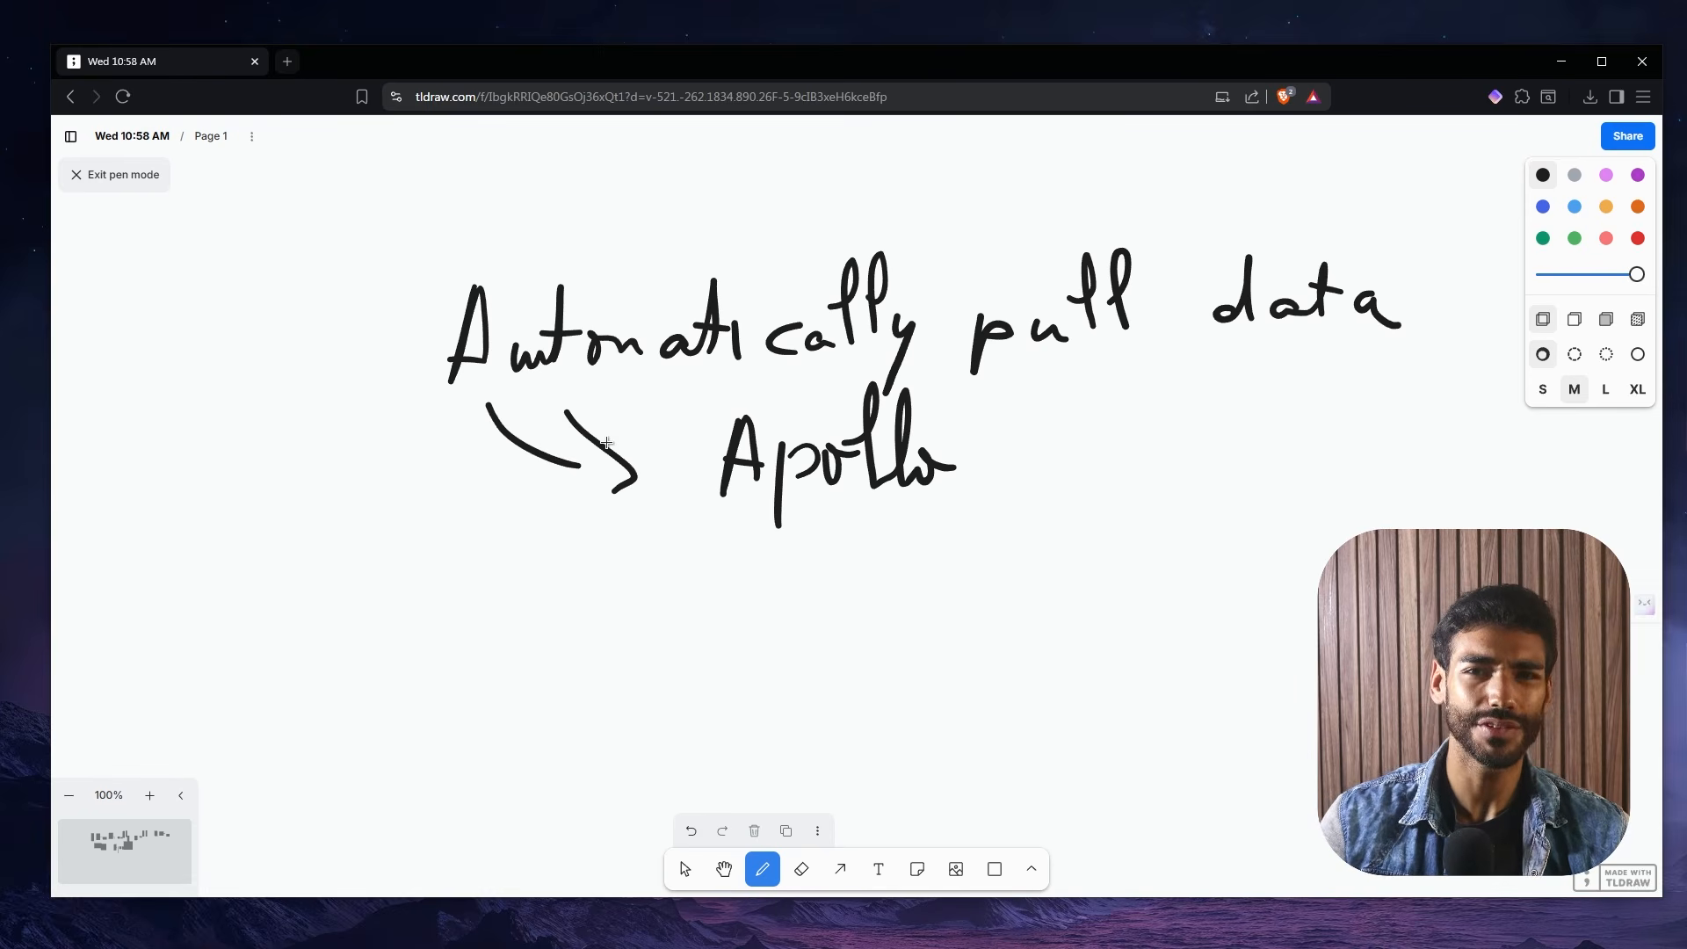
Open Apollo's website in a new browser tab, dismiss the demo booking popup and go to its pricing page
{"action": "key", "text": "ctrl+t"}
{"action": "type", "text": "apollo"}
{"action": "key", "text": "Return"}
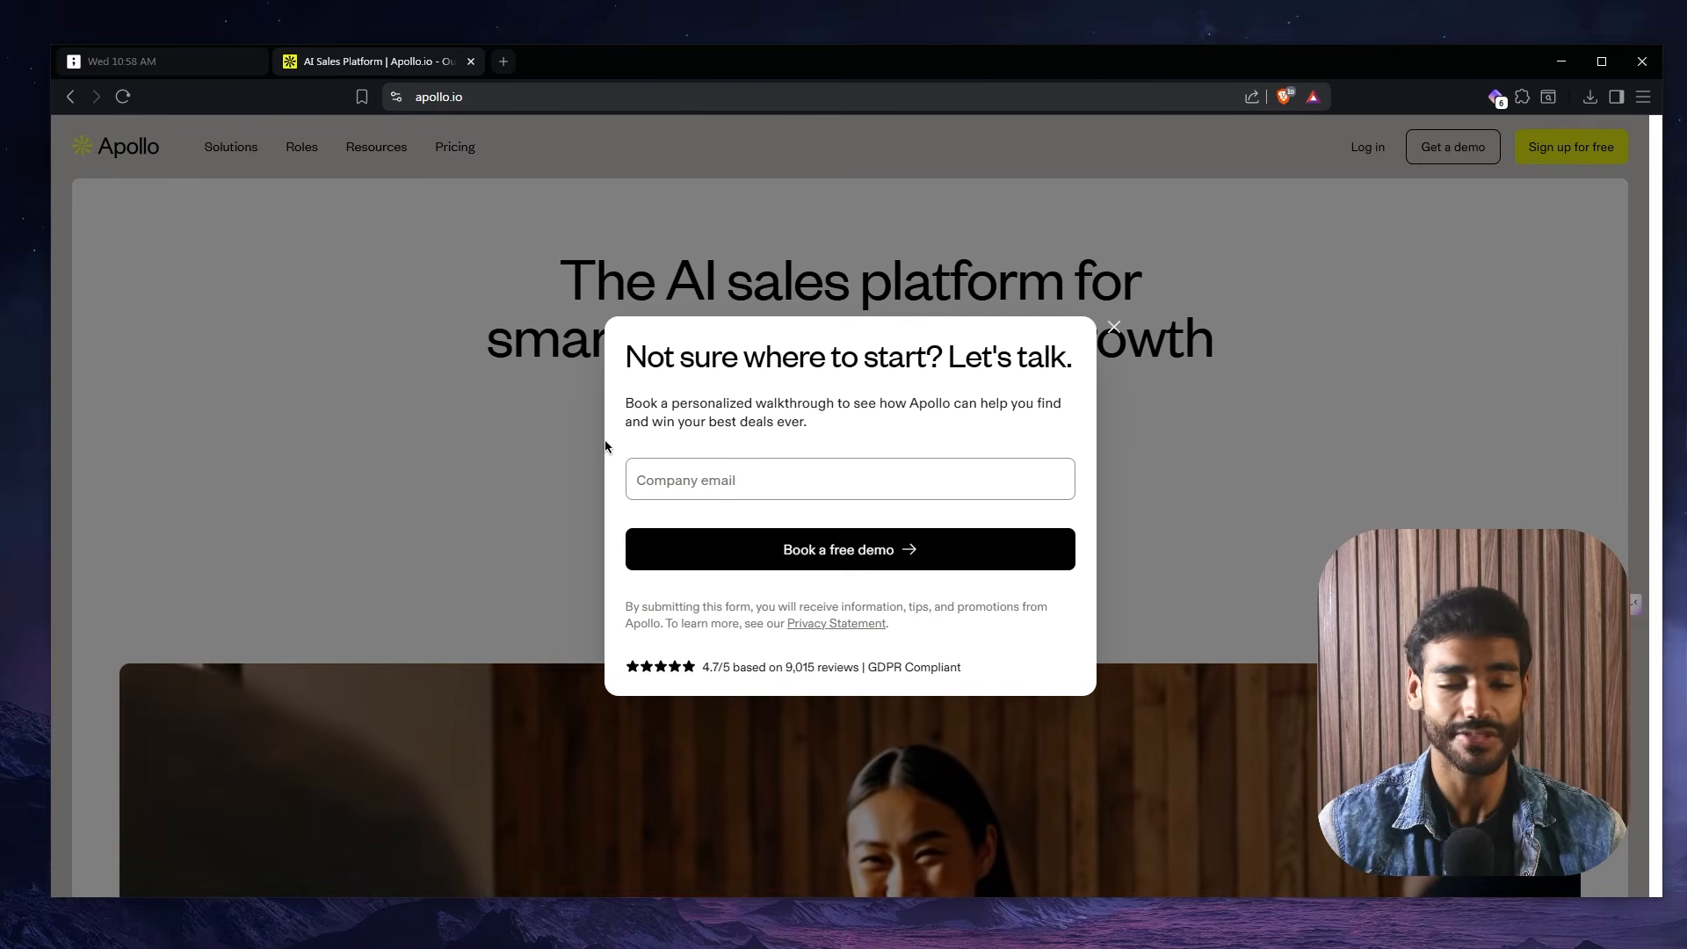
{"action": "left_click", "coordinate": [490, 452]}
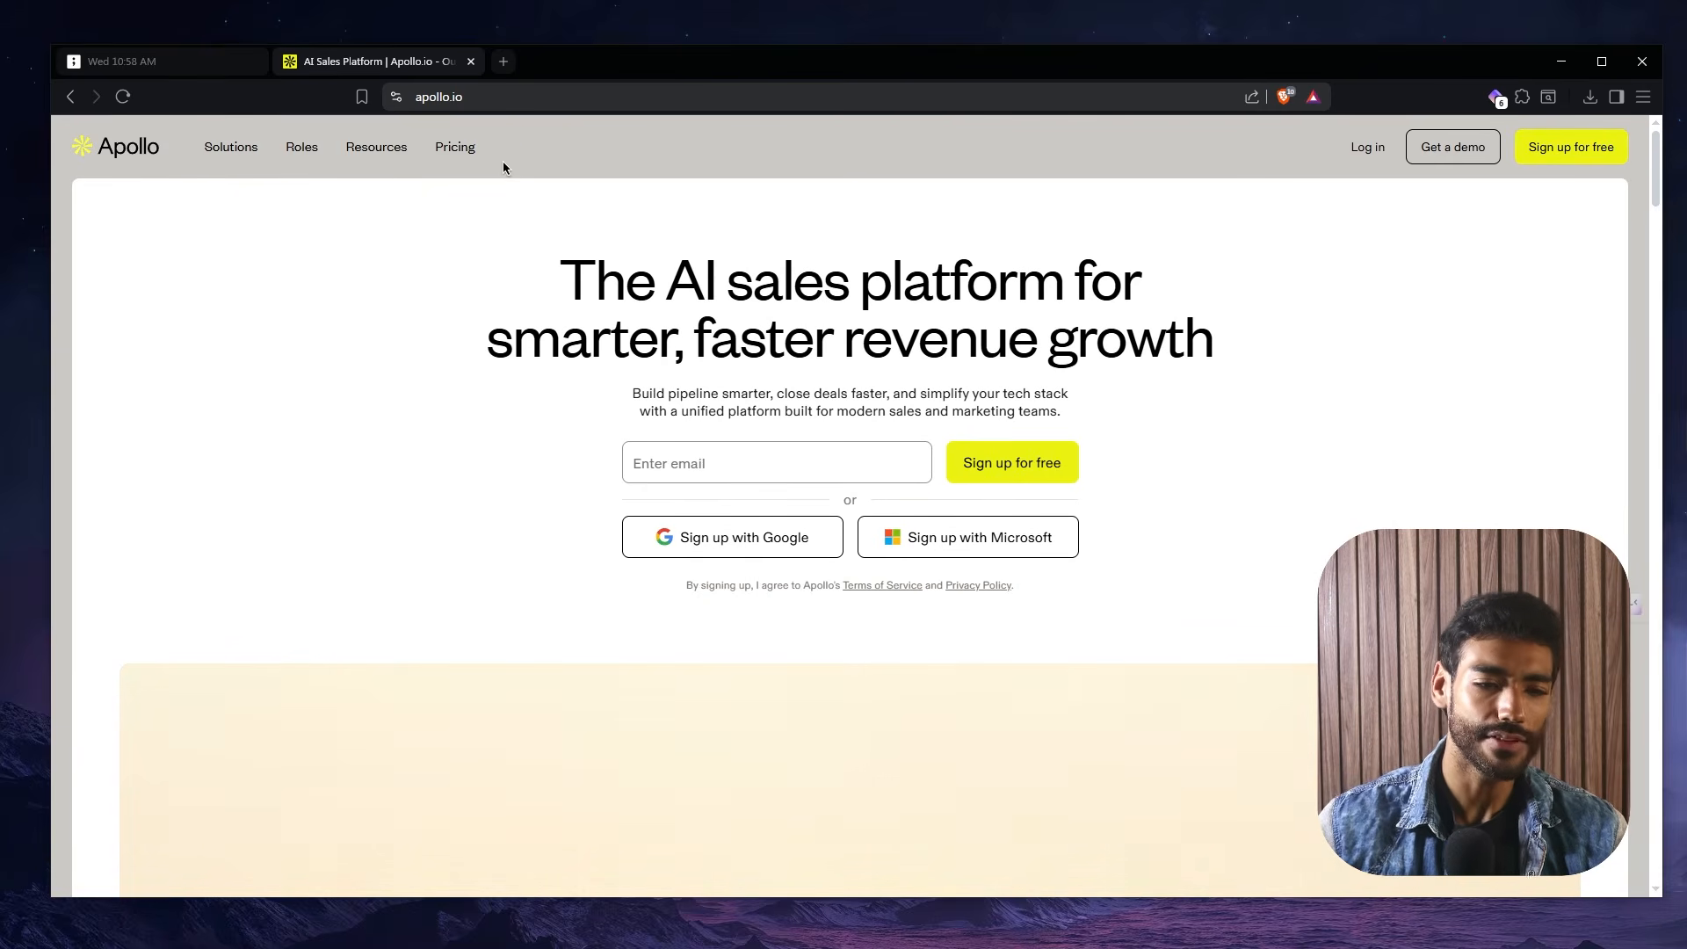
{"action": "left_click", "coordinate": [450, 148]}
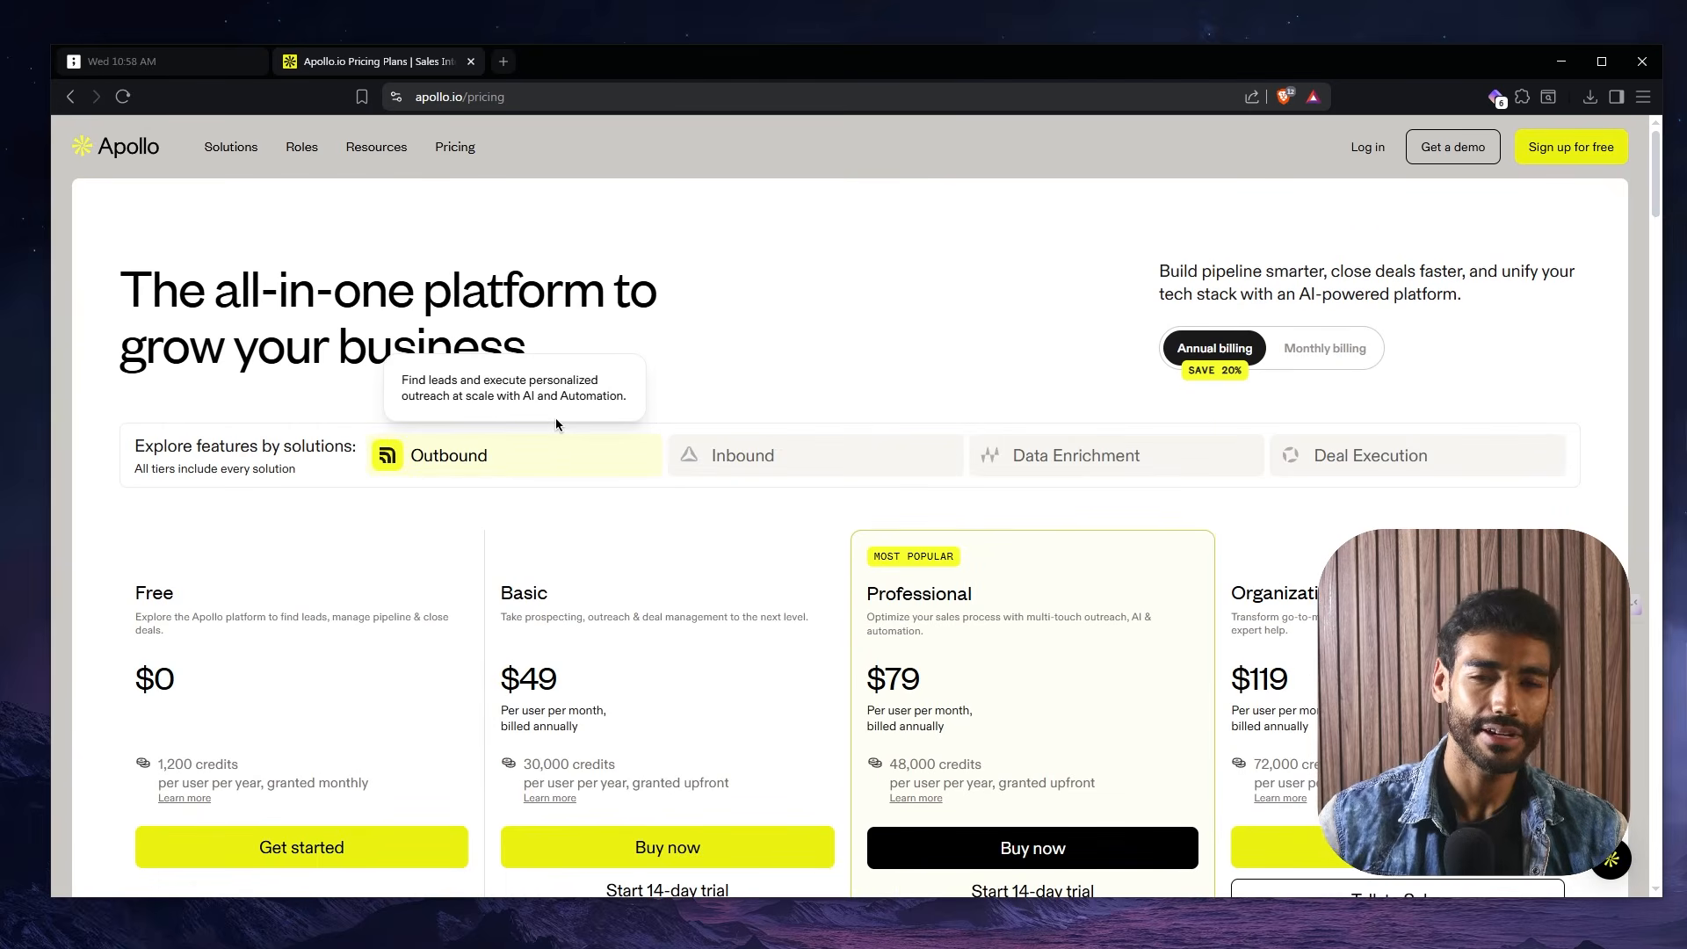
Examine the Apollo plan prices and highlight the credits included in the Professional plan
{"action": "scroll", "coordinate": [360, 448], "scroll_direction": "down", "scroll_amount": 4}
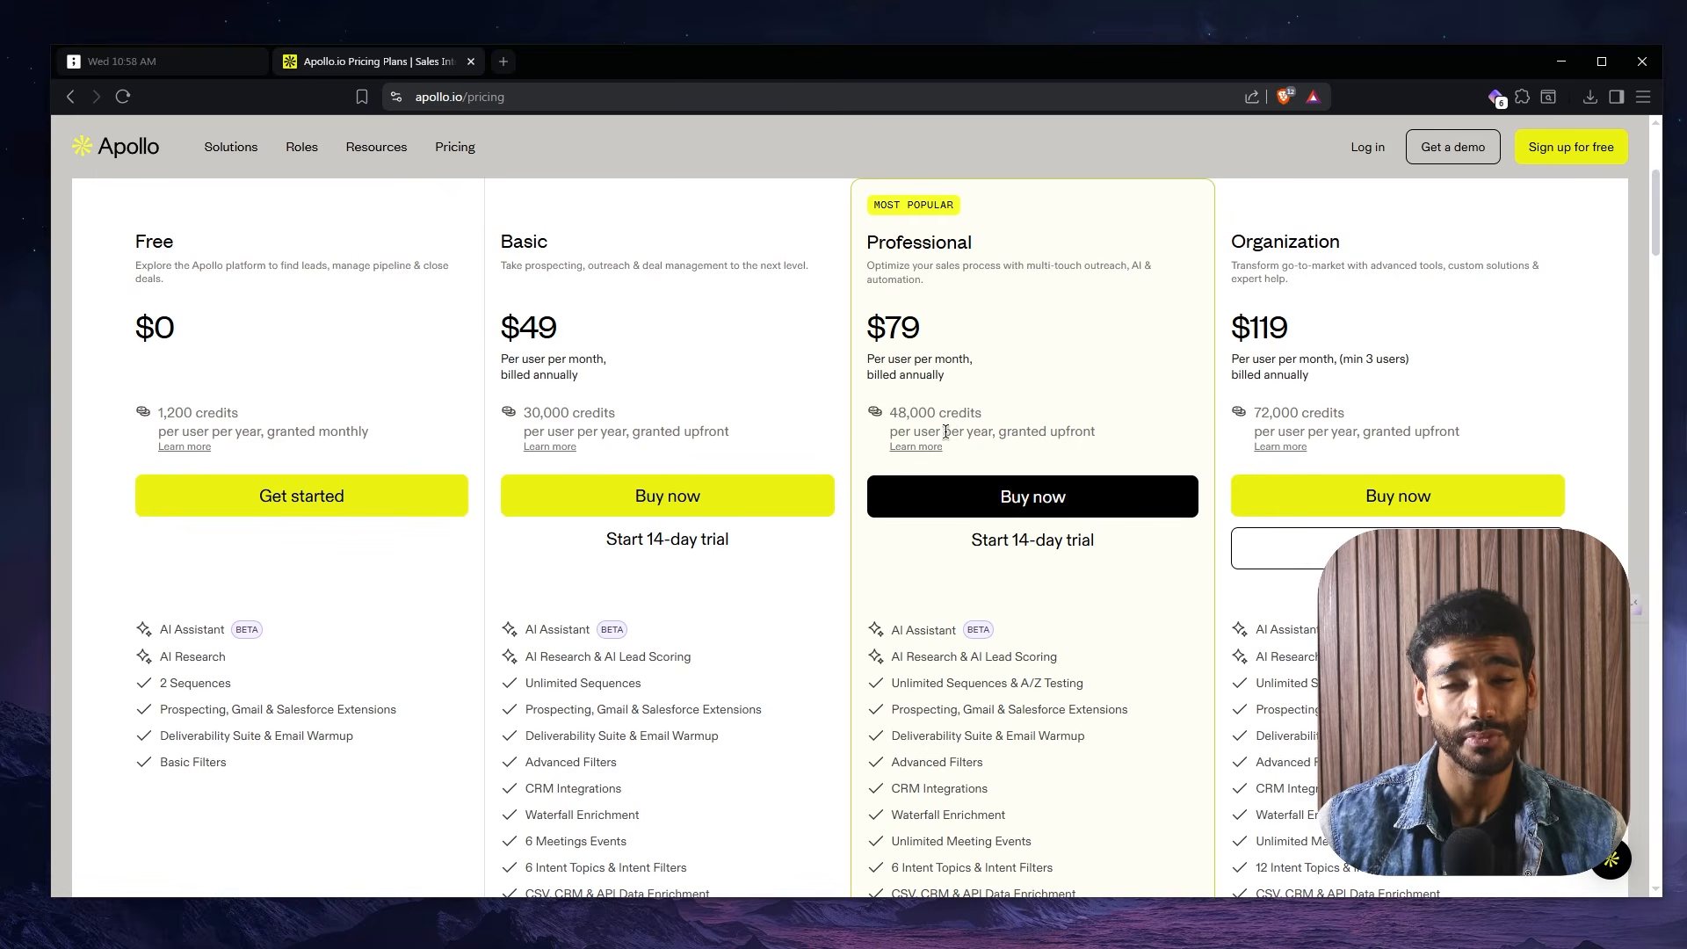
{"action": "left_click_drag", "start_coordinate": [896, 413], "coordinate": [989, 414]}
{"action": "scroll", "coordinate": [1224, 297], "scroll_direction": "up", "scroll_amount": 4}
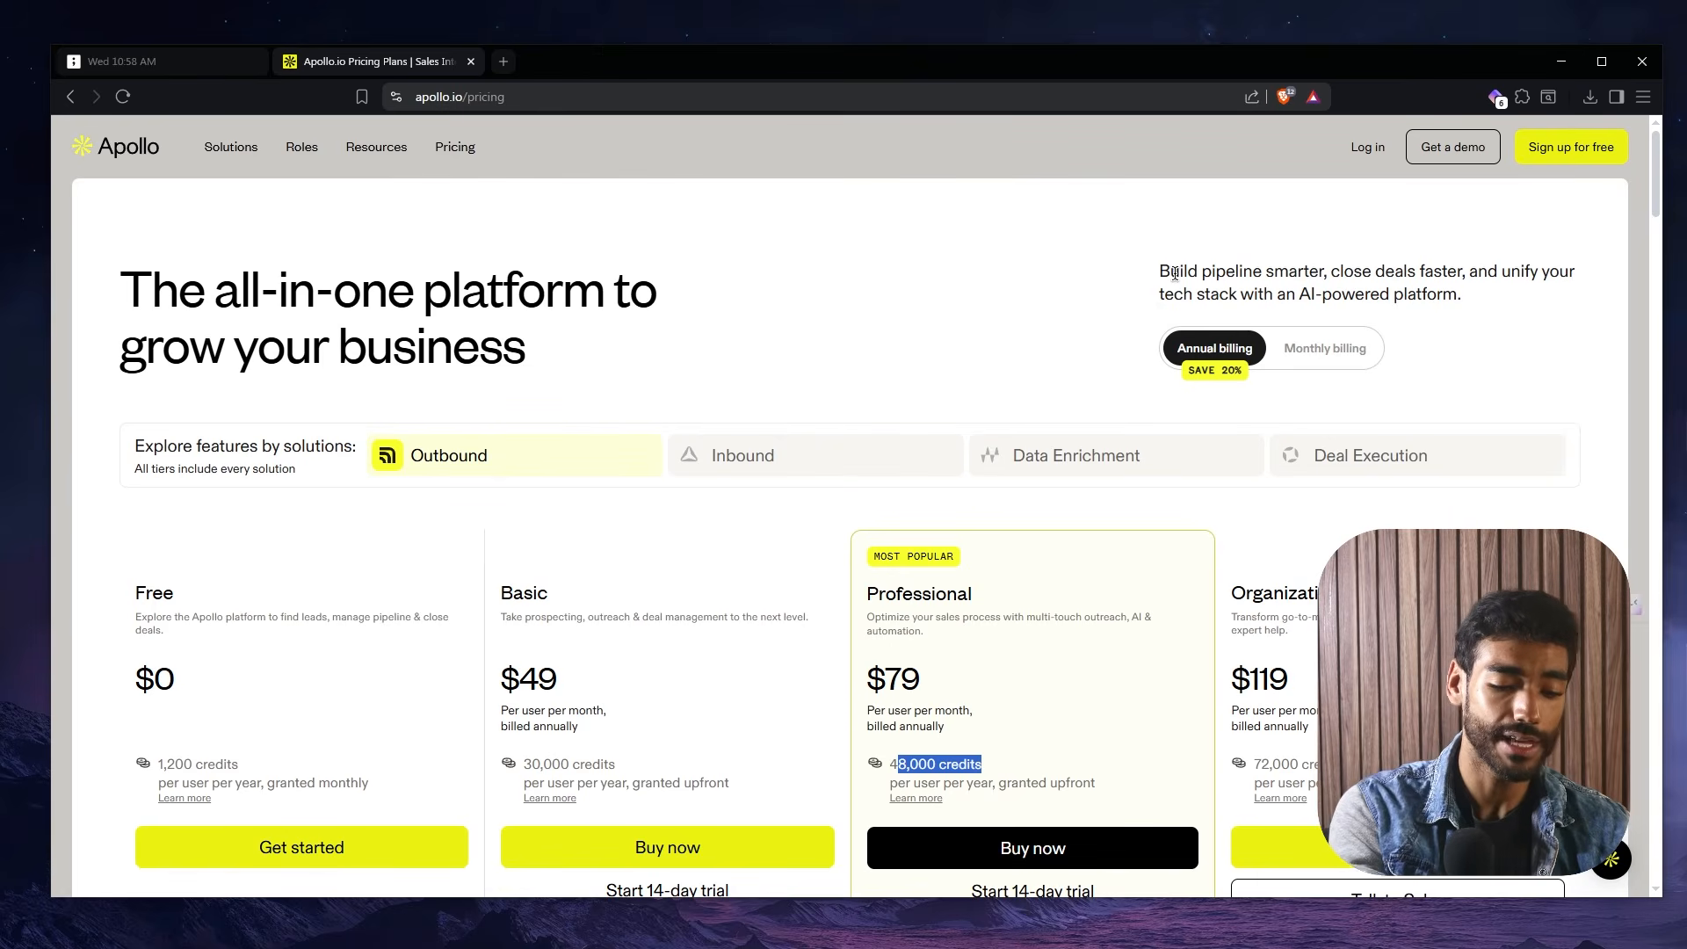
Open the Apify website in another new browser tab
{"action": "key", "text": "ctrl+t"}
{"action": "type", "text": "apify"}
{"action": "key", "text": "Return"}
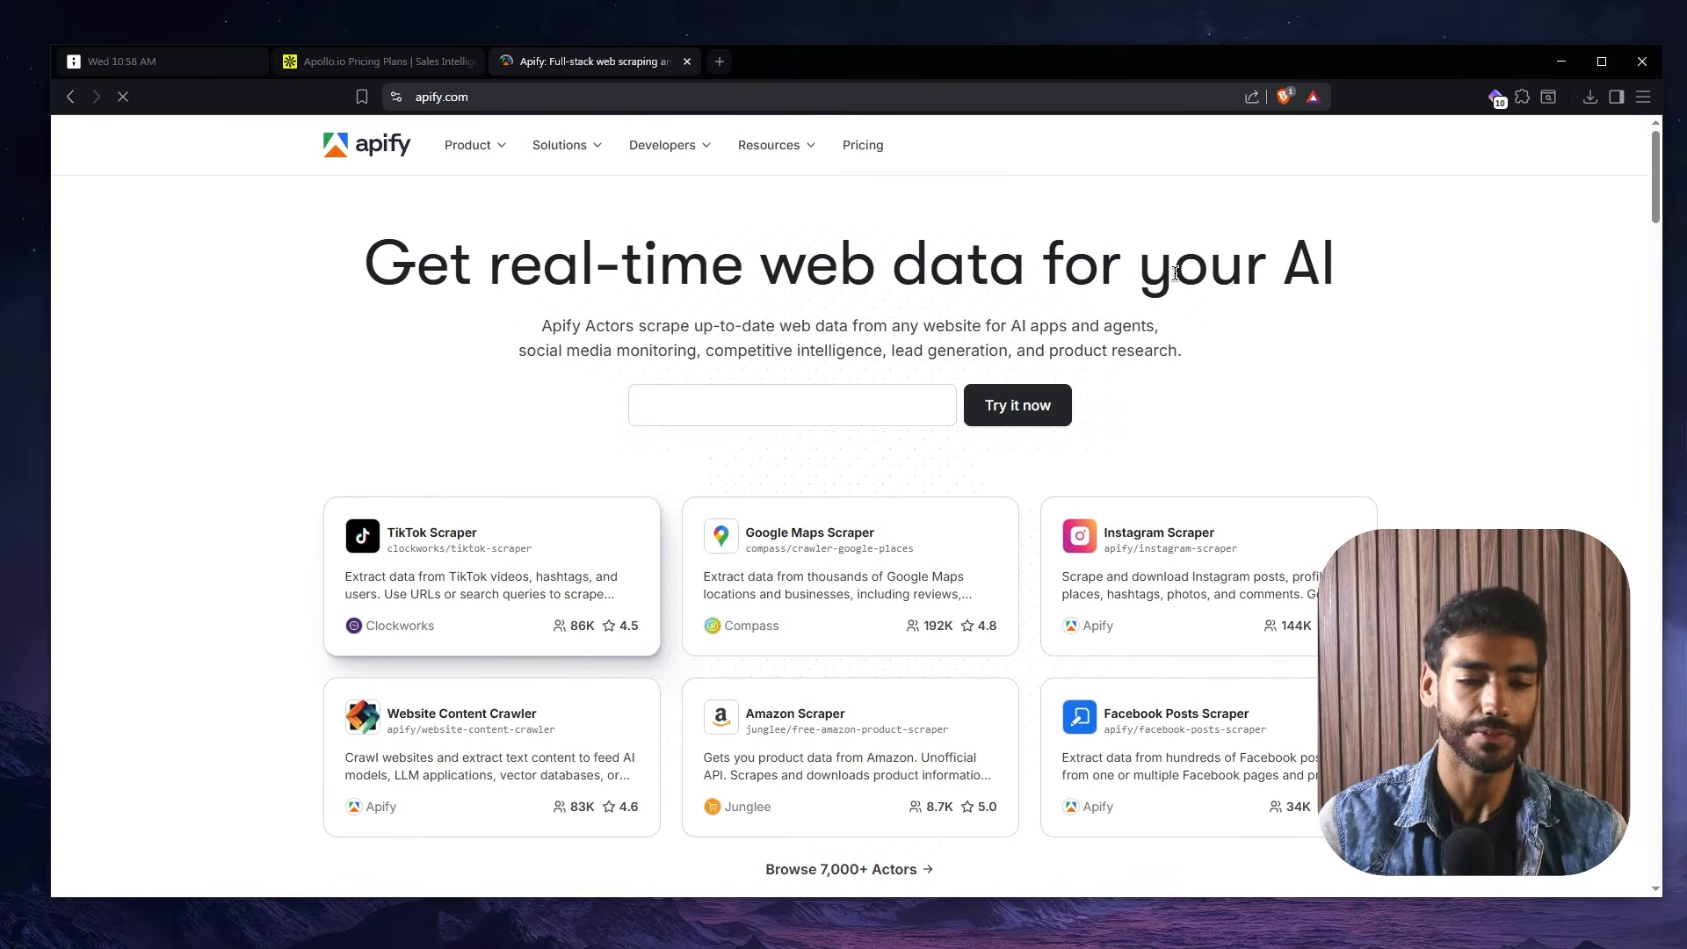
{"action": "type", "text": "Scrape TikTok profil"}
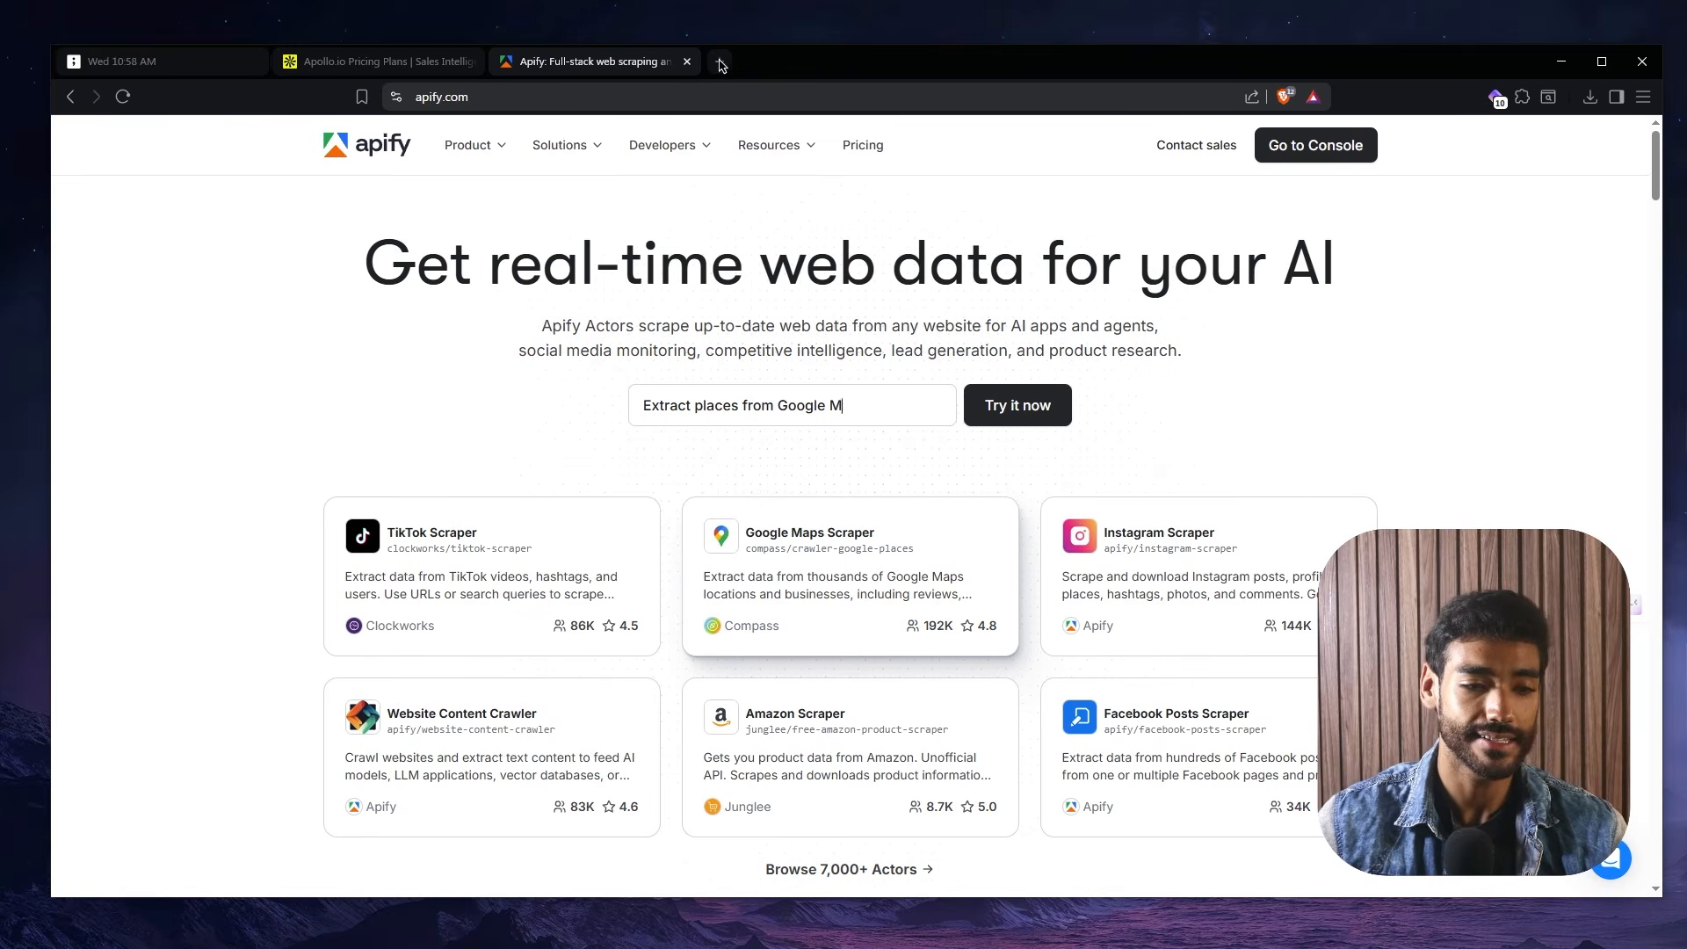
Return to the tldraw whiteboard and draw a circled number 2 in the blank space below the Apollo note
{"action": "left_click", "coordinate": [383, 62]}
{"action": "mouse_move", "coordinate": [313, 157]}
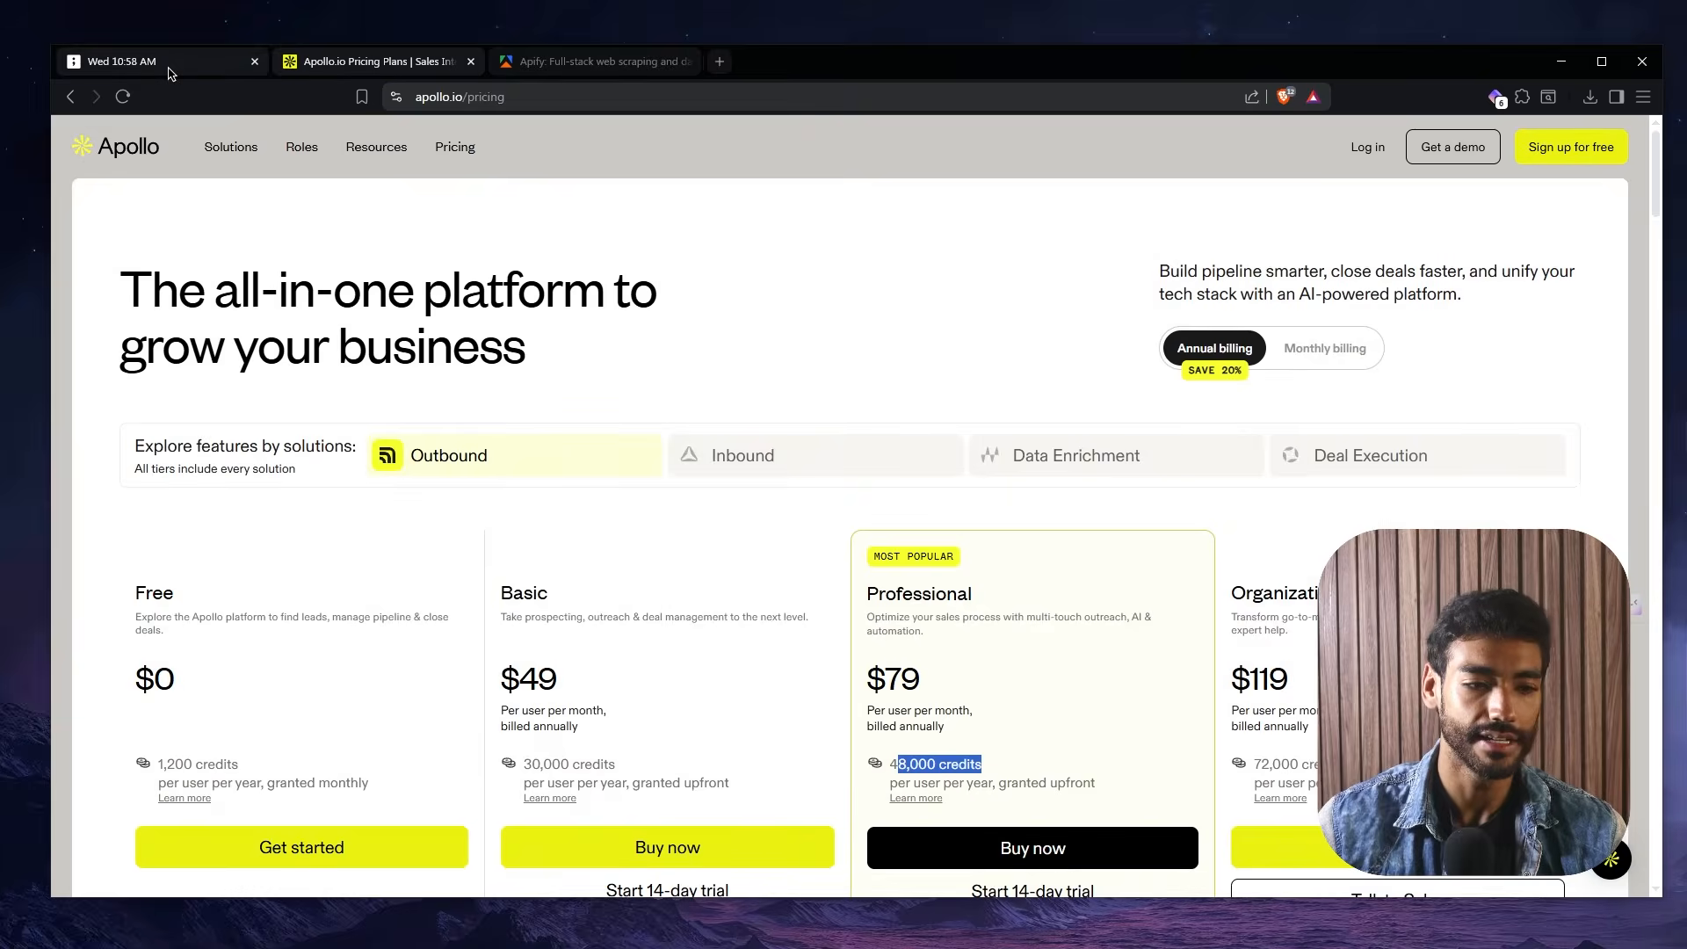
{"action": "left_click", "coordinate": [119, 63]}
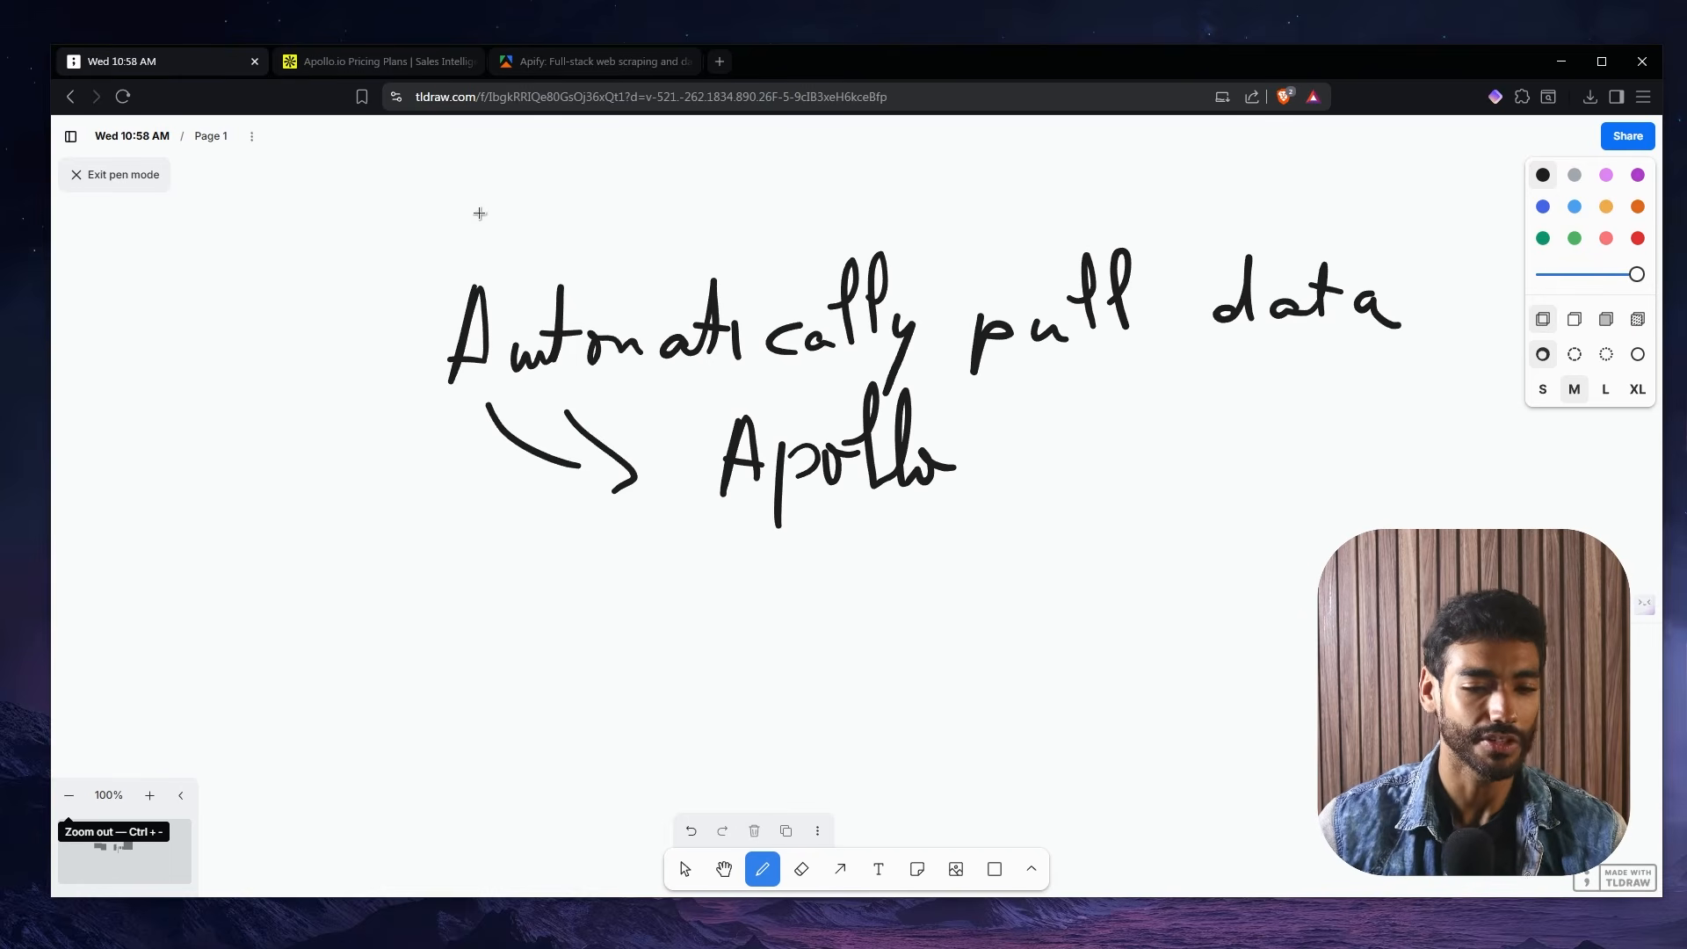
{"action": "scroll", "coordinate": [808, 378], "scroll_direction": "down", "scroll_amount": 5}
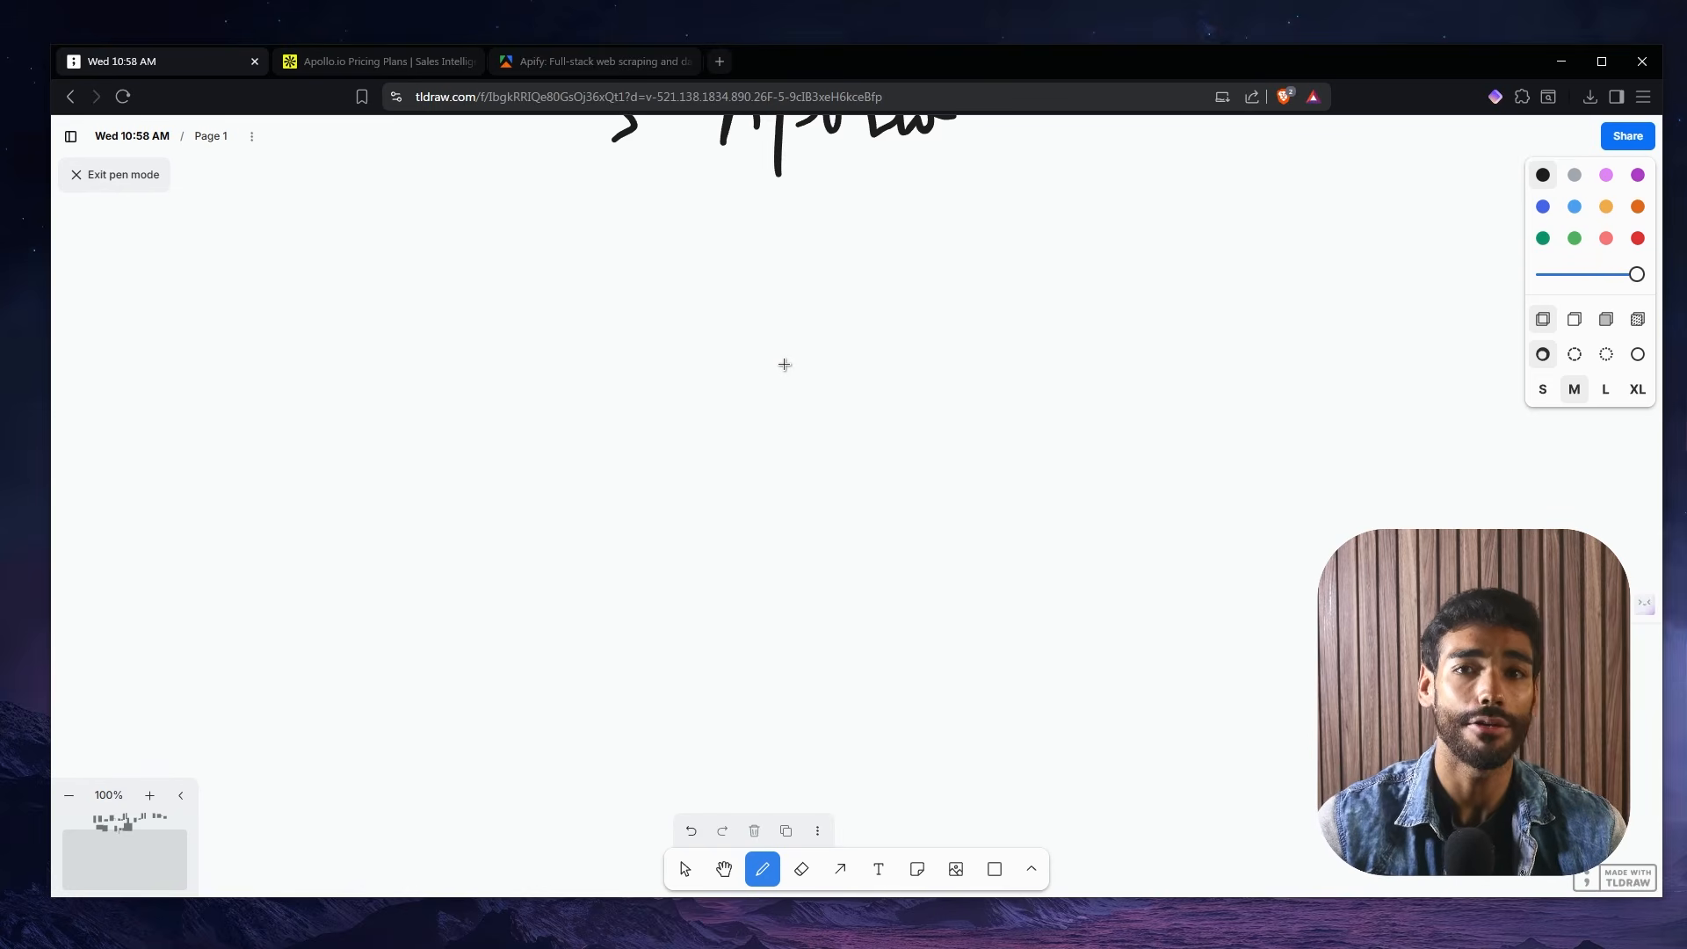
{"action": "mouse_move", "coordinate": [492, 252]}
{"action": "left_mouse_down"}
{"action": "mouse_move", "coordinate": [479, 323]}
{"action": "mouse_move", "coordinate": [432, 369]}
{"action": "mouse_move", "coordinate": [464, 387]}
{"action": "left_mouse_up"}
{"action": "key", "text": "ctrl+z"}
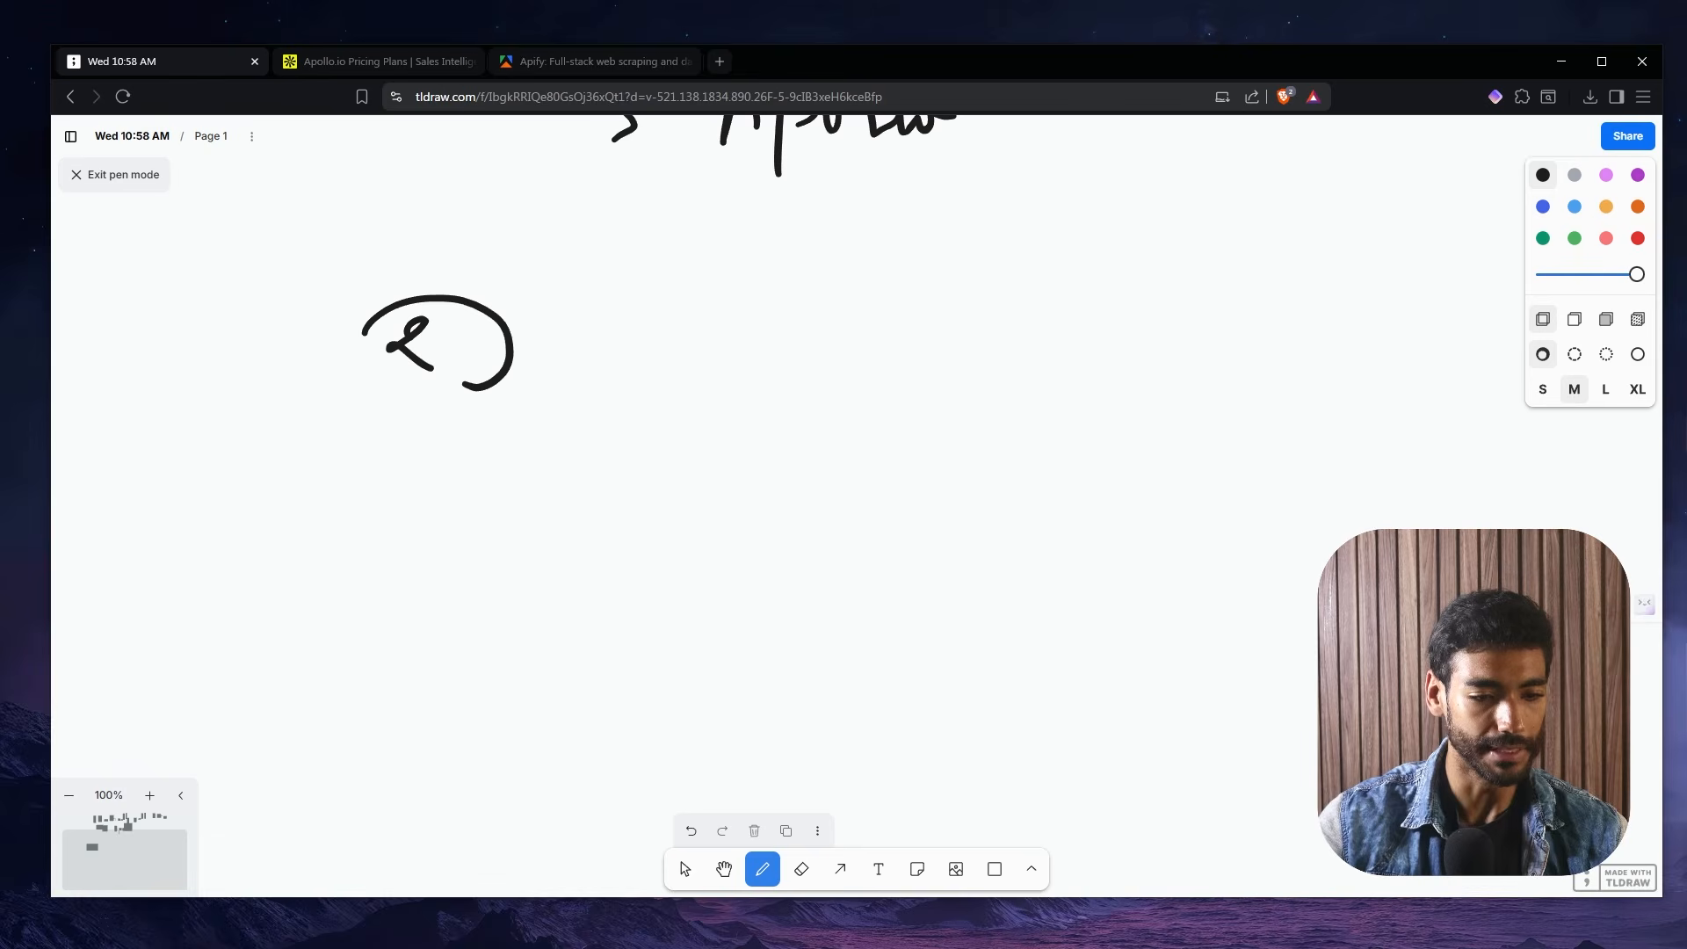
Handwrite "System handles enrichment" on two lines beside the circled 2
{"action": "left_click_drag", "start_coordinate": [635, 292], "coordinate": [618, 347]}
{"action": "left_click_drag", "start_coordinate": [658, 323], "coordinate": [677, 364]}
{"action": "mouse_move", "coordinate": [701, 316]}
{"action": "left_mouse_down"}
{"action": "mouse_move", "coordinate": [715, 331]}
{"action": "mouse_move", "coordinate": [701, 345]}
{"action": "left_mouse_up"}
{"action": "mouse_move", "coordinate": [733, 280]}
{"action": "left_mouse_down"}
{"action": "mouse_move", "coordinate": [734, 341]}
{"action": "mouse_move", "coordinate": [766, 312]}
{"action": "left_mouse_up"}
{"action": "left_click_drag", "start_coordinate": [754, 327], "coordinate": [821, 338]}
{"action": "mouse_move", "coordinate": [851, 242]}
{"action": "left_mouse_down"}
{"action": "mouse_move", "coordinate": [840, 285]}
{"action": "mouse_move", "coordinate": [868, 332]}
{"action": "left_mouse_up"}
{"action": "left_click_drag", "start_coordinate": [889, 313], "coordinate": [949, 332]}
{"action": "left_click", "coordinate": [928, 322]}
{"action": "left_click_drag", "start_coordinate": [970, 309], "coordinate": [963, 327]}
{"action": "left_click_drag", "start_coordinate": [990, 255], "coordinate": [984, 330]}
{"action": "left_click_drag", "start_coordinate": [1011, 250], "coordinate": [1011, 323]}
{"action": "mouse_move", "coordinate": [1010, 317]}
{"action": "left_mouse_down"}
{"action": "mouse_move", "coordinate": [1042, 309]}
{"action": "mouse_move", "coordinate": [1037, 327]}
{"action": "left_mouse_up"}
{"action": "mouse_move", "coordinate": [652, 413]}
{"action": "left_mouse_down"}
{"action": "mouse_move", "coordinate": [694, 435]}
{"action": "mouse_move", "coordinate": [772, 435]}
{"action": "left_mouse_up"}
{"action": "mouse_move", "coordinate": [795, 353]}
{"action": "left_mouse_down"}
{"action": "mouse_move", "coordinate": [856, 430]}
{"action": "mouse_move", "coordinate": [944, 420]}
{"action": "mouse_move", "coordinate": [964, 397]}
{"action": "left_mouse_up"}
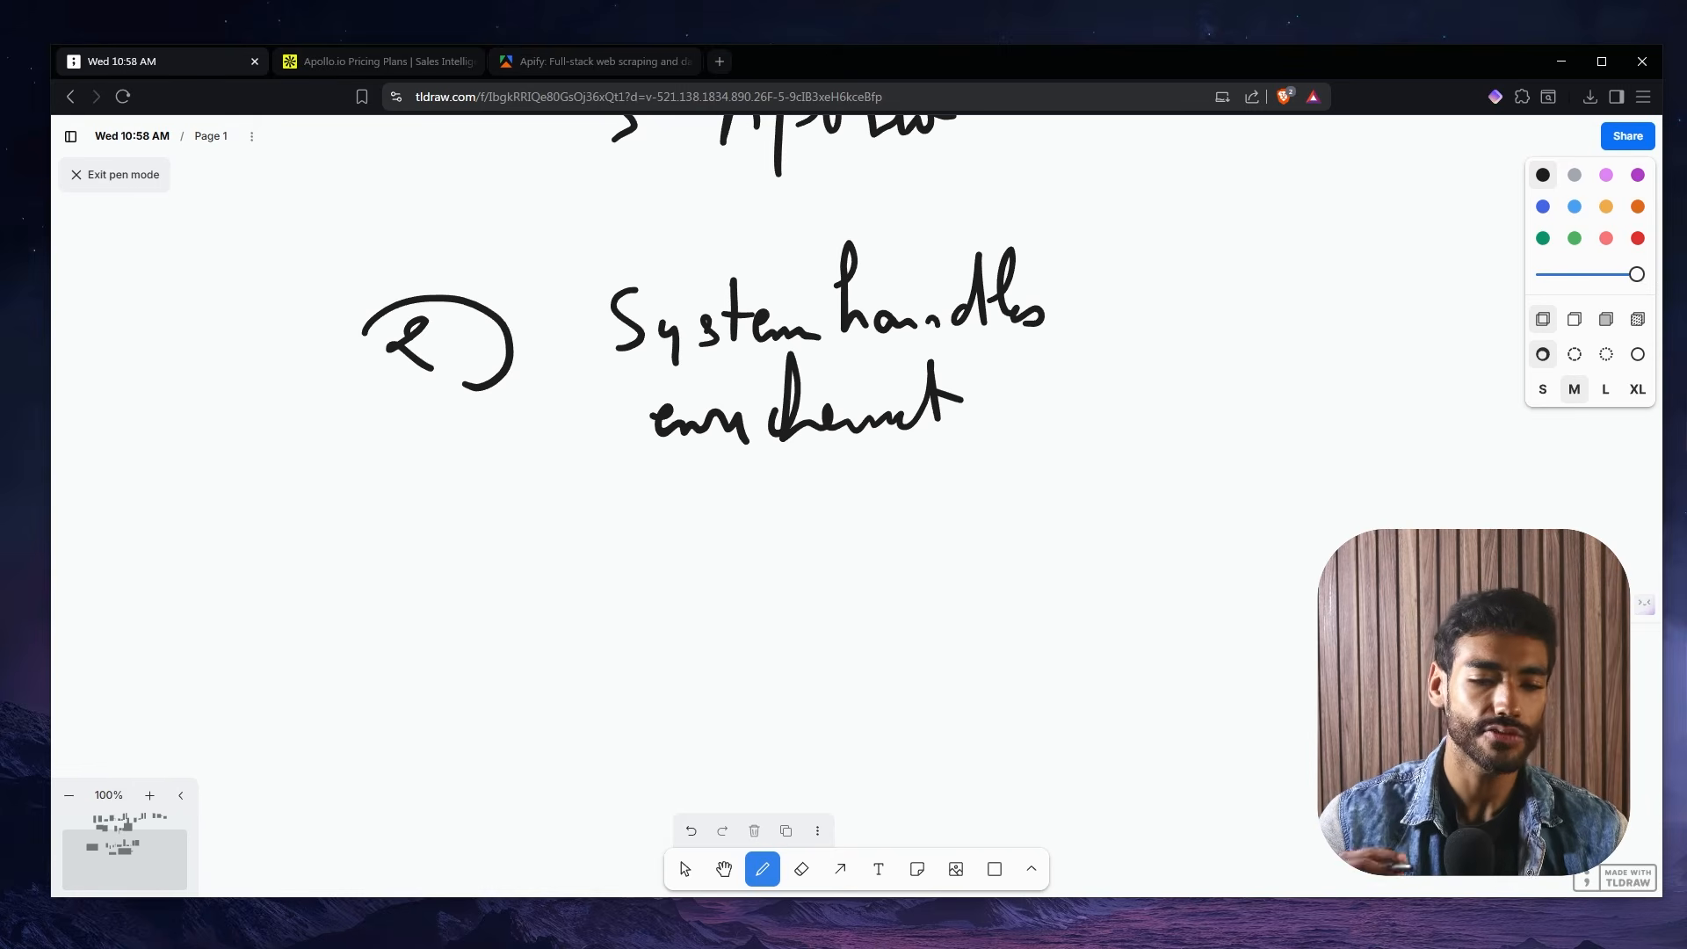
Draw a branching brace after the enrichment note and handwrite "validate emails" beside it
{"action": "mouse_move", "coordinate": [1041, 359]}
{"action": "left_mouse_down"}
{"action": "mouse_move", "coordinate": [958, 436]}
{"action": "mouse_move", "coordinate": [1012, 527]}
{"action": "left_mouse_up"}
{"action": "left_click_drag", "start_coordinate": [1077, 345], "coordinate": [1140, 383]}
{"action": "left_click_drag", "start_coordinate": [1151, 306], "coordinate": [1145, 373]}
{"action": "left_click_drag", "start_coordinate": [1167, 360], "coordinate": [1169, 381]}
{"action": "mouse_move", "coordinate": [1197, 363]}
{"action": "left_mouse_down"}
{"action": "mouse_move", "coordinate": [1187, 378]}
{"action": "mouse_move", "coordinate": [1203, 377]}
{"action": "left_mouse_up"}
{"action": "mouse_move", "coordinate": [1235, 364]}
{"action": "left_mouse_down"}
{"action": "mouse_move", "coordinate": [1223, 374]}
{"action": "mouse_move", "coordinate": [1240, 378]}
{"action": "left_mouse_up"}
{"action": "mouse_move", "coordinate": [1259, 300]}
{"action": "left_mouse_down"}
{"action": "mouse_move", "coordinate": [1256, 376]}
{"action": "mouse_move", "coordinate": [1376, 351]}
{"action": "mouse_move", "coordinate": [1443, 362]}
{"action": "left_mouse_up"}
Handwrite the second enrichment item, the shorthand "cln C.N", below "validate emails", undoing the misplaced strokes
{"action": "mouse_move", "coordinate": [1002, 437]}
{"action": "left_mouse_down"}
{"action": "mouse_move", "coordinate": [991, 475]}
{"action": "mouse_move", "coordinate": [1065, 440]}
{"action": "left_mouse_up"}
{"action": "key", "text": "ctrl+z"}
{"action": "key", "text": "ctrl+z"}
{"action": "mouse_move", "coordinate": [1186, 454]}
{"action": "left_mouse_down"}
{"action": "mouse_move", "coordinate": [1153, 481]}
{"action": "mouse_move", "coordinate": [1171, 500]}
{"action": "left_mouse_up"}
{"action": "mouse_move", "coordinate": [1184, 465]}
{"action": "left_mouse_down"}
{"action": "mouse_move", "coordinate": [1199, 487]}
{"action": "mouse_move", "coordinate": [1236, 482]}
{"action": "left_mouse_up"}
{"action": "mouse_move", "coordinate": [1287, 444]}
{"action": "left_mouse_down"}
{"action": "mouse_move", "coordinate": [1284, 488]}
{"action": "mouse_move", "coordinate": [1364, 464]}
{"action": "mouse_move", "coordinate": [1378, 440]}
{"action": "left_mouse_up"}
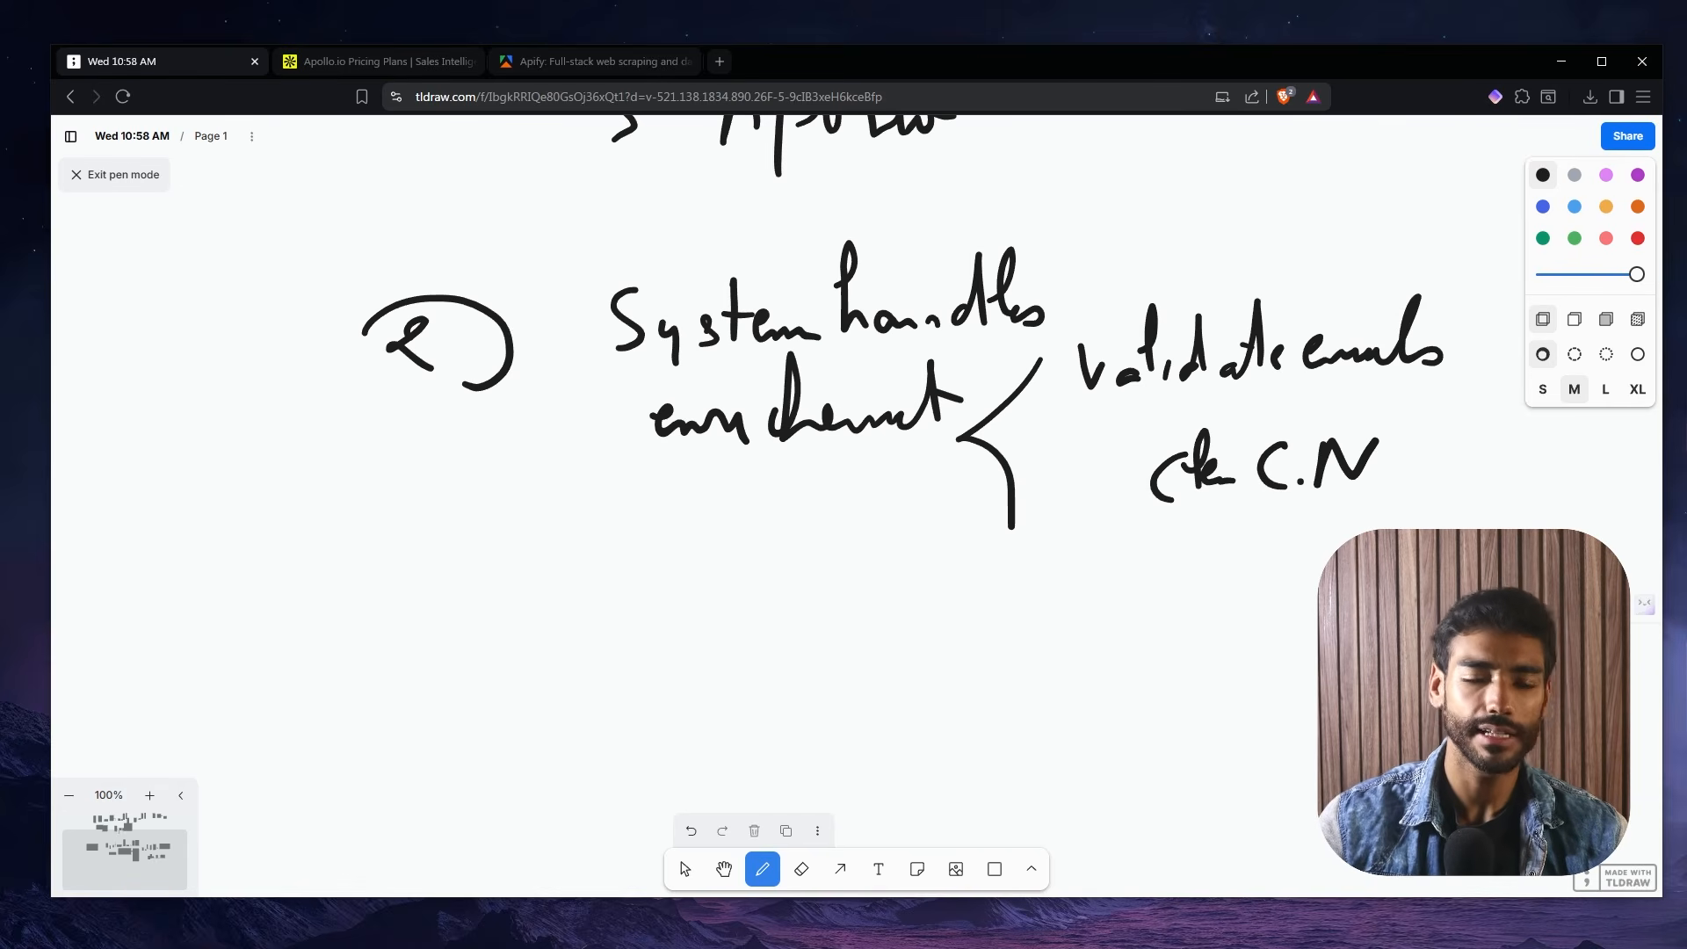
Handwrite "LTD" with "LLC" beneath it in the blank area under the enrichment notes
{"action": "scroll", "coordinate": [788, 399], "scroll_direction": "down", "scroll_amount": 4}
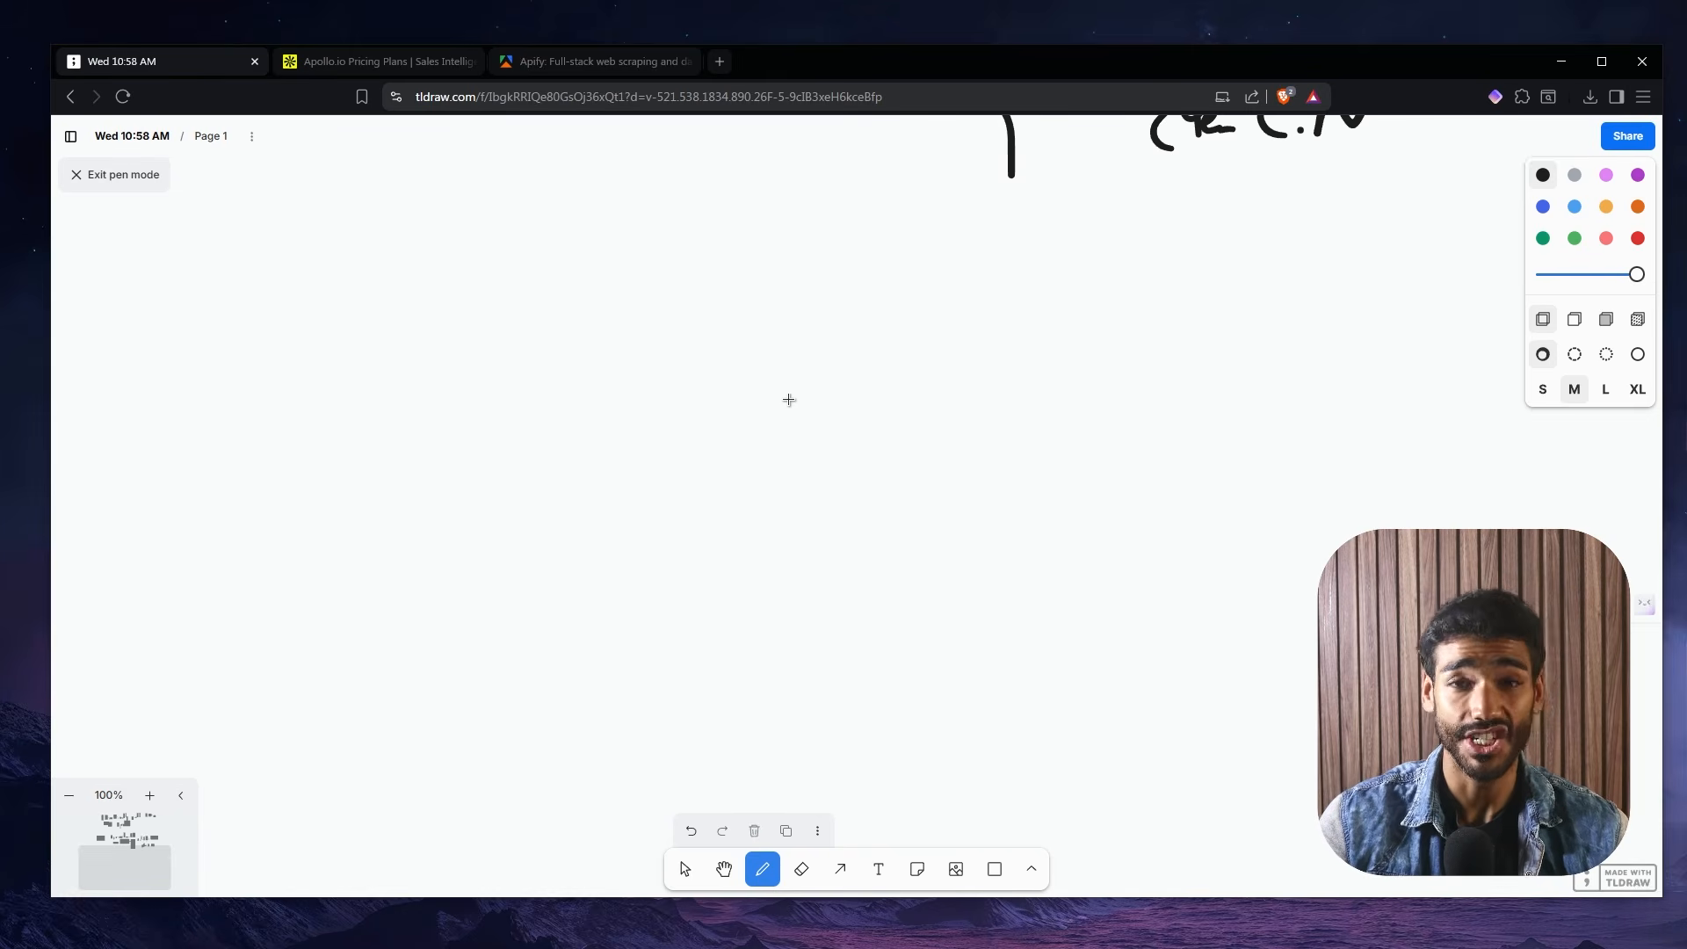
{"action": "left_click_drag", "start_coordinate": [518, 274], "coordinate": [540, 360]}
{"action": "left_click_drag", "start_coordinate": [567, 283], "coordinate": [599, 349]}
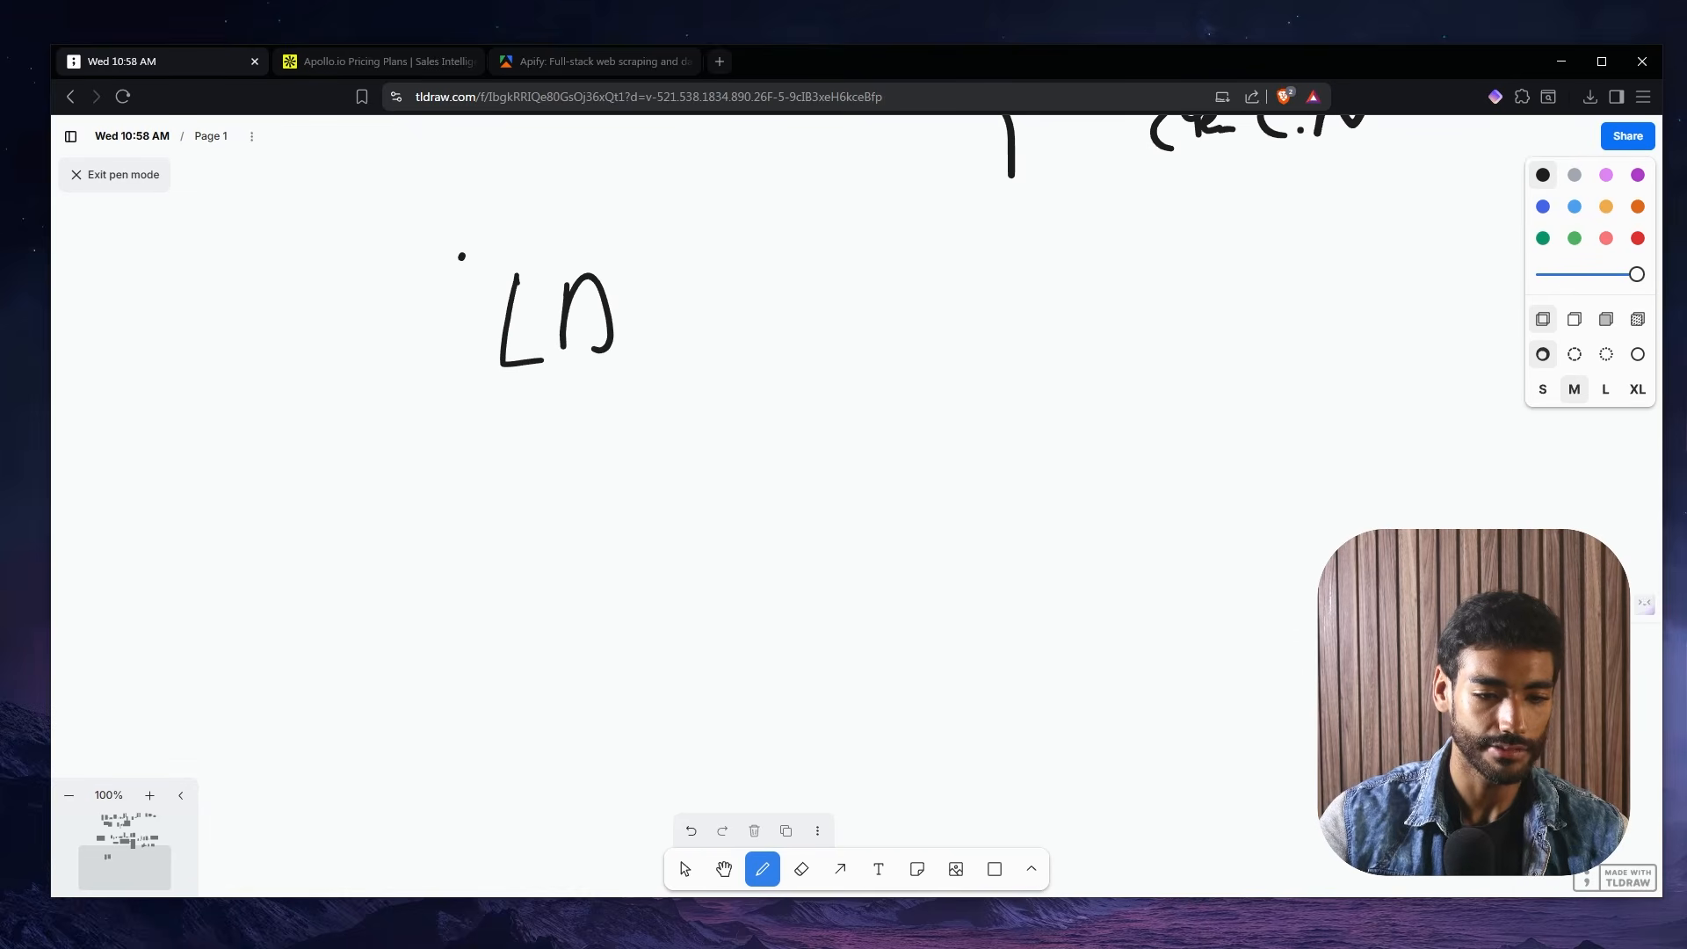
{"action": "key", "text": "ctrl+z"}
{"action": "mouse_move", "coordinate": [640, 282]}
{"action": "left_mouse_down"}
{"action": "mouse_move", "coordinate": [642, 344]}
{"action": "mouse_move", "coordinate": [676, 280]}
{"action": "left_mouse_up"}
{"action": "mouse_move", "coordinate": [693, 275]}
{"action": "left_mouse_down"}
{"action": "mouse_move", "coordinate": [698, 349]}
{"action": "mouse_move", "coordinate": [719, 337]}
{"action": "left_mouse_up"}
{"action": "left_click_drag", "start_coordinate": [603, 445], "coordinate": [629, 517]}
{"action": "left_click_drag", "start_coordinate": [668, 437], "coordinate": [696, 508]}
{"action": "left_click_drag", "start_coordinate": [779, 426], "coordinate": [773, 497]}
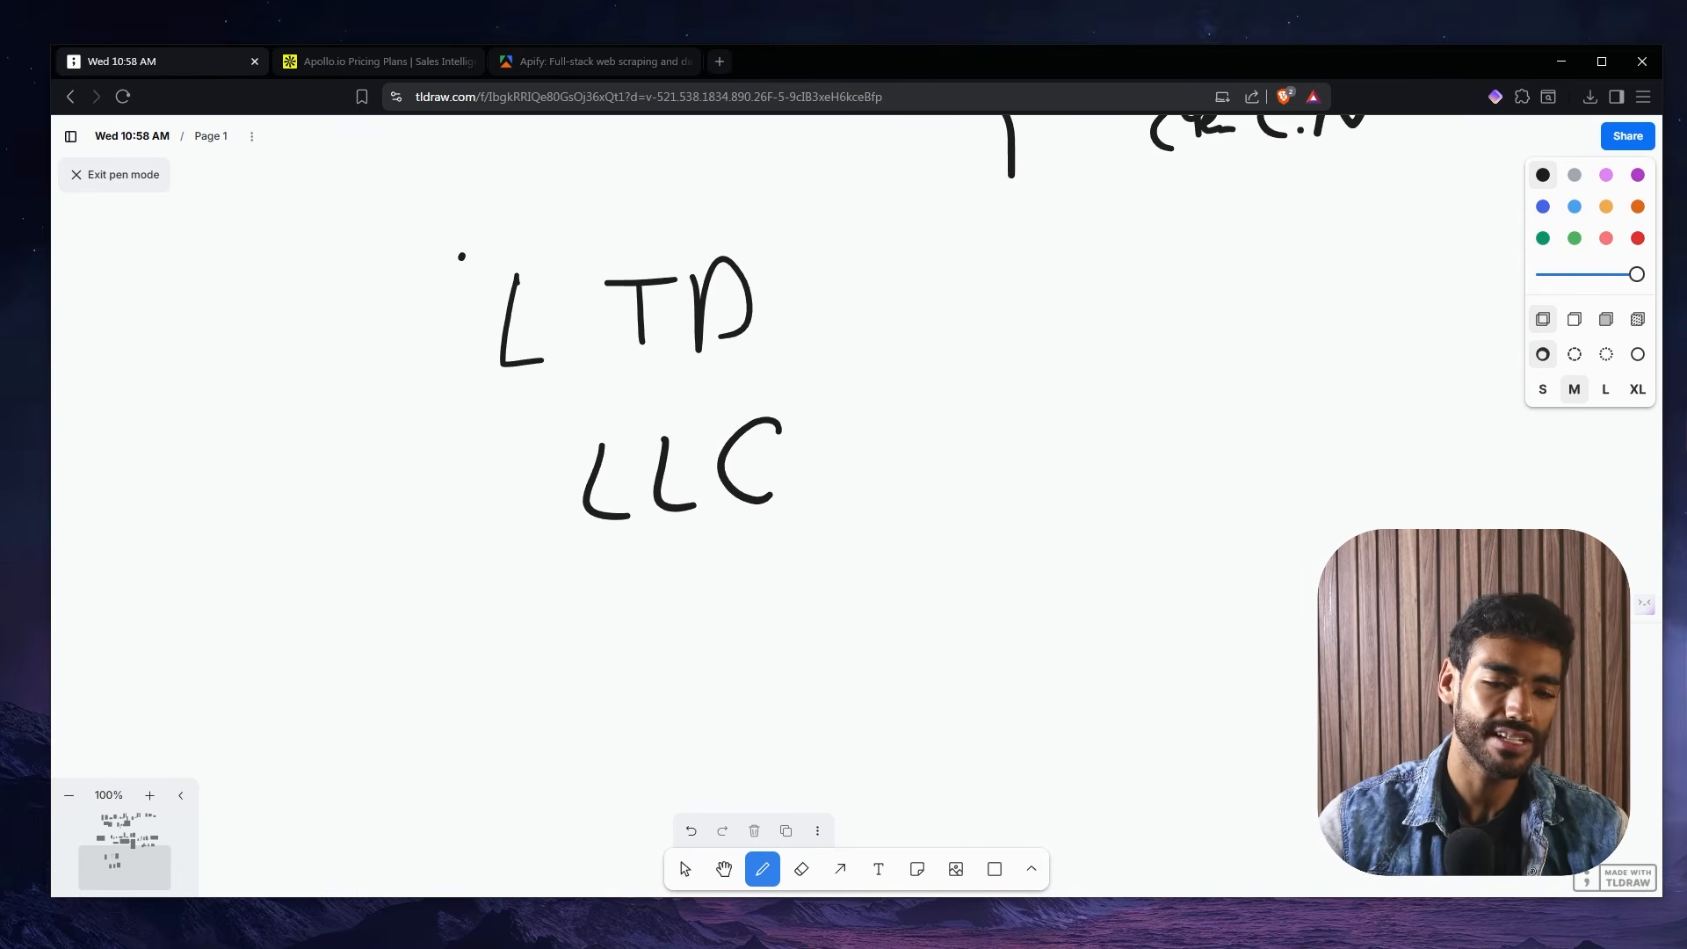
Enclose the LTD and LLC notes with a curved bracket before them and a pointed brace after them
{"action": "mouse_move", "coordinate": [482, 322]}
{"action": "left_mouse_down"}
{"action": "mouse_move", "coordinate": [422, 482]}
{"action": "mouse_move", "coordinate": [475, 534]}
{"action": "left_mouse_up"}
{"action": "left_click_drag", "start_coordinate": [789, 256], "coordinate": [844, 505]}
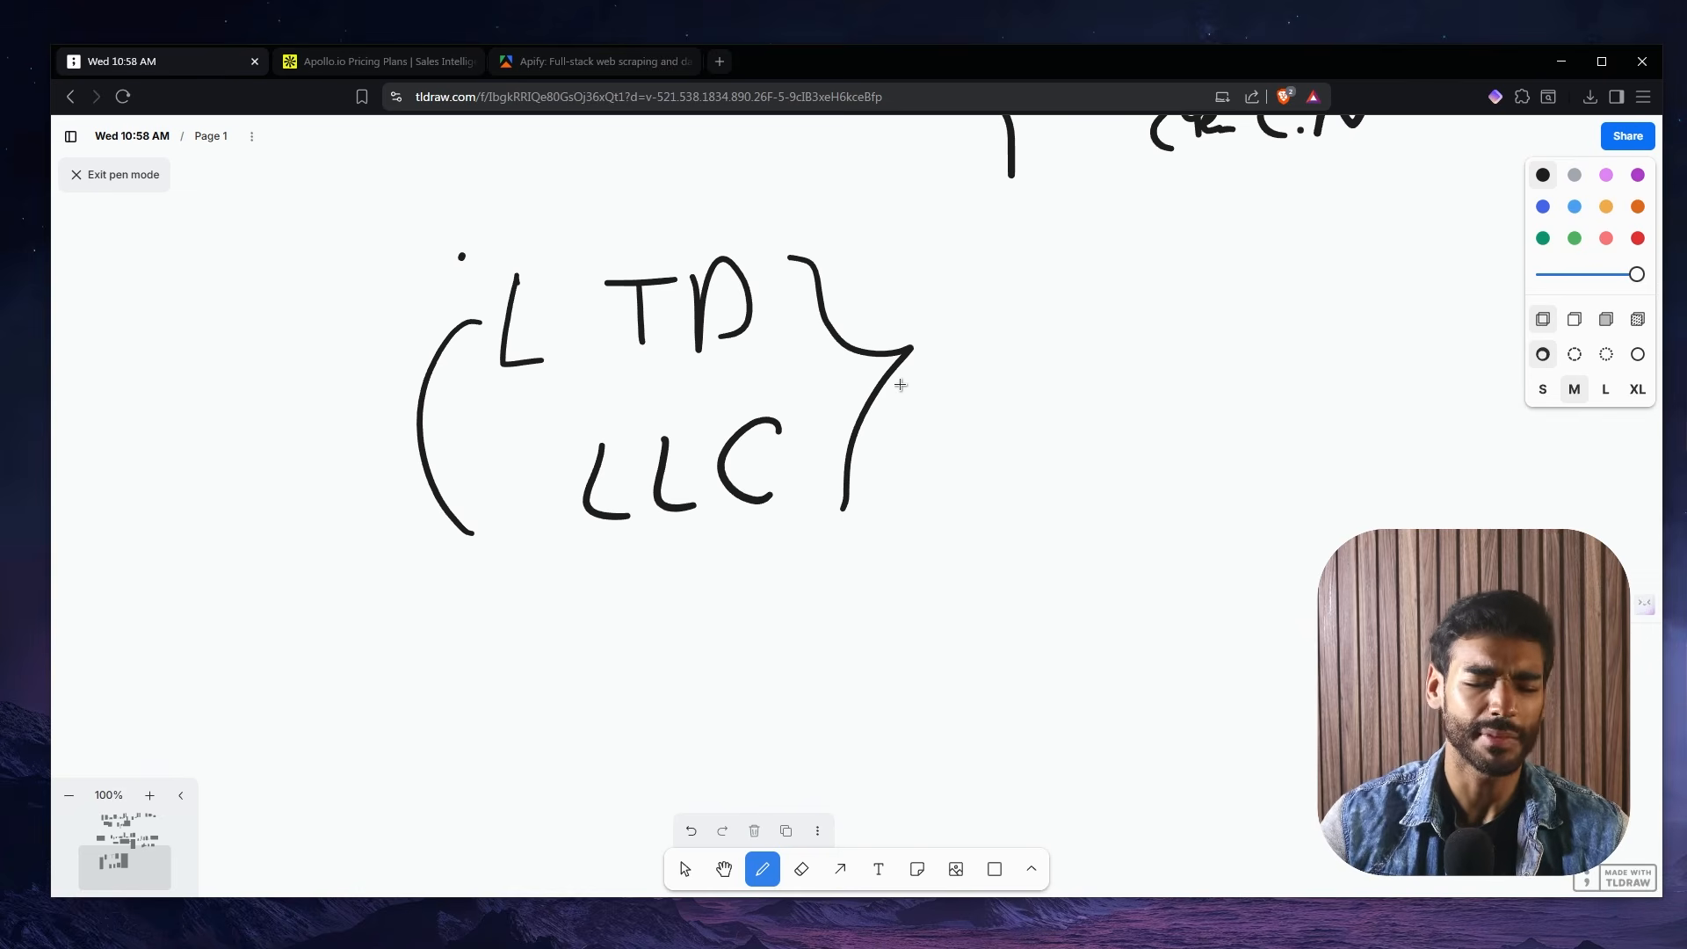
{"action": "scroll", "coordinate": [906, 392], "scroll_direction": "up", "scroll_amount": 4}
{"action": "scroll", "coordinate": [906, 392], "scroll_direction": "down", "scroll_amount": 4}
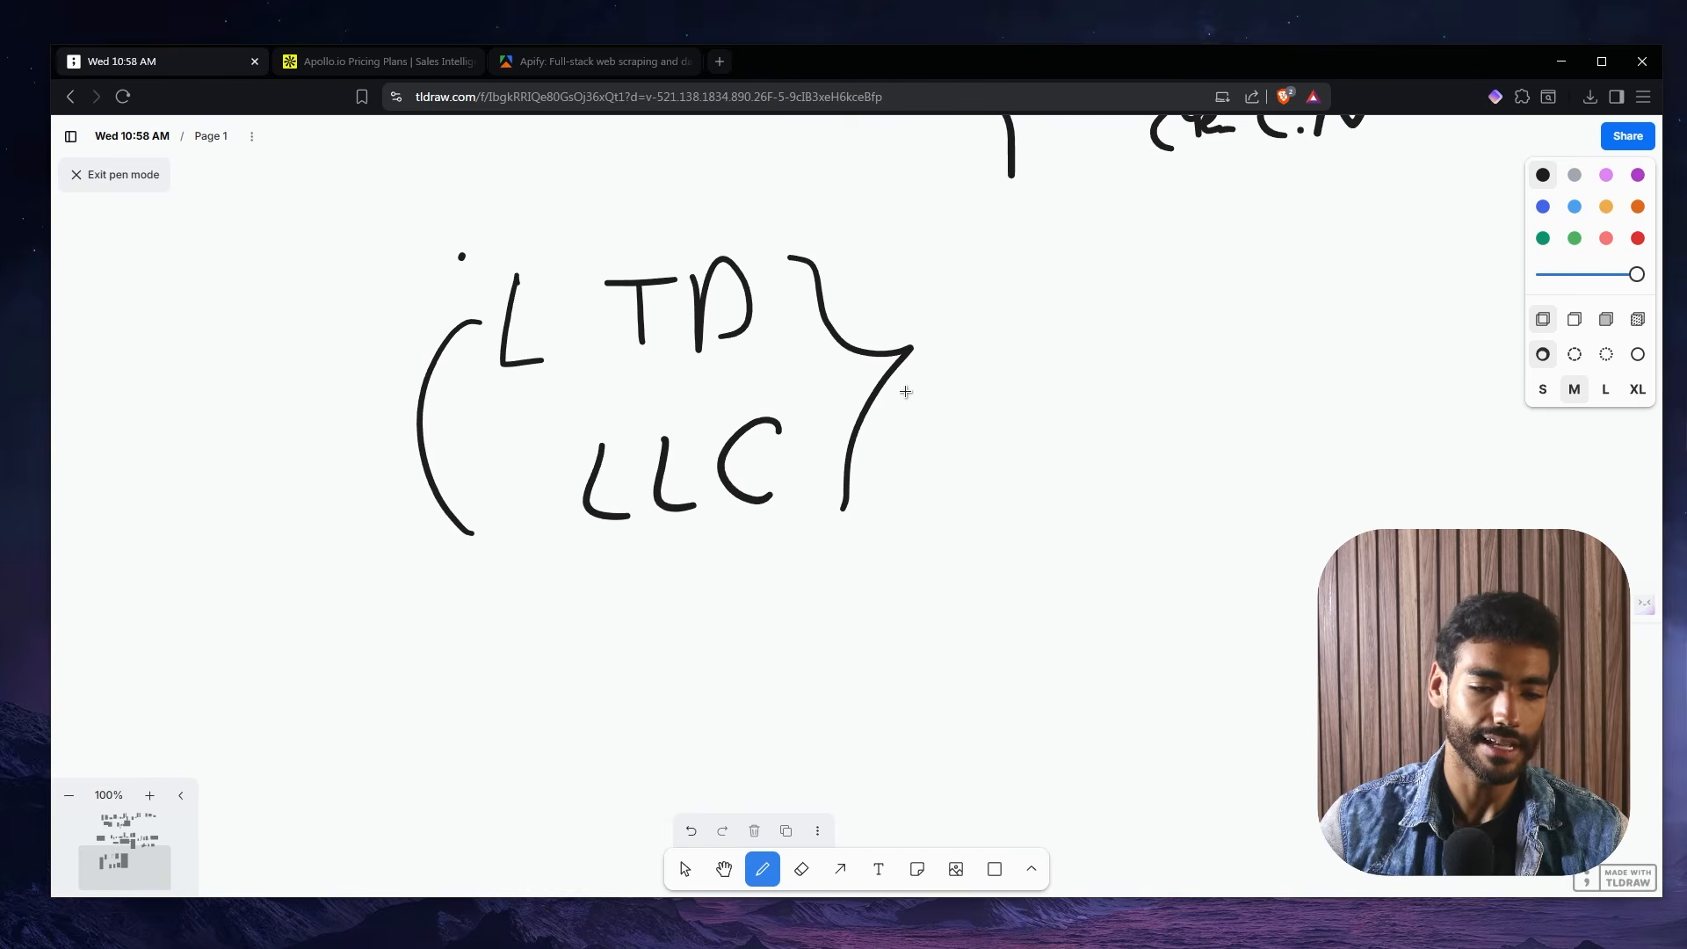
Draw a circled number 3 below the LTD and LLC notes and handwrite an abbreviated AI personalization note beside it
{"action": "scroll", "coordinate": [905, 385], "scroll_direction": "down", "scroll_amount": 4}
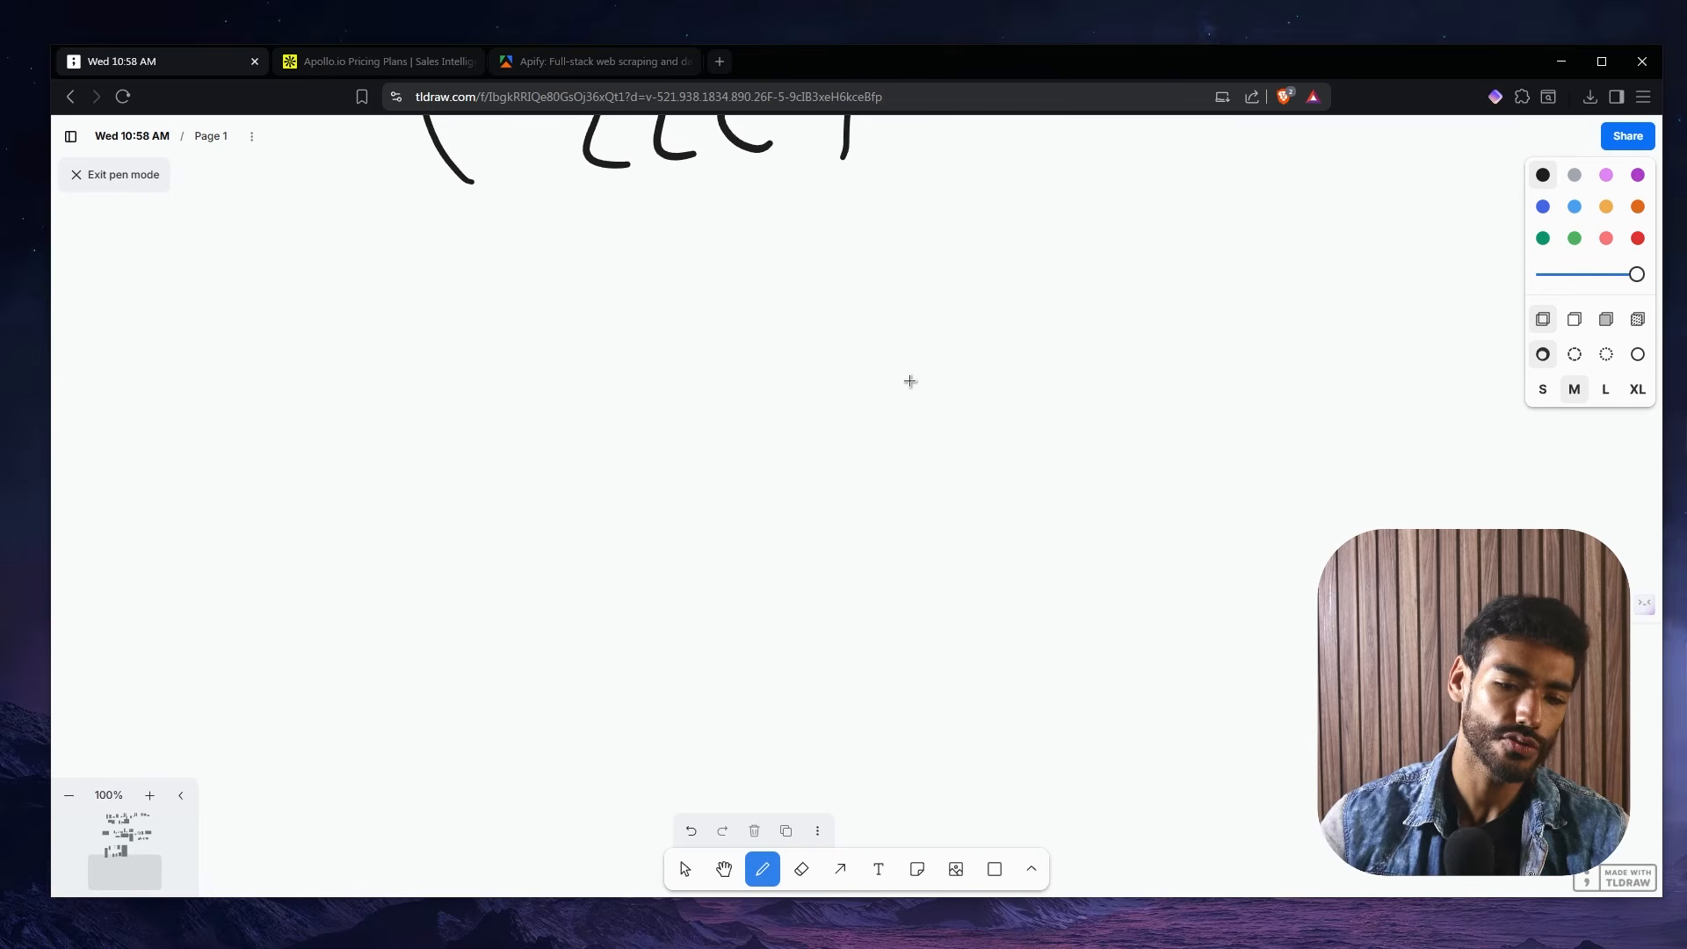
{"action": "mouse_move", "coordinate": [356, 397]}
{"action": "left_mouse_down"}
{"action": "mouse_move", "coordinate": [406, 428]}
{"action": "mouse_move", "coordinate": [383, 448]}
{"action": "left_mouse_up"}
{"action": "mouse_move", "coordinate": [341, 371]}
{"action": "left_mouse_down"}
{"action": "mouse_move", "coordinate": [448, 461]}
{"action": "mouse_move", "coordinate": [408, 475]}
{"action": "left_mouse_up"}
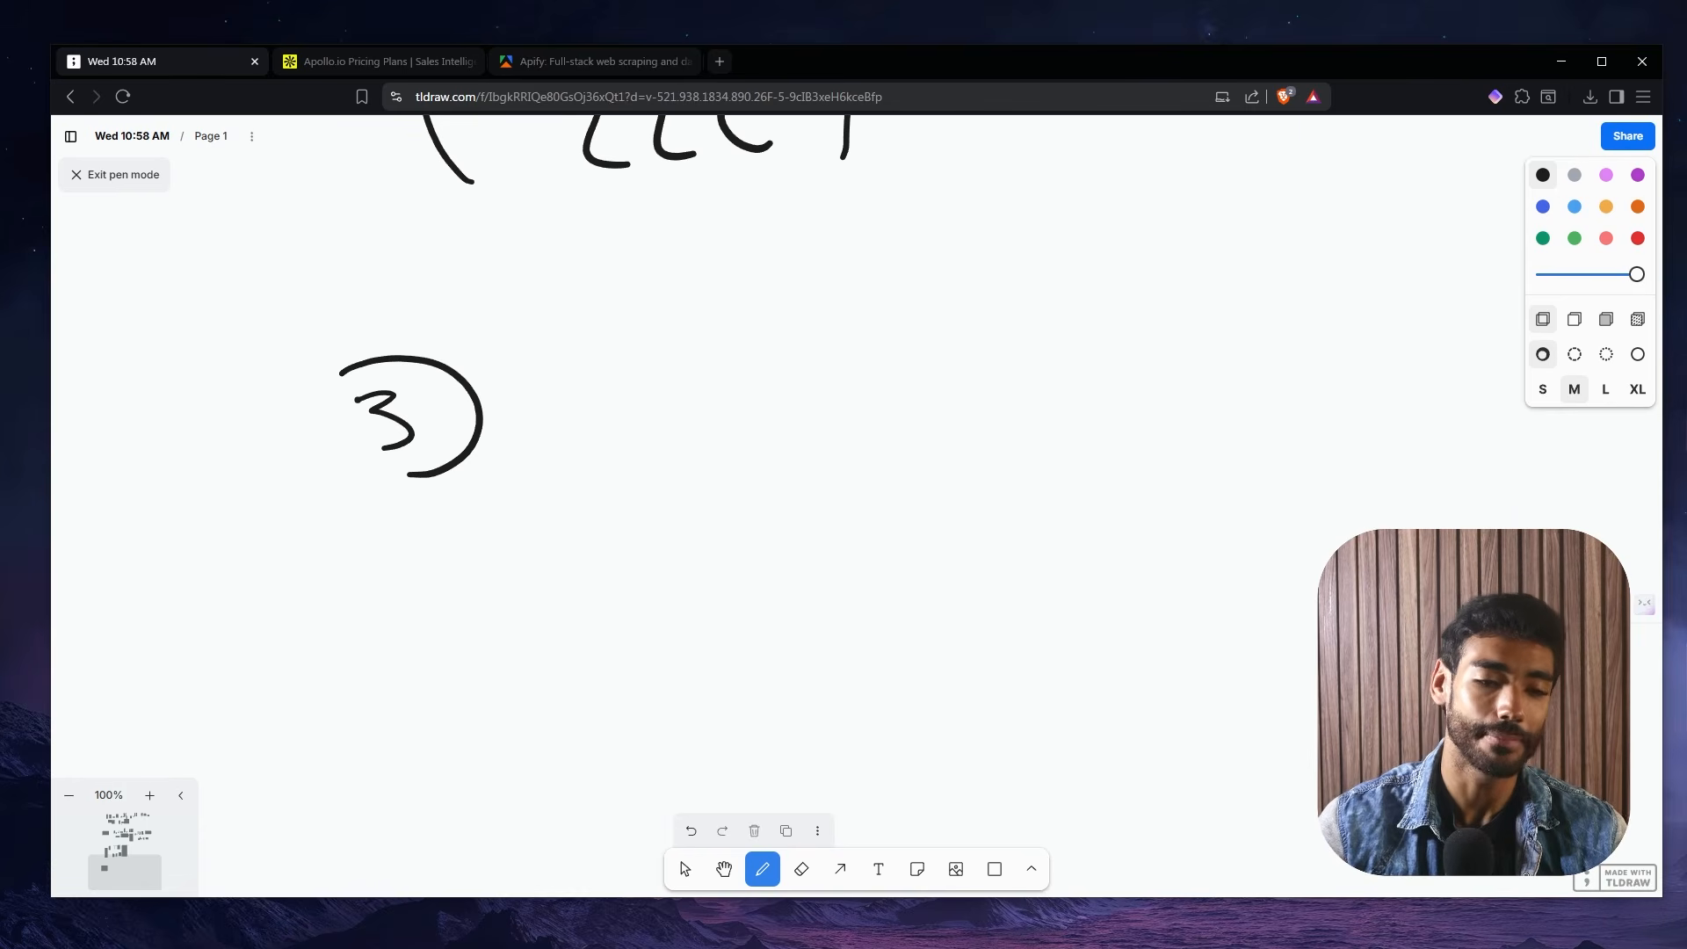
{"action": "mouse_move", "coordinate": [689, 442]}
{"action": "left_mouse_down"}
{"action": "mouse_move", "coordinate": [713, 351]}
{"action": "mouse_move", "coordinate": [732, 435]}
{"action": "left_mouse_up"}
{"action": "mouse_move", "coordinate": [694, 414]}
{"action": "left_mouse_down"}
{"action": "mouse_move", "coordinate": [747, 406]}
{"action": "mouse_move", "coordinate": [853, 471]}
{"action": "left_mouse_up"}
{"action": "mouse_move", "coordinate": [850, 413]}
{"action": "left_mouse_down"}
{"action": "mouse_move", "coordinate": [942, 429]}
{"action": "mouse_move", "coordinate": [998, 406]}
{"action": "mouse_move", "coordinate": [1028, 429]}
{"action": "mouse_move", "coordinate": [1066, 384]}
{"action": "mouse_move", "coordinate": [1100, 457]}
{"action": "mouse_move", "coordinate": [1059, 482]}
{"action": "left_mouse_up"}
{"action": "left_click_drag", "start_coordinate": [1129, 391], "coordinate": [1128, 425]}
{"action": "left_click_drag", "start_coordinate": [1161, 356], "coordinate": [1162, 420]}
{"action": "mouse_move", "coordinate": [1142, 391]}
{"action": "left_mouse_down"}
{"action": "mouse_move", "coordinate": [1243, 400]}
{"action": "mouse_move", "coordinate": [1293, 427]}
{"action": "left_mouse_up"}
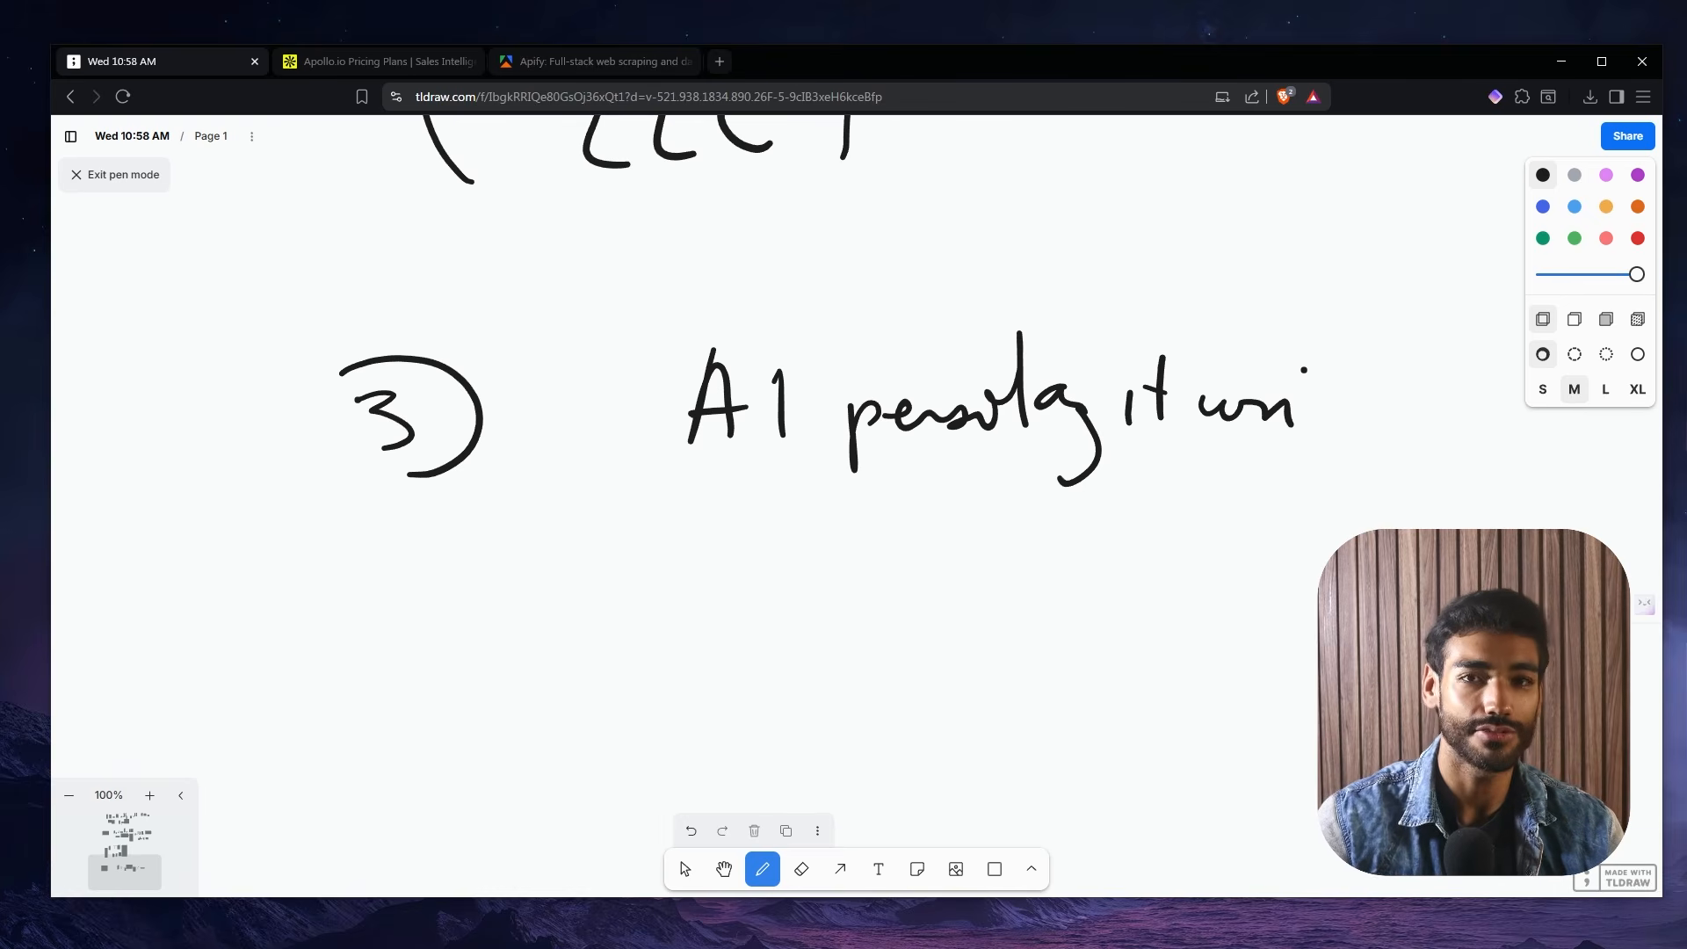
Draw an arrow below the circled 3 and handwrite "1:1" beside it
{"action": "left_click_drag", "start_coordinate": [253, 652], "coordinate": [374, 669]}
{"action": "left_click_drag", "start_coordinate": [338, 606], "coordinate": [386, 665]}
{"action": "left_click", "coordinate": [552, 591]}
{"action": "left_click_drag", "start_coordinate": [472, 610], "coordinate": [601, 618]}
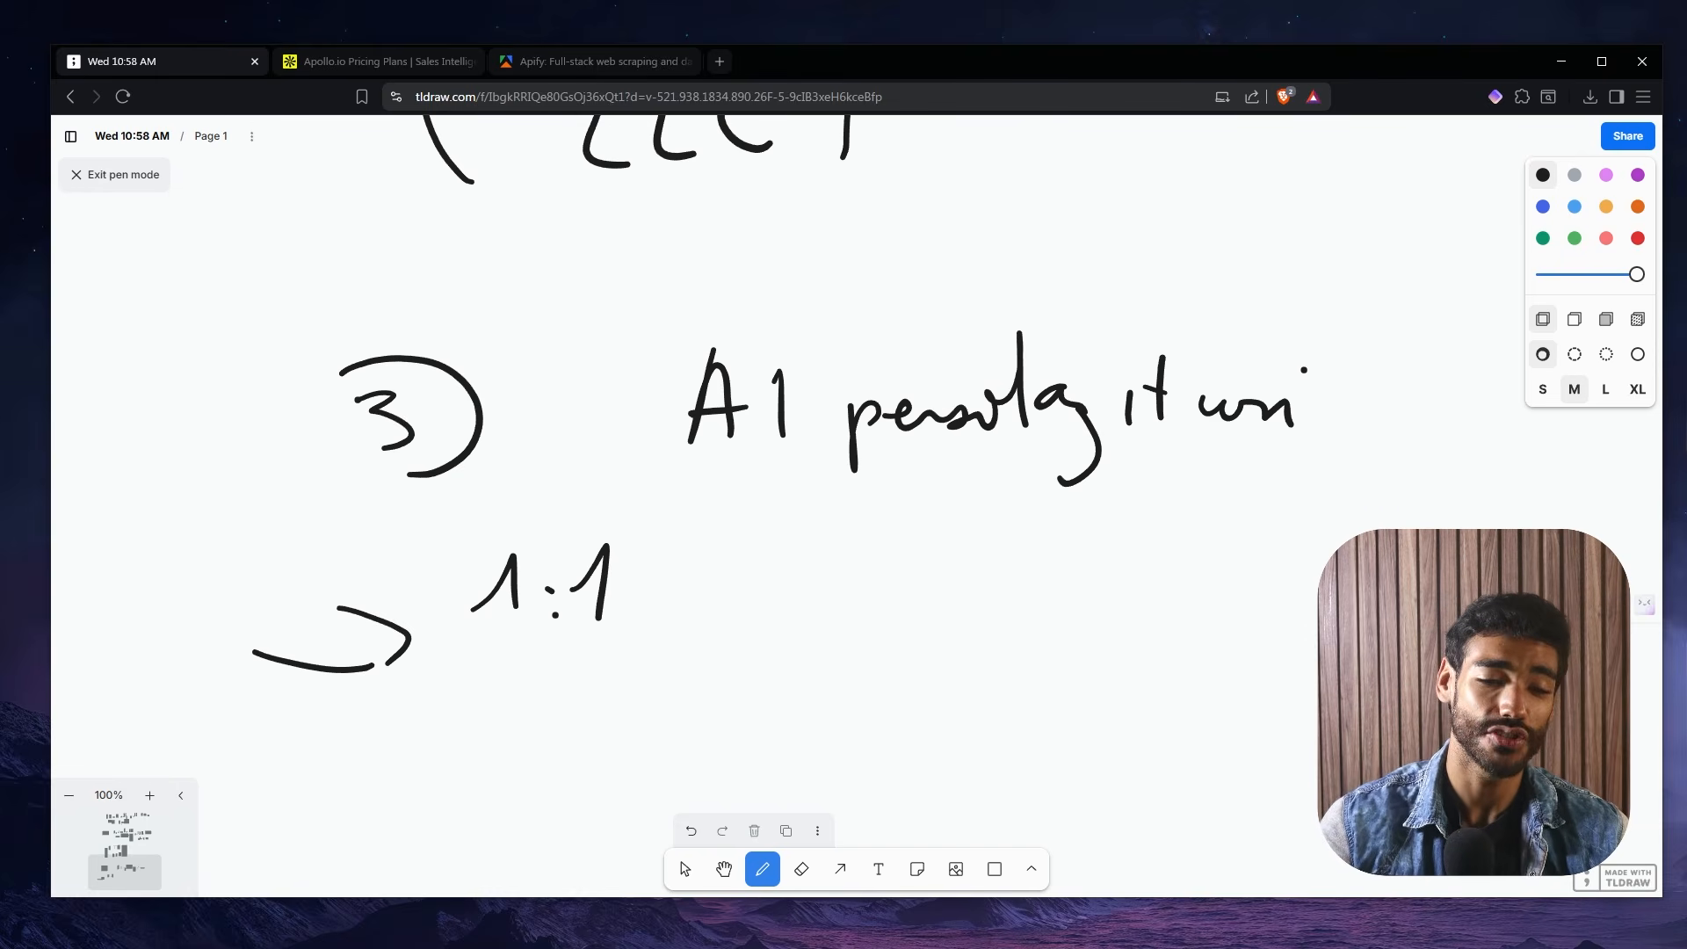
Draw a circled number 4 below the 1:1 note and handwrite "Instantly" beside it
{"action": "scroll", "coordinate": [710, 381], "scroll_direction": "up", "scroll_amount": 4}
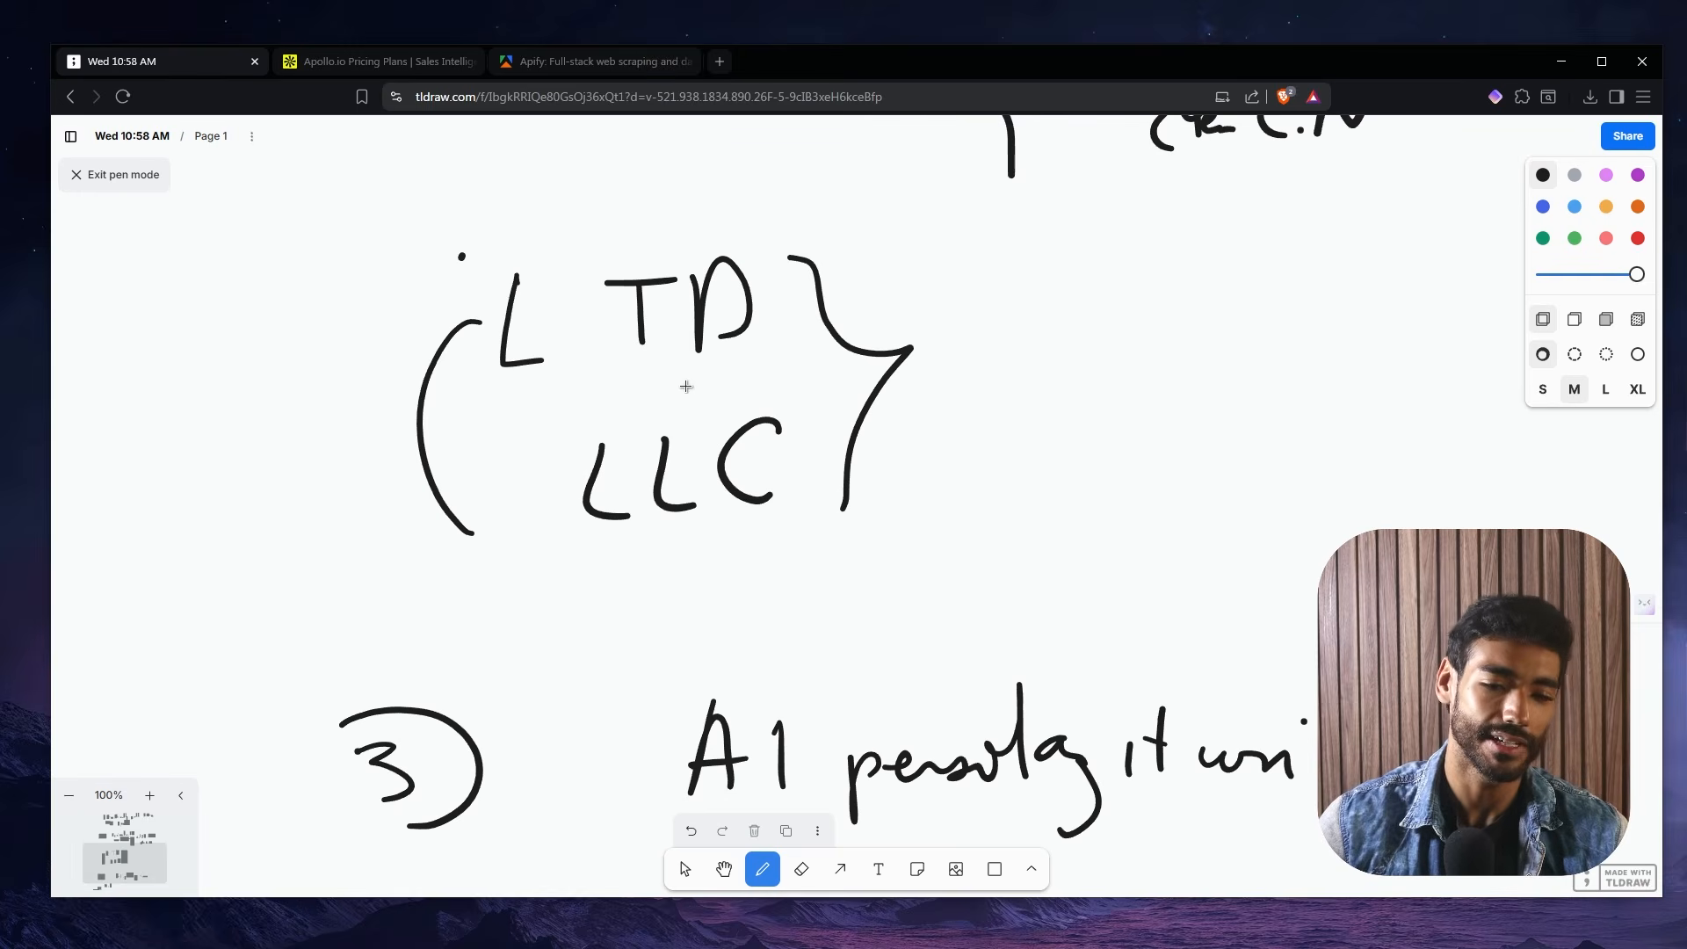
{"action": "scroll", "coordinate": [913, 346], "scroll_direction": "down", "scroll_amount": 4}
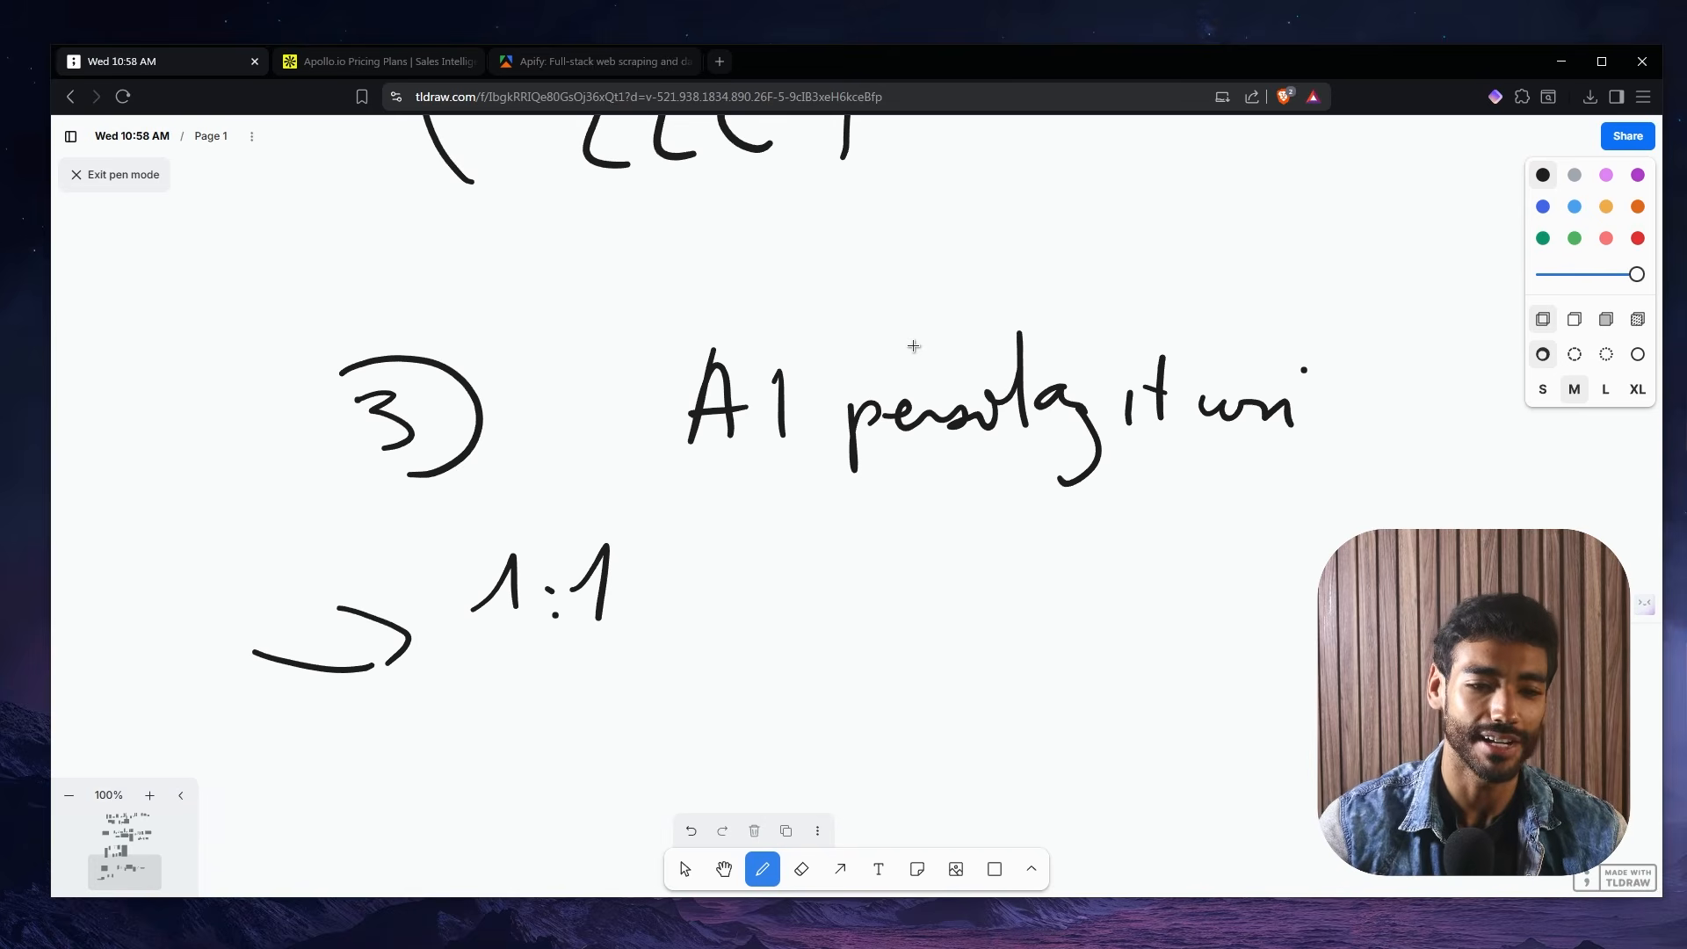
{"action": "scroll", "coordinate": [921, 342], "scroll_direction": "down", "scroll_amount": 8}
{"action": "scroll", "coordinate": [921, 343], "scroll_direction": "up", "scroll_amount": 8}
{"action": "scroll", "coordinate": [921, 343], "scroll_direction": "down", "scroll_amount": 4}
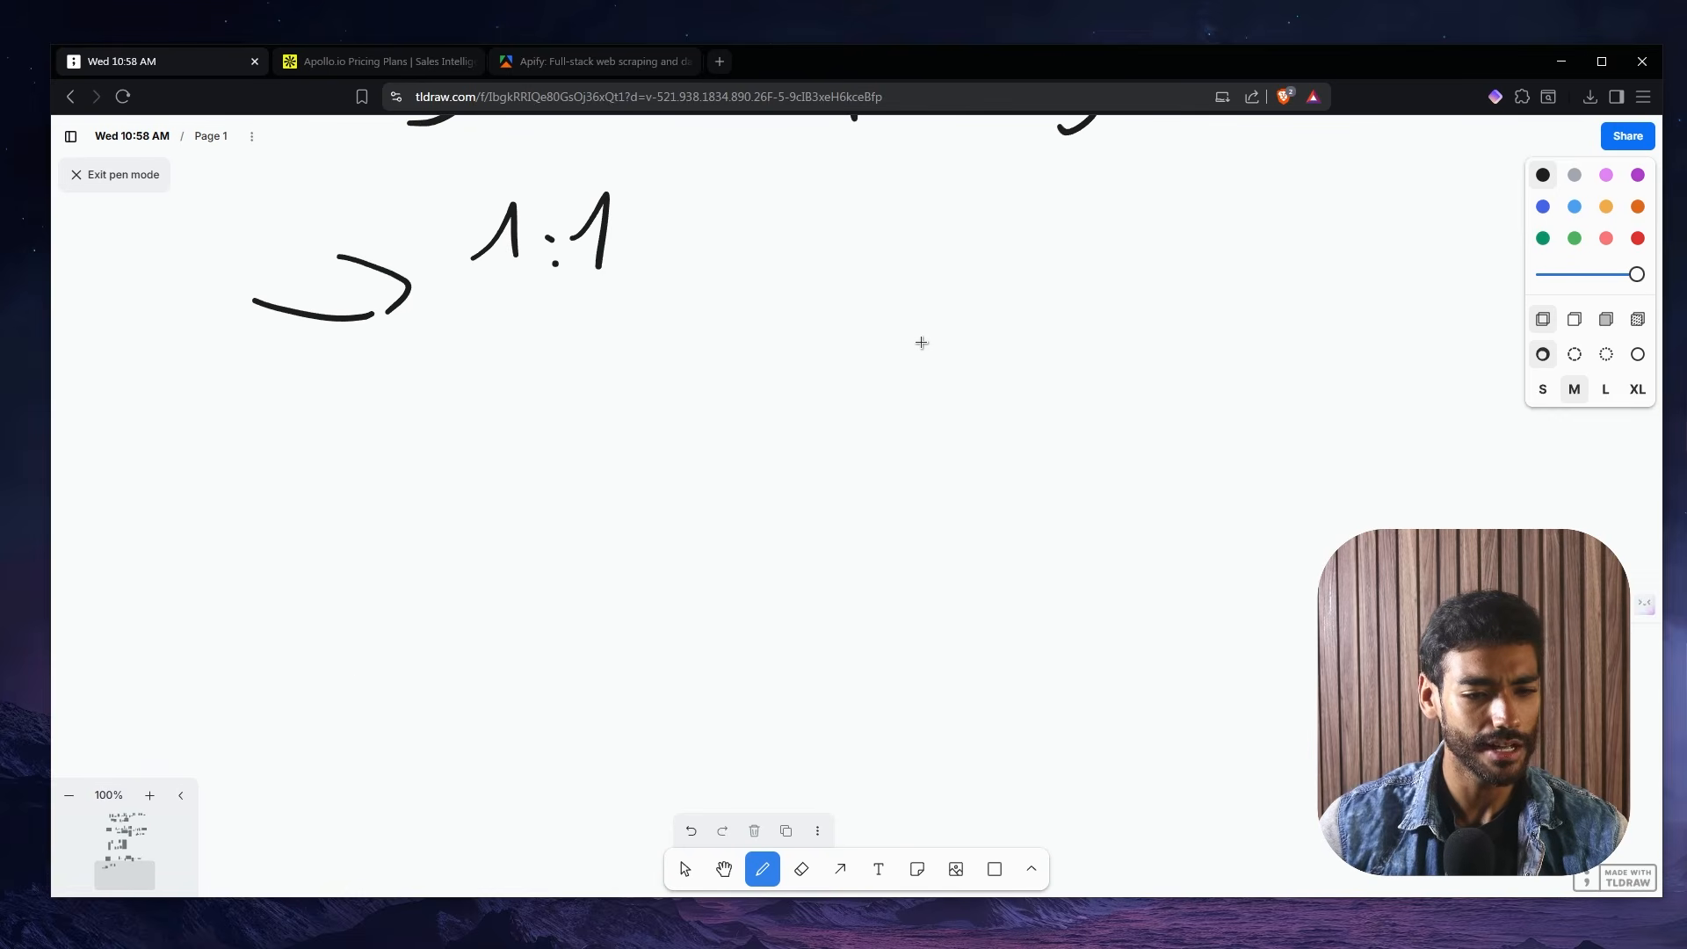
{"action": "left_click_drag", "start_coordinate": [376, 397], "coordinate": [410, 476]}
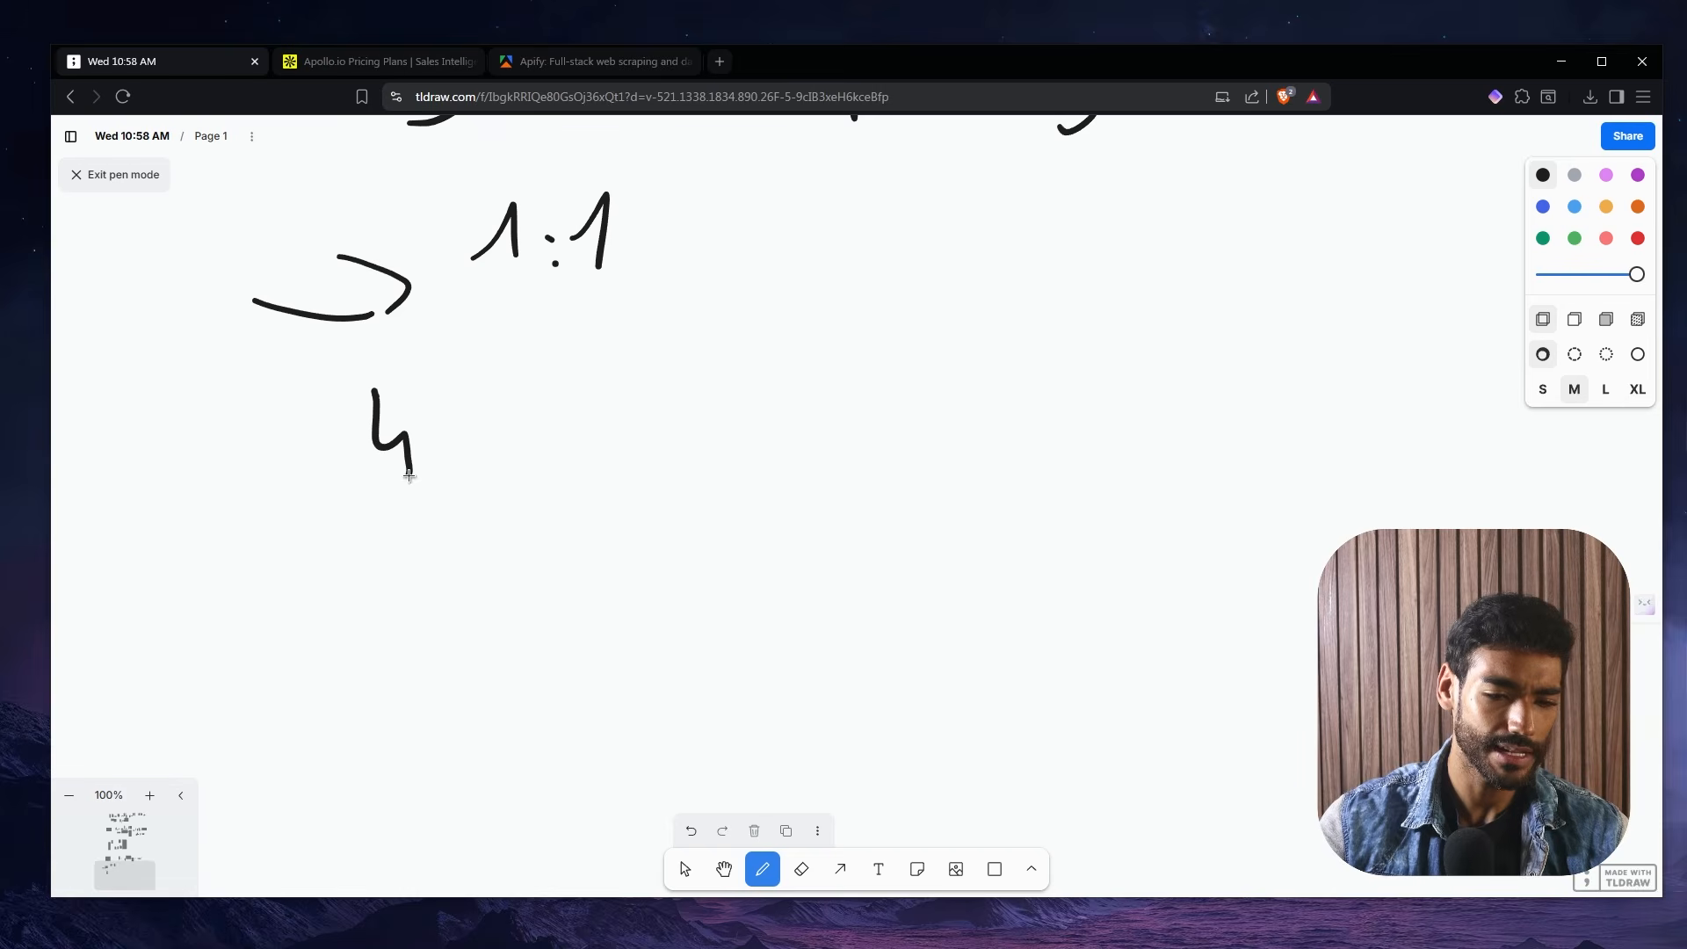
{"action": "left_click_drag", "start_coordinate": [321, 413], "coordinate": [433, 474]}
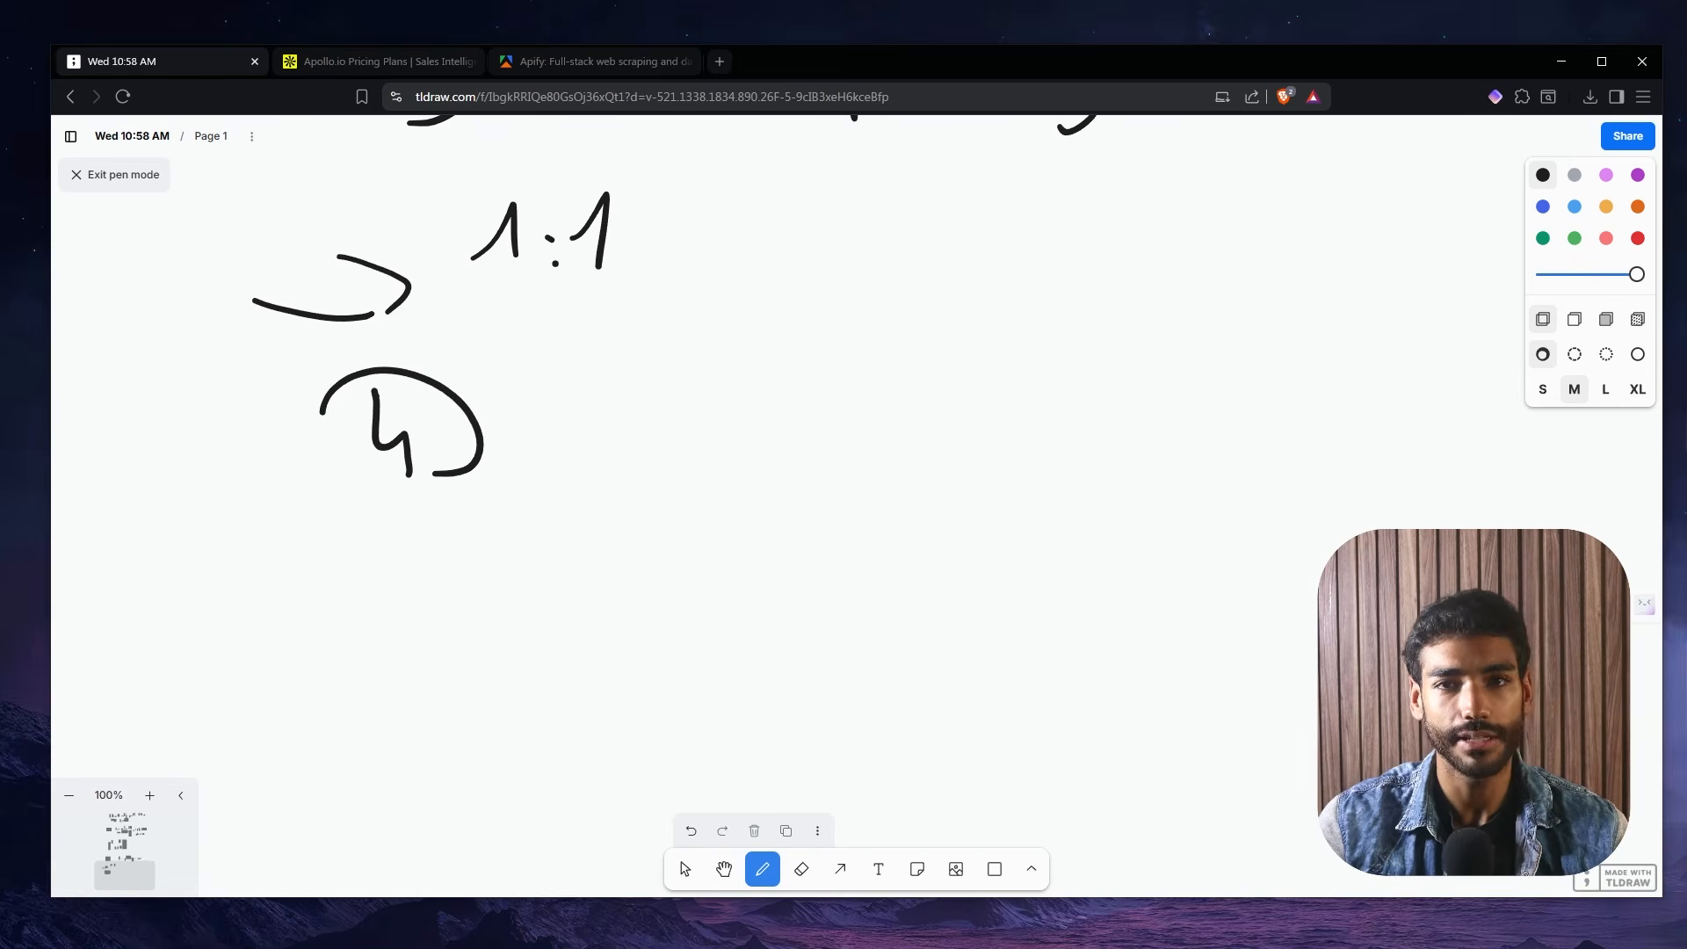
{"action": "mouse_move", "coordinate": [689, 369]}
{"action": "left_mouse_down"}
{"action": "mouse_move", "coordinate": [714, 413]}
{"action": "mouse_move", "coordinate": [761, 406]}
{"action": "left_mouse_up"}
{"action": "mouse_move", "coordinate": [792, 338]}
{"action": "left_mouse_down"}
{"action": "mouse_move", "coordinate": [795, 421]}
{"action": "mouse_move", "coordinate": [874, 393]}
{"action": "mouse_move", "coordinate": [879, 413]}
{"action": "left_mouse_up"}
{"action": "left_click_drag", "start_coordinate": [861, 383], "coordinate": [914, 373]}
{"action": "left_click_drag", "start_coordinate": [922, 327], "coordinate": [877, 508]}
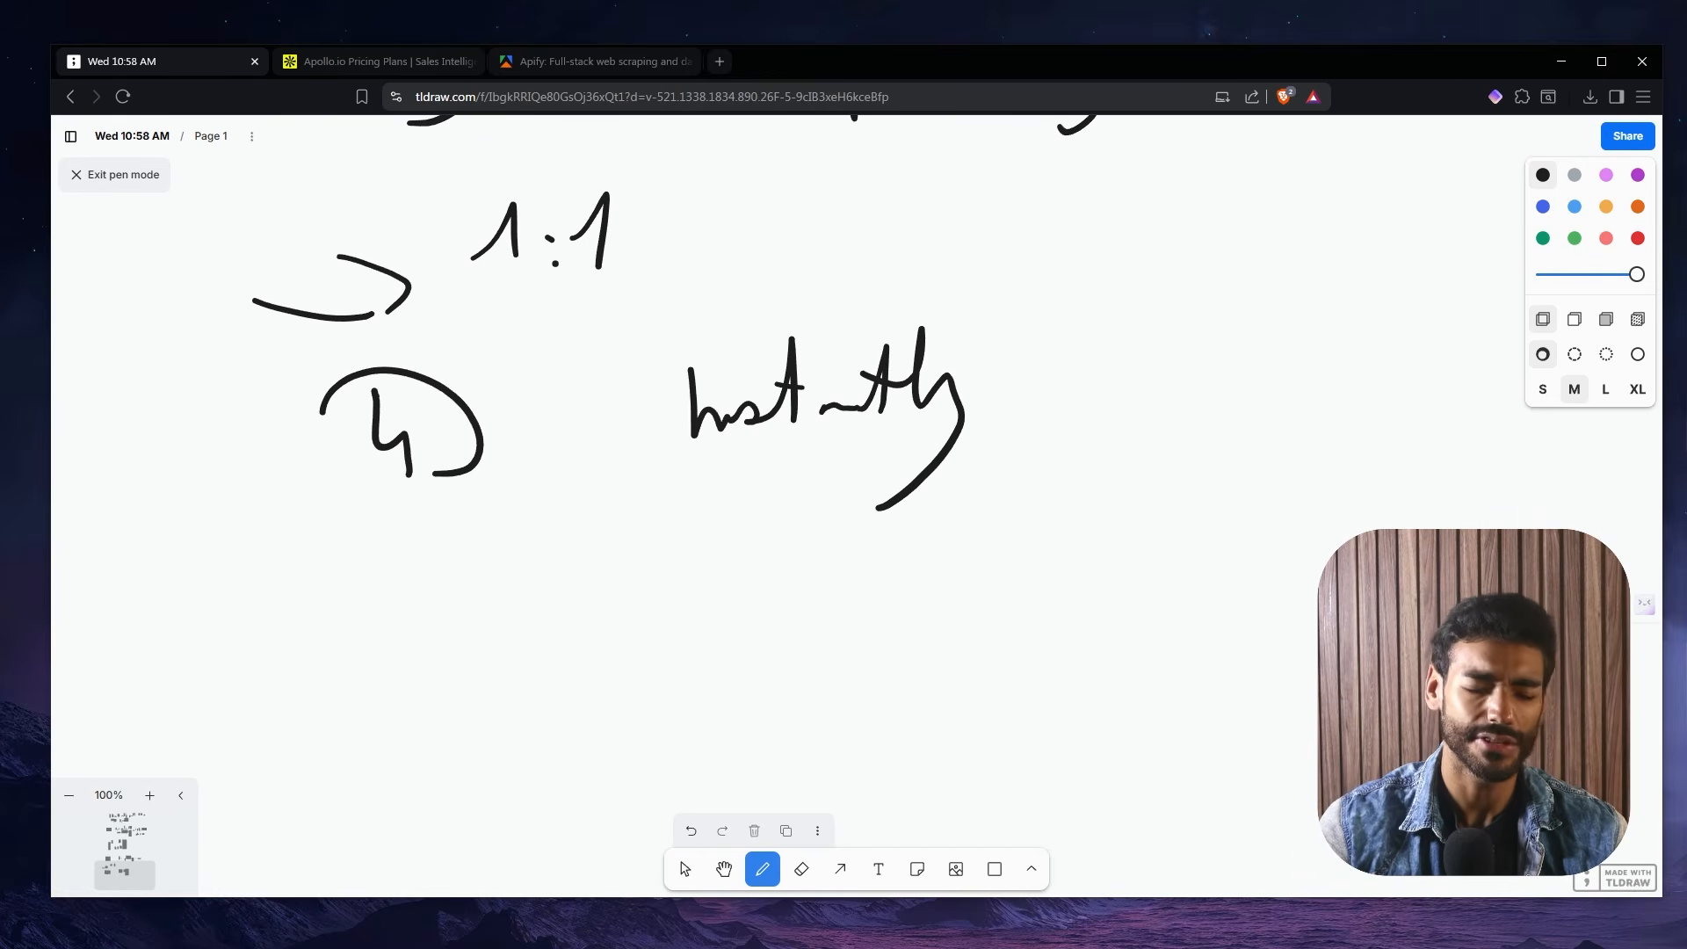
Switch to the Apify website and close the Apollo pricing page
{"action": "scroll", "coordinate": [930, 322], "scroll_direction": "up", "scroll_amount": 4}
{"action": "scroll", "coordinate": [930, 322], "scroll_direction": "down", "scroll_amount": 4}
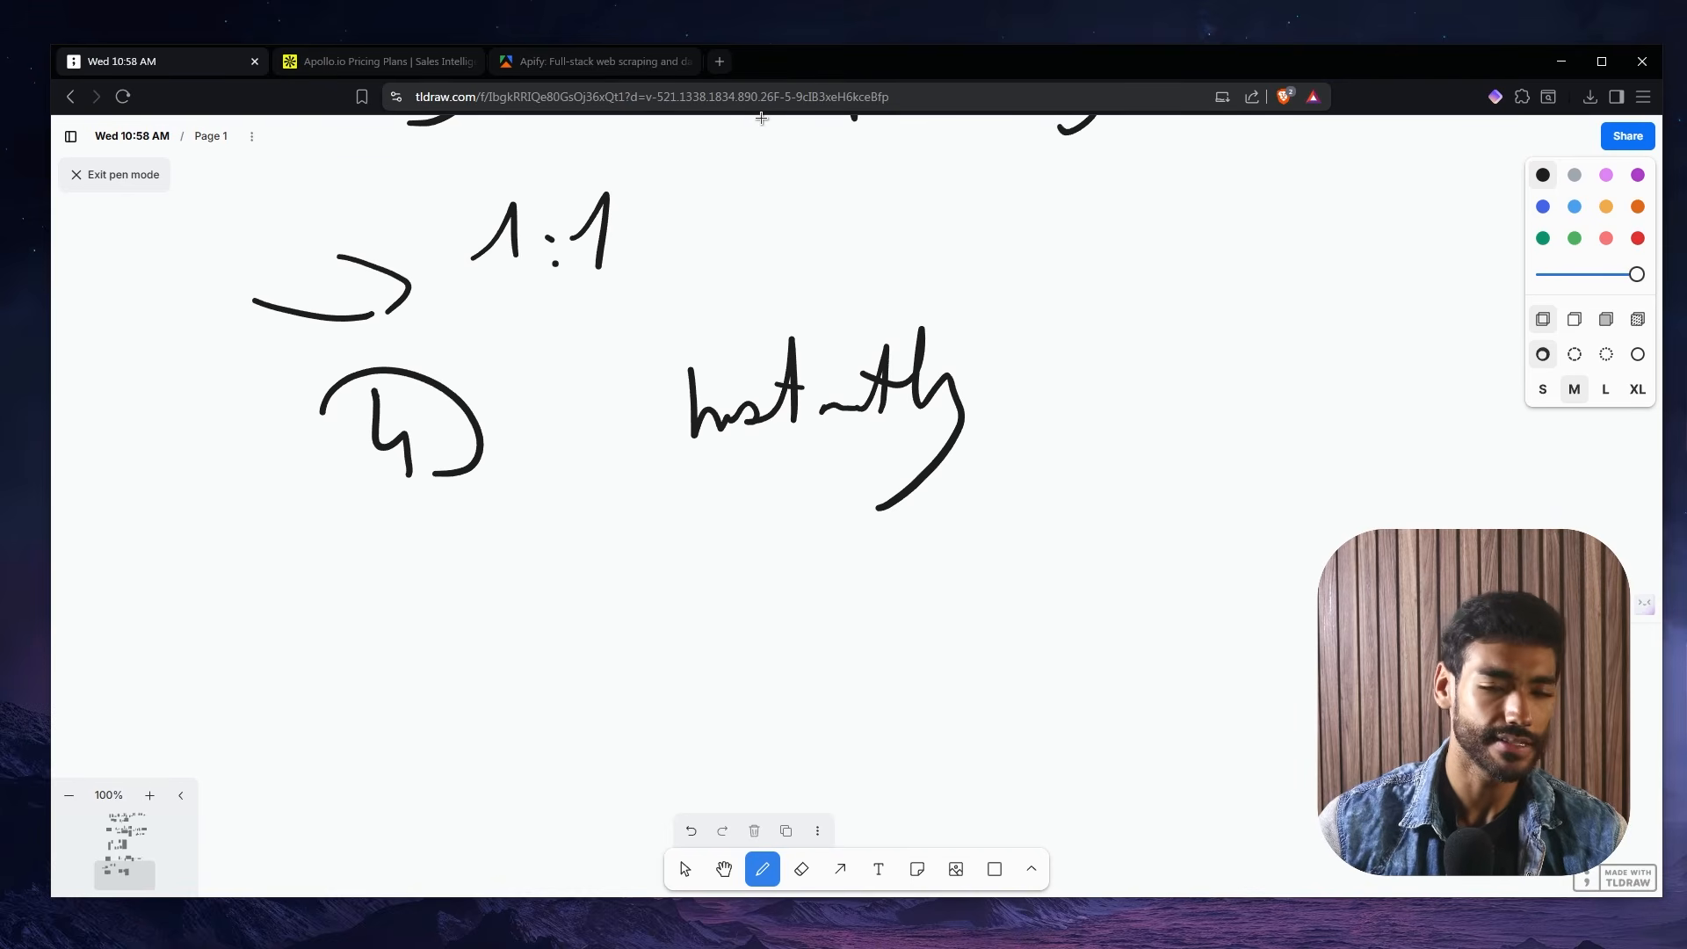
{"action": "left_click", "coordinate": [584, 61]}
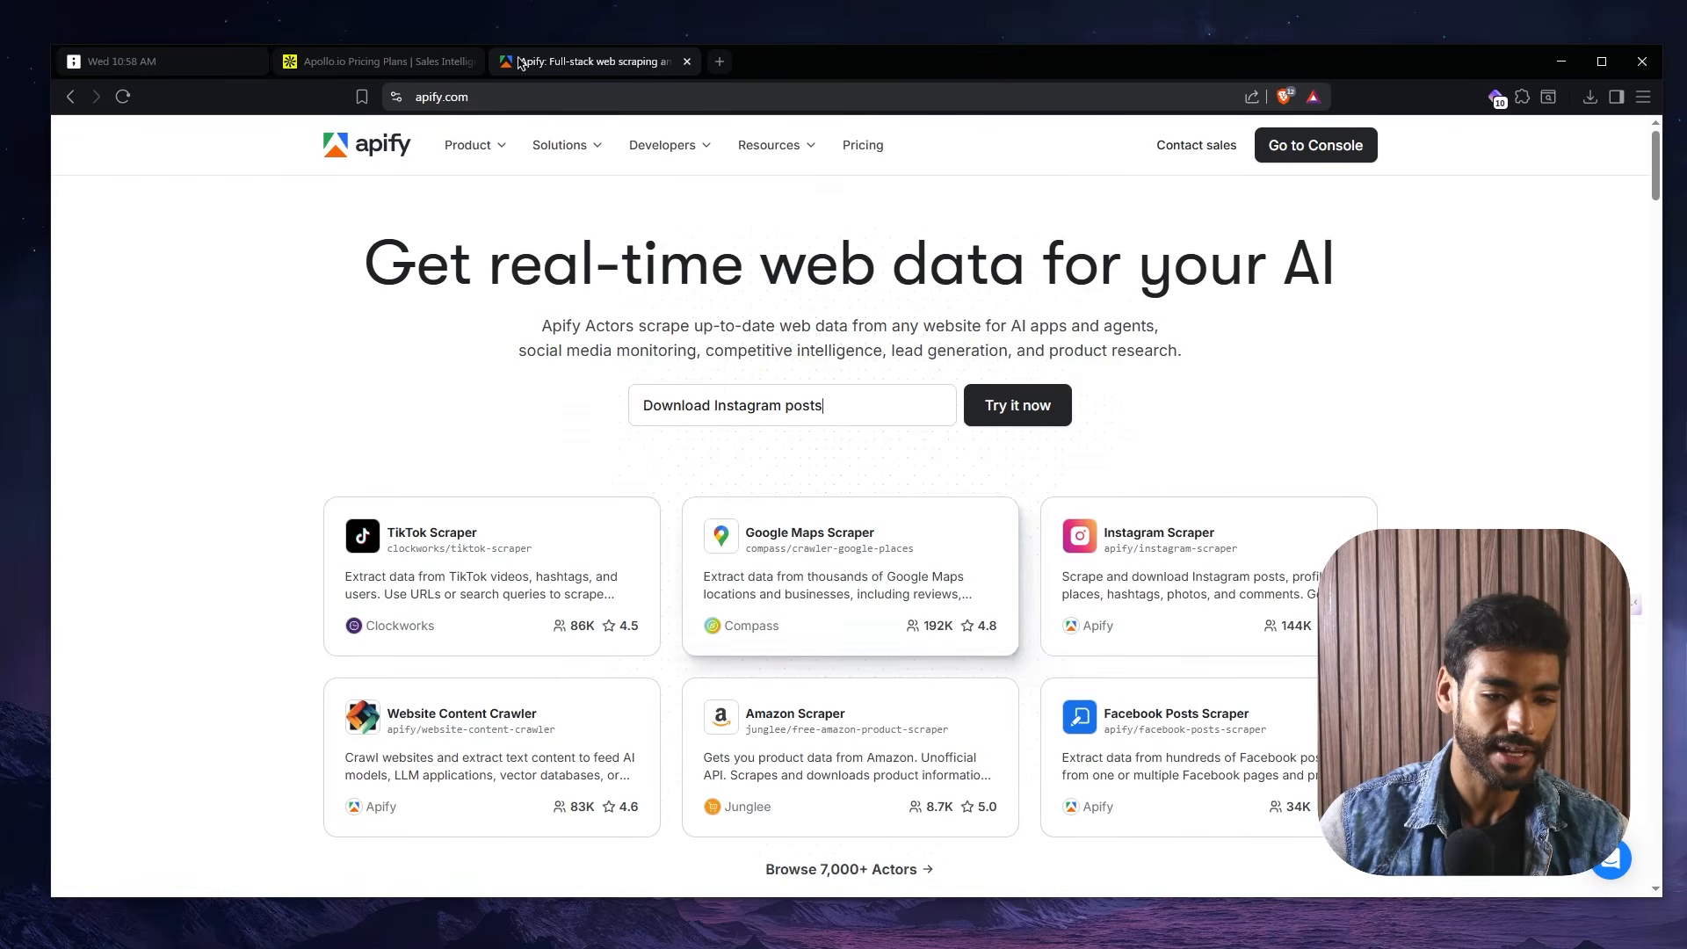
{"action": "left_click", "coordinate": [470, 61]}
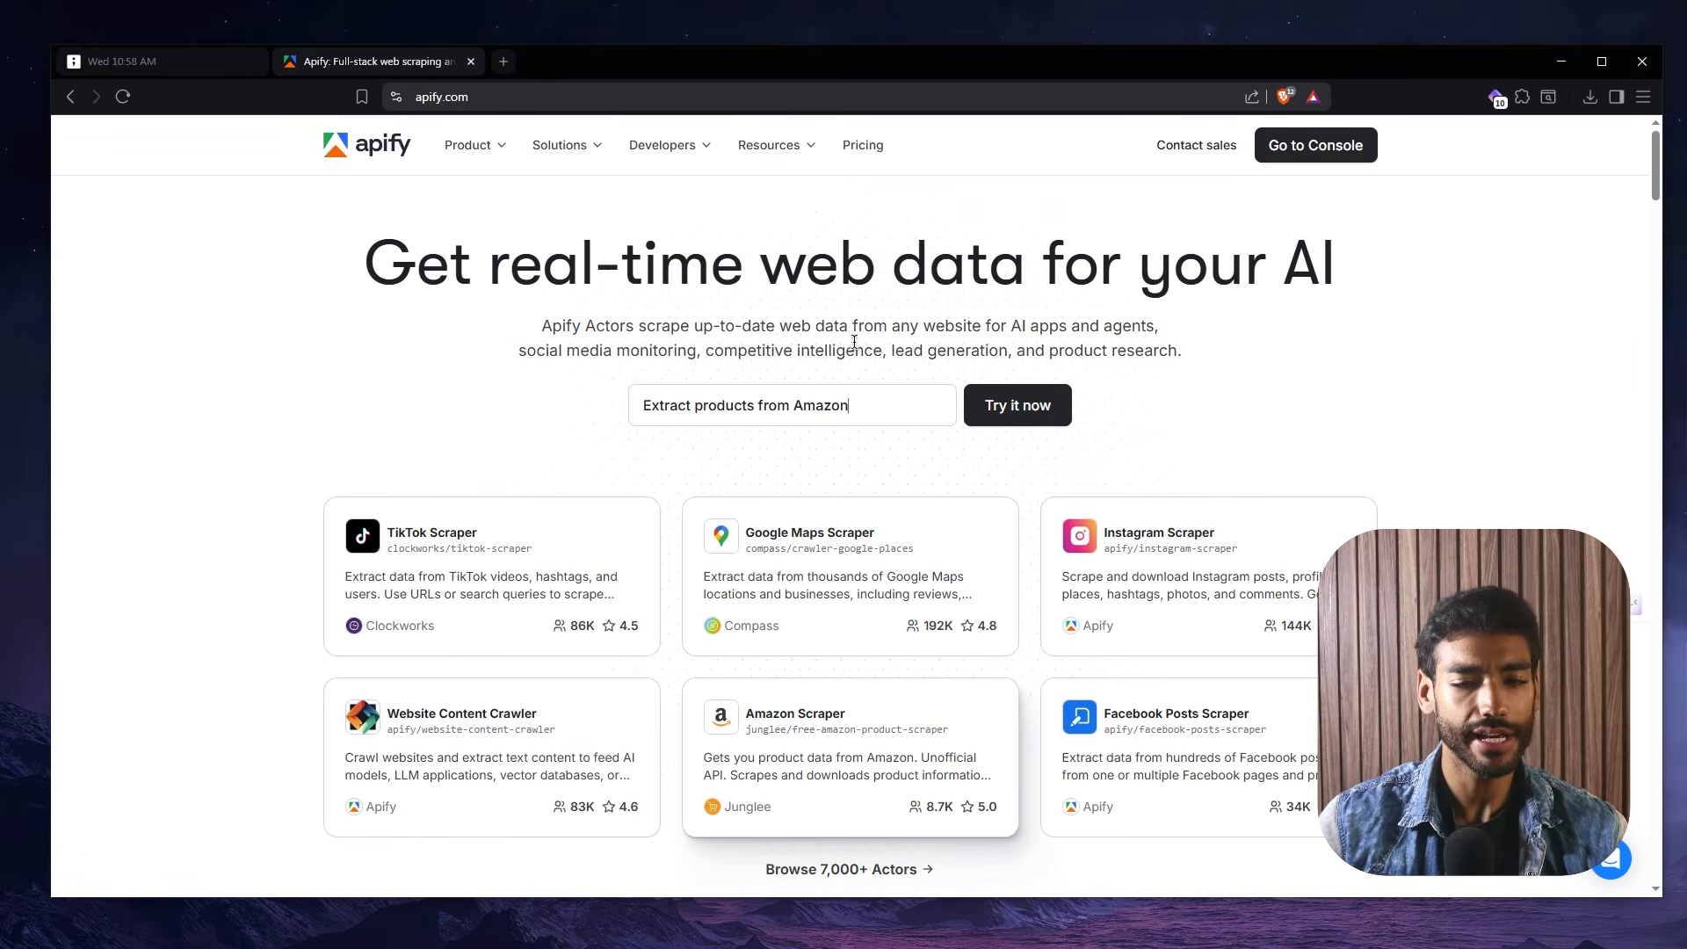
Search the Apify actors for "apollo" and open the Leads Finder [Apollo Alternative] actor for a trial in the Apify console
{"action": "left_click", "coordinate": [815, 388]}
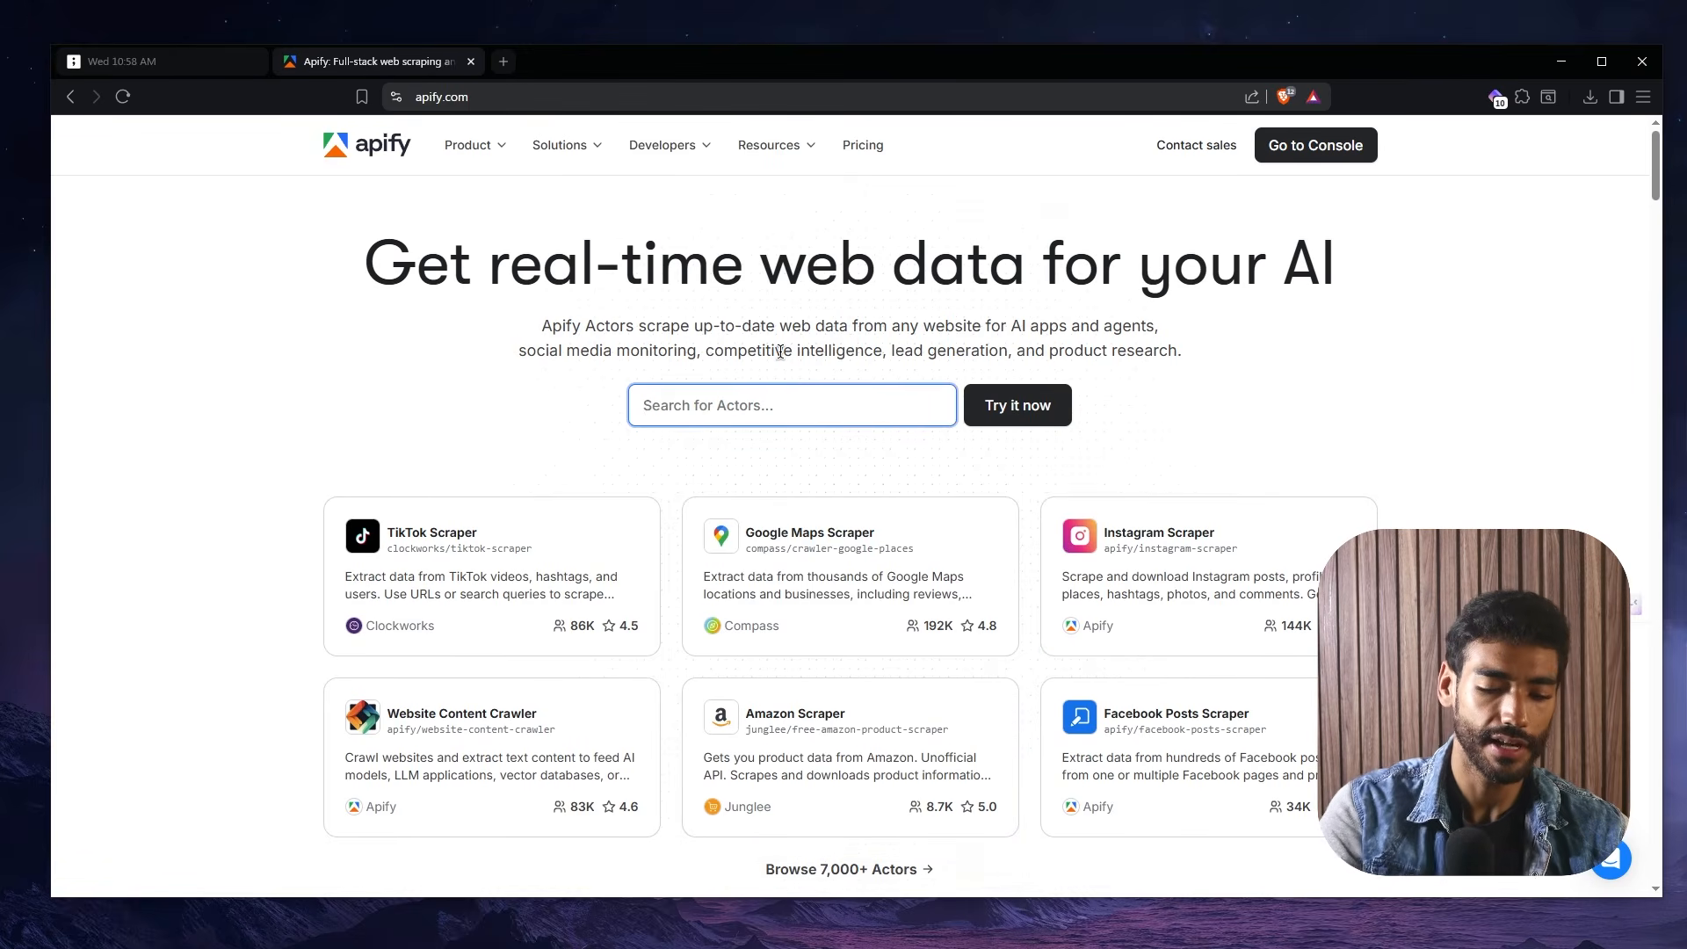
{"action": "type", "text": "apollo"}
{"action": "key", "text": "Return"}
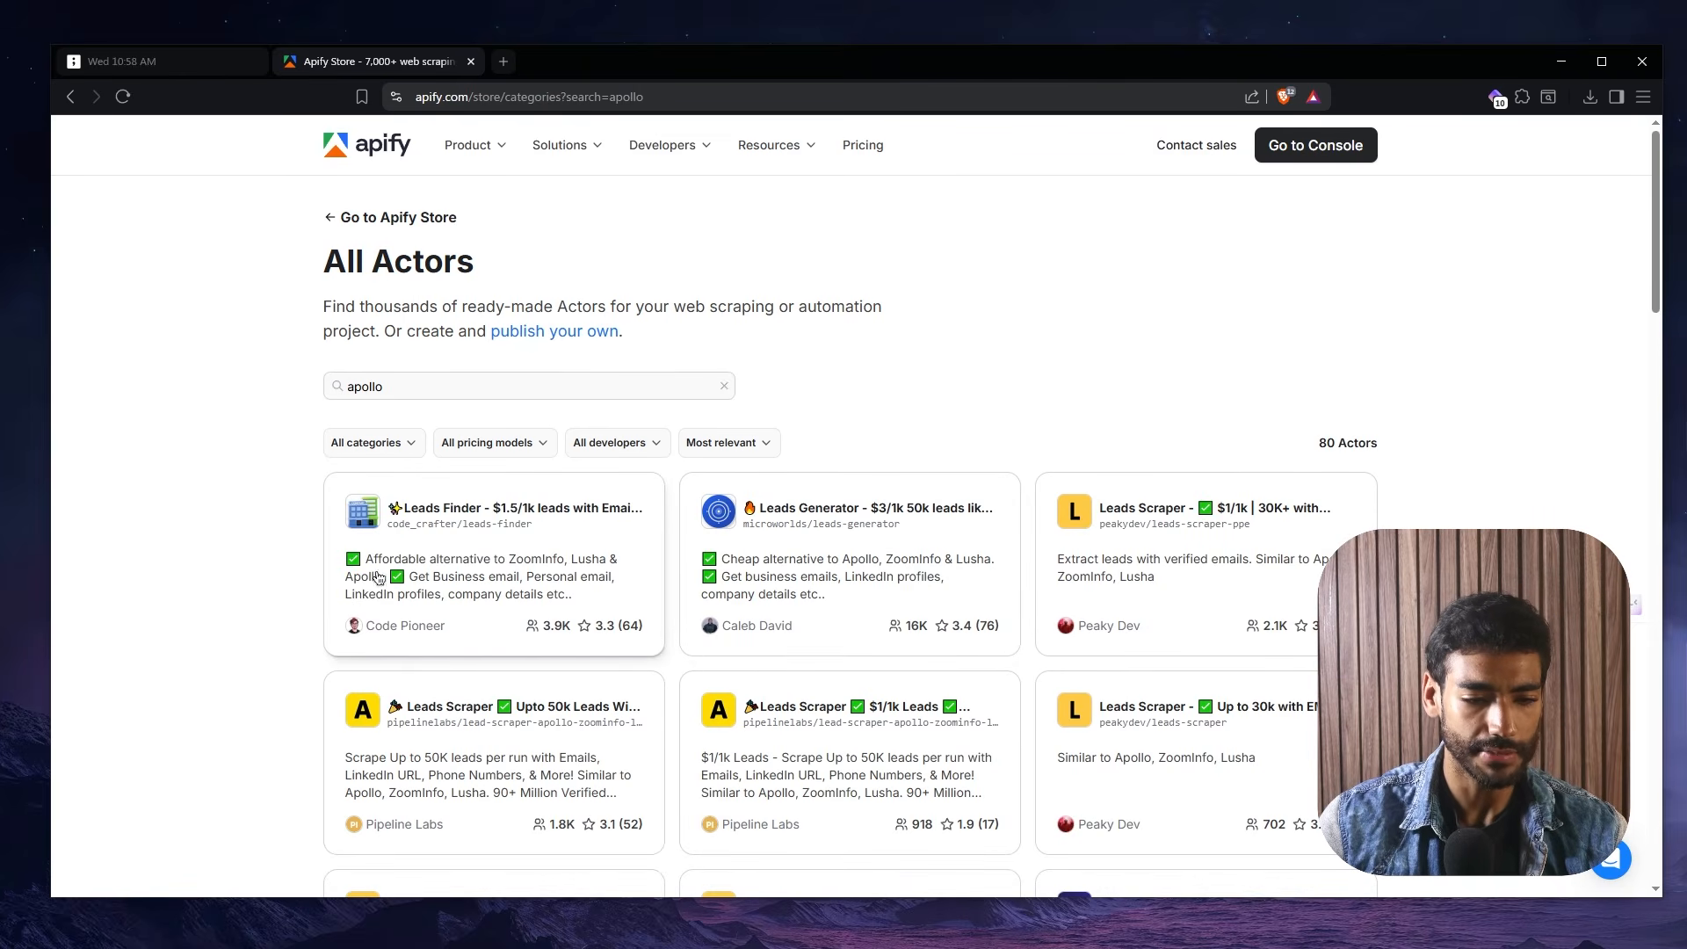
{"action": "left_click", "coordinate": [467, 538]}
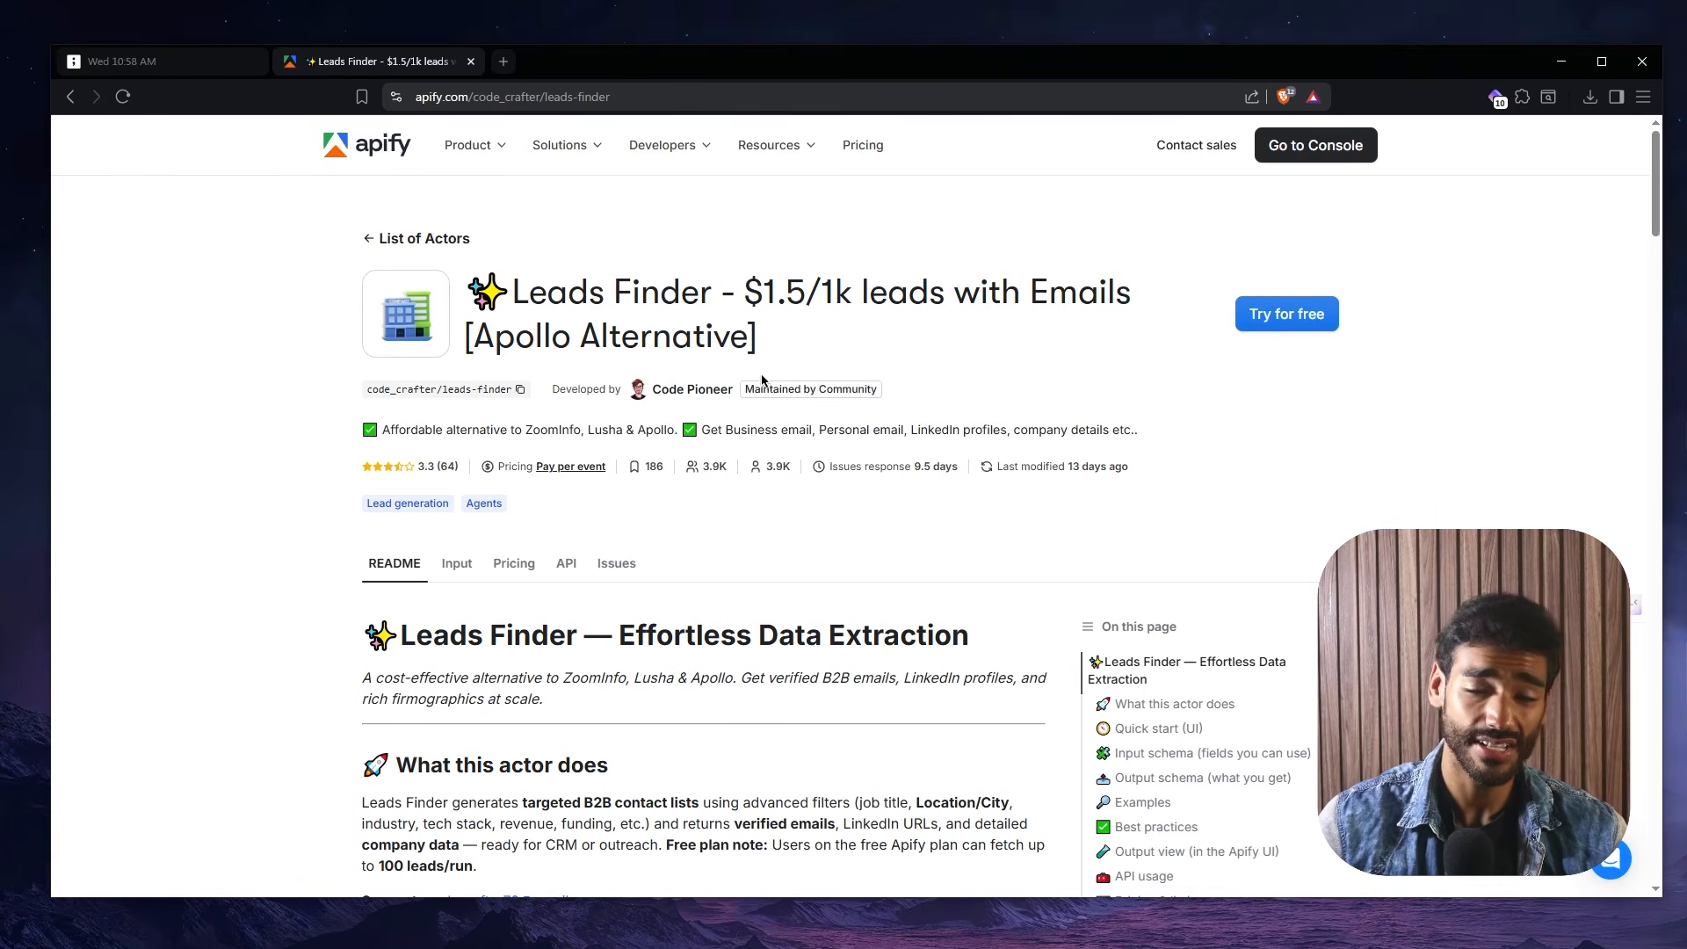
{"action": "left_click", "coordinate": [1286, 313]}
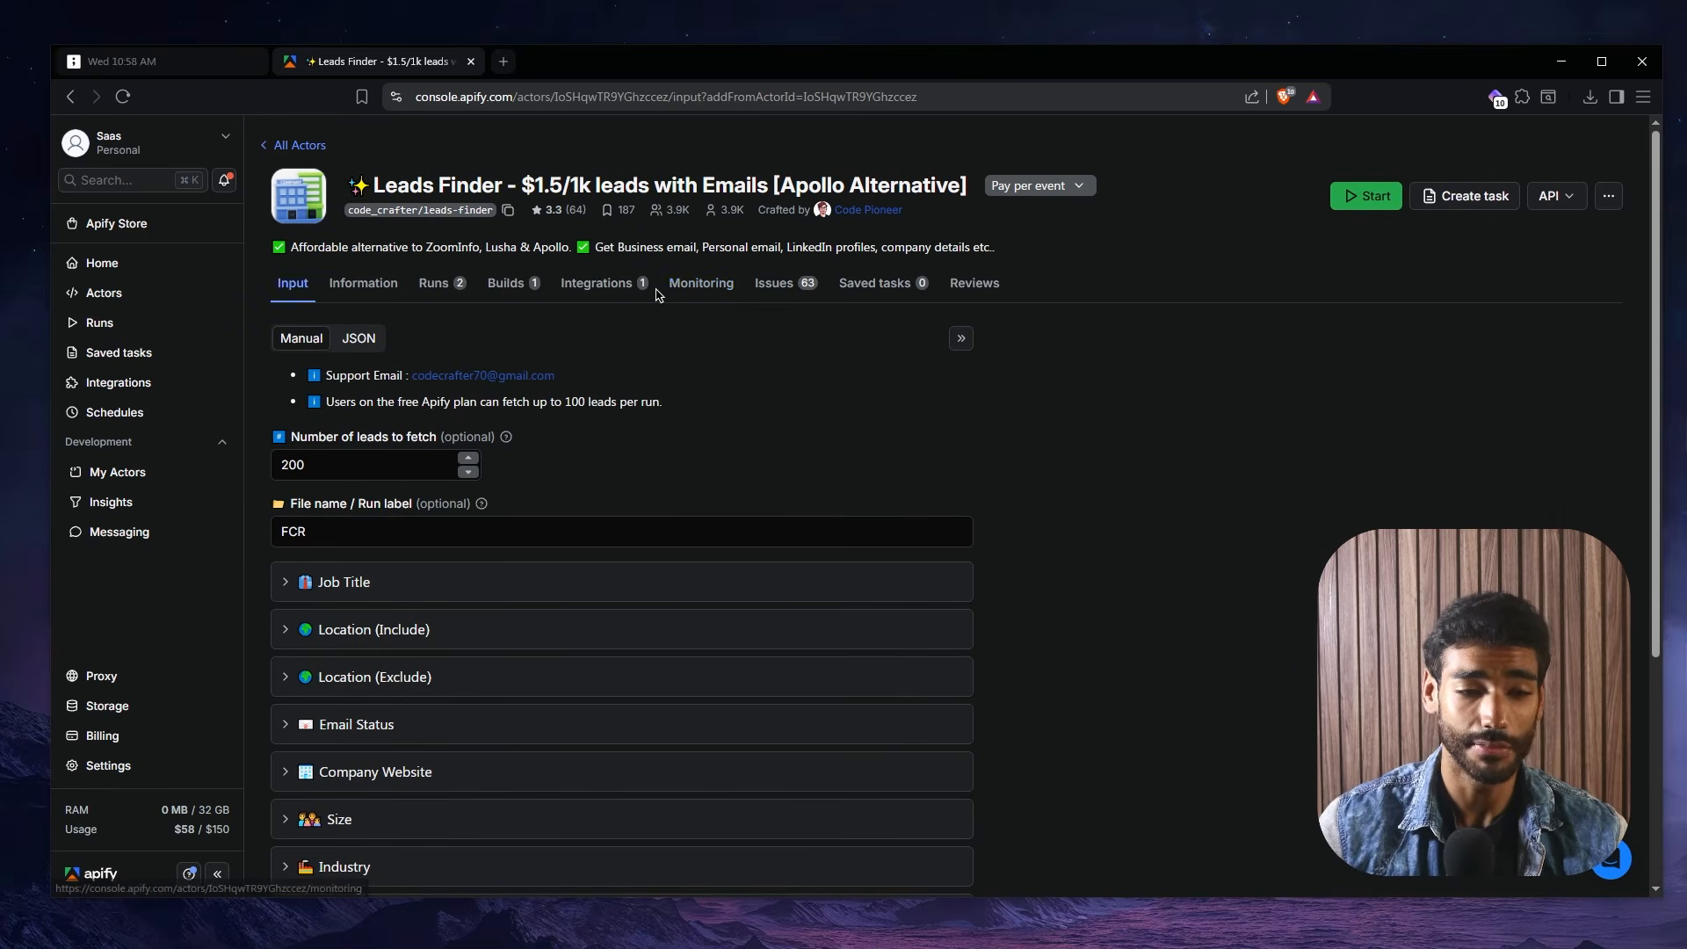
Examine the Leads Finder actor's per-thousand-leads pricing, its number-of-leads setting and the available input filter sections
{"action": "left_click_drag", "start_coordinate": [563, 185], "coordinate": [775, 185]}
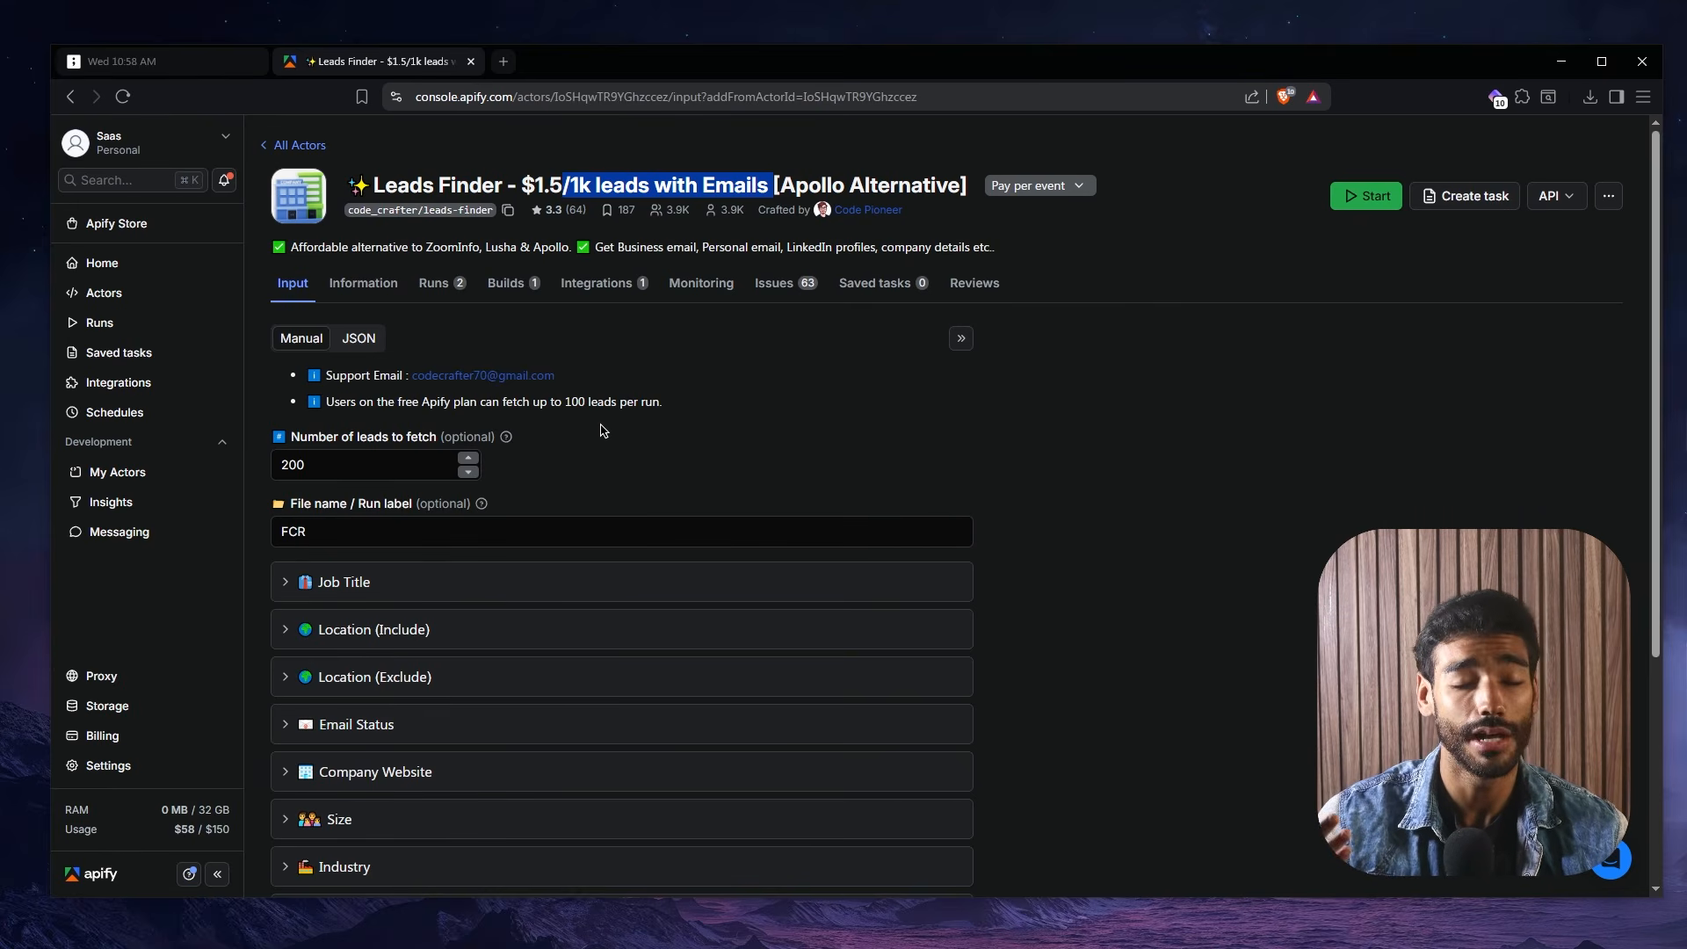
{"action": "scroll", "coordinate": [633, 413], "scroll_direction": "down", "scroll_amount": 4}
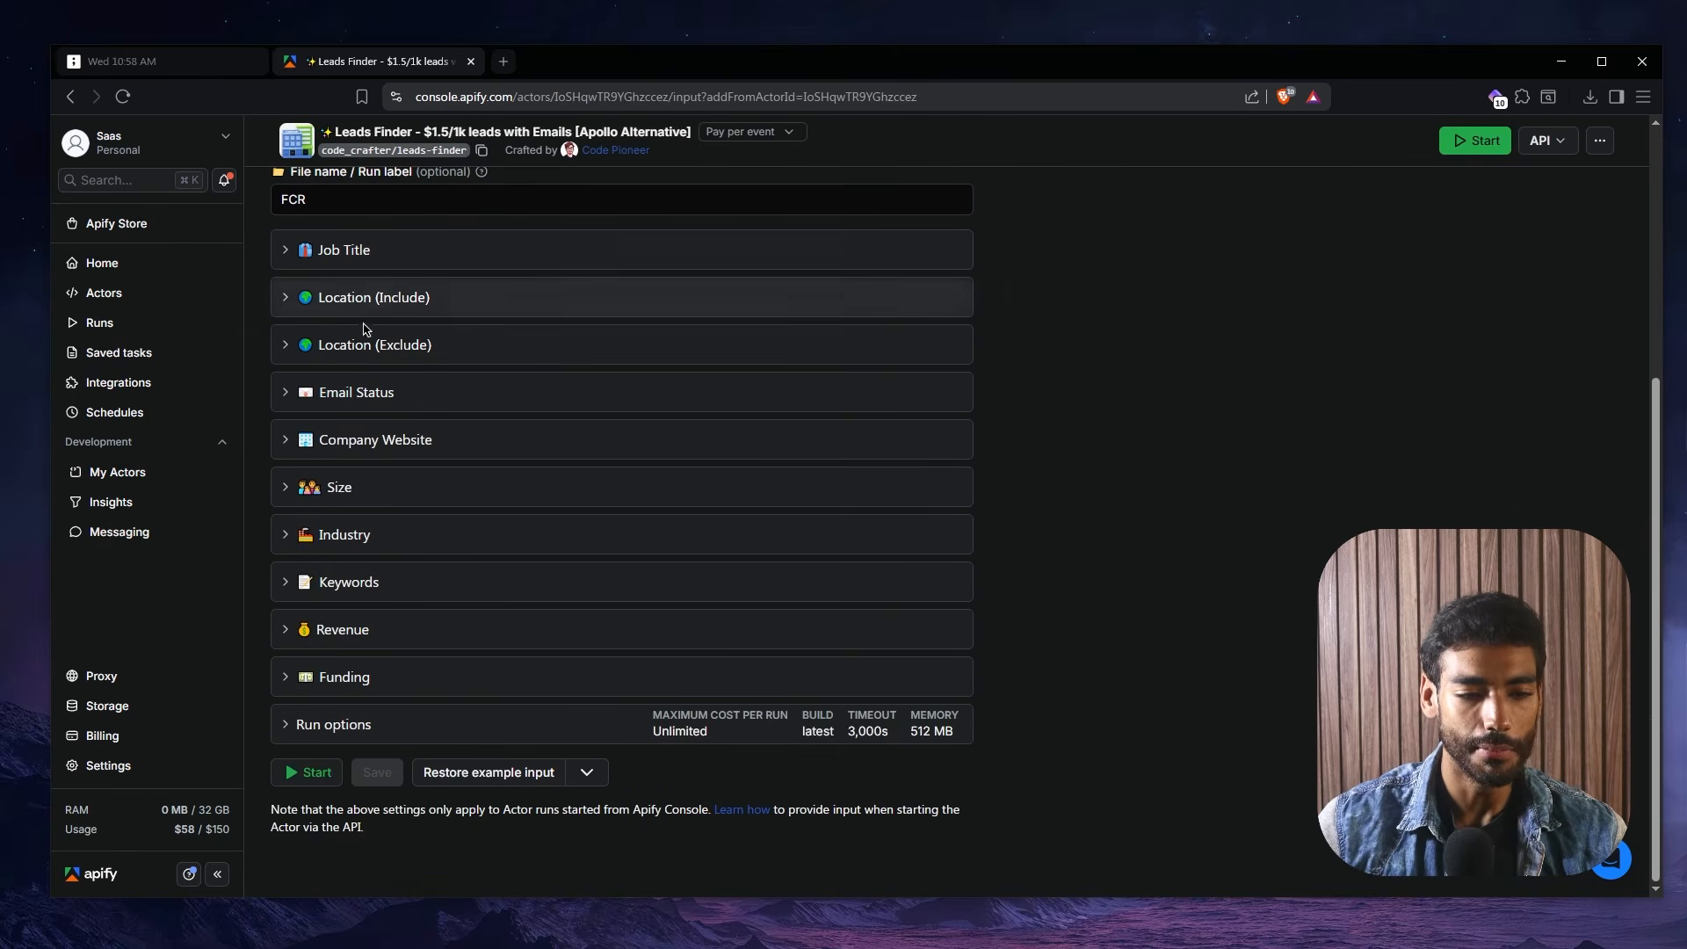
{"action": "scroll", "coordinate": [541, 313], "scroll_direction": "up", "scroll_amount": 4}
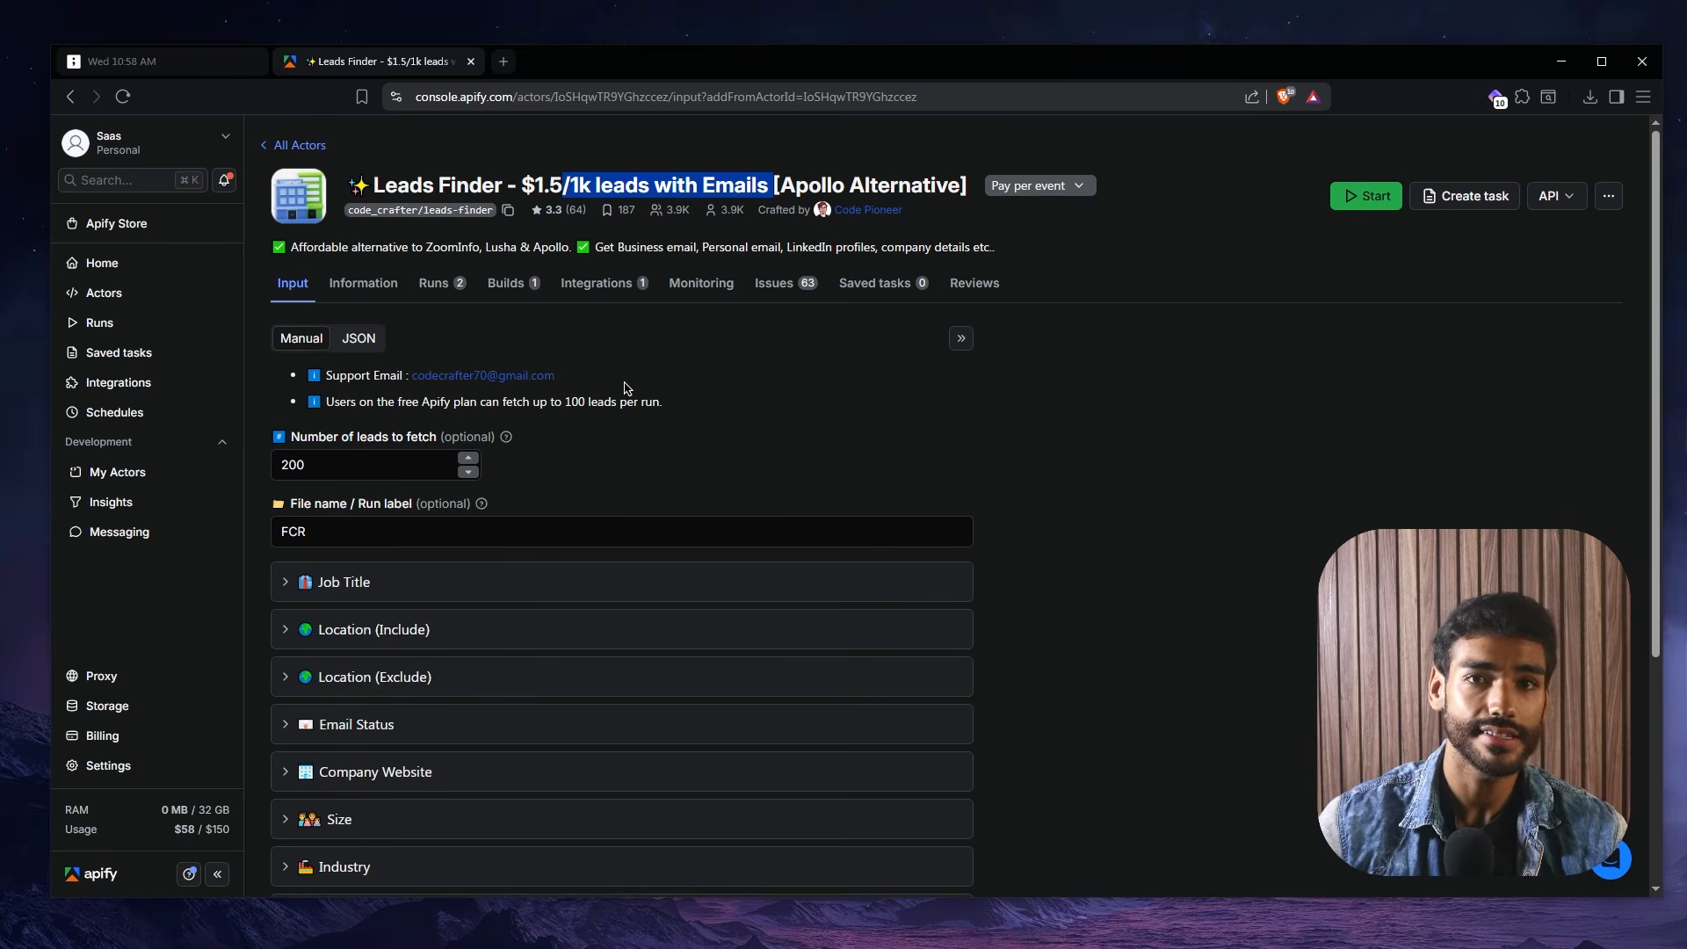
{"action": "left_click", "coordinate": [349, 460]}
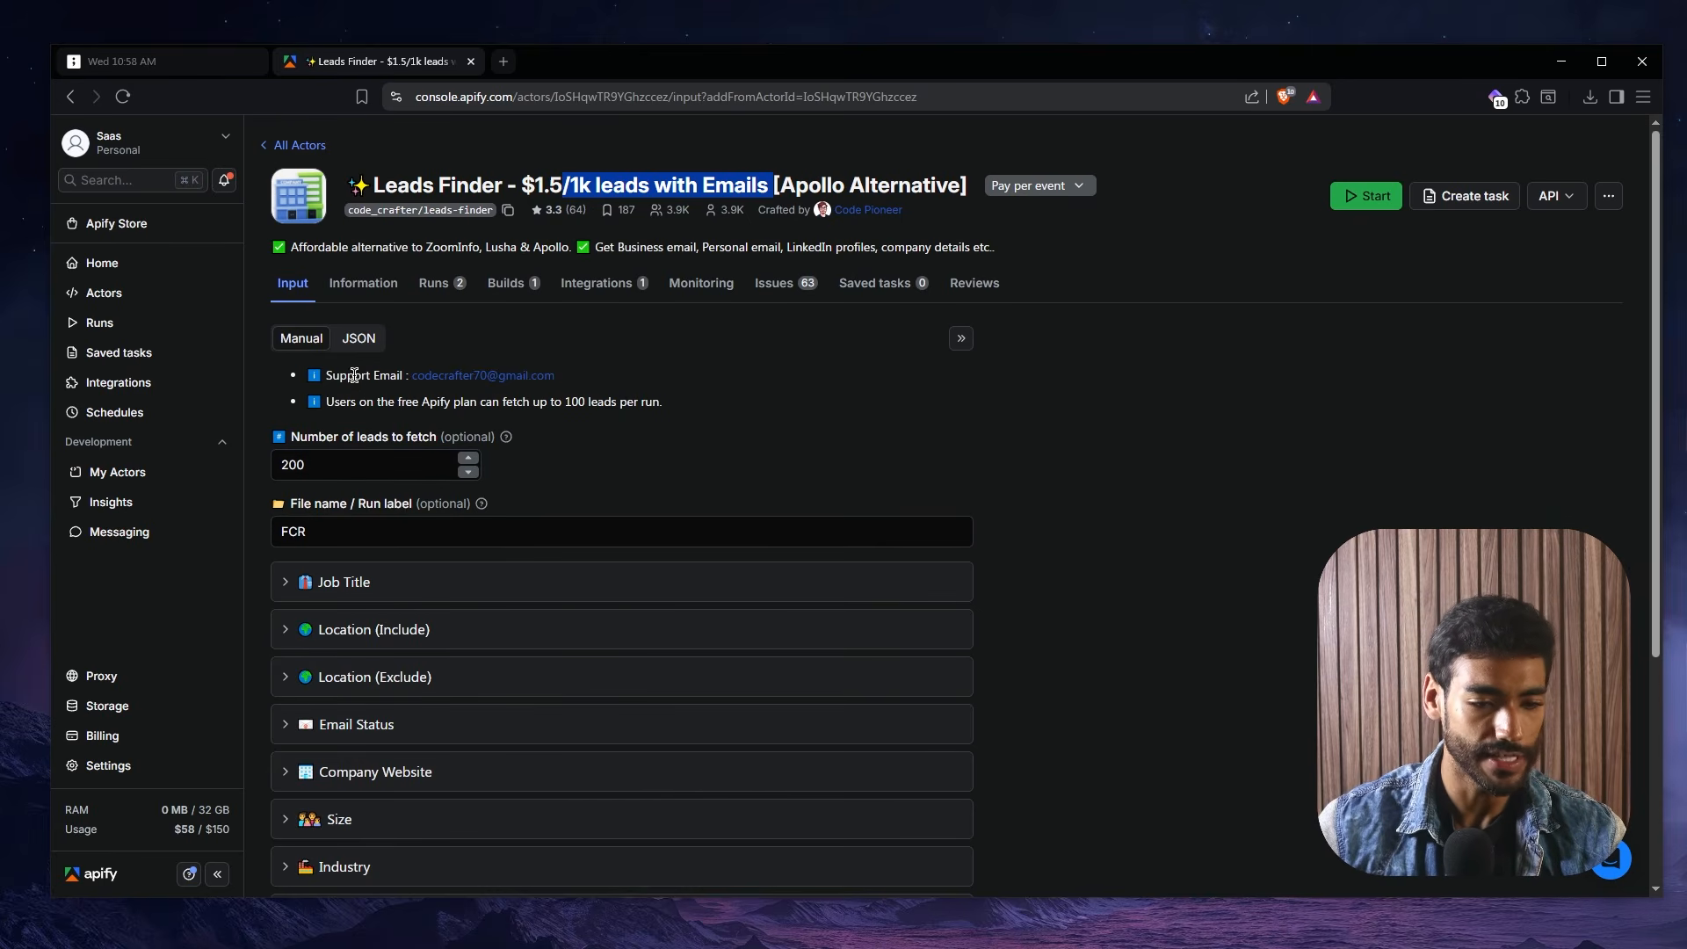
{"action": "scroll", "coordinate": [363, 400], "scroll_direction": "down", "scroll_amount": 3}
{"action": "scroll", "coordinate": [363, 400], "scroll_direction": "down", "scroll_amount": 1}
{"action": "scroll", "coordinate": [367, 327], "scroll_direction": "up", "scroll_amount": 3}
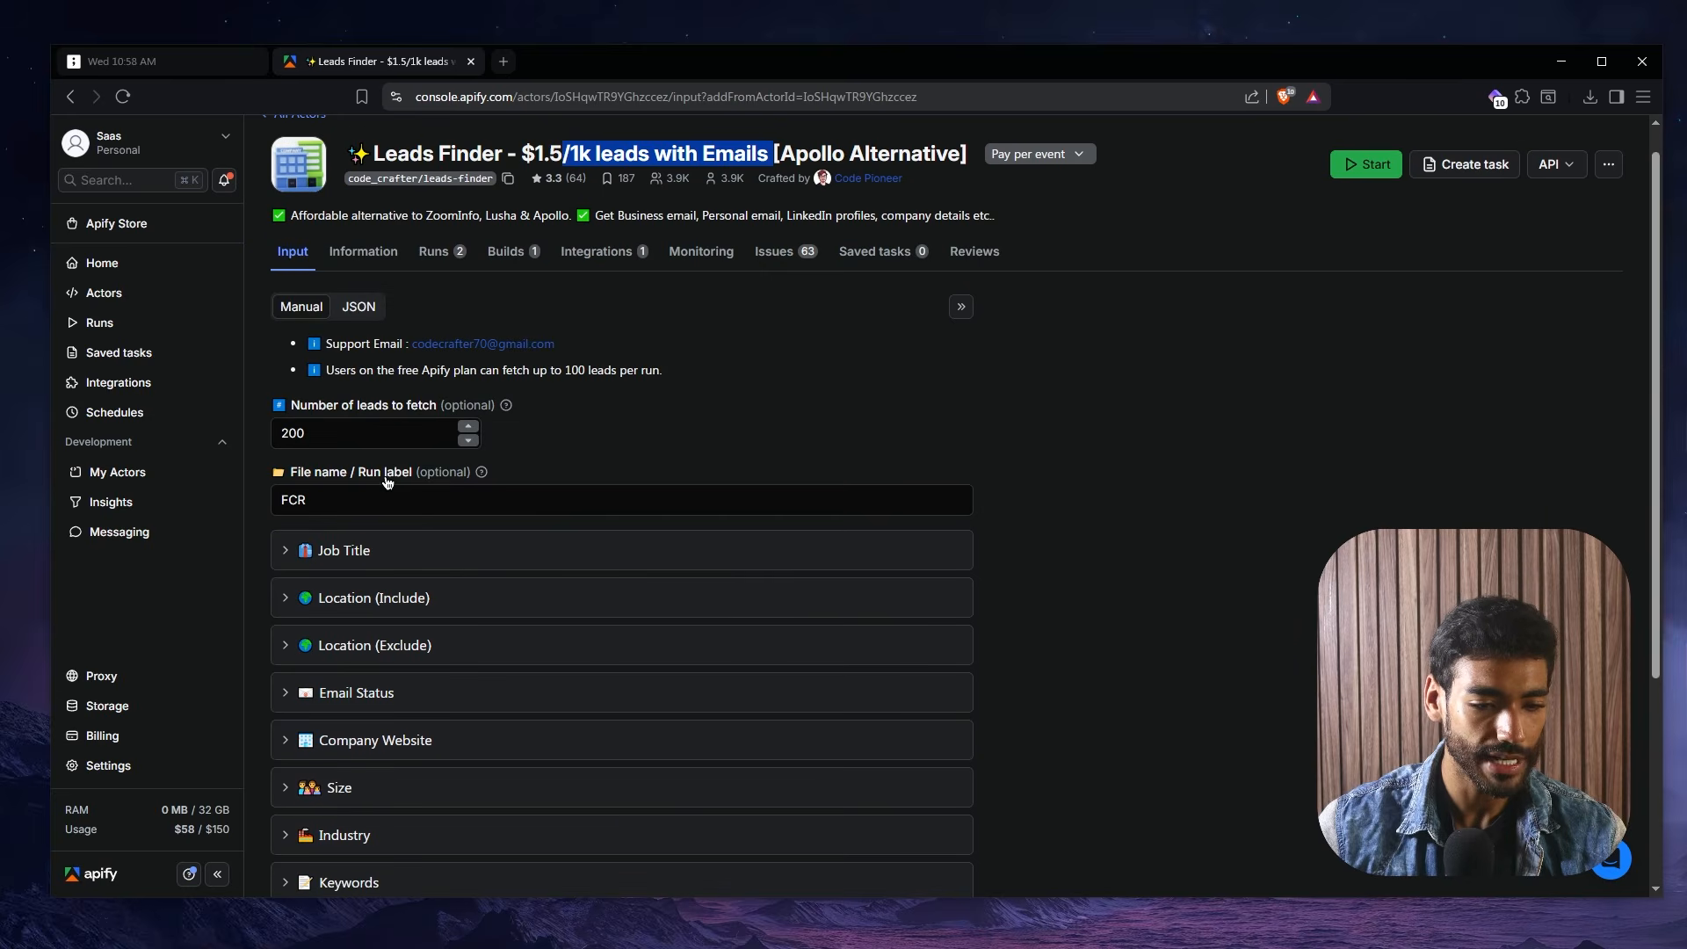
{"action": "left_click", "coordinate": [365, 440]}
{"action": "left_click", "coordinate": [223, 442]}
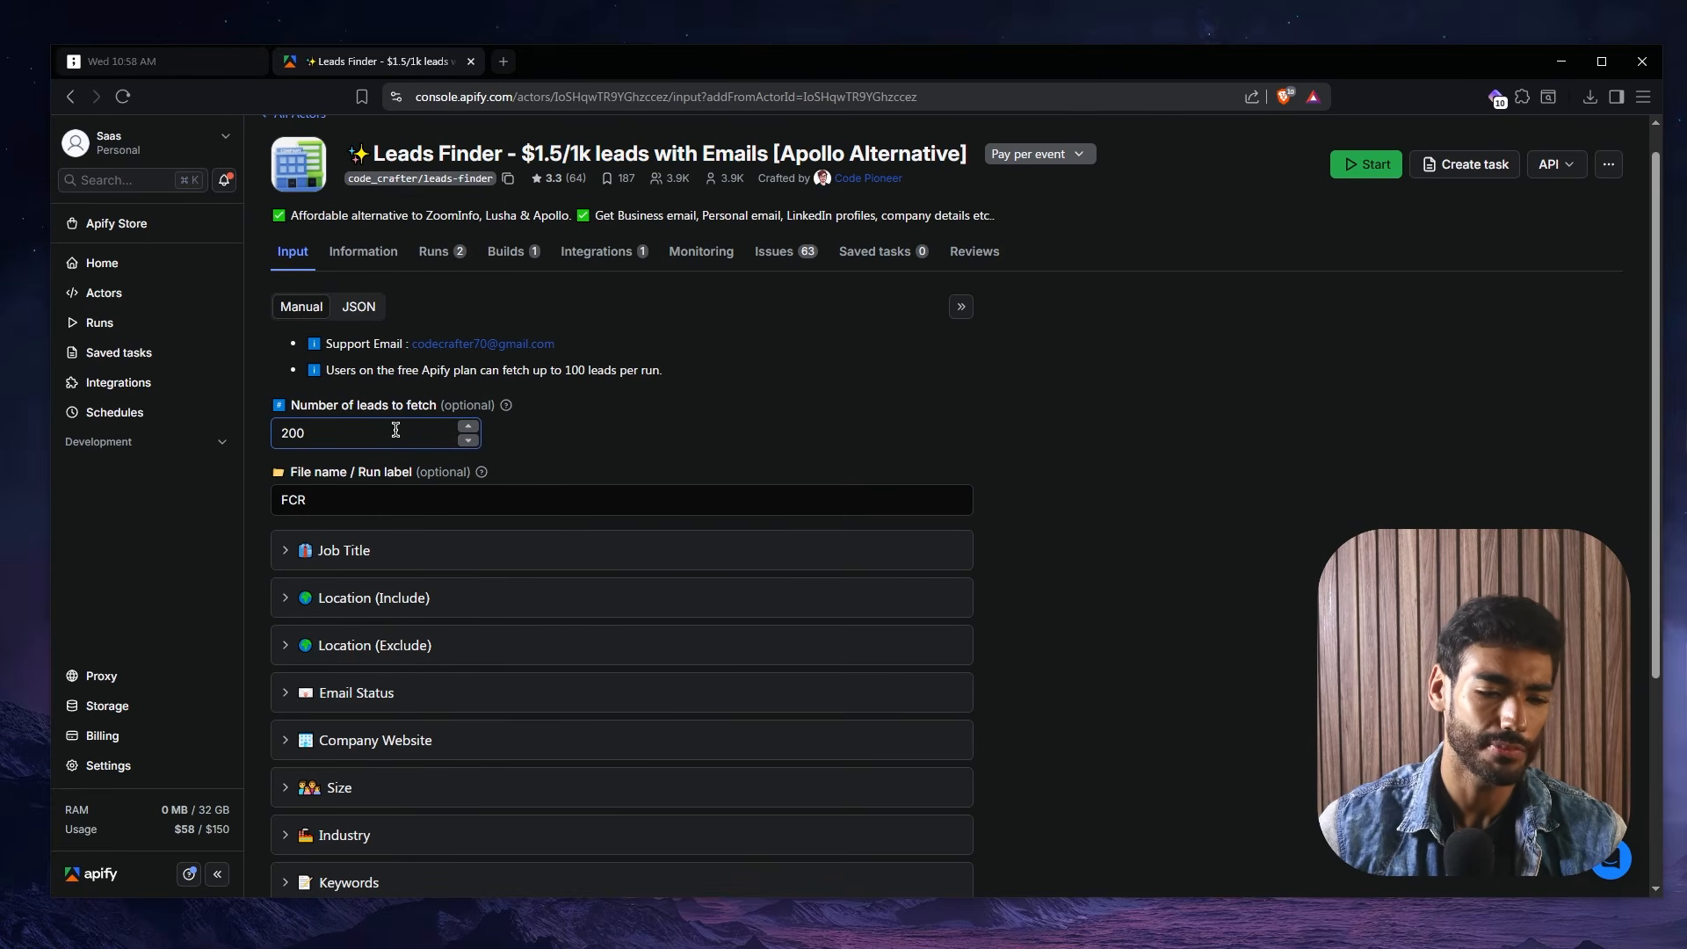
Clear the FCR run label so the file name field is empty
{"action": "left_click", "coordinate": [366, 490]}
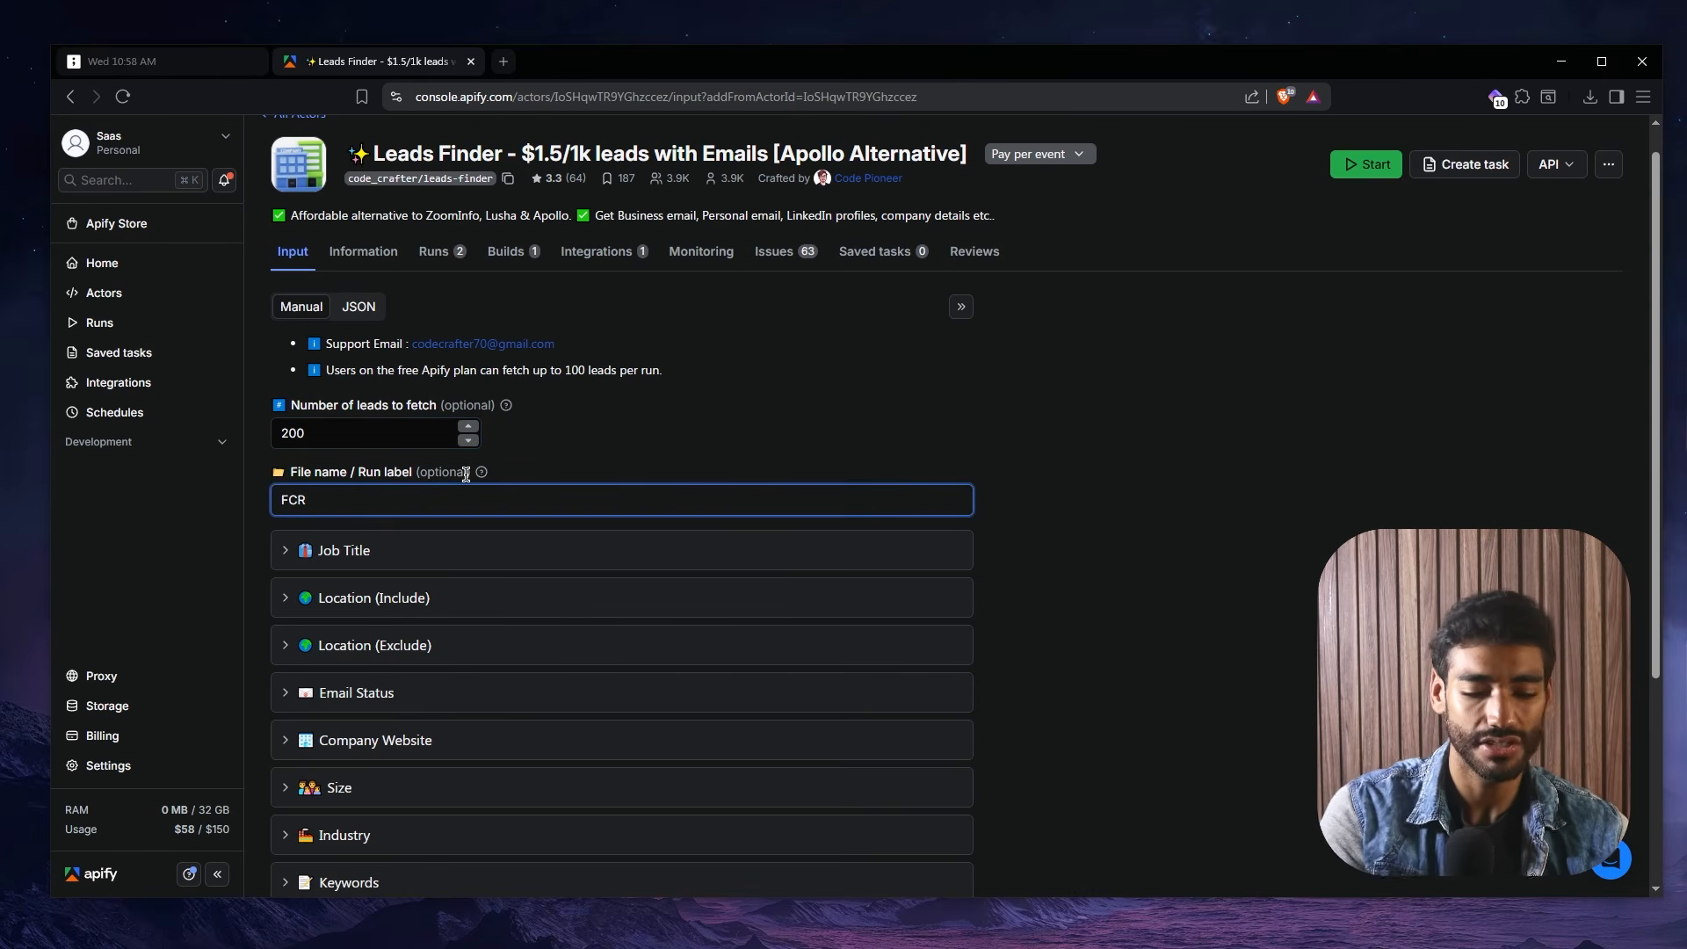
{"action": "key", "text": "BackSpace"}
{"action": "key", "text": "BackSpace"}
{"action": "key", "text": "BackSpace"}
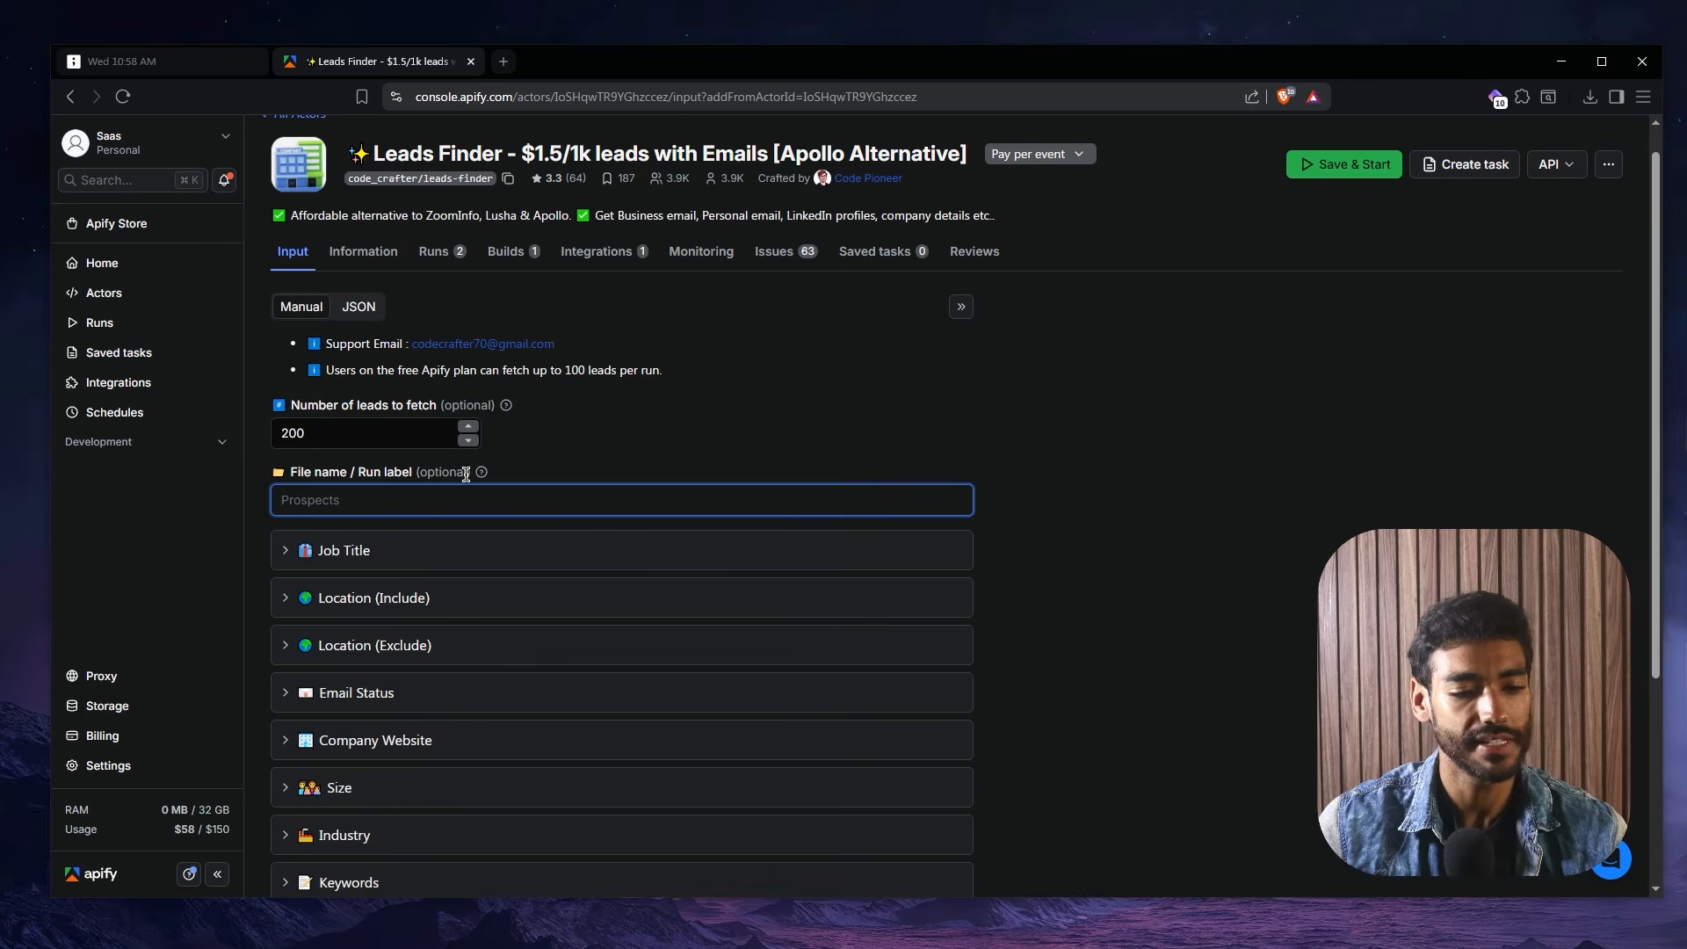
Expand the Job Title filter and remove all existing included job titles
{"action": "scroll", "coordinate": [430, 530], "scroll_direction": "down", "scroll_amount": 3}
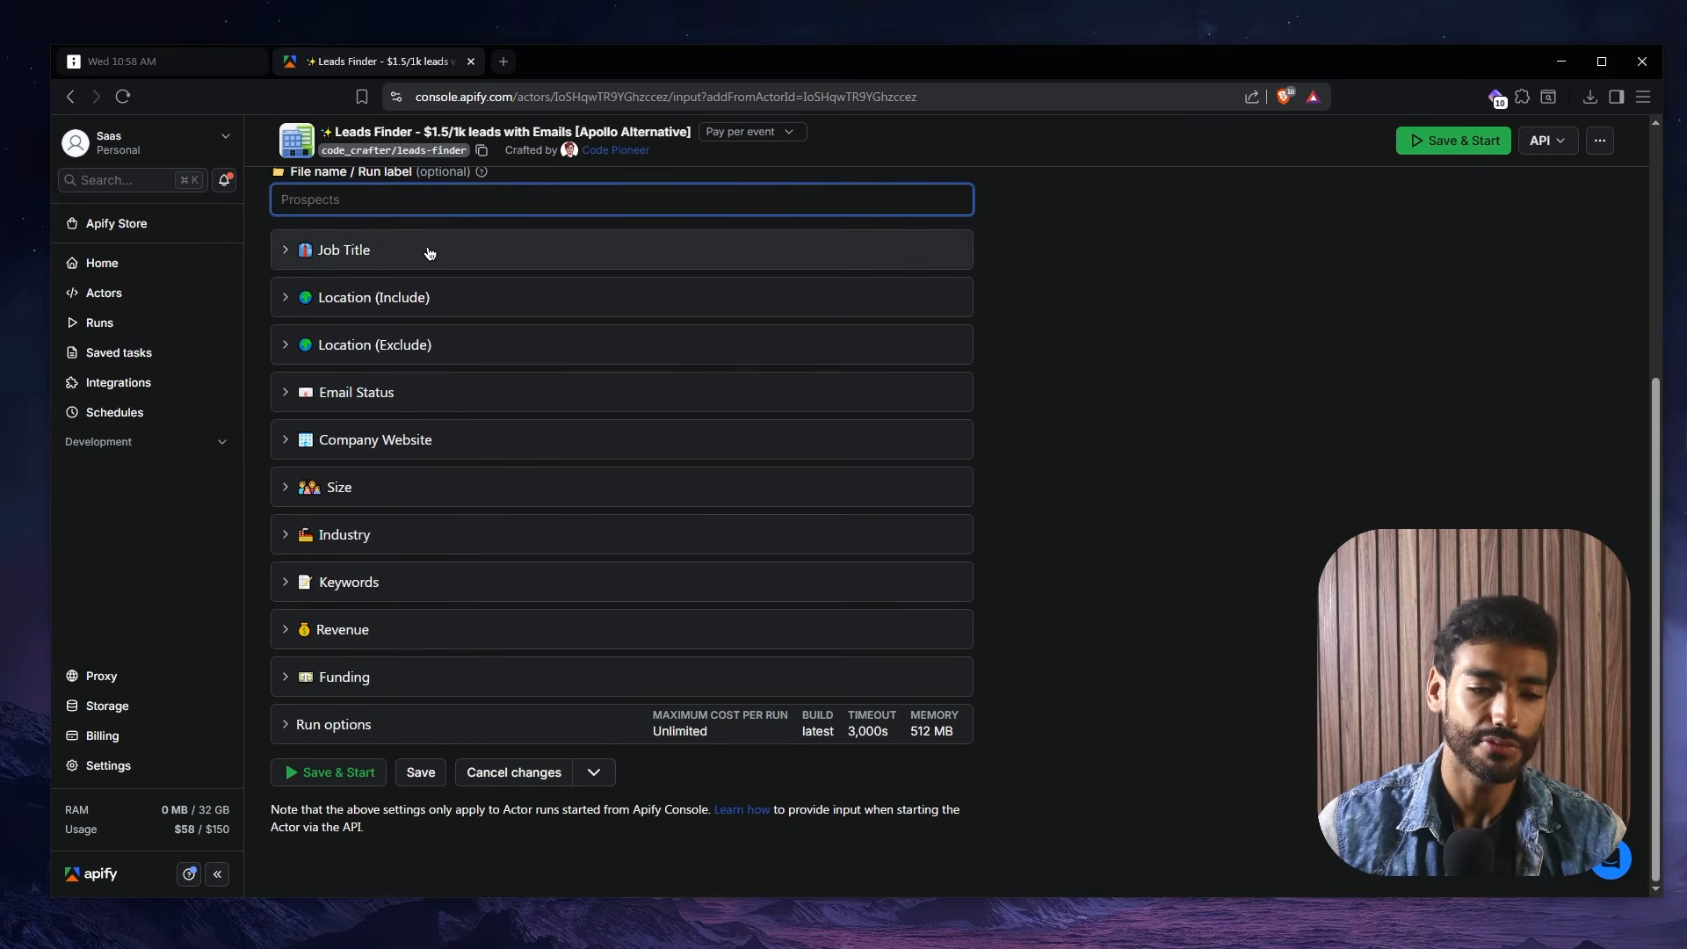
{"action": "left_click", "coordinate": [429, 253]}
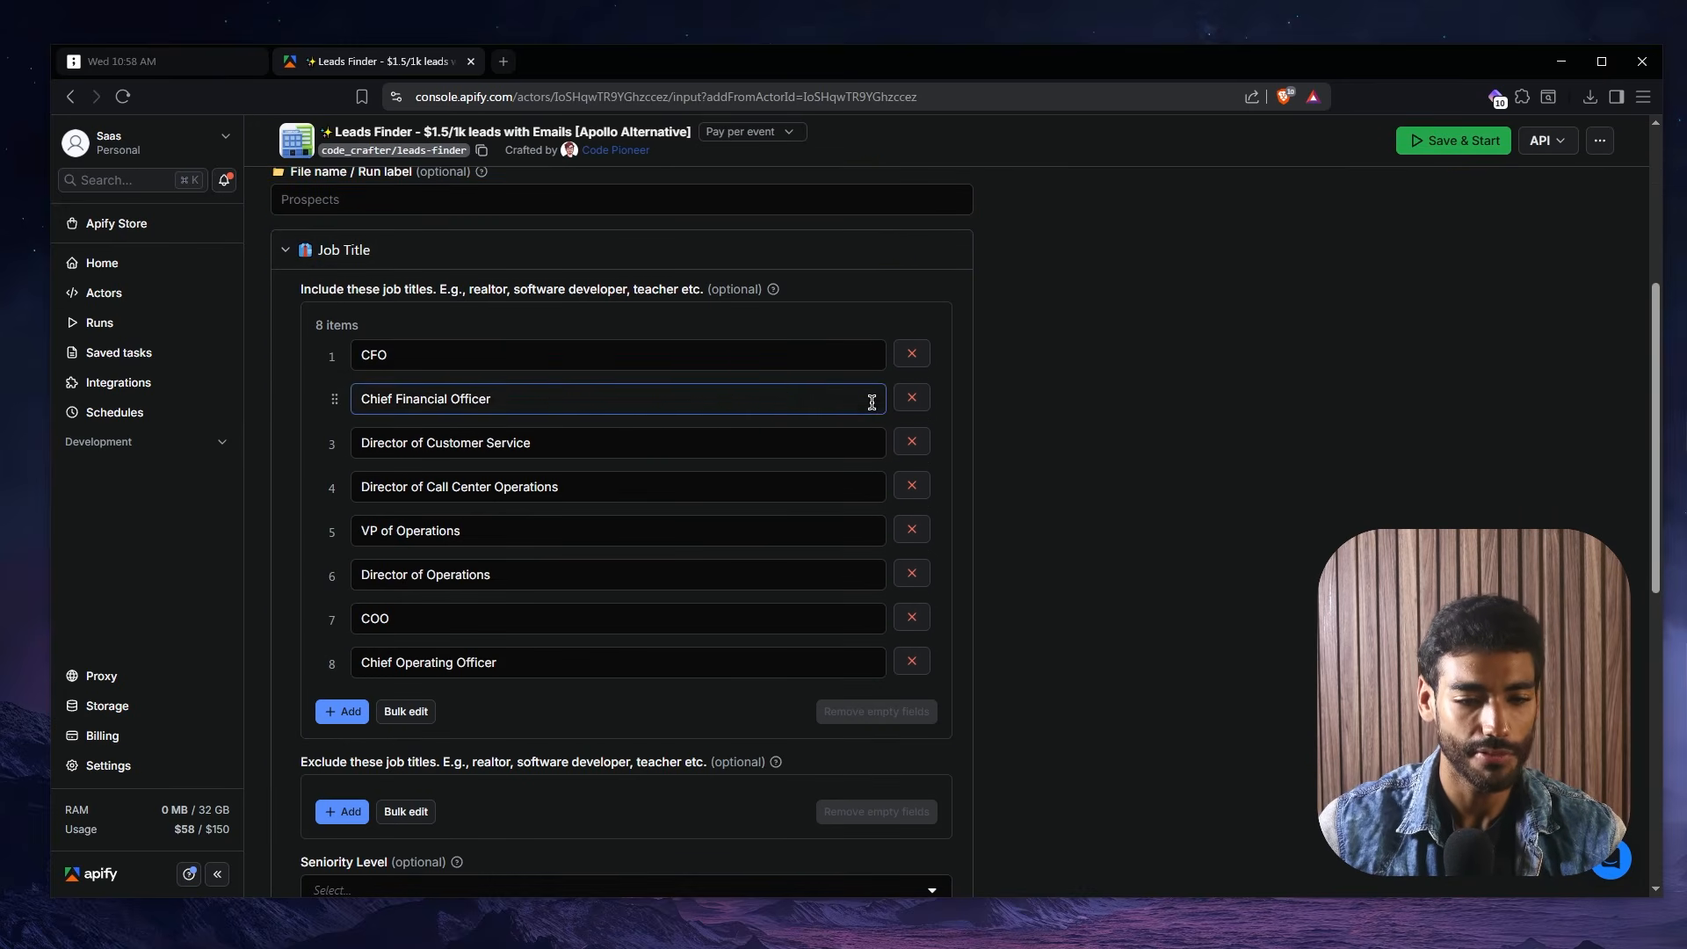
{"action": "left_click", "coordinate": [911, 355]}
{"action": "left_click", "coordinate": [911, 355]}
{"action": "left_click", "coordinate": [911, 355]}
{"action": "left_click", "coordinate": [911, 360]}
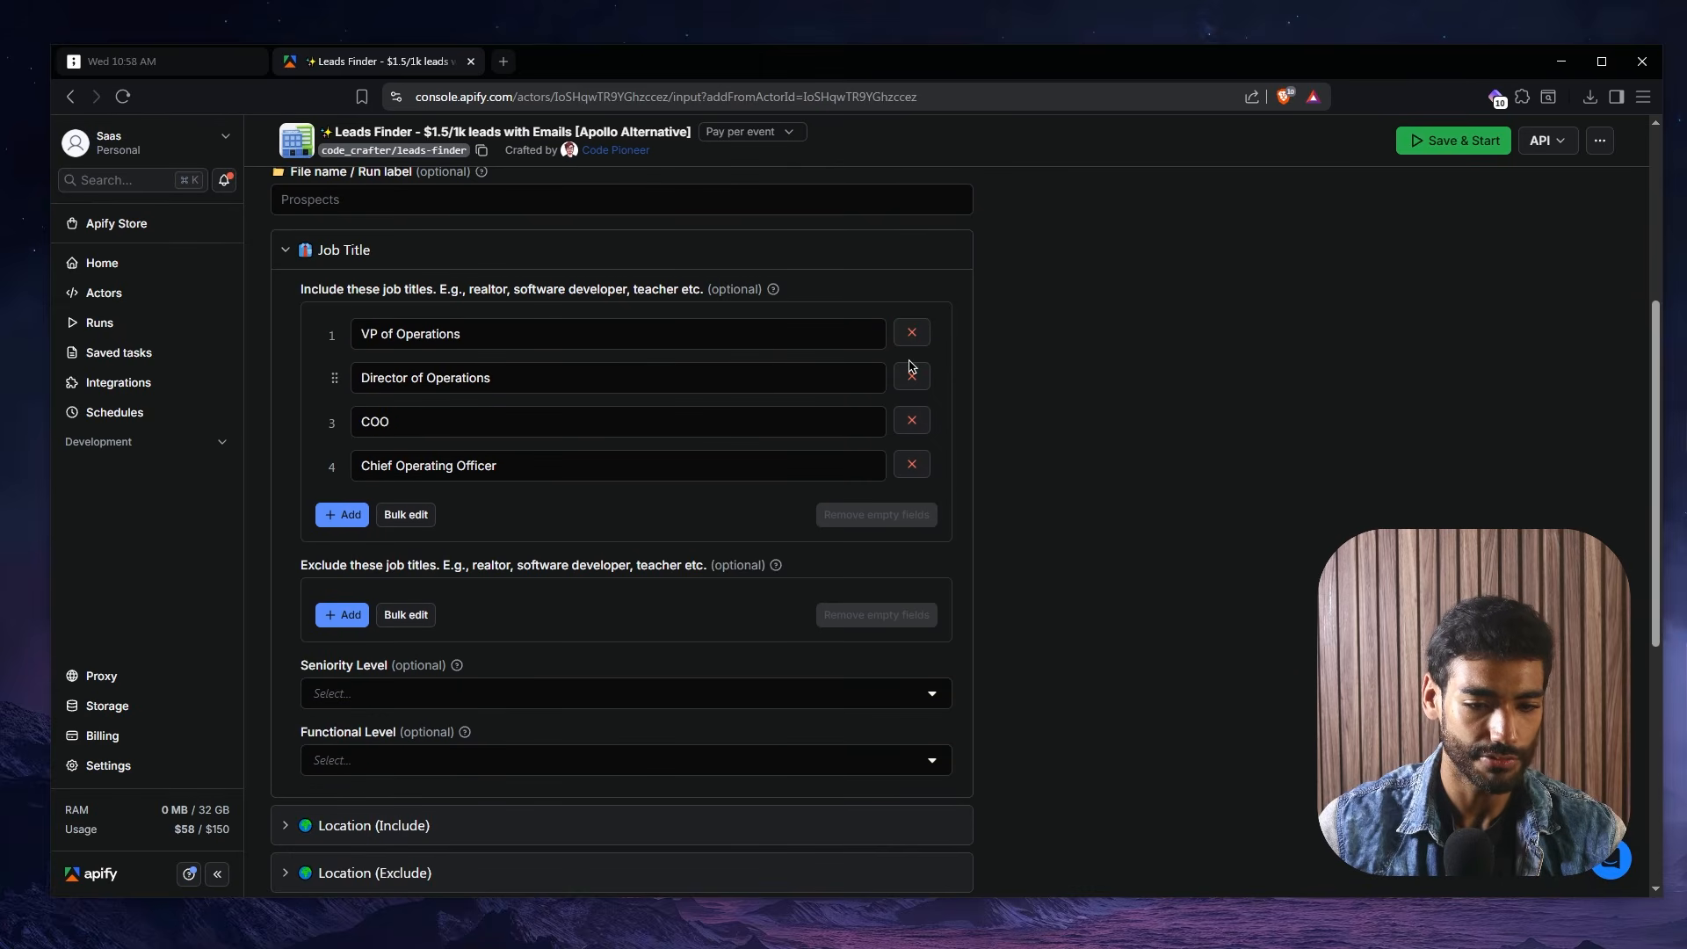
{"action": "left_click", "coordinate": [911, 332]}
{"action": "left_click", "coordinate": [912, 332]}
{"action": "left_click", "coordinate": [911, 332]}
{"action": "left_click", "coordinate": [911, 332]}
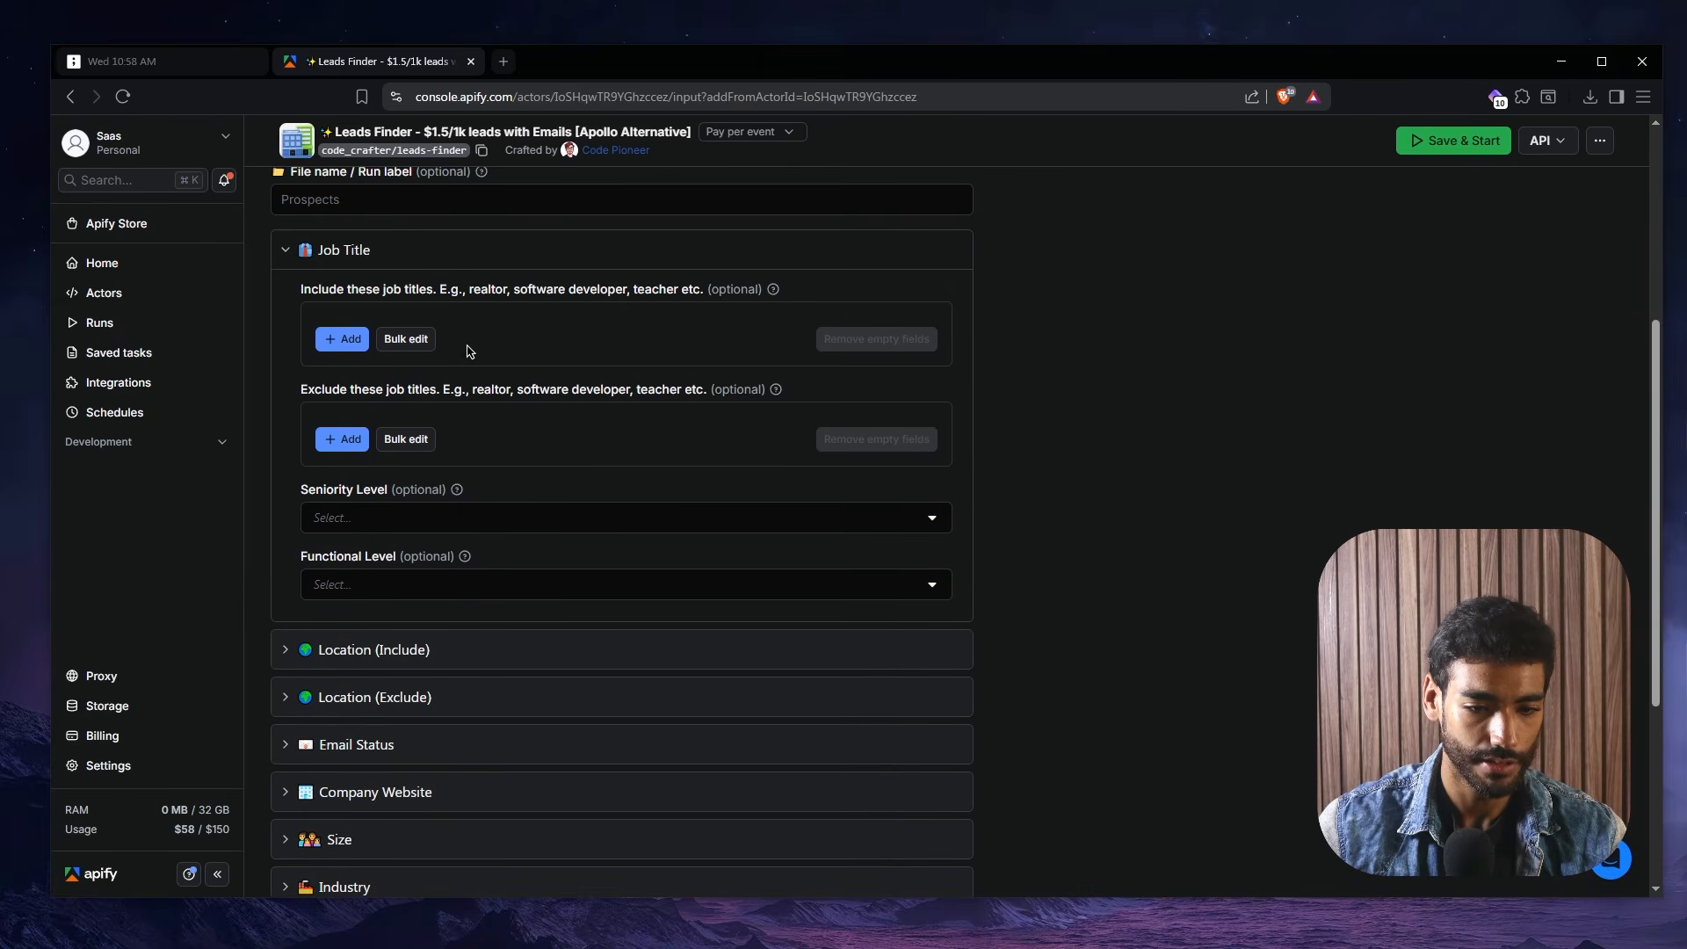
{"action": "left_click", "coordinate": [342, 339]}
{"action": "type", "text": "Founder"}
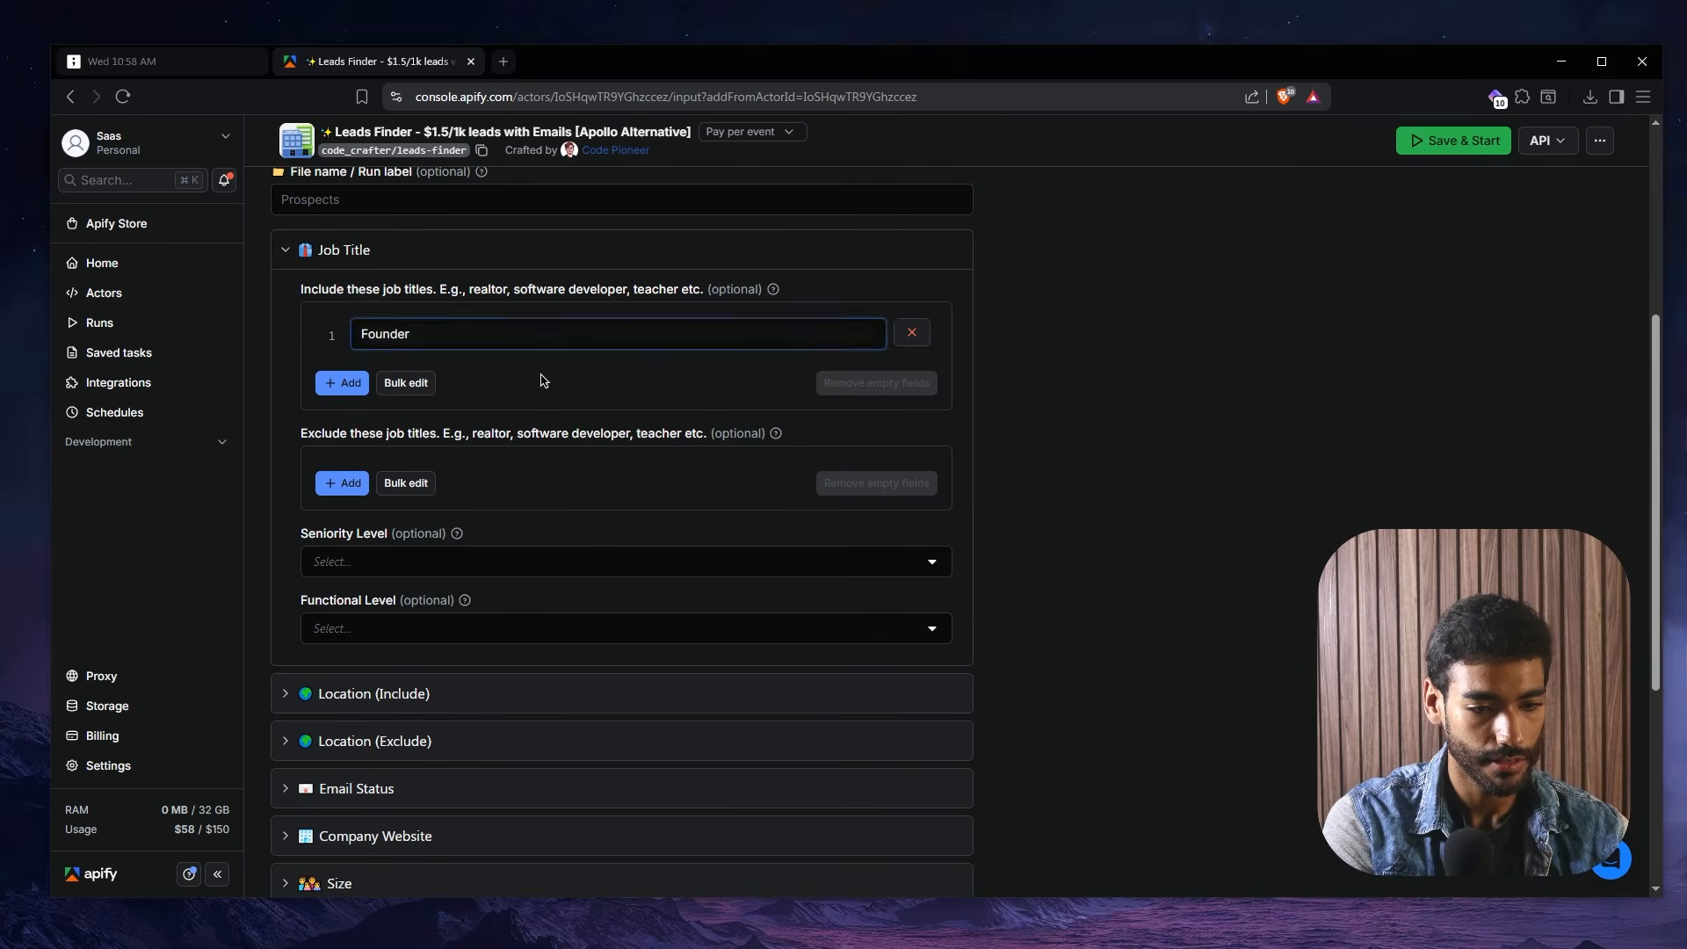
{"action": "key", "text": "Return"}
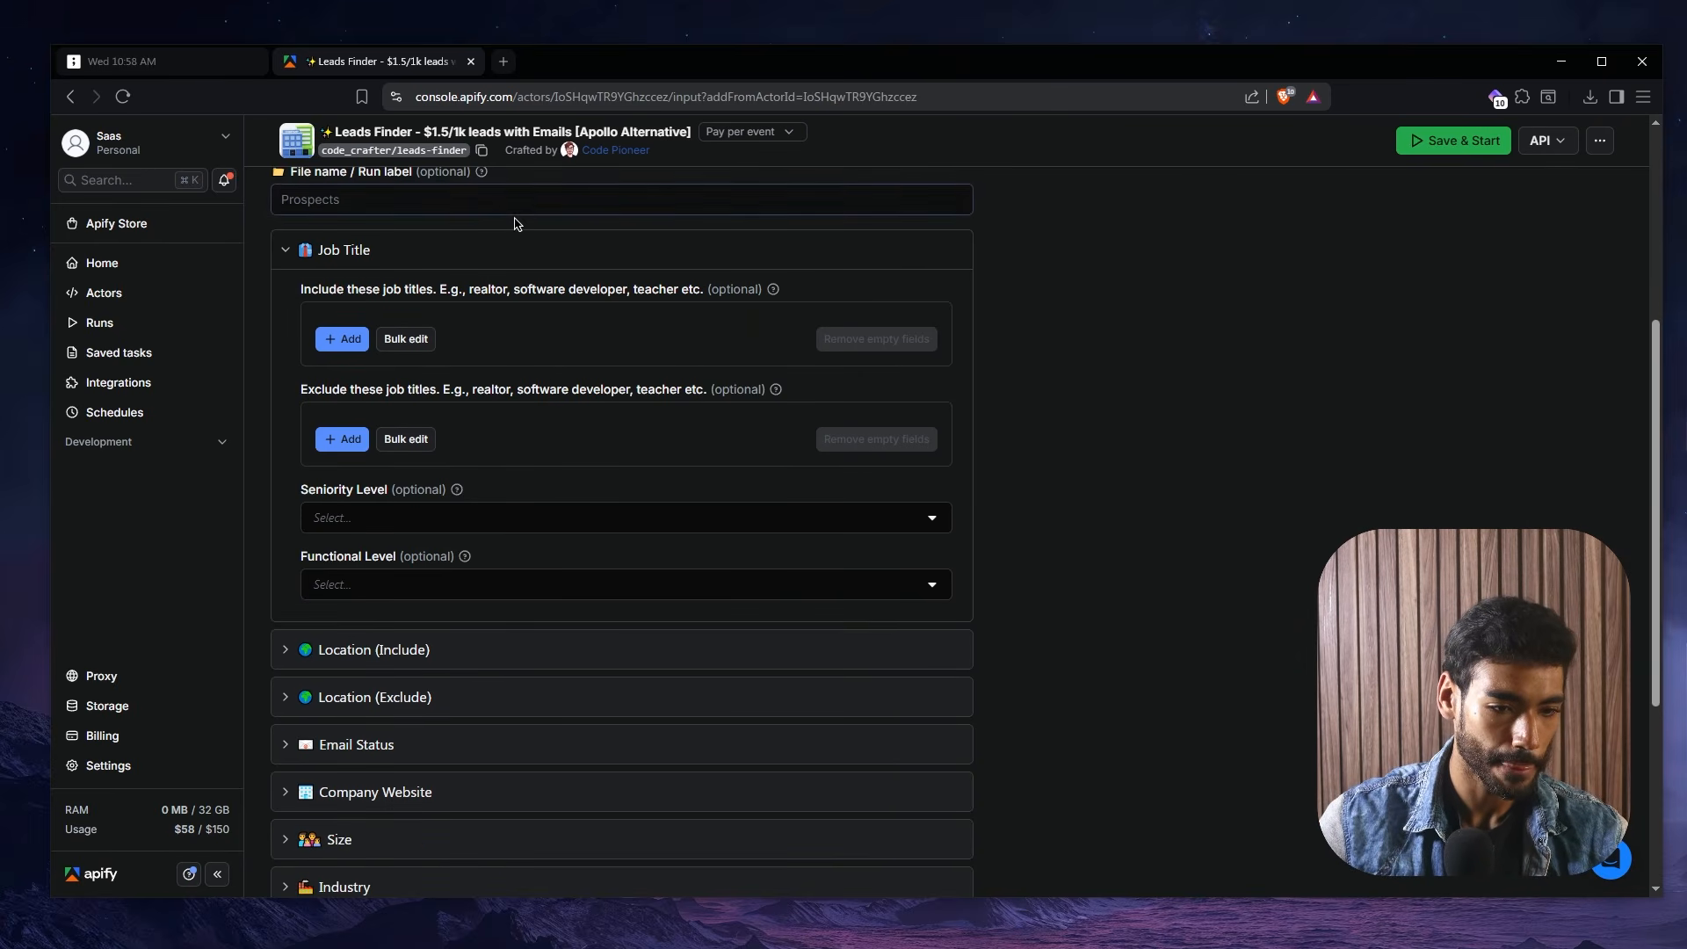
Add Founder, Owner and CEO as included job titles
{"action": "left_click", "coordinate": [342, 339]}
{"action": "type", "text": "Founder"}
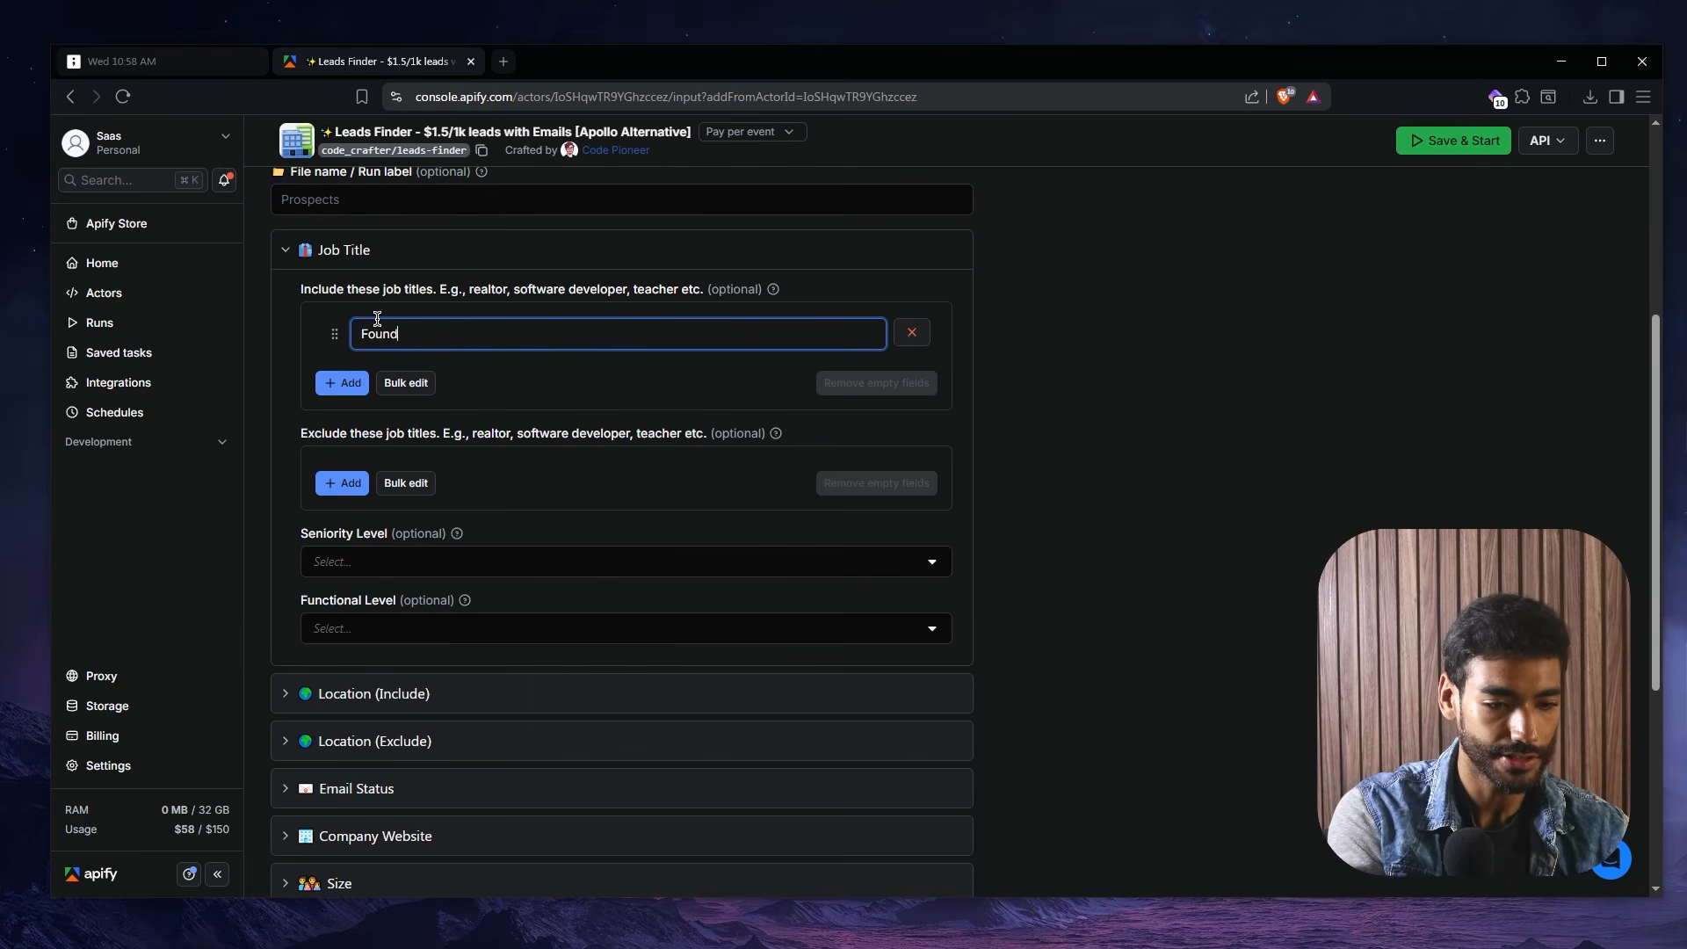
{"action": "left_click", "coordinate": [342, 383]}
{"action": "type", "text": "Owner"}
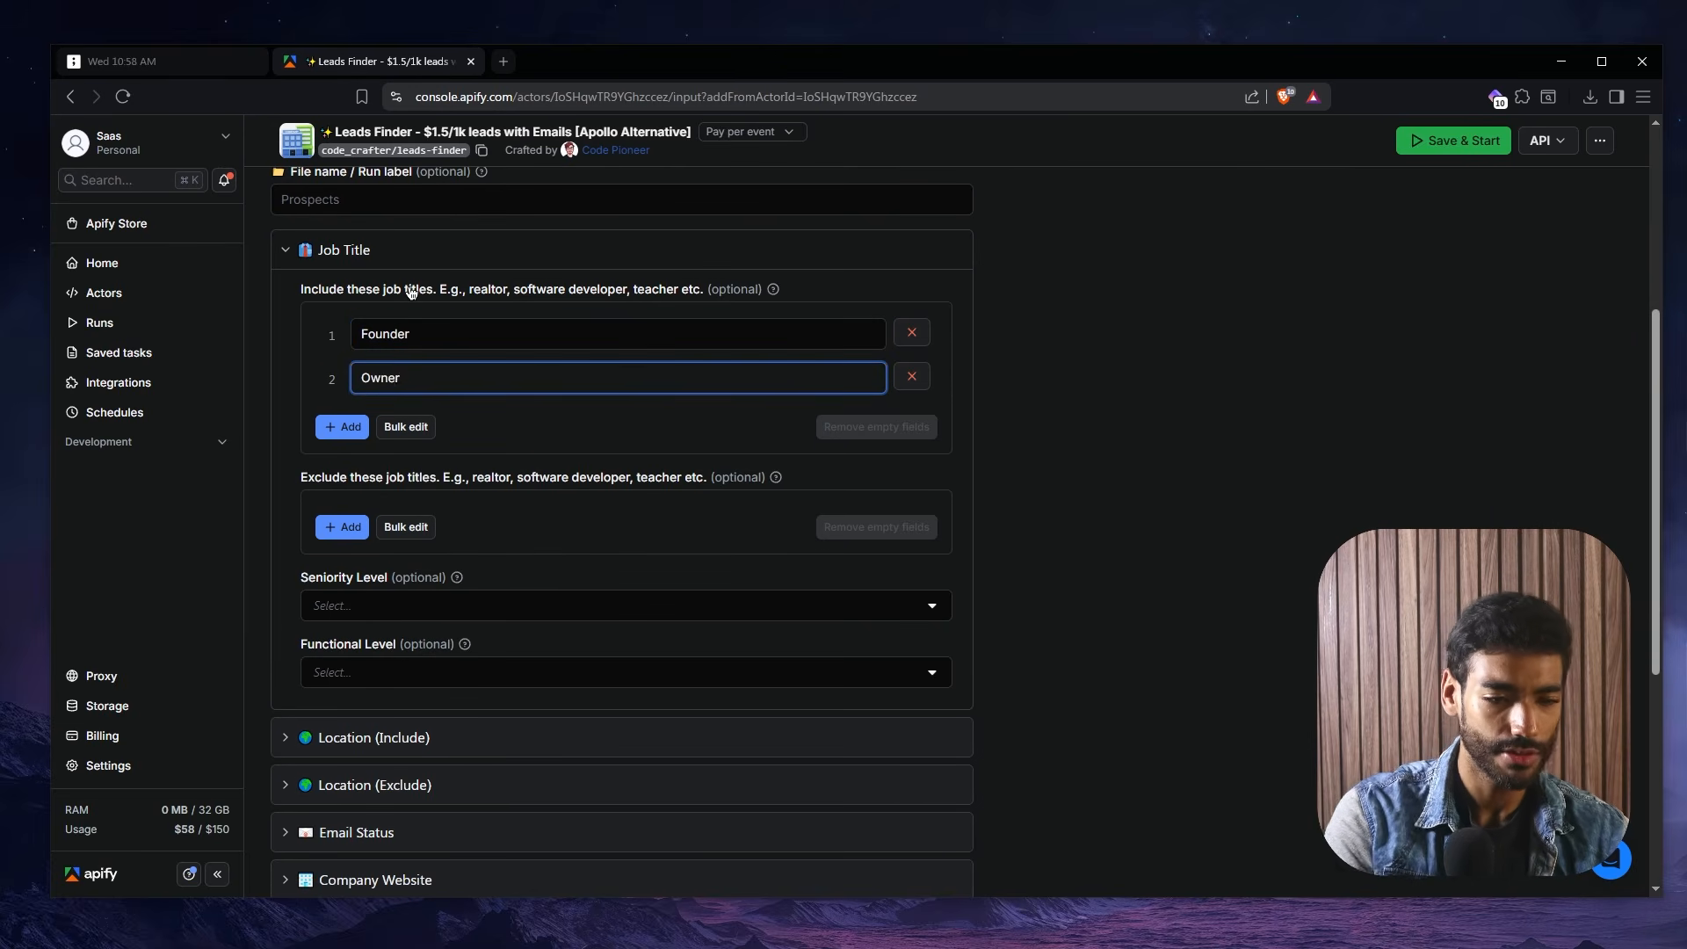
{"action": "left_click", "coordinate": [342, 426]}
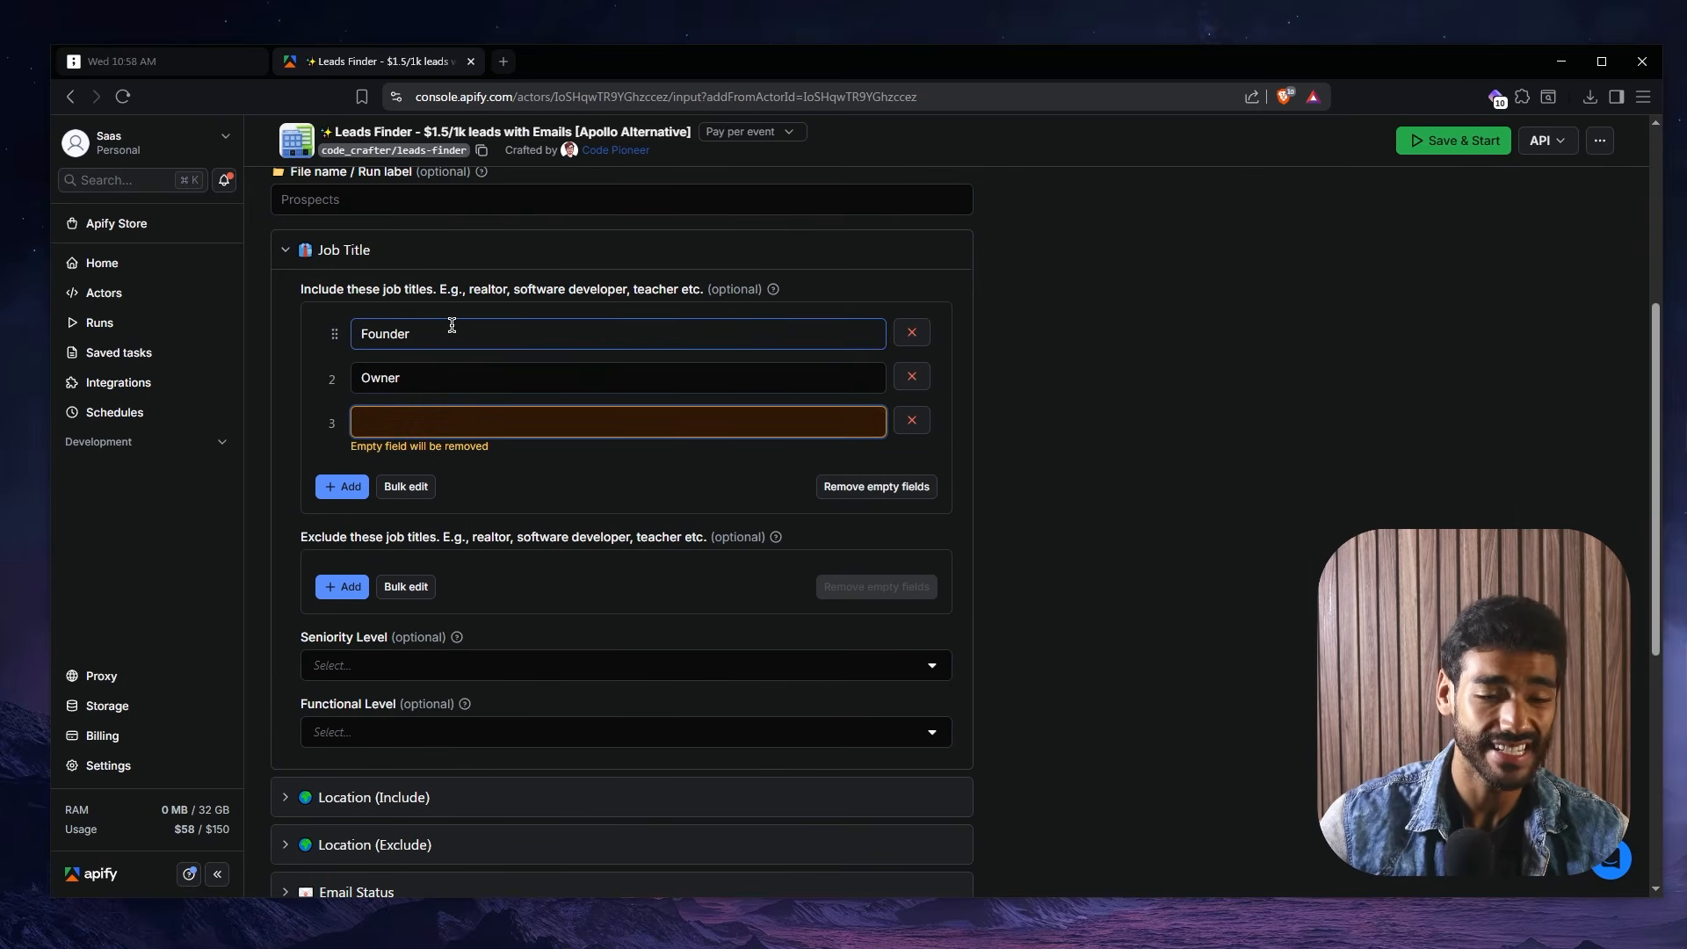
{"action": "type", "text": "CEO"}
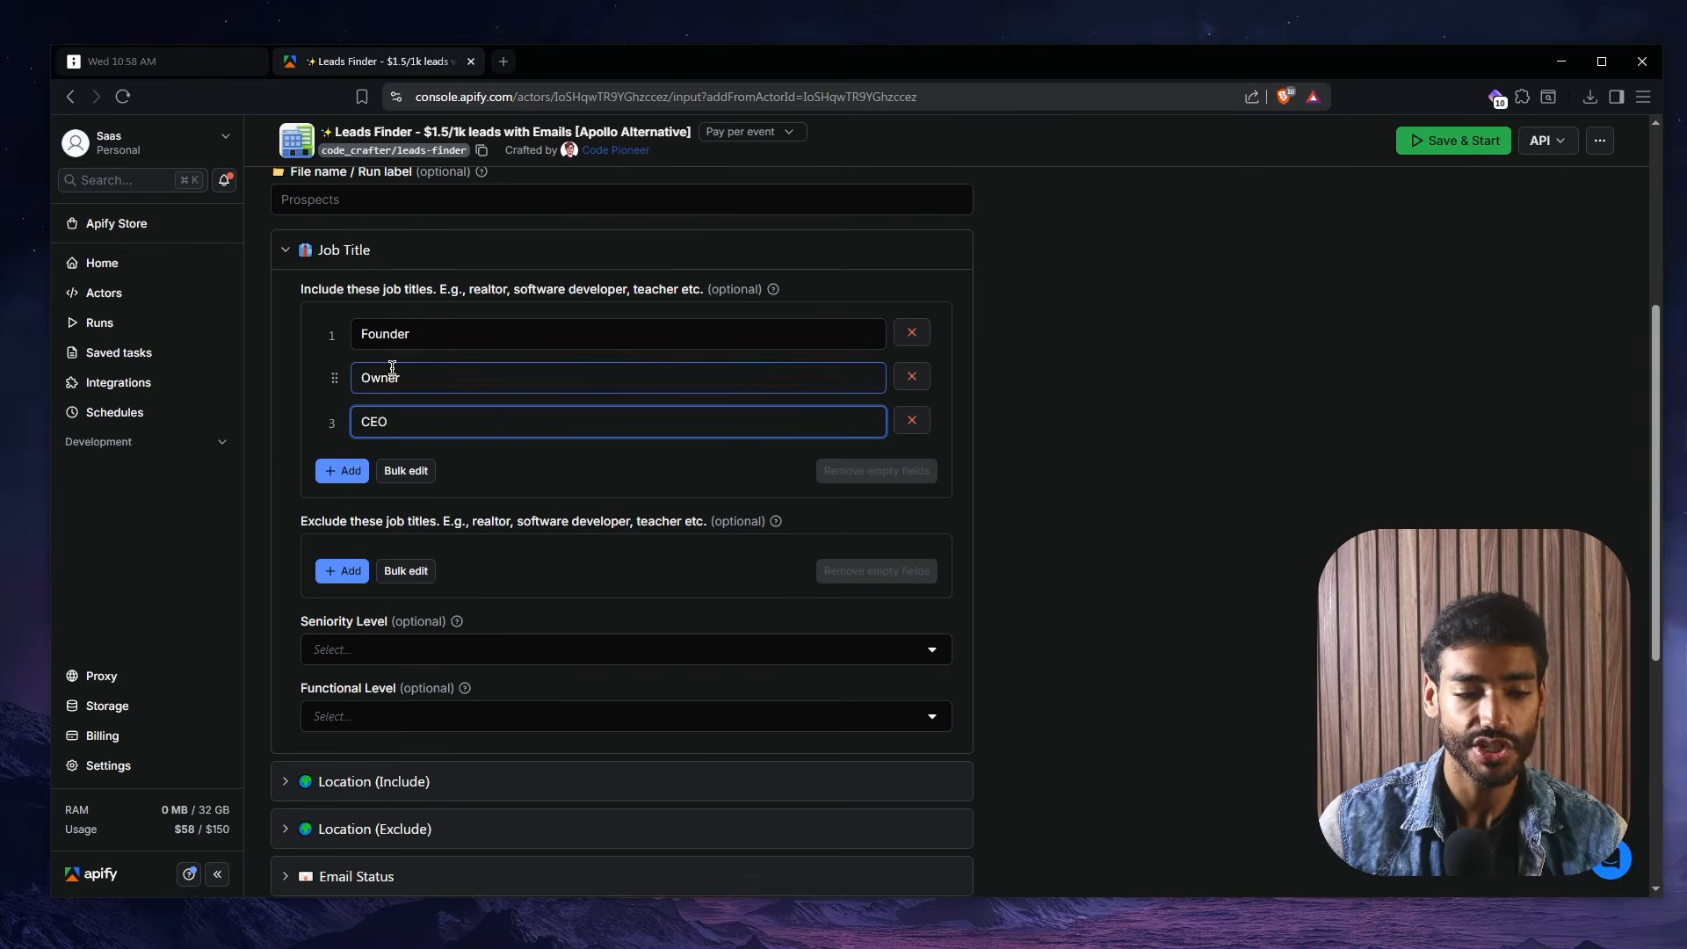
Check the options offered for Seniority Level and Functional Level without selecting any
{"action": "scroll", "coordinate": [528, 413], "scroll_direction": "down", "scroll_amount": 4}
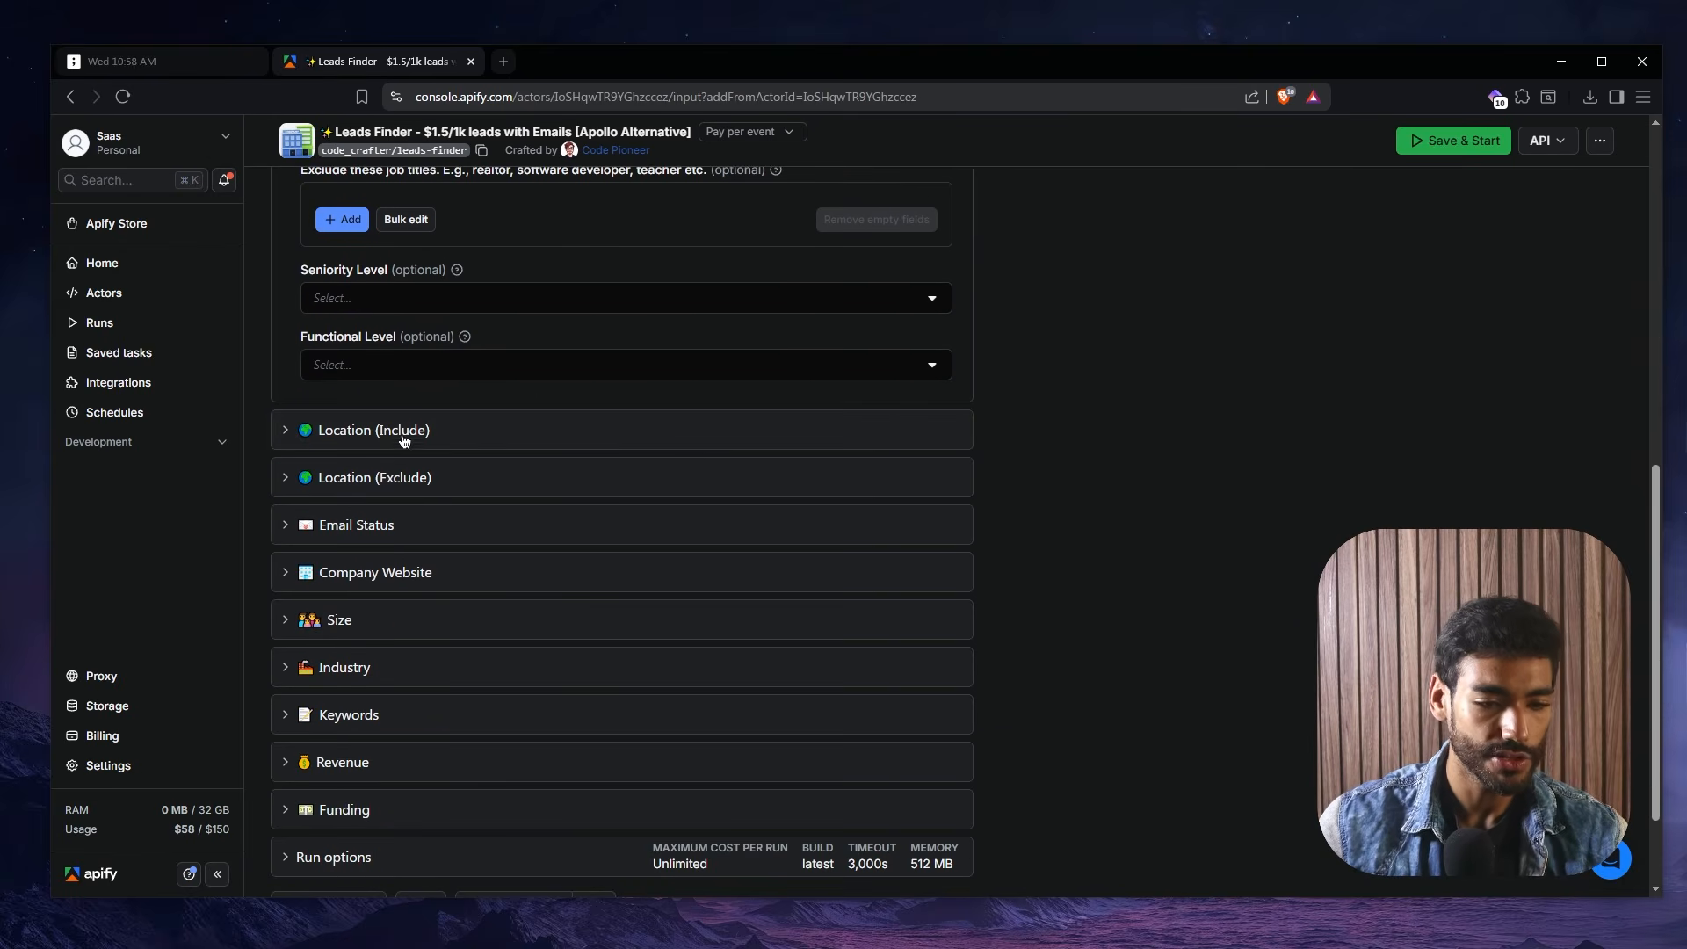
{"action": "left_click", "coordinate": [406, 300]}
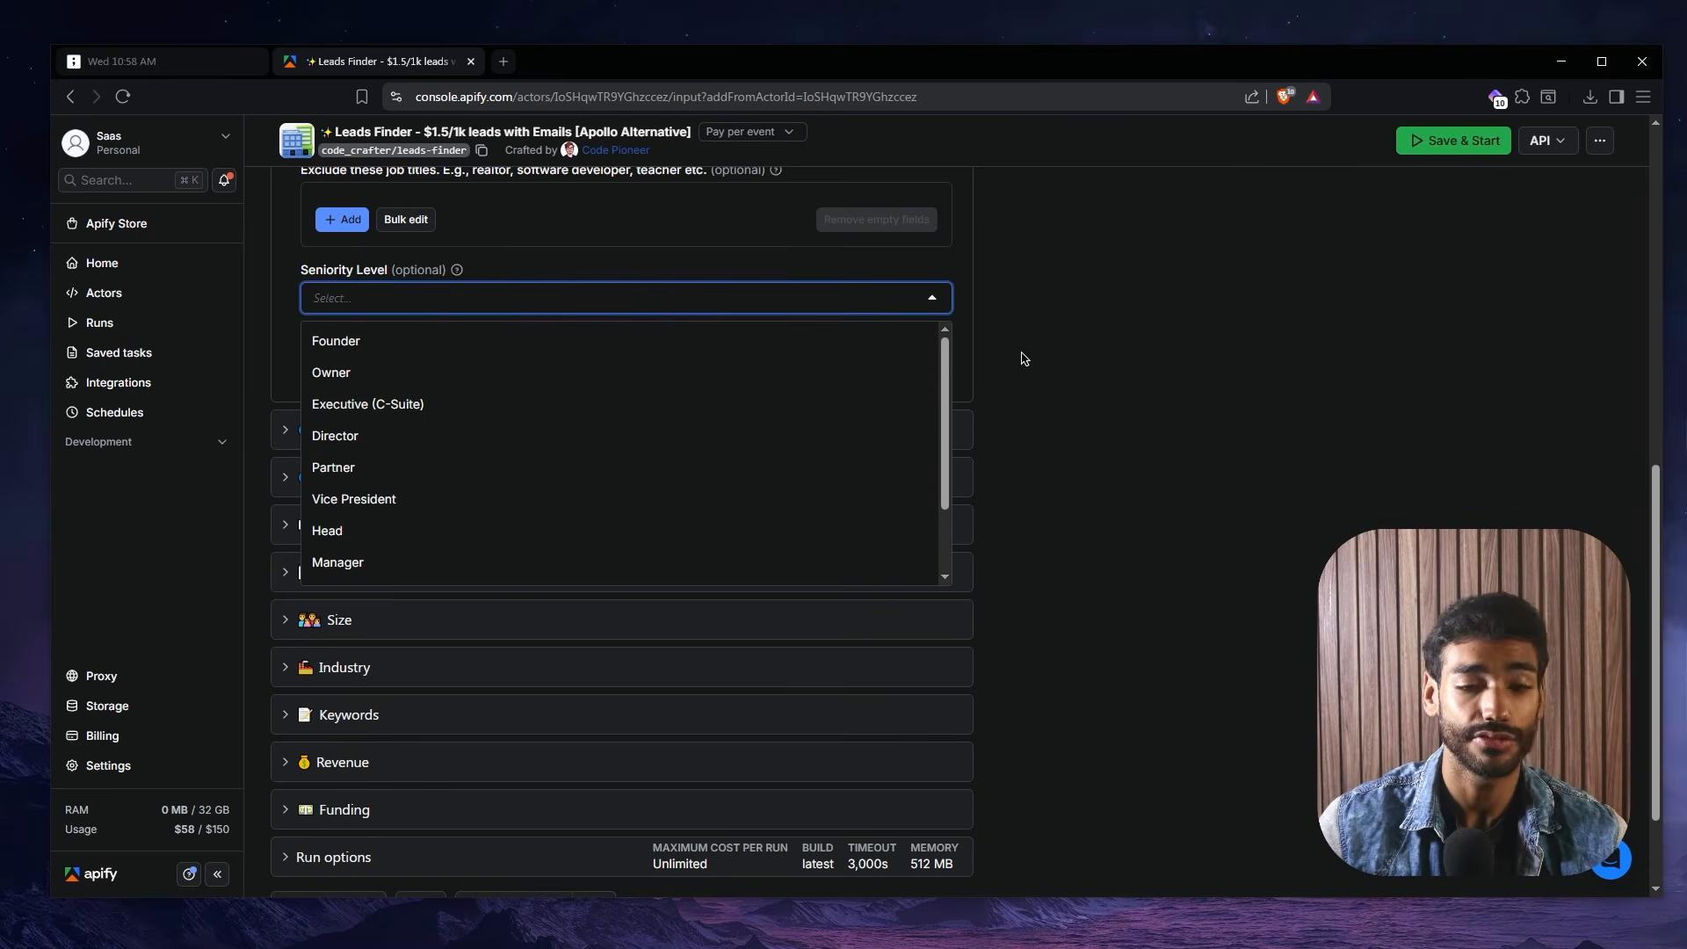
{"action": "left_click", "coordinate": [1102, 367]}
{"action": "left_click", "coordinate": [339, 365]}
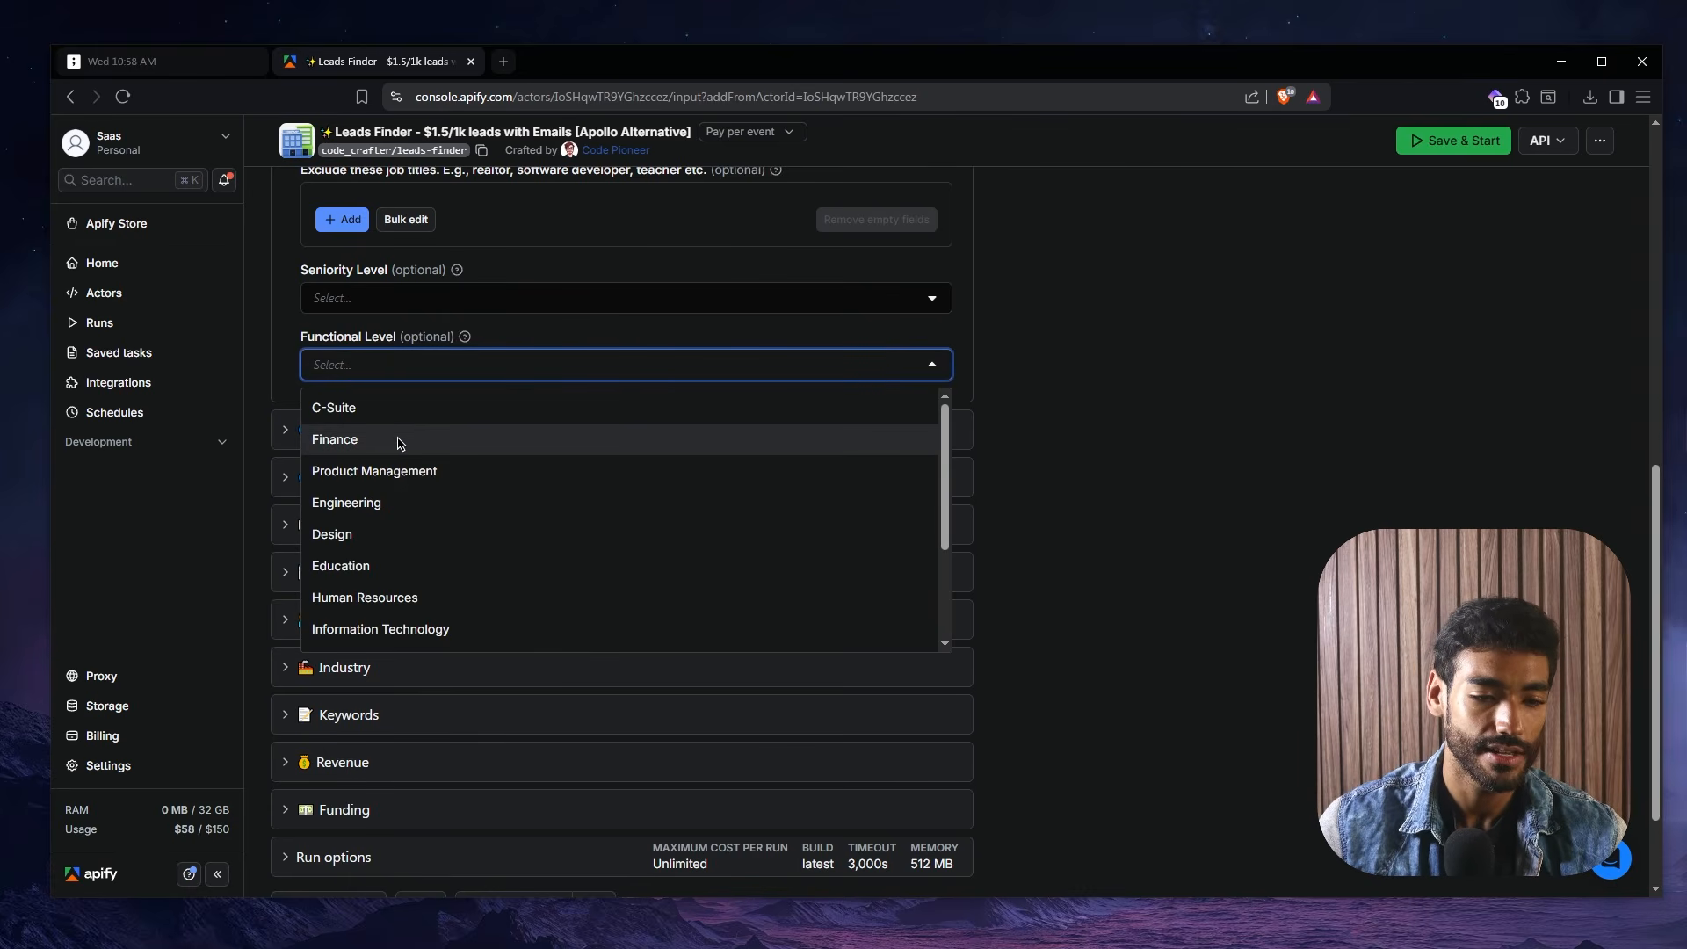
{"action": "left_click", "coordinate": [1151, 532]}
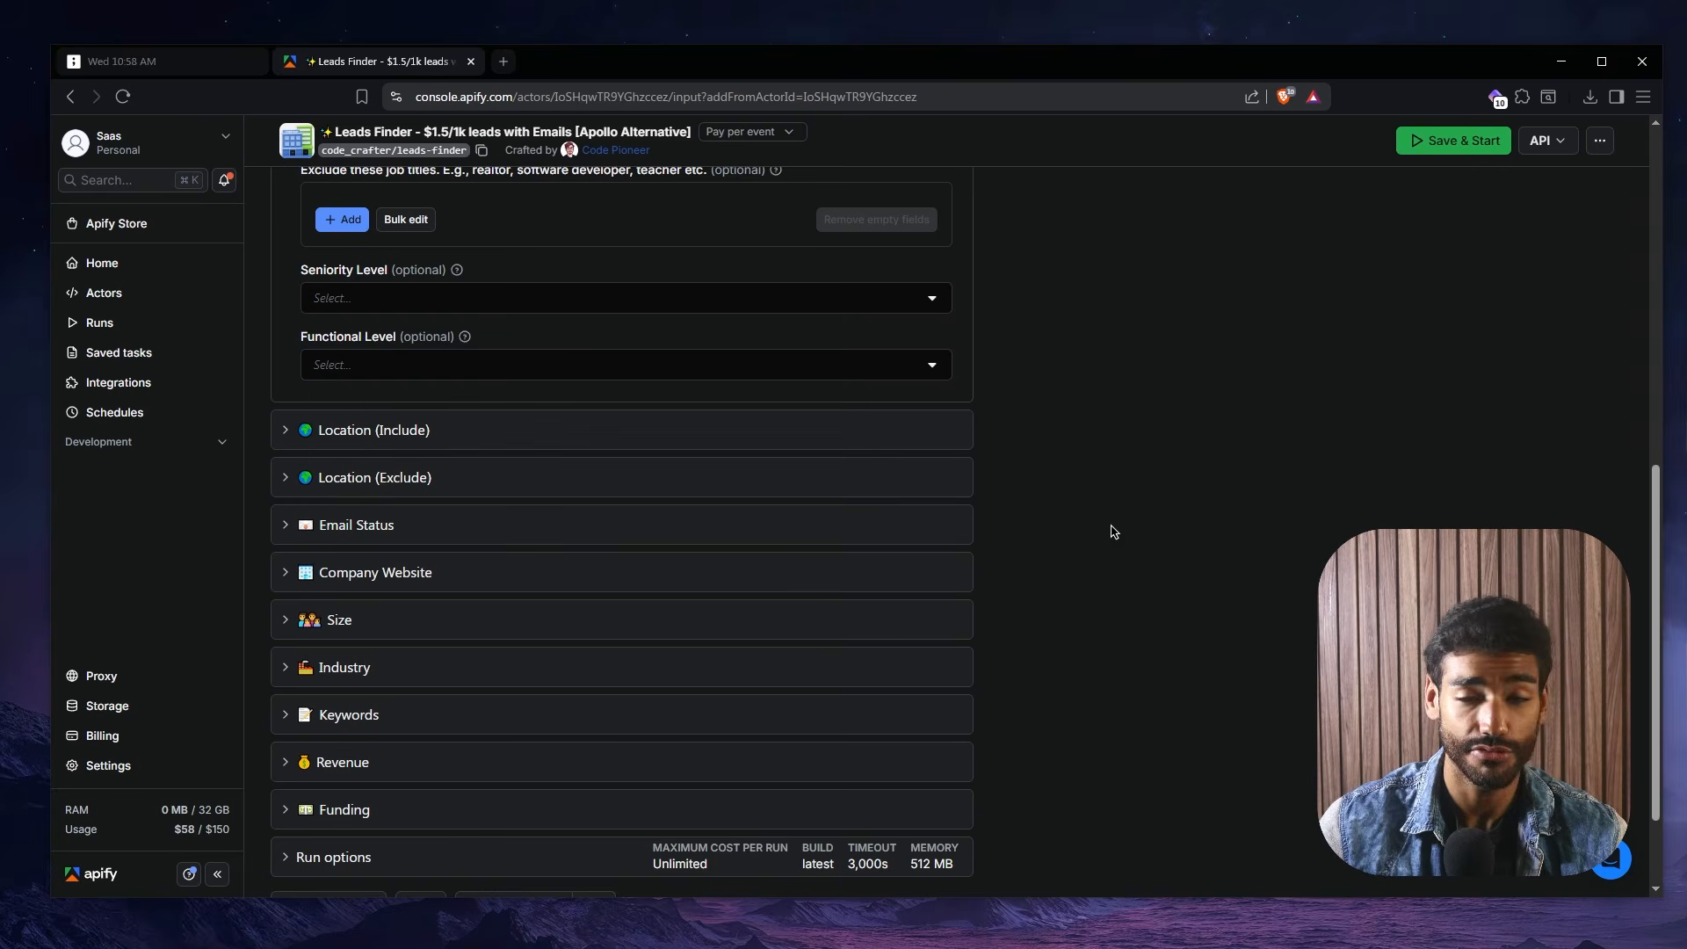
Check the settings of the Location (Include) and Location (Exclude) filters
{"action": "left_click", "coordinate": [487, 432]}
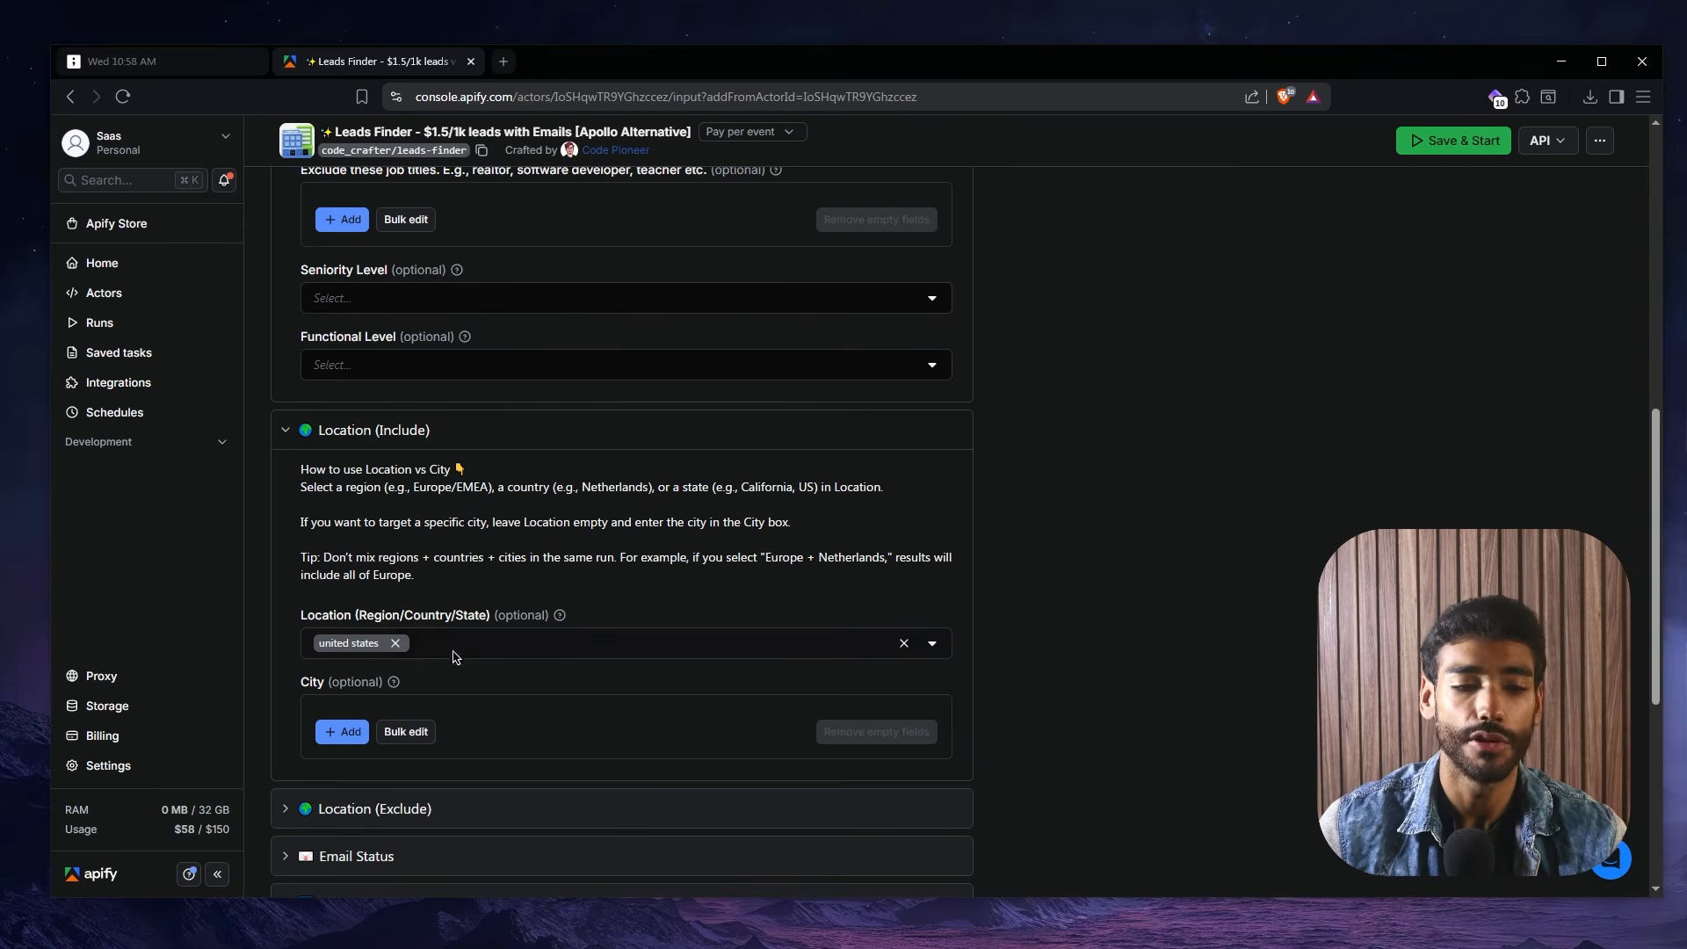
{"action": "scroll", "coordinate": [462, 650], "scroll_direction": "down", "scroll_amount": 4}
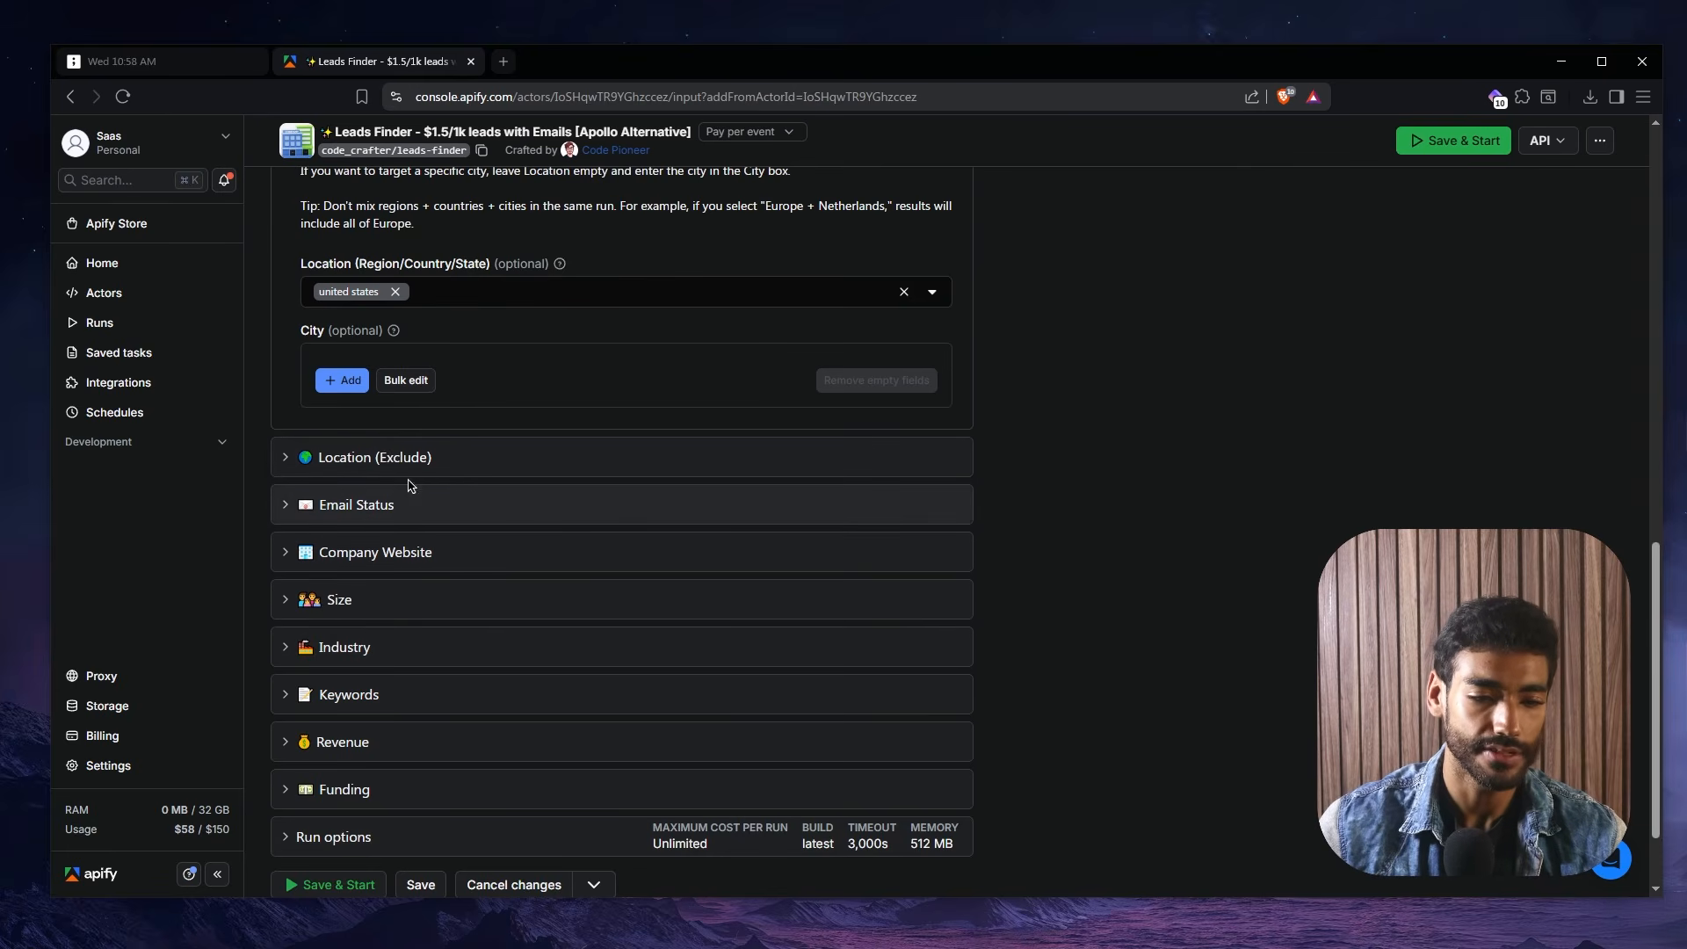
{"action": "left_click", "coordinate": [415, 457]}
{"action": "left_click", "coordinate": [415, 457]}
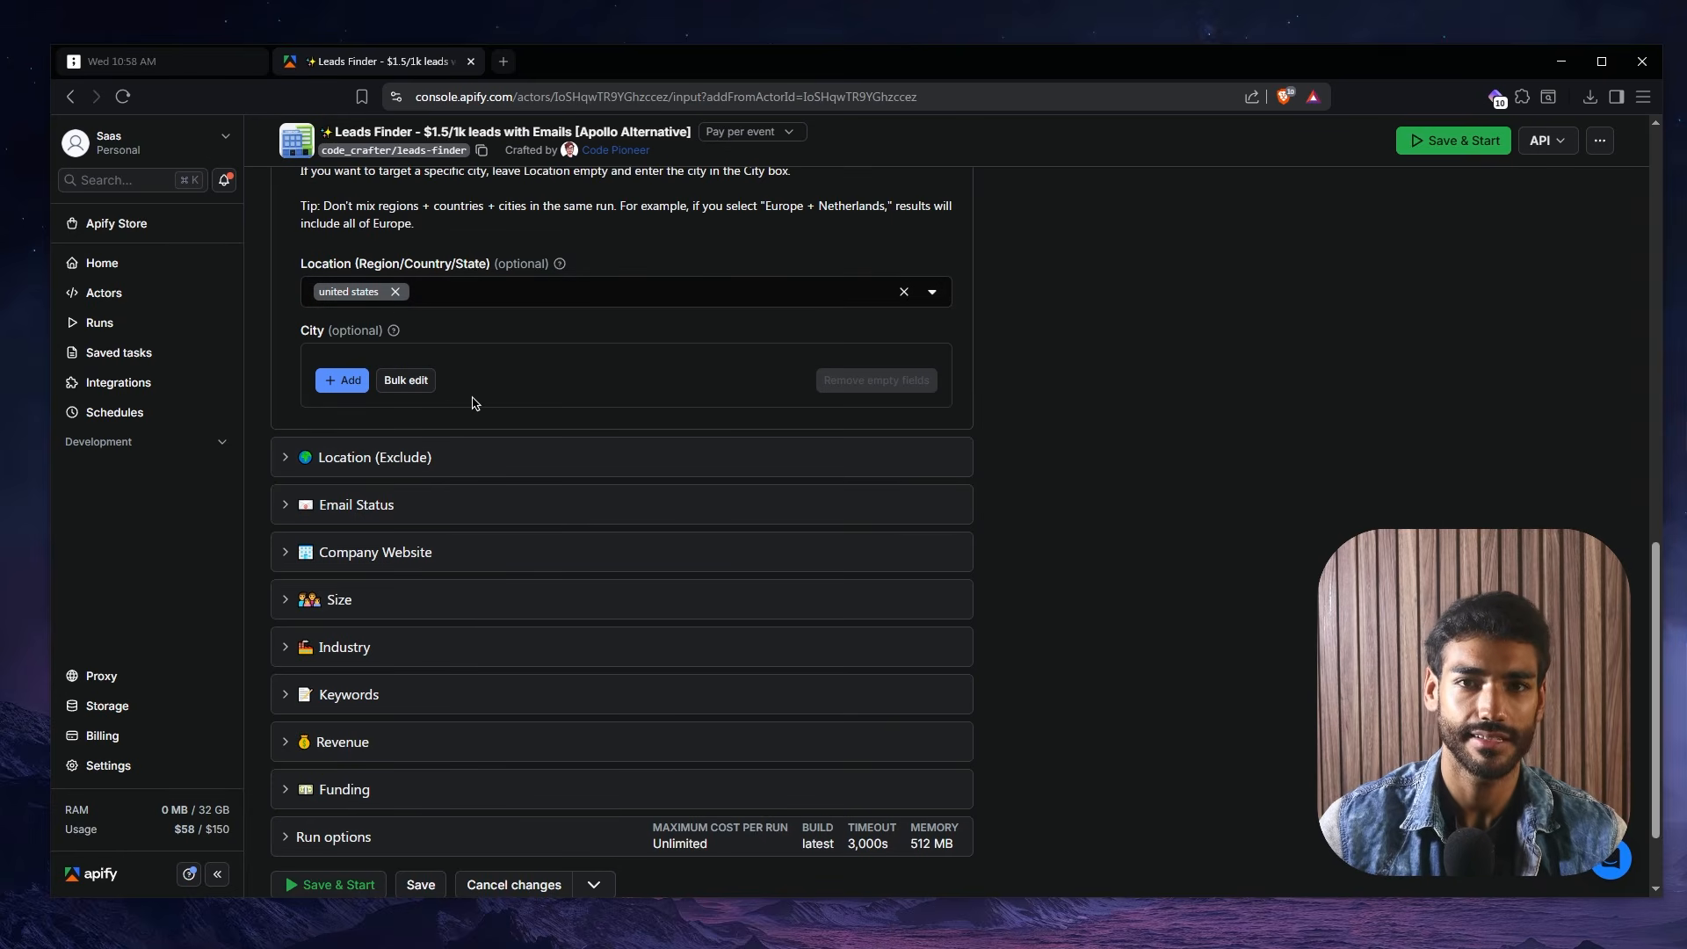
Expand the Email Status filter, clear its selection and reselect Validated
{"action": "left_click", "coordinate": [433, 503]}
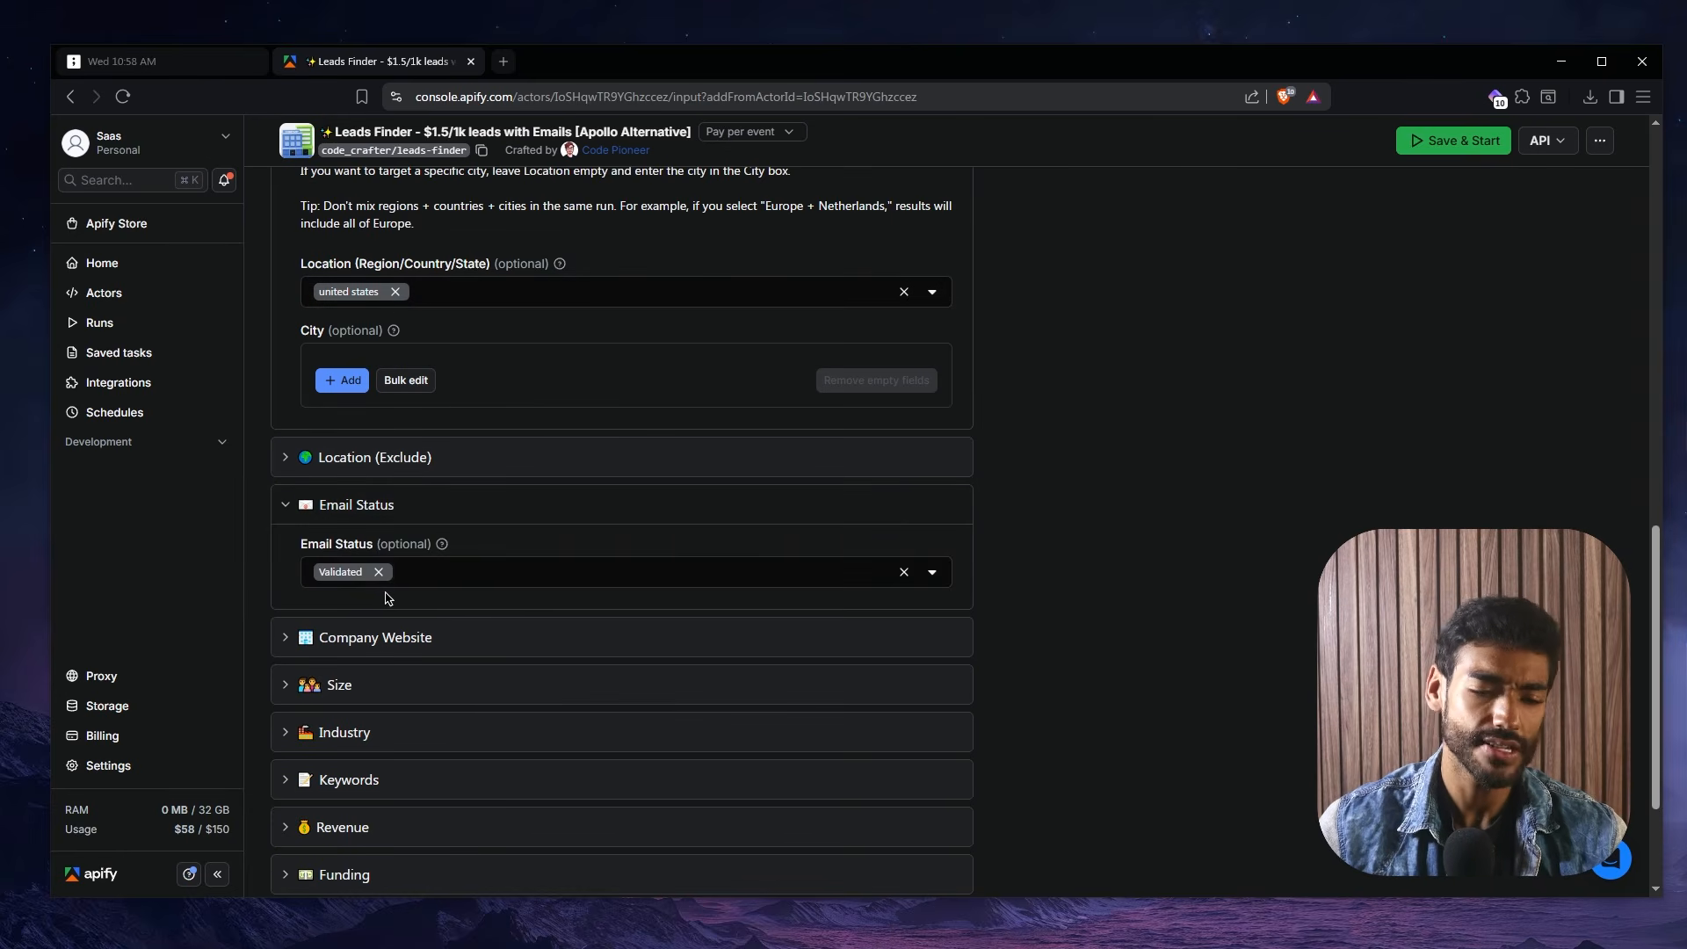
{"action": "left_click", "coordinate": [379, 582]}
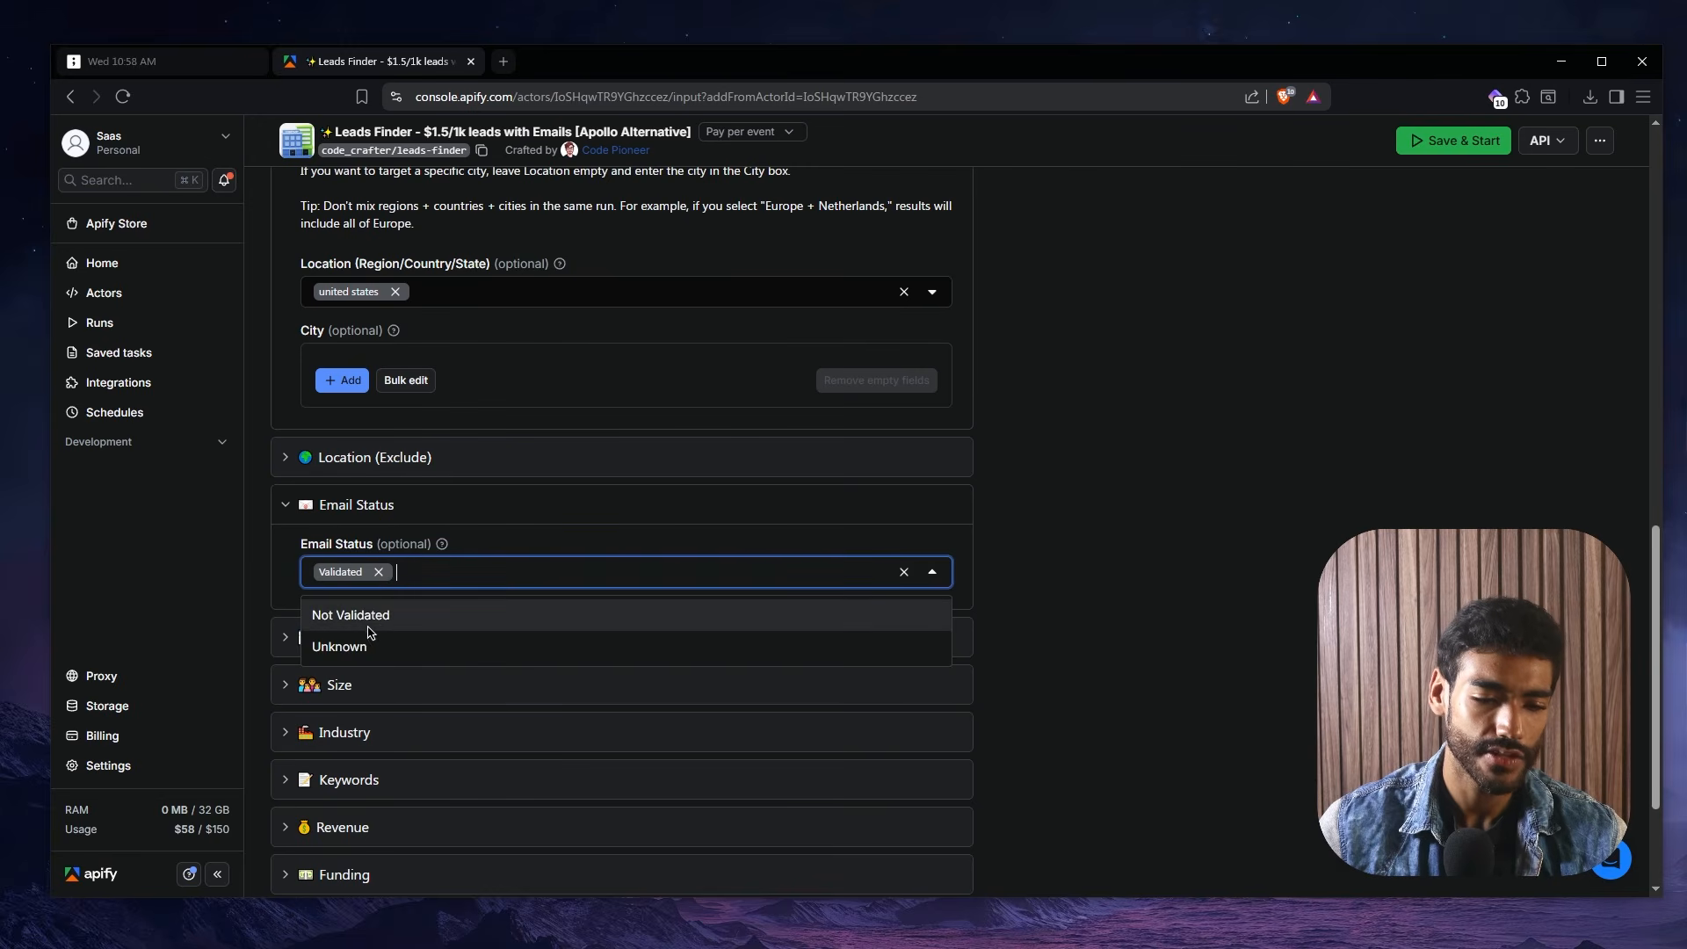
{"action": "left_click", "coordinate": [378, 572]}
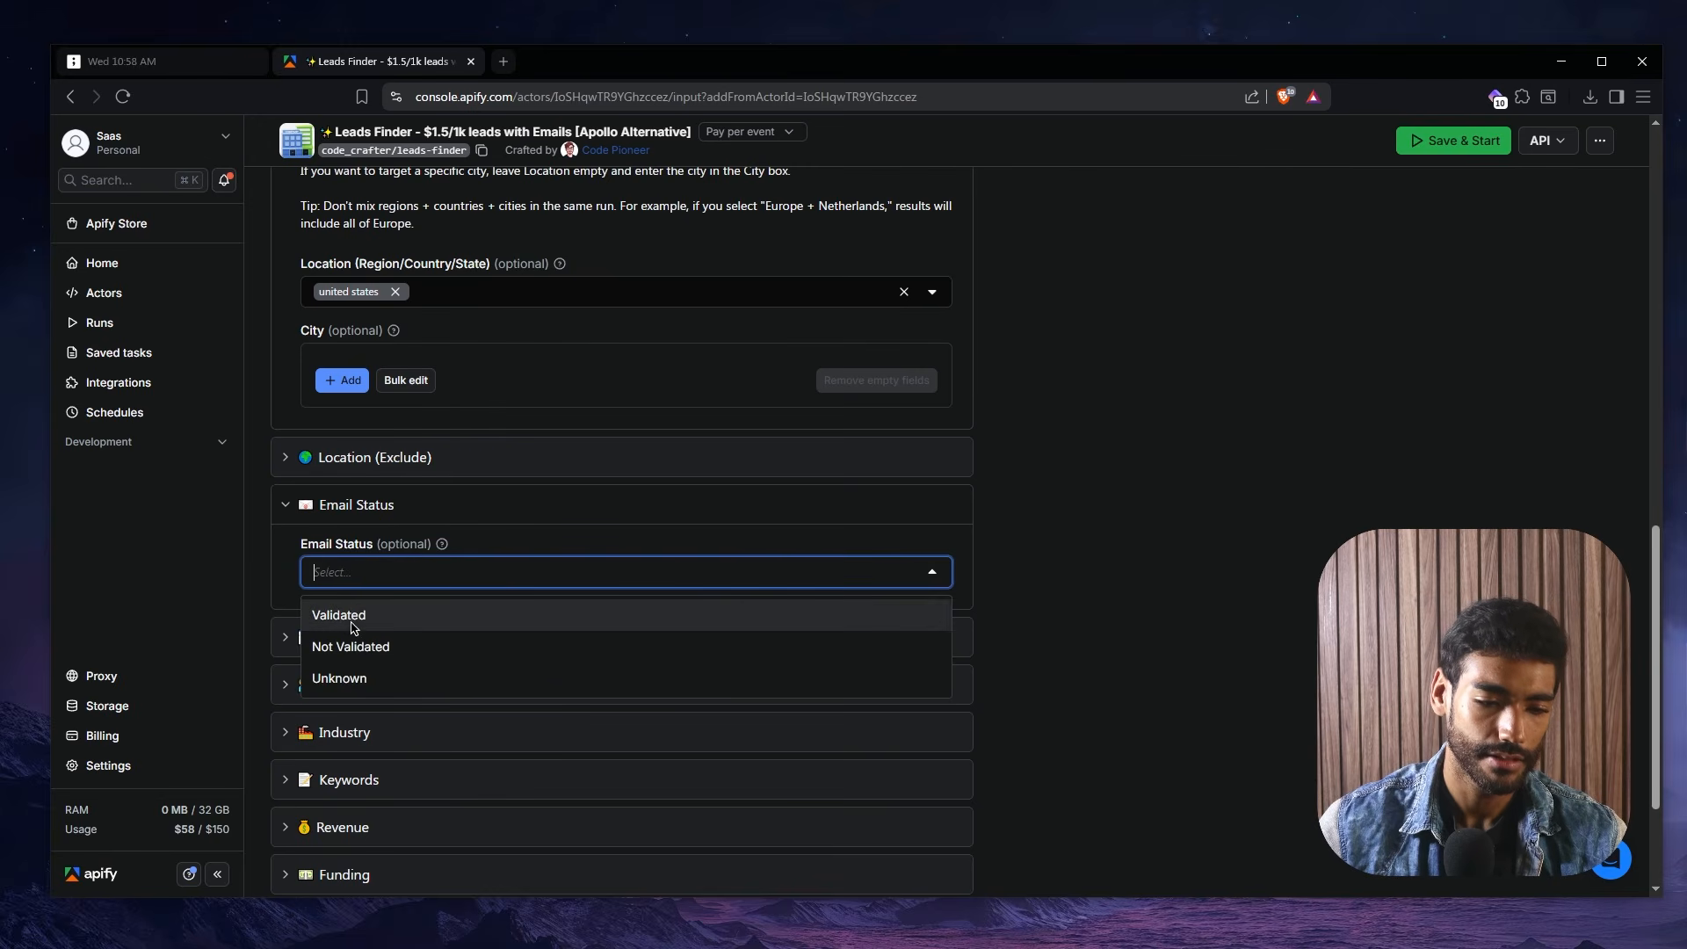
{"action": "left_click", "coordinate": [325, 613]}
{"action": "left_click", "coordinate": [1063, 559]}
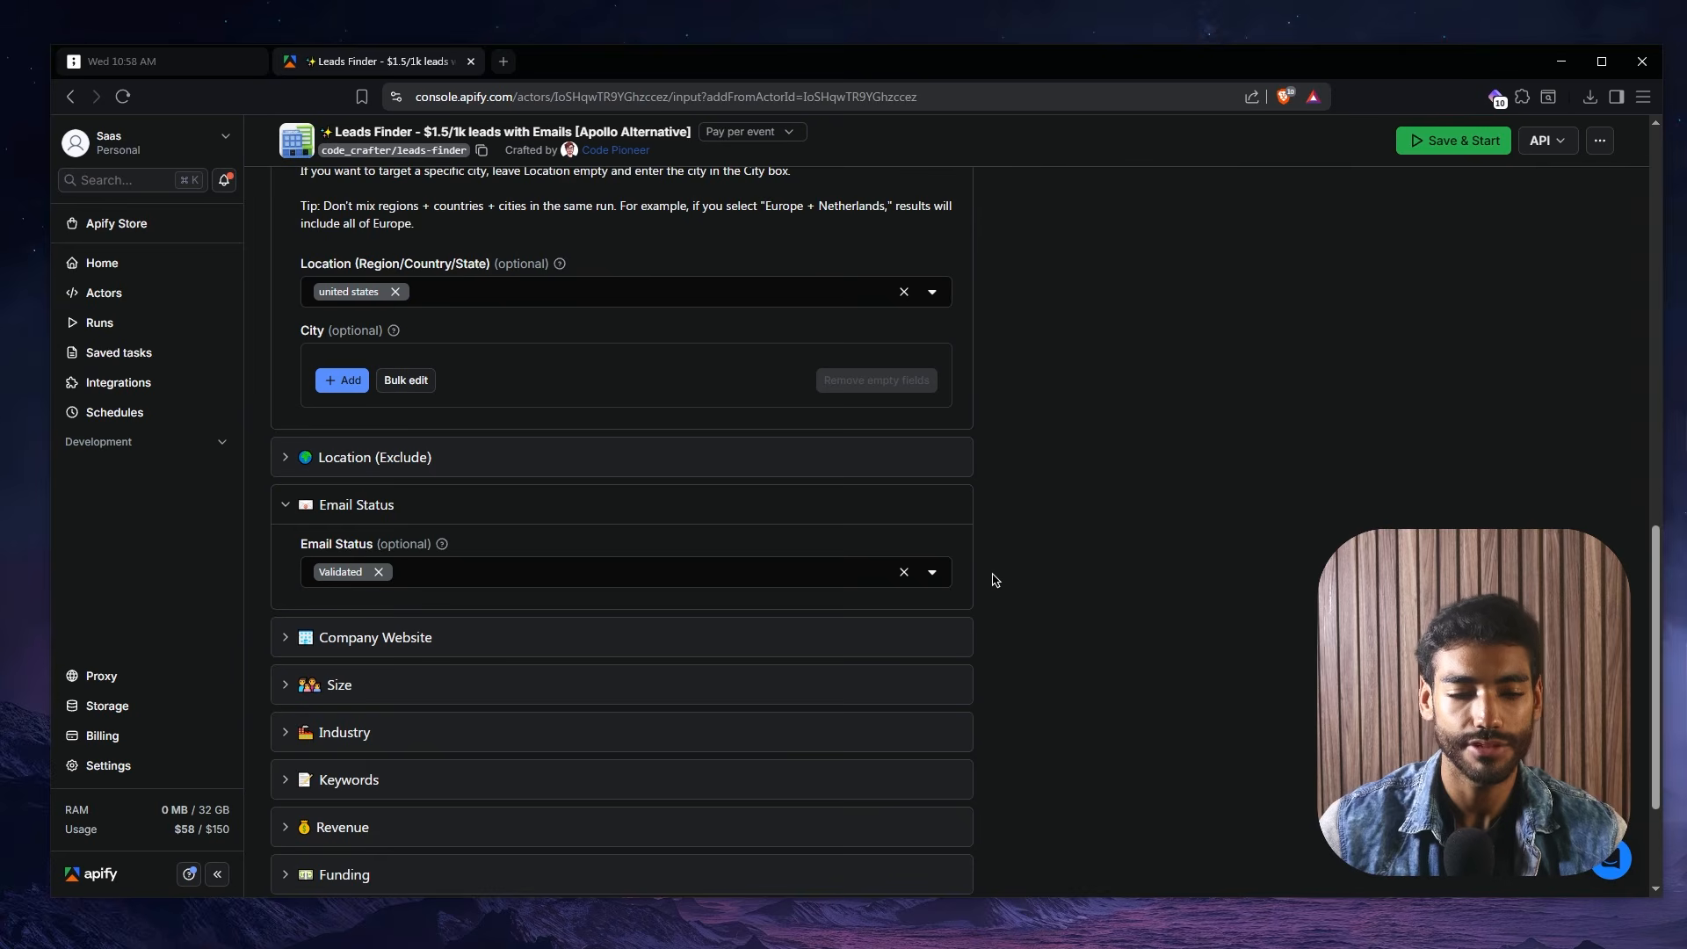
Expand the Size filter and check the available company size ranges
{"action": "scroll", "coordinate": [995, 580], "scroll_direction": "down", "scroll_amount": 3}
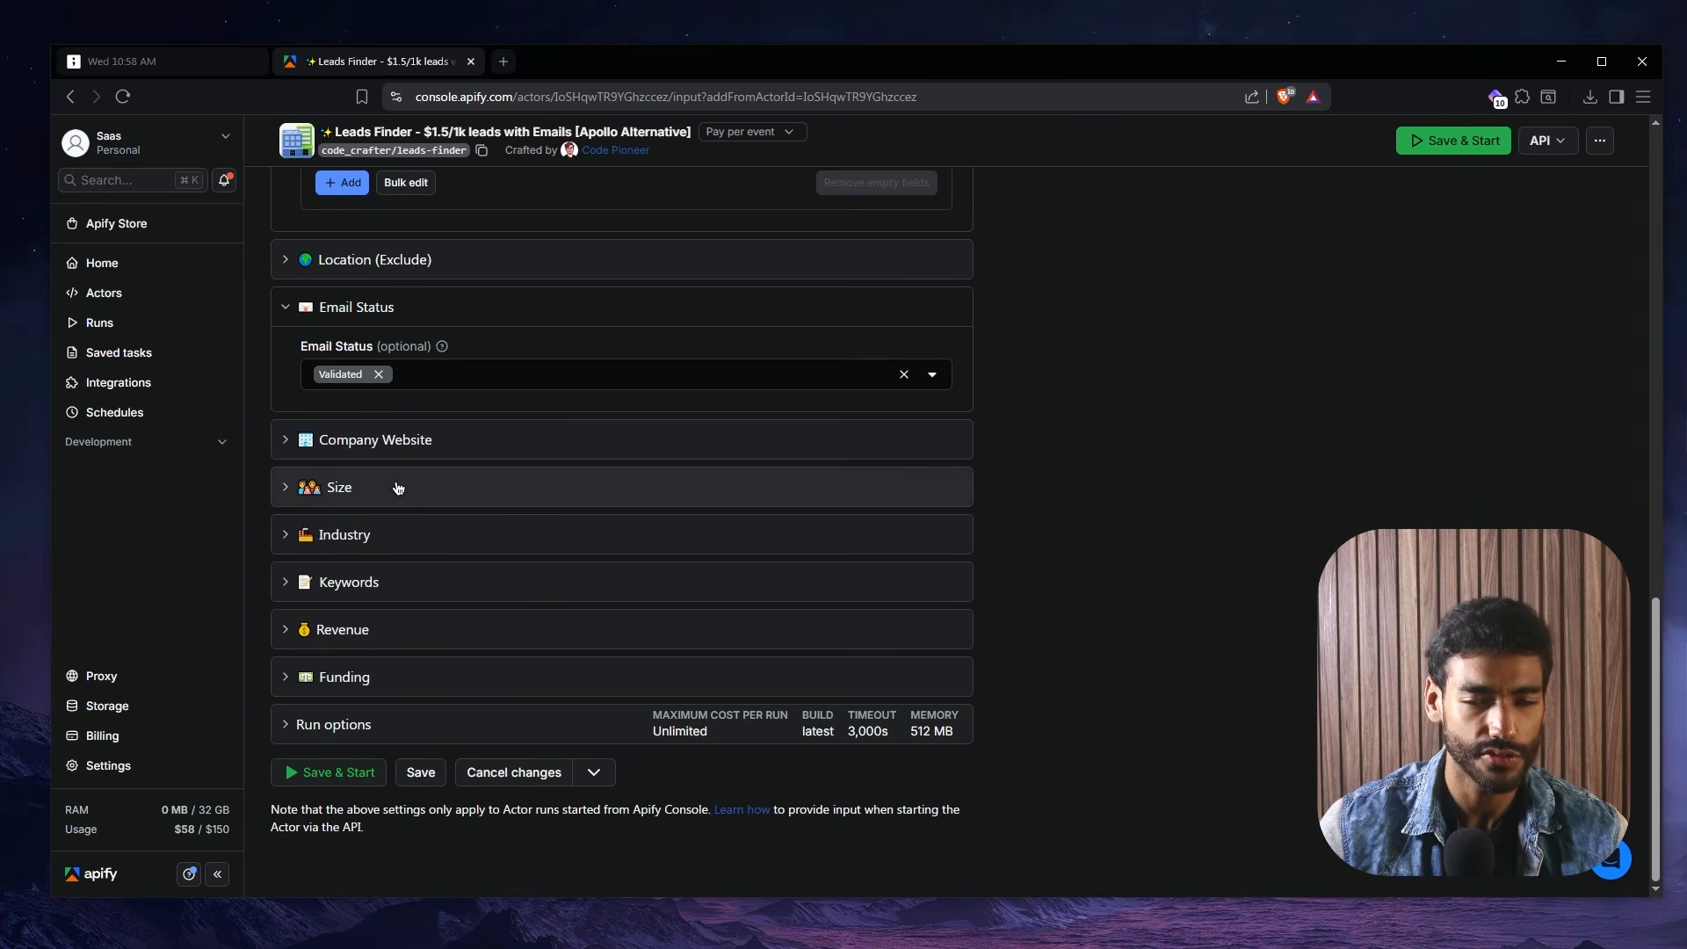
{"action": "left_click", "coordinate": [339, 486]}
{"action": "left_click", "coordinate": [543, 556]}
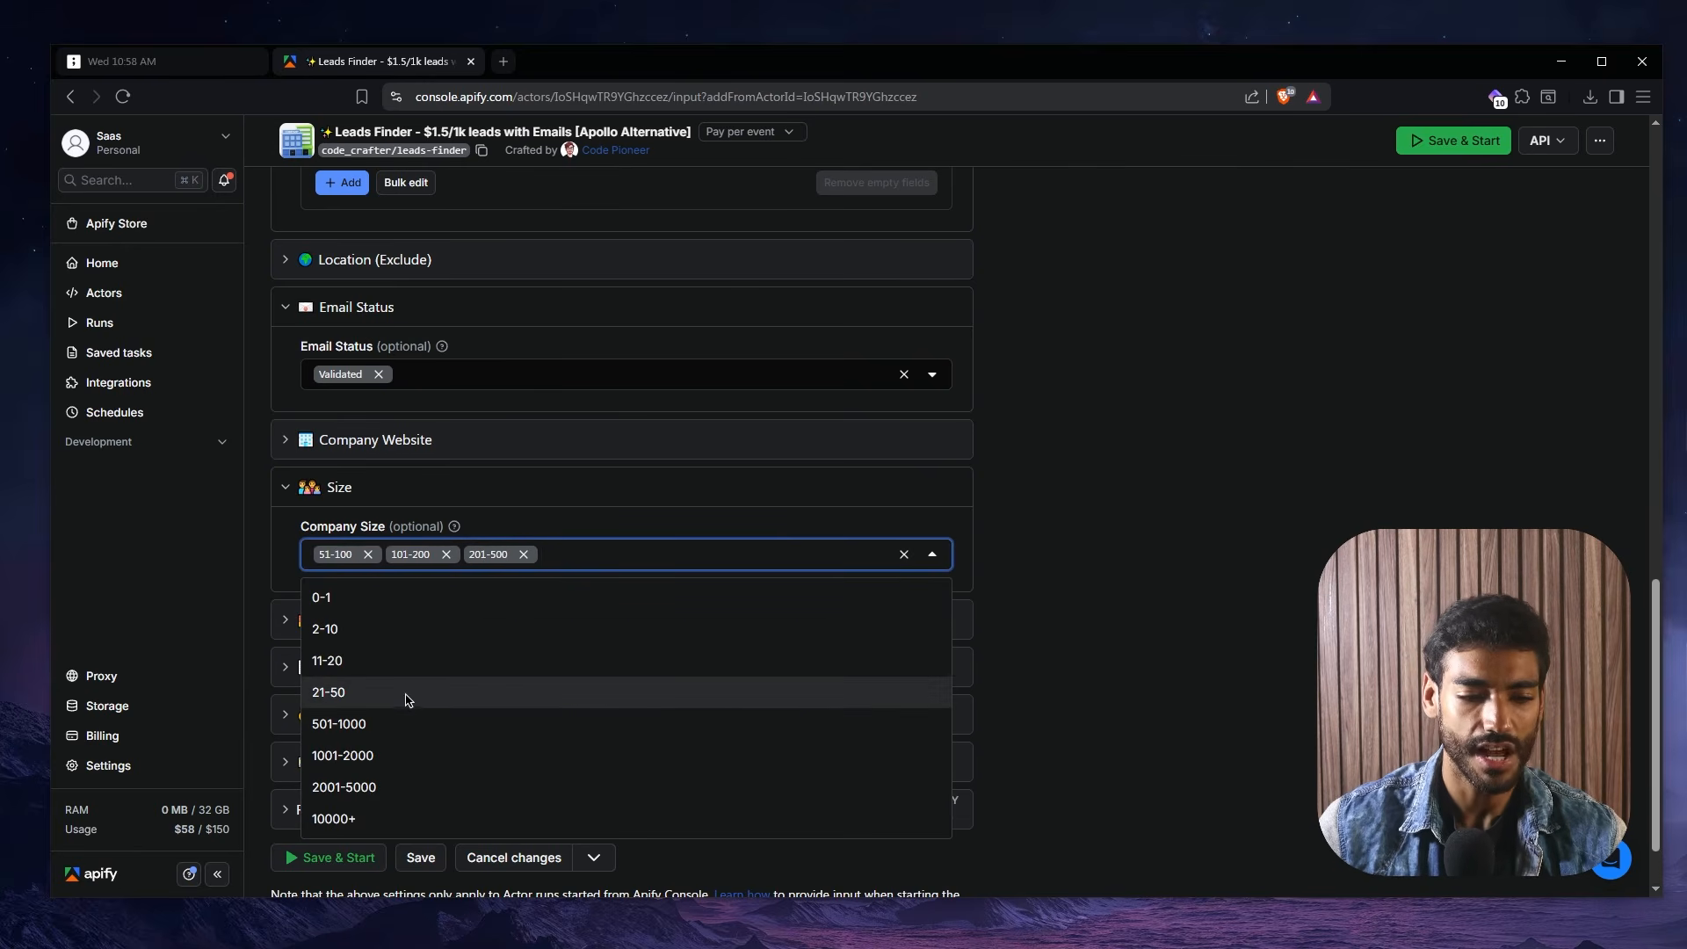
{"action": "left_click", "coordinate": [1043, 648]}
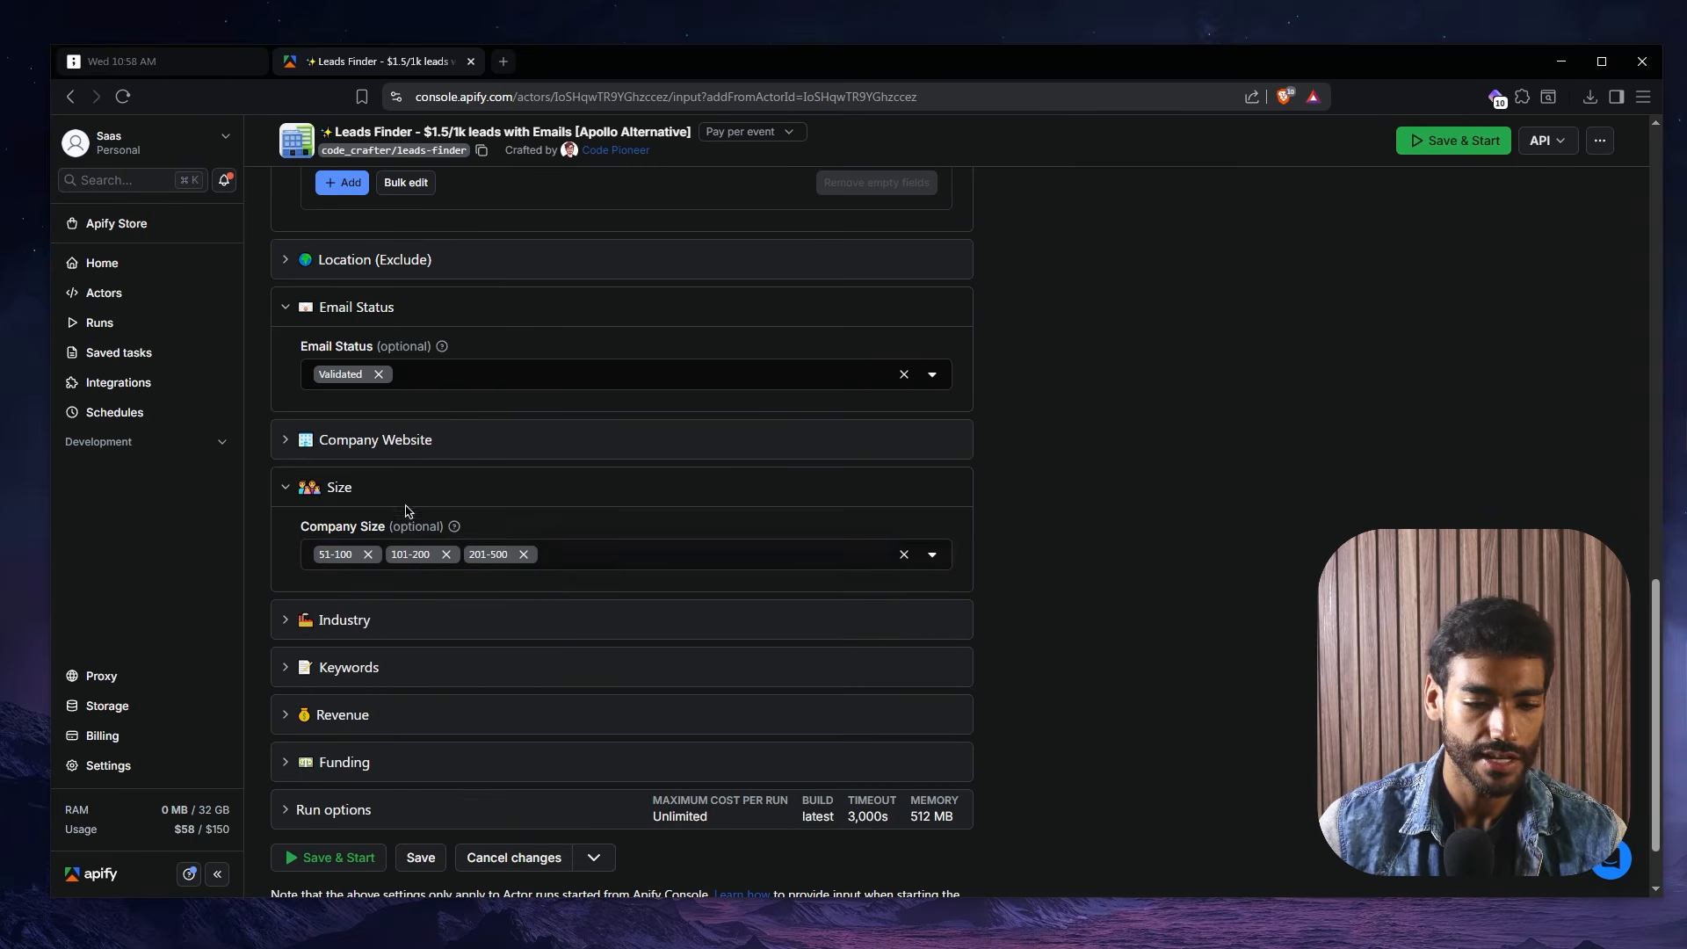
Expand the Industry filter and include the staffing & recruiting industry
{"action": "left_click", "coordinate": [461, 619]}
{"action": "scroll", "coordinate": [463, 620], "scroll_direction": "down", "scroll_amount": 3}
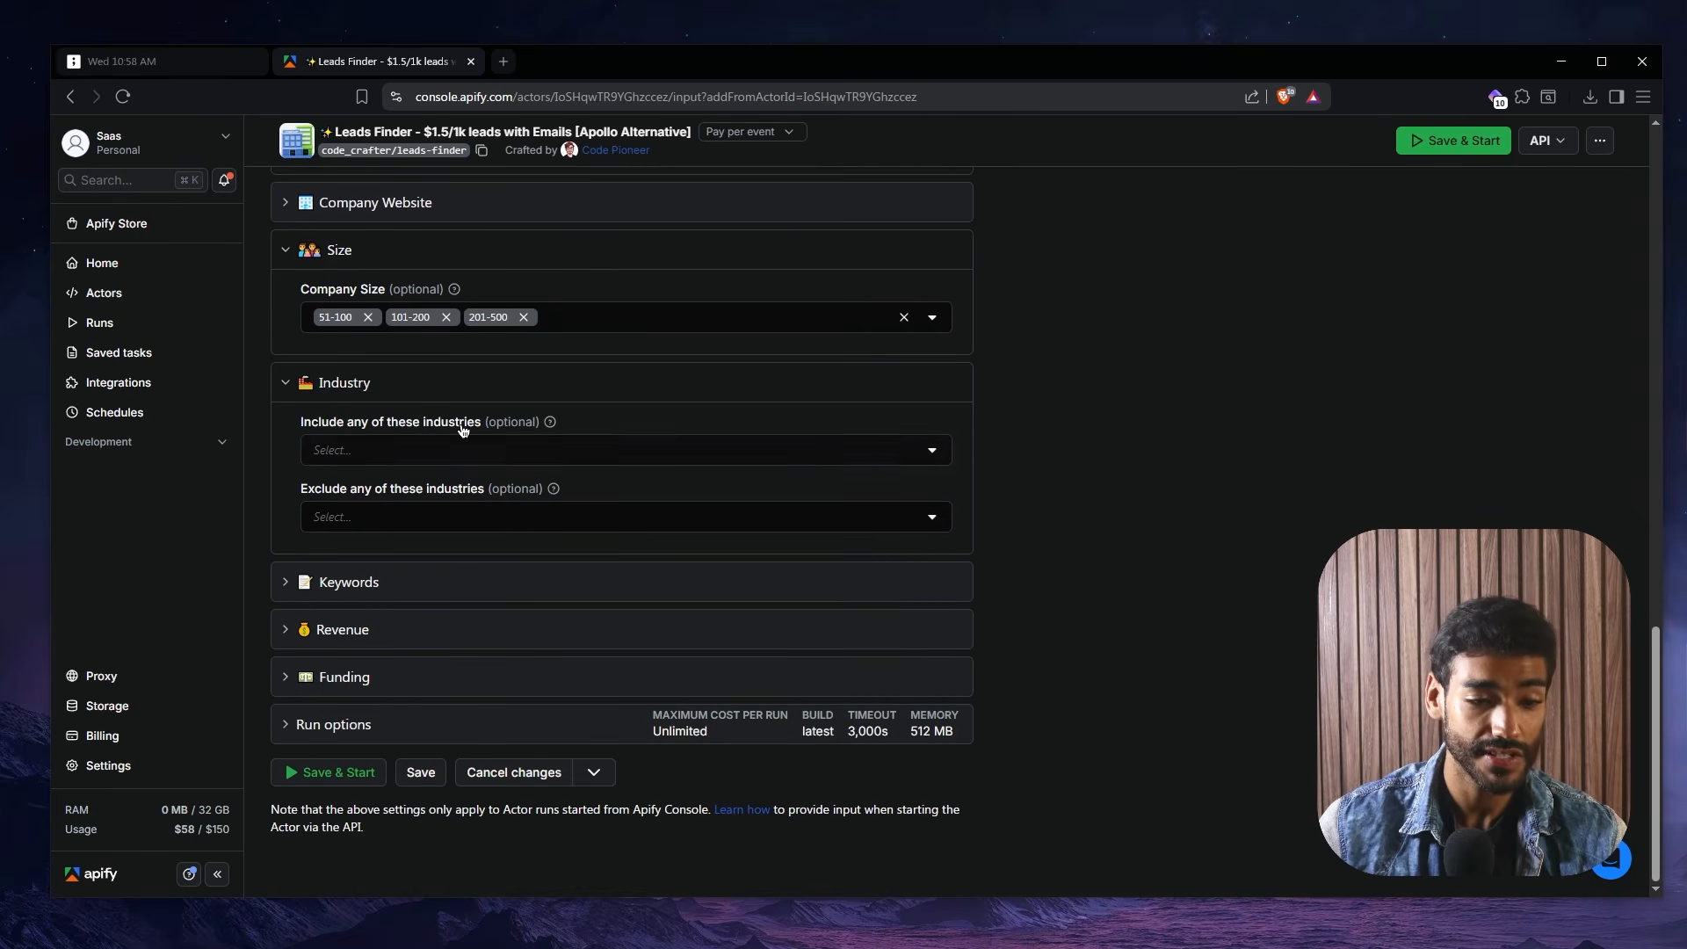
{"action": "left_click", "coordinate": [414, 456]}
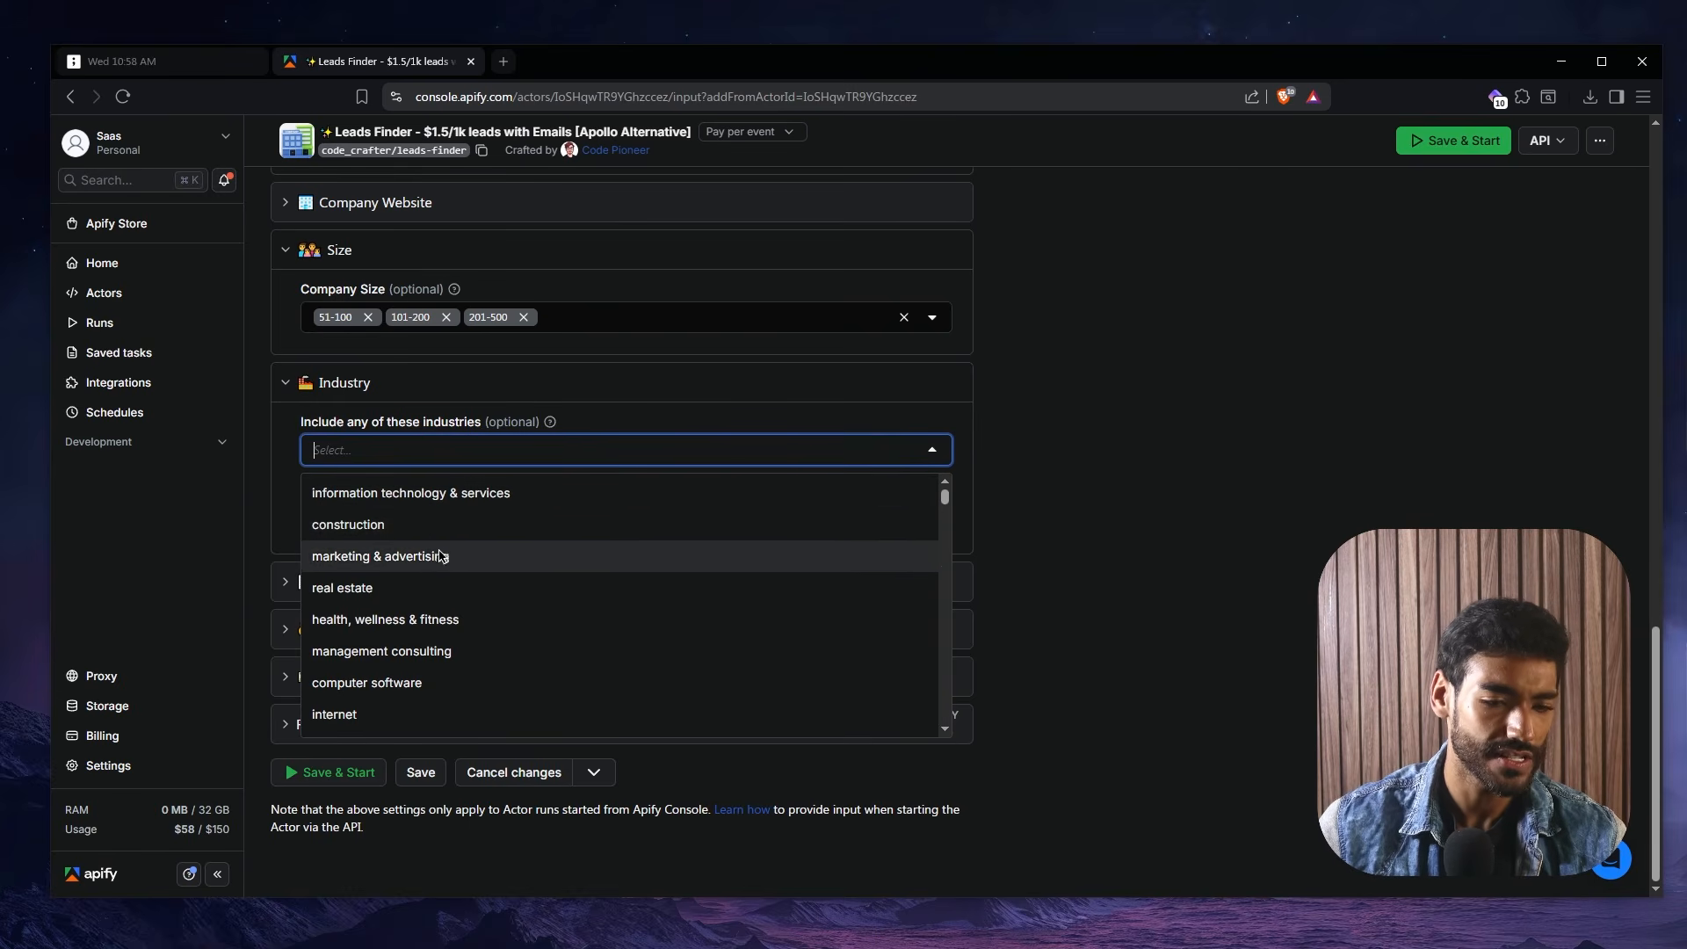
{"action": "type", "text": "recr"}
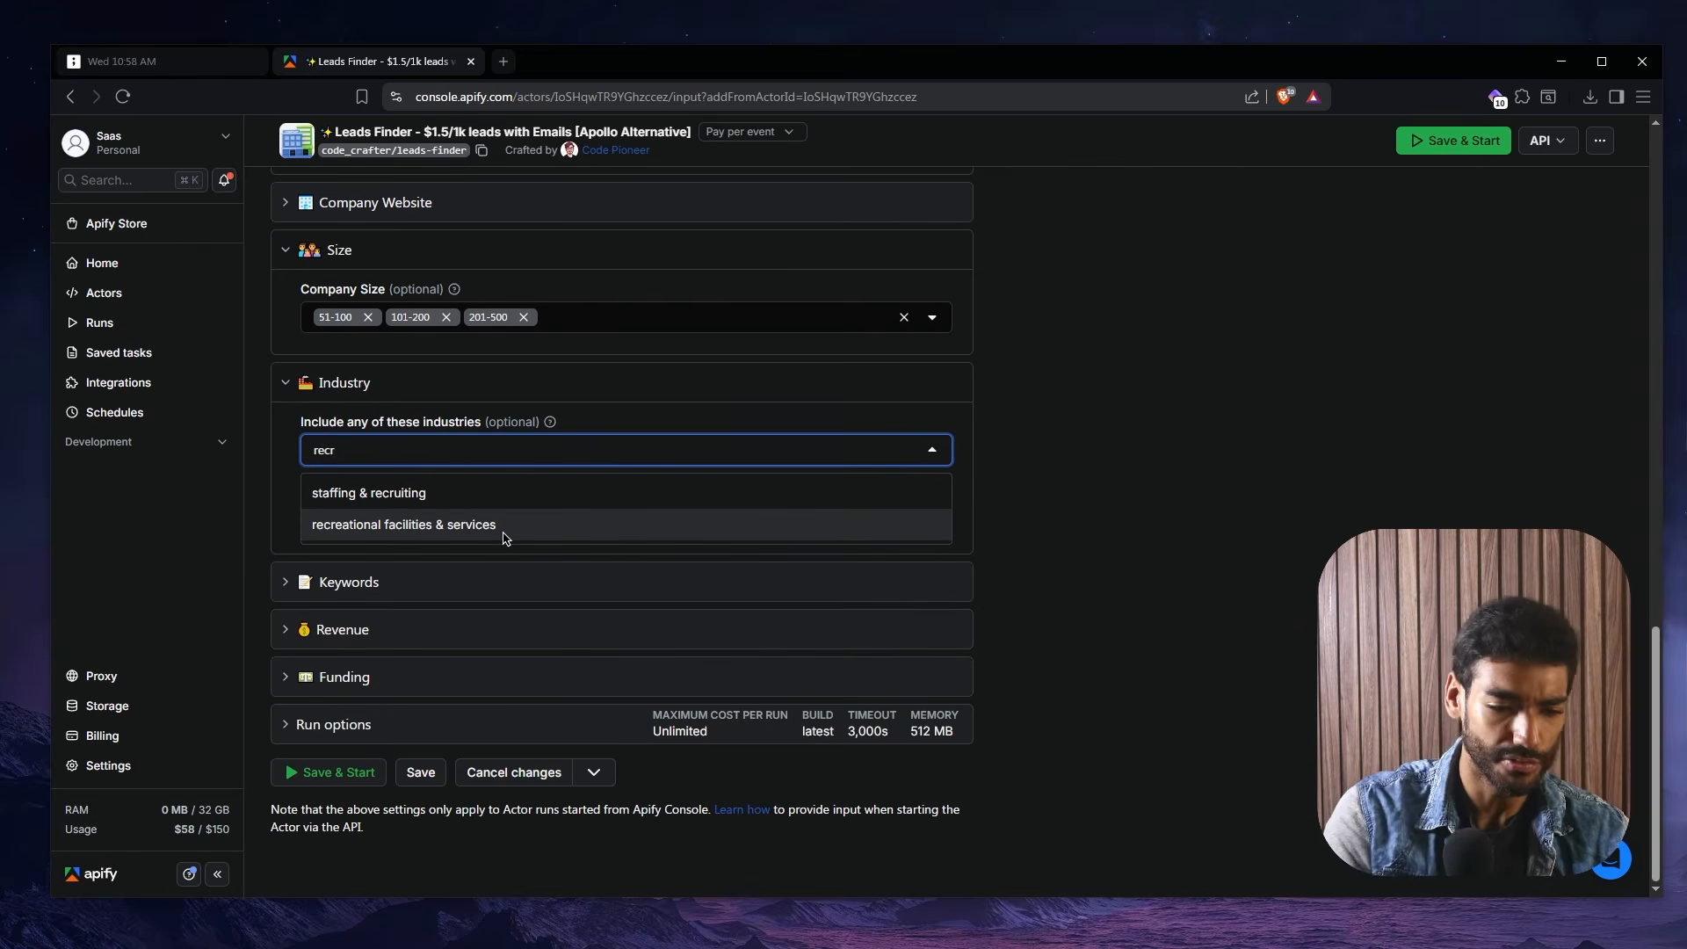
{"action": "left_click", "coordinate": [571, 497]}
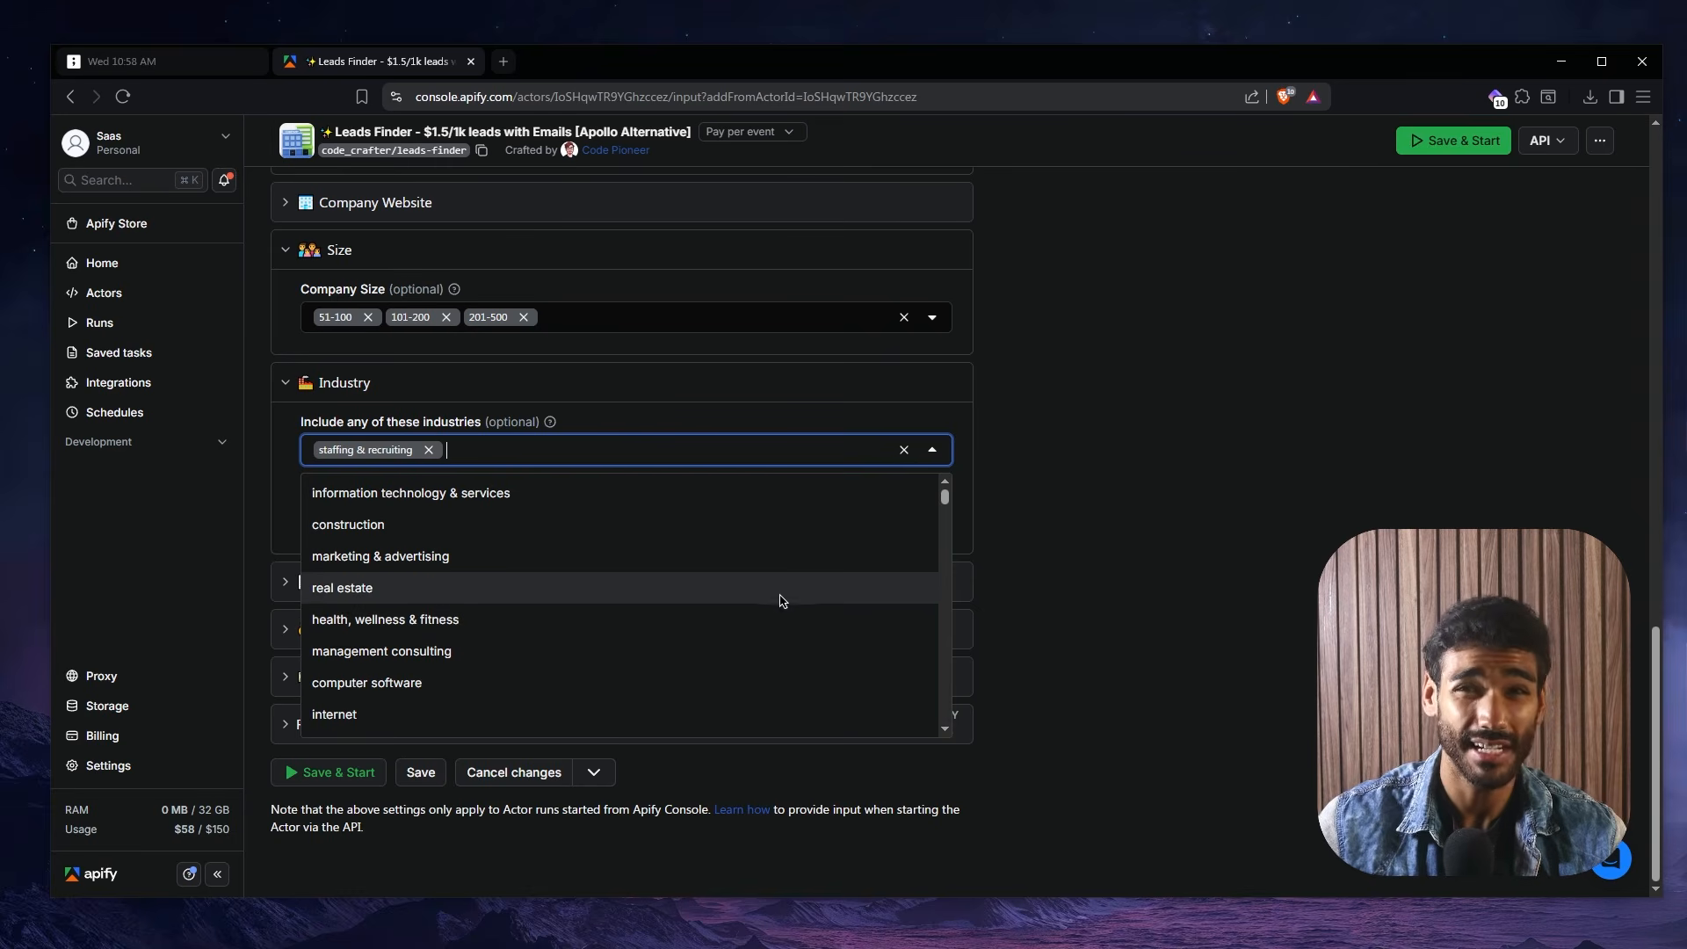
{"action": "left_click", "coordinate": [1041, 584]}
Expand the Keywords filter and remove customer service, call center and contact center from the included keywords
{"action": "left_click", "coordinate": [411, 582]}
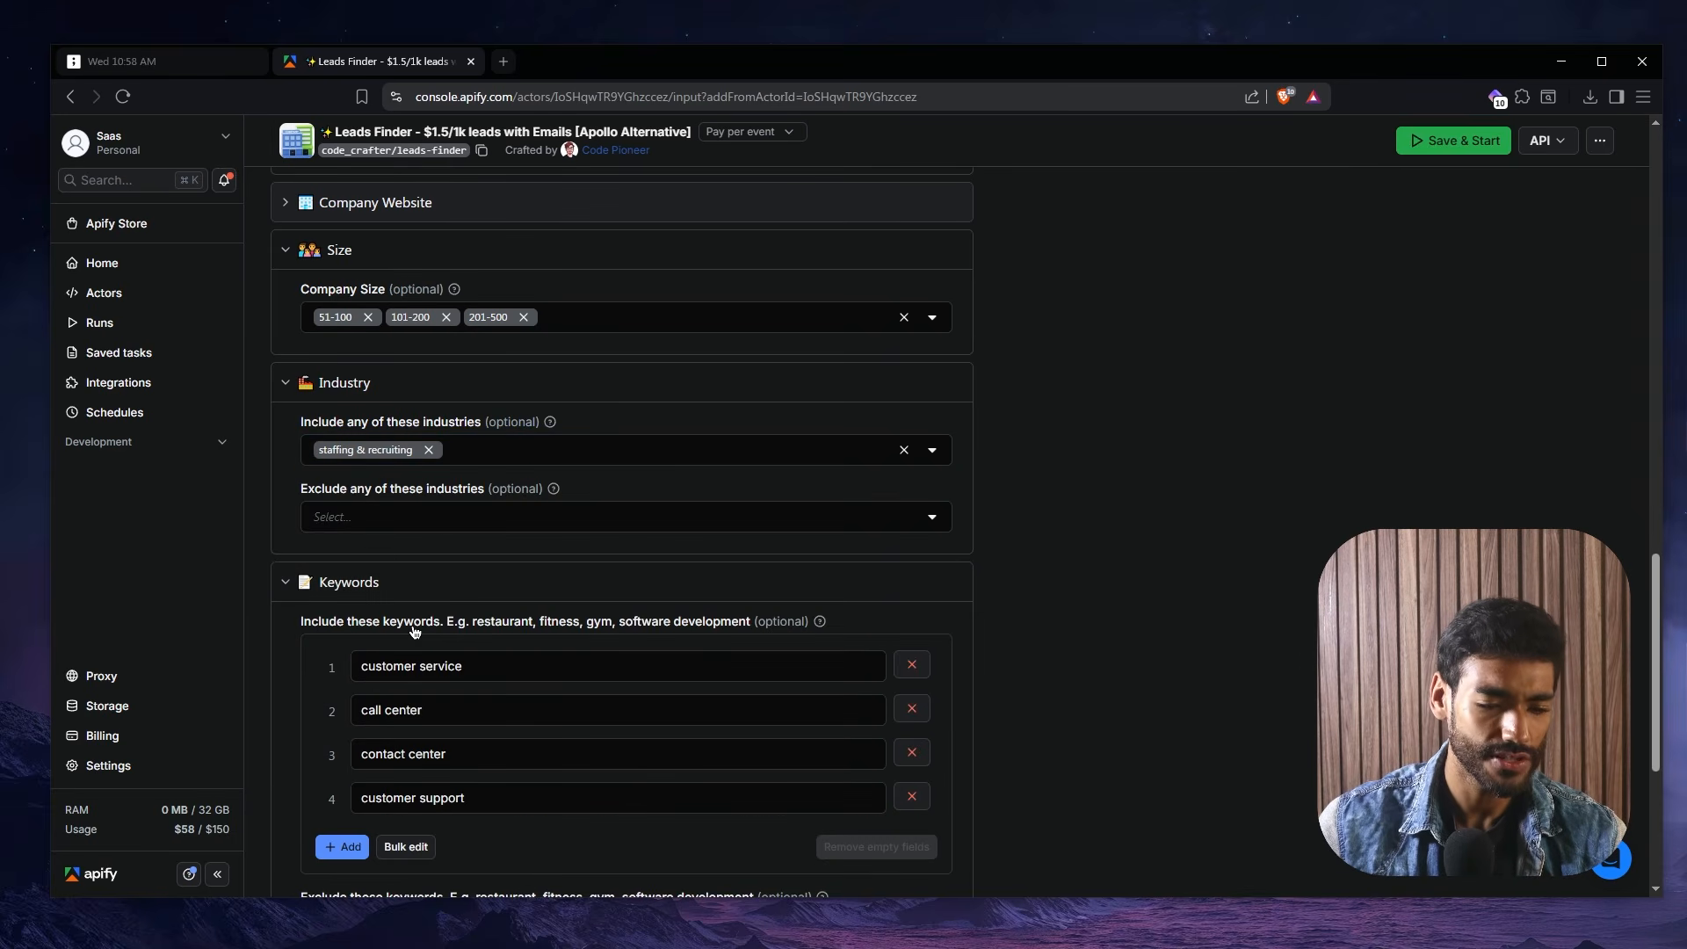
{"action": "scroll", "coordinate": [565, 624], "scroll_direction": "down", "scroll_amount": 4}
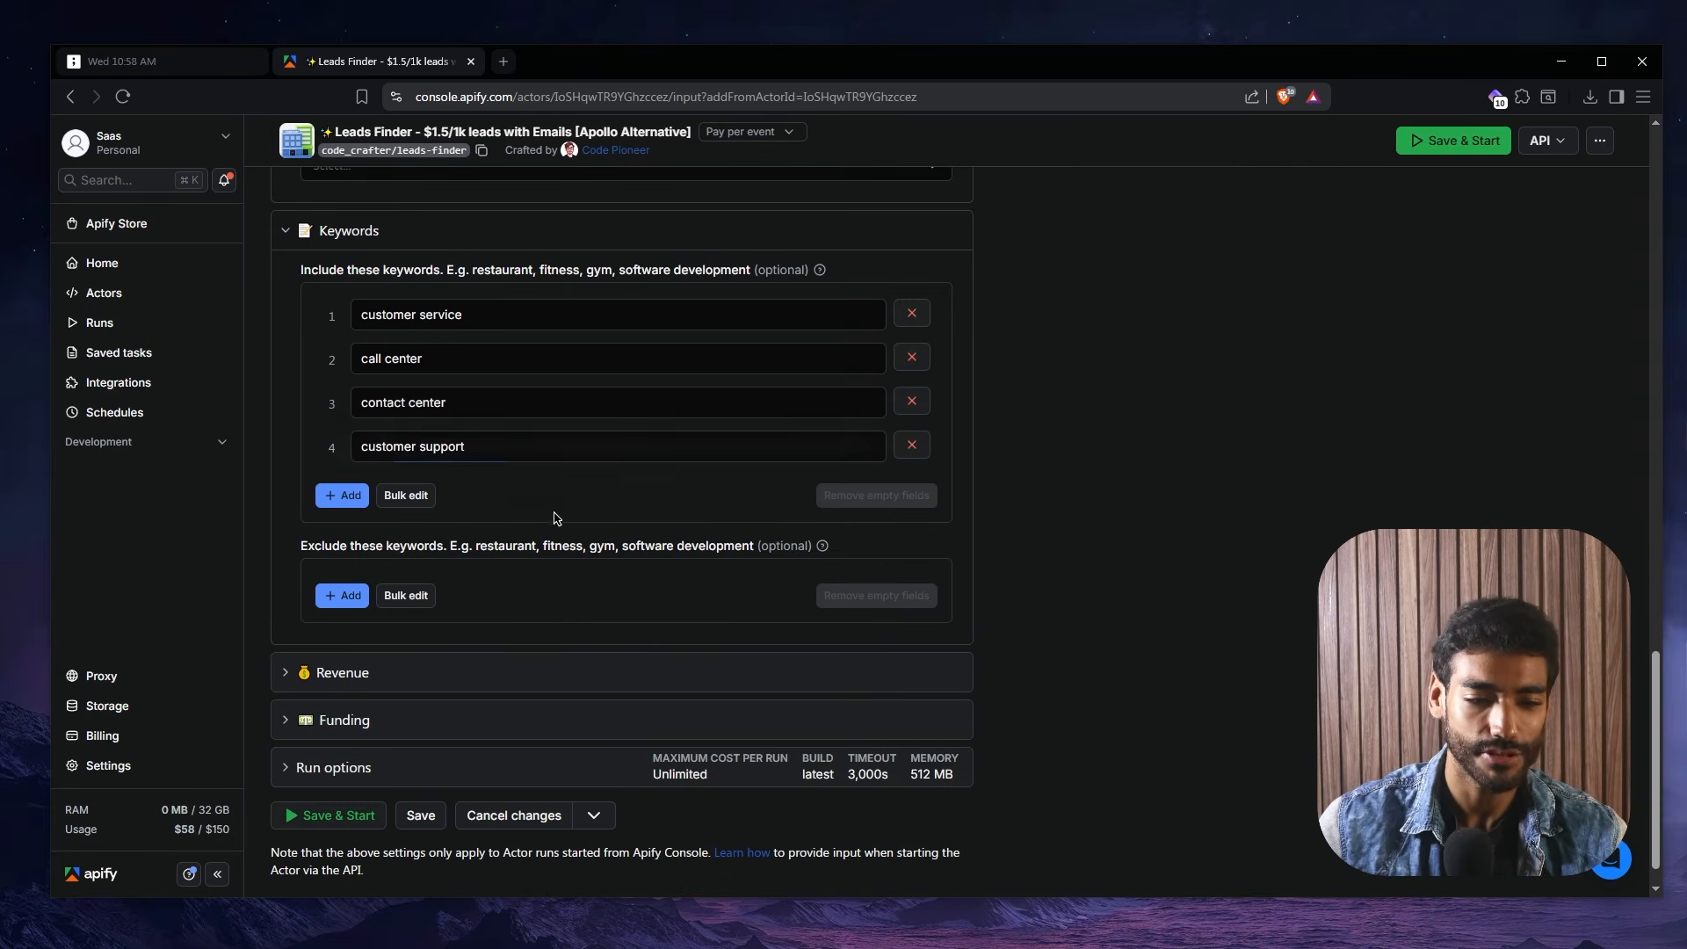
{"action": "left_click", "coordinate": [911, 315]}
{"action": "left_click", "coordinate": [912, 315]}
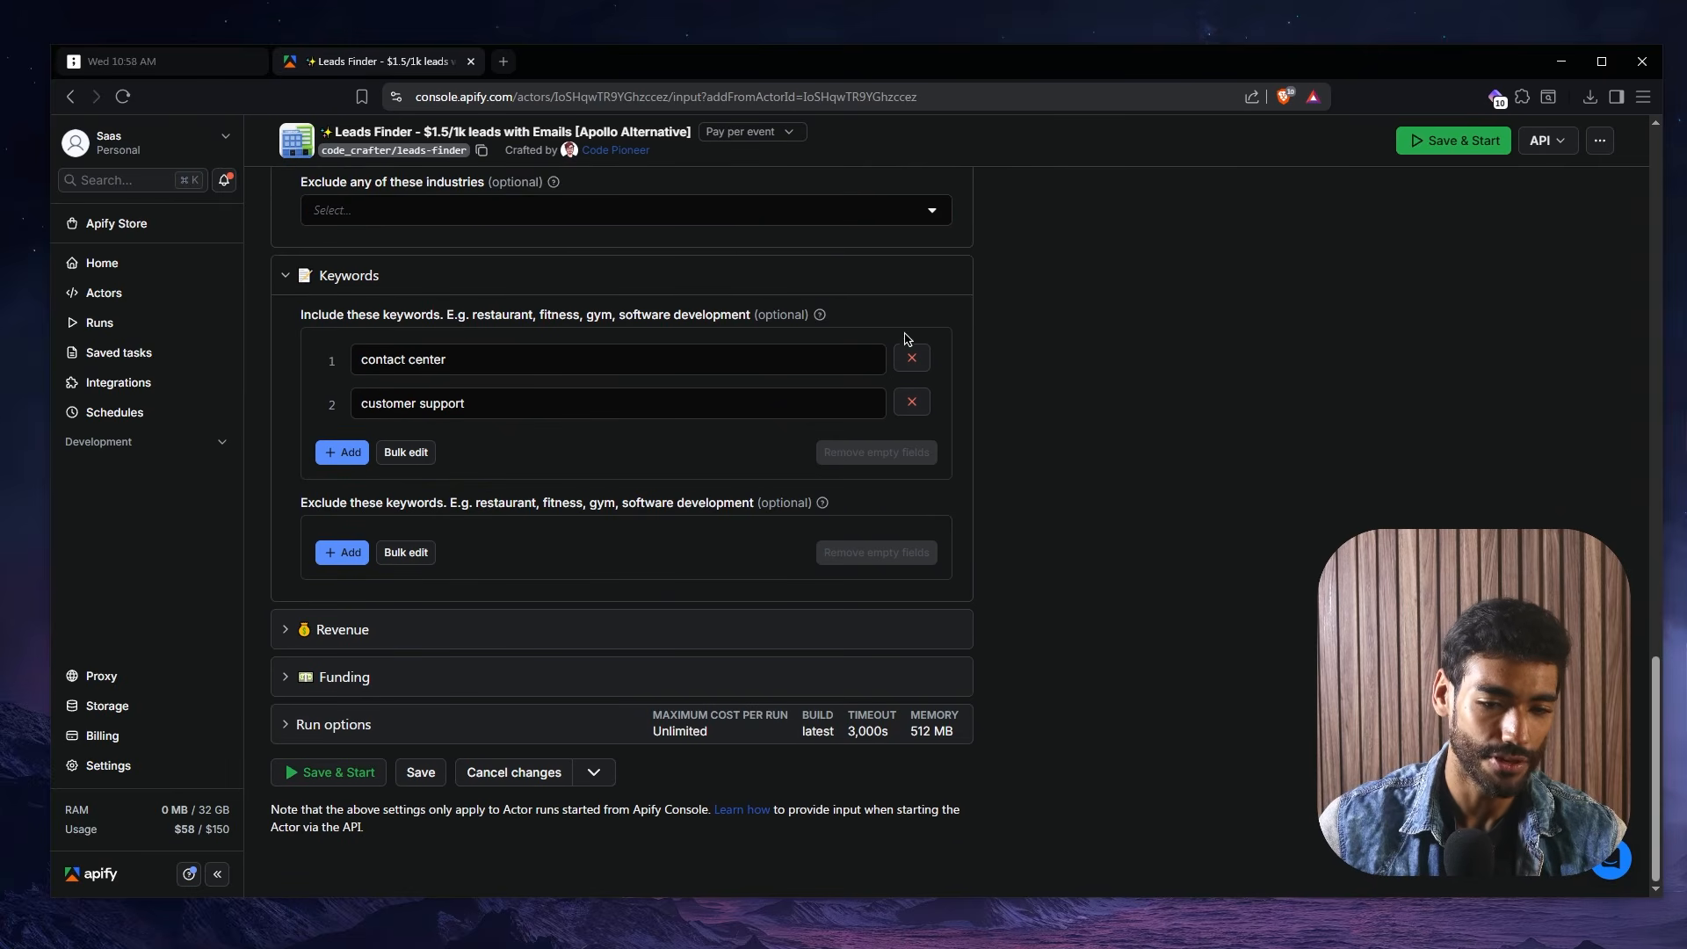
{"action": "left_click", "coordinate": [906, 341]}
Replace the remaining included keyword with IT, and add software and customer as further keywords
{"action": "double_click", "coordinate": [696, 401]}
{"action": "key", "text": "ctrl+a"}
{"action": "type", "text": "IT"}
{"action": "left_click", "coordinate": [345, 452]}
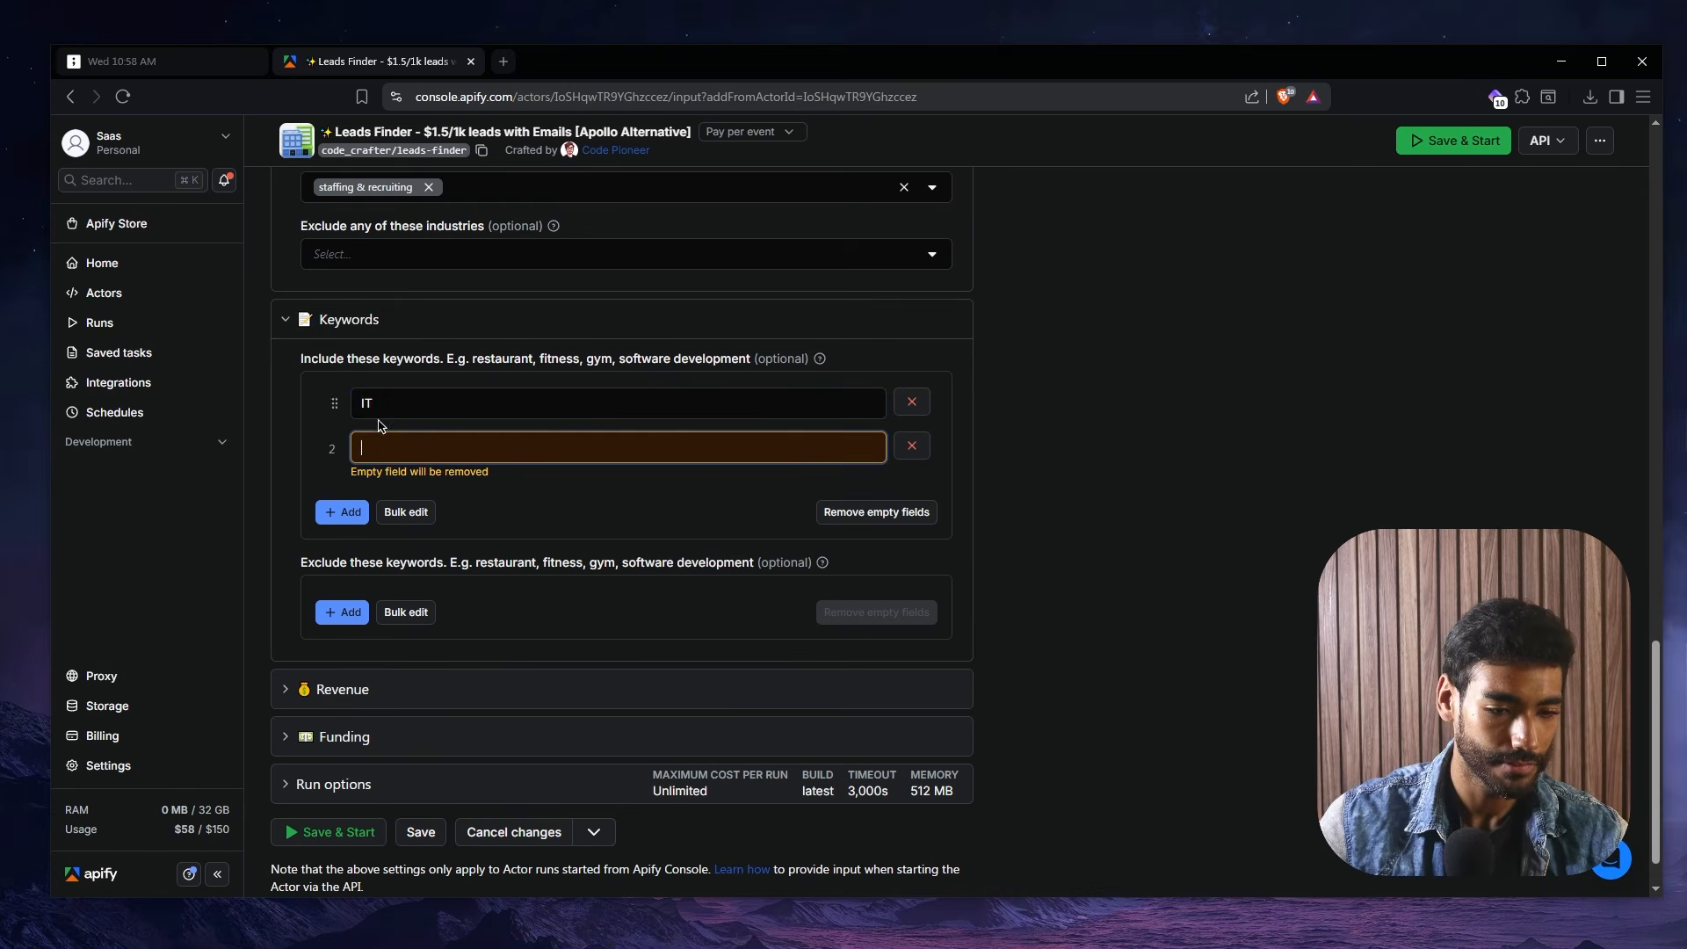
{"action": "type", "text": "software"}
{"action": "left_click", "coordinate": [339, 495]}
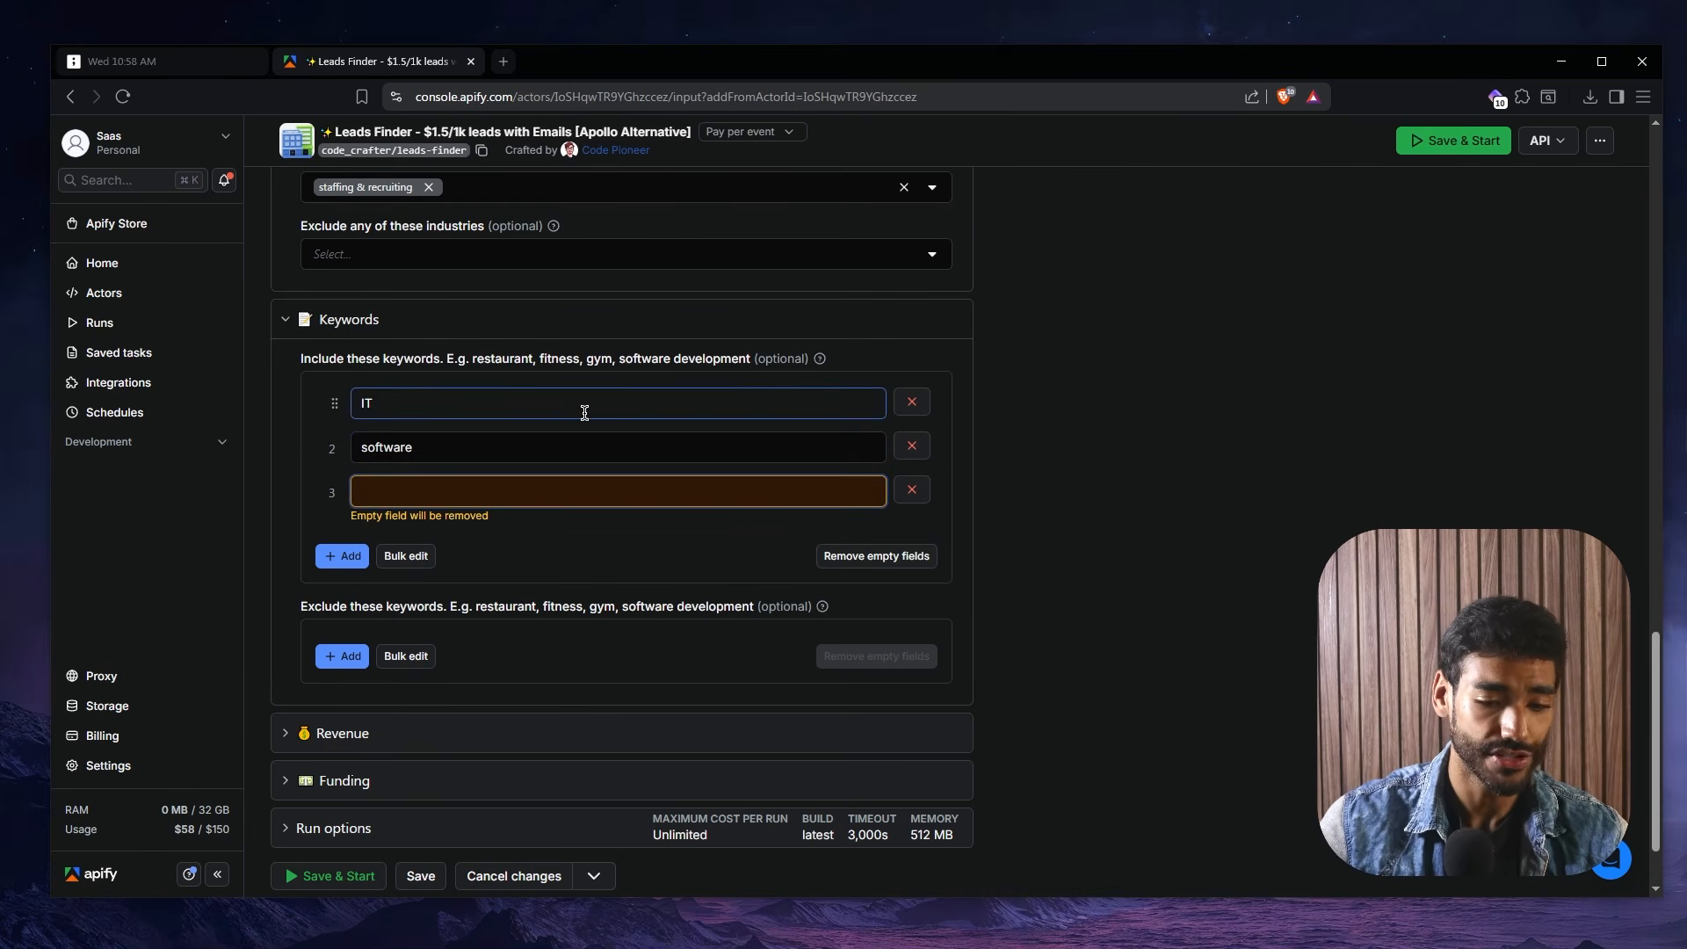
{"action": "type", "text": "customer"}
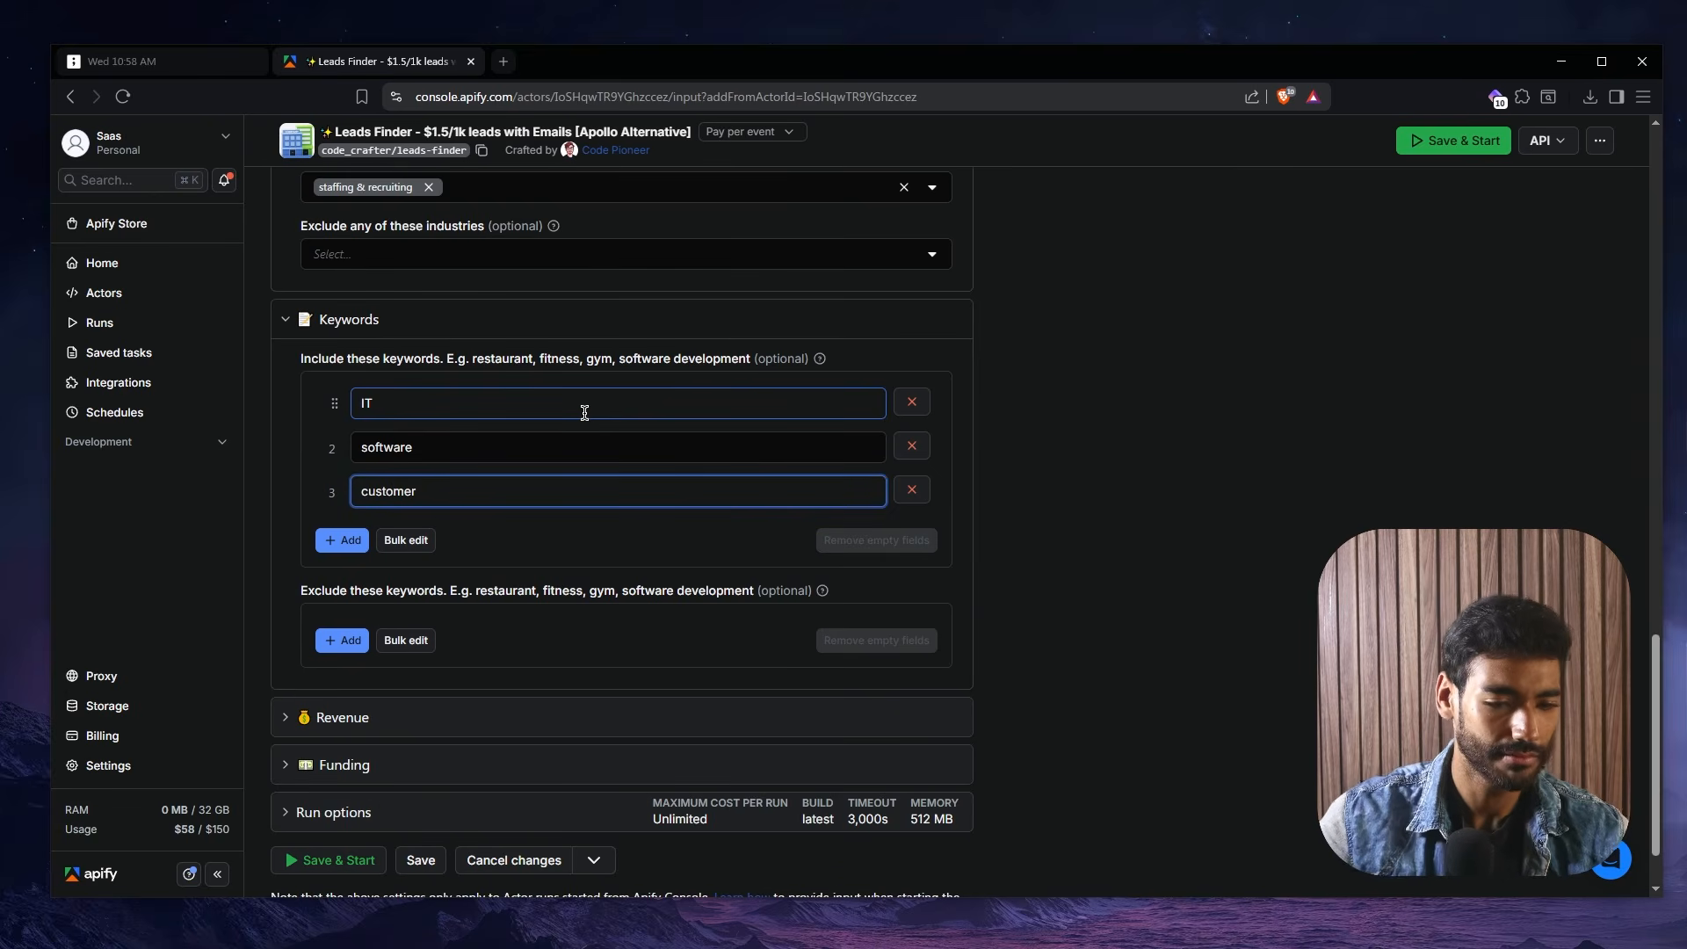
{"action": "left_click", "coordinate": [1077, 430]}
Expand the Revenue filter and check the available minimum revenue options without changing the selection
{"action": "scroll", "coordinate": [920, 506], "scroll_direction": "down", "scroll_amount": 1}
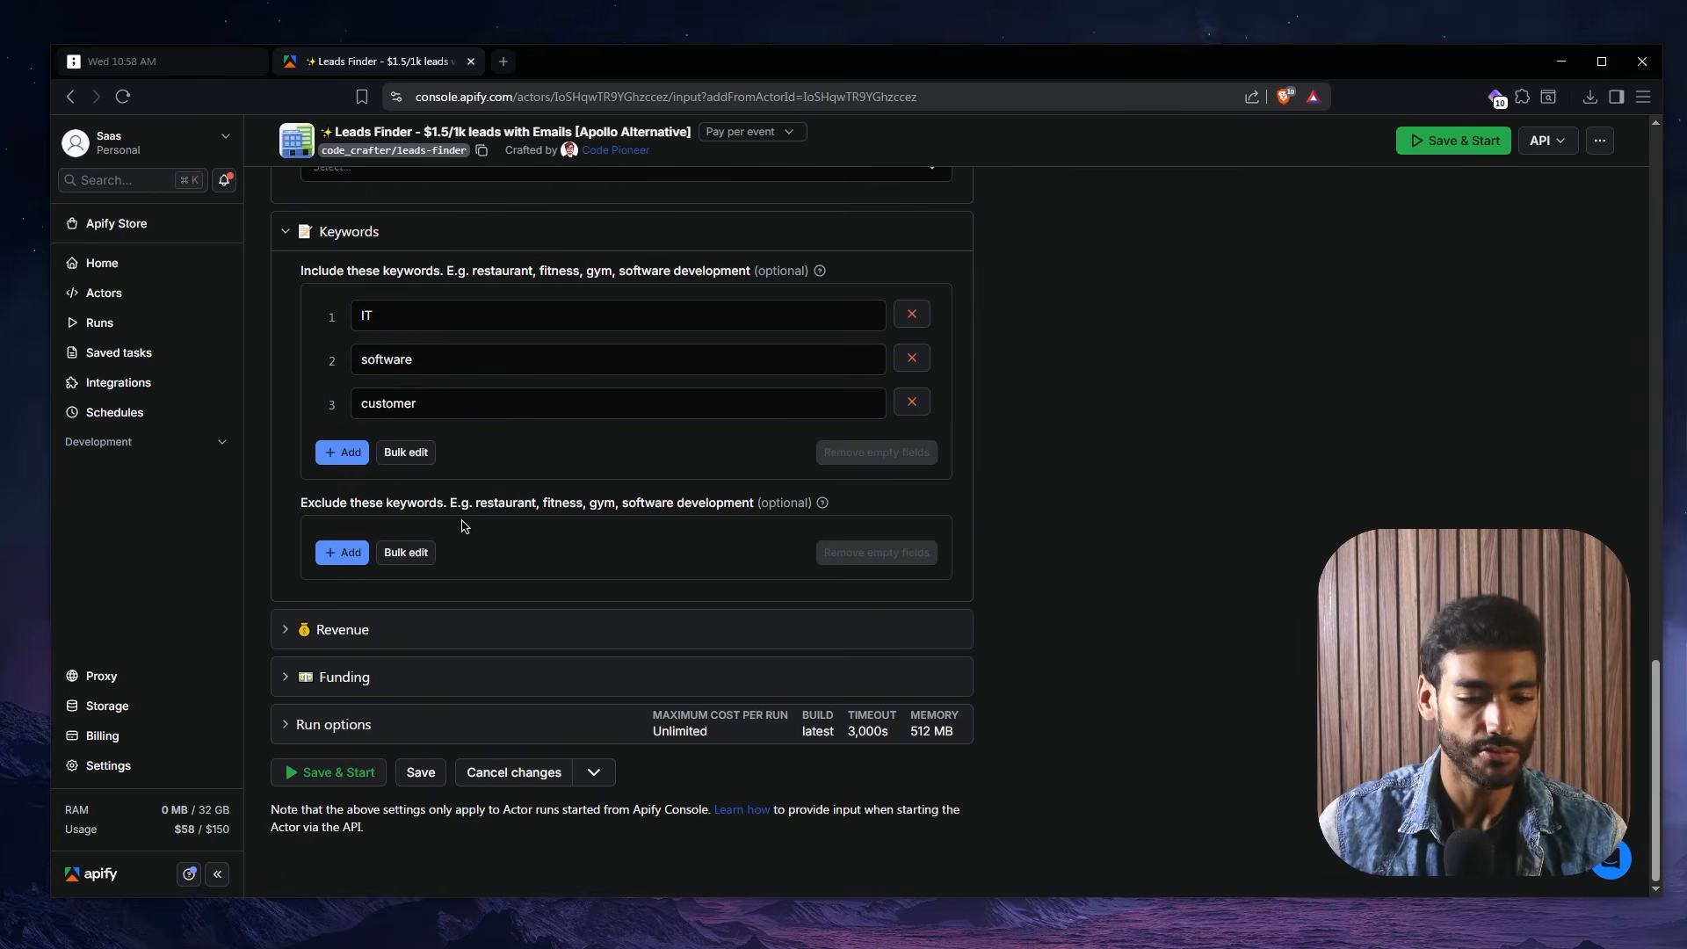
{"action": "left_click", "coordinate": [400, 630]}
{"action": "scroll", "coordinate": [400, 630], "scroll_direction": "down", "scroll_amount": 2}
{"action": "left_click", "coordinate": [359, 549]}
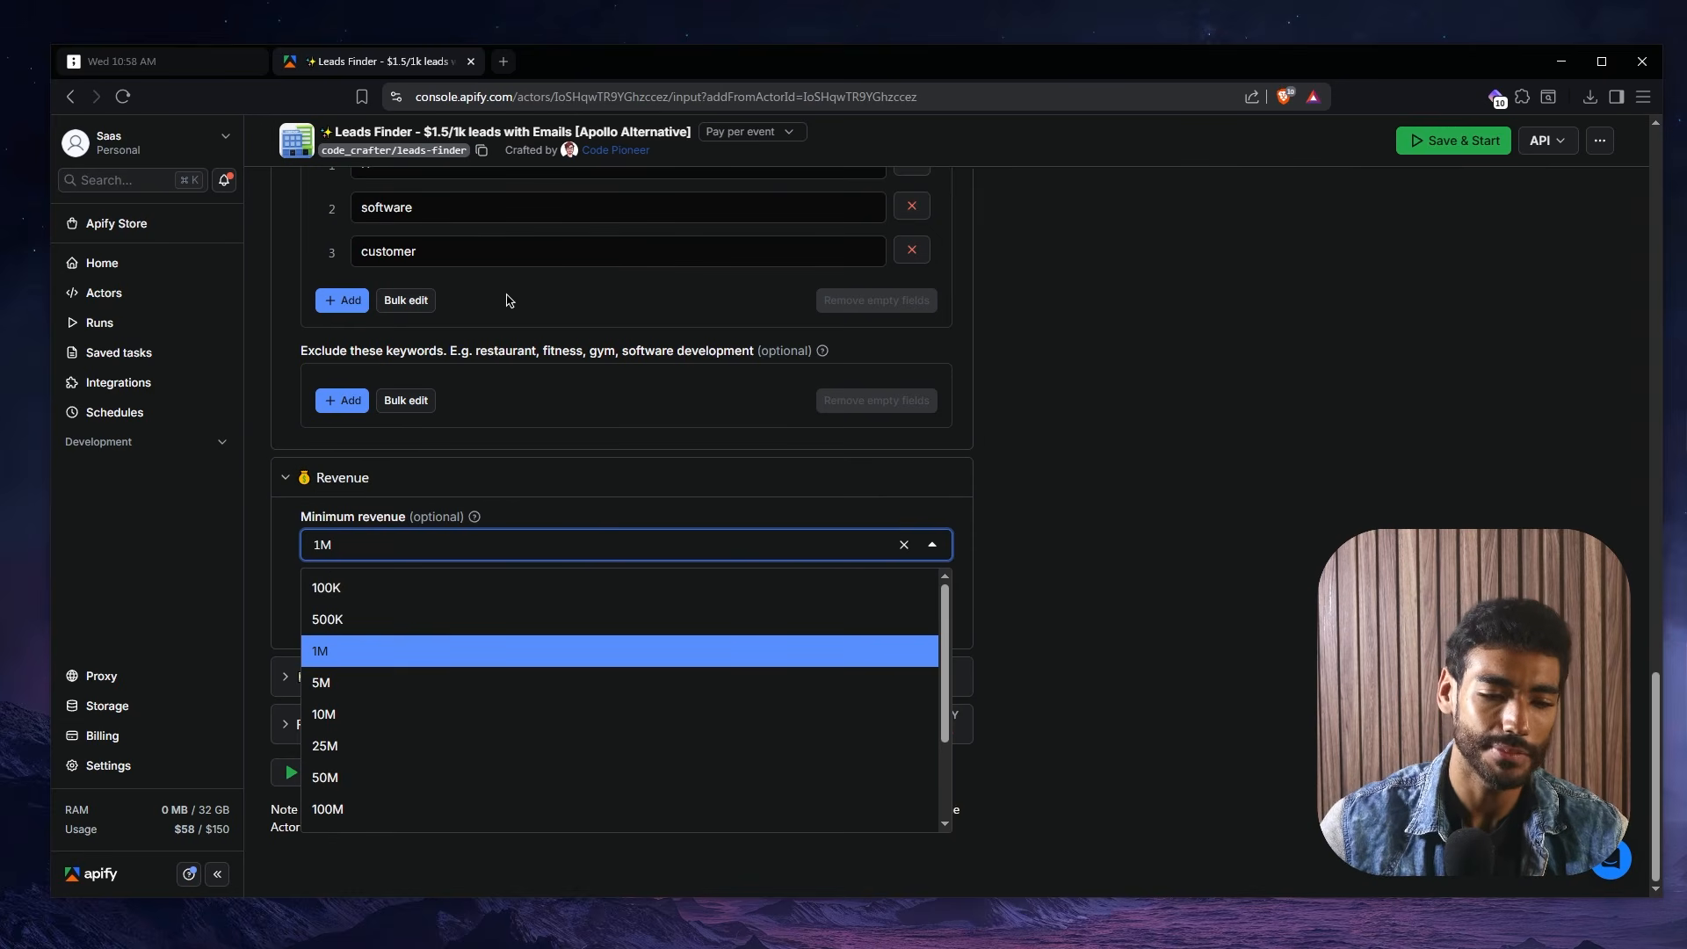
{"action": "left_click", "coordinate": [1137, 482]}
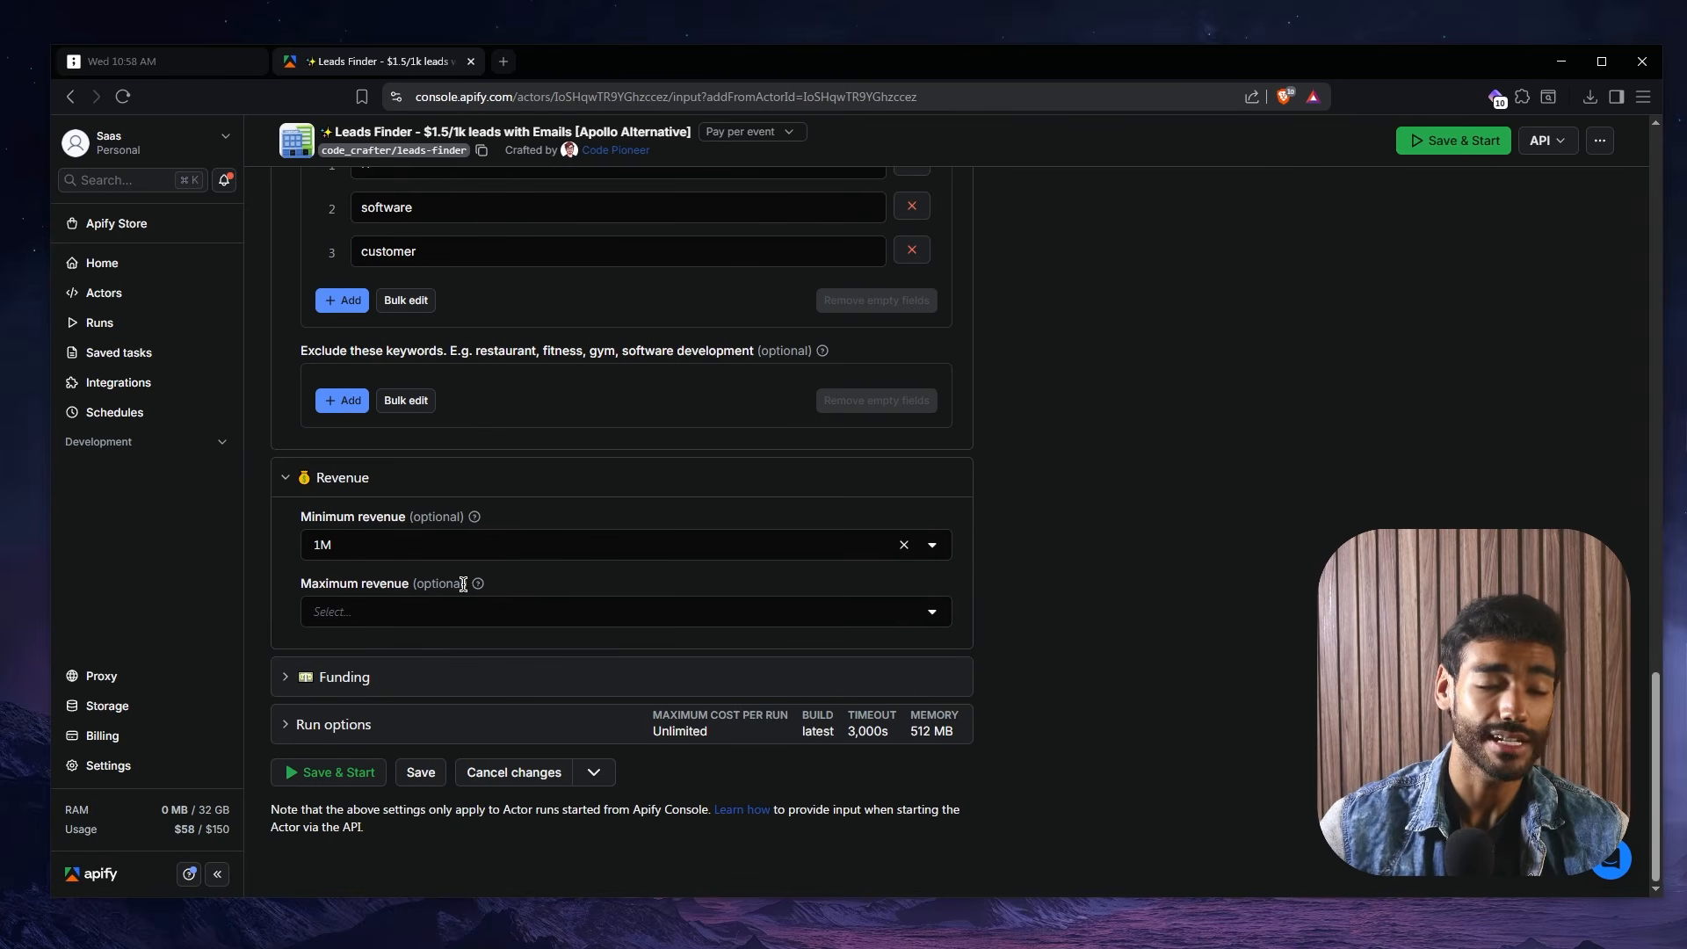
Expand the Funding filter and check the available funding rounds without selecting any
{"action": "left_click", "coordinate": [373, 678]}
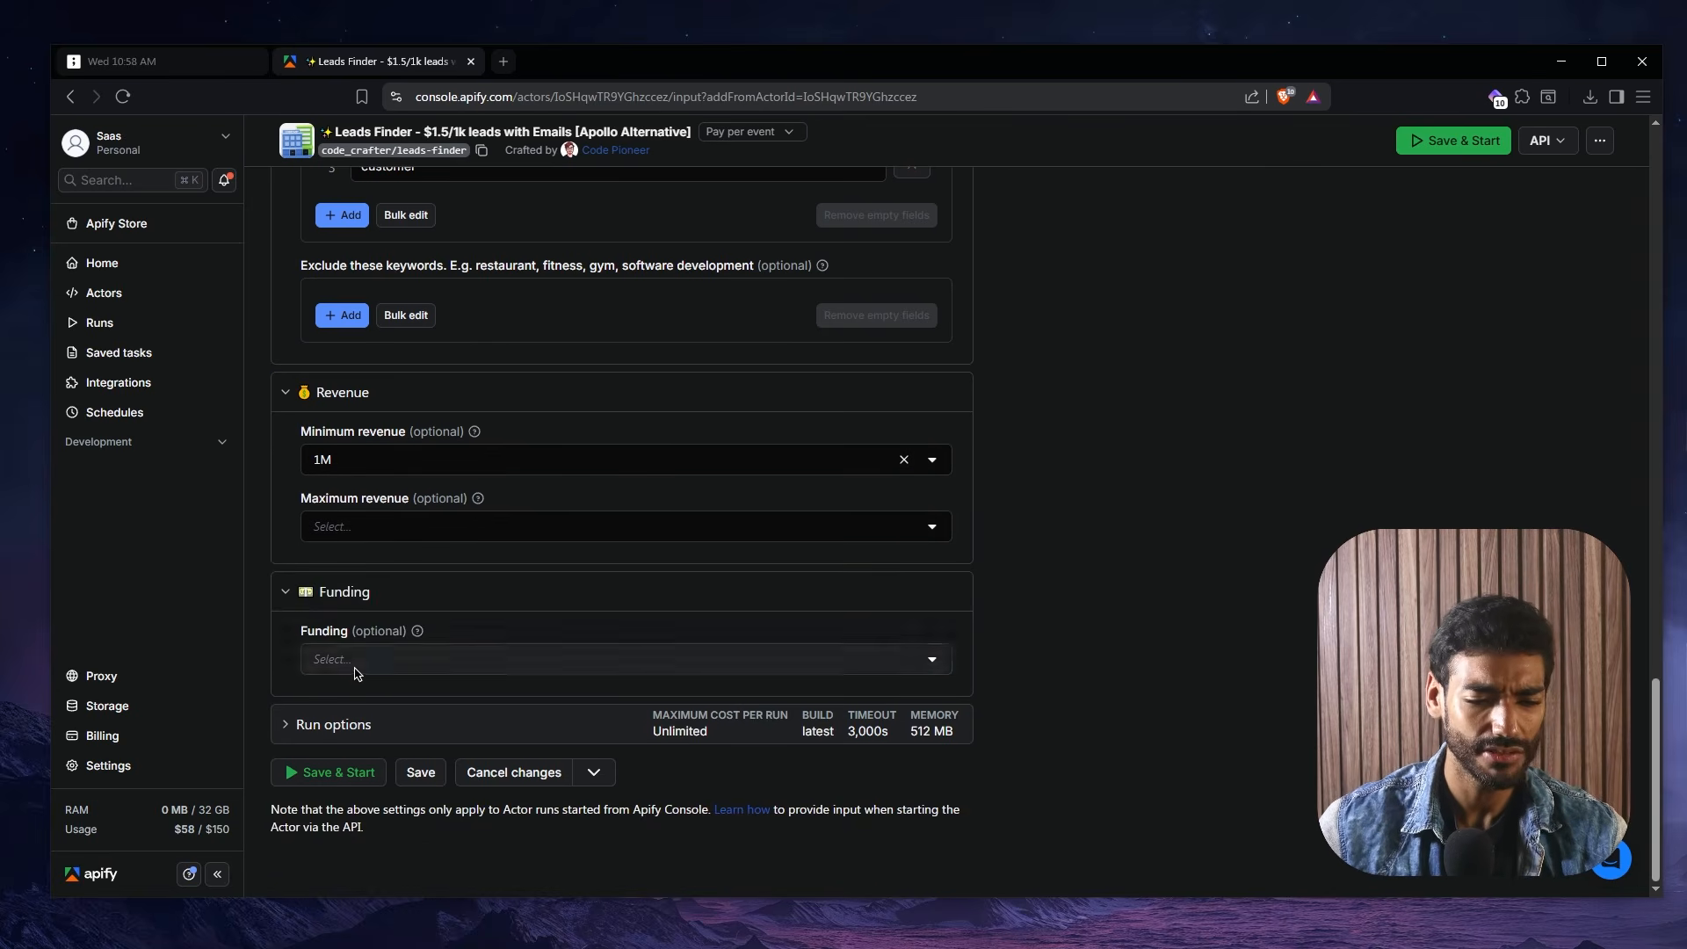
{"action": "left_click", "coordinate": [355, 670]}
{"action": "left_click", "coordinate": [355, 674]}
{"action": "left_click", "coordinate": [396, 612]}
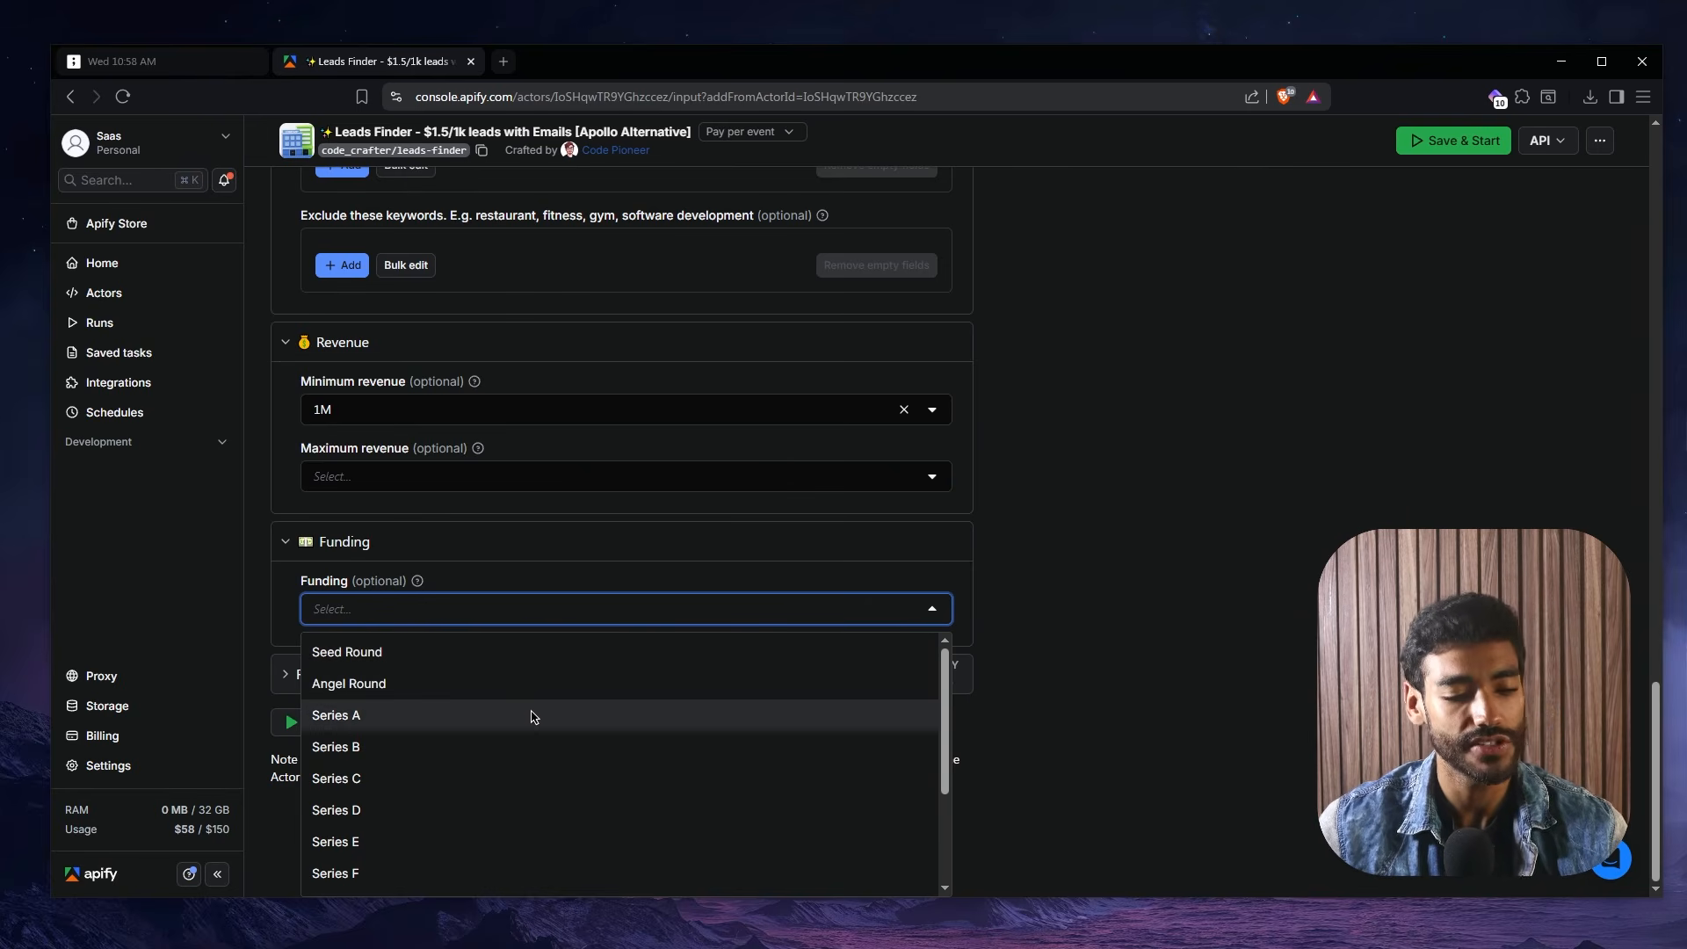
{"action": "left_click", "coordinate": [1132, 662]}
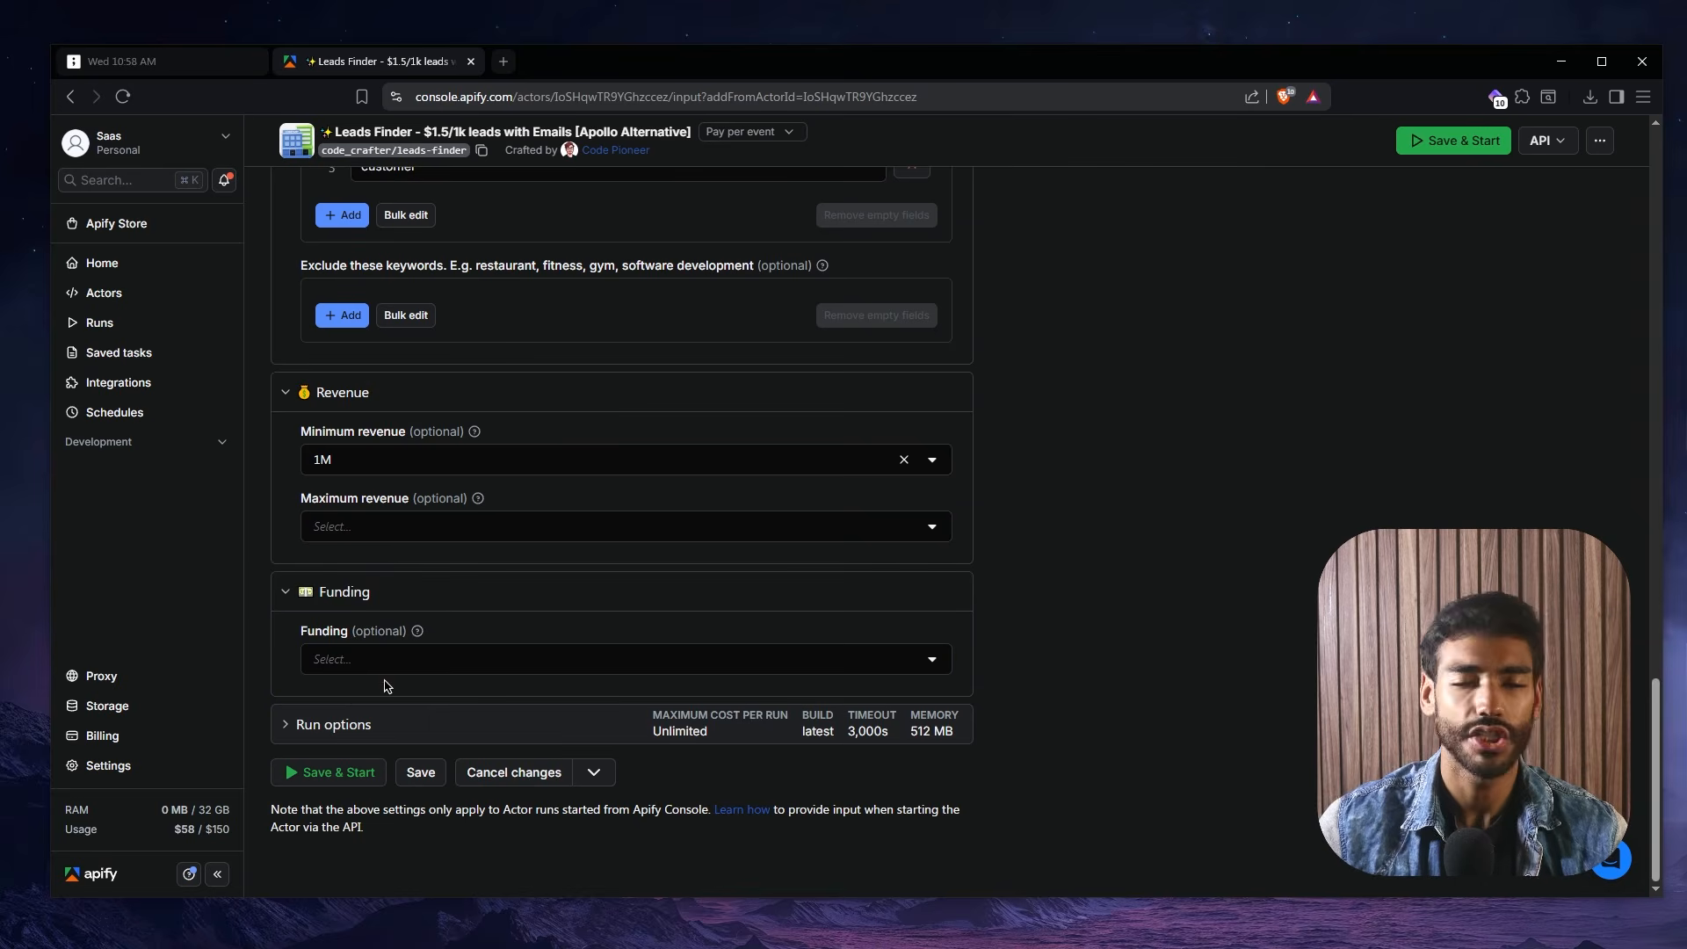
{"action": "scroll", "coordinate": [591, 695], "scroll_direction": "up", "scroll_amount": 10}
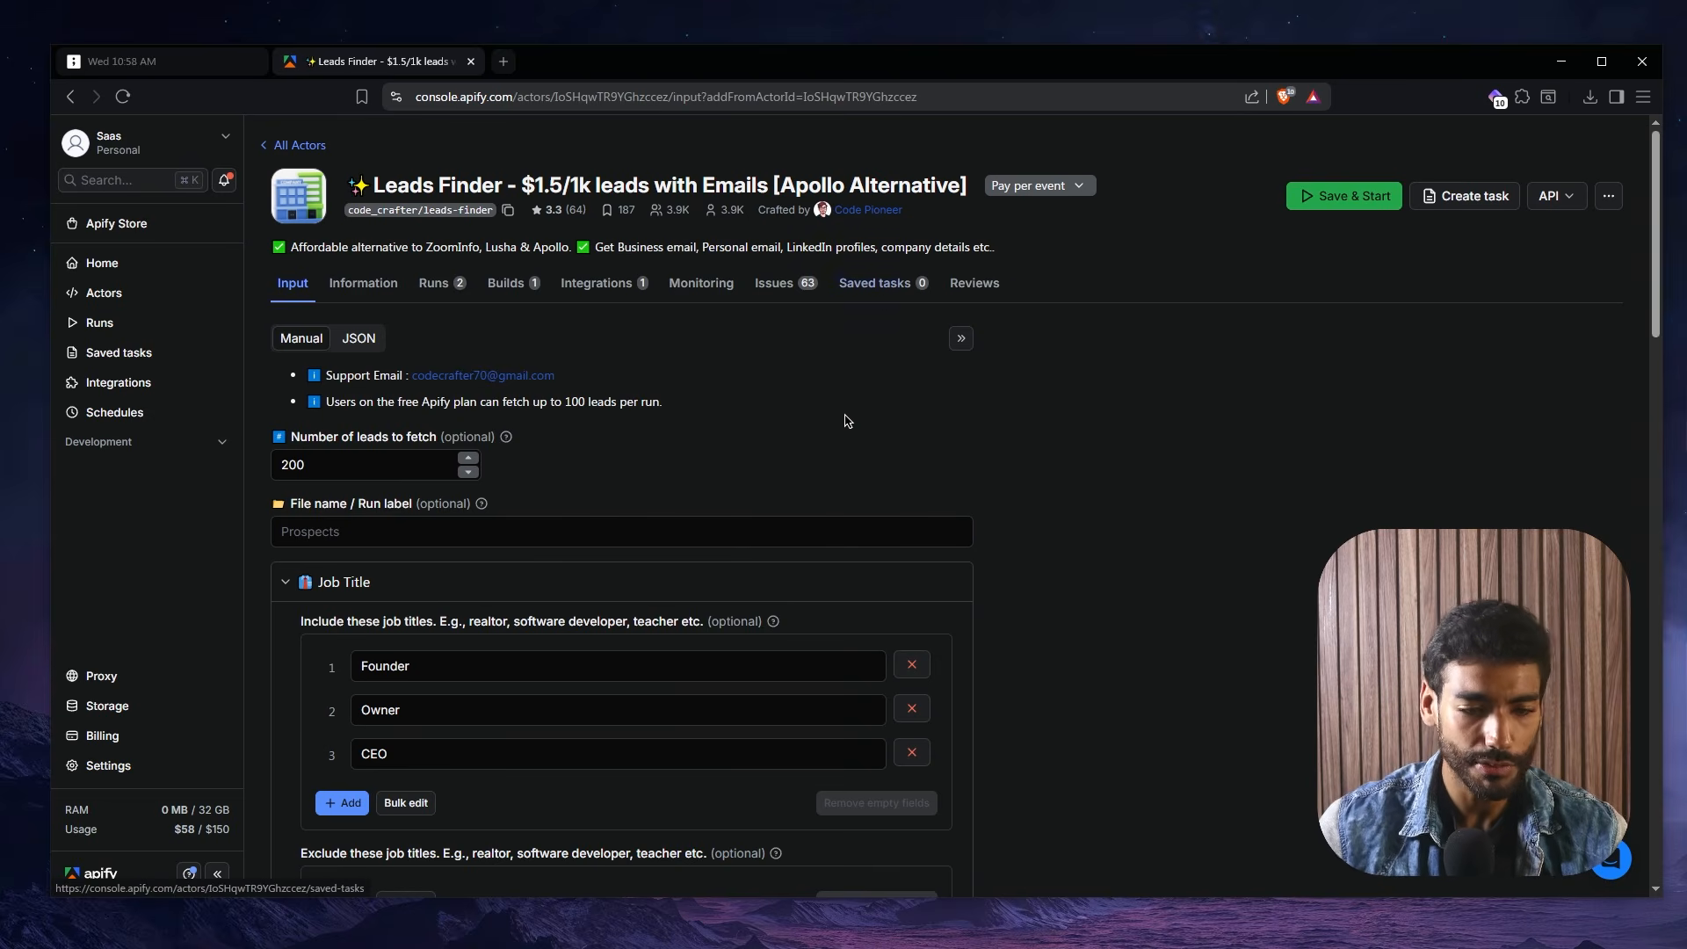
{"action": "scroll", "coordinate": [826, 435], "scroll_direction": "down", "scroll_amount": 4}
{"action": "scroll", "coordinate": [771, 402], "scroll_direction": "up", "scroll_amount": 4}
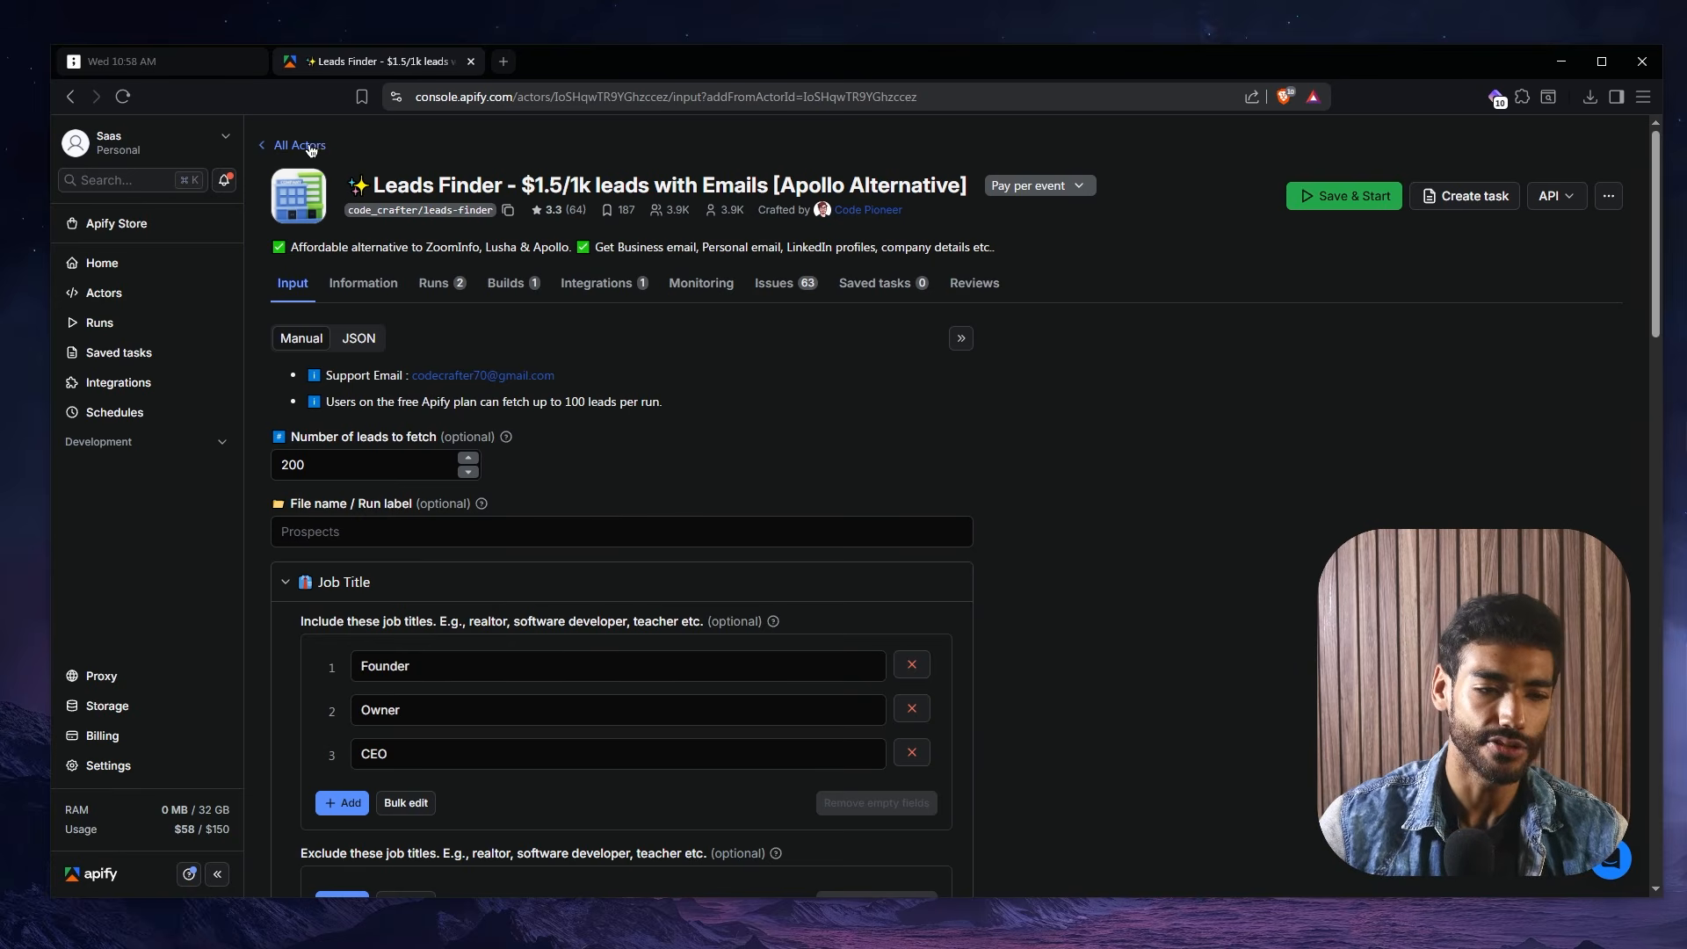
Switch to the tldraw whiteboard and handwrite "start from the end" in a blank area below the existing notes
{"action": "left_click", "coordinate": [123, 61]}
{"action": "scroll", "coordinate": [584, 290], "scroll_direction": "down", "scroll_amount": 5}
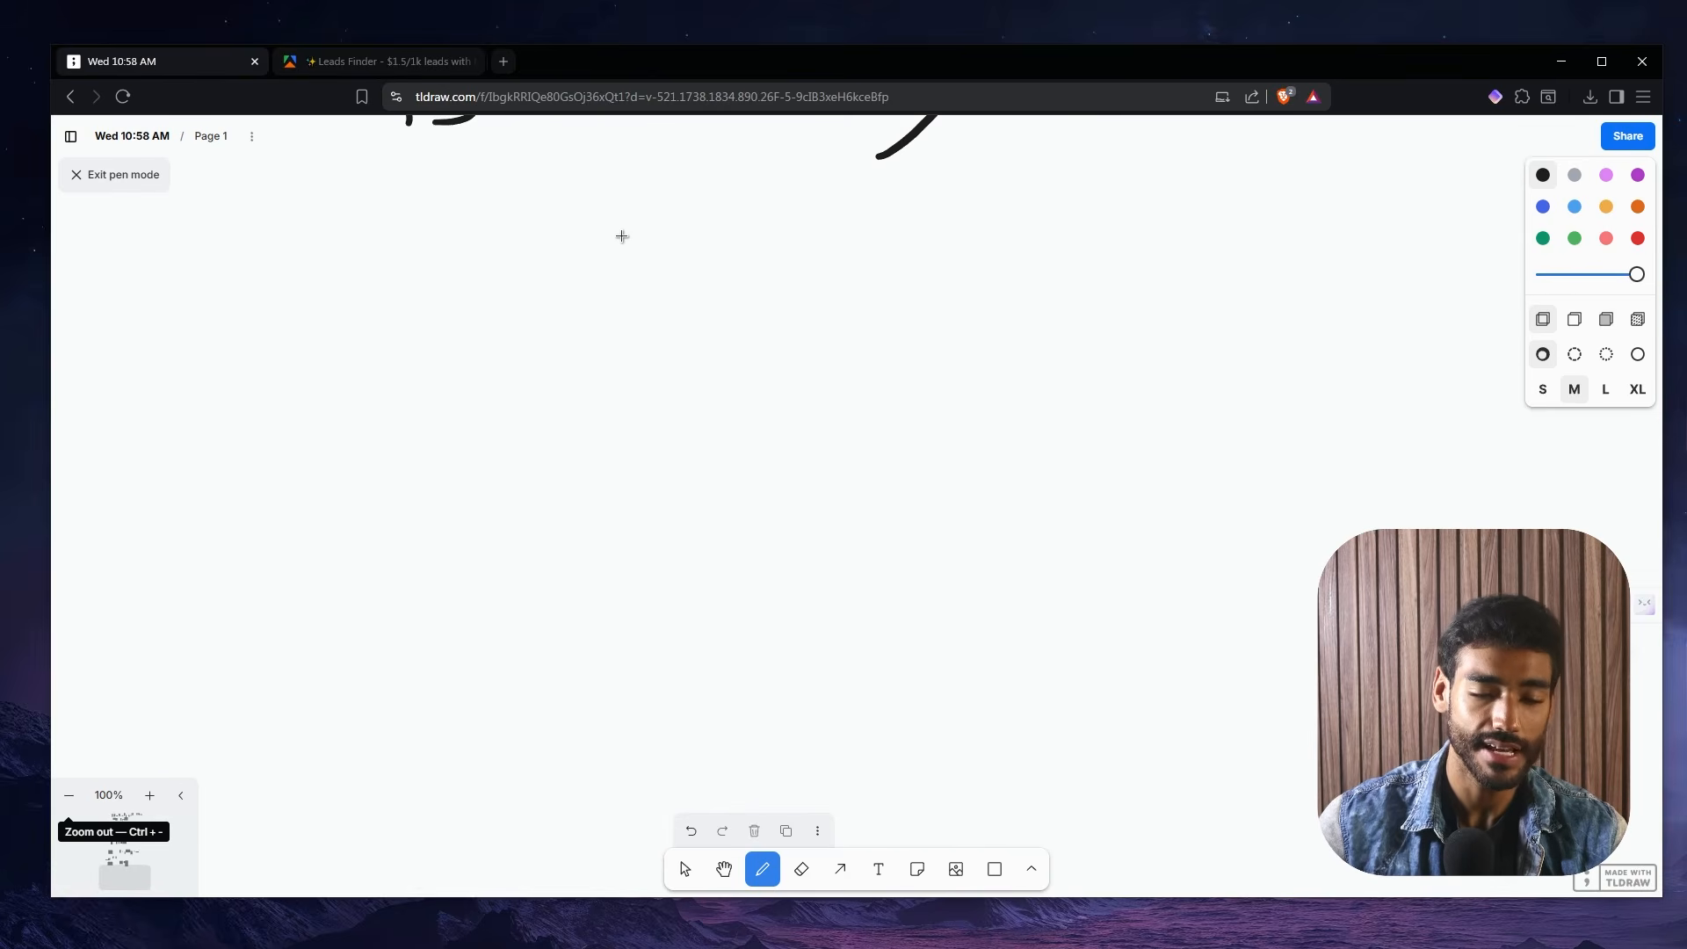
{"action": "left_click_drag", "start_coordinate": [515, 413], "coordinate": [530, 479]}
{"action": "mouse_move", "coordinate": [608, 400]}
{"action": "left_mouse_down"}
{"action": "mouse_move", "coordinate": [606, 457]}
{"action": "mouse_move", "coordinate": [632, 433]}
{"action": "left_mouse_up"}
{"action": "left_click_drag", "start_coordinate": [658, 434], "coordinate": [672, 452]}
{"action": "left_click", "coordinate": [662, 421]}
{"action": "mouse_move", "coordinate": [682, 366]}
{"action": "left_mouse_down"}
{"action": "mouse_move", "coordinate": [684, 457]}
{"action": "mouse_move", "coordinate": [708, 417]}
{"action": "left_mouse_up"}
{"action": "mouse_move", "coordinate": [732, 351]}
{"action": "left_mouse_down"}
{"action": "mouse_move", "coordinate": [710, 488]}
{"action": "mouse_move", "coordinate": [773, 421]}
{"action": "mouse_move", "coordinate": [846, 432]}
{"action": "left_mouse_up"}
{"action": "left_click_drag", "start_coordinate": [927, 373], "coordinate": [923, 438]}
{"action": "left_click_drag", "start_coordinate": [889, 395], "coordinate": [918, 403]}
{"action": "mouse_move", "coordinate": [953, 365]}
{"action": "left_mouse_down"}
{"action": "mouse_move", "coordinate": [949, 400]}
{"action": "mouse_move", "coordinate": [973, 424]}
{"action": "mouse_move", "coordinate": [1009, 420]}
{"action": "left_mouse_up"}
{"action": "left_click_drag", "start_coordinate": [1067, 400], "coordinate": [1105, 411]}
{"action": "mouse_move", "coordinate": [1124, 400]}
{"action": "left_mouse_down"}
{"action": "mouse_move", "coordinate": [1163, 415]}
{"action": "mouse_move", "coordinate": [1179, 383]}
{"action": "left_mouse_up"}
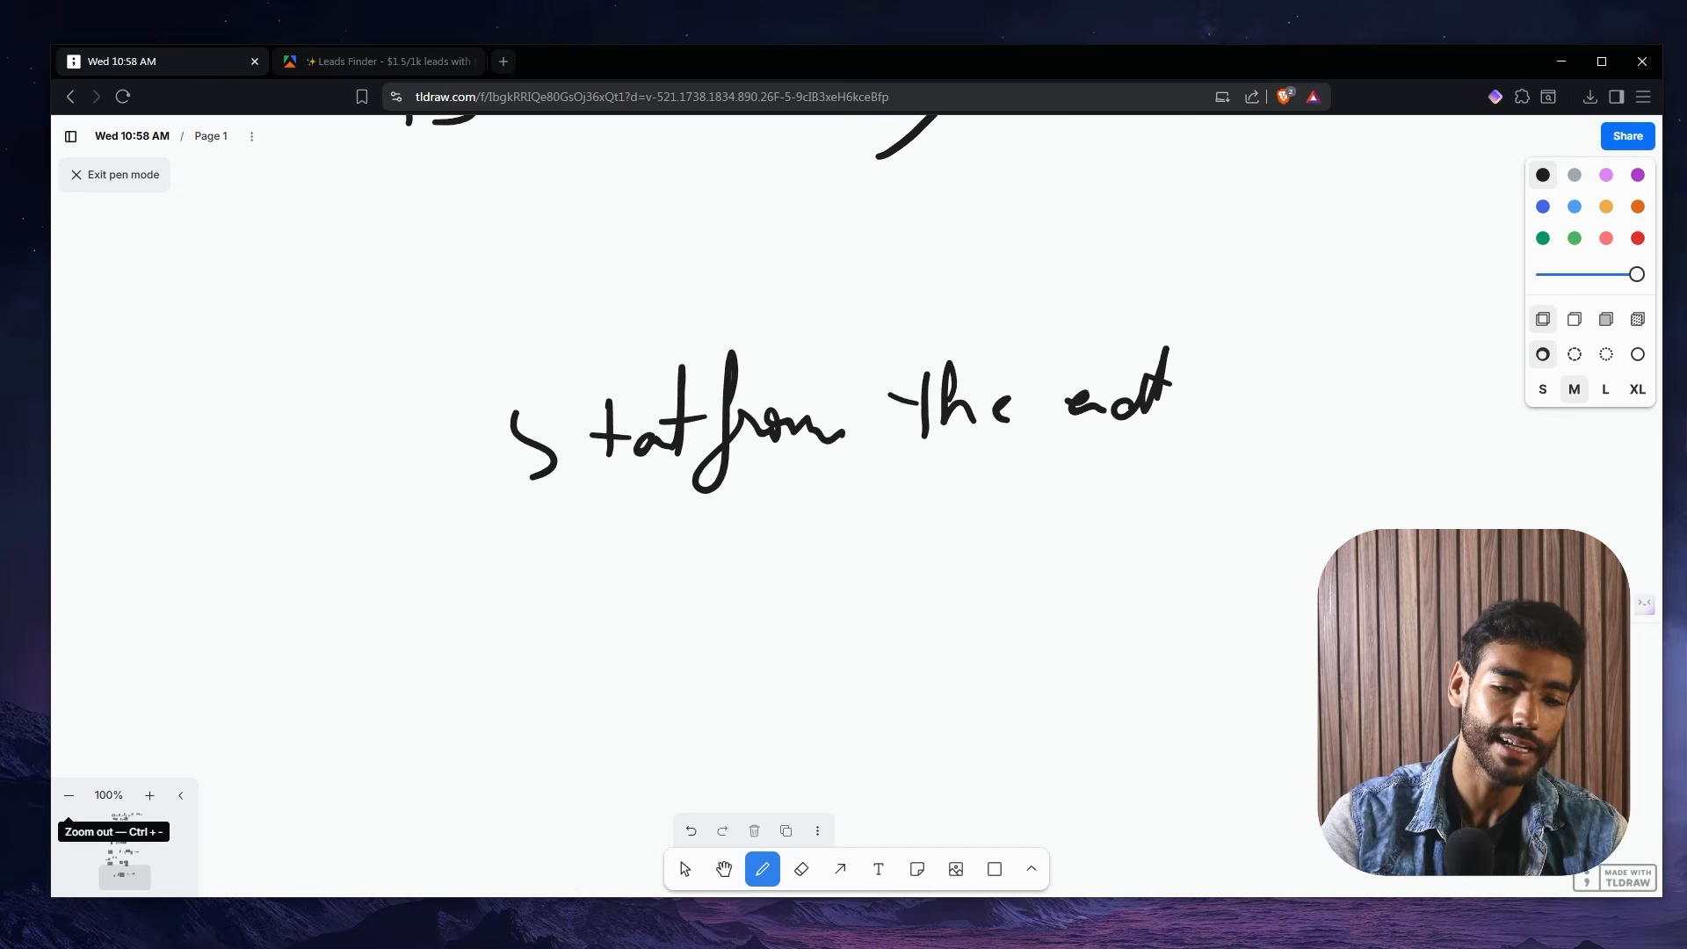
Return to Apify, save and start the Leads Finder actor, and inspect the run's log and duration
{"action": "left_click", "coordinate": [387, 62]}
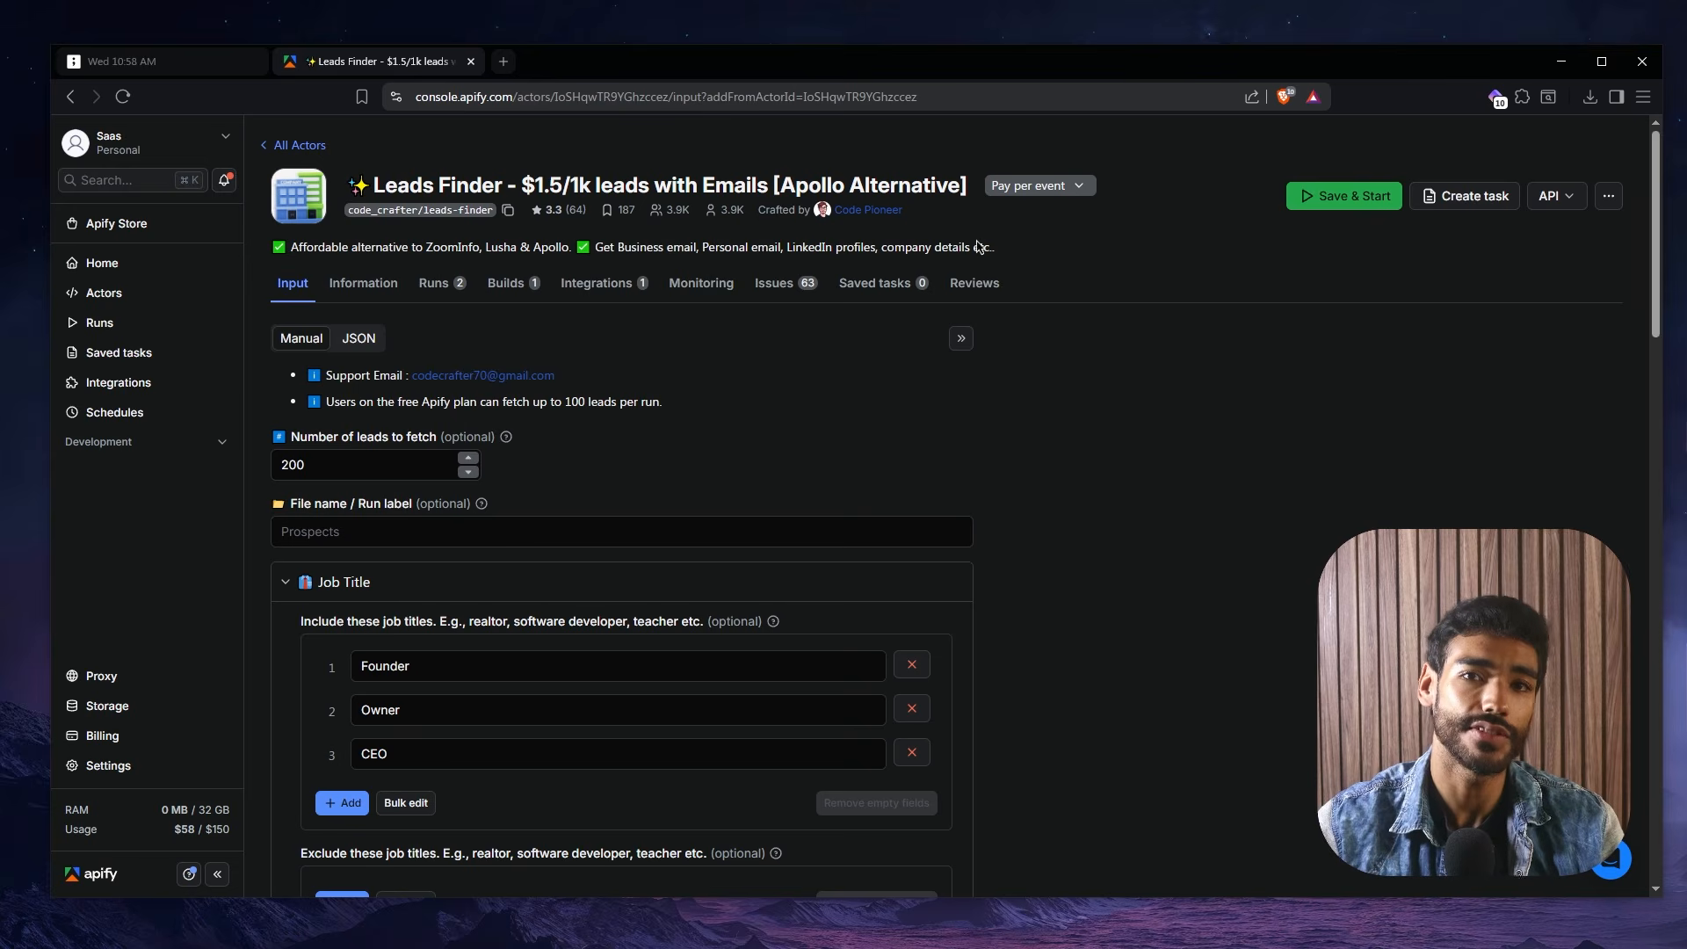
{"action": "left_click", "coordinate": [1324, 209]}
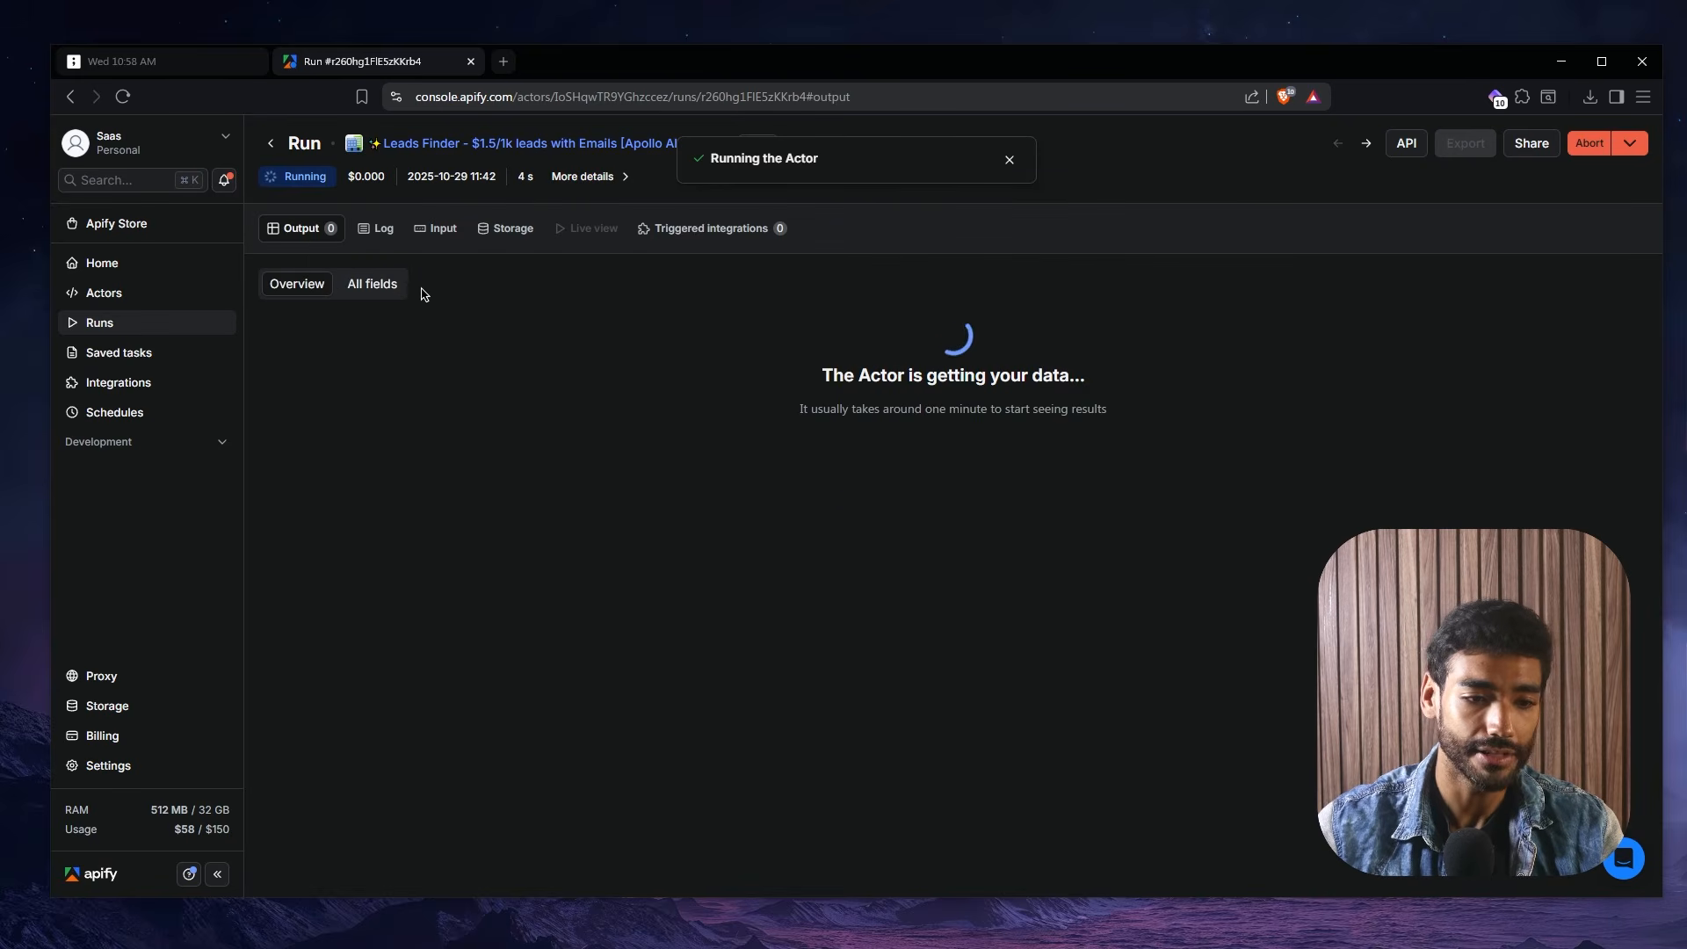
{"action": "left_click", "coordinate": [378, 229]}
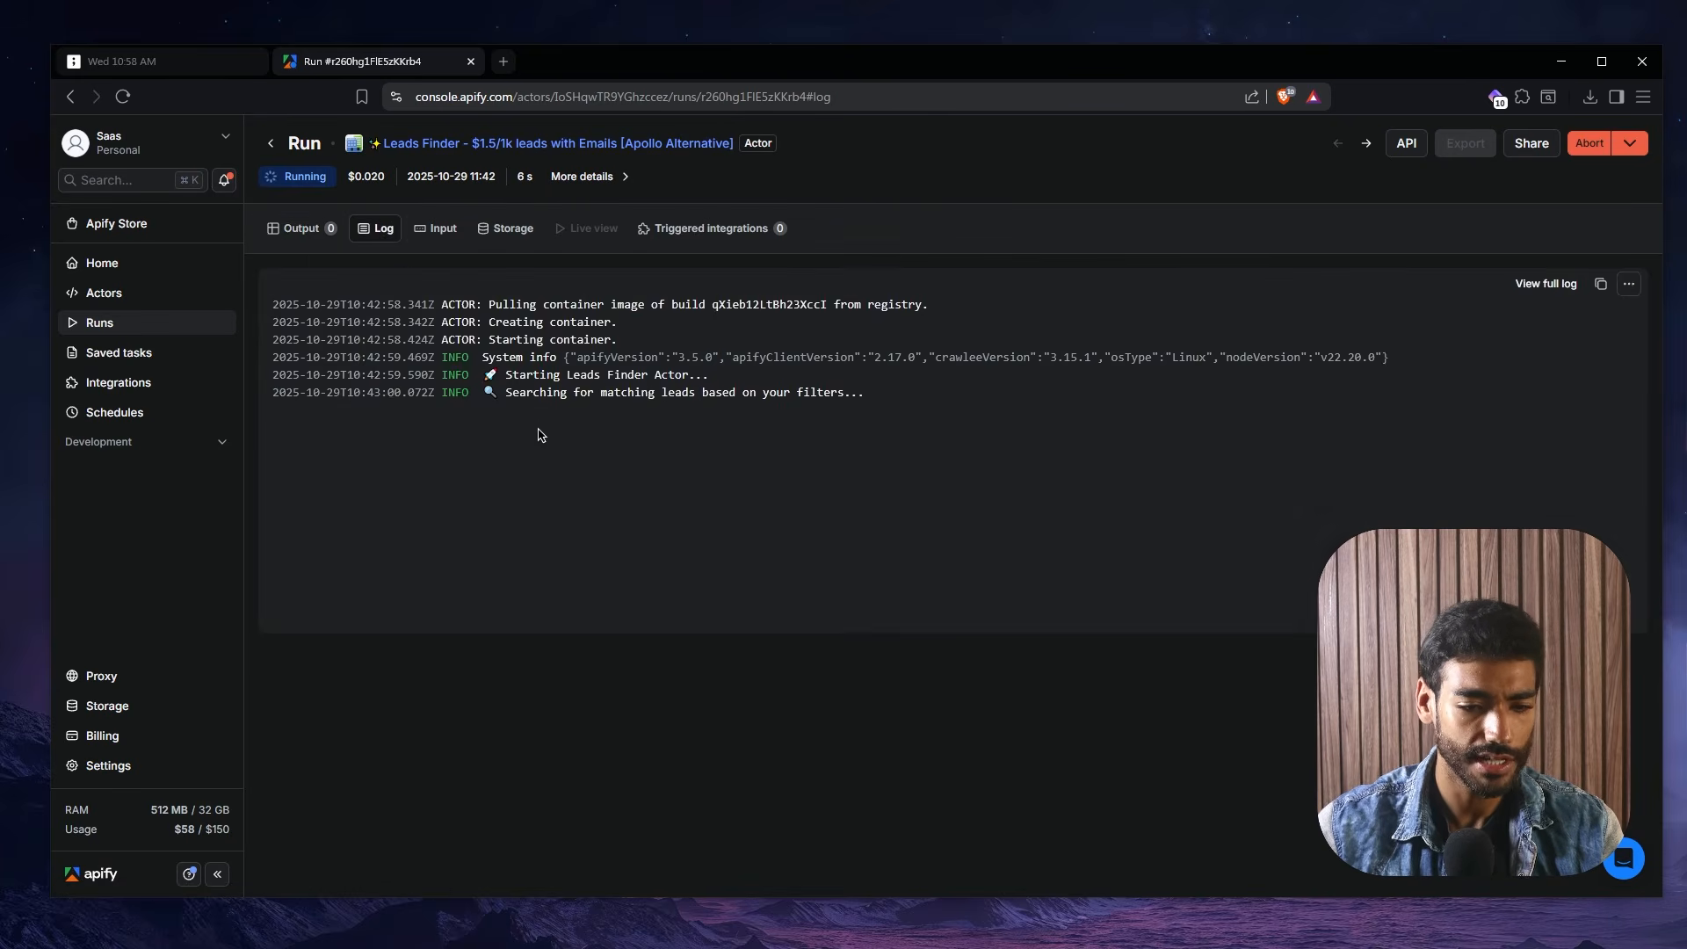
{"action": "left_click_drag", "start_coordinate": [517, 376], "coordinate": [703, 397]}
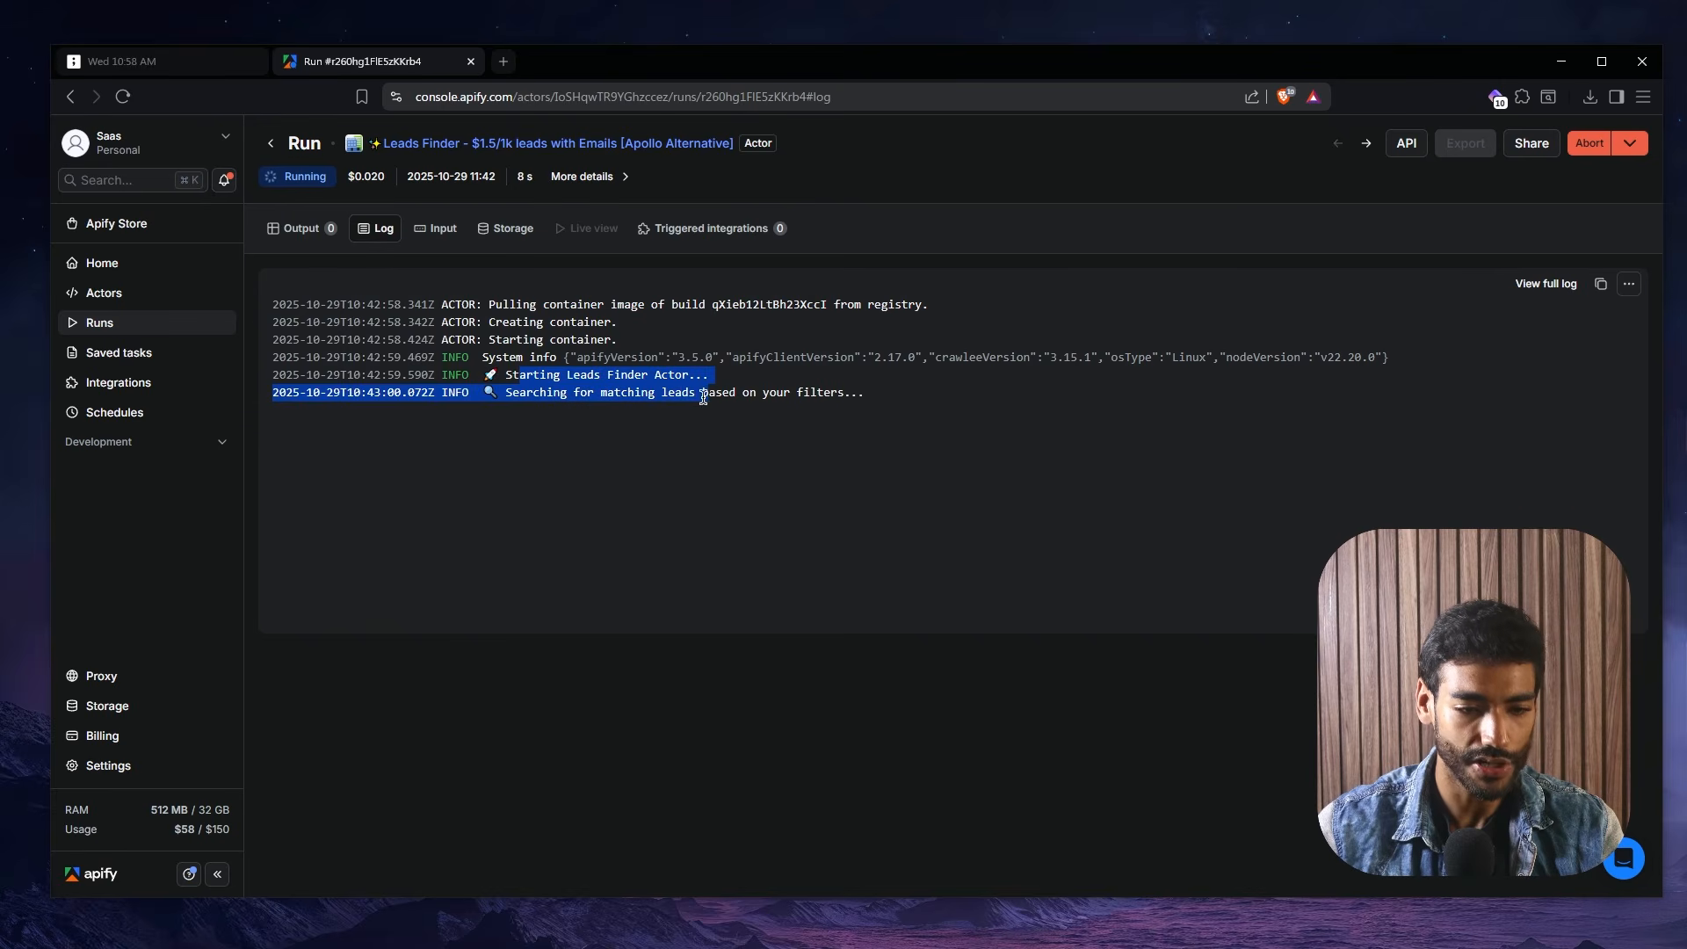
{"action": "left_click", "coordinate": [646, 413]}
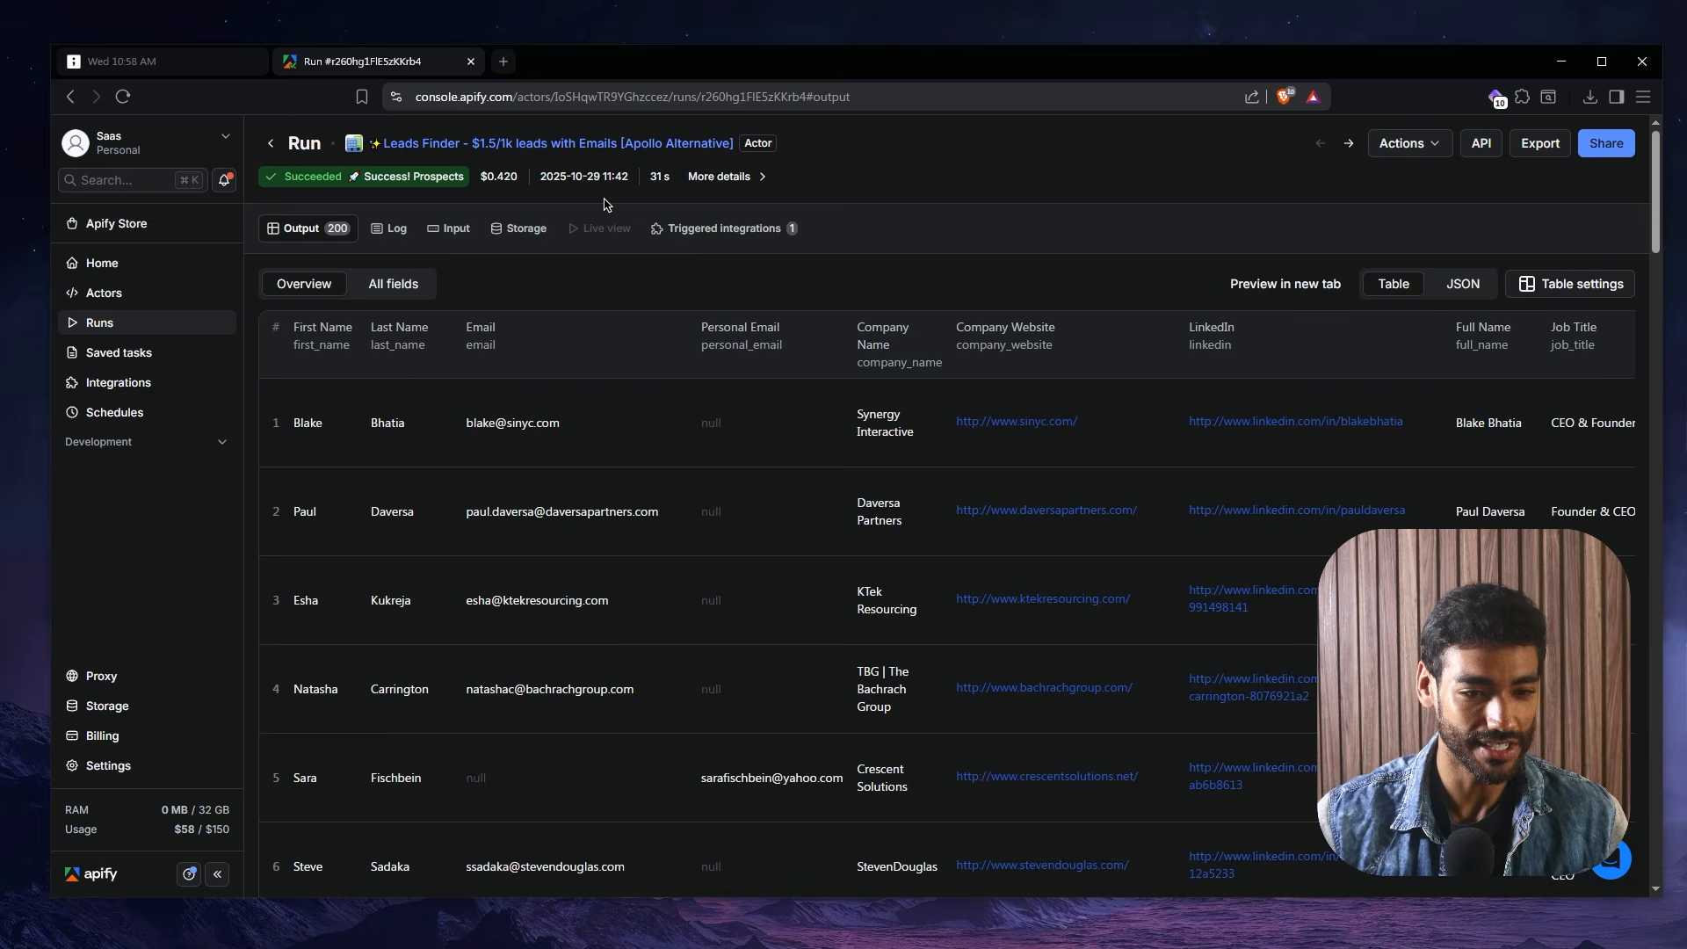
{"action": "left_click_drag", "start_coordinate": [651, 177], "coordinate": [669, 185]}
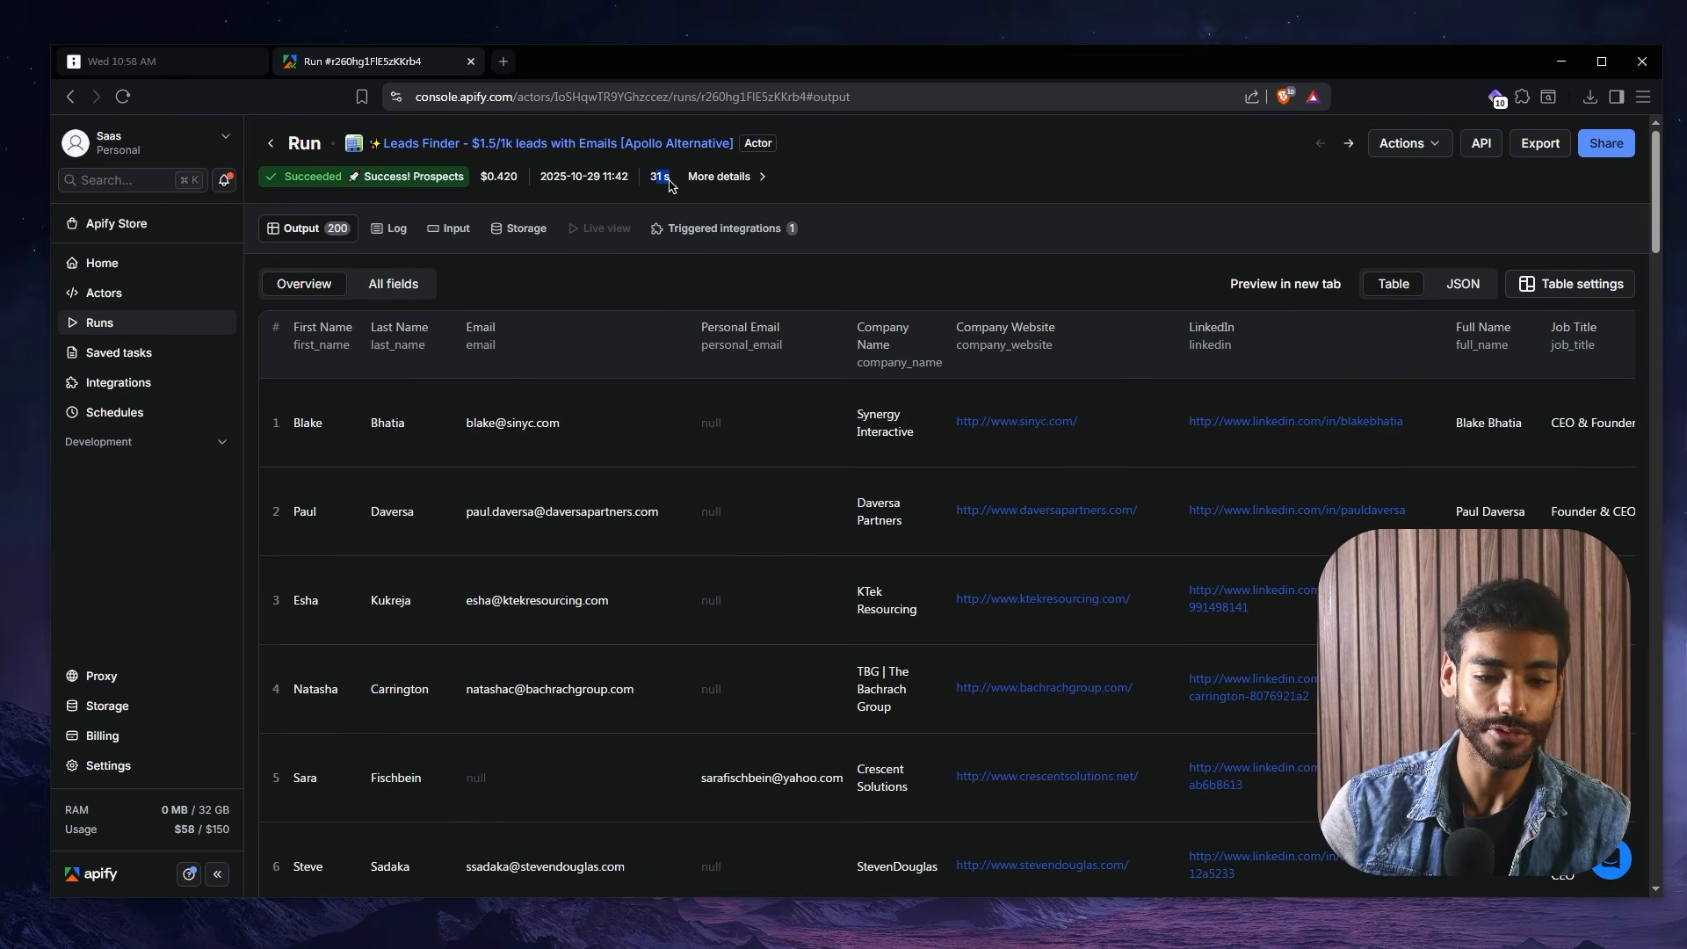
Open Make in a new browser tab and start a new scenario
{"action": "key", "text": "ctrl+t"}
{"action": "type", "text": "make"}
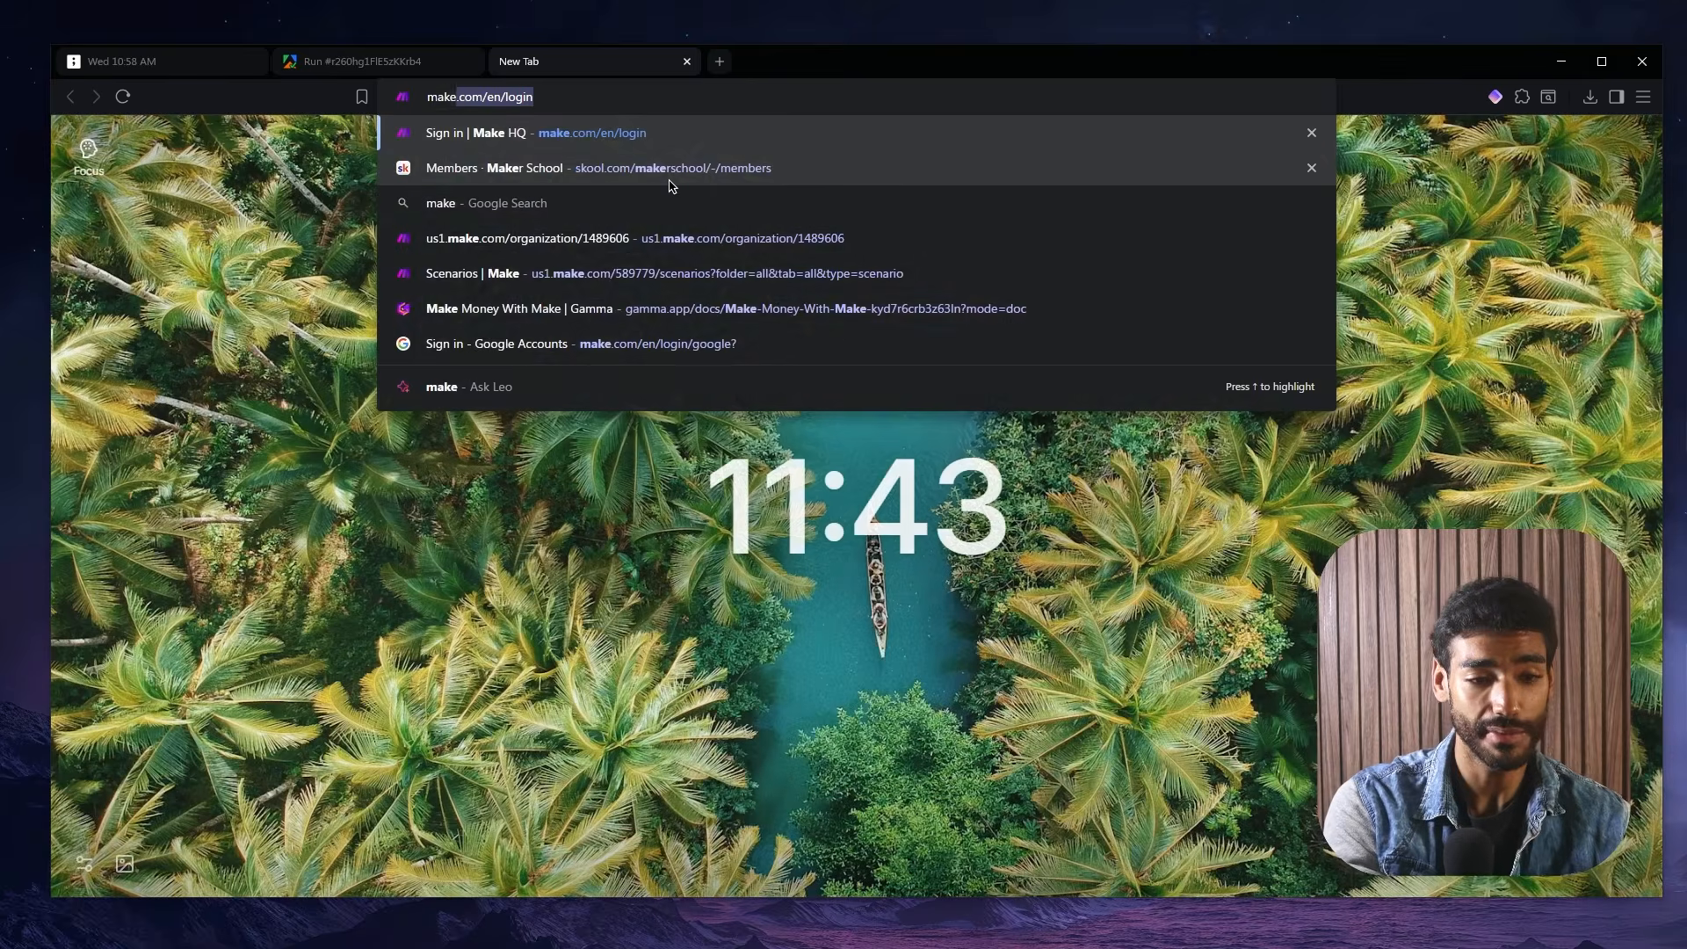
{"action": "key", "text": "Return"}
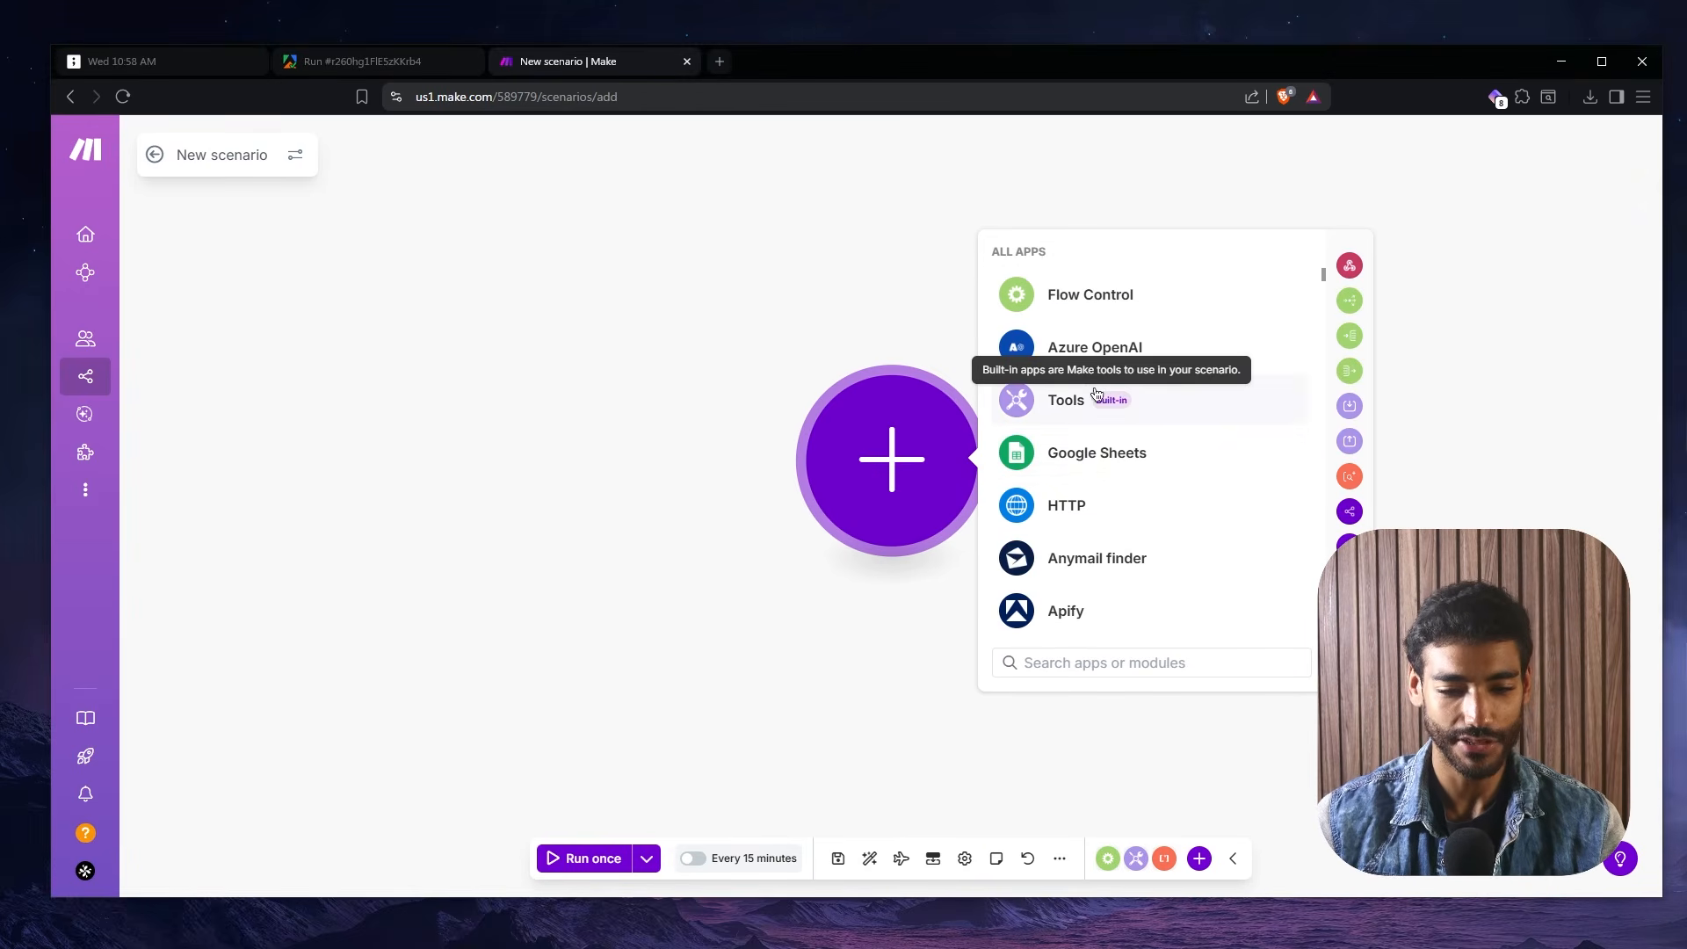
Find Apify among the scenario apps and add its Get Dataset Items module as the first module
{"action": "left_click", "coordinate": [1089, 661]}
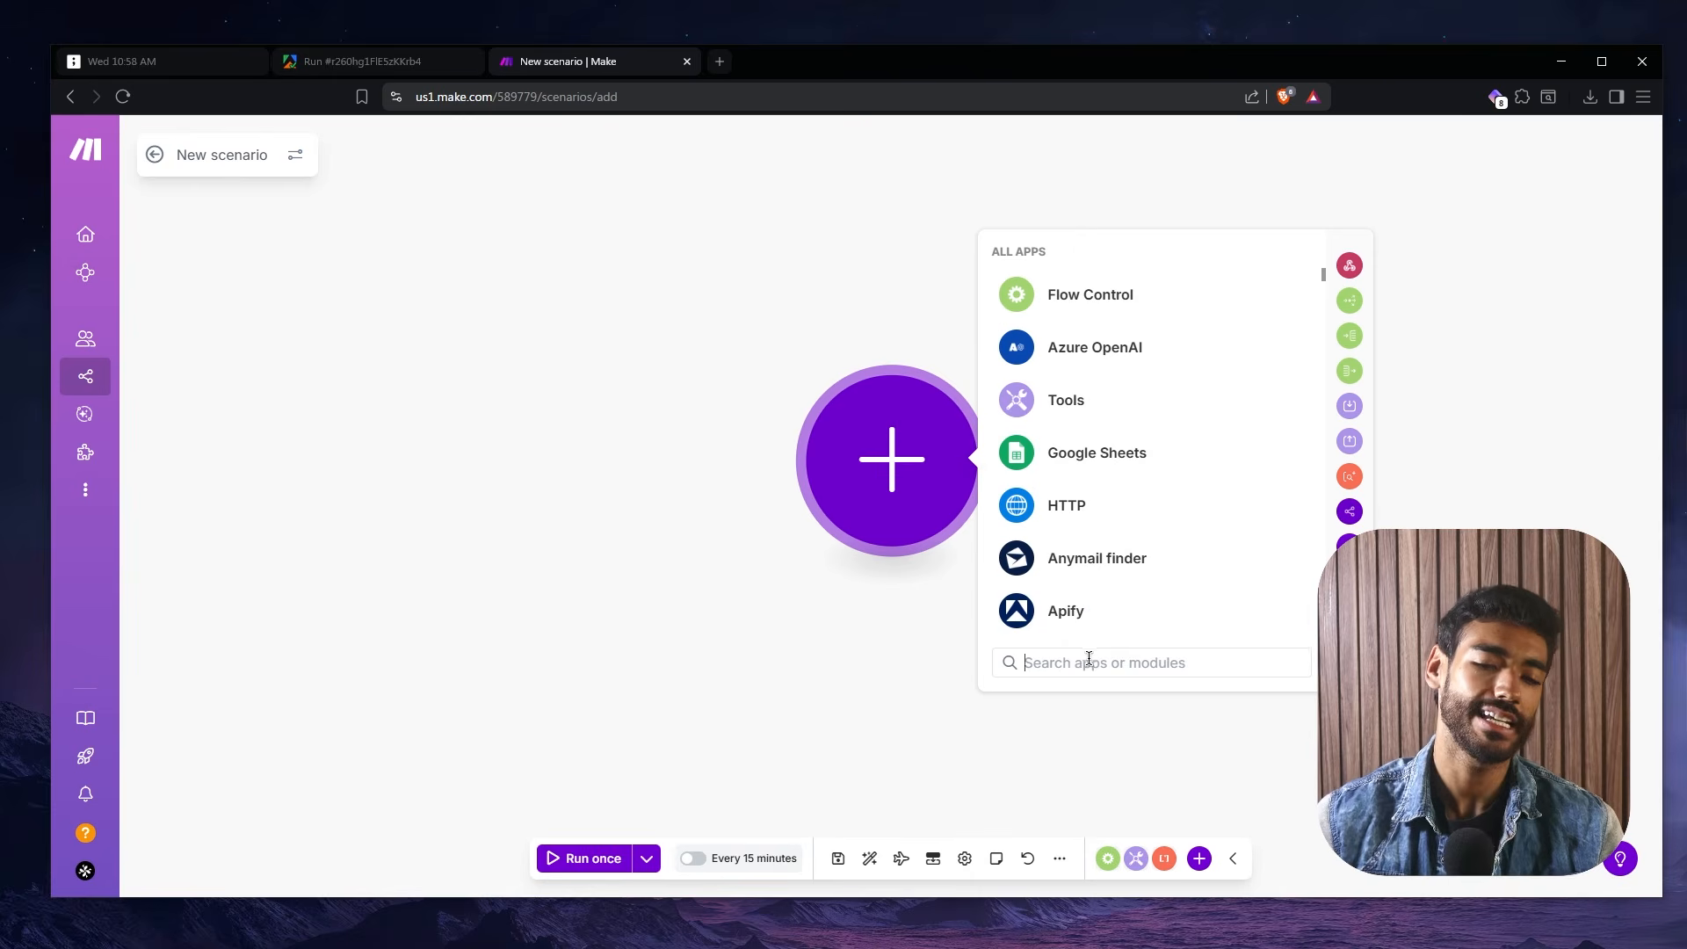
{"action": "left_click", "coordinate": [1064, 620]}
{"action": "left_click", "coordinate": [1033, 258]}
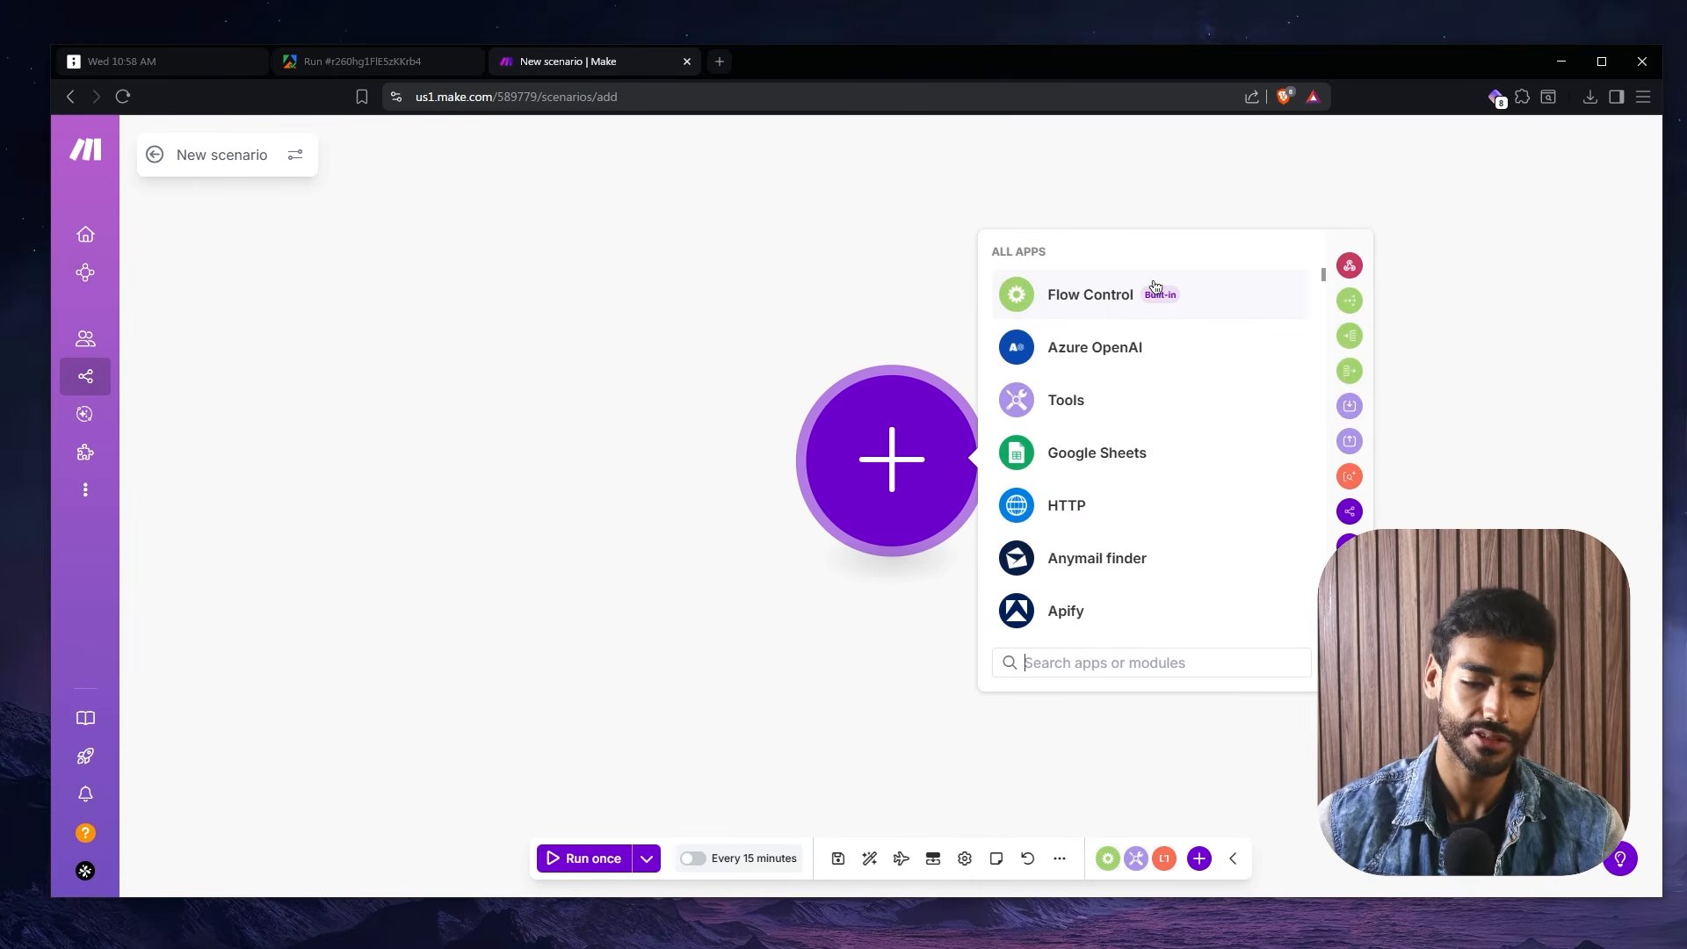
{"action": "type", "text": "apify"}
{"action": "left_click", "coordinate": [1154, 285]}
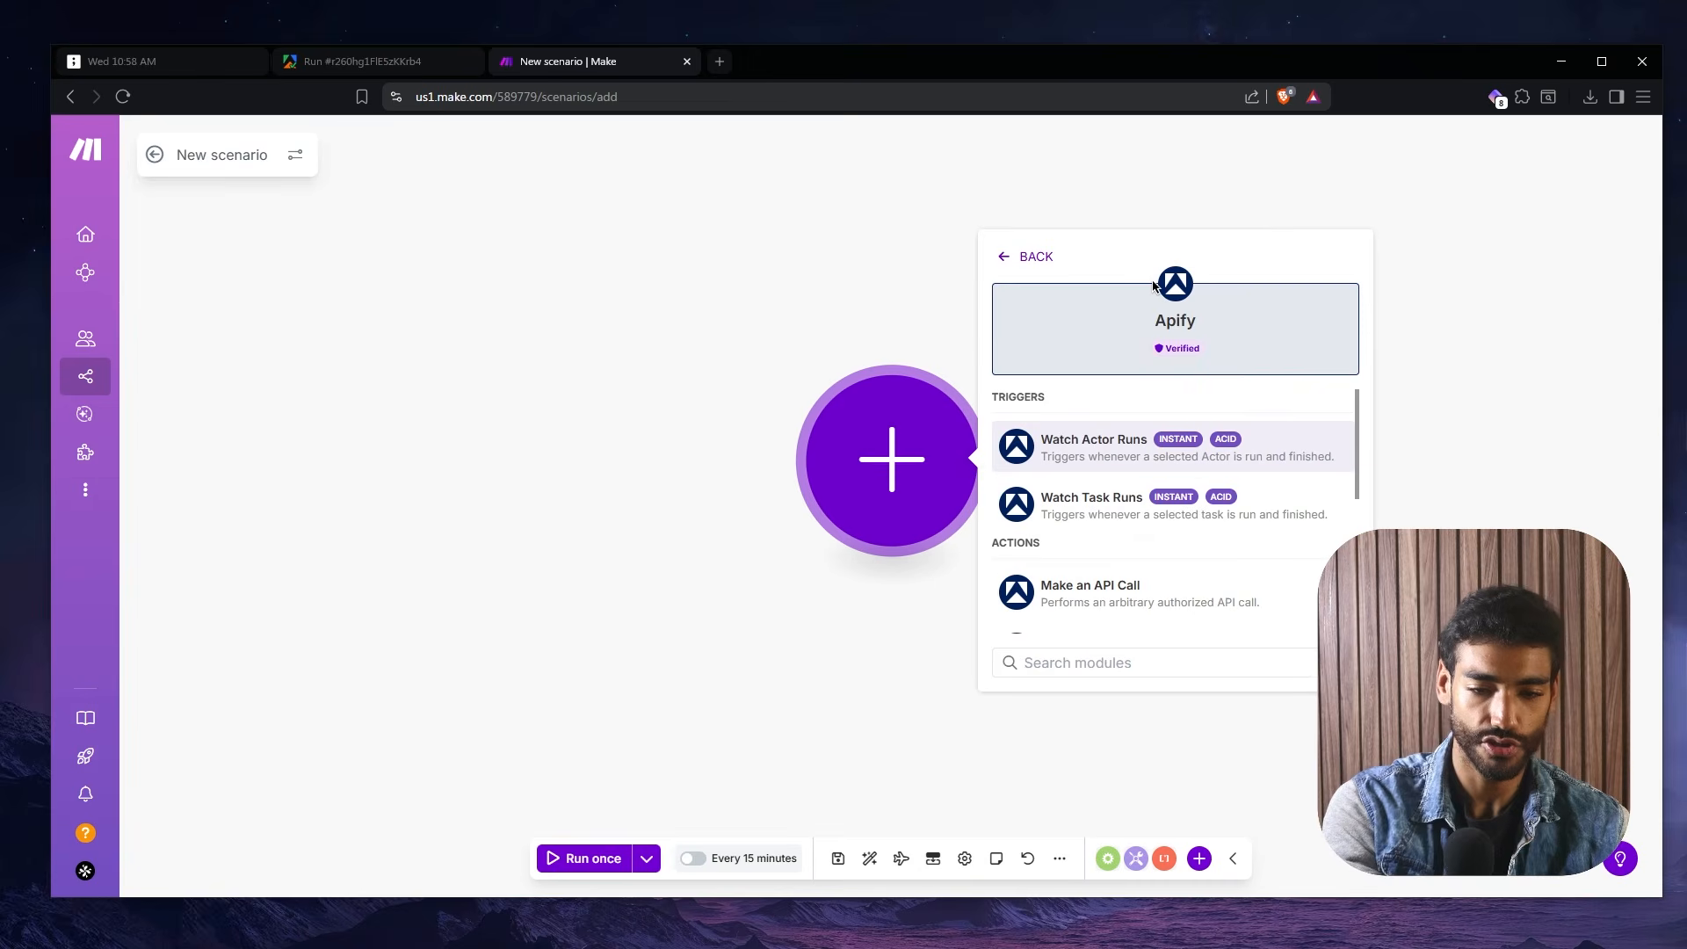
{"action": "type", "text": "ge"}
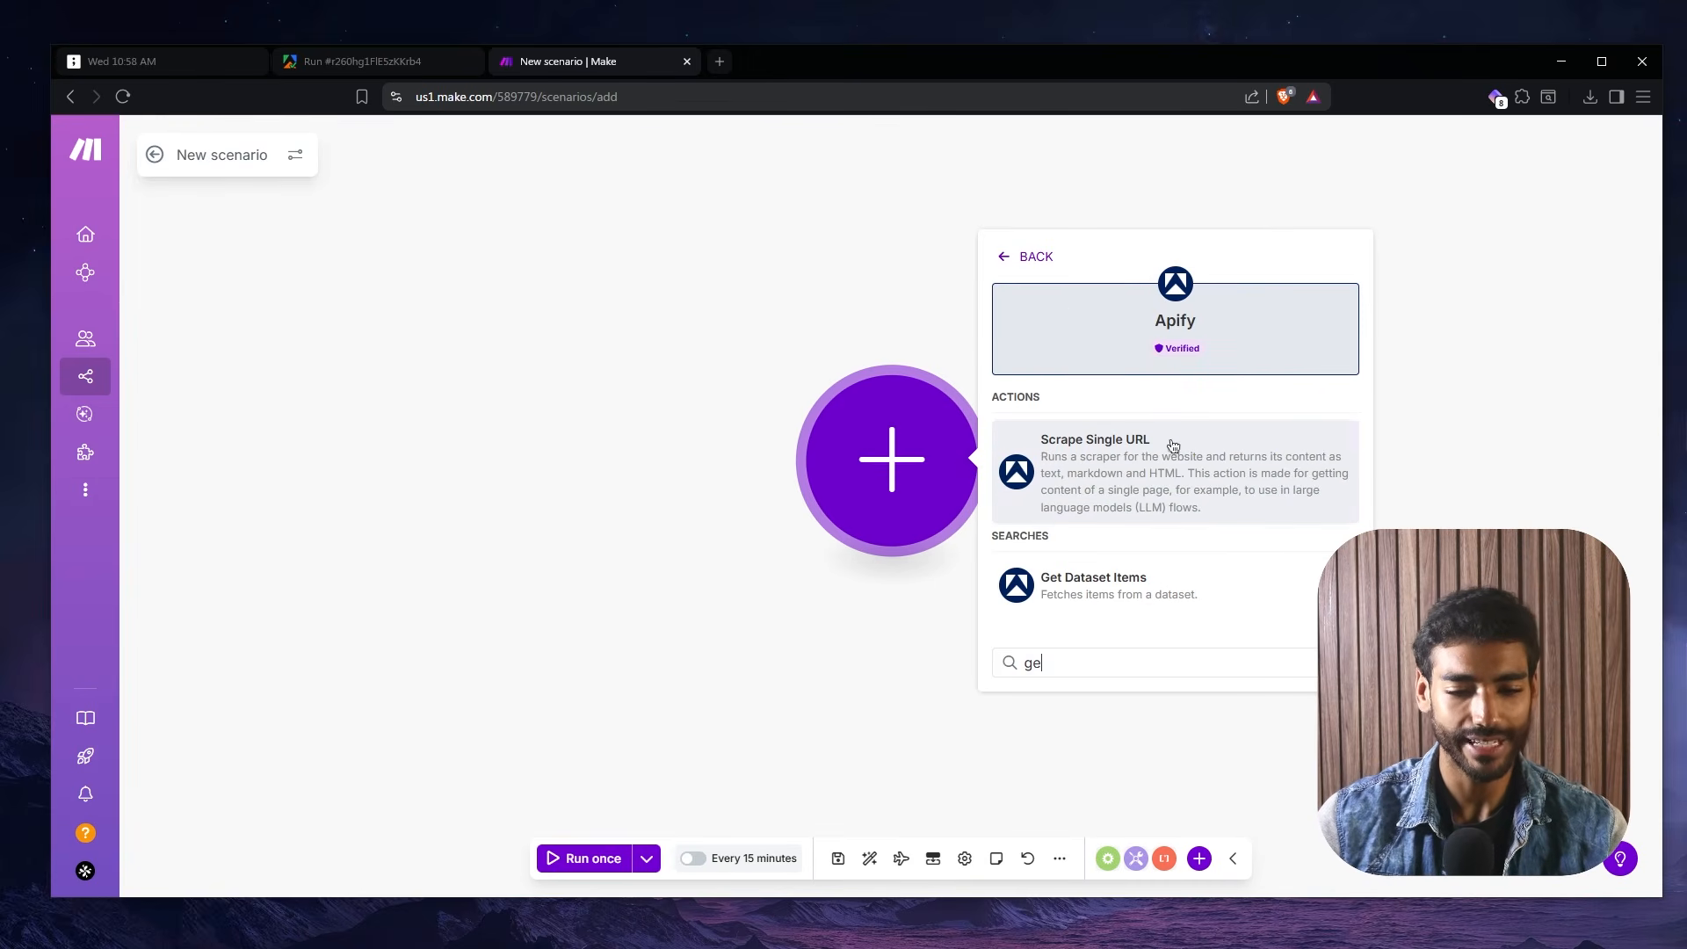
{"action": "type", "text": "e"}
{"action": "key", "text": "BackSpace"}
{"action": "type", "text": "t"}
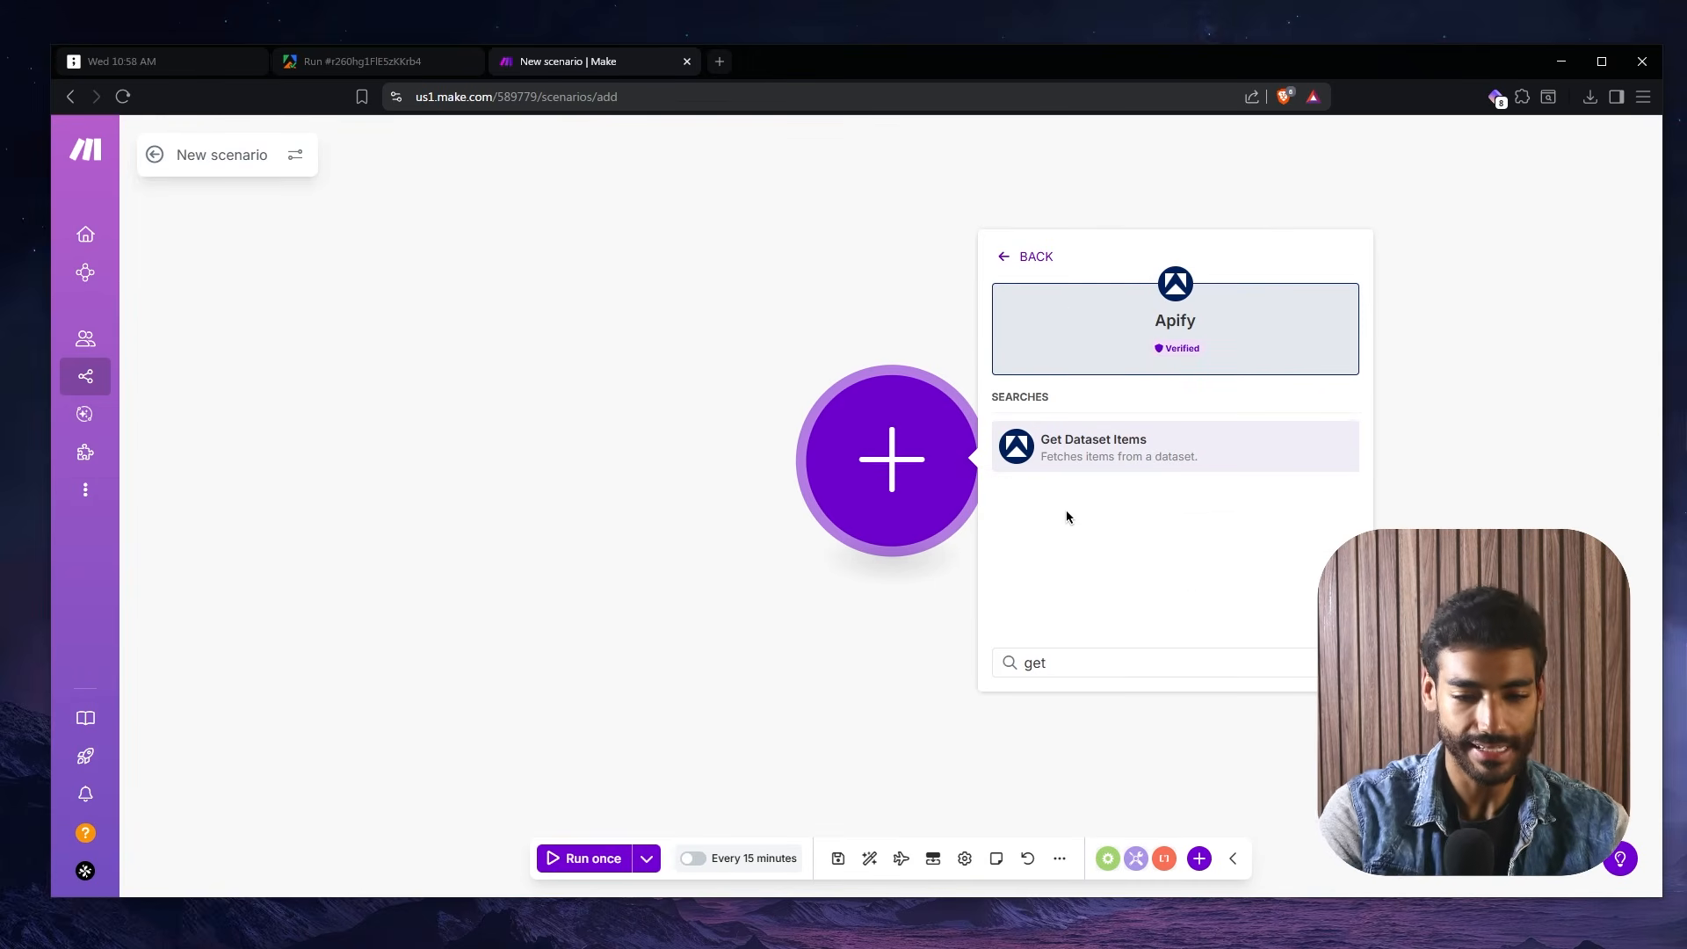
{"action": "left_click", "coordinate": [1190, 456]}
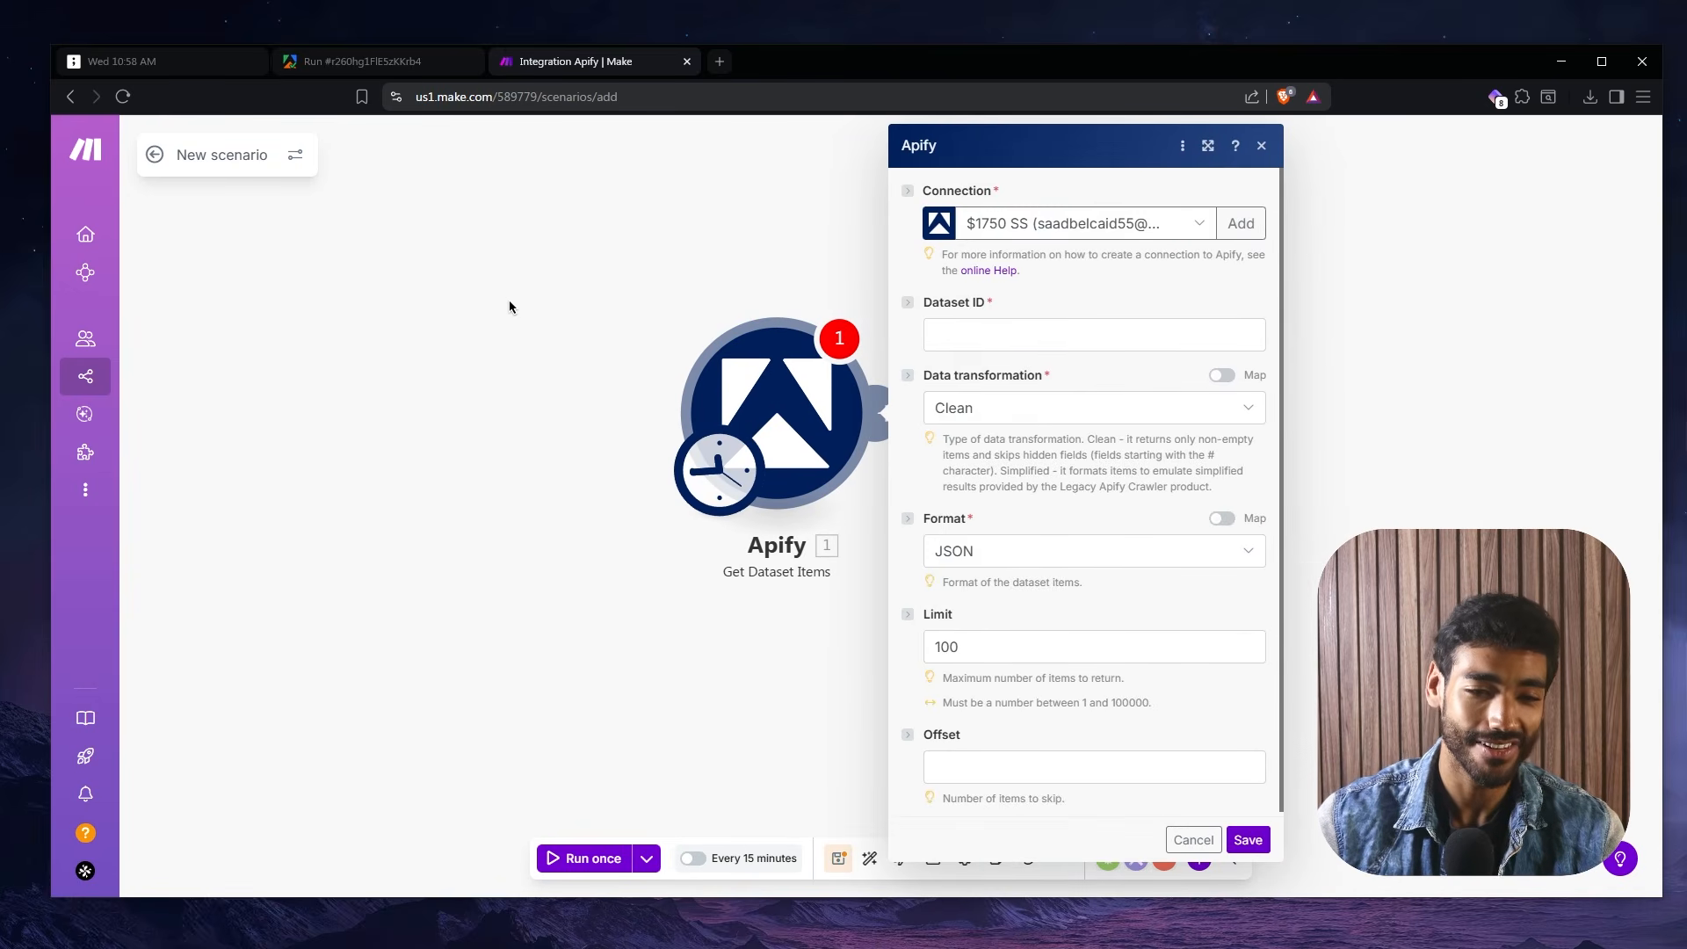
Check the Leads Finder run in Apify and return to the module's settings in Make
{"action": "left_click", "coordinate": [356, 62]}
{"action": "left_click", "coordinate": [562, 61]}
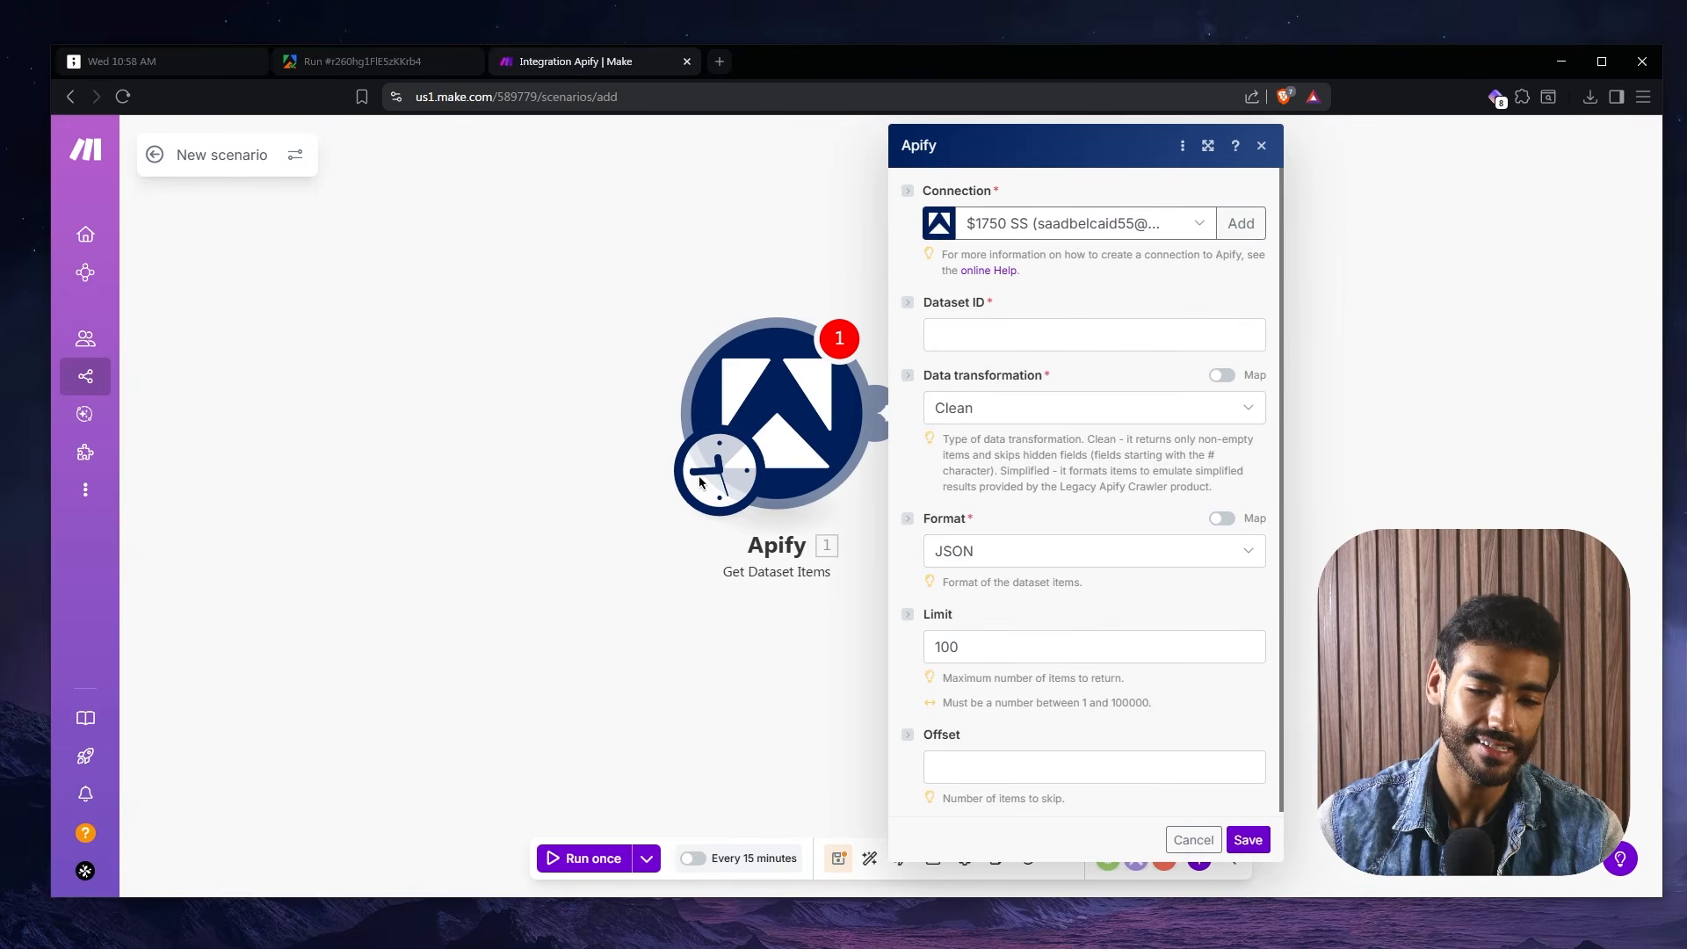
Switch to Apify, copy the dataset ID from the Leads Finder run's storage, and return to the module settings in Make
{"action": "left_click", "coordinate": [380, 60]}
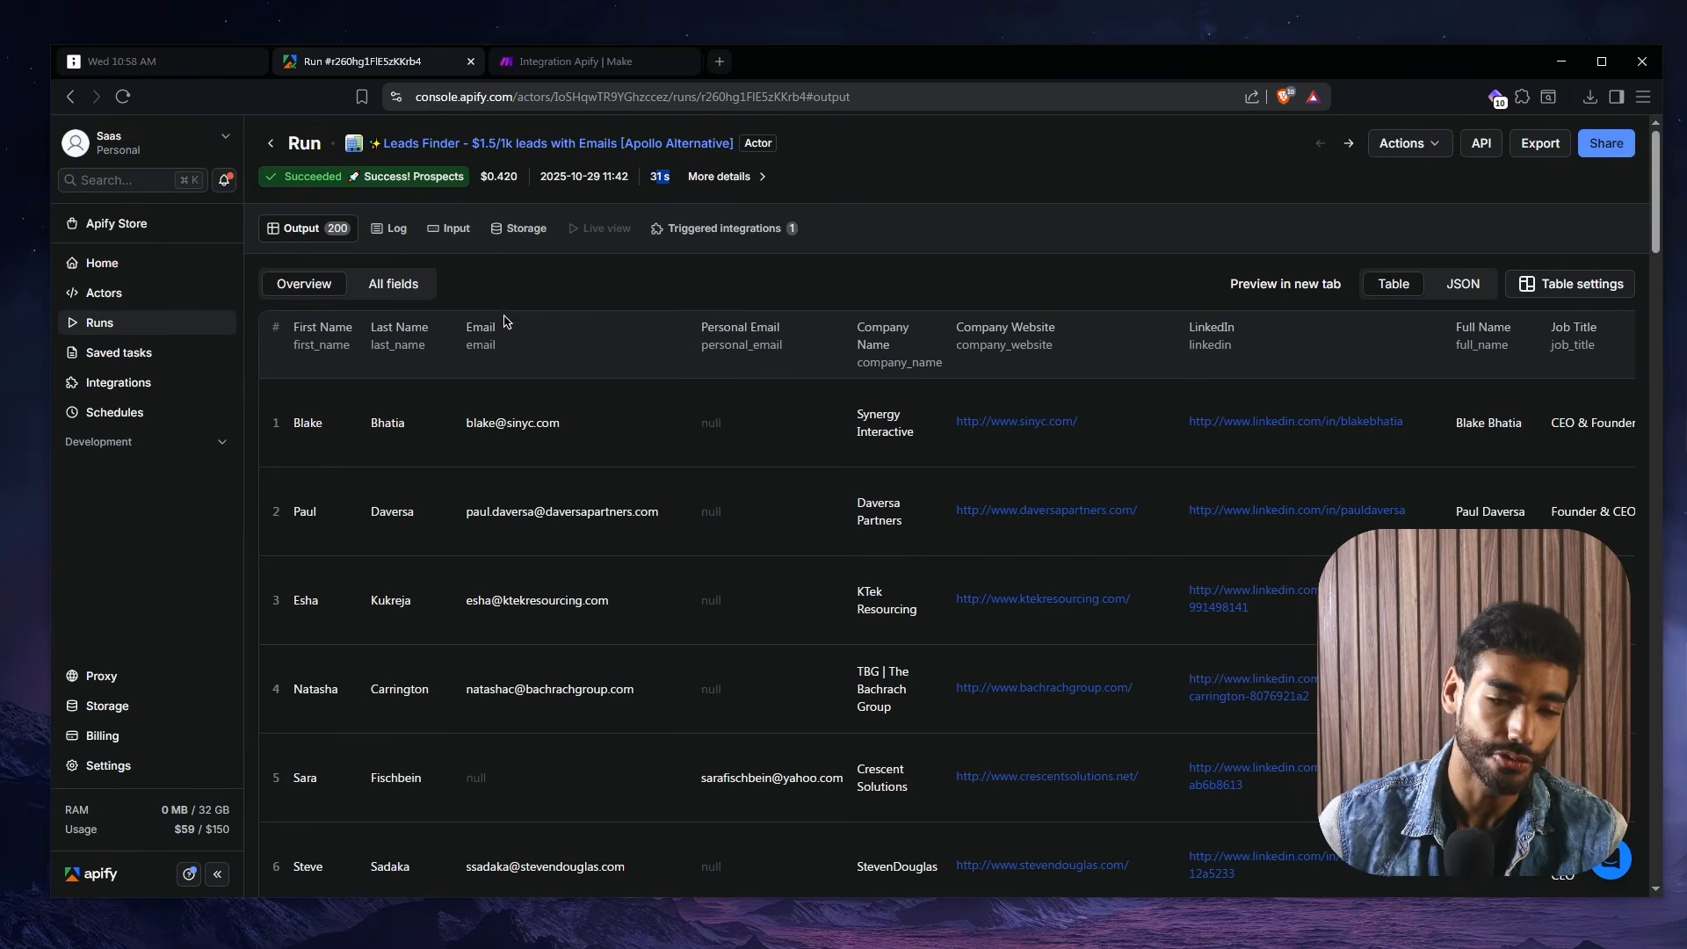
{"action": "left_click", "coordinate": [520, 228]}
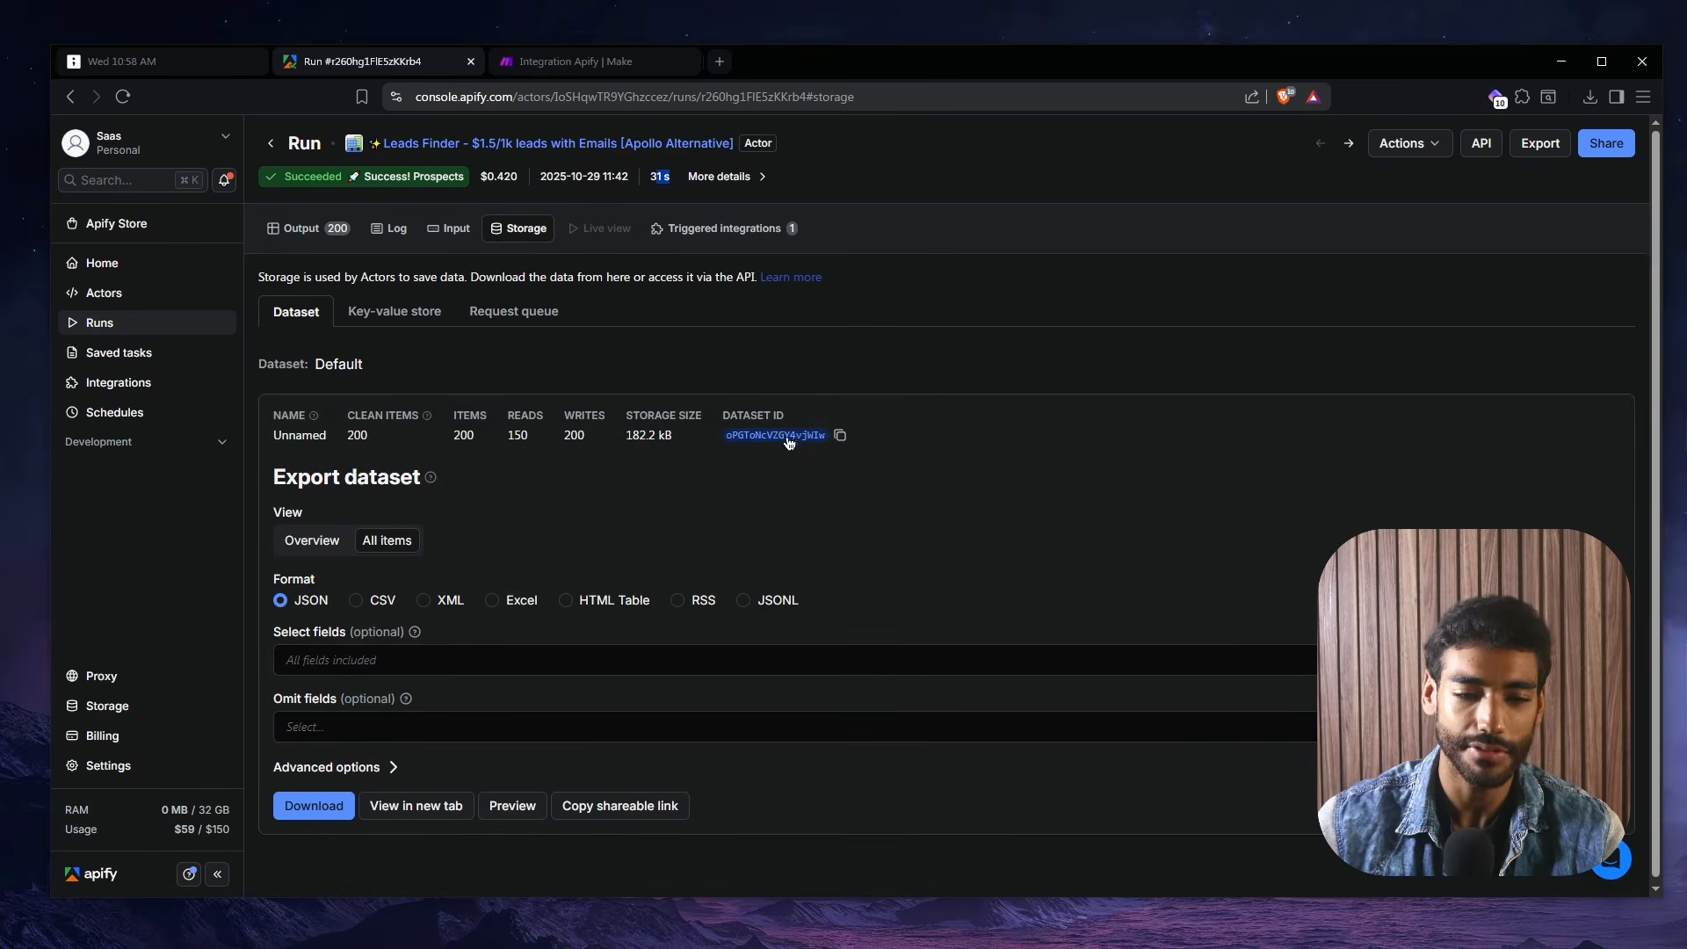
{"action": "left_click_drag", "start_coordinate": [740, 414], "coordinate": [898, 434]}
{"action": "left_click", "coordinate": [833, 466]}
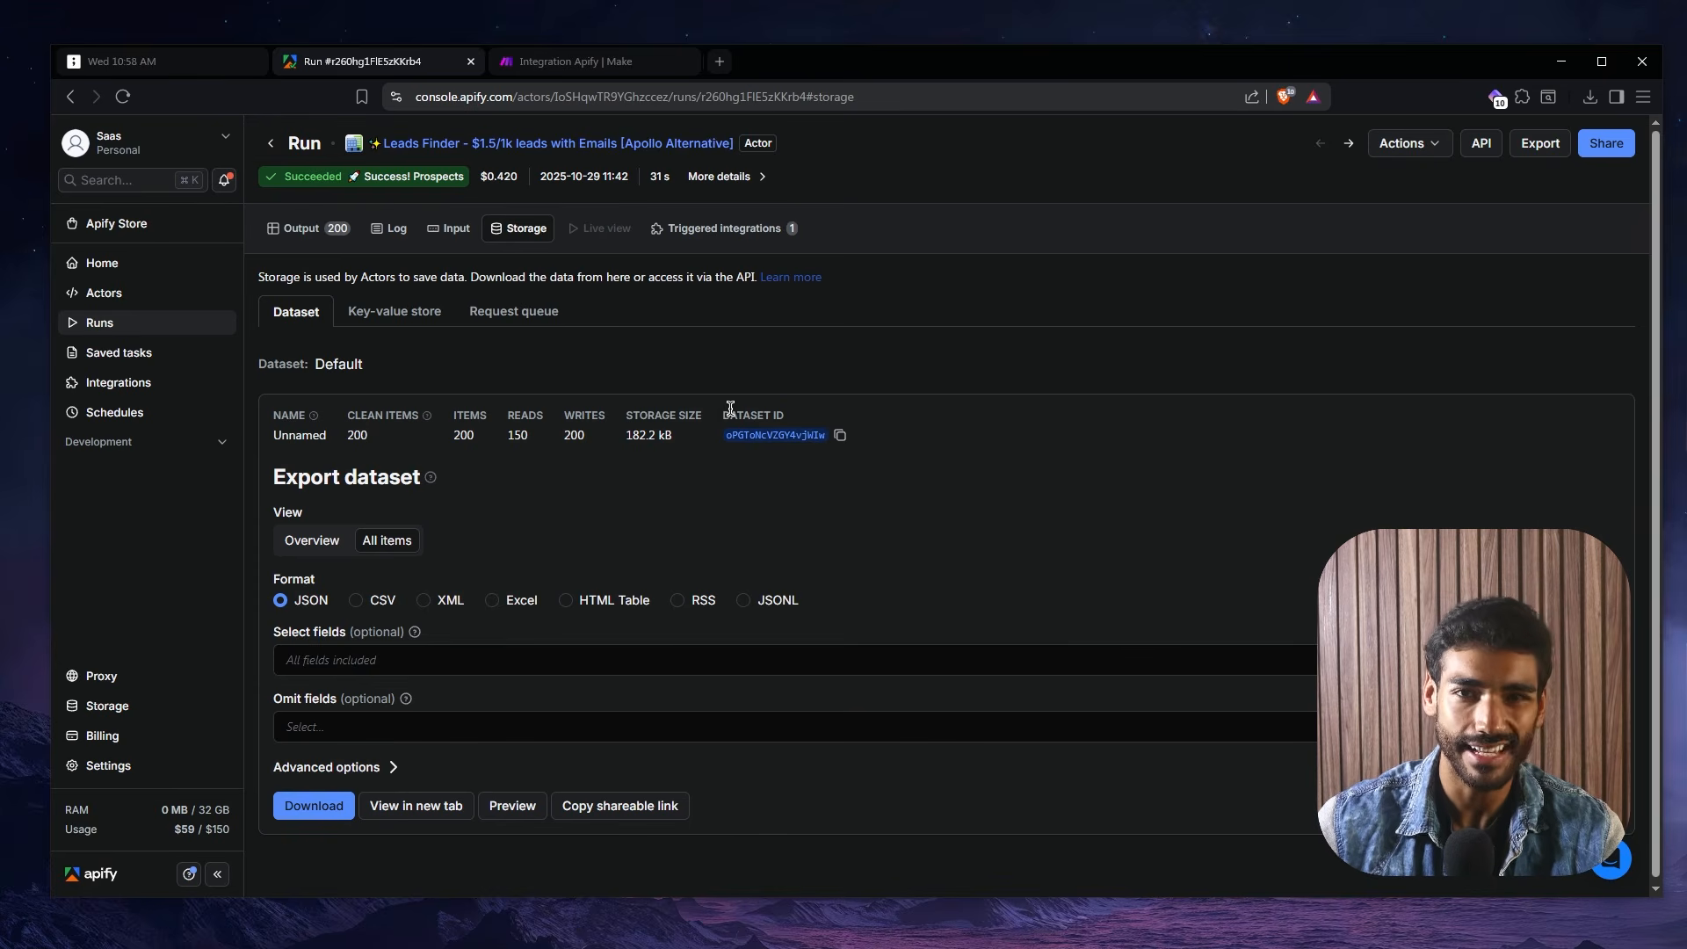
{"action": "left_click", "coordinate": [838, 439]}
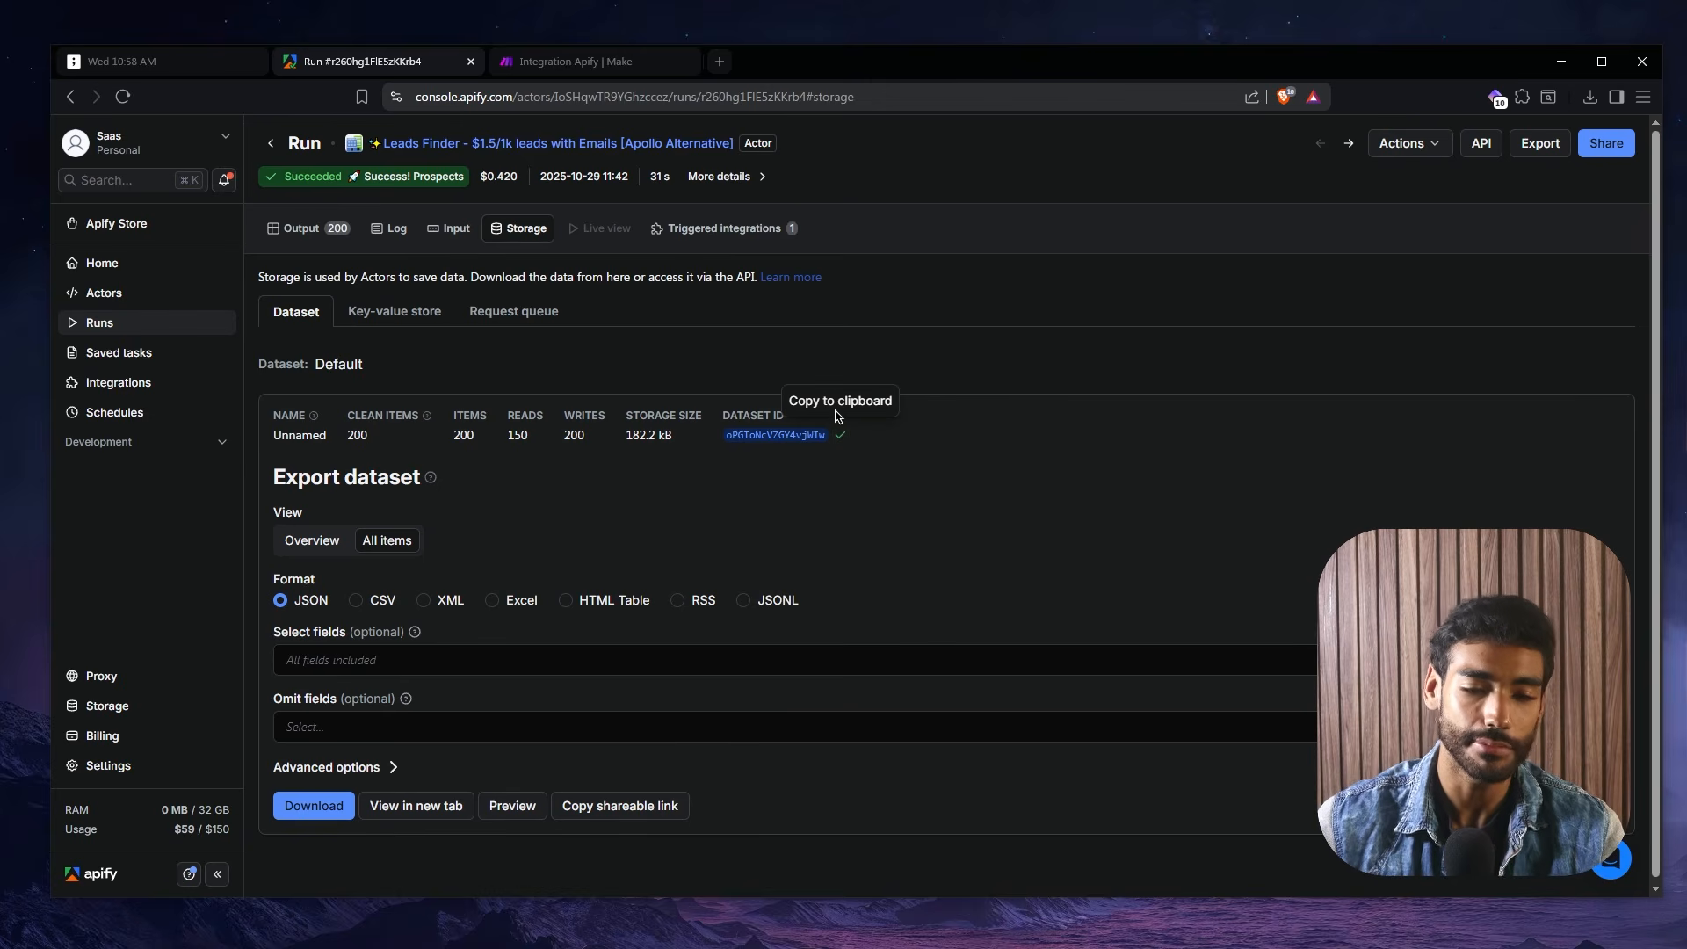
{"action": "left_click", "coordinate": [562, 61]}
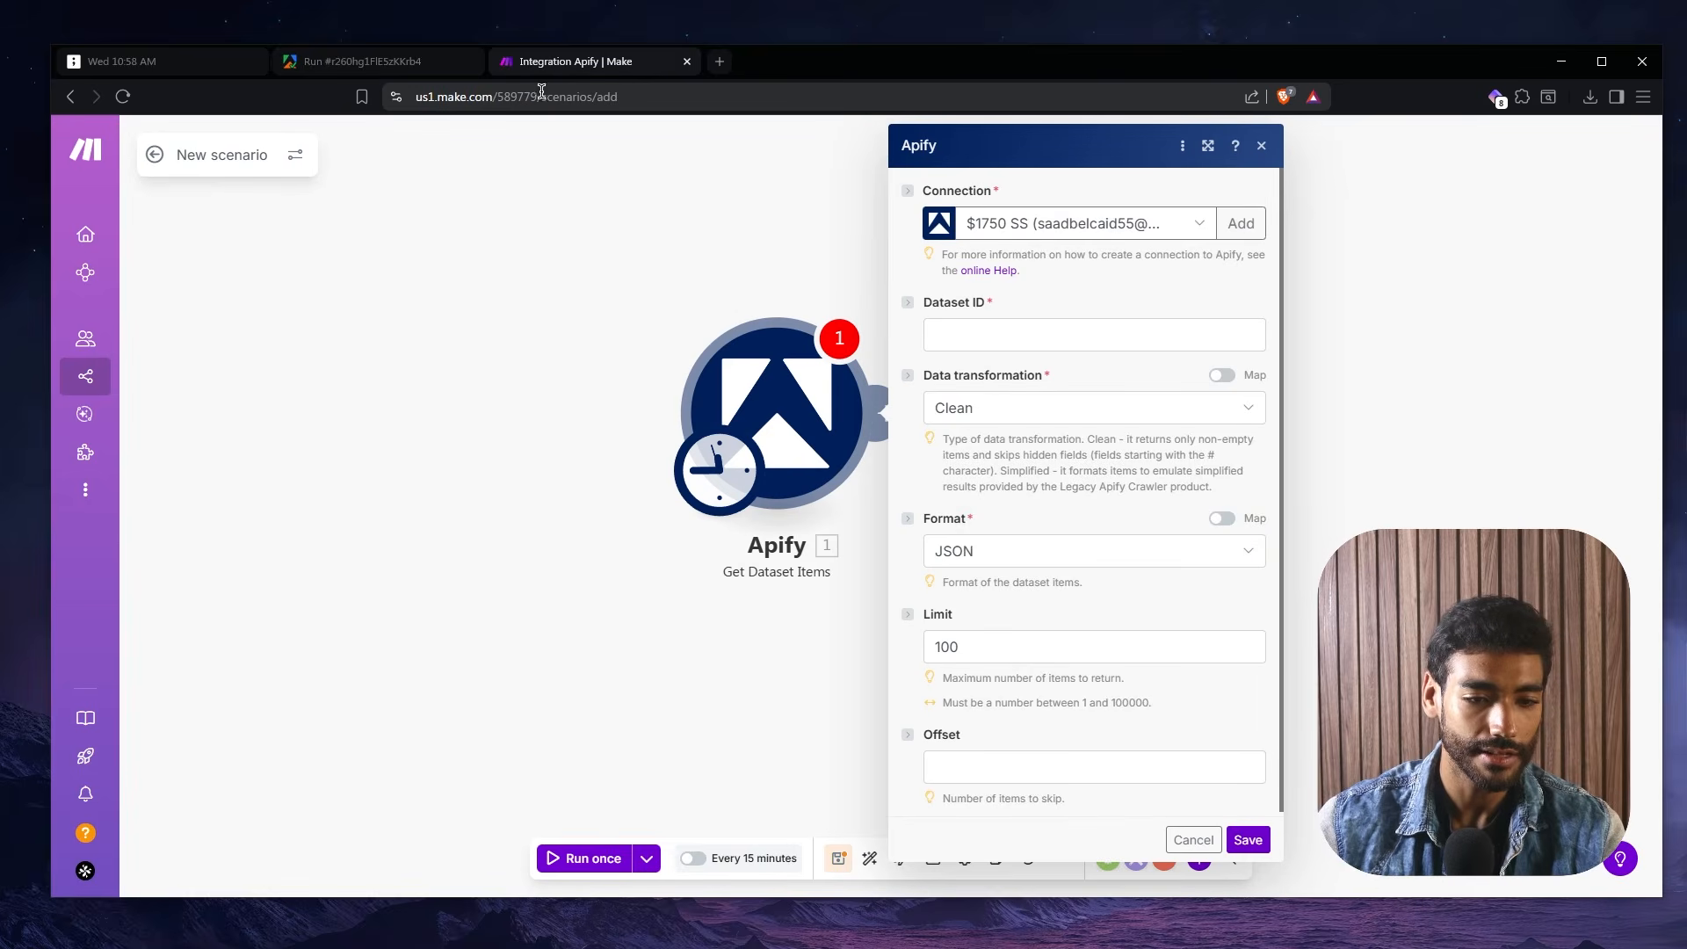
Start a new connection for the Apify module with type Apify API Token and name it Apollo System
{"action": "left_click", "coordinate": [1232, 230]}
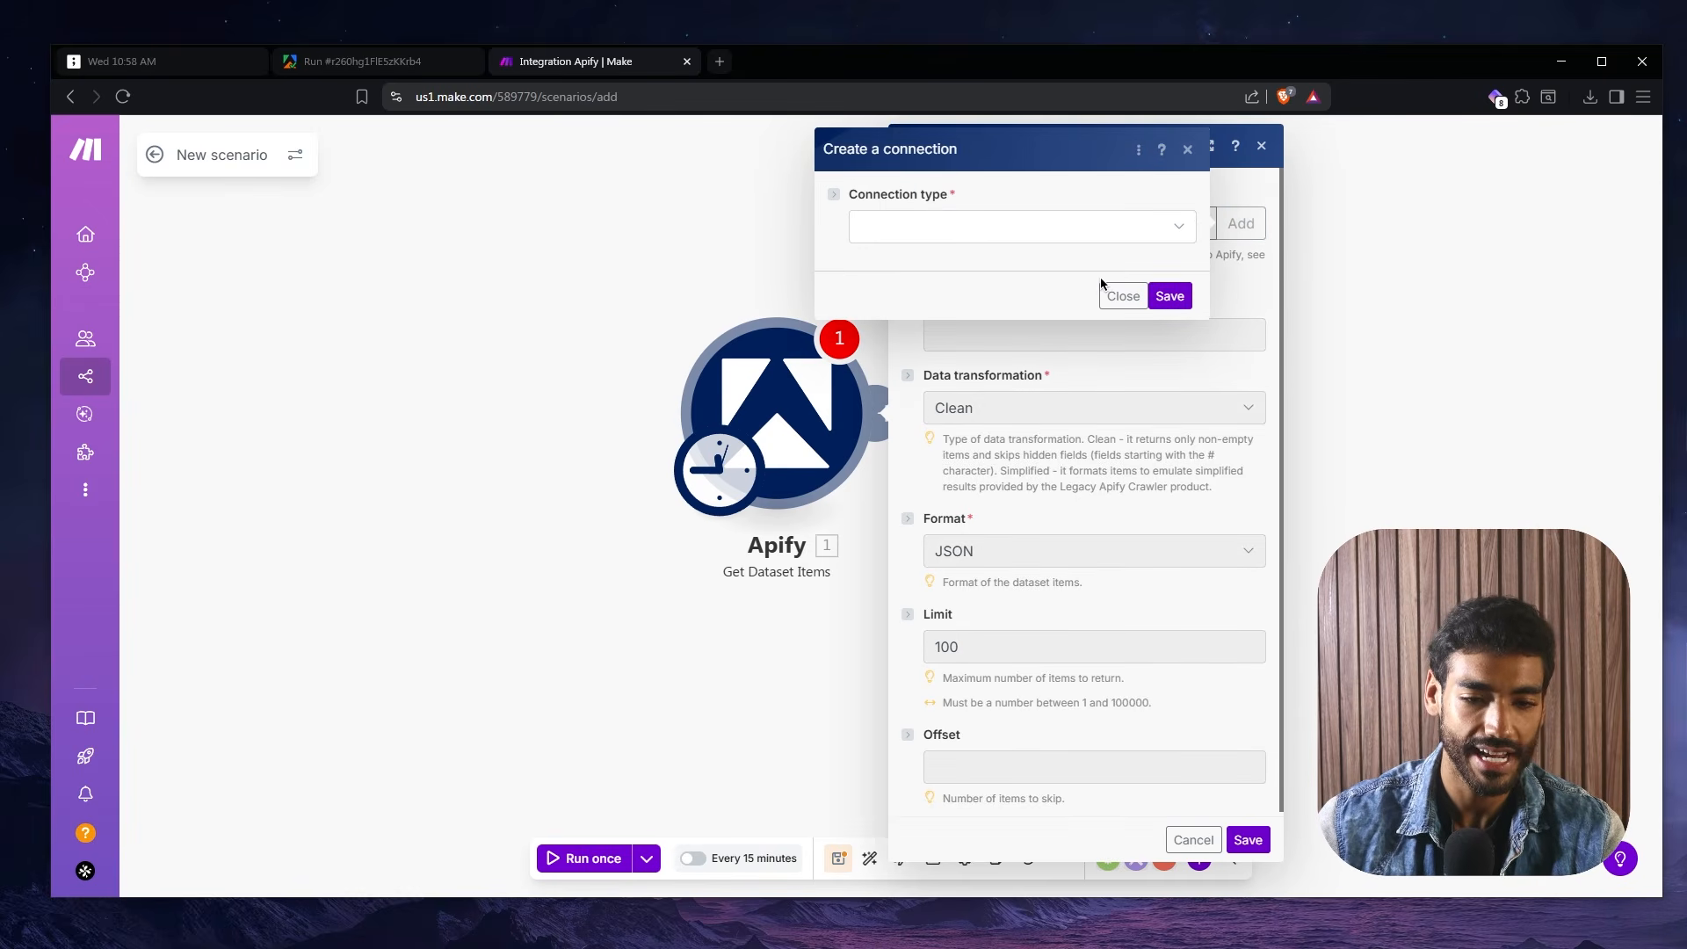
{"action": "left_click", "coordinate": [1111, 294]}
{"action": "left_click", "coordinate": [1226, 230]}
{"action": "left_click", "coordinate": [990, 231]}
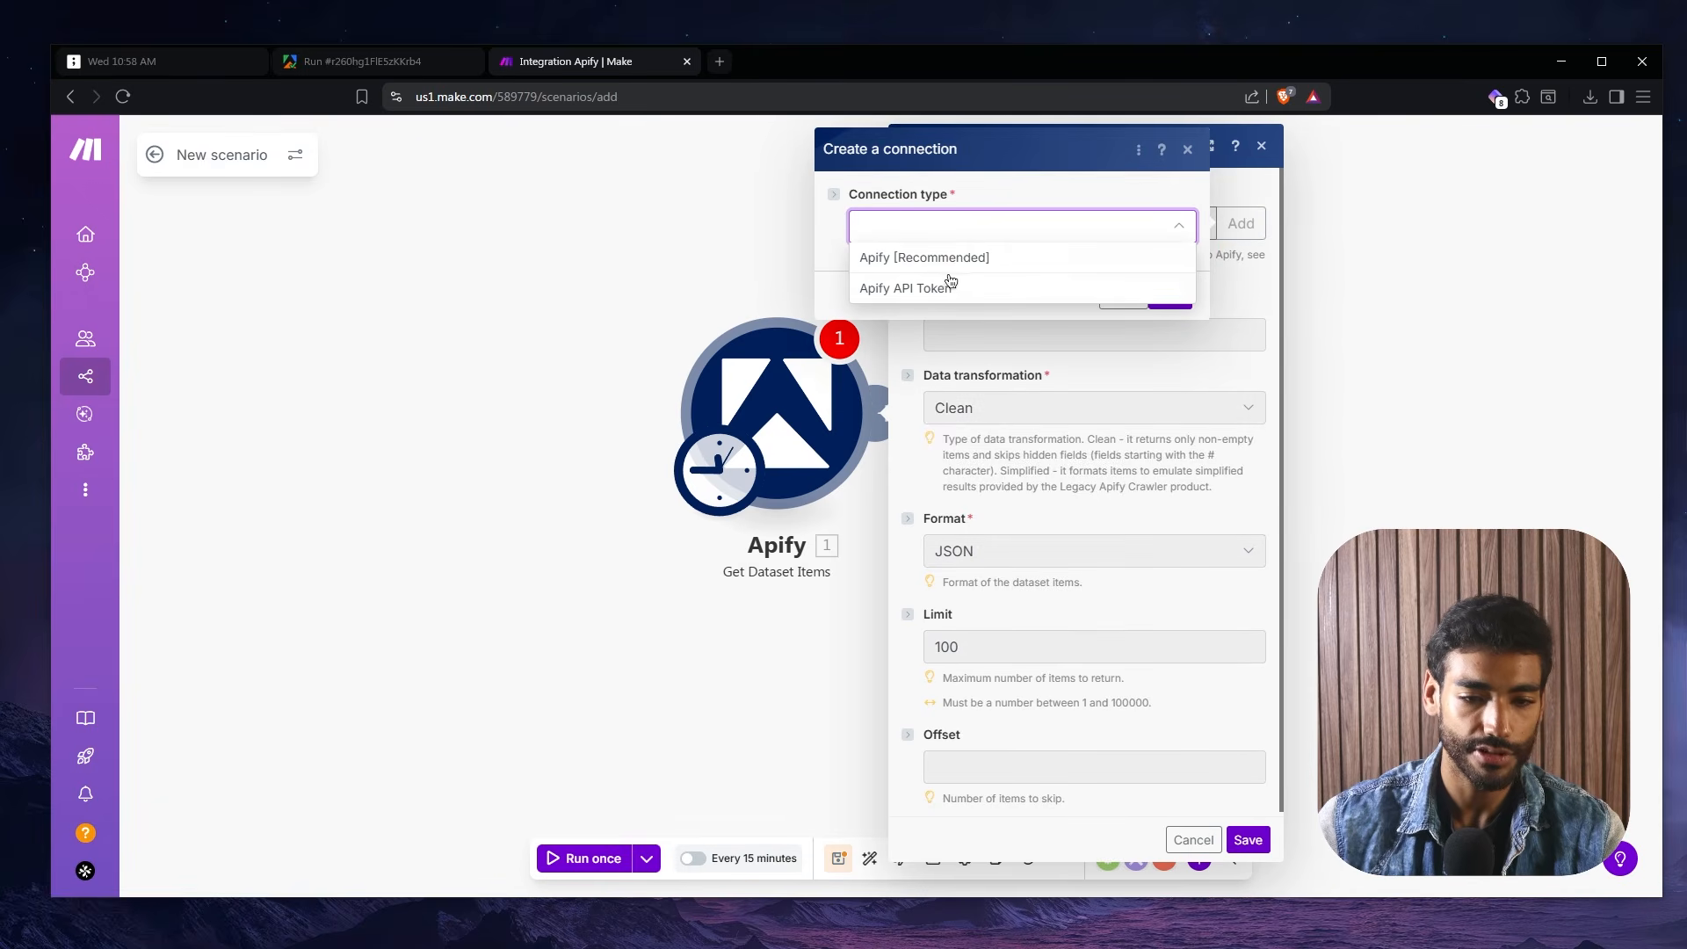
{"action": "left_click", "coordinate": [940, 288]}
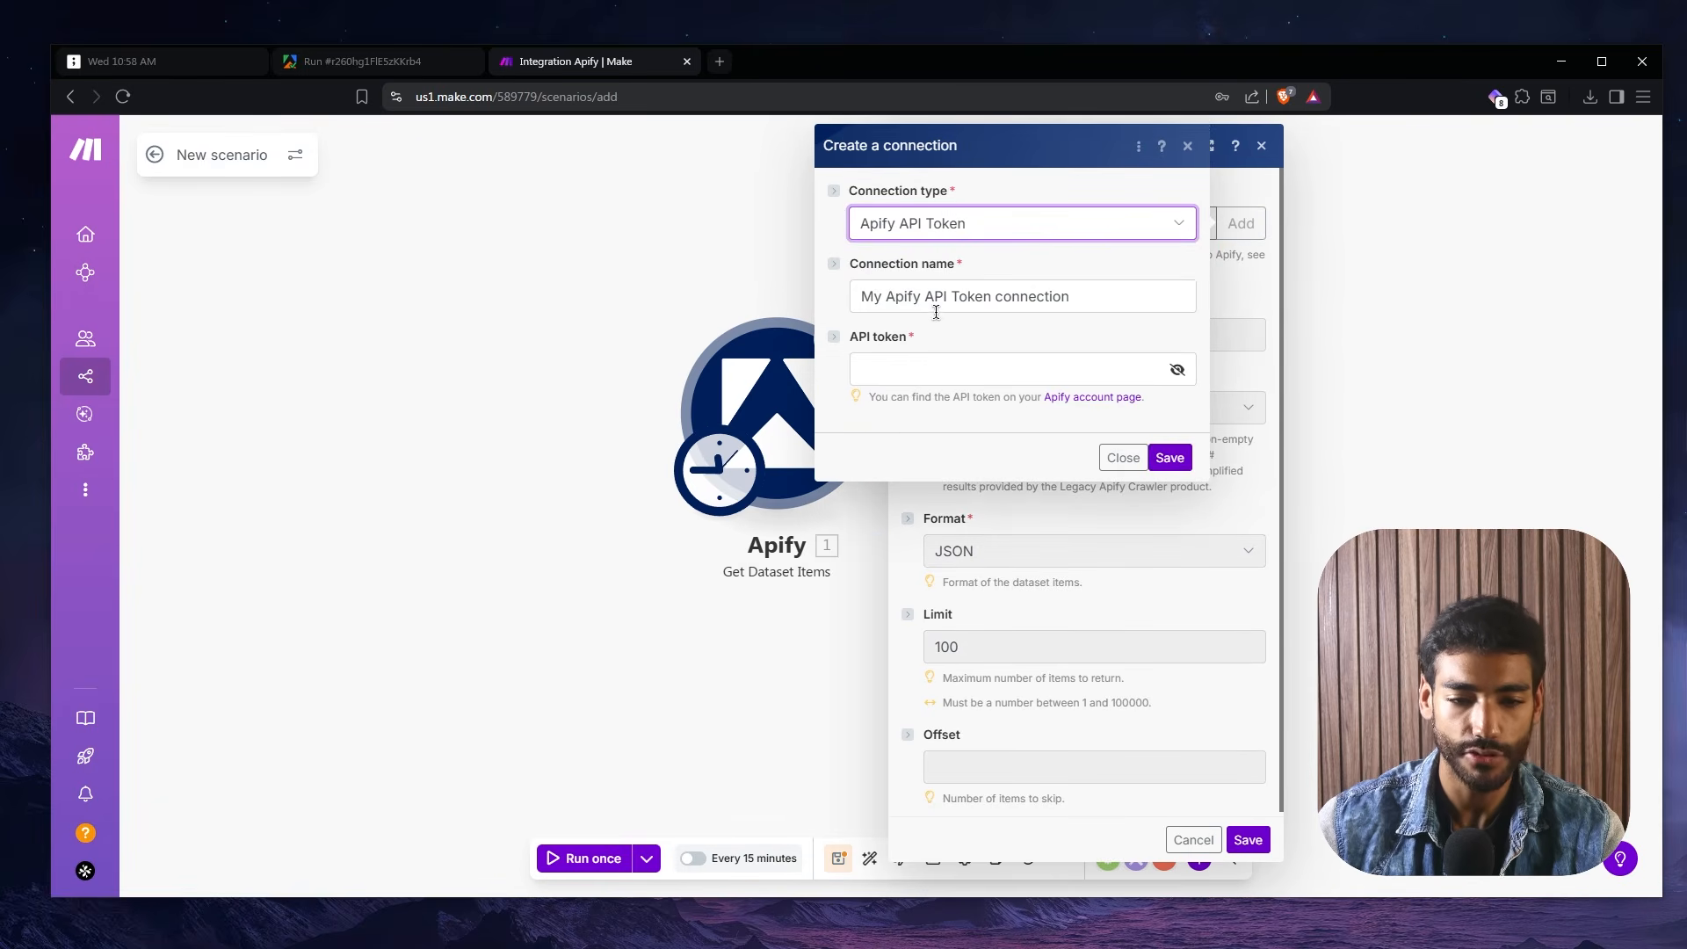
{"action": "double_click", "coordinate": [935, 299]}
{"action": "left_click", "coordinate": [980, 296]}
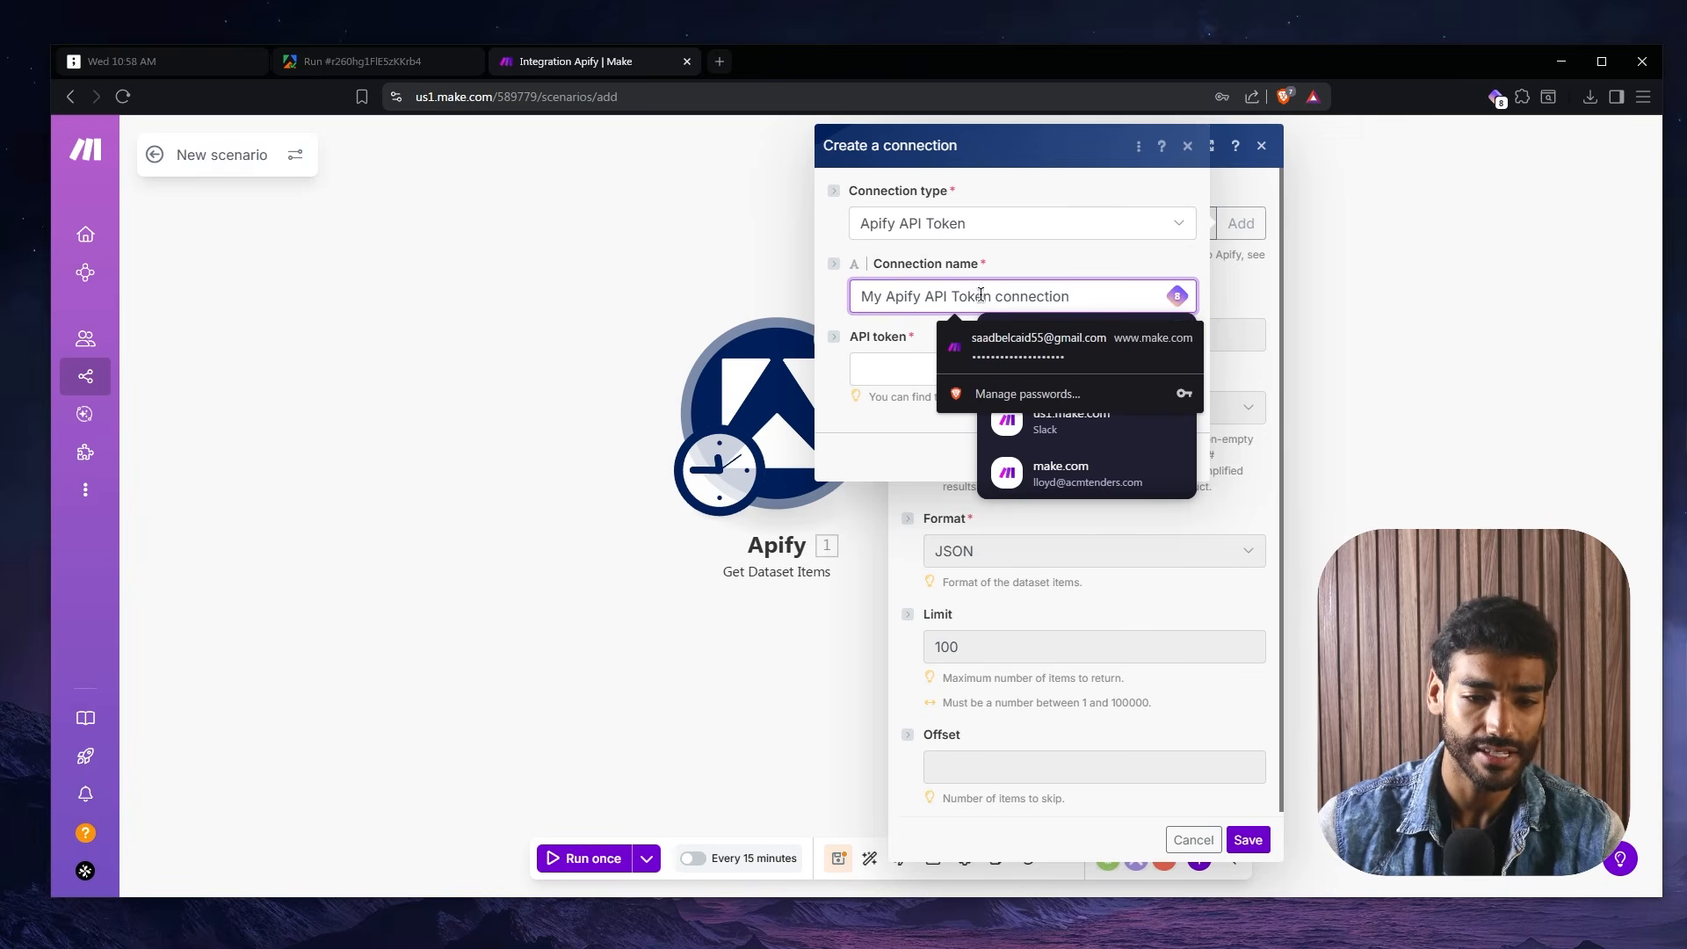
{"action": "triple_click", "coordinate": [981, 295]}
{"action": "type", "text": "Apollo Sy"}
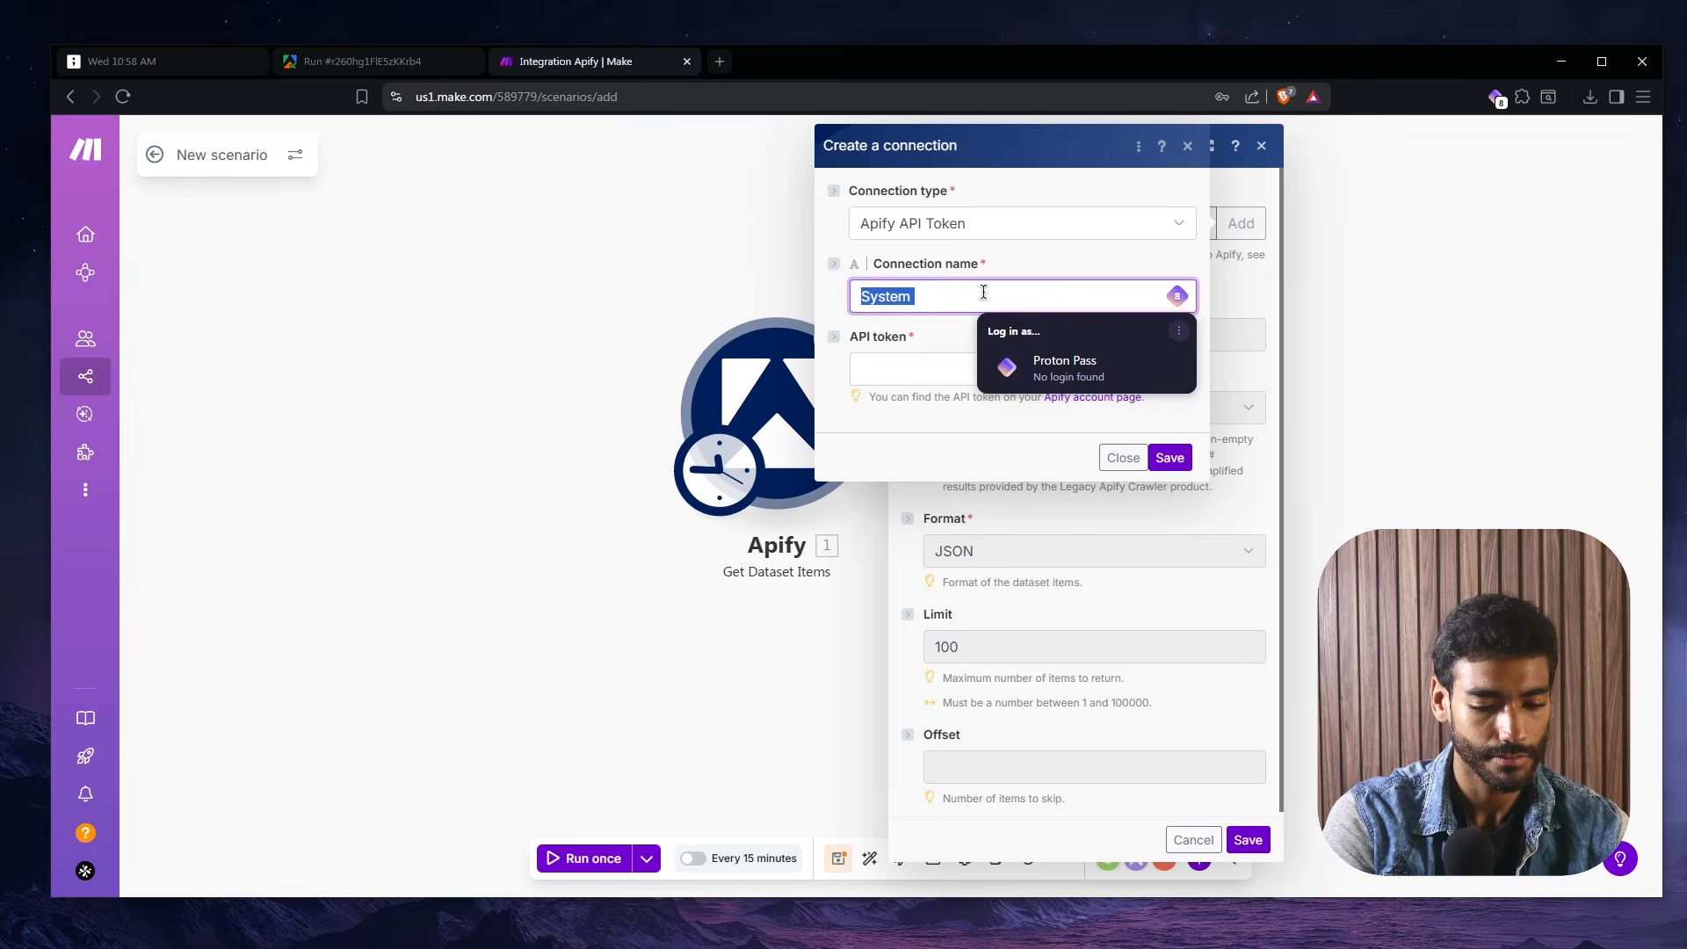
{"action": "type", "text": "stem"}
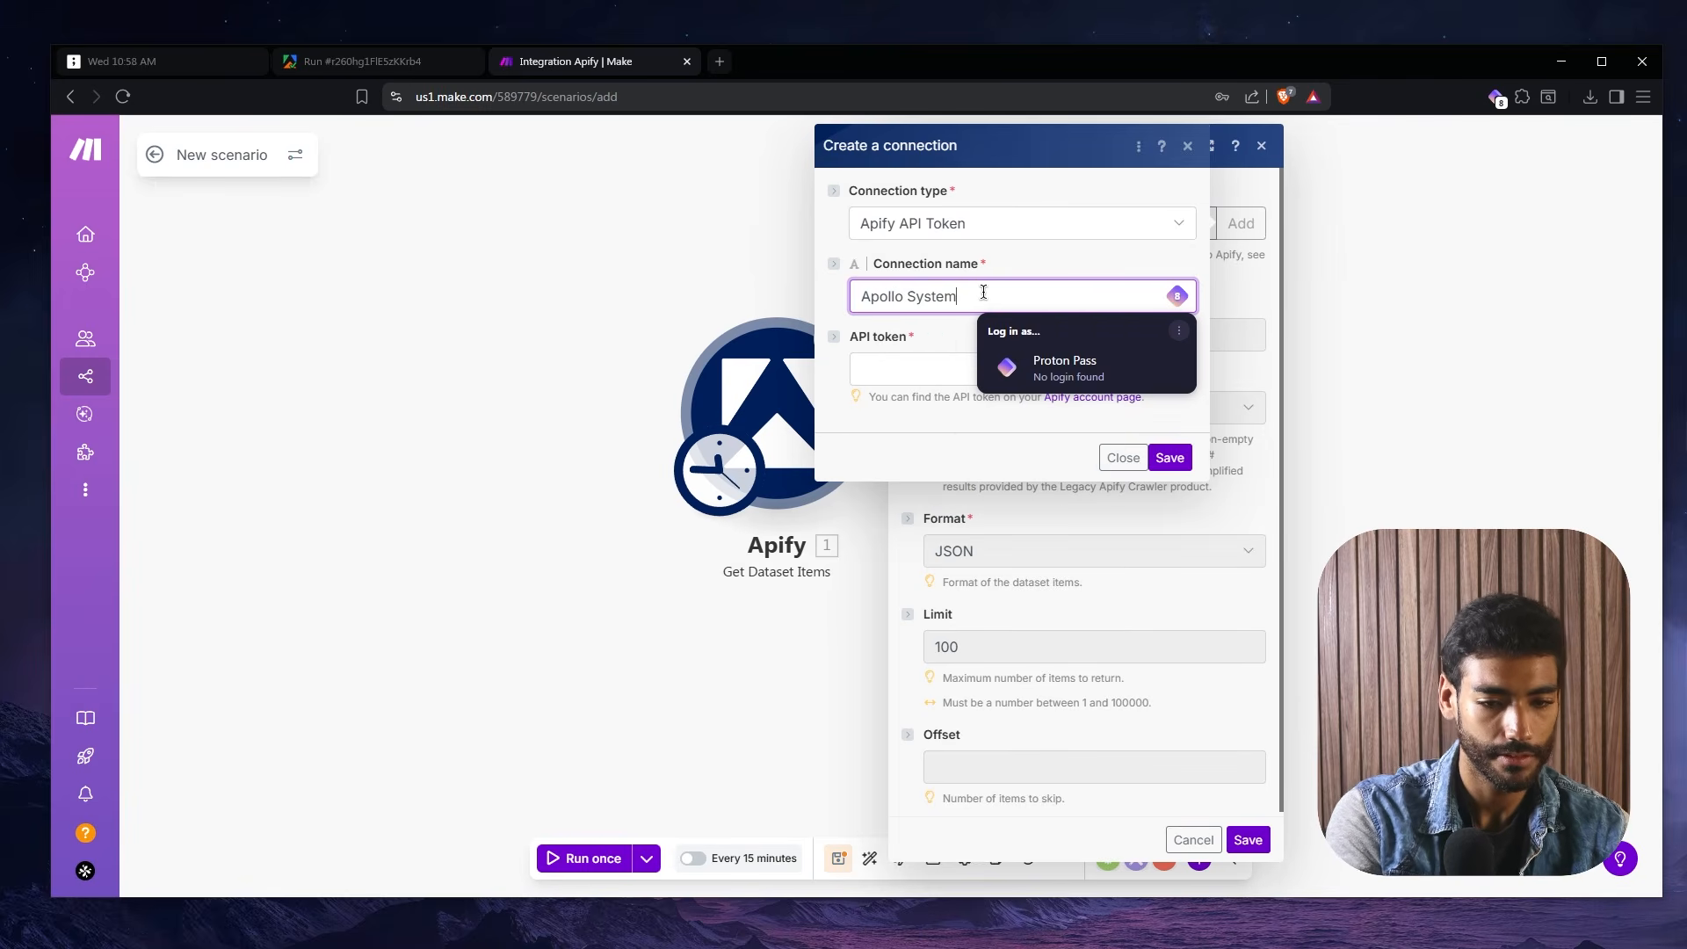
{"action": "key", "text": "Tab"}
Copy the personal API token from Apify's API & Integrations settings, paste it as the connection's API token in Make, and save the connection
{"action": "left_click", "coordinate": [430, 58]}
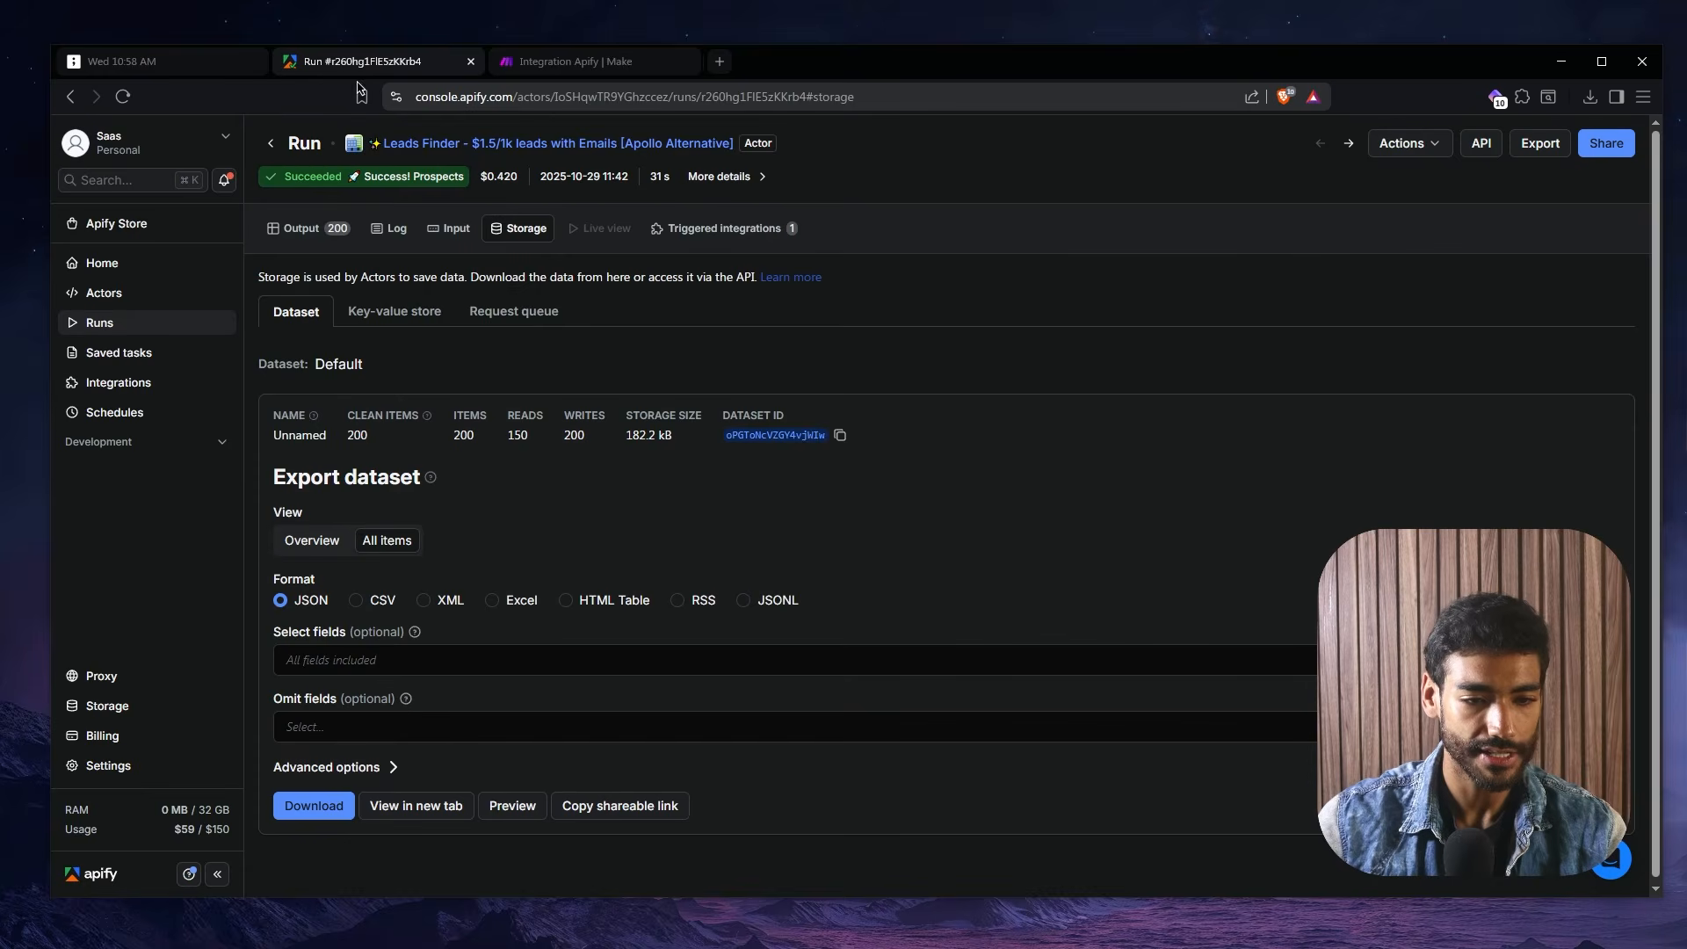
{"action": "left_click", "coordinate": [104, 765]}
{"action": "left_click", "coordinate": [494, 199]}
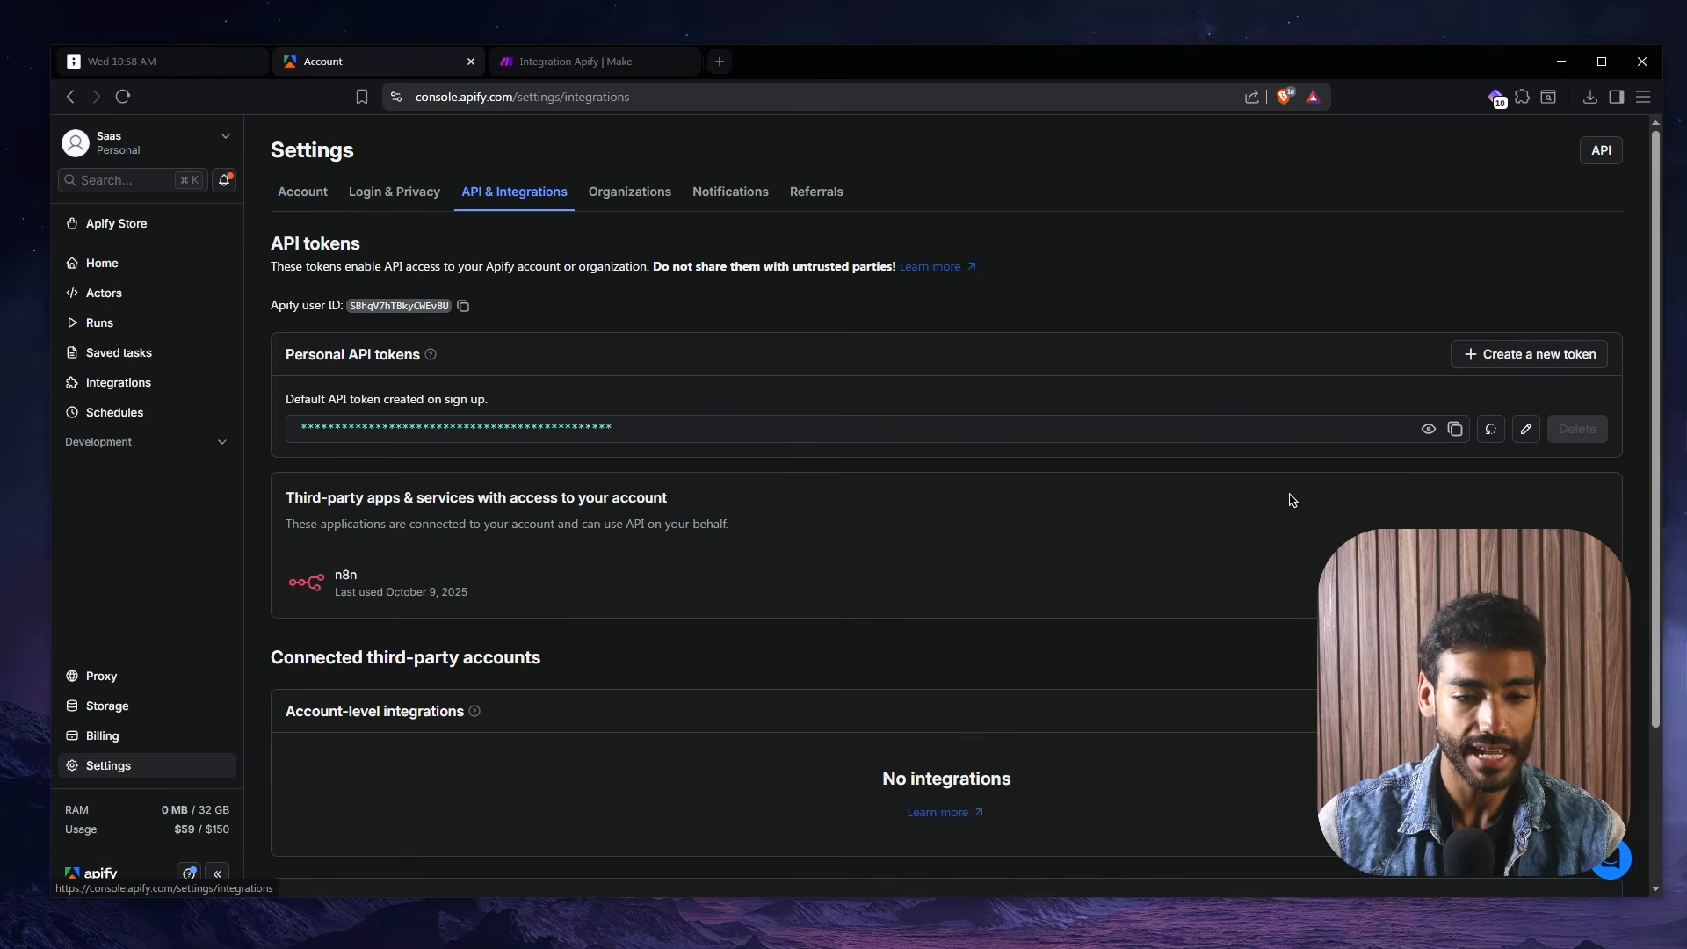
{"action": "left_click", "coordinate": [1455, 429]}
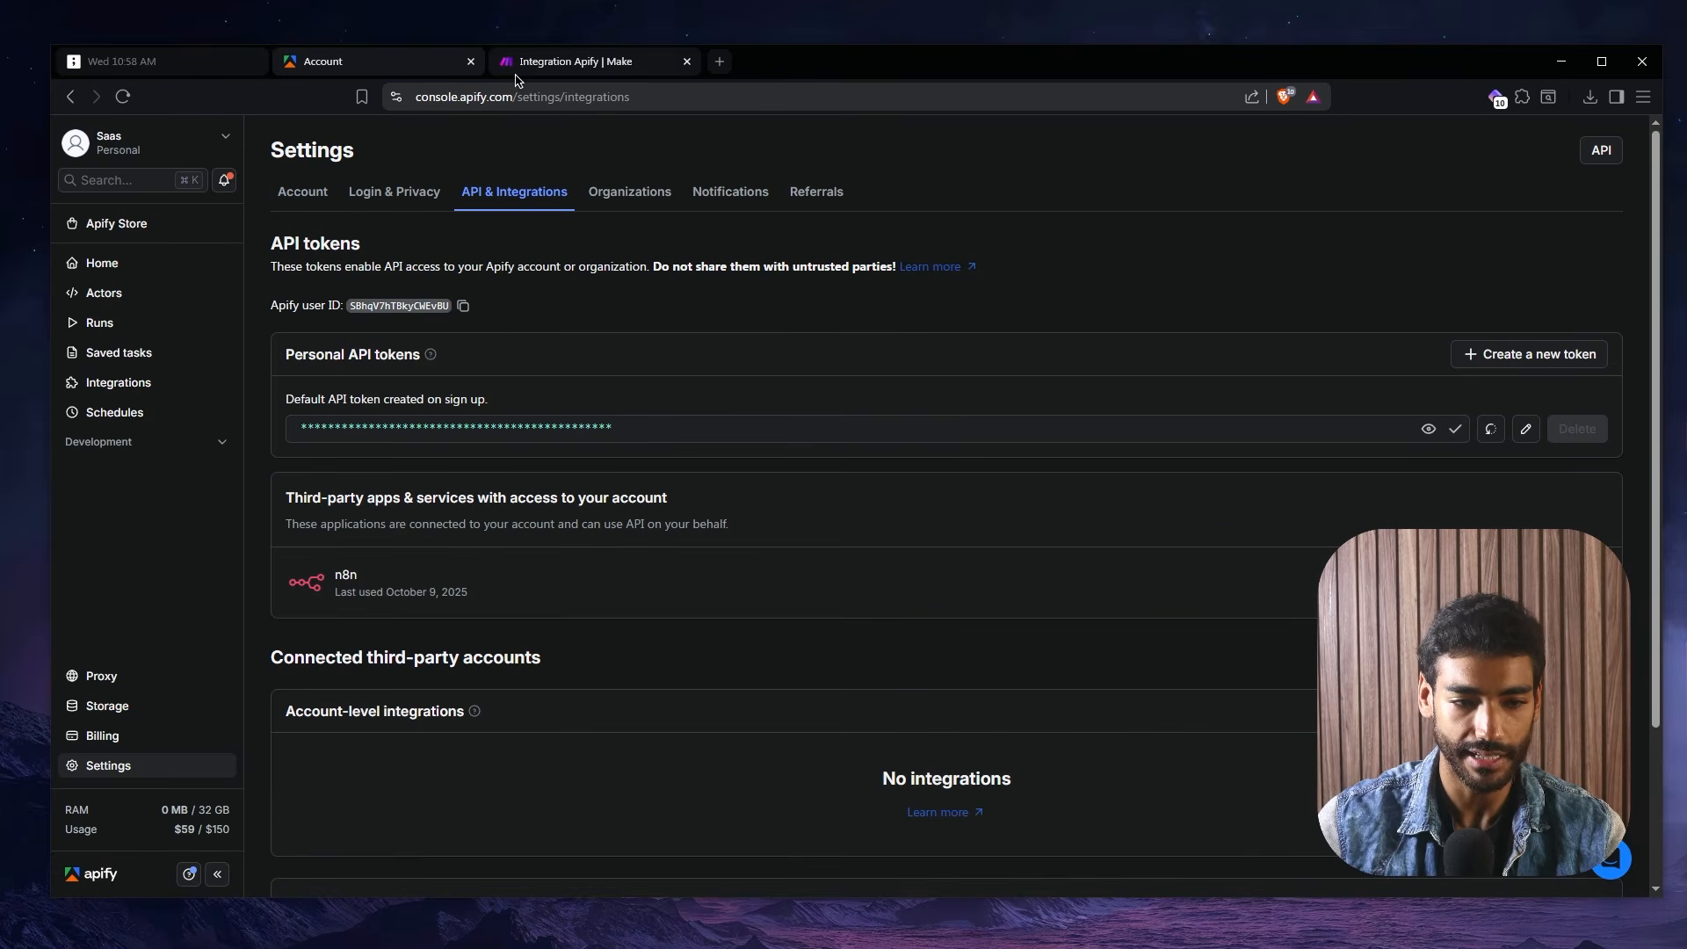
{"action": "left_click", "coordinate": [571, 62]}
{"action": "key", "text": "ctrl+v"}
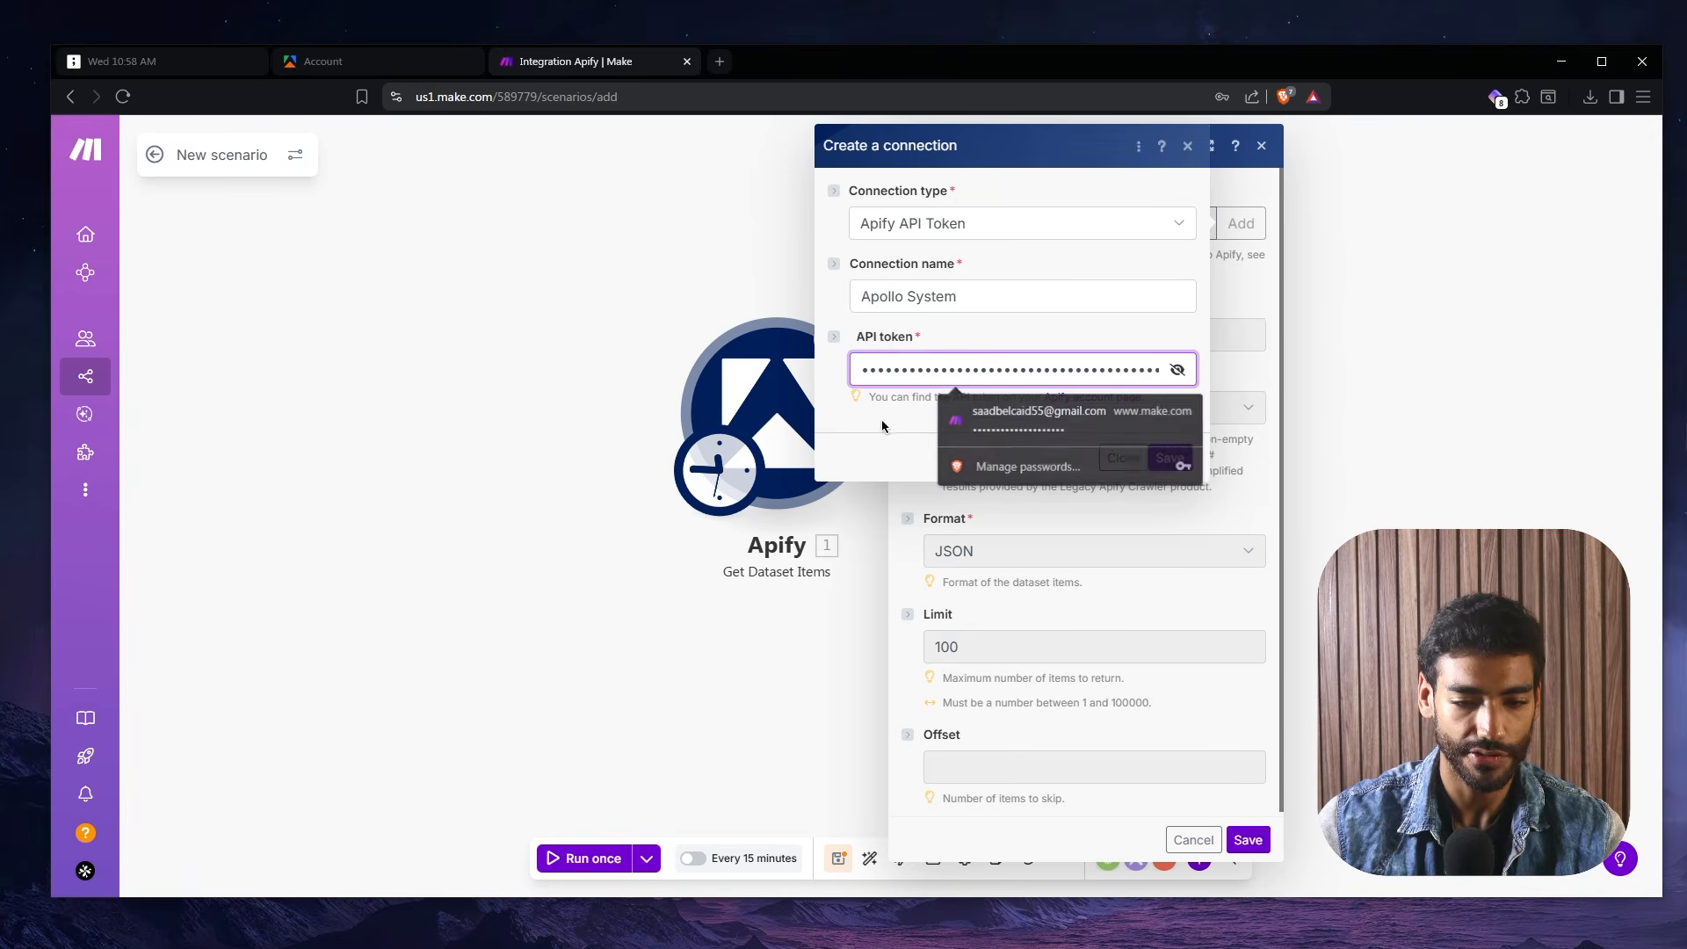
{"action": "left_click", "coordinate": [1154, 455]}
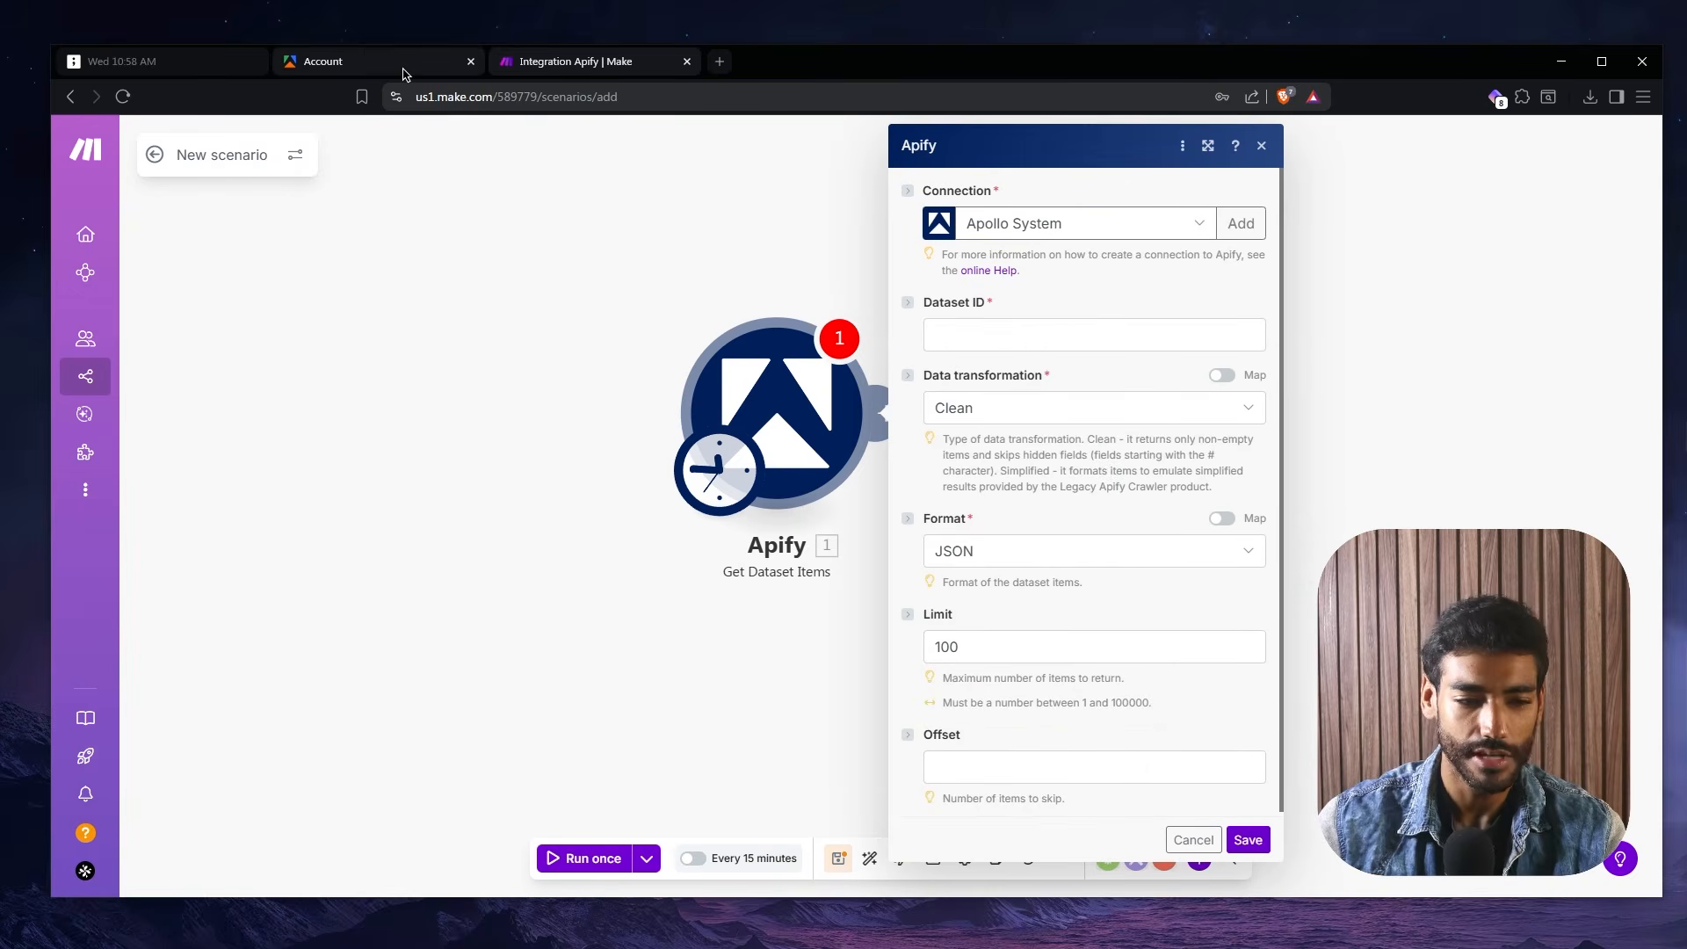
Copy the dataset ID from the Leads Finder run's storage in Apify again and paste it as the Dataset ID of the Make module
{"action": "left_click", "coordinate": [322, 62]}
{"action": "left_click", "coordinate": [68, 98]}
{"action": "left_click", "coordinate": [69, 97]}
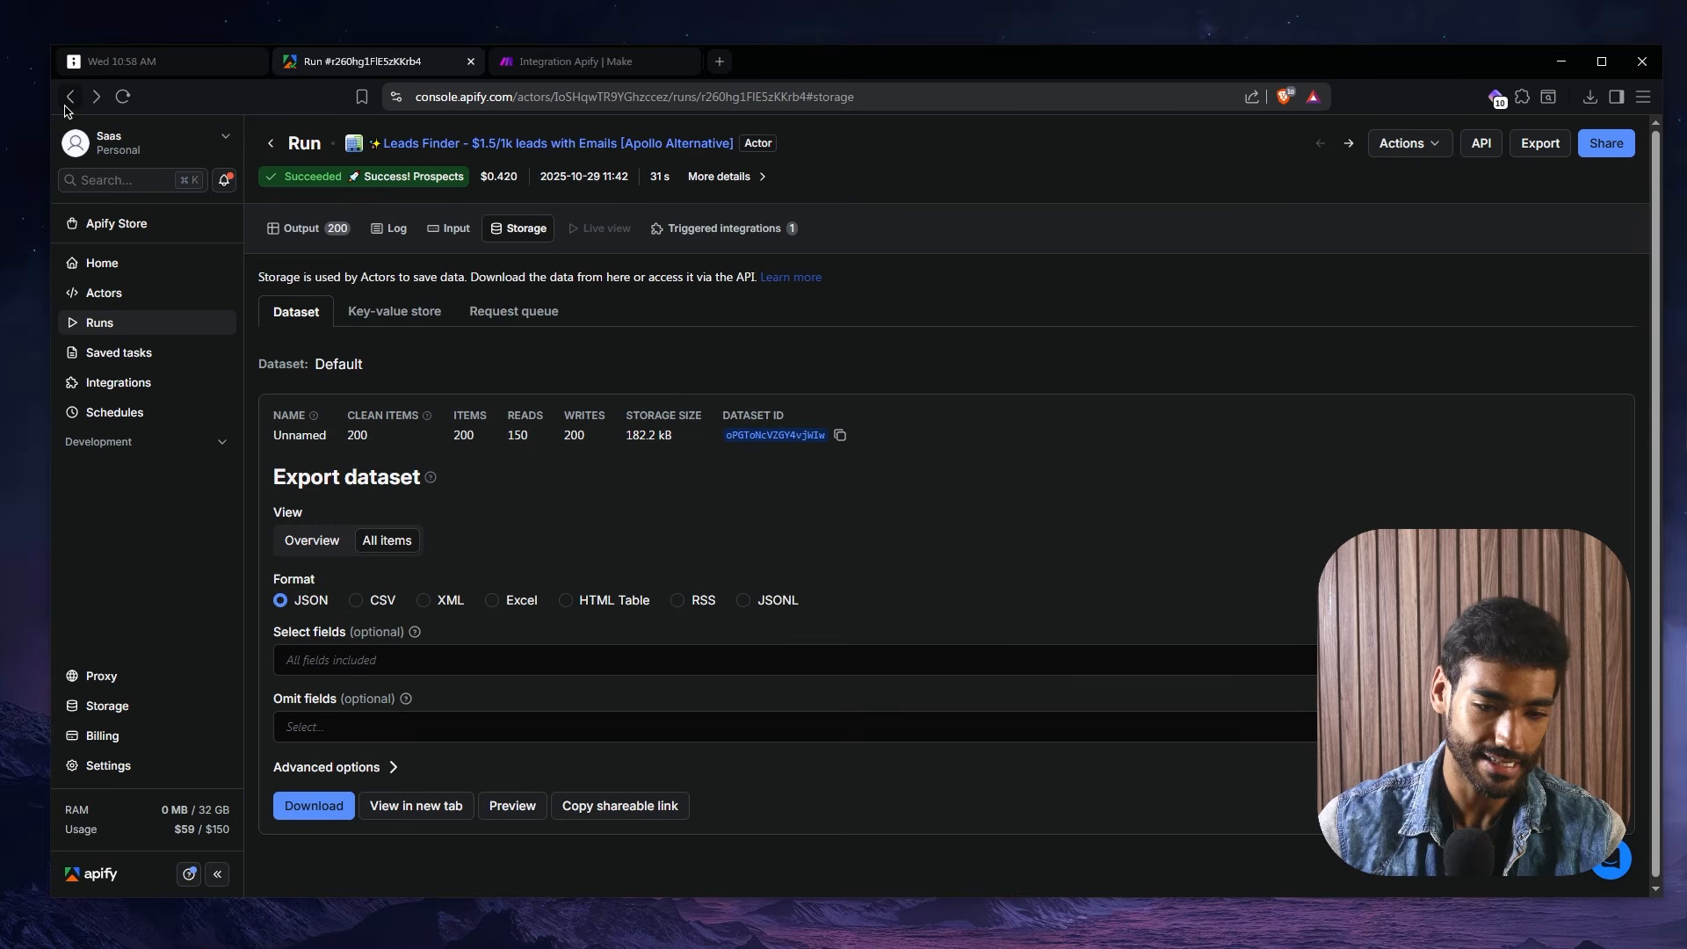
{"action": "left_click", "coordinate": [841, 435]}
{"action": "left_click", "coordinate": [602, 63]}
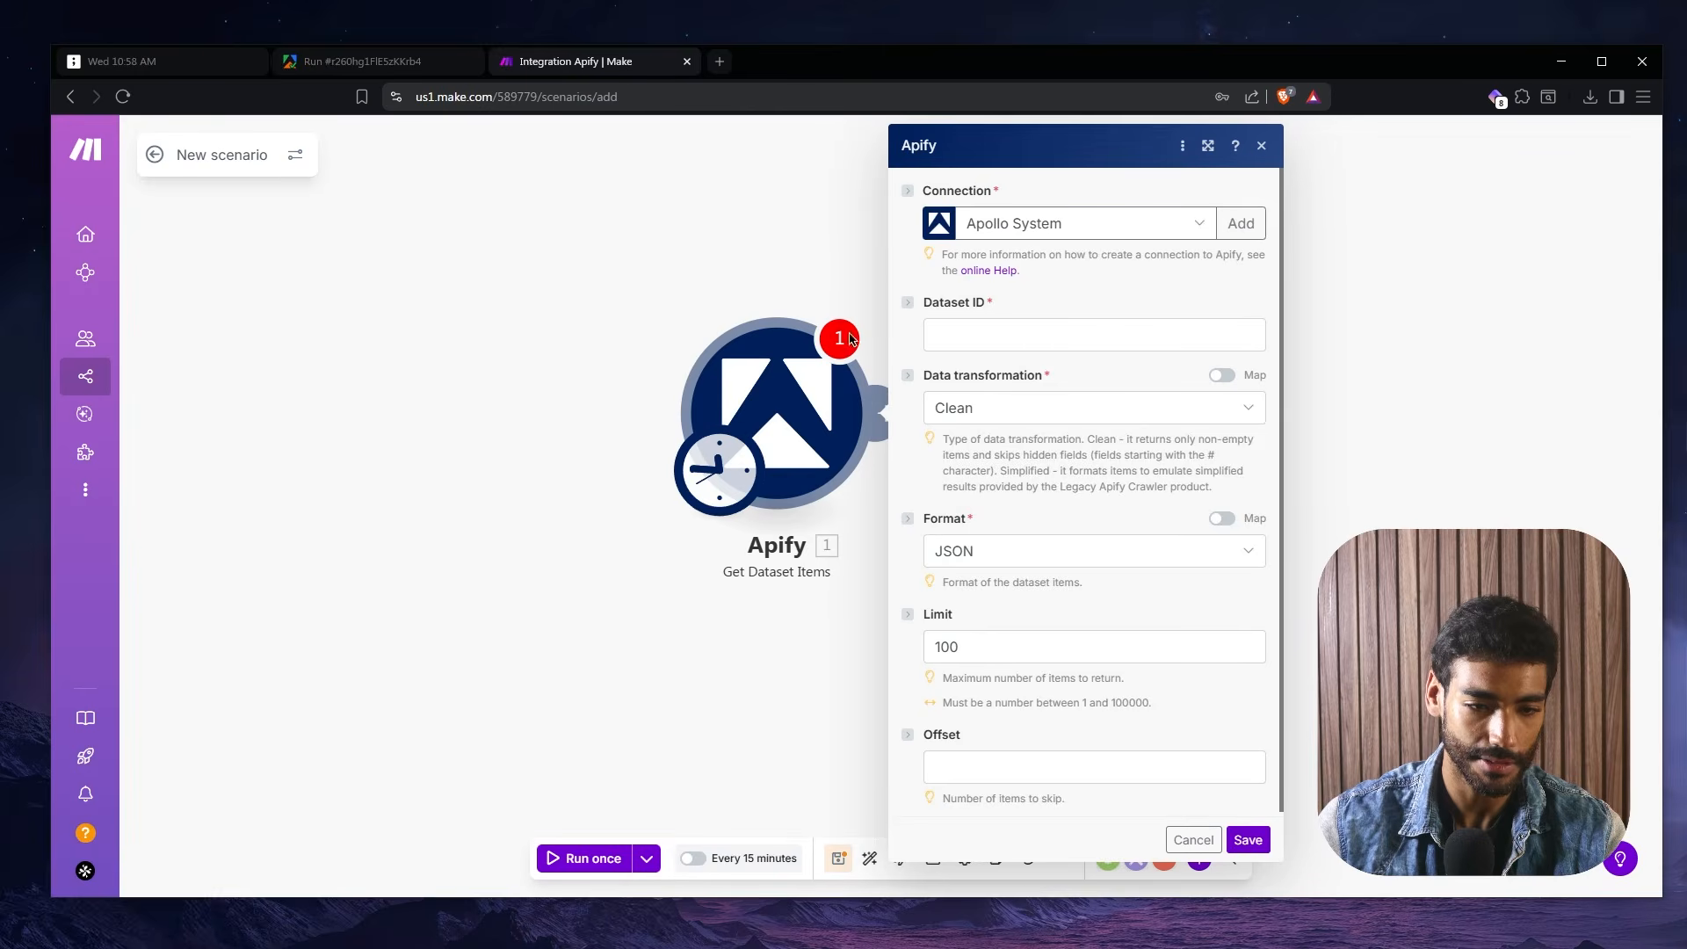
{"action": "left_click", "coordinate": [1034, 338]}
{"action": "key", "text": "ctrl+v"}
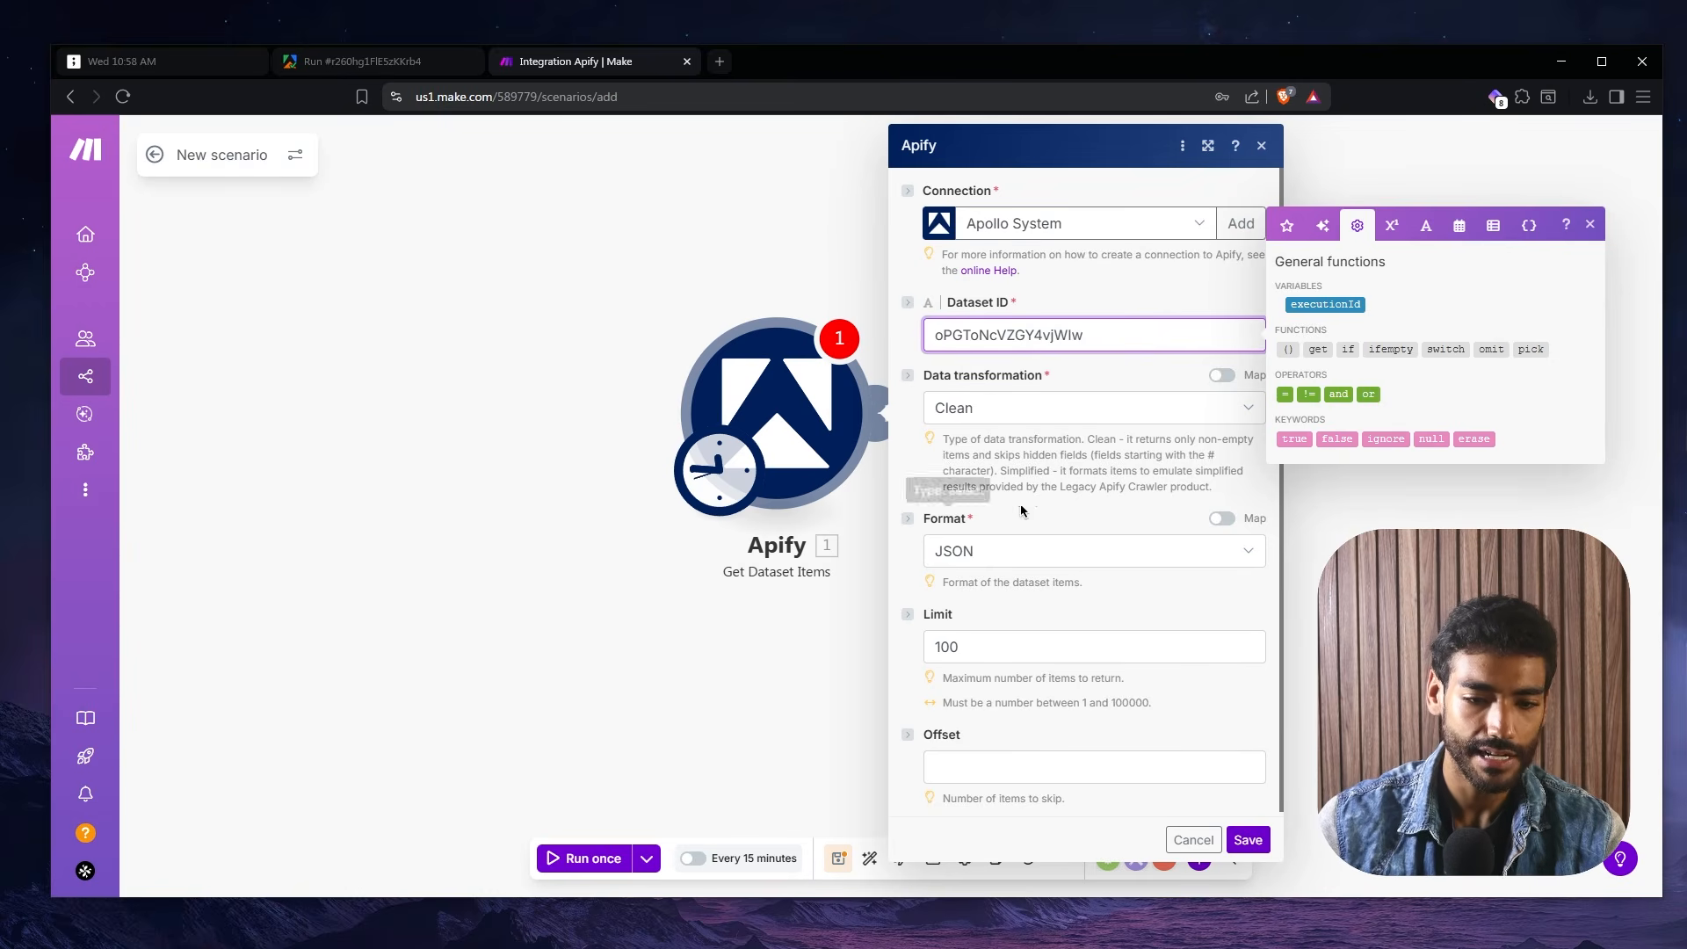
Keep the data transformation Clean and the format JSON, and set the module's item limit to 1
{"action": "left_click", "coordinate": [993, 409]}
{"action": "left_click", "coordinate": [995, 411]}
{"action": "left_click_drag", "start_coordinate": [942, 524], "coordinate": [982, 529]}
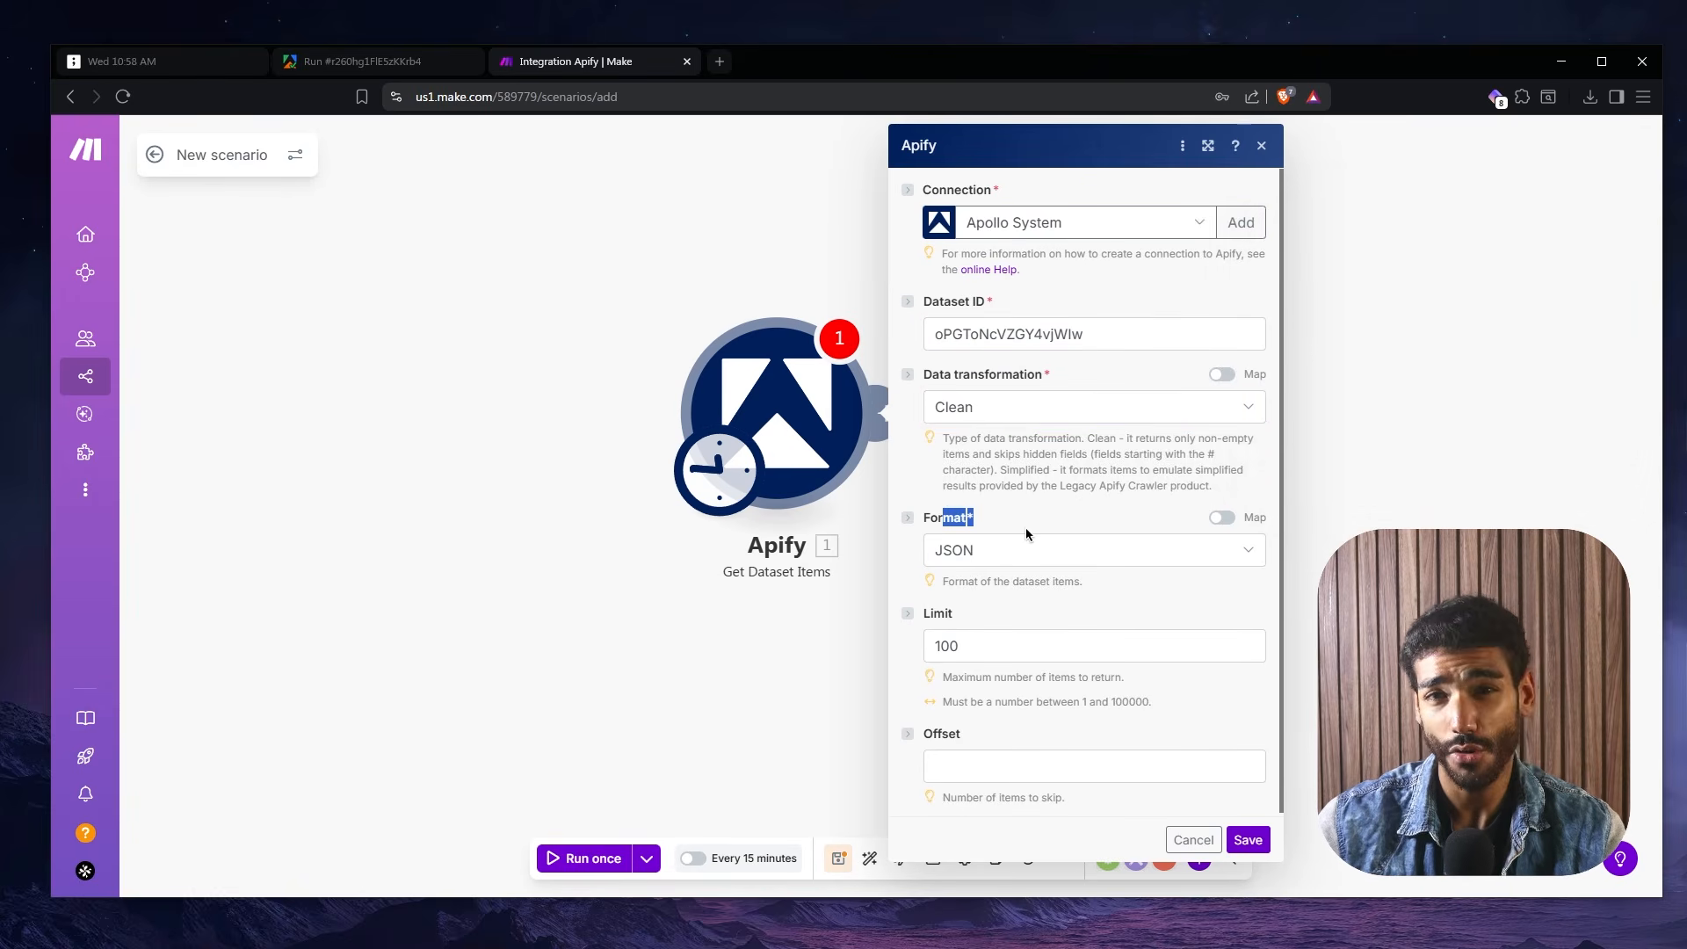
{"action": "double_click", "coordinate": [960, 653]}
{"action": "type", "text": "1"}
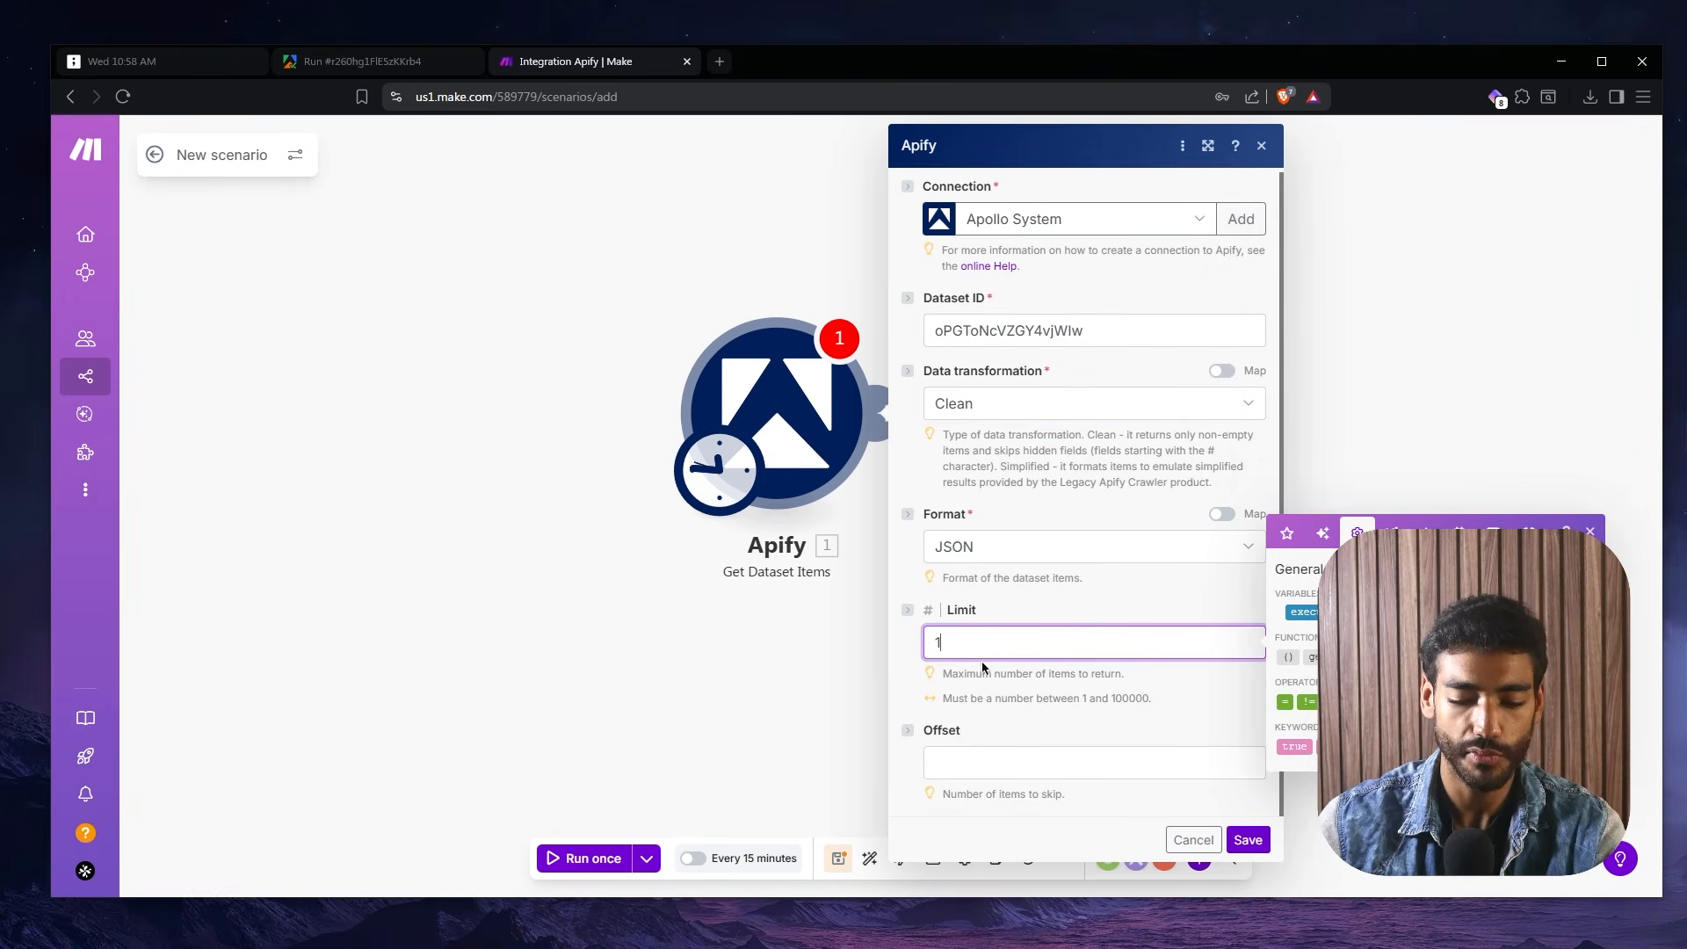
{"action": "key", "text": "BackSpace"}
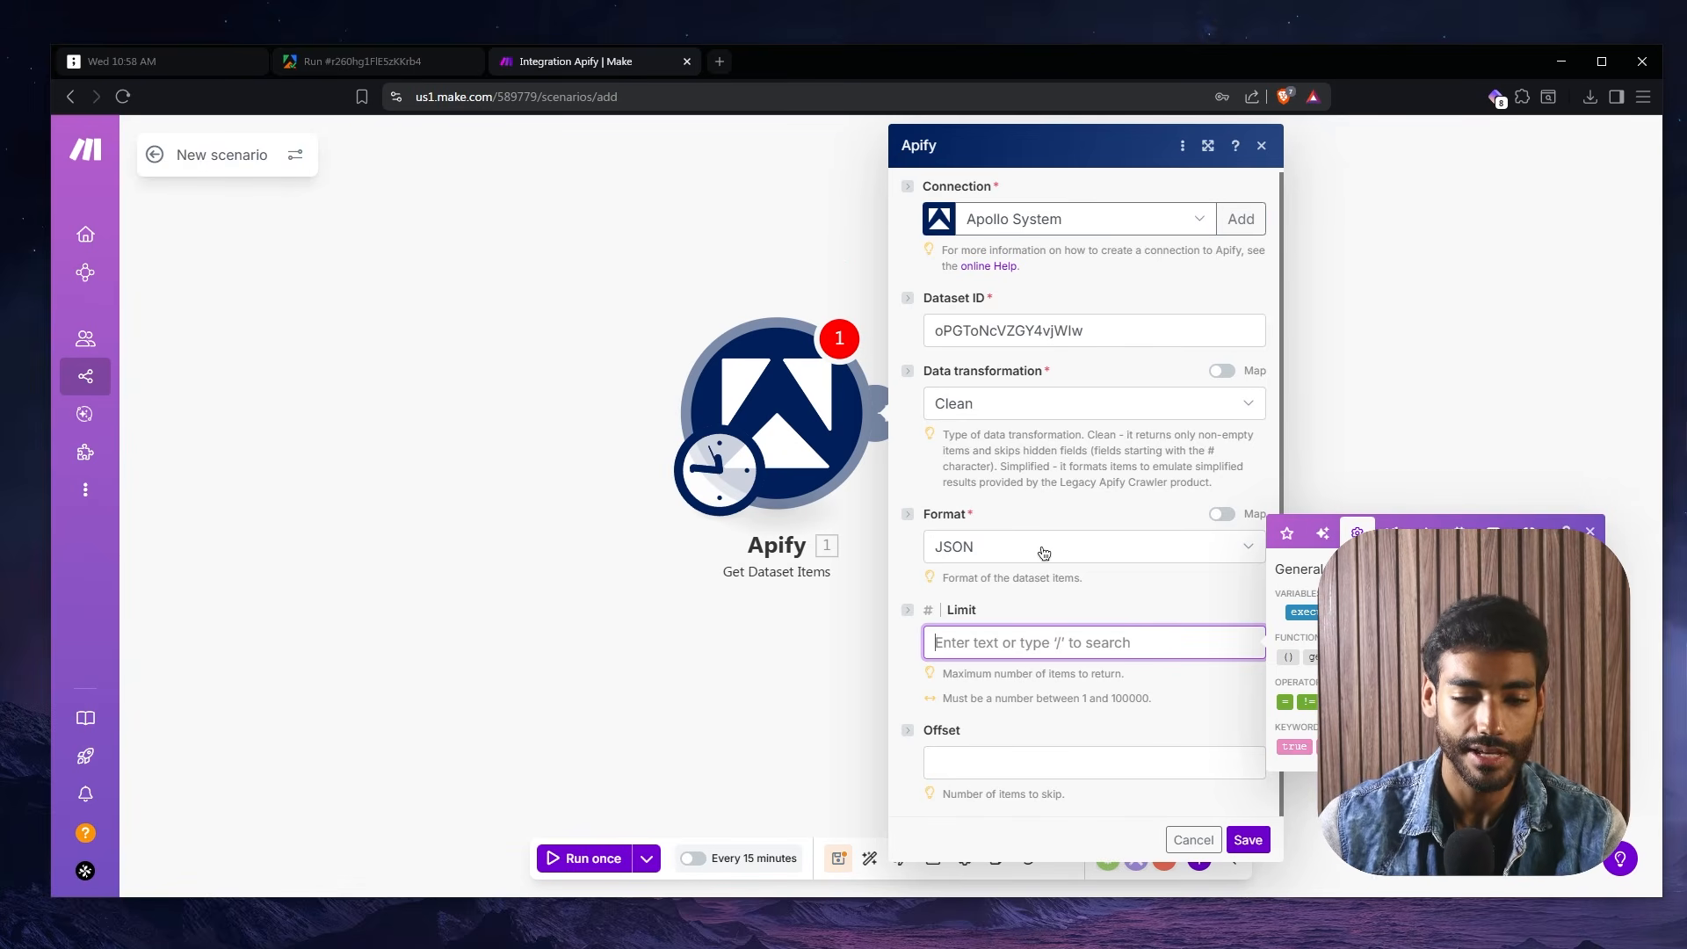
{"action": "type", "text": "1"}
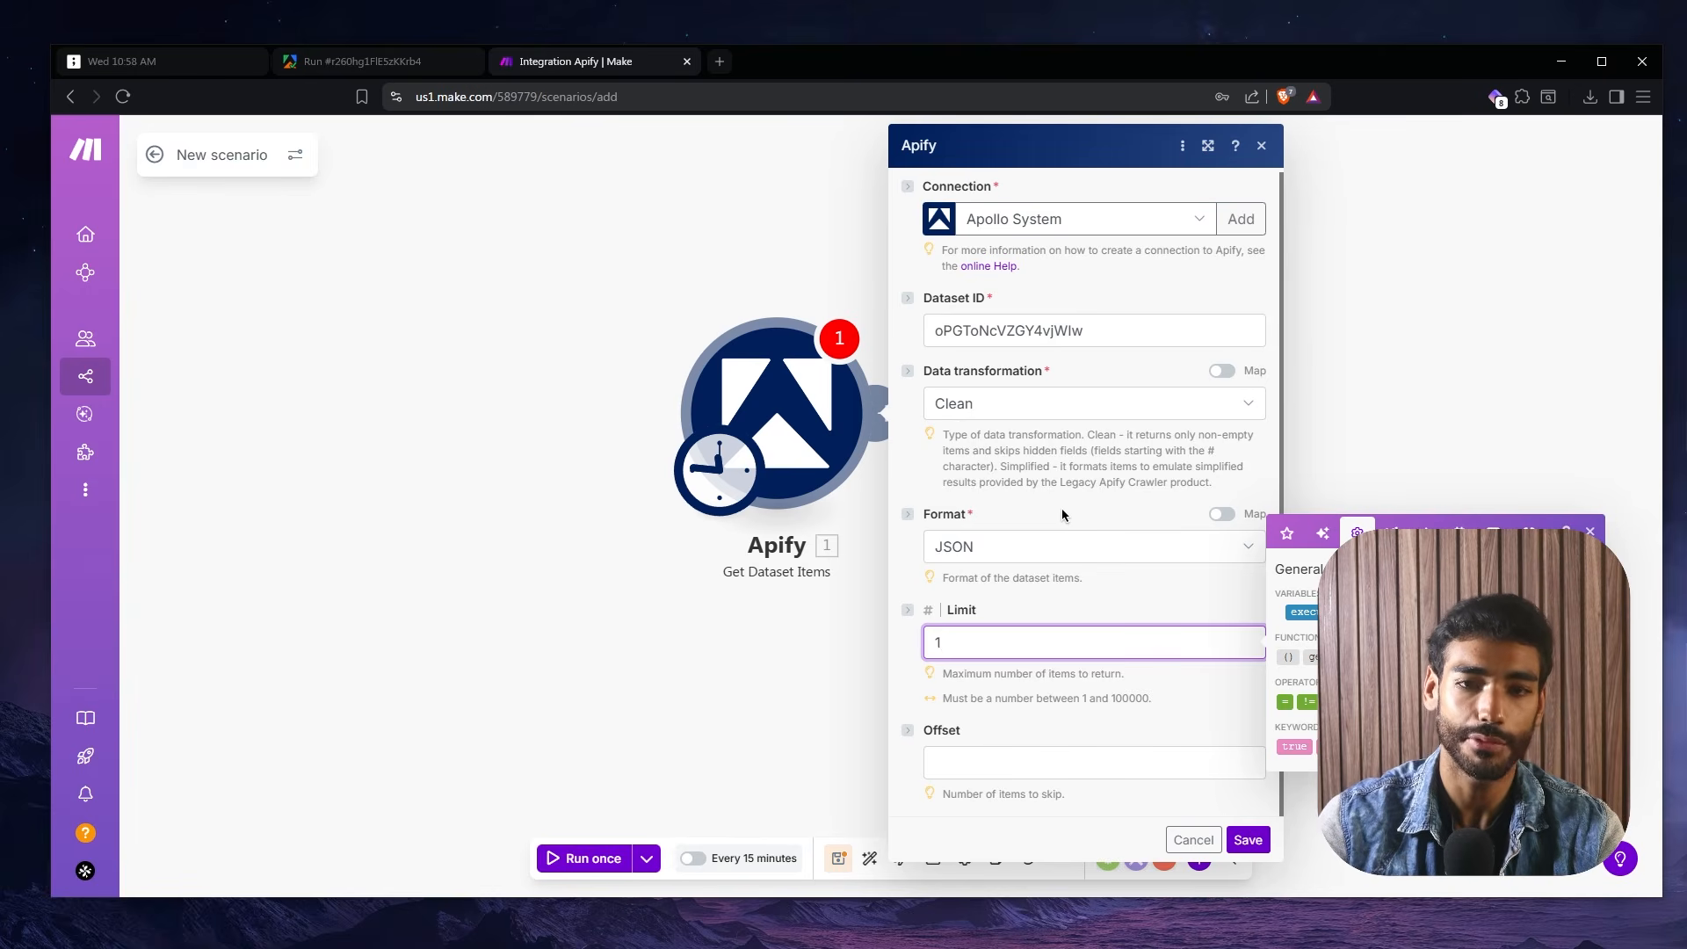
{"action": "left_click", "coordinate": [1105, 672]}
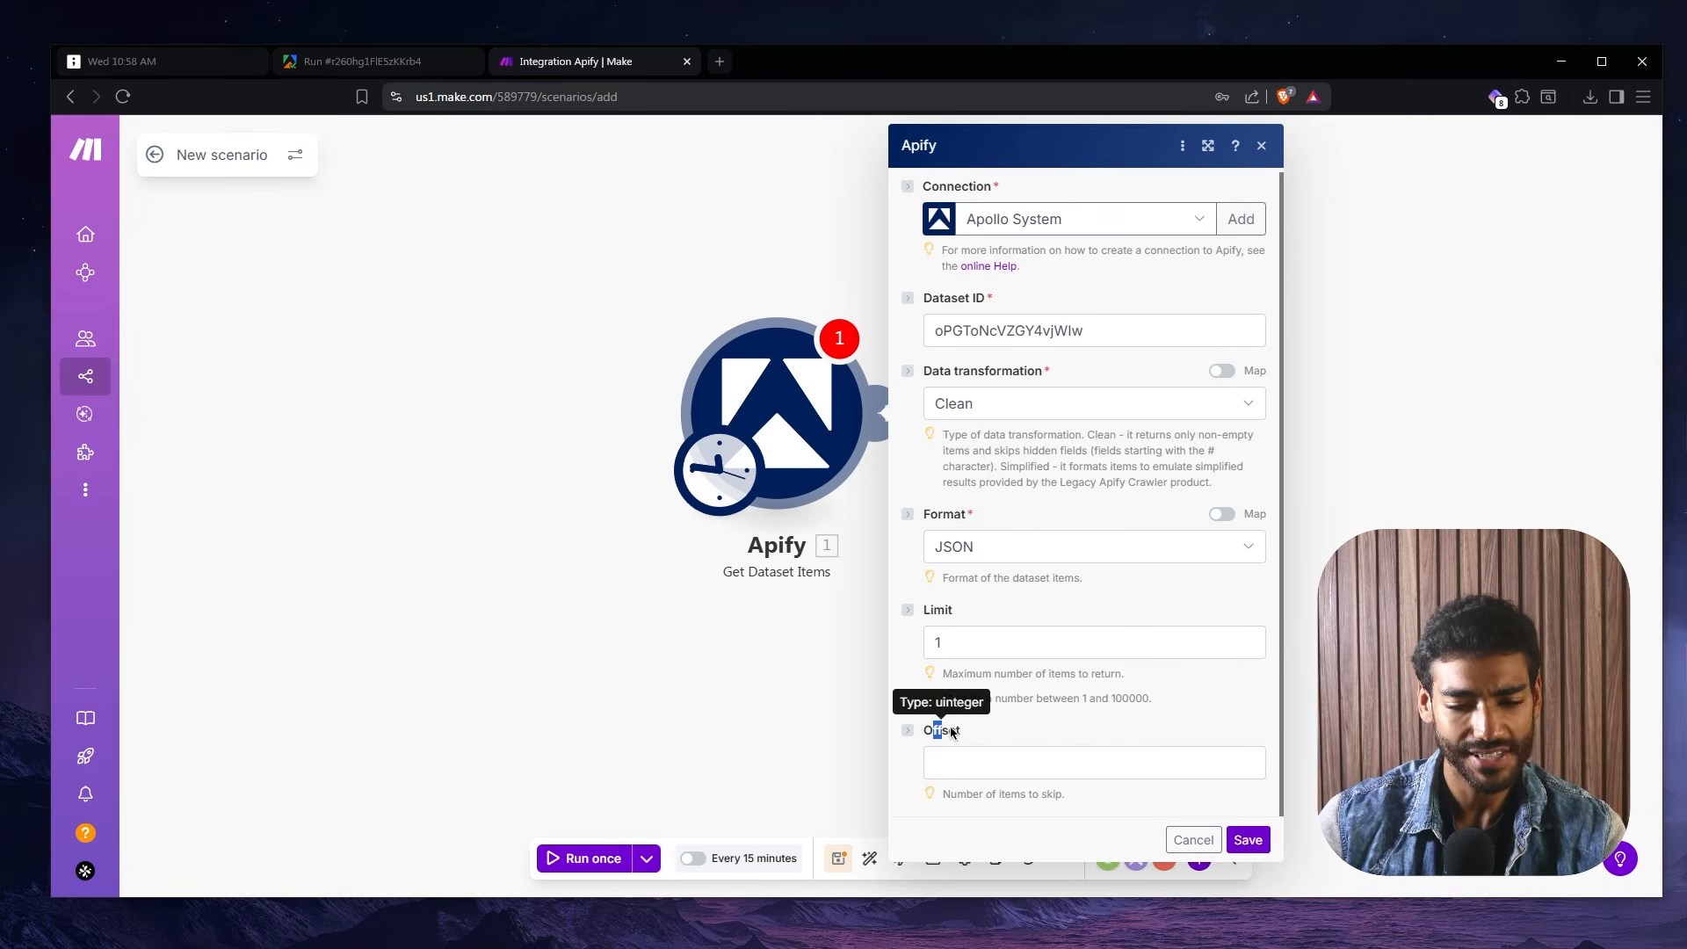
{"action": "left_click", "coordinate": [963, 761]}
{"action": "type", "text": "1"}
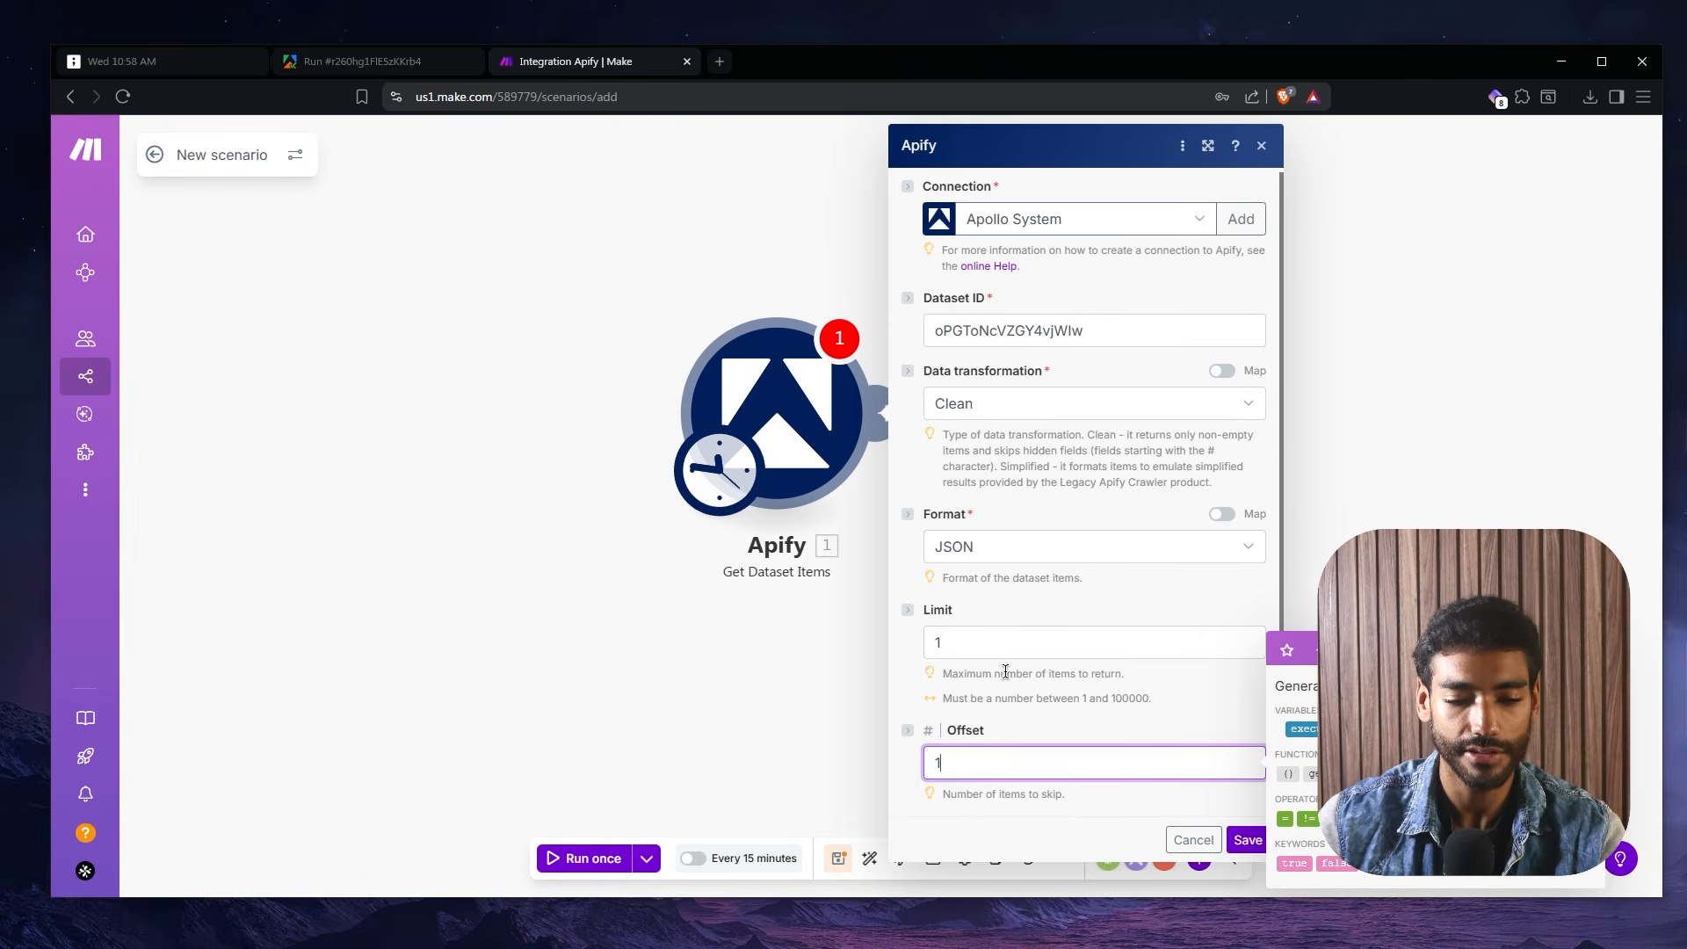
{"action": "key", "text": "BackSpace"}
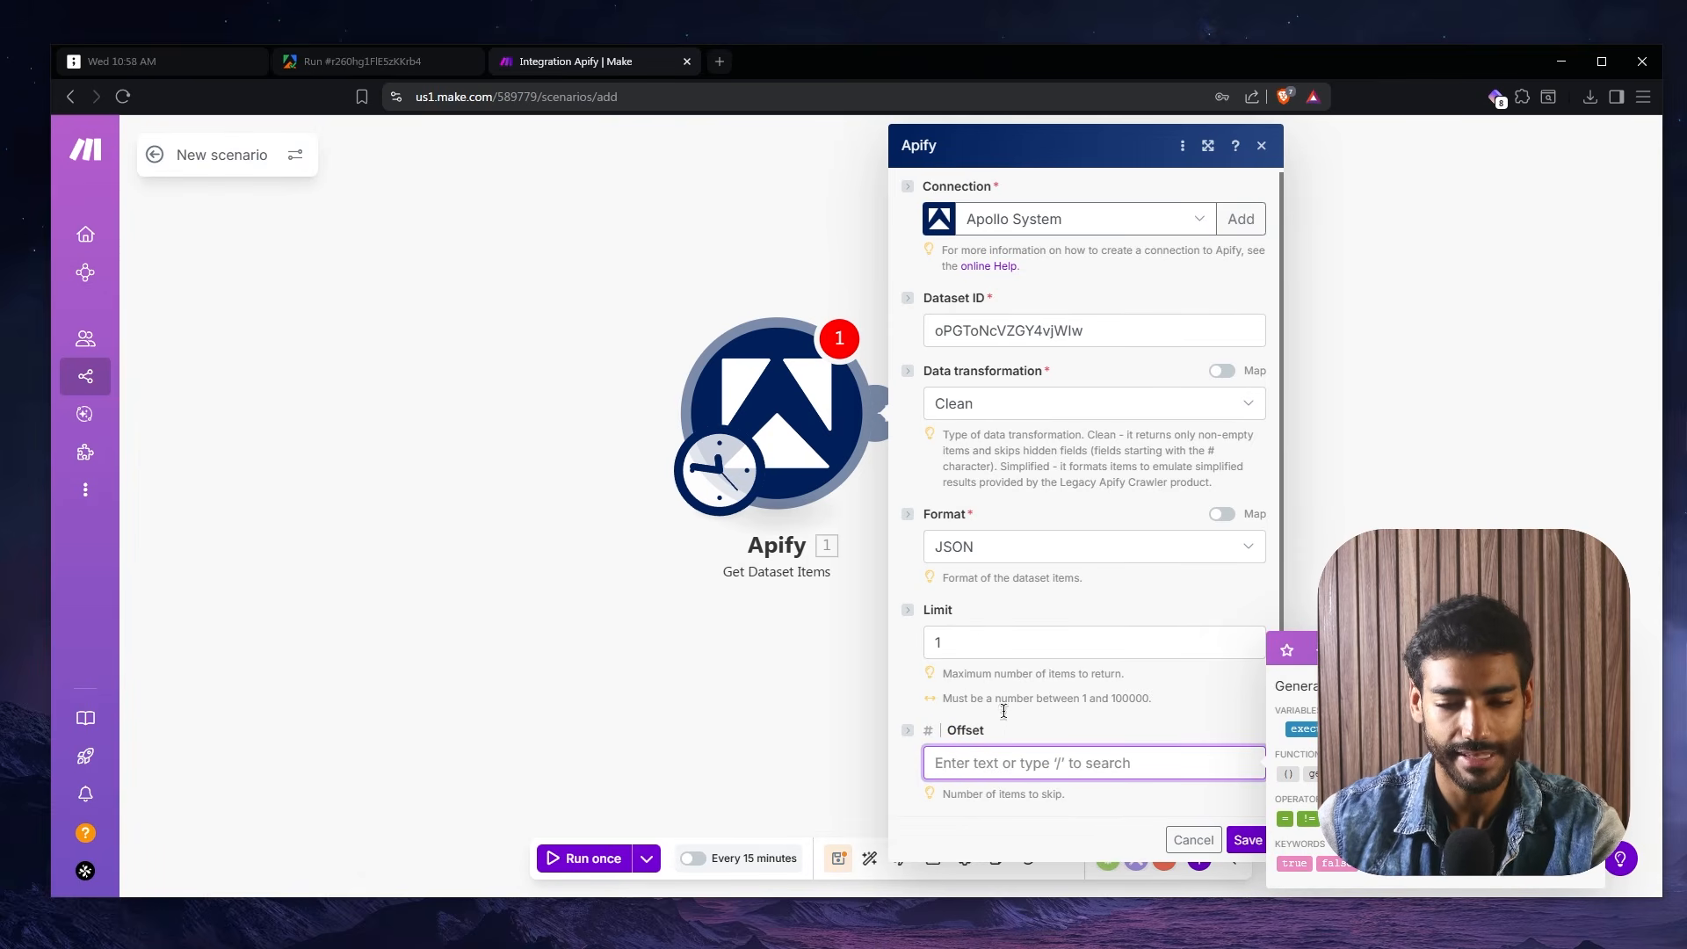
Save the Apify module's settings, run the scenario once, and inspect the output bundle of the Get Dataset Items operation
{"action": "left_click", "coordinate": [1262, 847]}
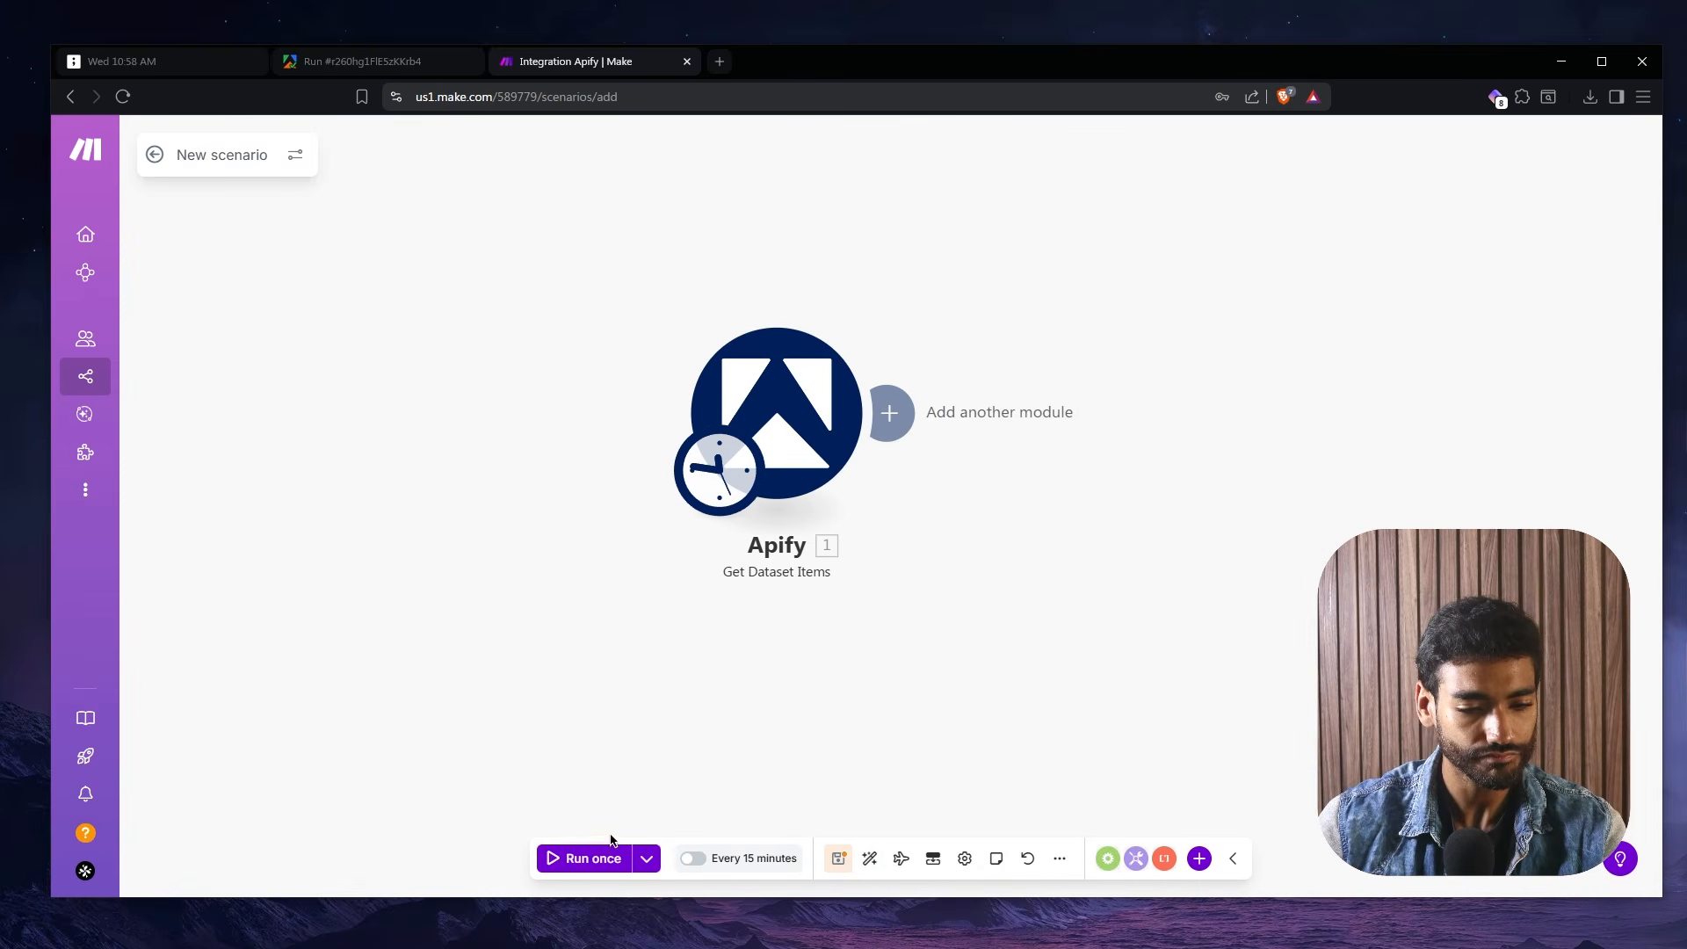
{"action": "left_click", "coordinate": [587, 858]}
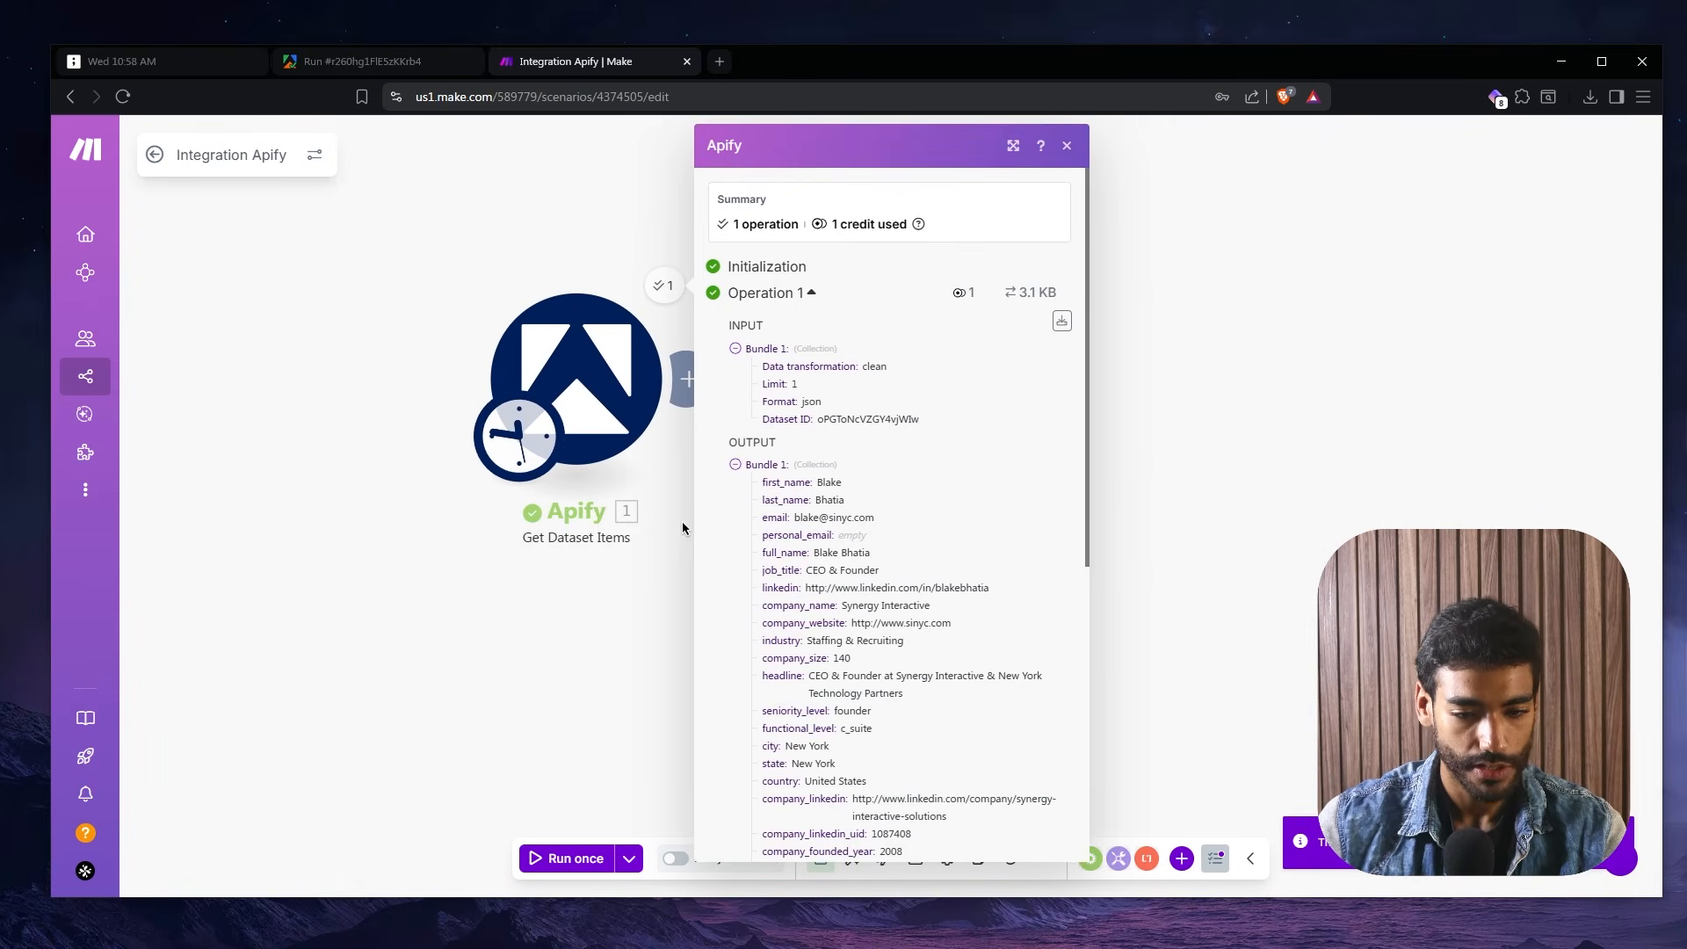
{"action": "mouse_move", "coordinate": [848, 519]}
{"action": "left_mouse_down"}
{"action": "mouse_move", "coordinate": [795, 497]}
{"action": "mouse_move", "coordinate": [877, 521]}
{"action": "left_mouse_up"}
{"action": "left_click", "coordinate": [894, 636]}
{"action": "scroll", "coordinate": [905, 641], "scroll_direction": "down", "scroll_amount": 6}
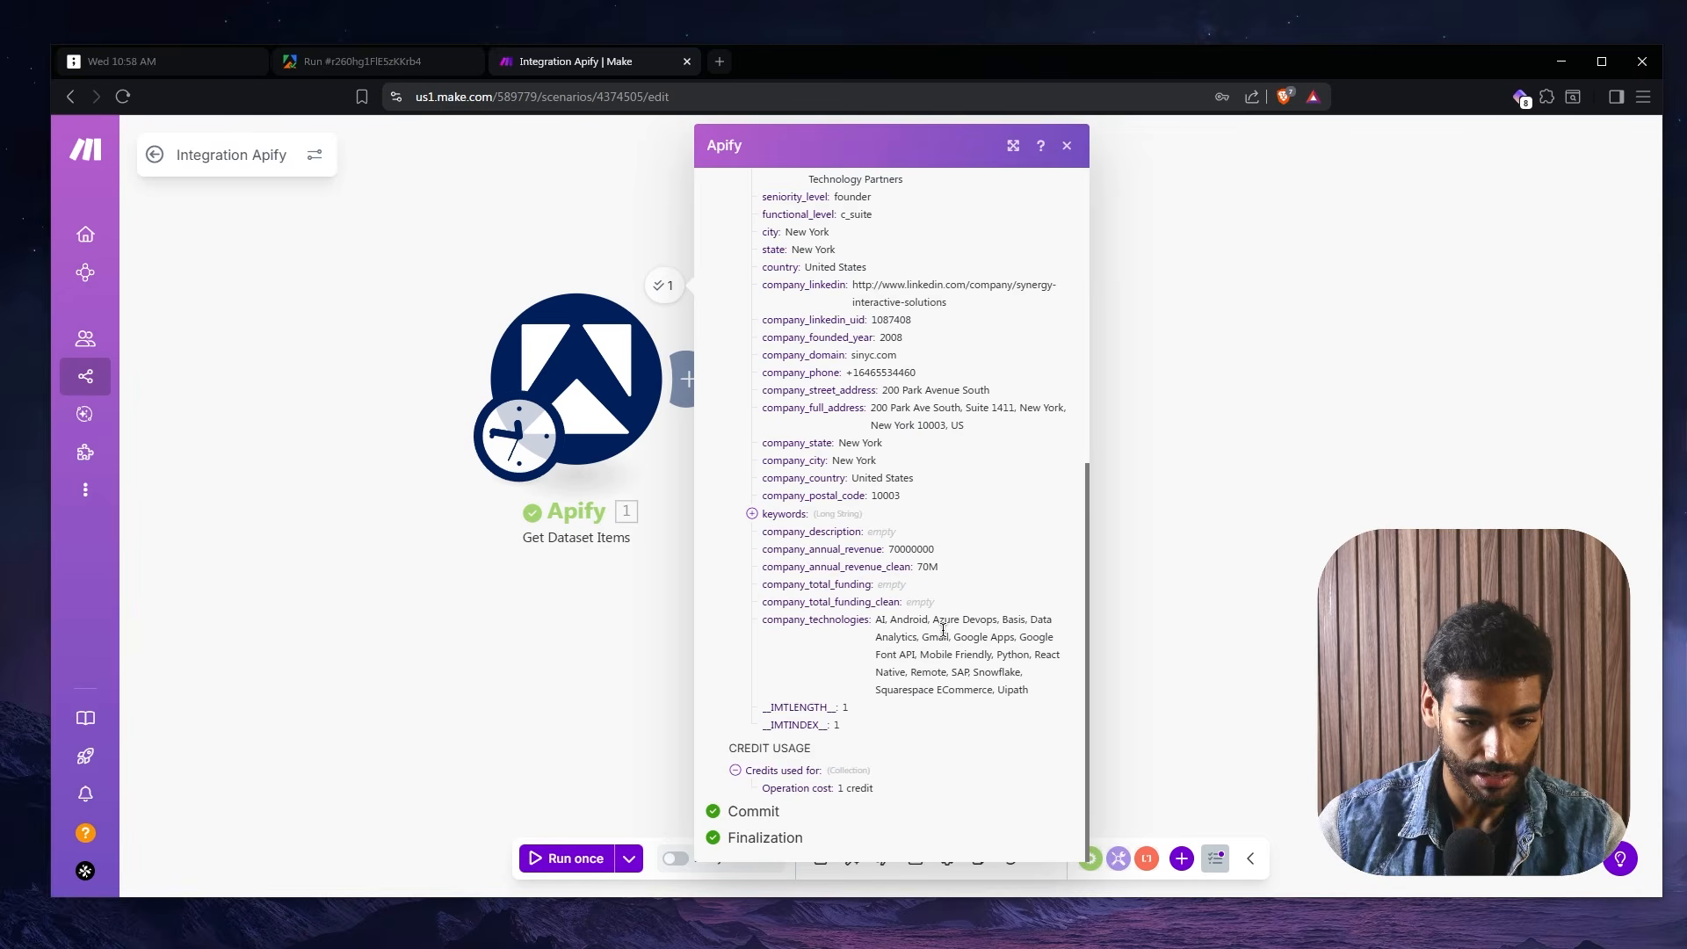
{"action": "scroll", "coordinate": [870, 527], "scroll_direction": "up", "scroll_amount": 15}
{"action": "left_click", "coordinate": [682, 303]}
{"action": "left_click", "coordinate": [669, 290]}
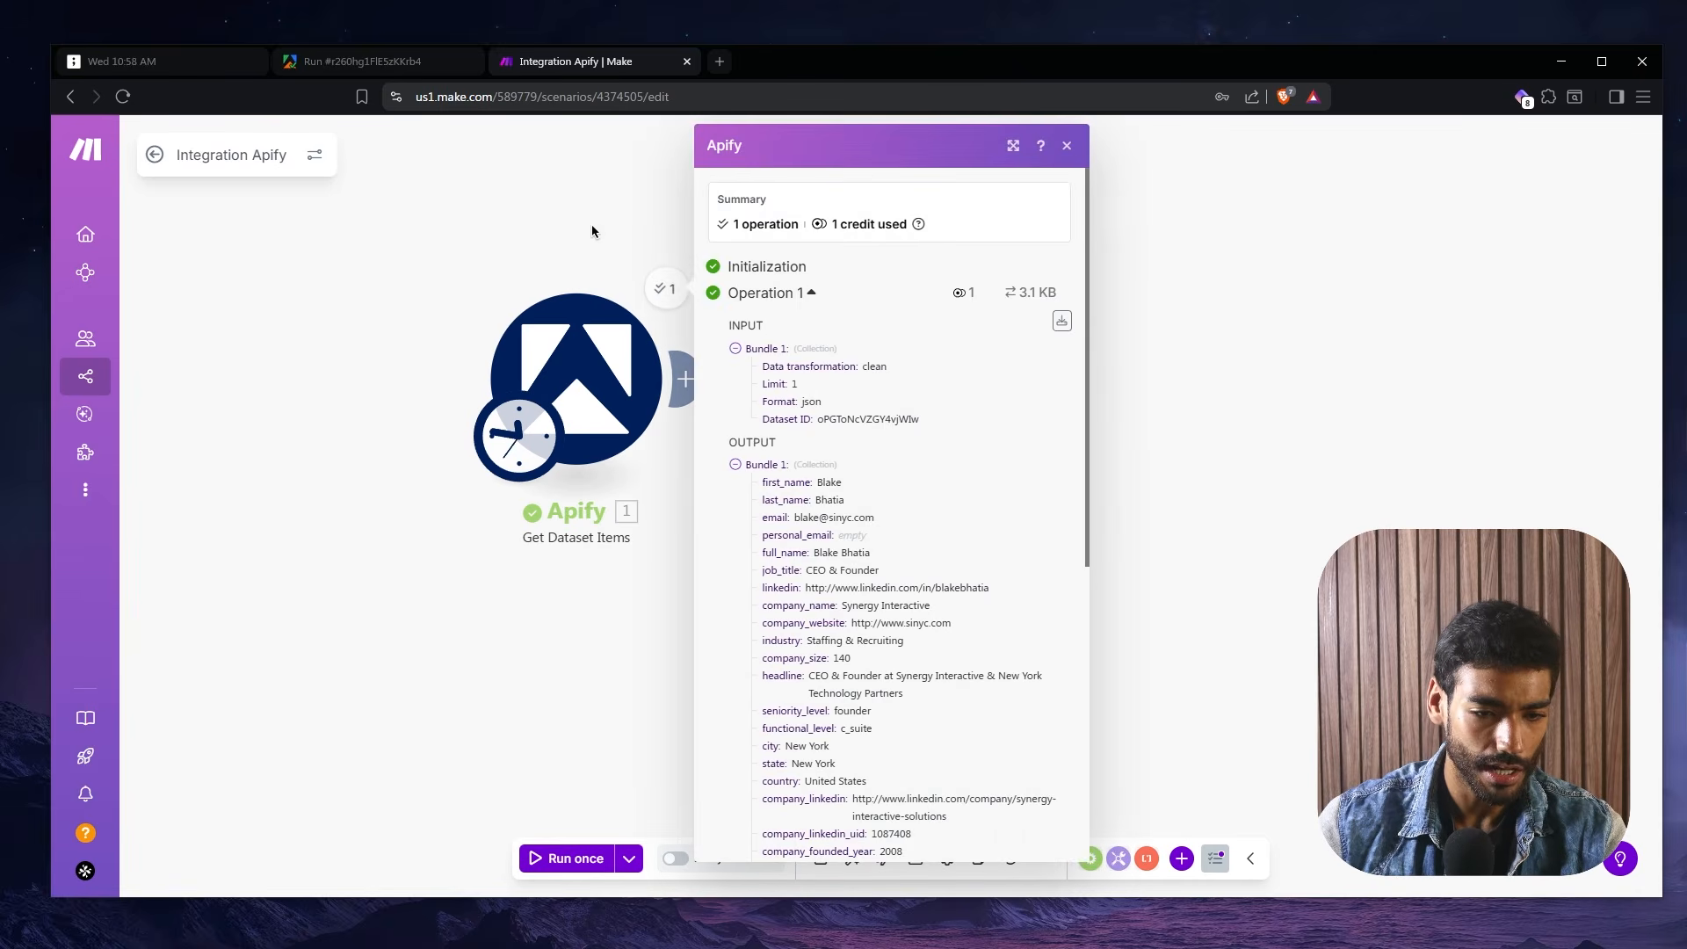
Review the Leads Finder run's output in Apify, including the All fields view, and return to the scenario canvas in Make
{"action": "left_click", "coordinate": [362, 61]}
{"action": "left_click", "coordinate": [309, 229]}
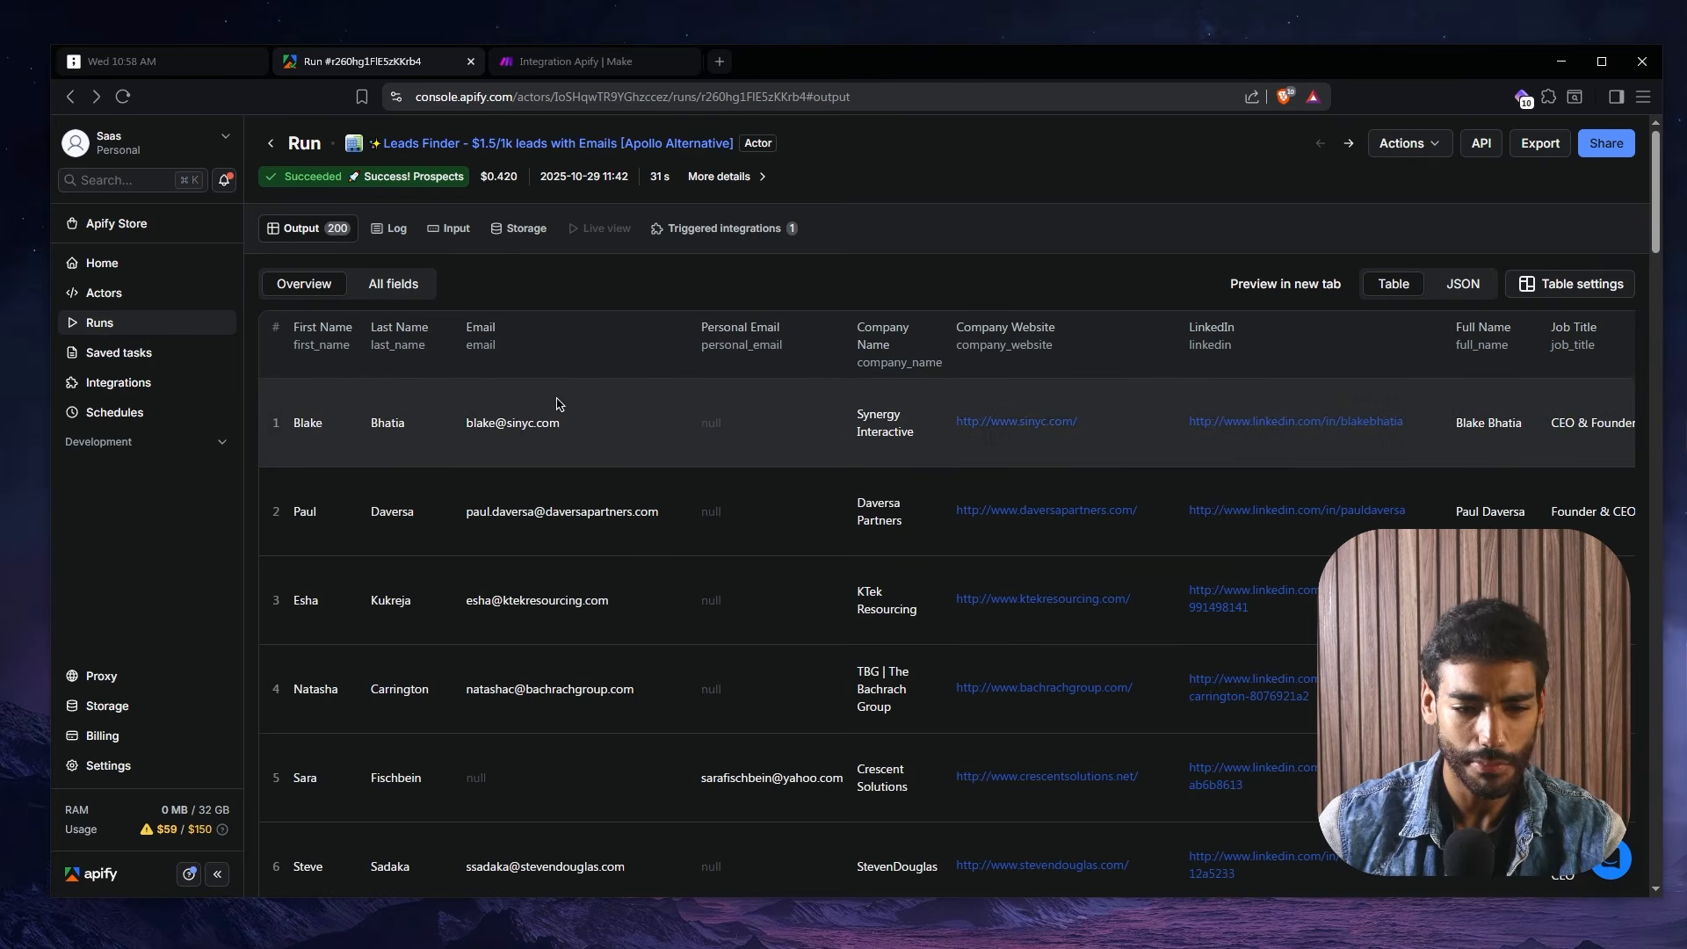
{"action": "scroll", "coordinate": [571, 457], "scroll_direction": "down", "scroll_amount": 4}
{"action": "scroll", "coordinate": [501, 427], "scroll_direction": "up", "scroll_amount": 4}
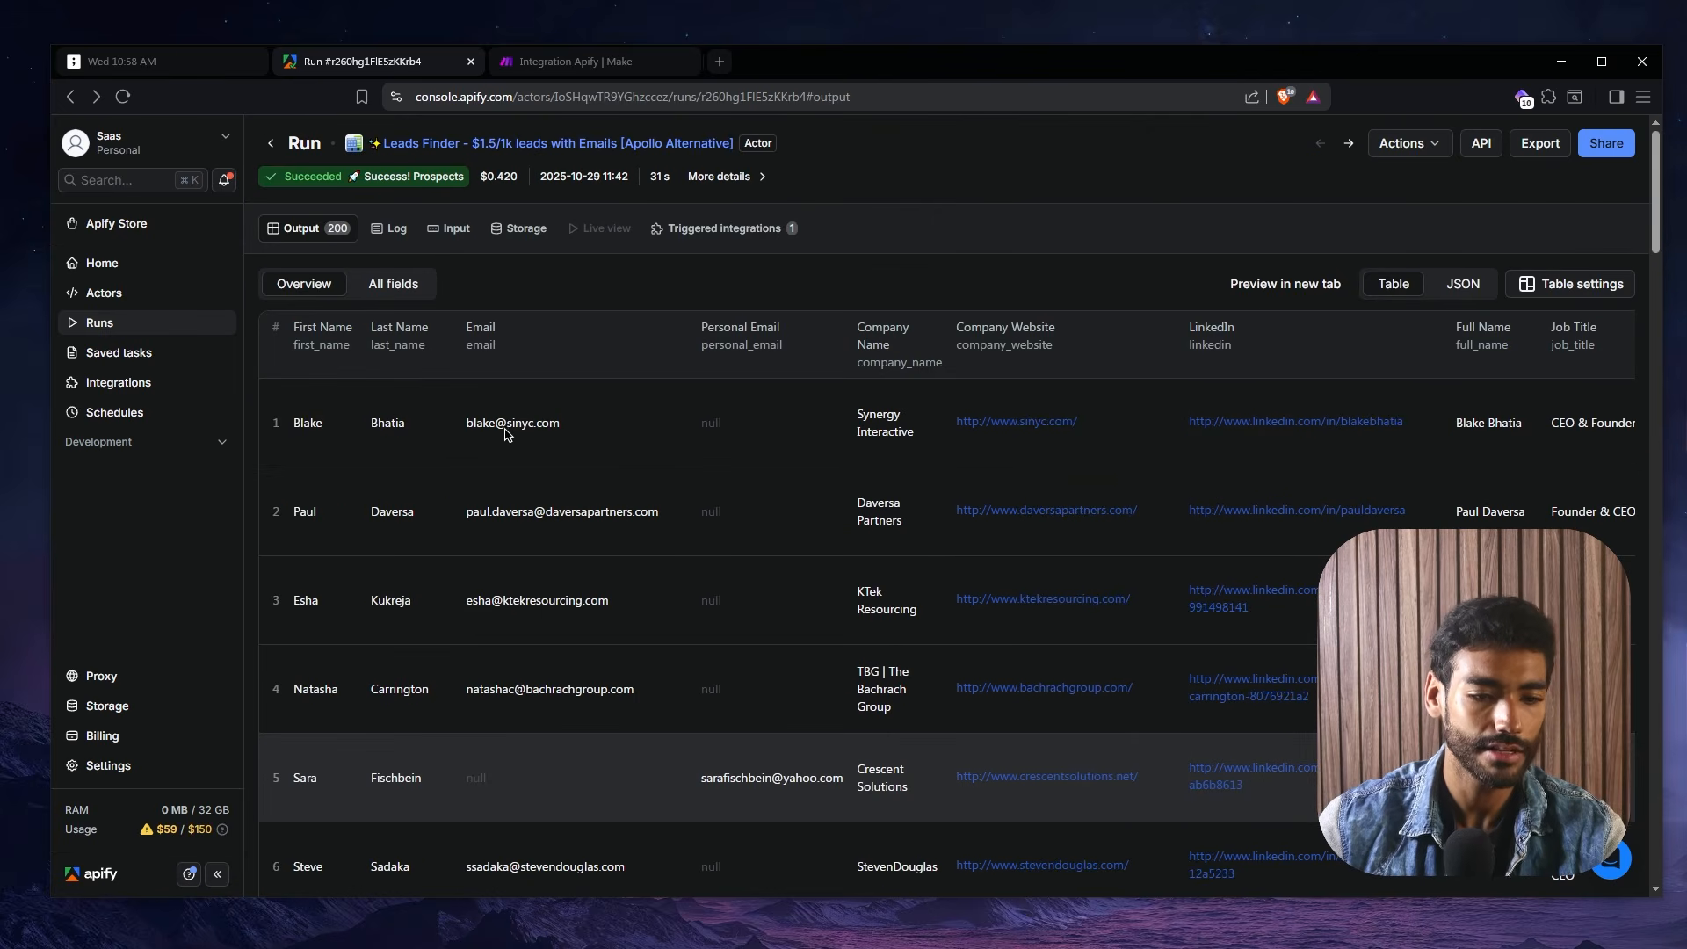
{"action": "left_click", "coordinate": [396, 283]}
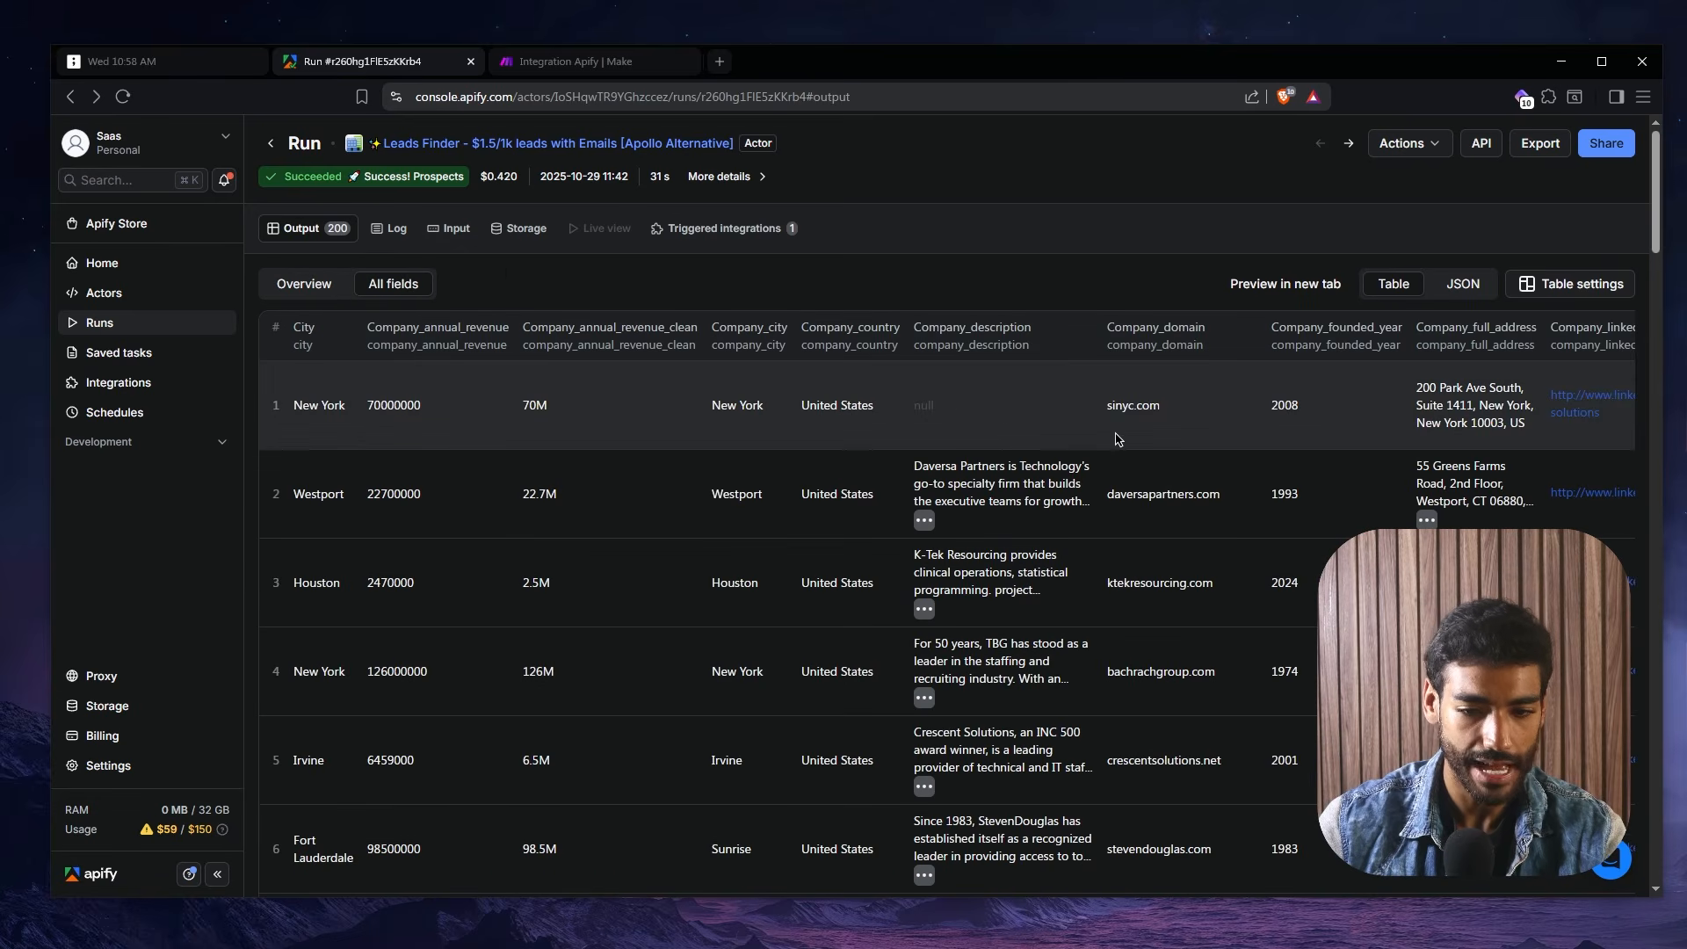
{"action": "scroll", "coordinate": [1099, 435], "scroll_direction": "right", "scroll_amount": 10}
{"action": "scroll", "coordinate": [1035, 429], "scroll_direction": "right", "scroll_amount": 5}
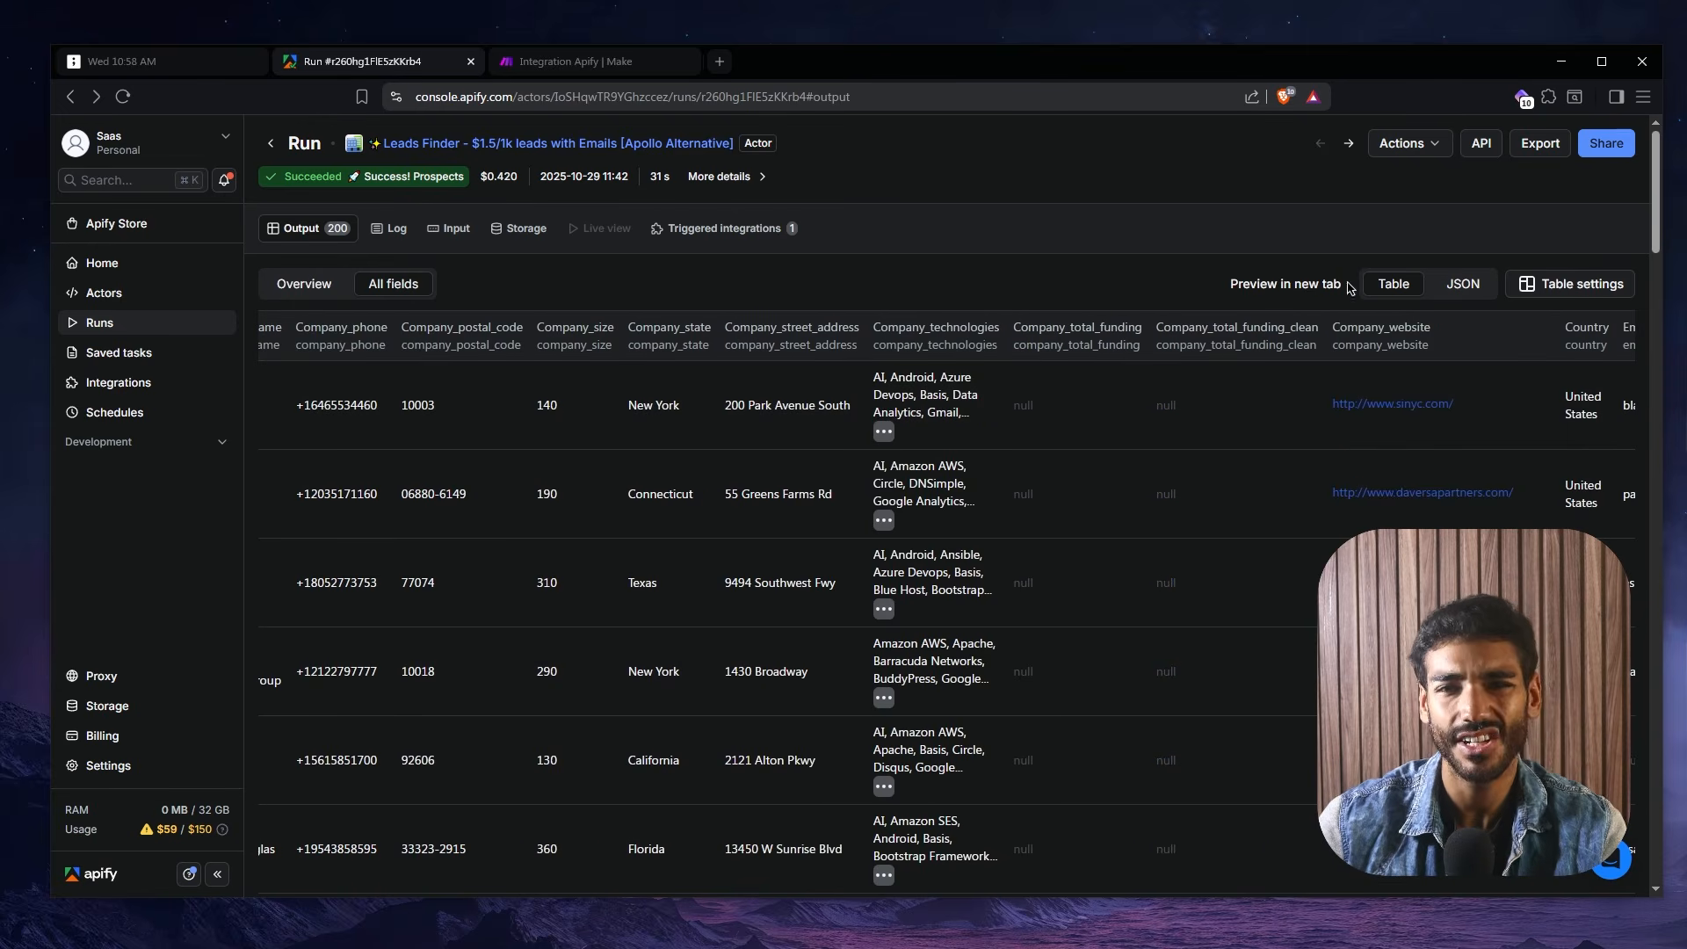
{"action": "left_click", "coordinate": [615, 63]}
{"action": "left_click", "coordinate": [635, 437]}
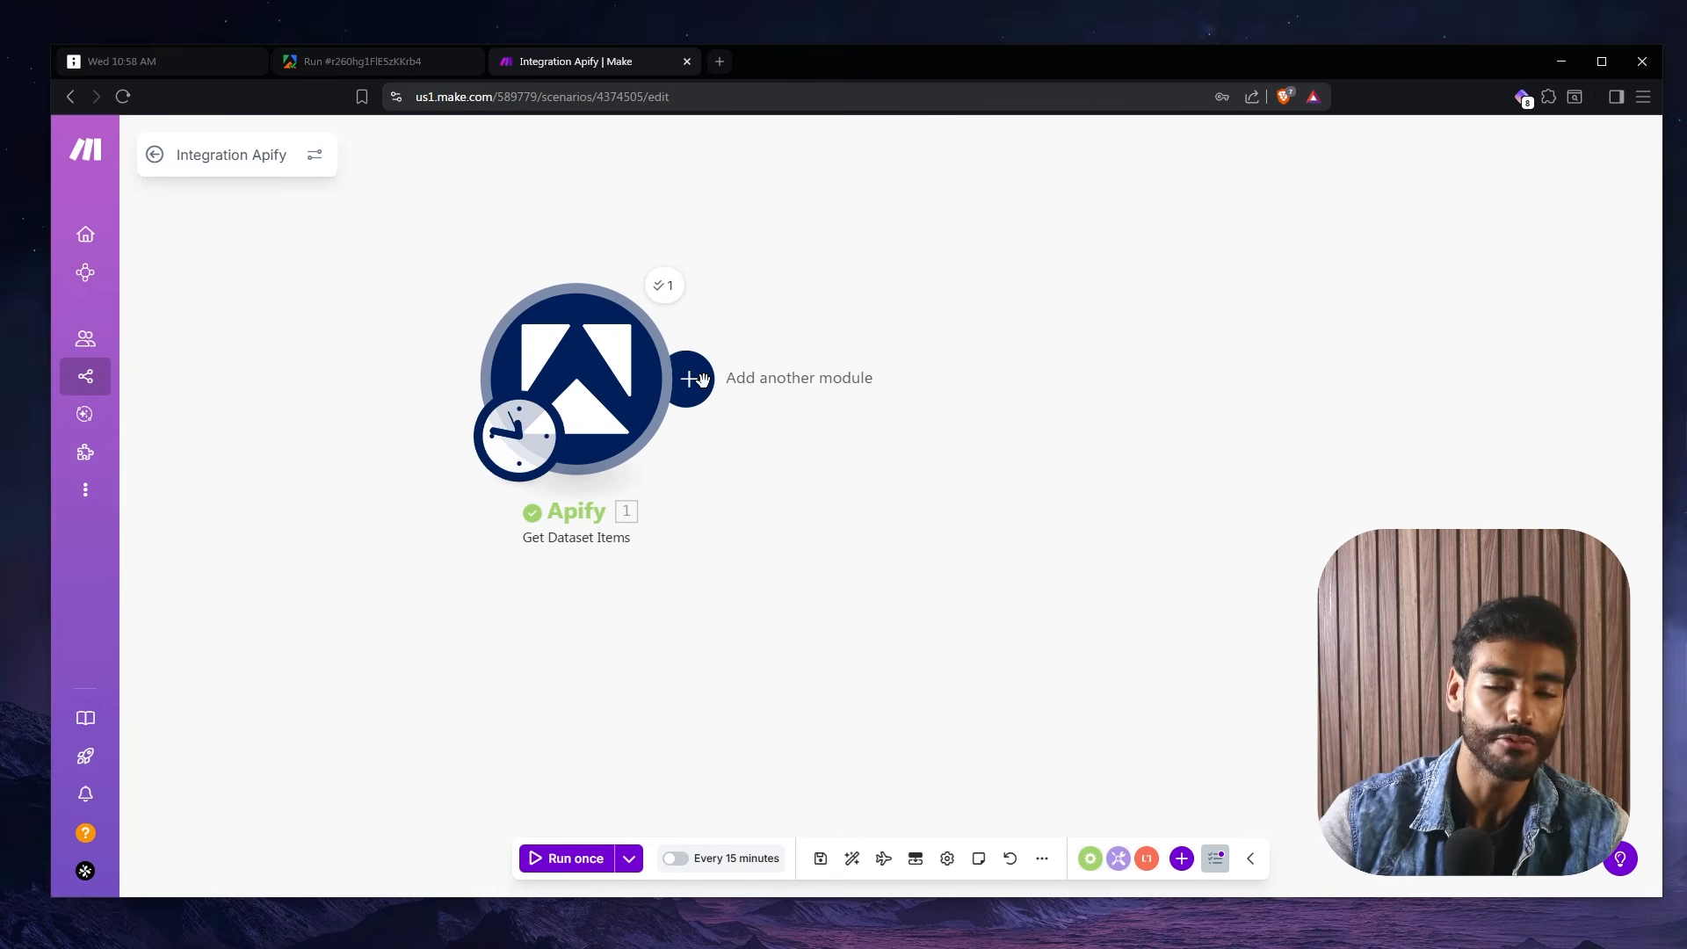
Rename the Apify Get Dataset Items module as Get Data
{"action": "right_click", "coordinate": [625, 380]}
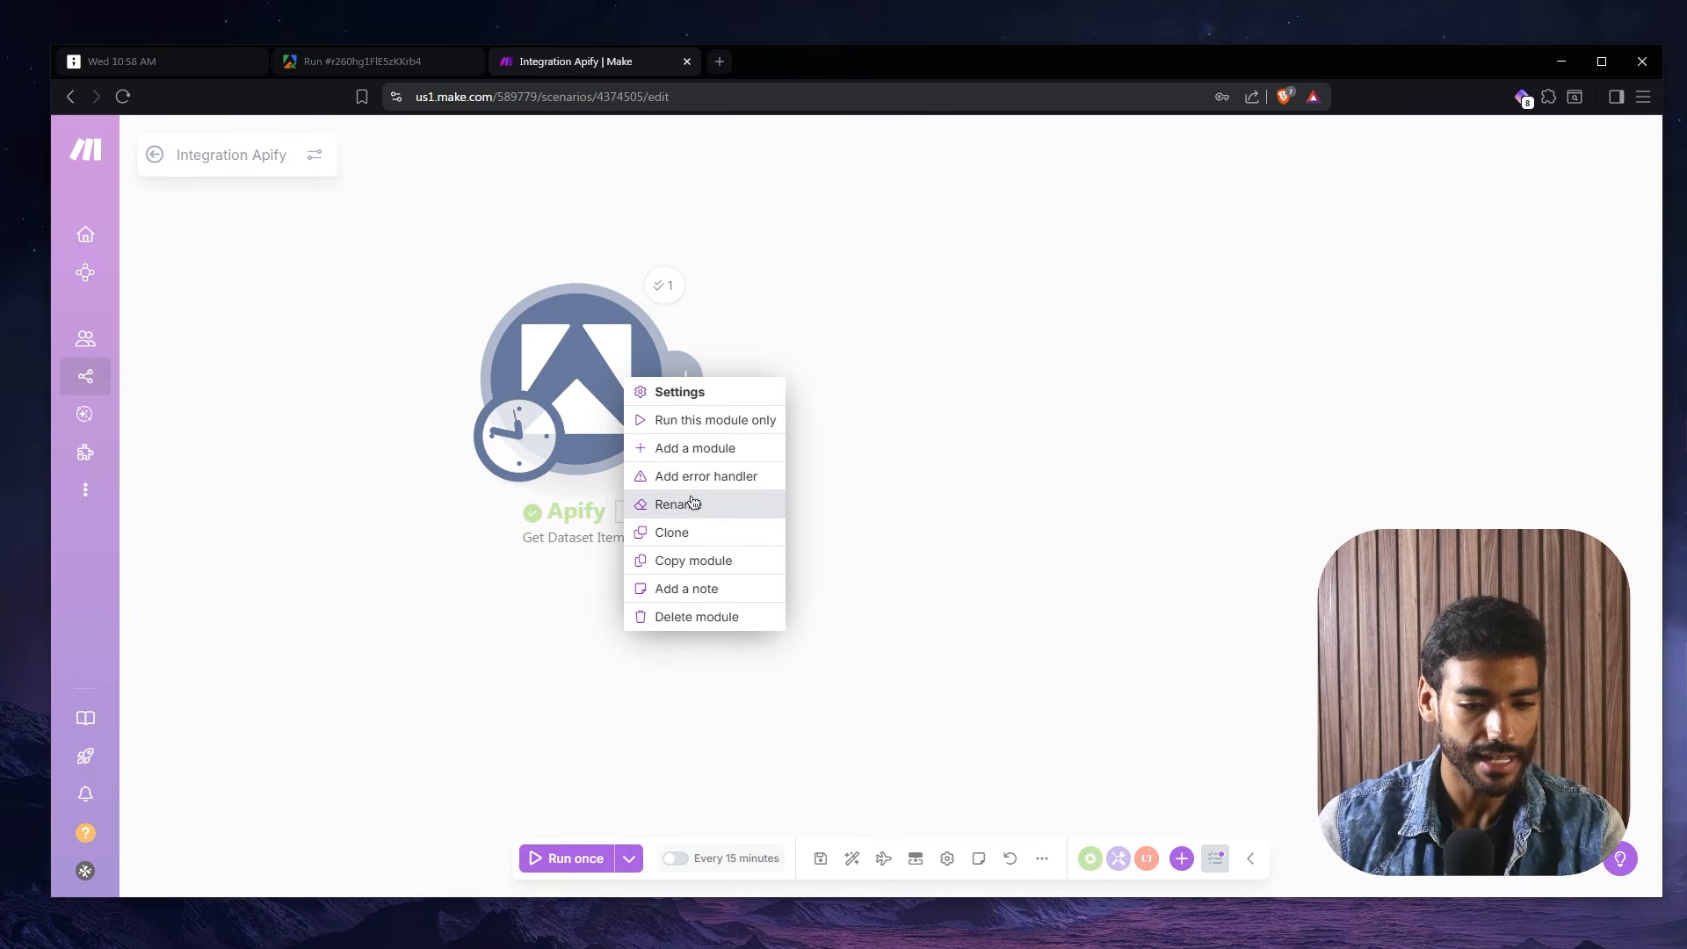
{"action": "left_click", "coordinate": [693, 503]}
{"action": "type", "text": "Get Data"}
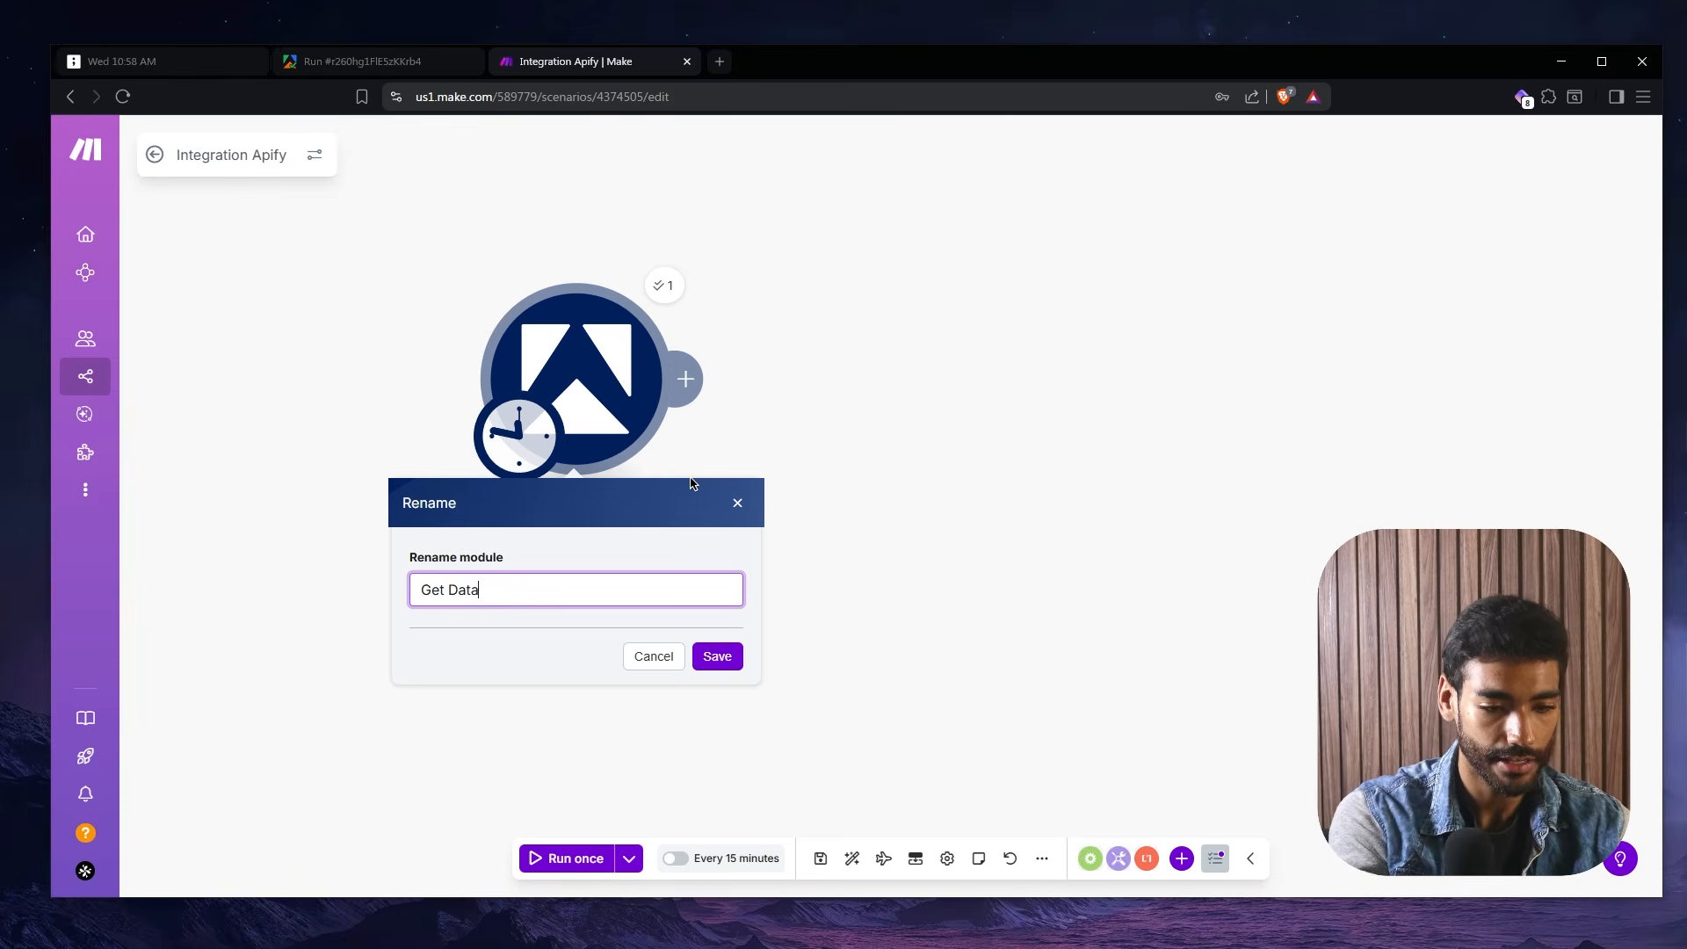
{"action": "key", "text": "Return"}
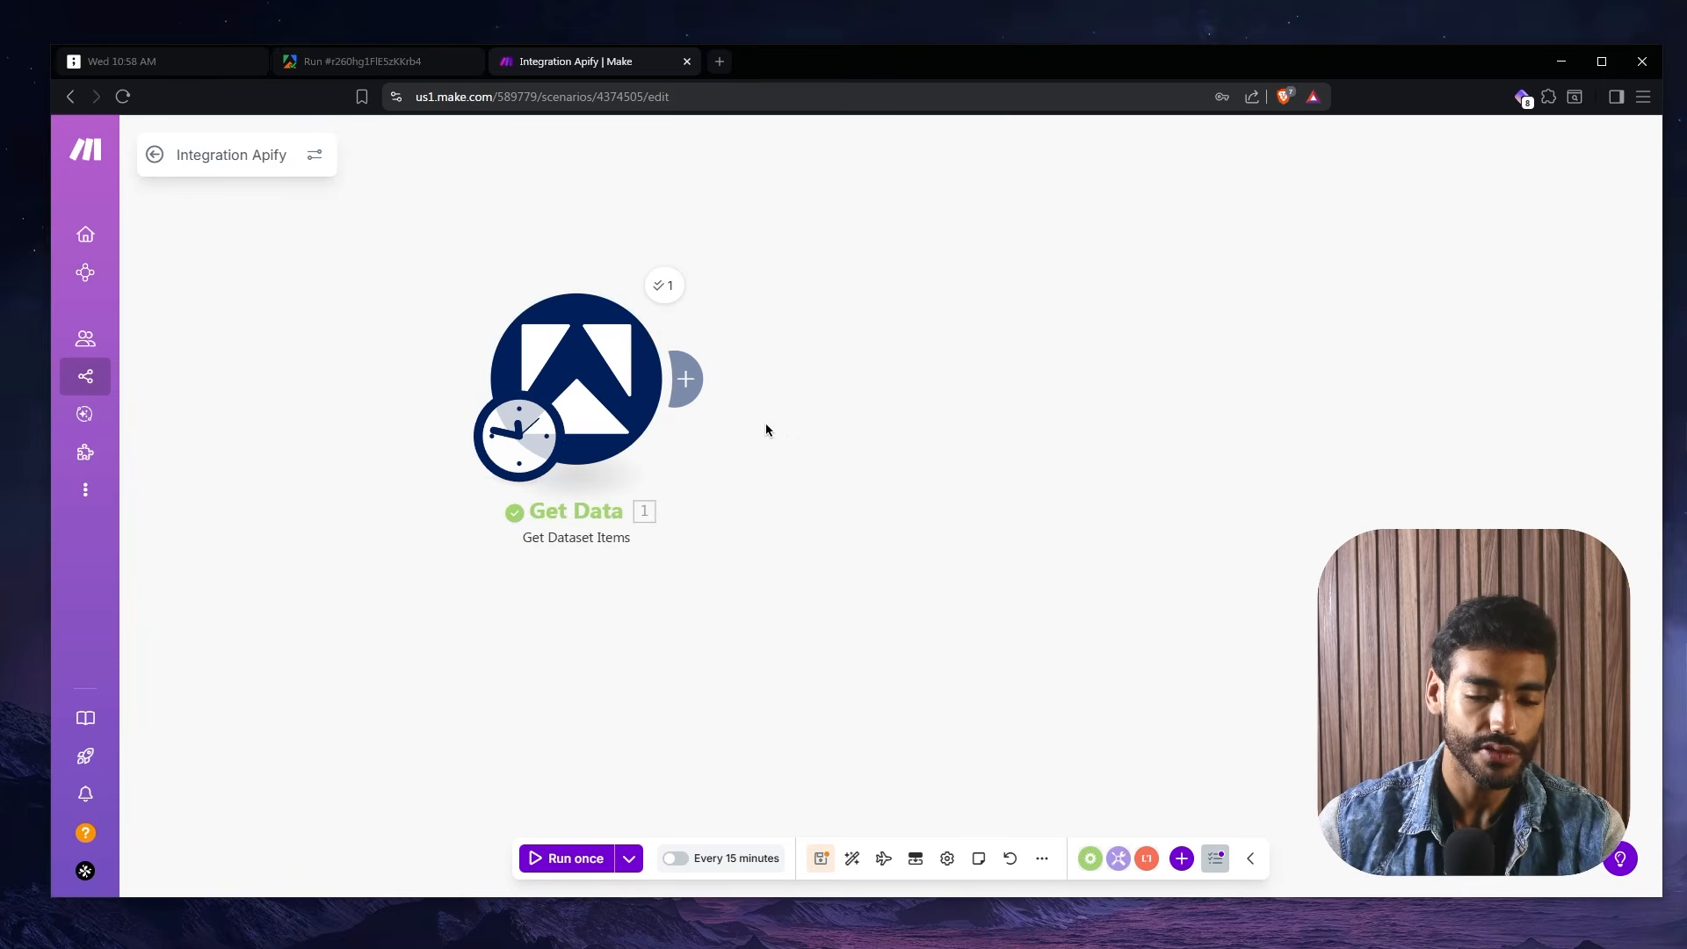
Check the Get Data module's run output and add an empty module connected to it
{"action": "left_click", "coordinate": [687, 379]}
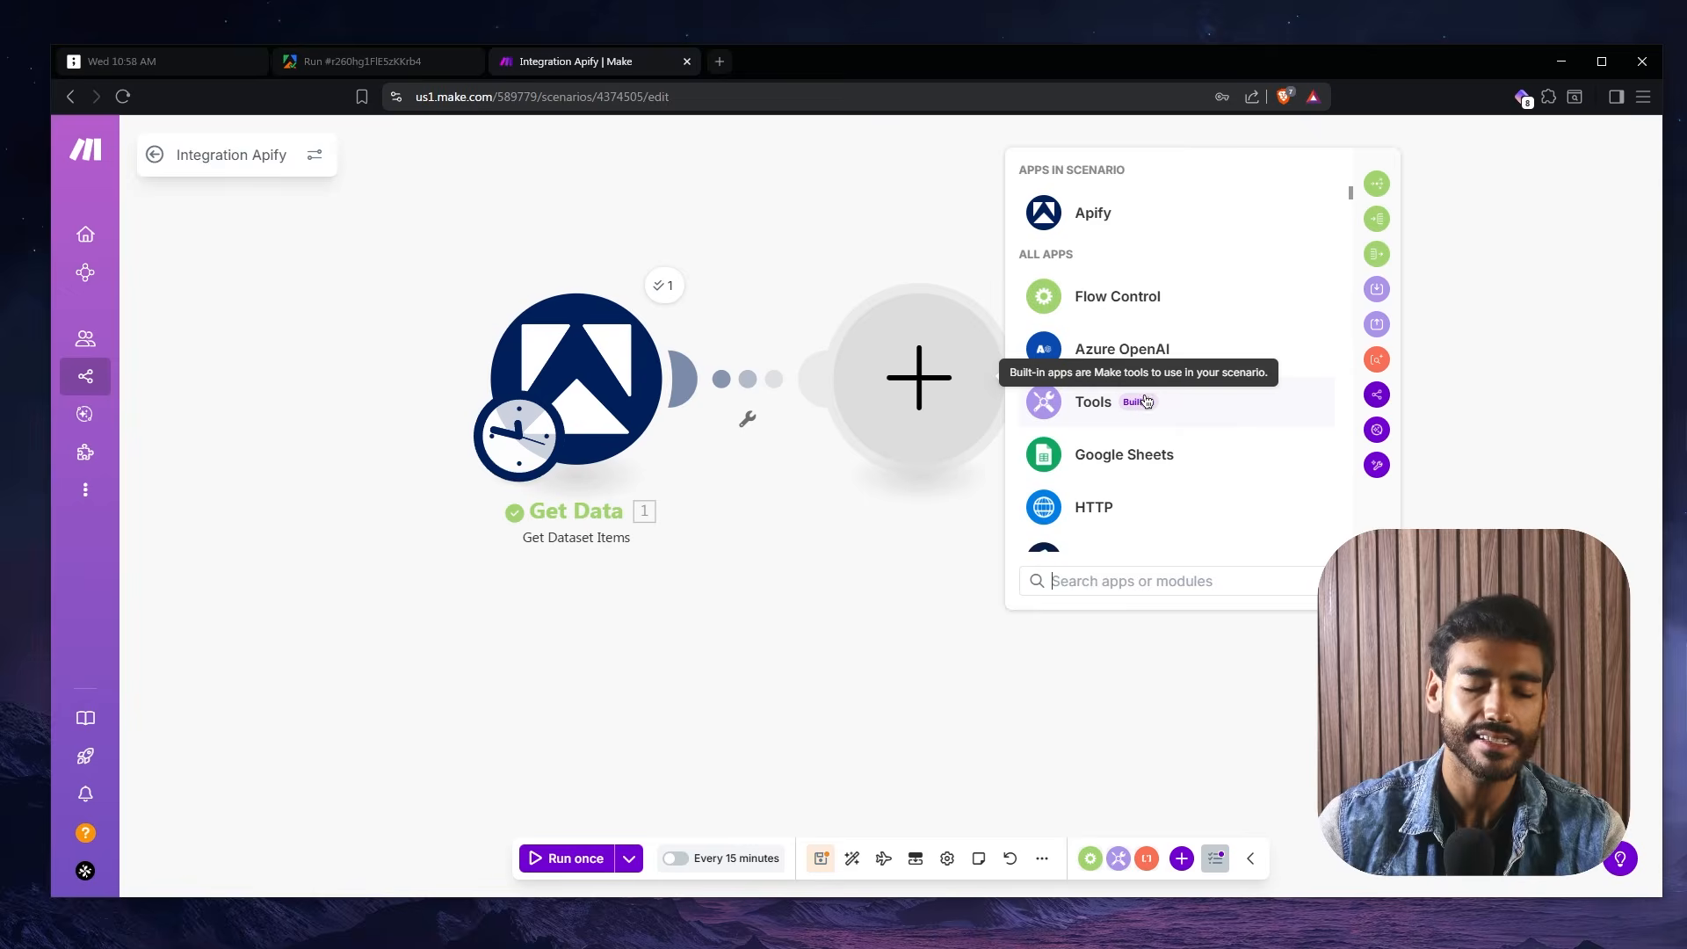
{"action": "left_click", "coordinate": [664, 286]}
{"action": "left_click", "coordinate": [669, 573]}
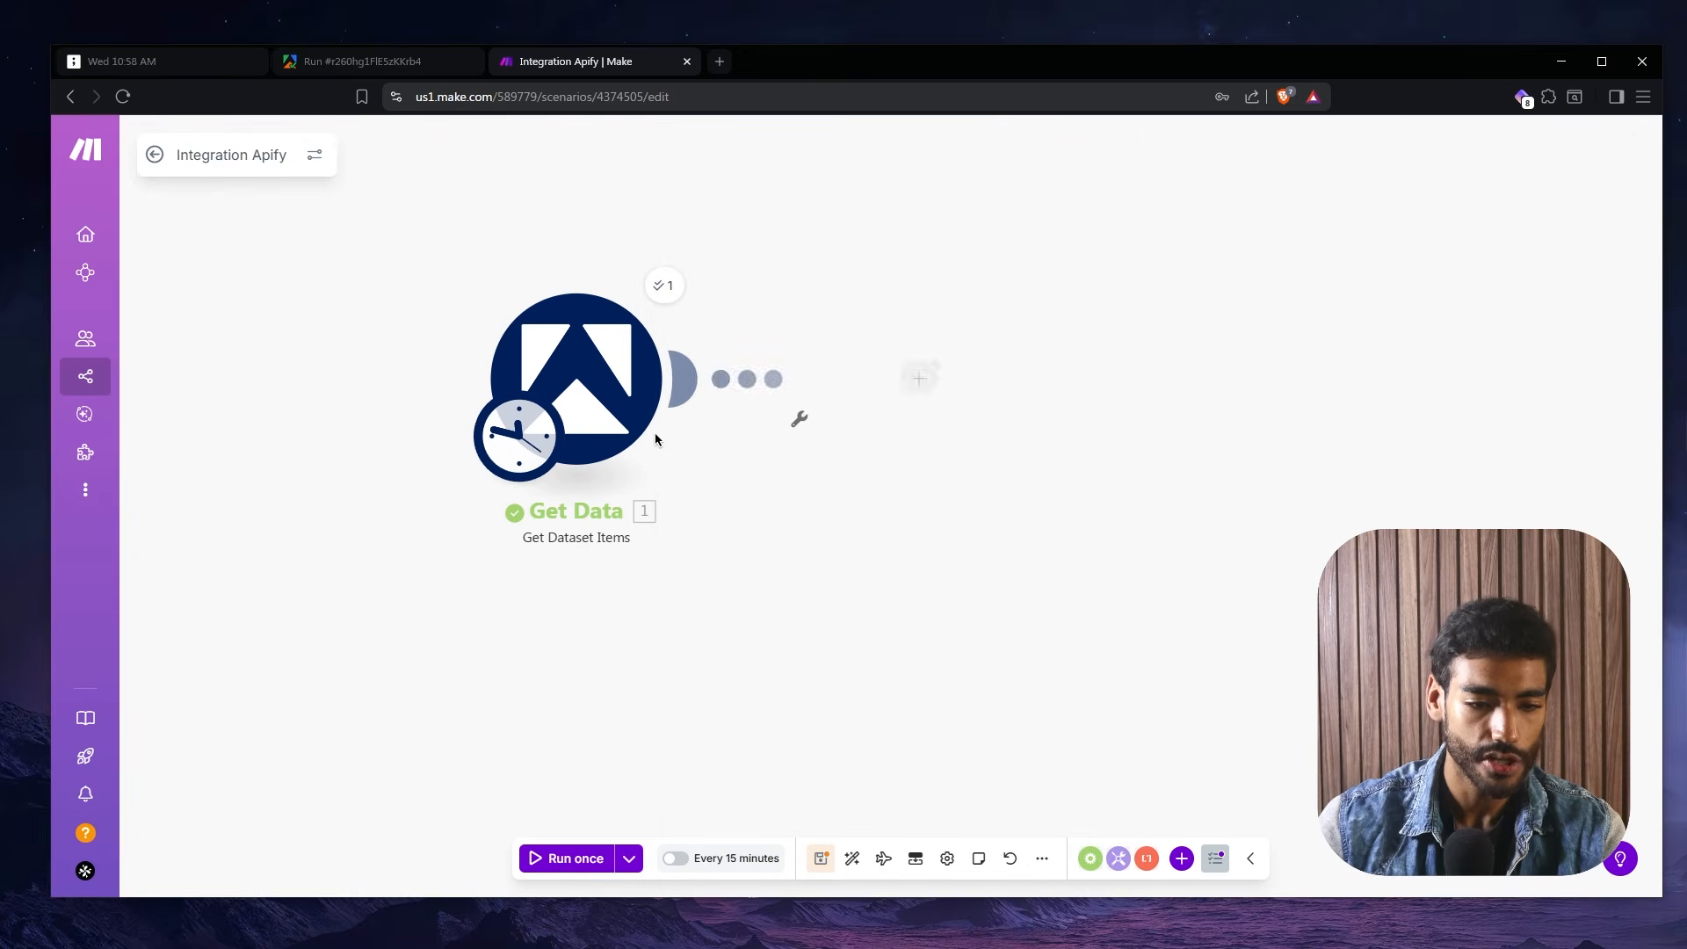
{"action": "left_click", "coordinate": [694, 378]}
Open anymailfinder.com in a new tab and review its monthly pricing, including the credit costs and the Standard plan with 2k credits
{"action": "key", "text": "ctrl+t"}
{"action": "type", "text": "anymailfinder.com"}
{"action": "key", "text": "Return"}
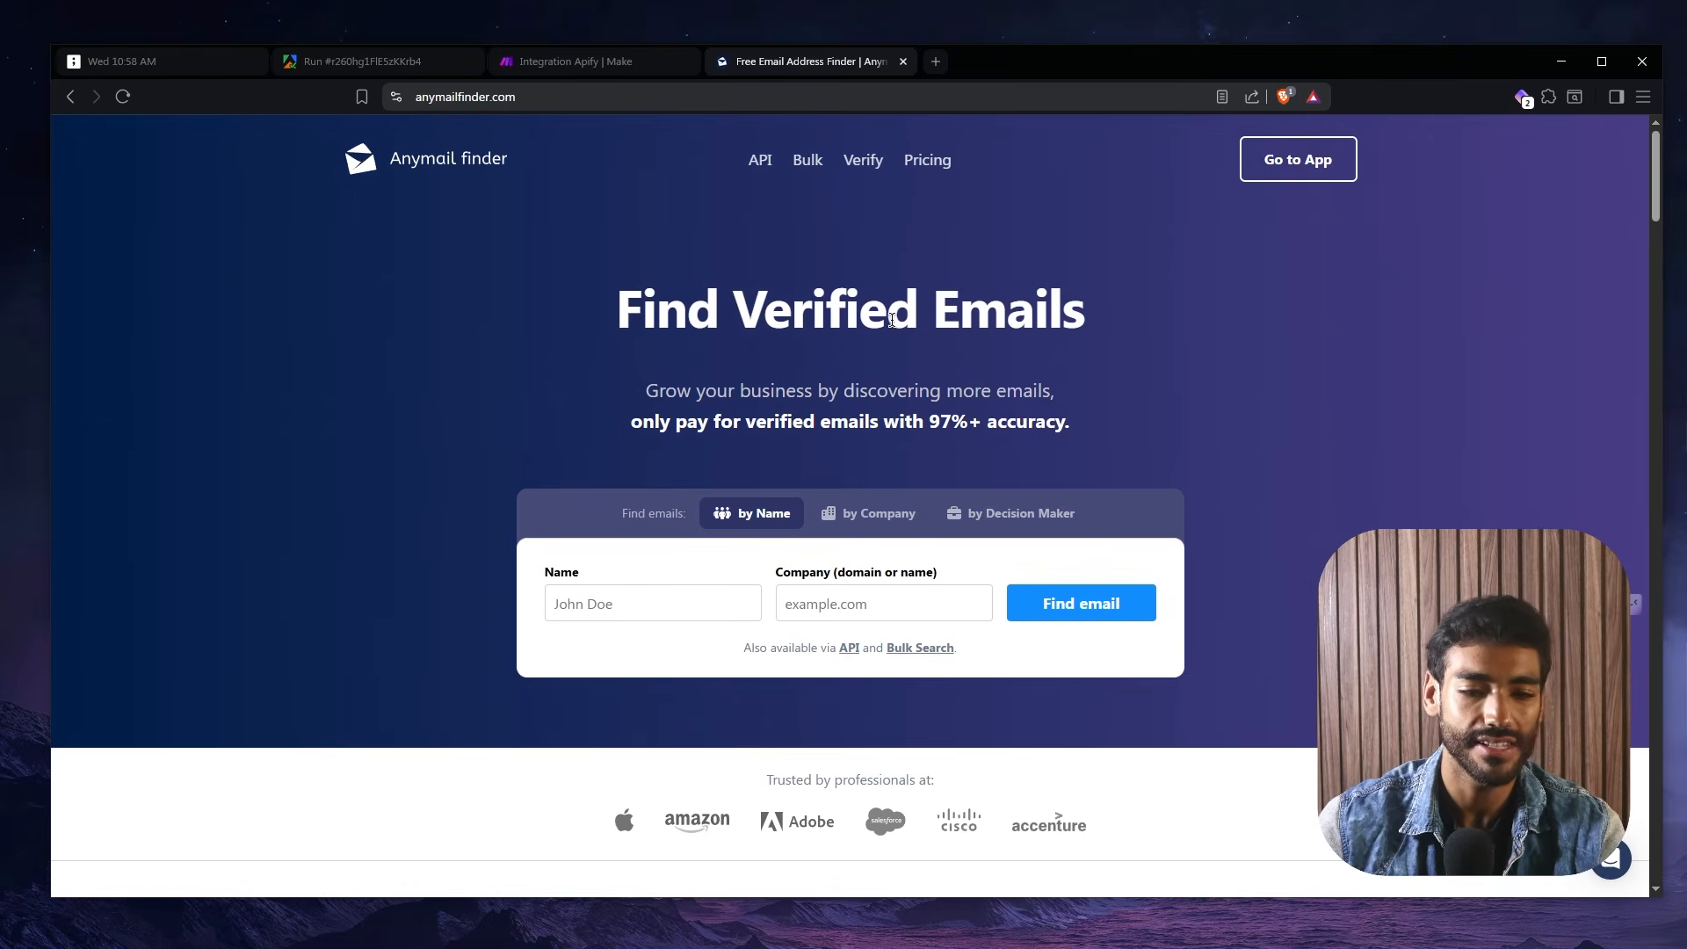
{"action": "left_click", "coordinate": [927, 160]}
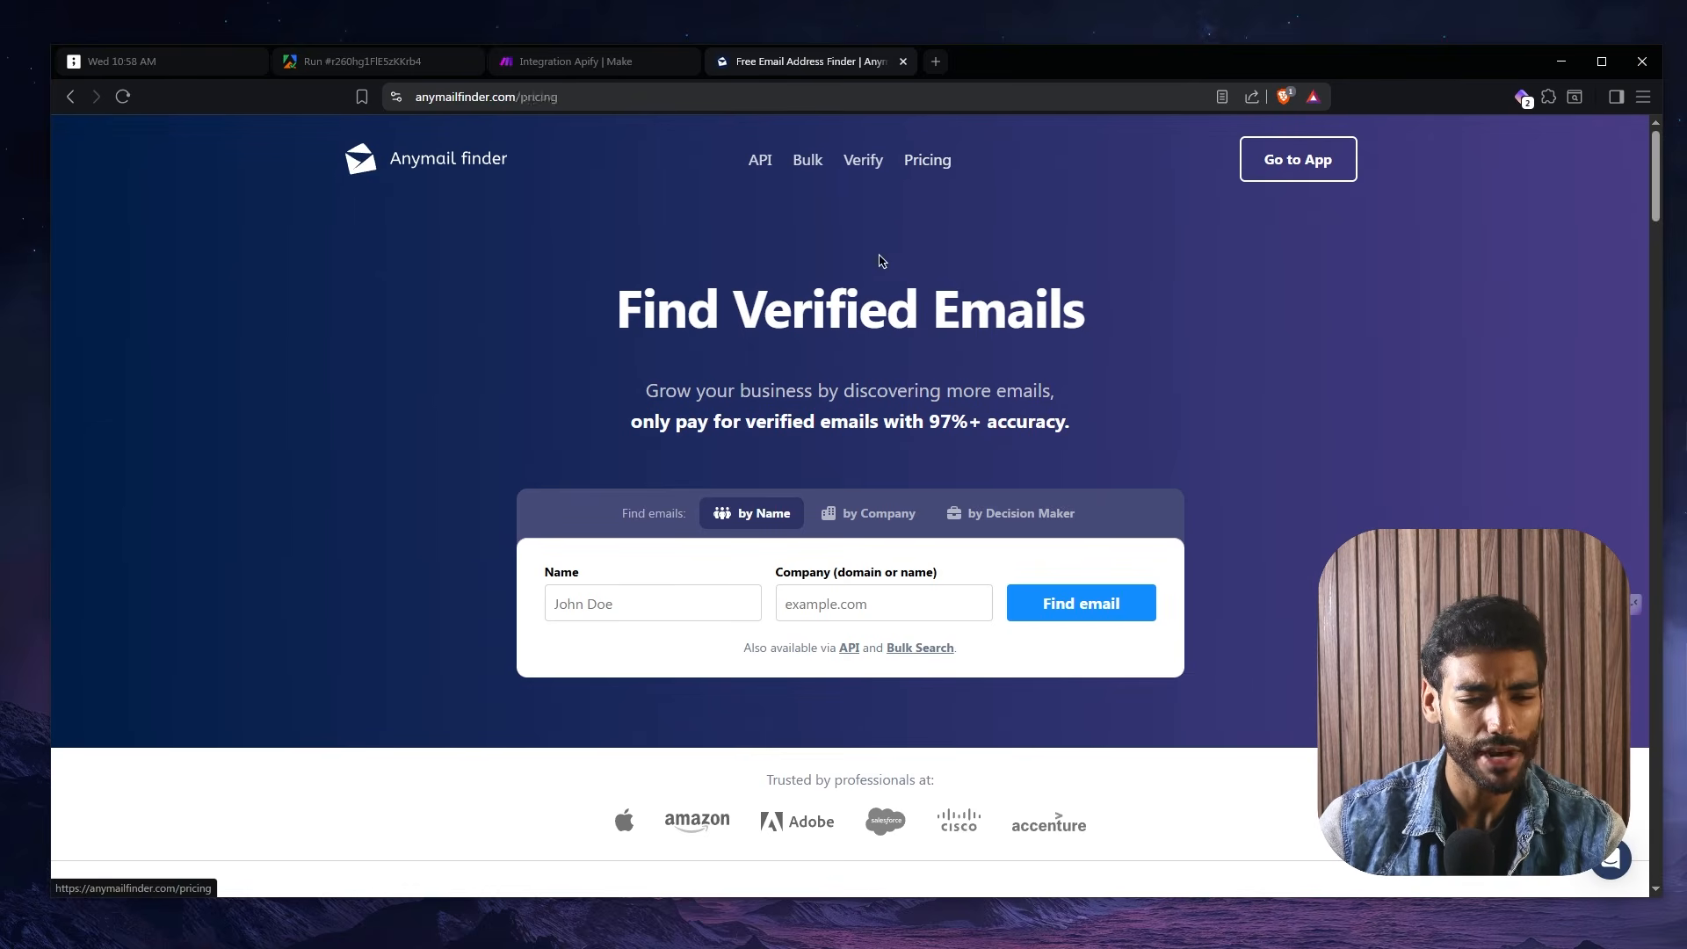
{"action": "left_click", "coordinate": [395, 613]}
{"action": "scroll", "coordinate": [395, 606], "scroll_direction": "down", "scroll_amount": 8}
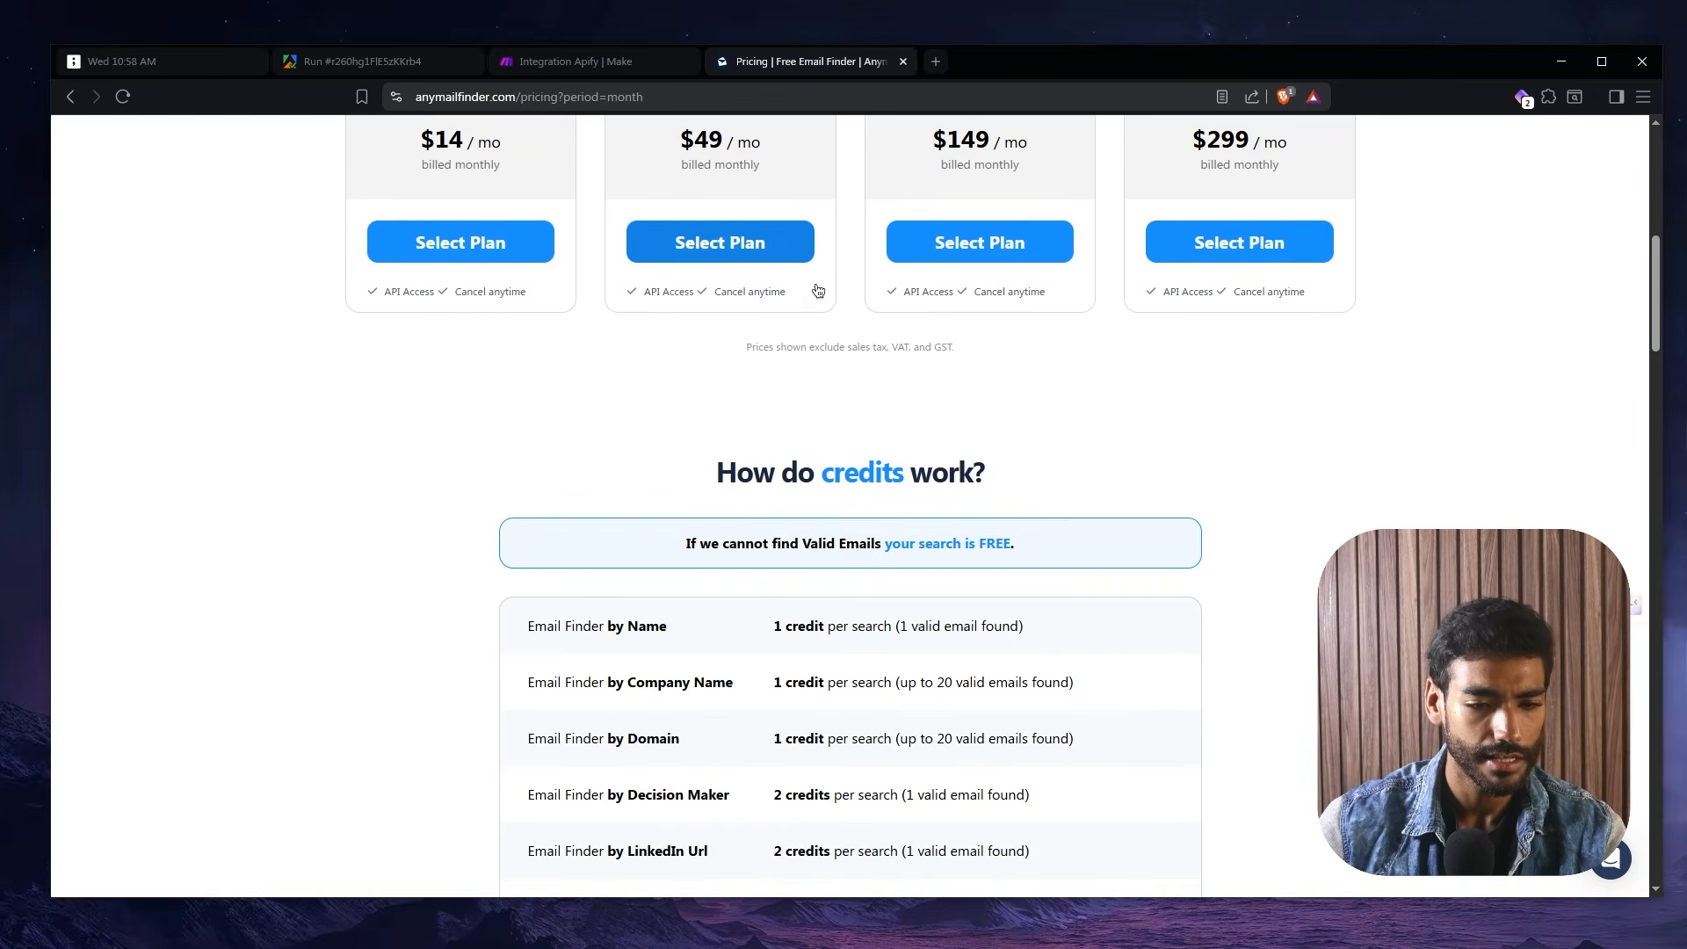
{"action": "scroll", "coordinate": [795, 334], "scroll_direction": "up", "scroll_amount": 4}
{"action": "left_click", "coordinate": [802, 336]}
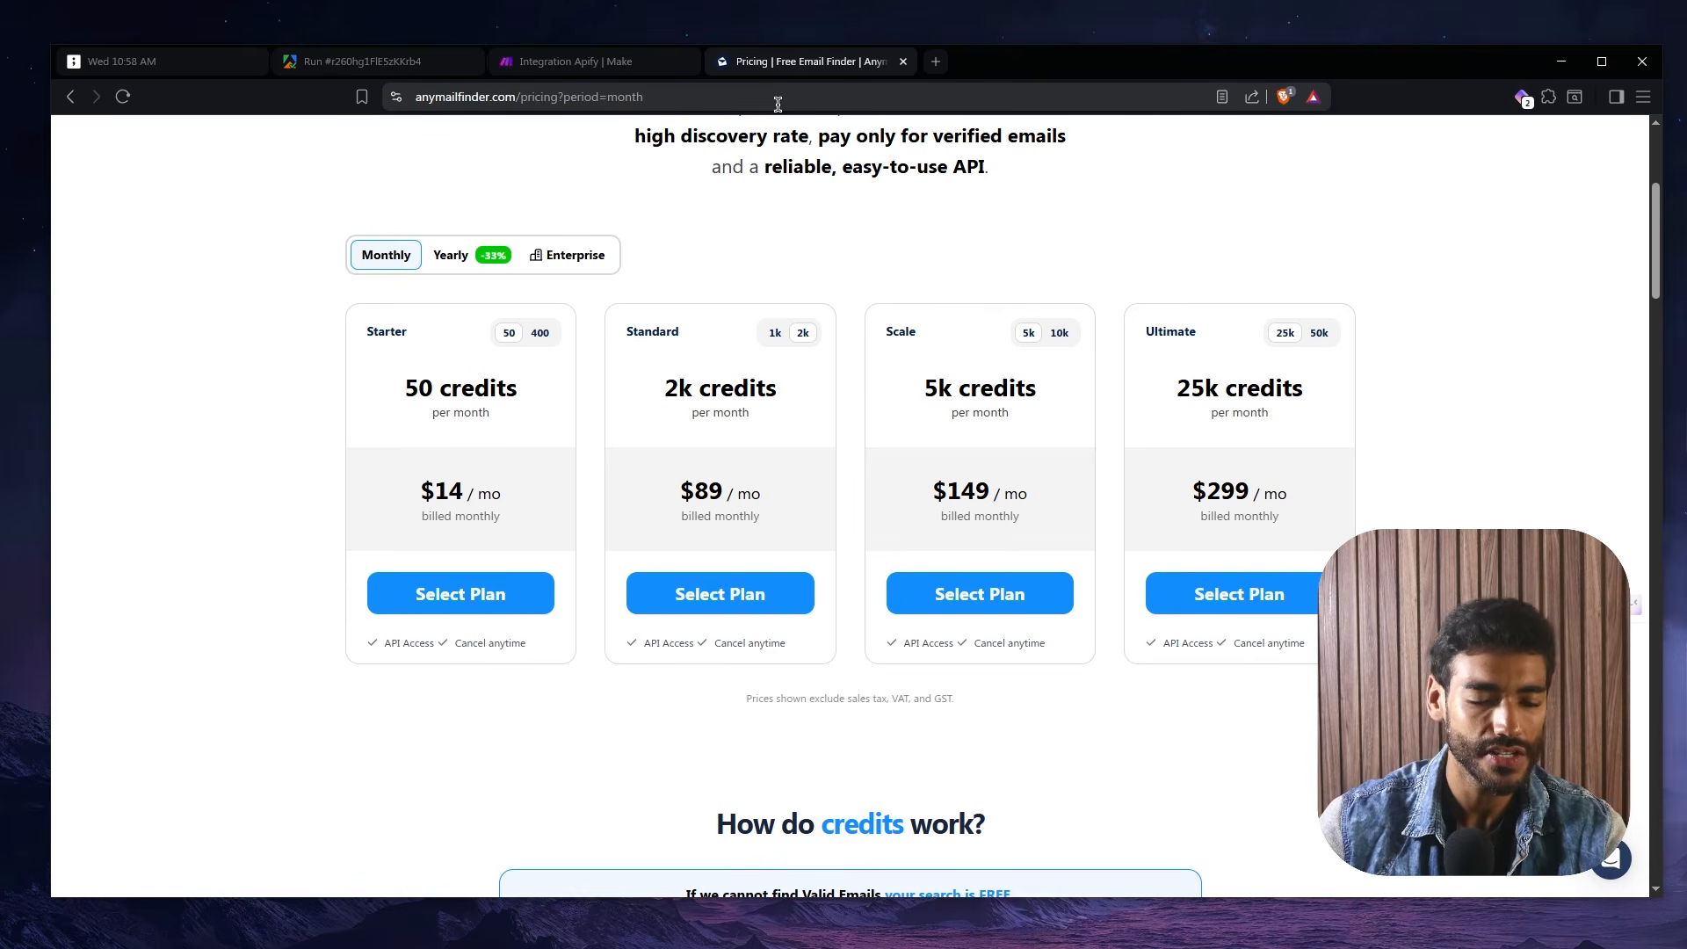
{"action": "scroll", "coordinate": [848, 230], "scroll_direction": "up", "scroll_amount": 4}
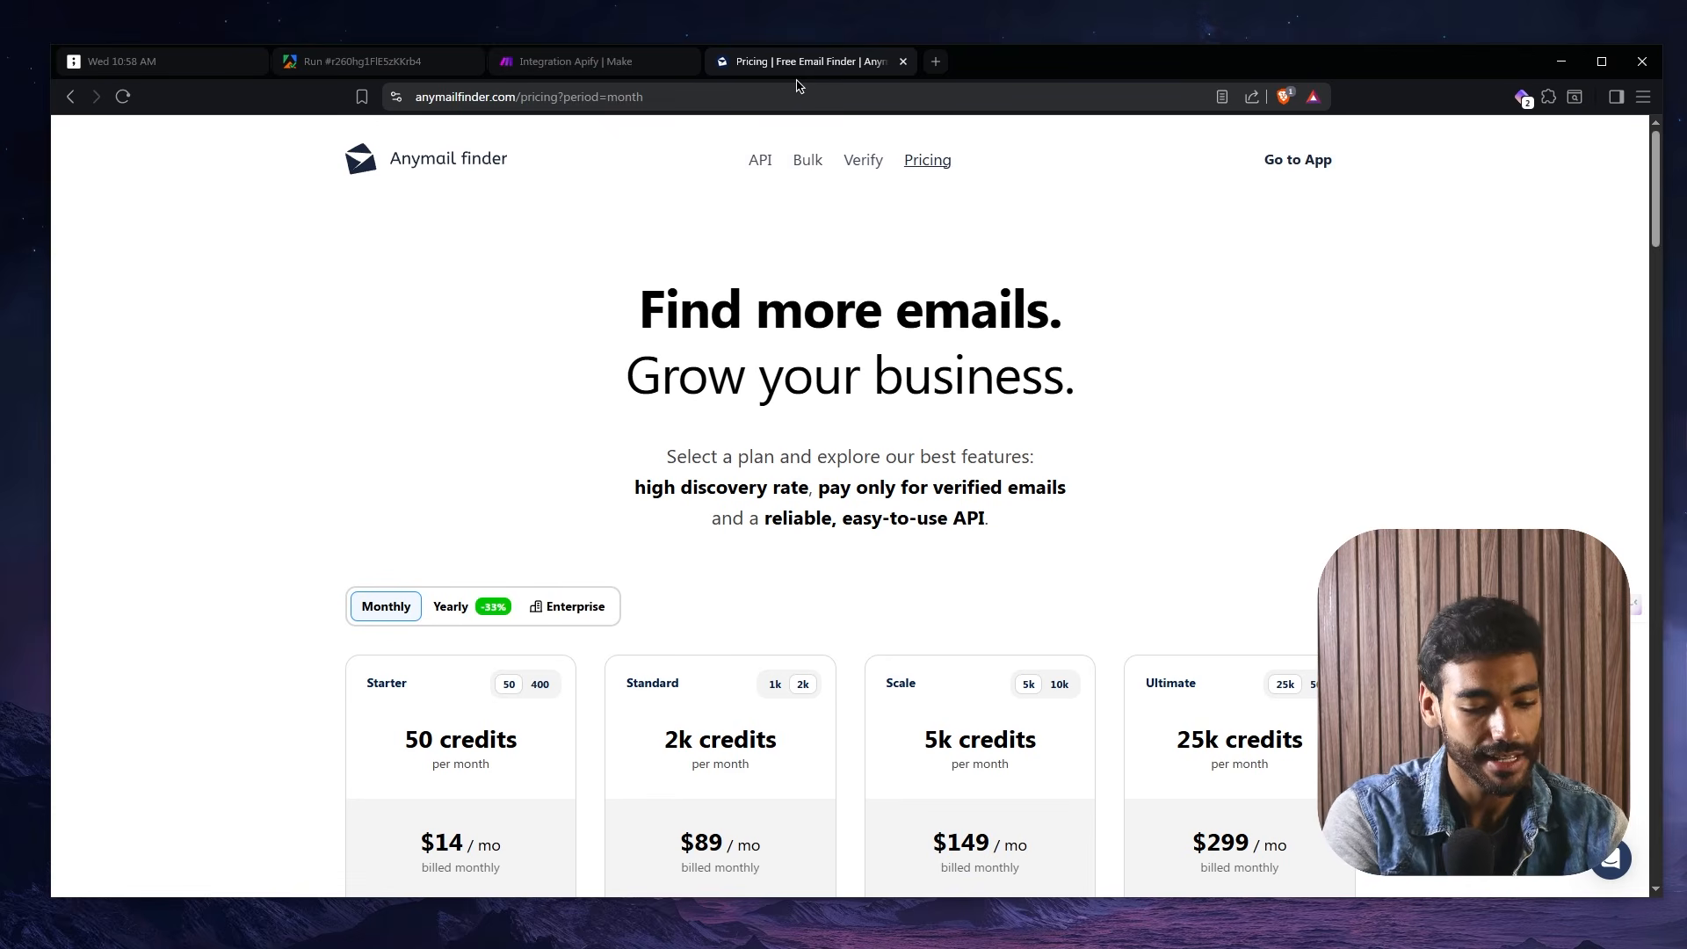
Open ssmasters.com in a new tab, look over its landing page, and revisit the Anymail finder plans for comparison
{"action": "key", "text": "ctrl+t"}
{"action": "type", "text": "ssmasters.com"}
{"action": "key", "text": "Return"}
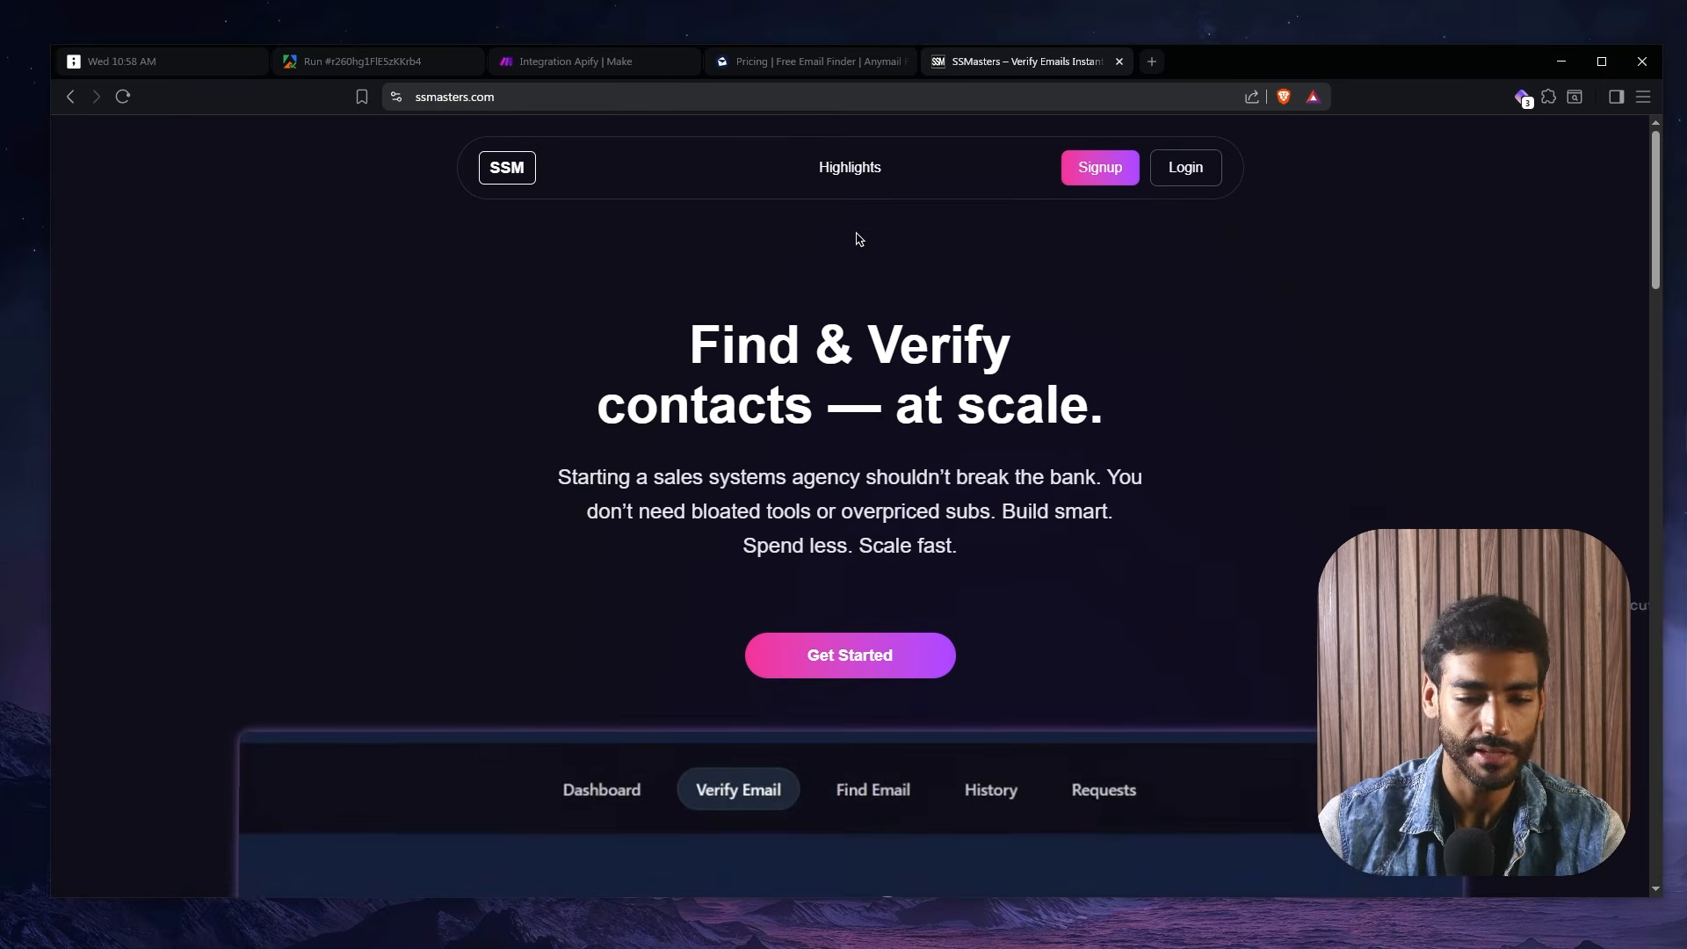
{"action": "left_click_drag", "start_coordinate": [712, 314], "coordinate": [892, 352]}
{"action": "left_click", "coordinate": [857, 404]}
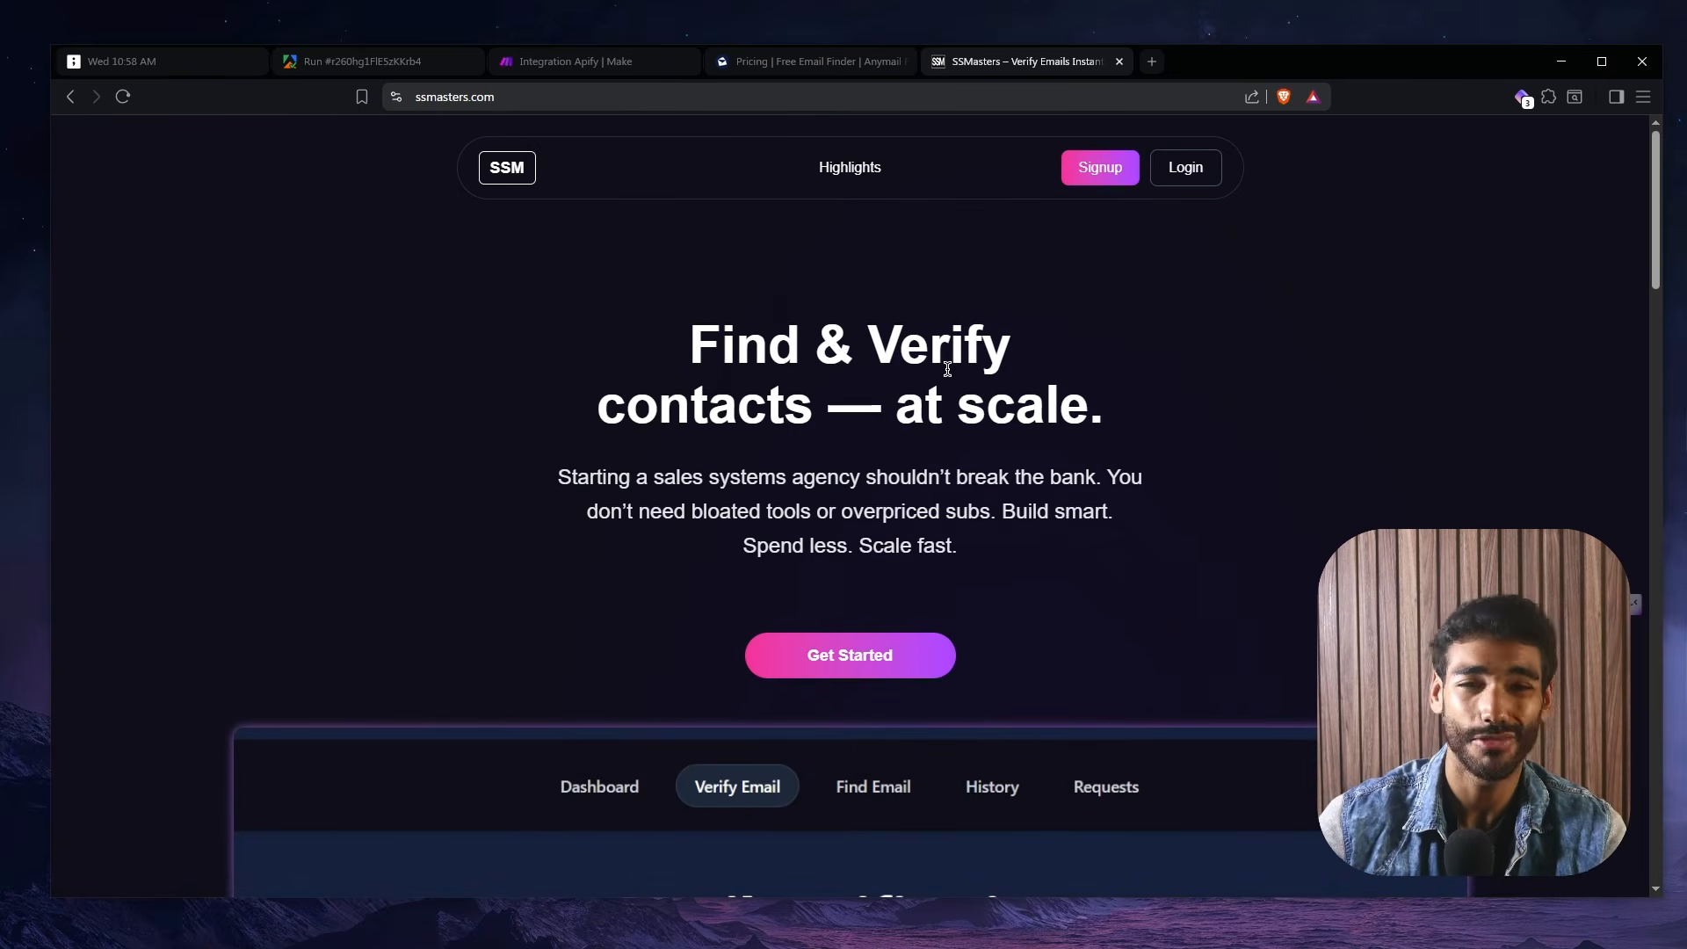
{"action": "left_click", "coordinate": [808, 61]}
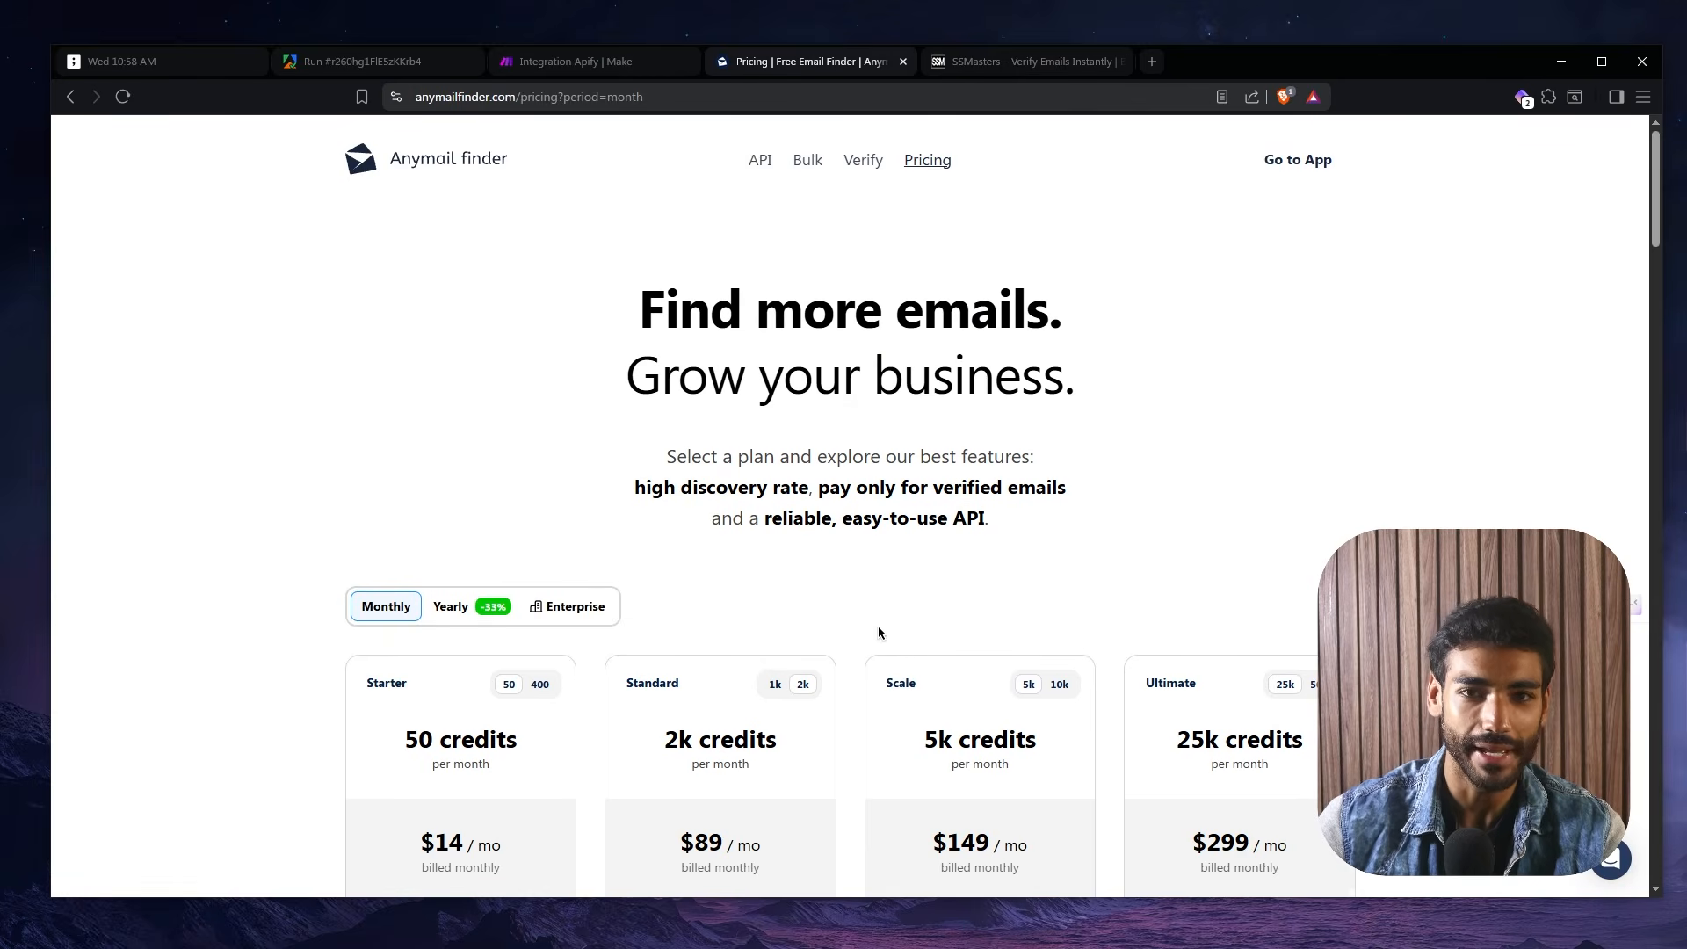
{"action": "scroll", "coordinate": [879, 633], "scroll_direction": "down", "scroll_amount": 8}
{"action": "scroll", "coordinate": [991, 282], "scroll_direction": "up", "scroll_amount": 8}
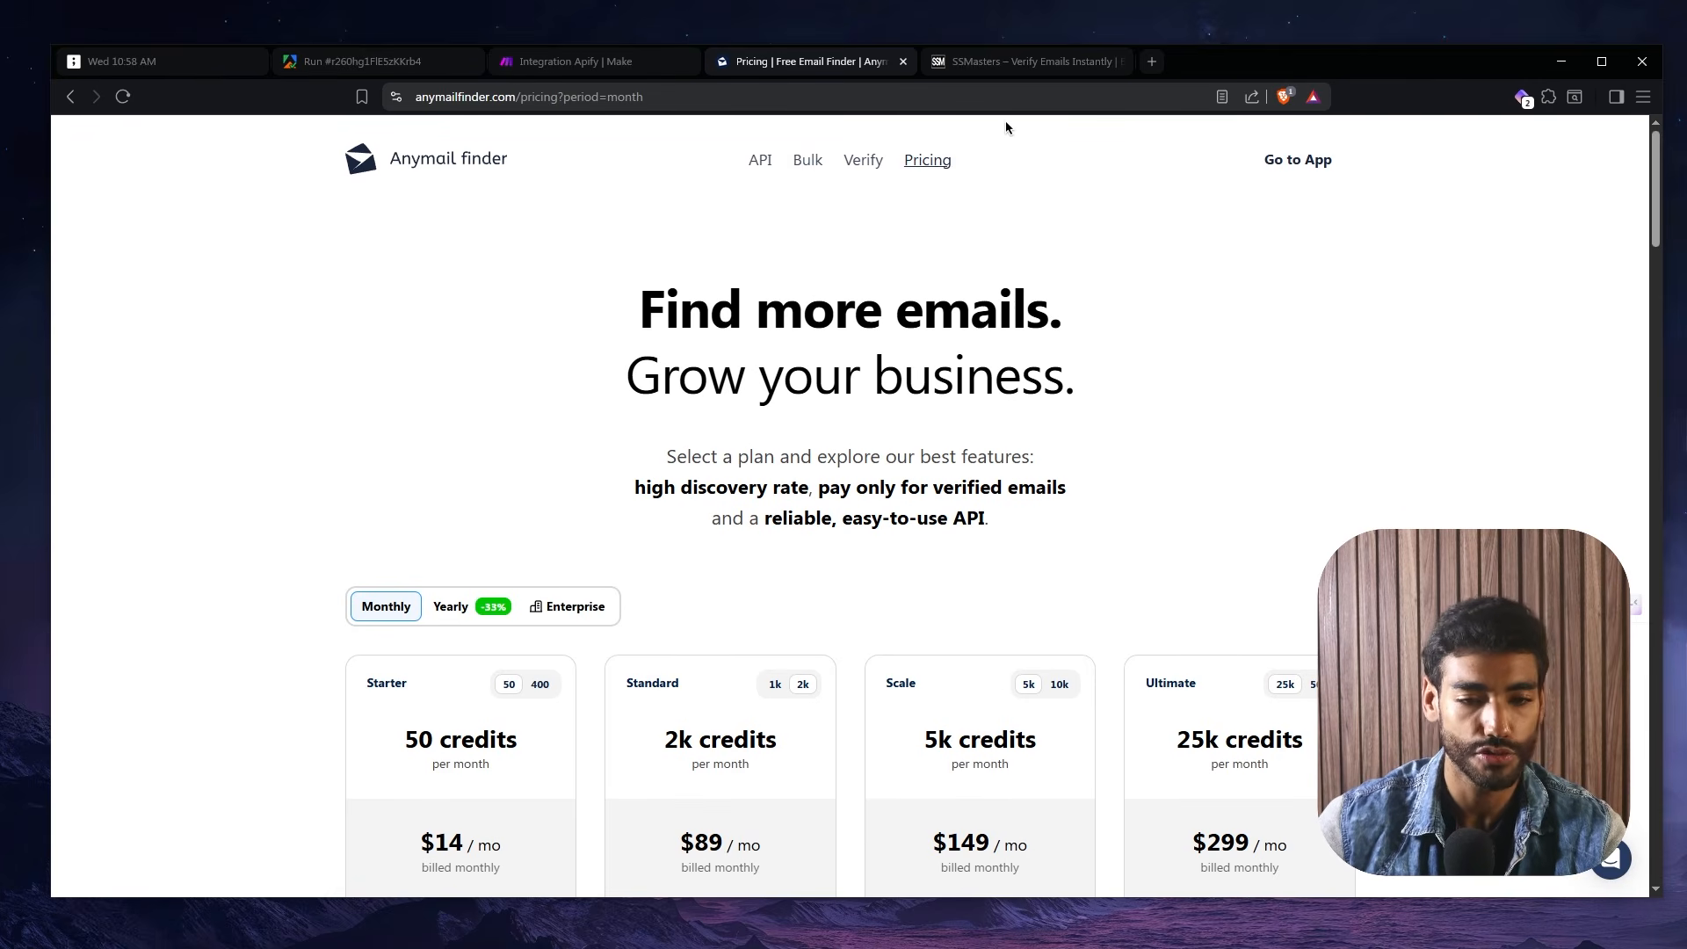
Log out of the SSMasters admin account and log in to the user account with its saved e-mail and password
{"action": "left_click", "coordinate": [1026, 63]}
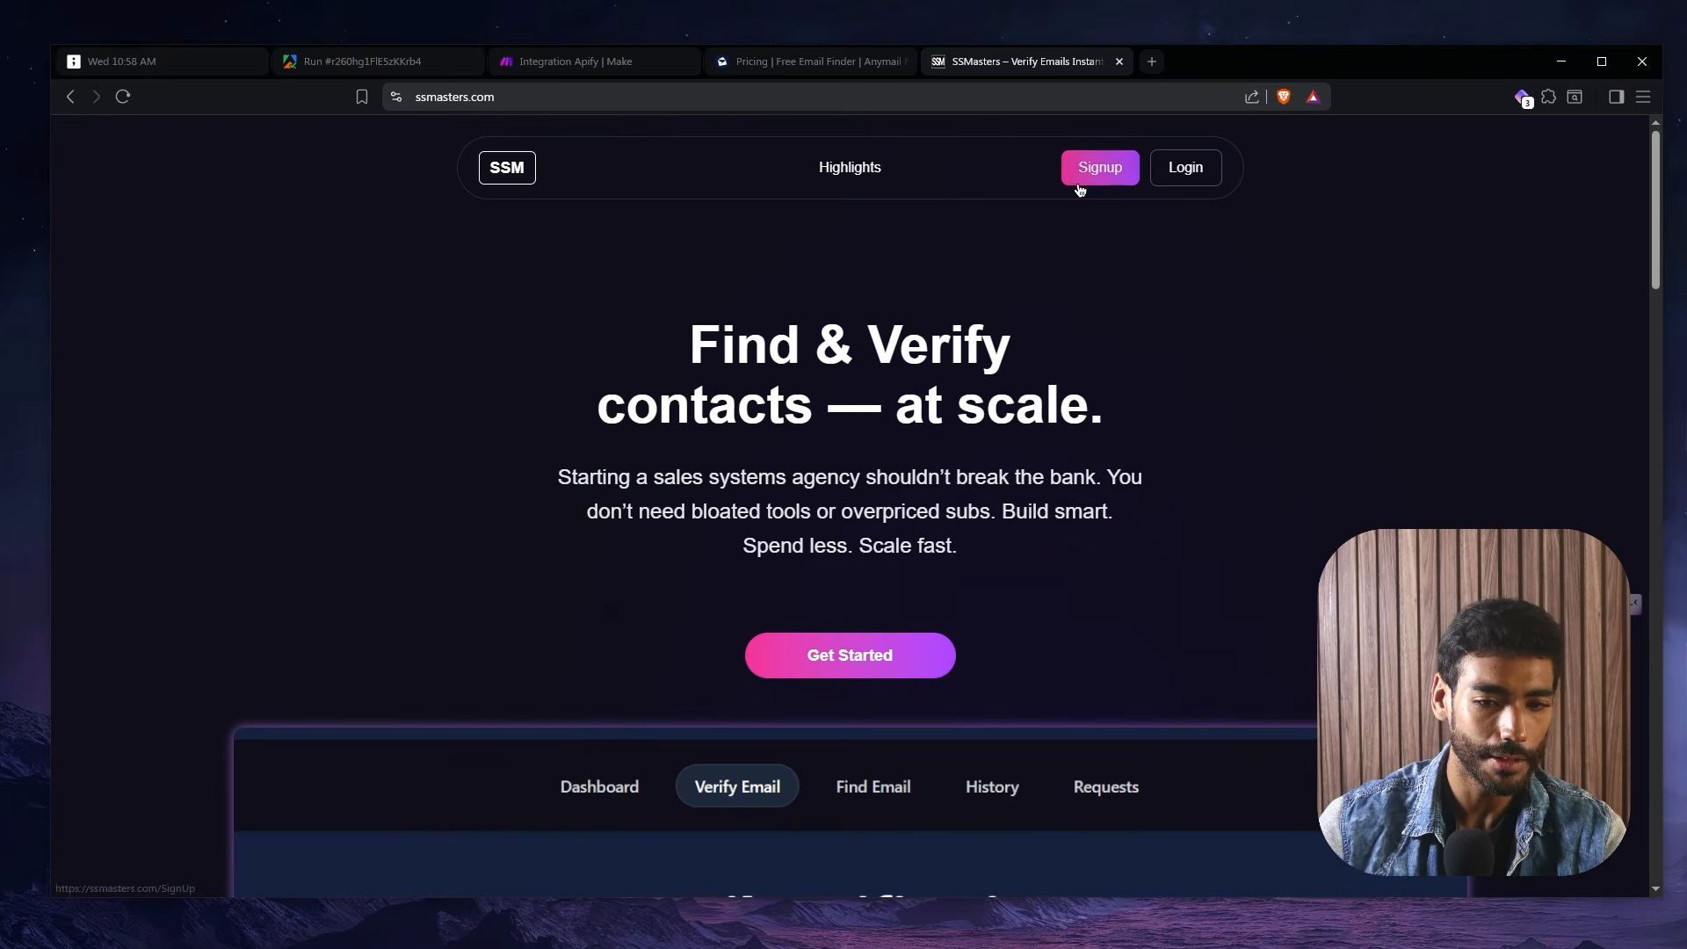
{"action": "left_click", "coordinate": [1202, 172]}
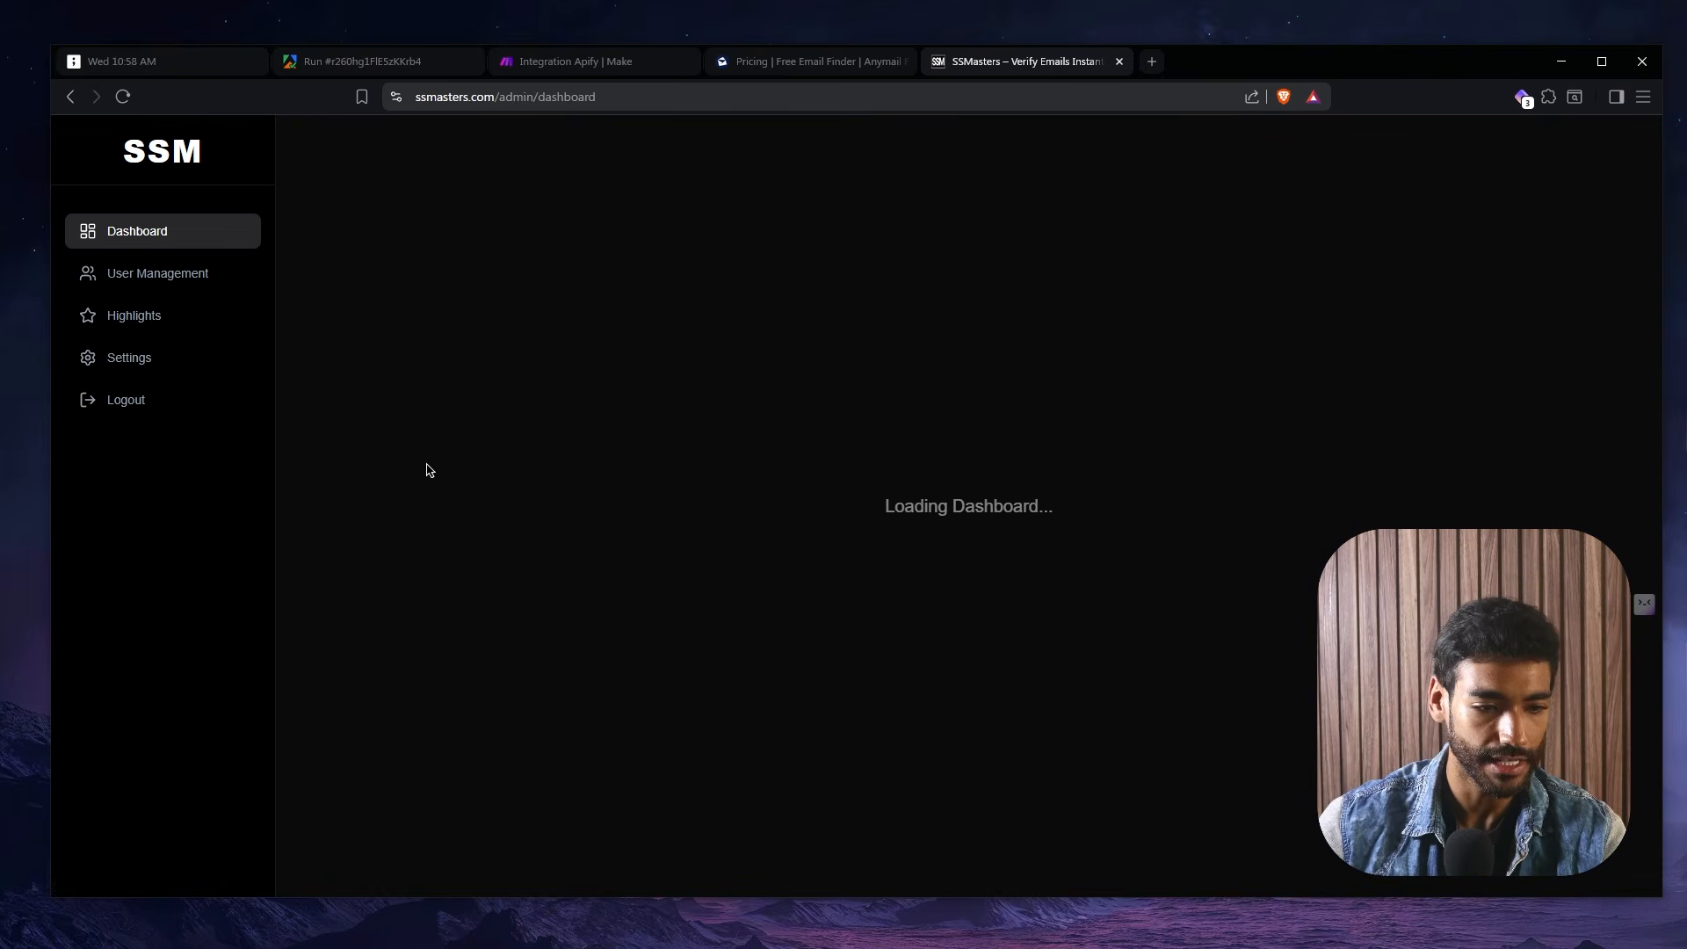
{"action": "left_click", "coordinate": [146, 401]}
{"action": "left_click", "coordinate": [964, 549]}
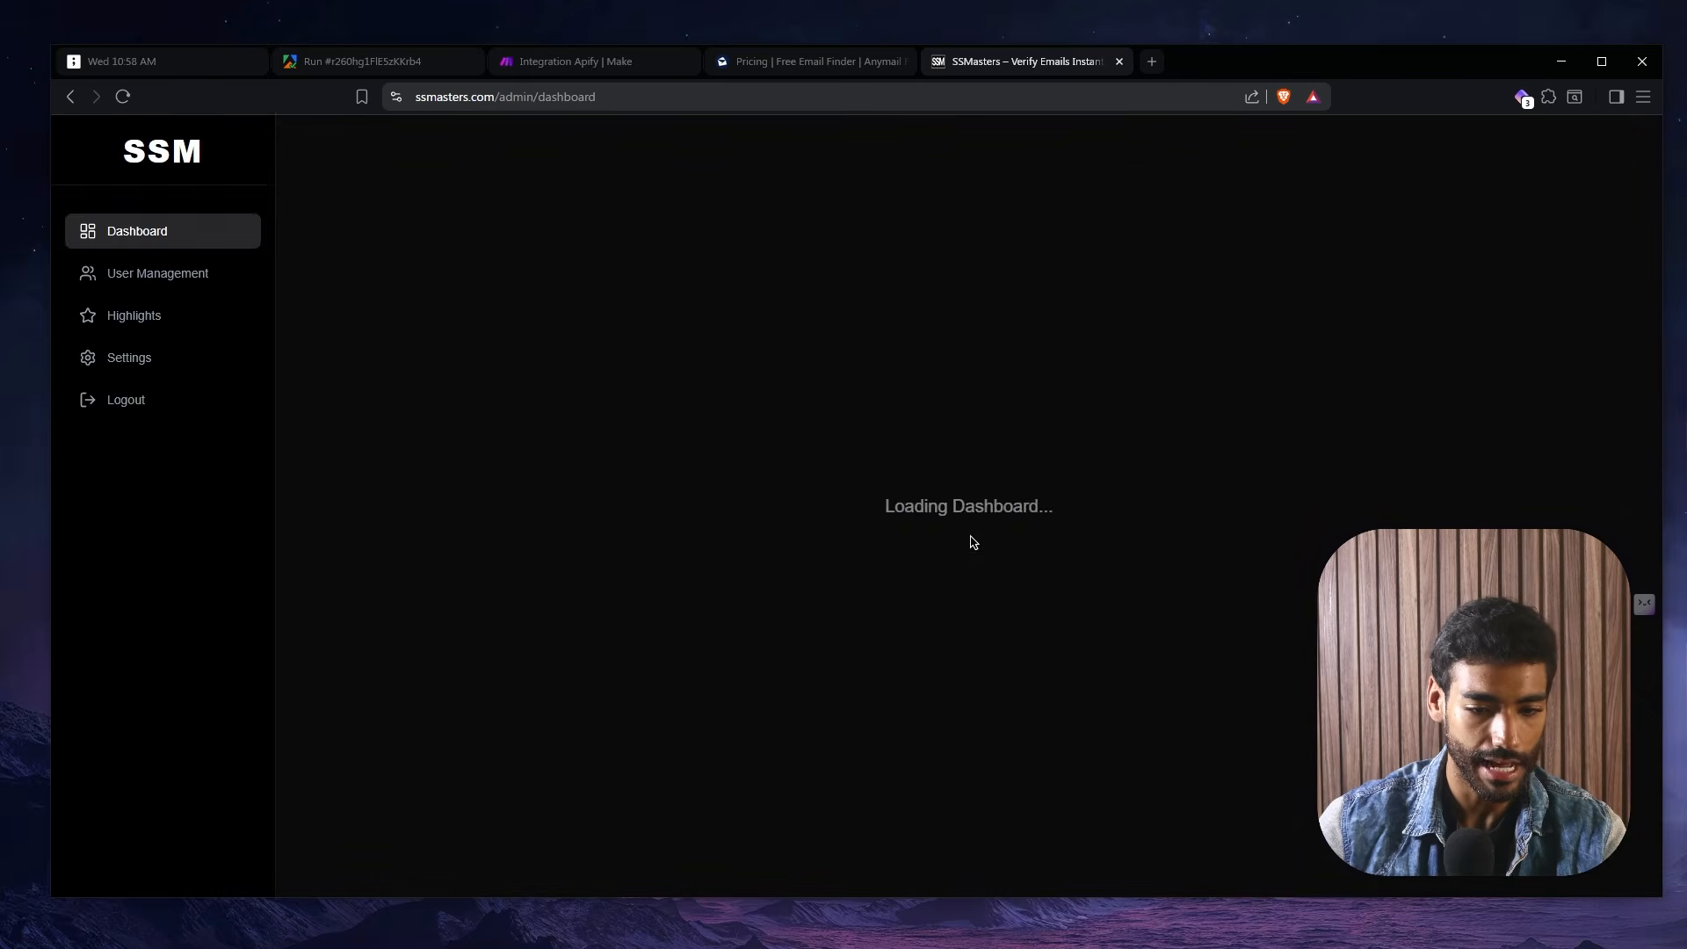
{"action": "left_click", "coordinate": [841, 411]}
{"action": "left_click", "coordinate": [1002, 527]}
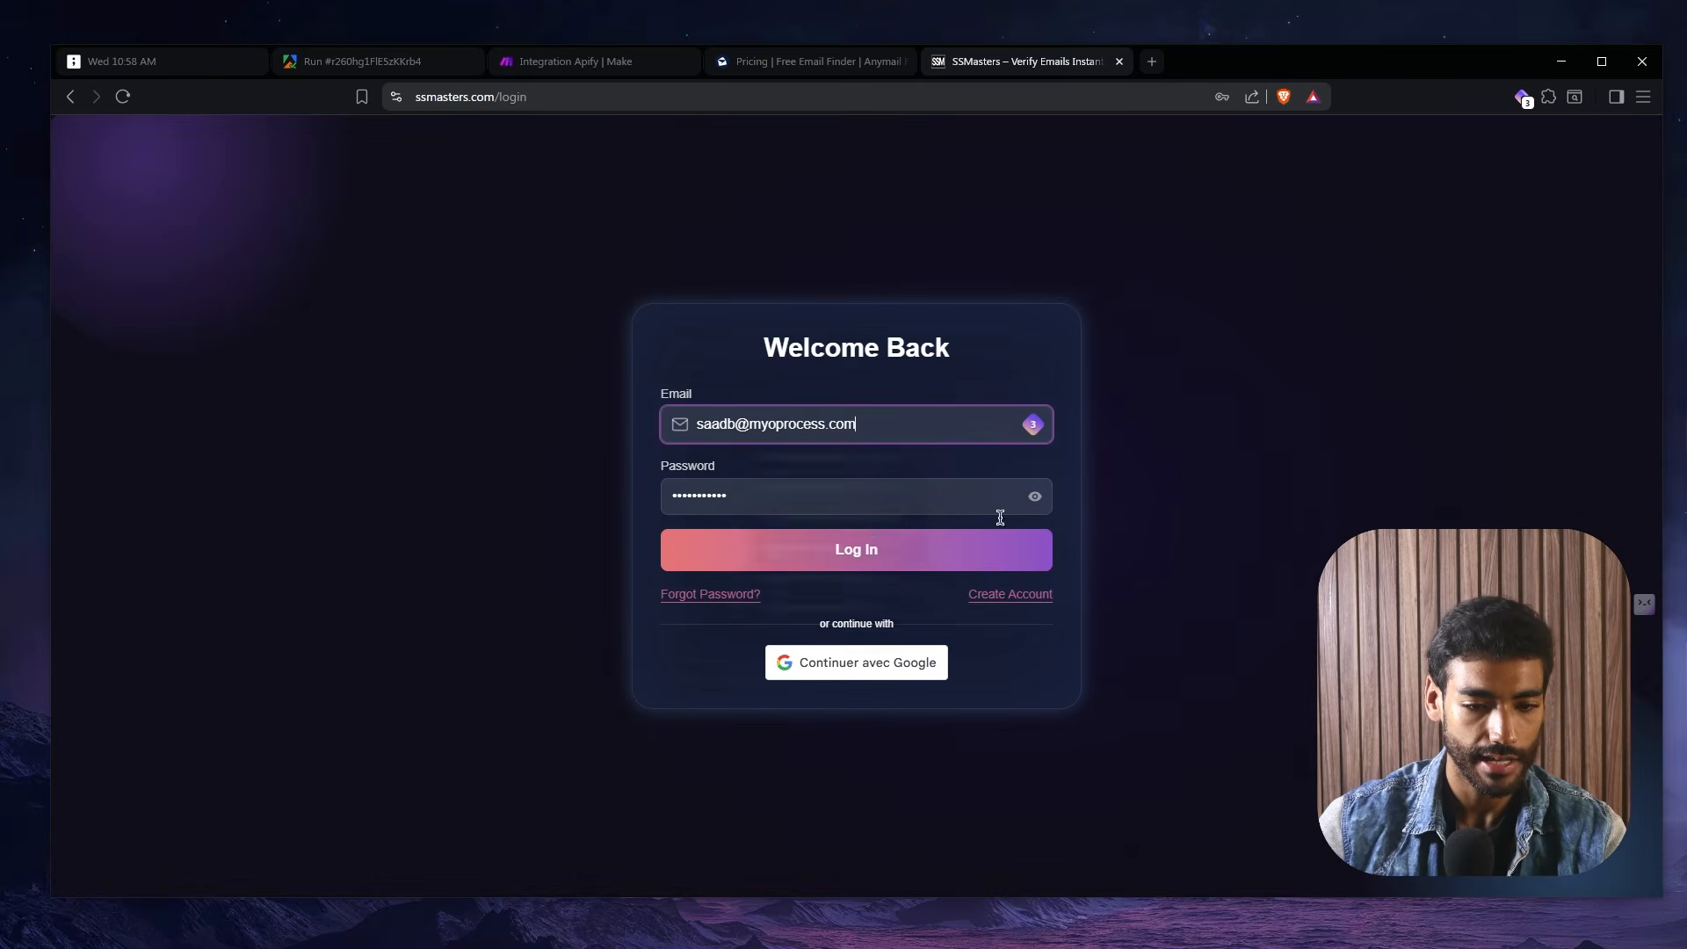
{"action": "key", "text": "Return"}
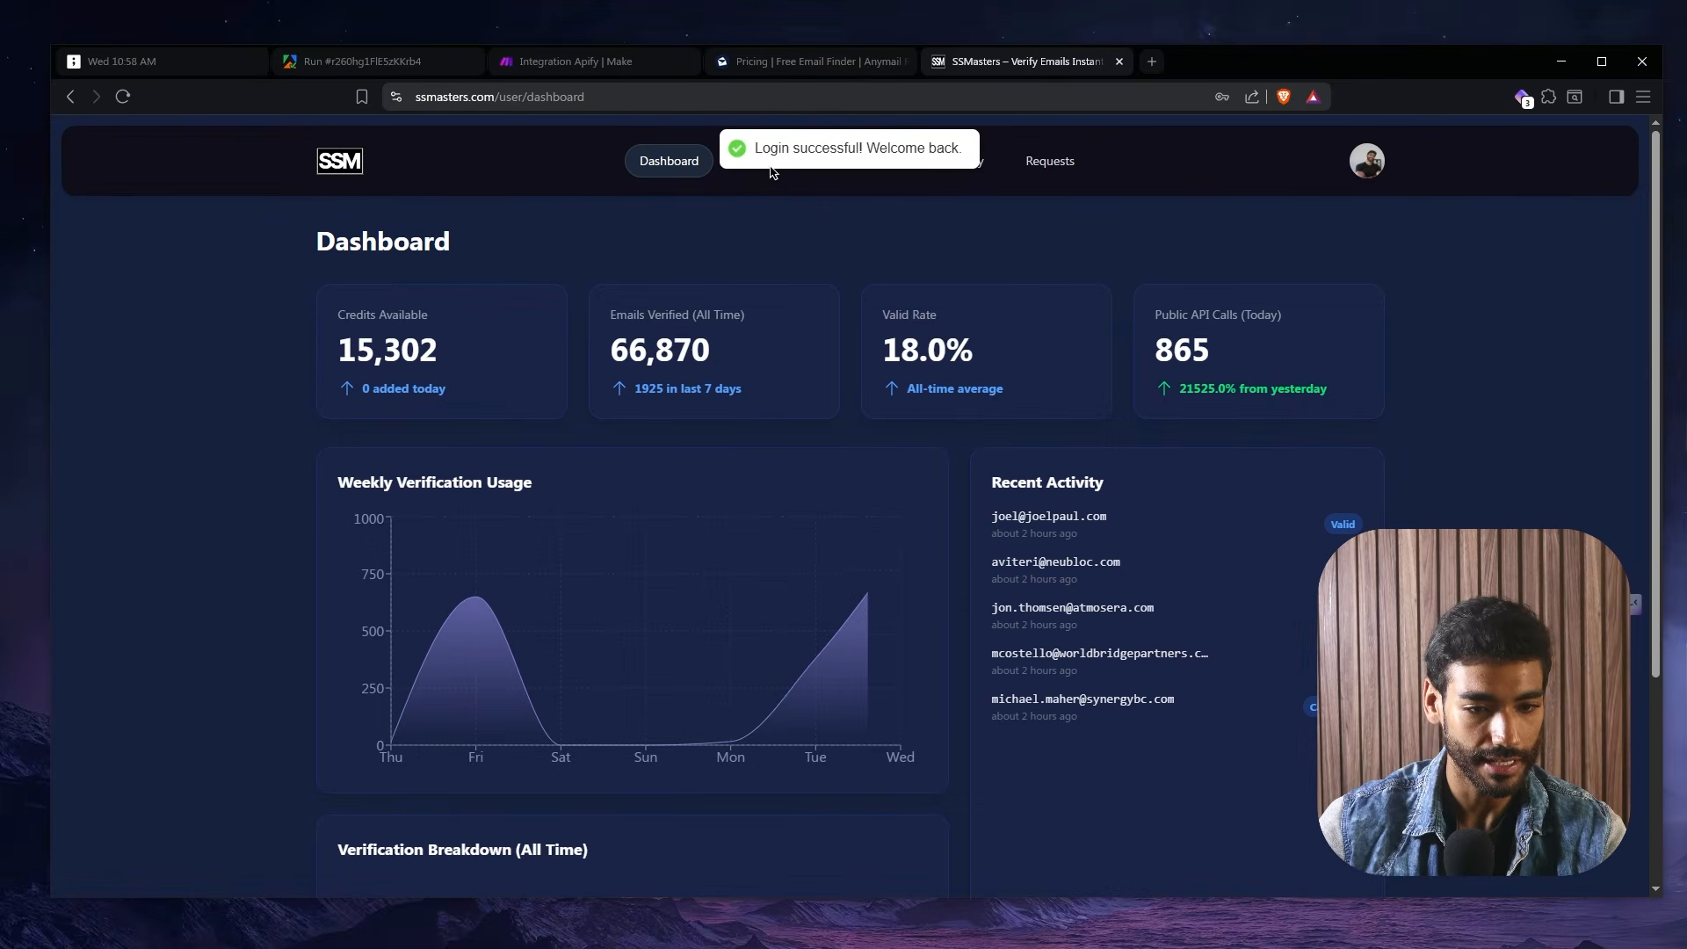
Verify the lead's e-mail from the Get Data output with SSMasters' single email verification, and close the SSMasters site
{"action": "left_click", "coordinate": [769, 161]}
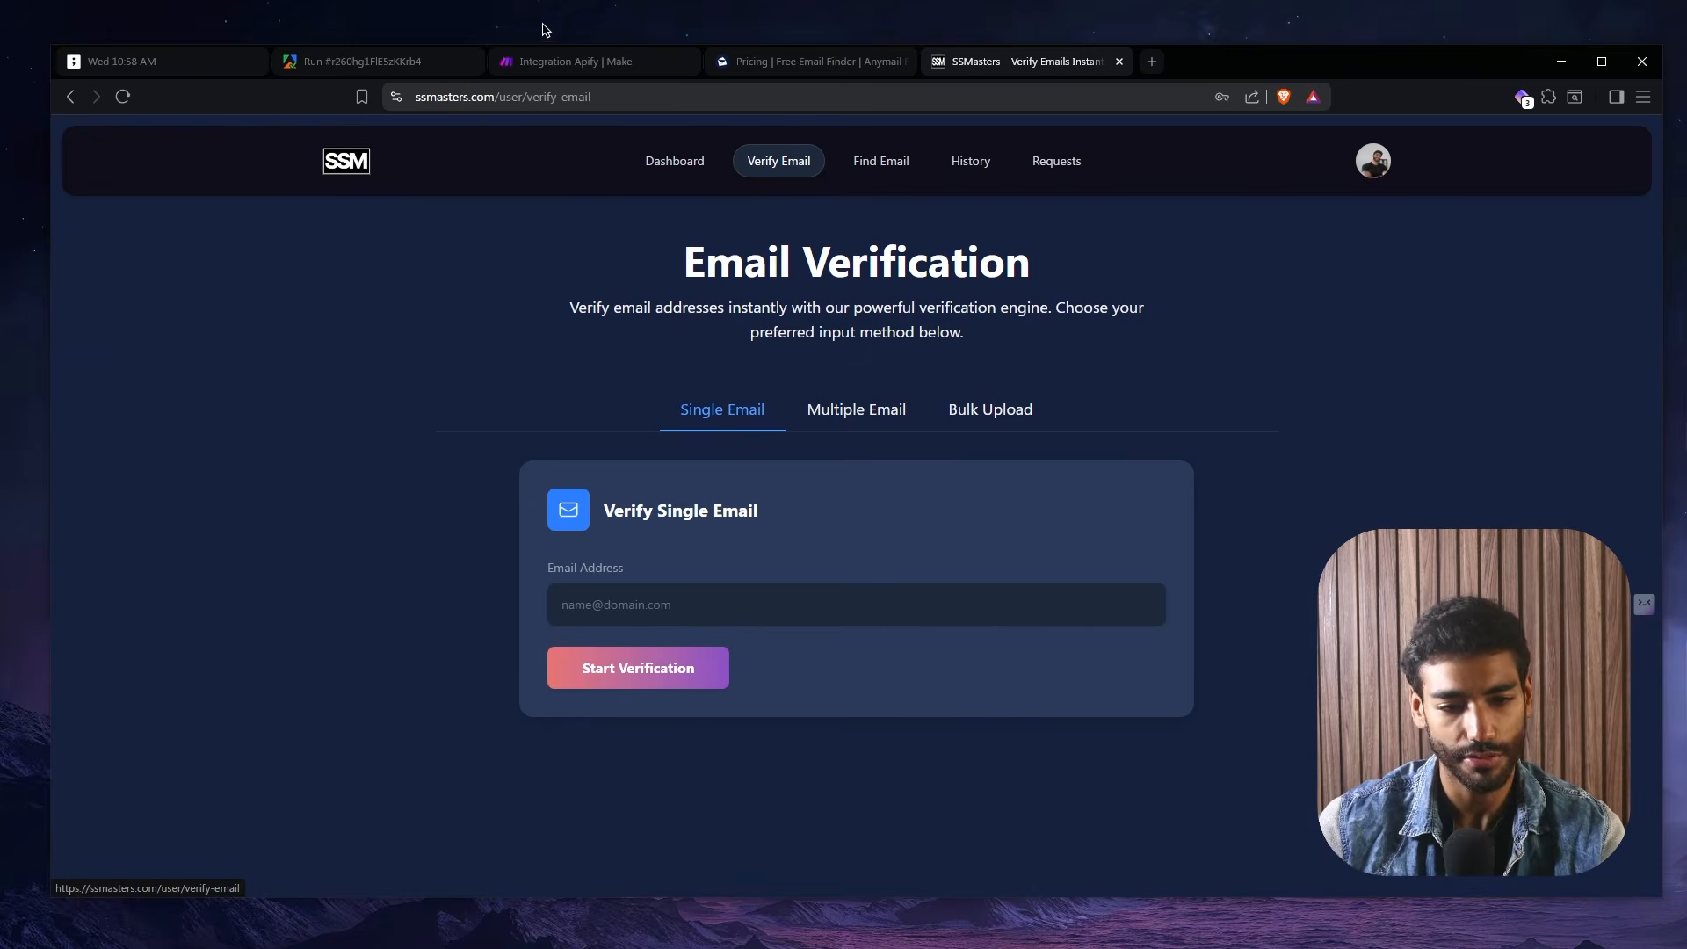
{"action": "left_click", "coordinate": [567, 60]}
{"action": "left_click", "coordinate": [664, 284]}
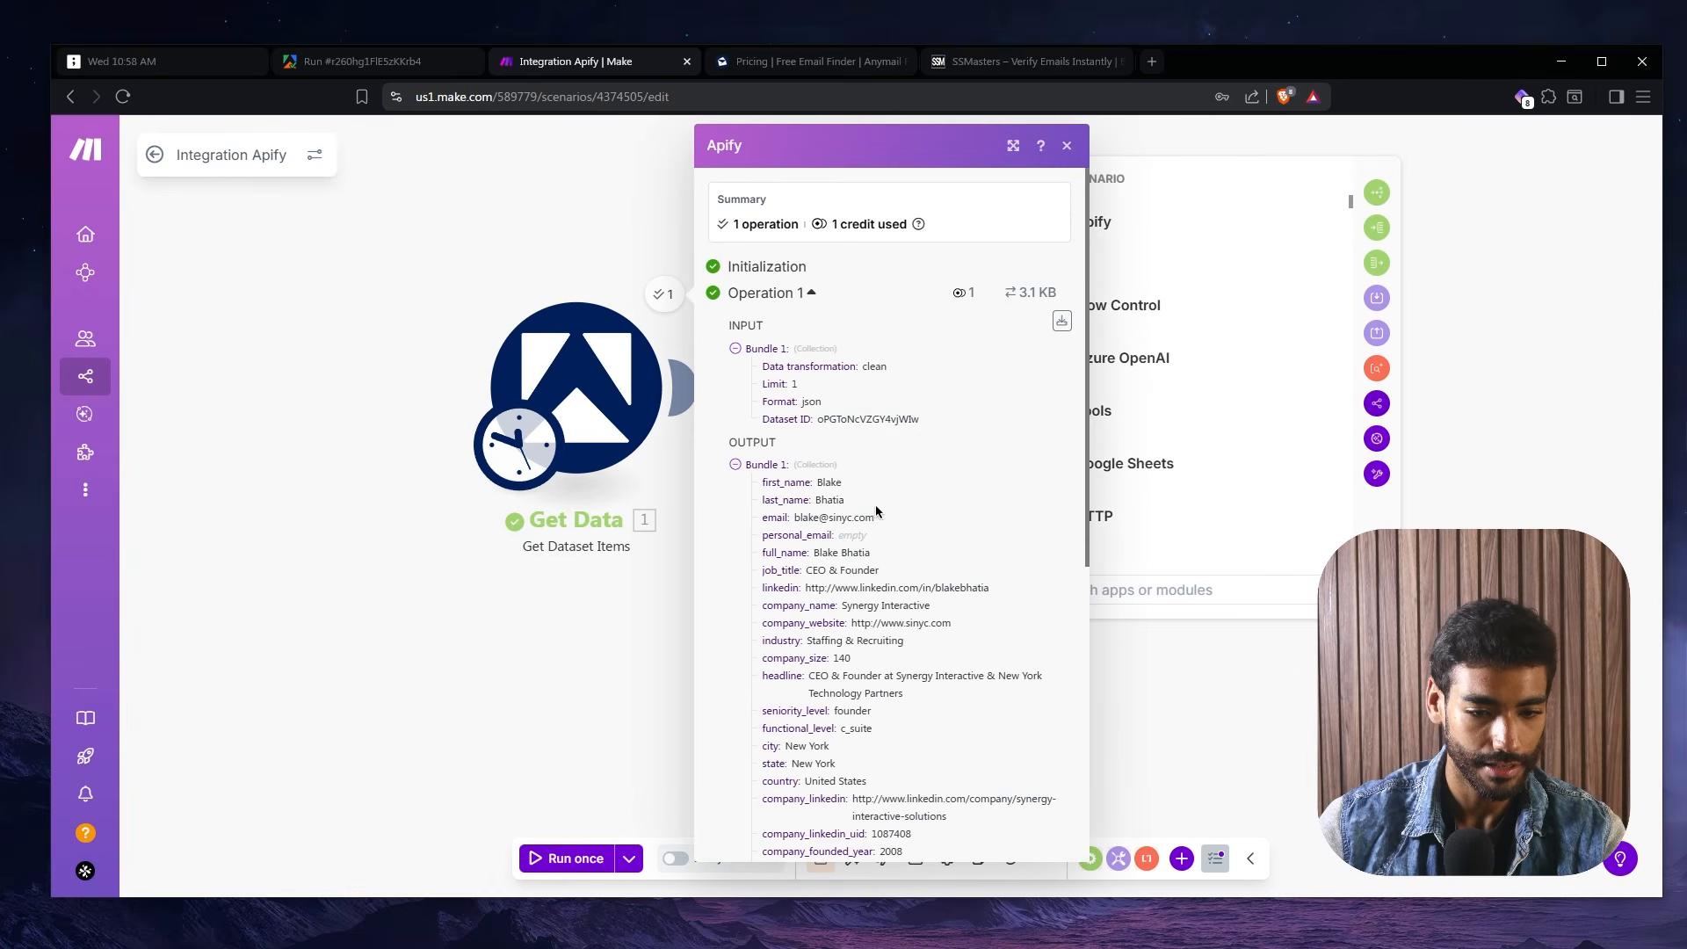
{"action": "triple_click", "coordinate": [847, 515]}
{"action": "key", "text": "ctrl+c"}
{"action": "left_click", "coordinate": [1023, 62]}
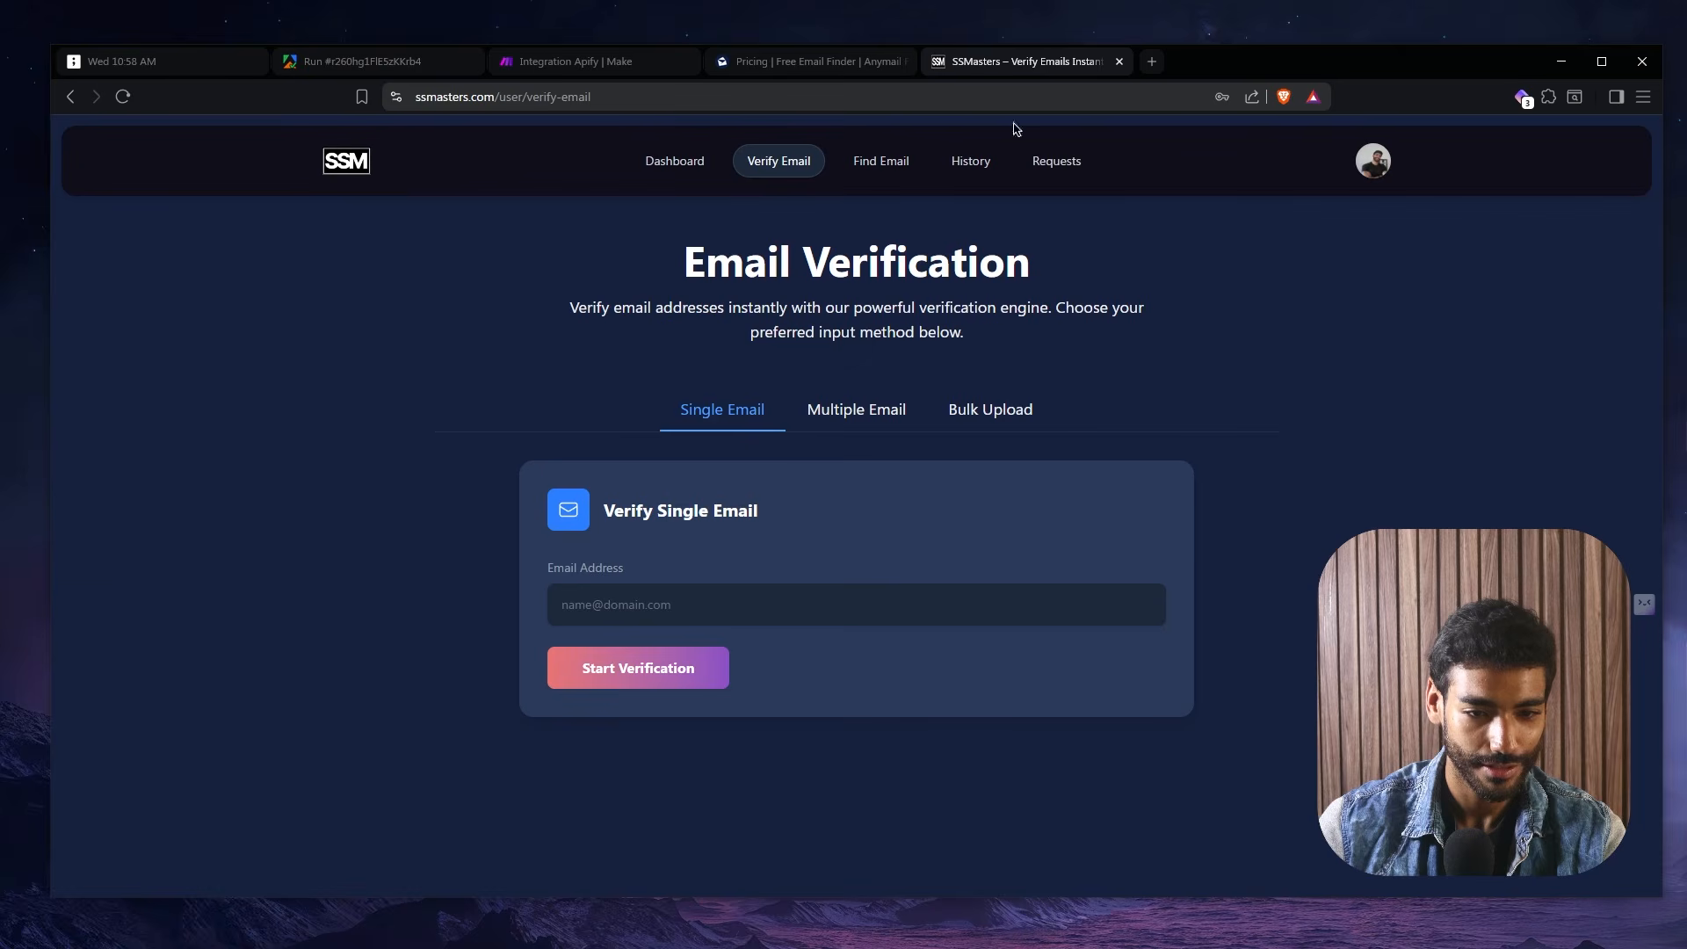
{"action": "left_click", "coordinate": [571, 604]}
{"action": "key", "text": "ctrl+v"}
{"action": "left_click", "coordinate": [619, 668]}
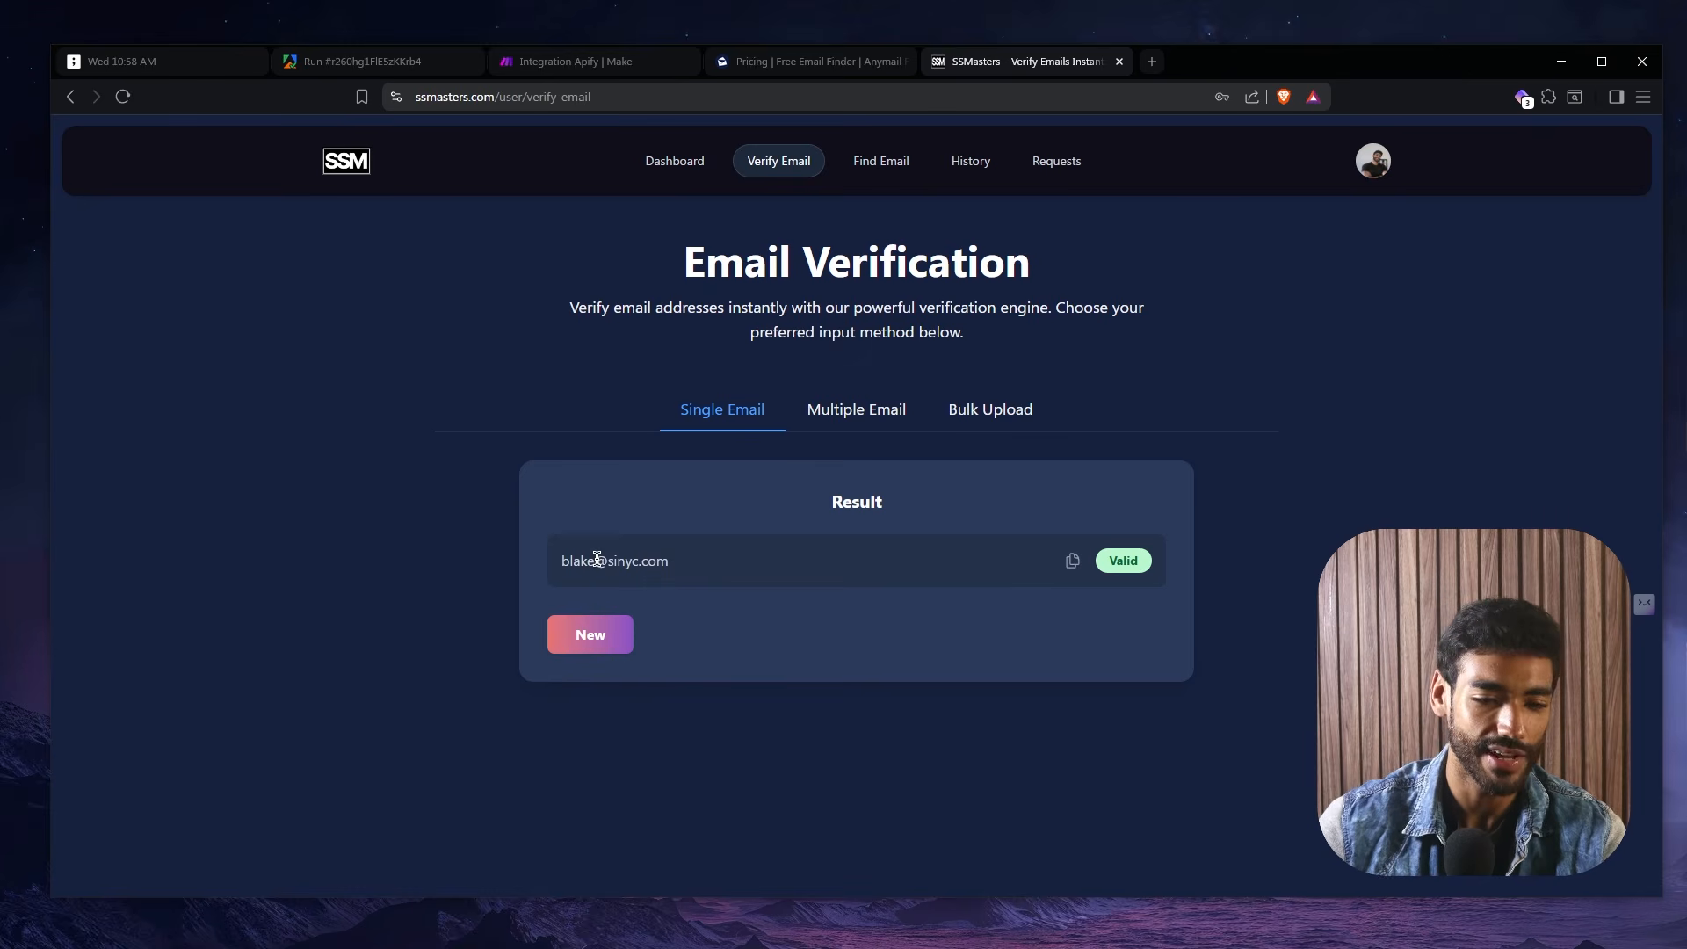
{"action": "key", "text": "ctrl+w"}
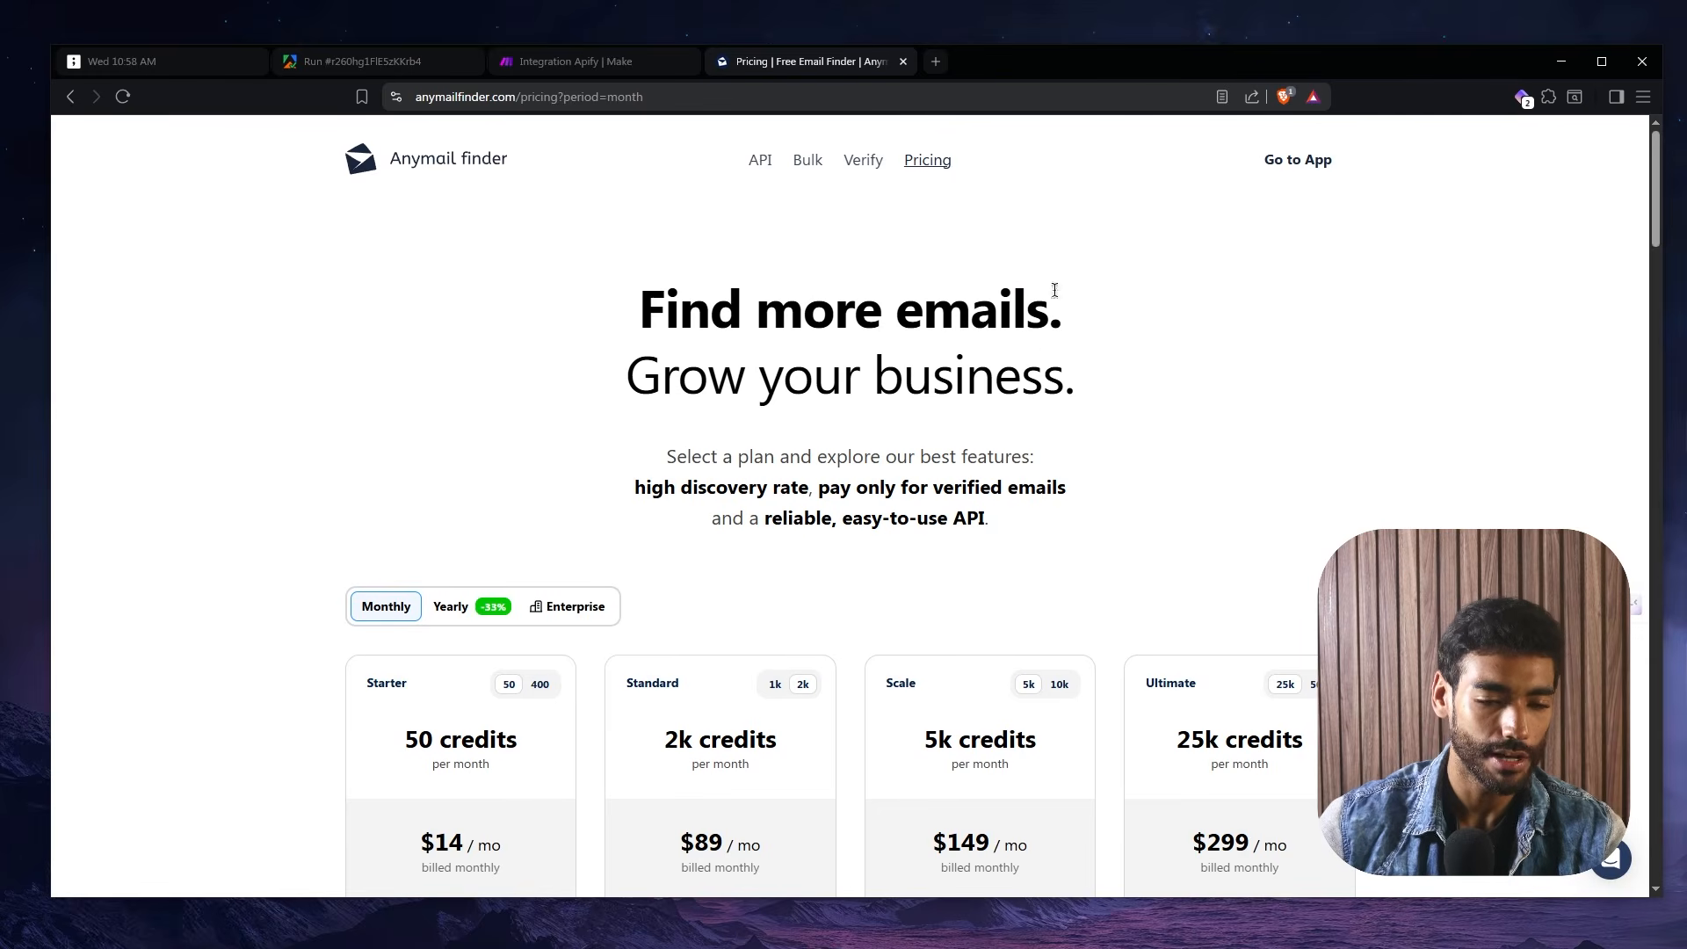
Copy the API key from the Anymail finder app's API settings and return to the scenario canvas in Make
{"action": "left_click", "coordinate": [1298, 159]}
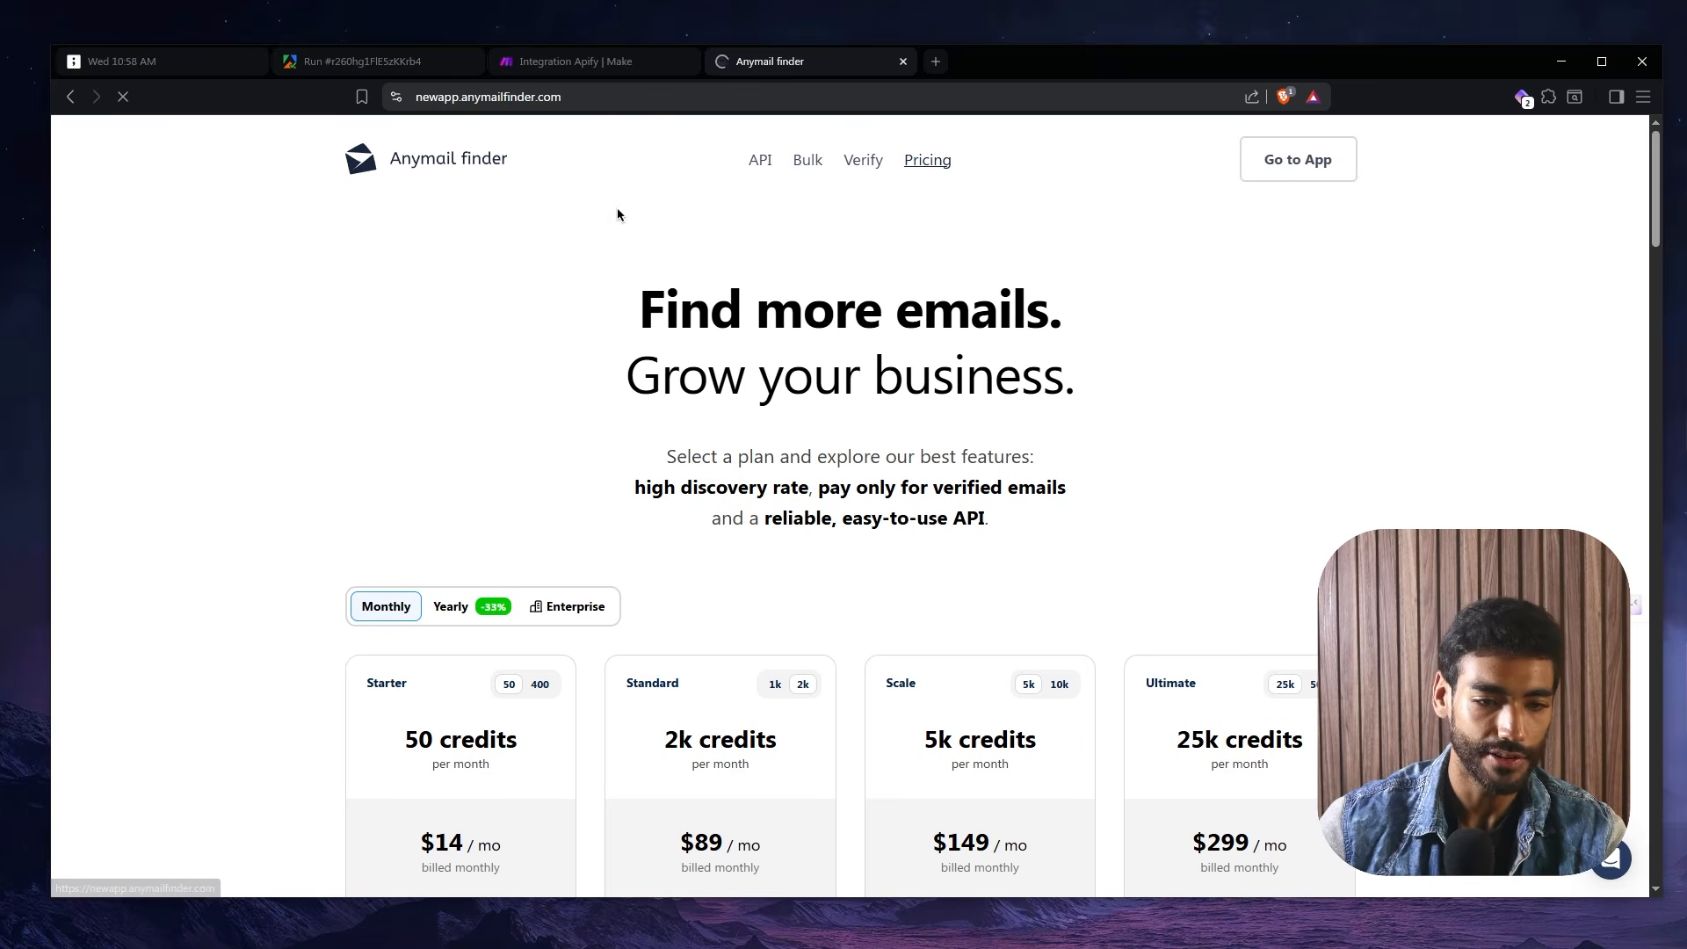
{"action": "left_click", "coordinate": [223, 567]}
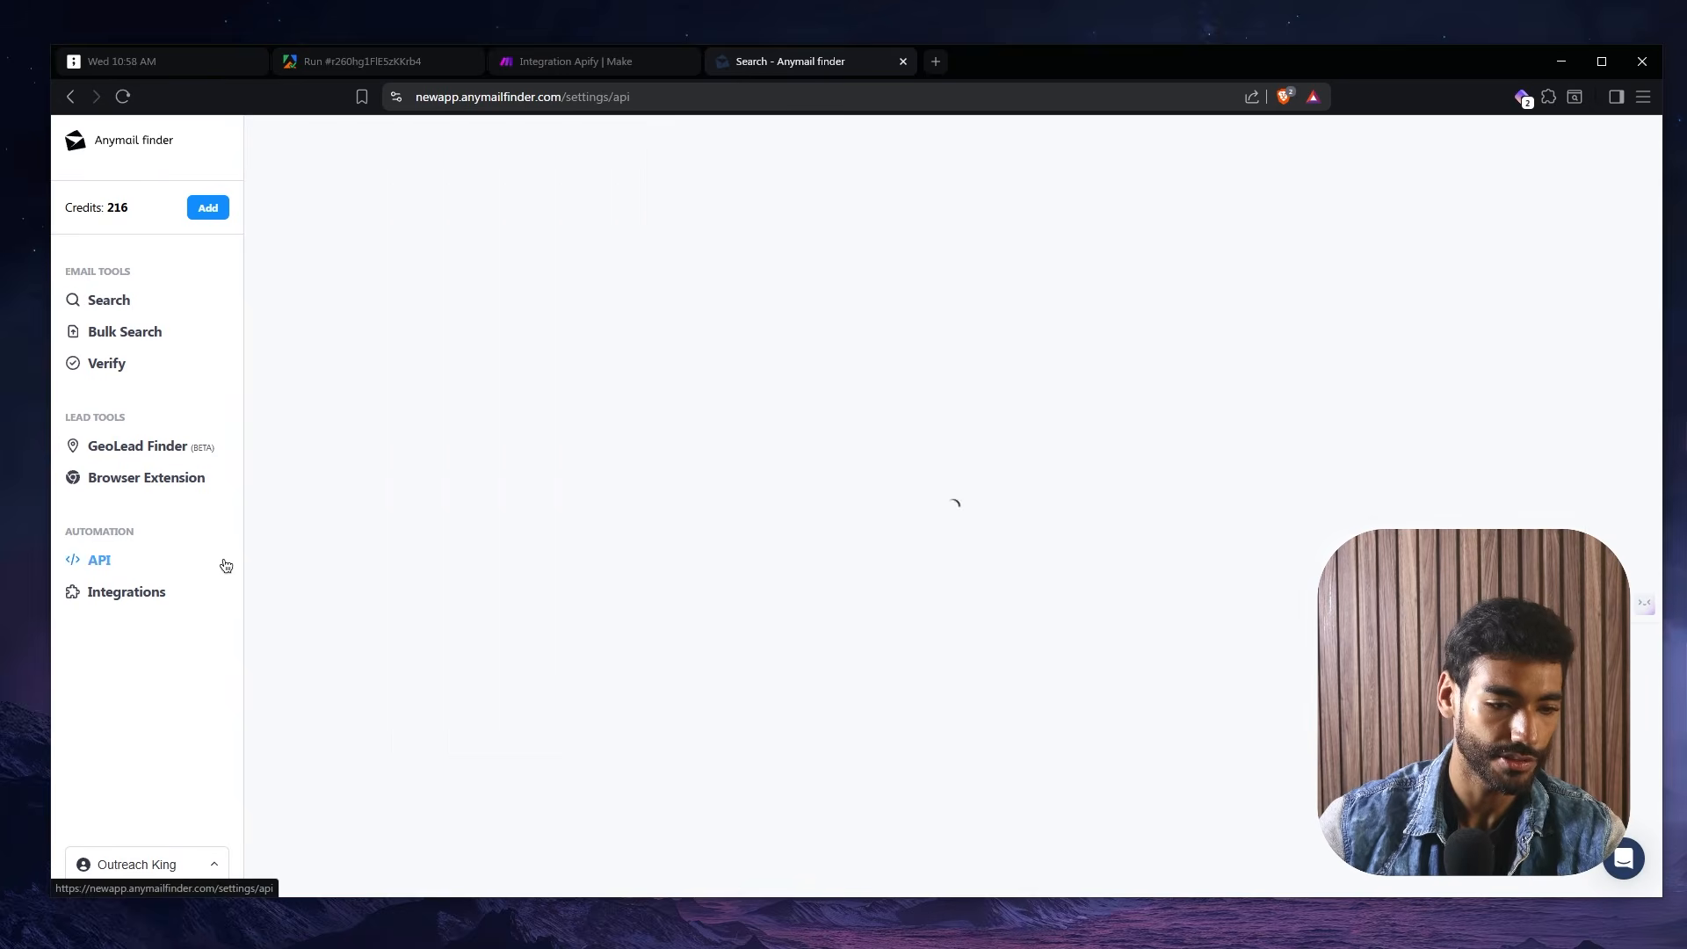
{"action": "left_click", "coordinate": [590, 62]}
{"action": "left_click", "coordinate": [757, 384]}
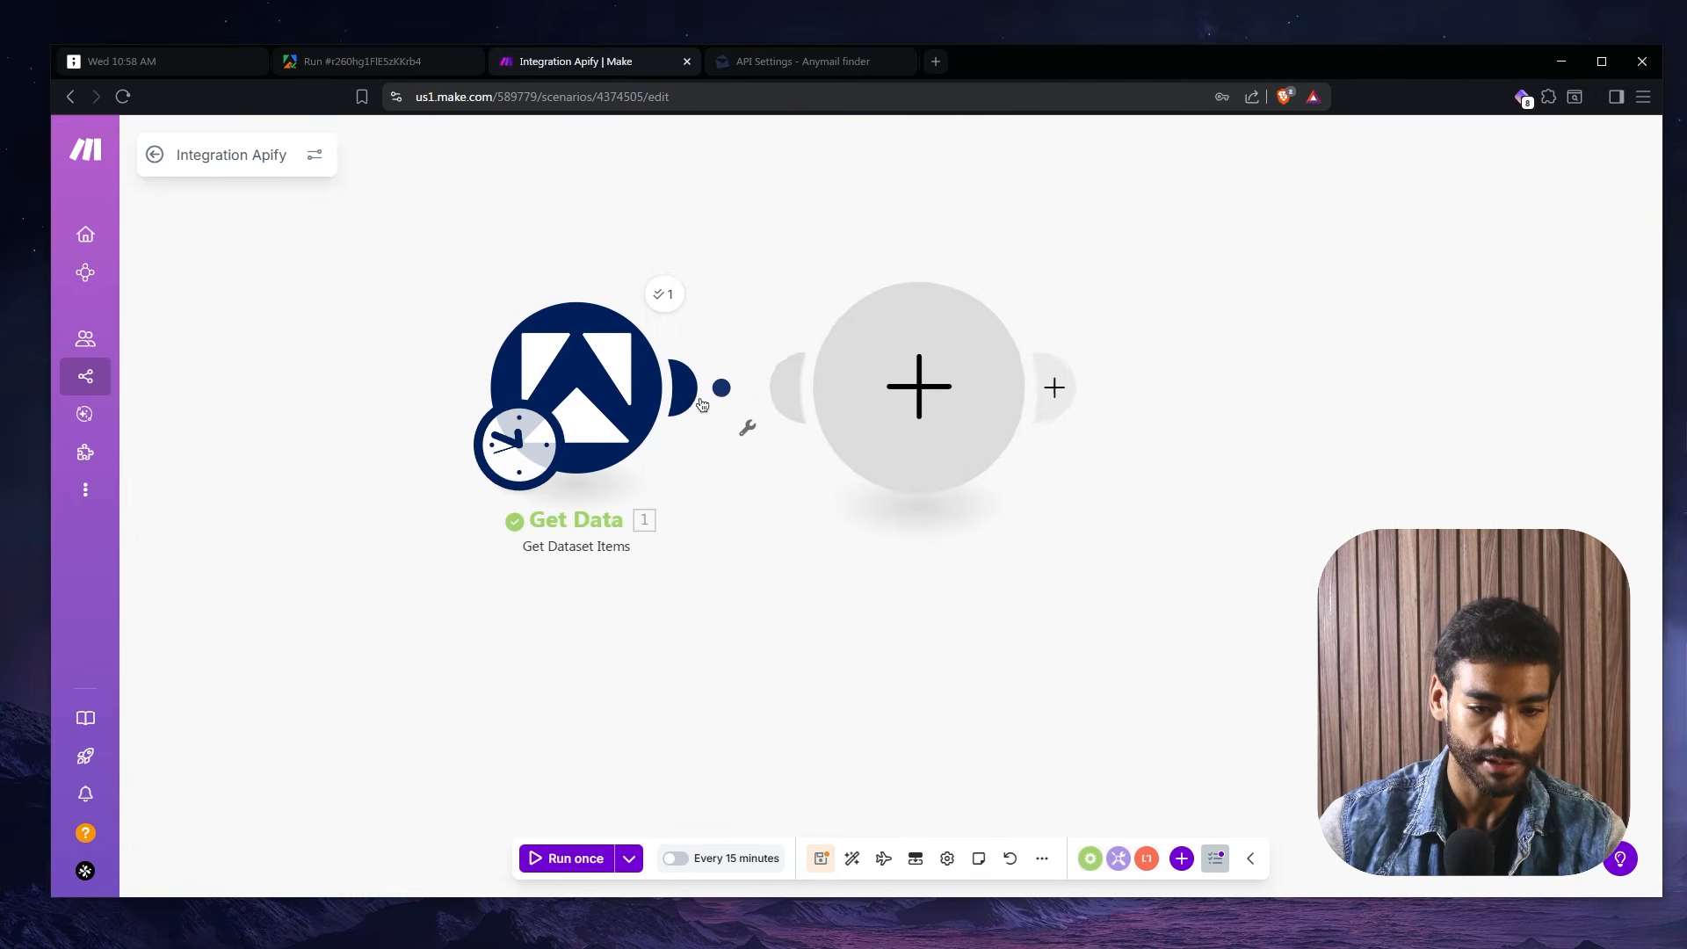
Turn the empty module after Get Data into Anymail finder's Validate an Email module
{"action": "left_click", "coordinate": [882, 376]}
{"action": "type", "text": "any"}
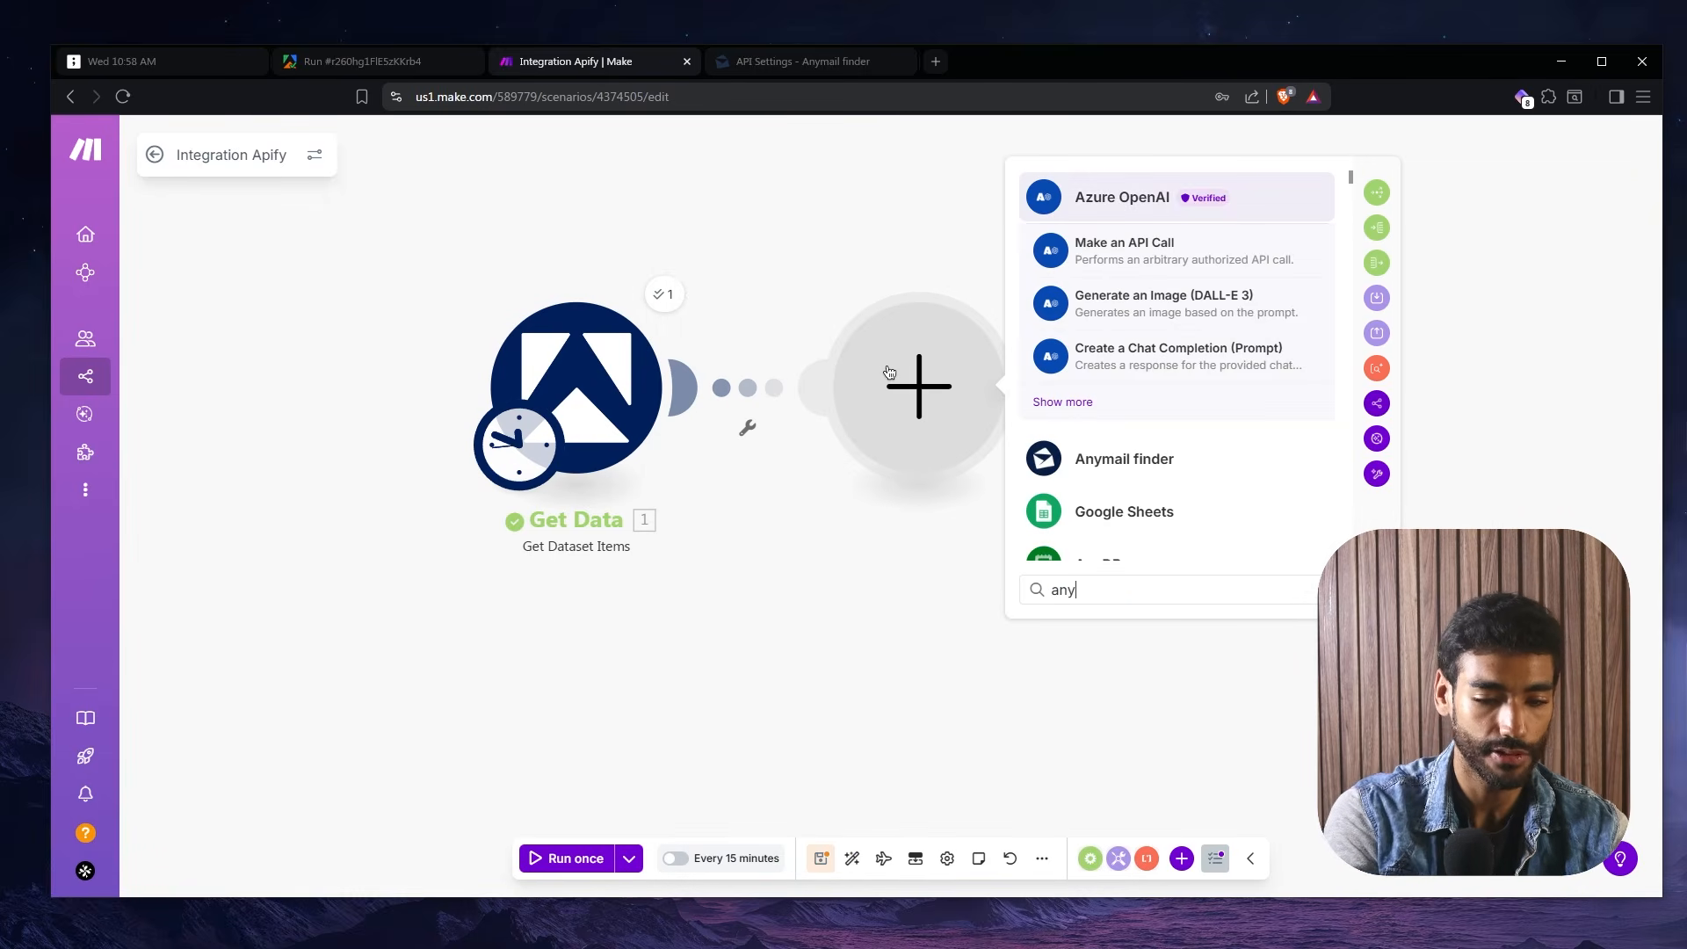
{"action": "key", "text": "Return"}
{"action": "type", "text": "vali"}
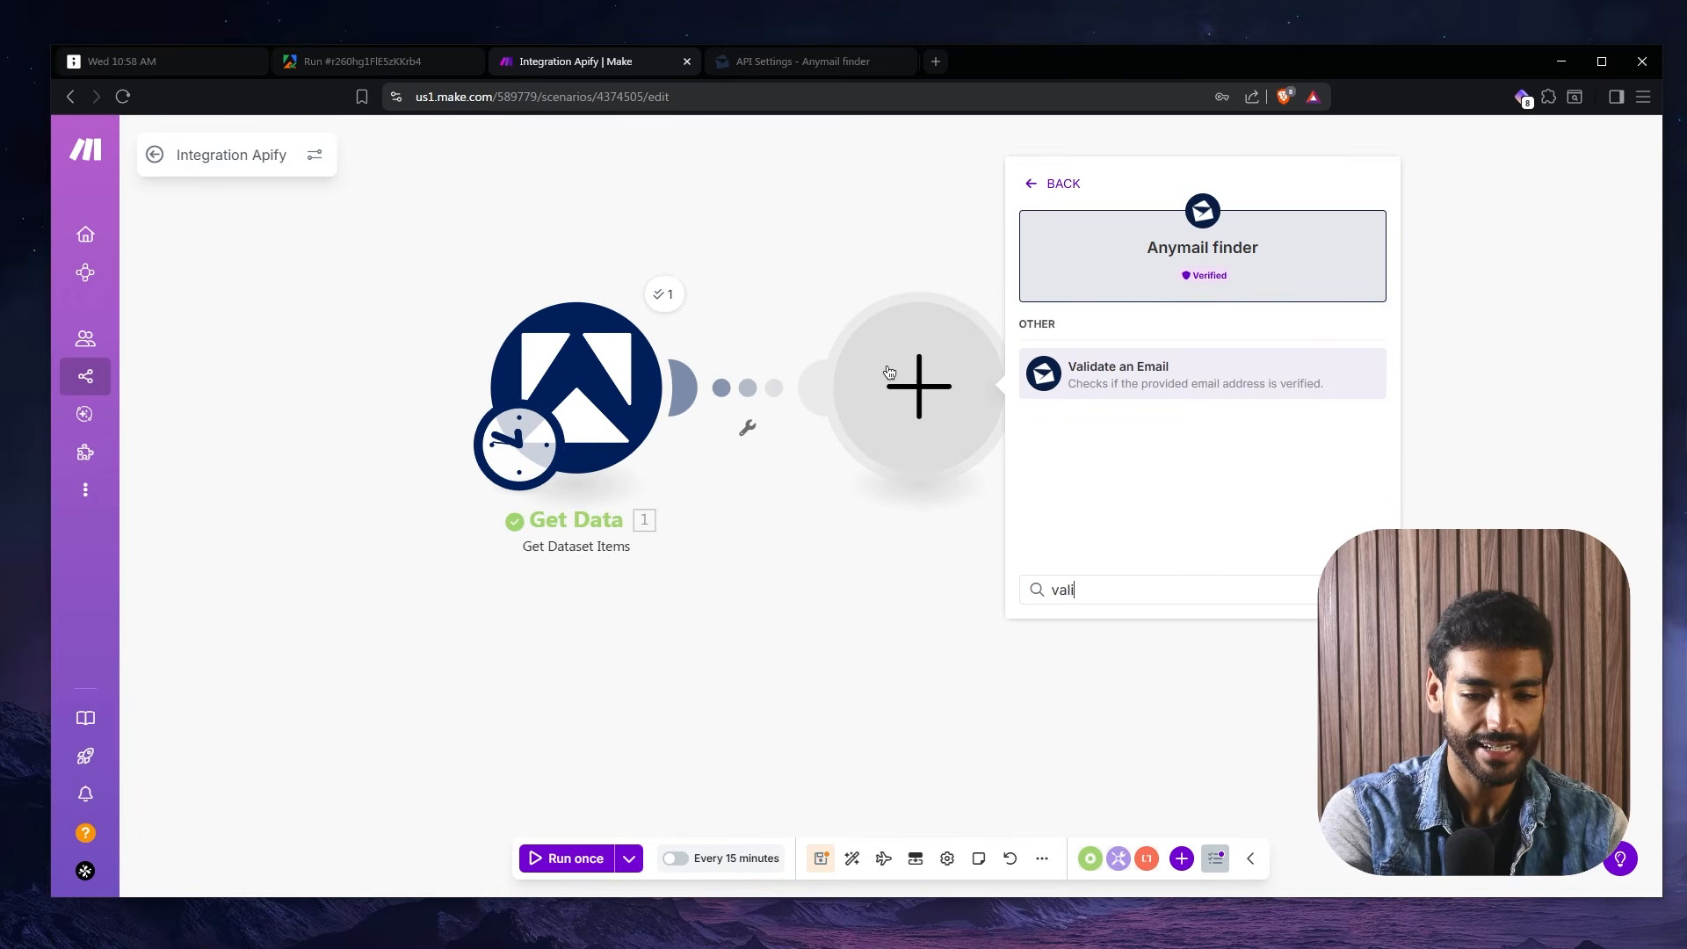
{"action": "key", "text": "Return"}
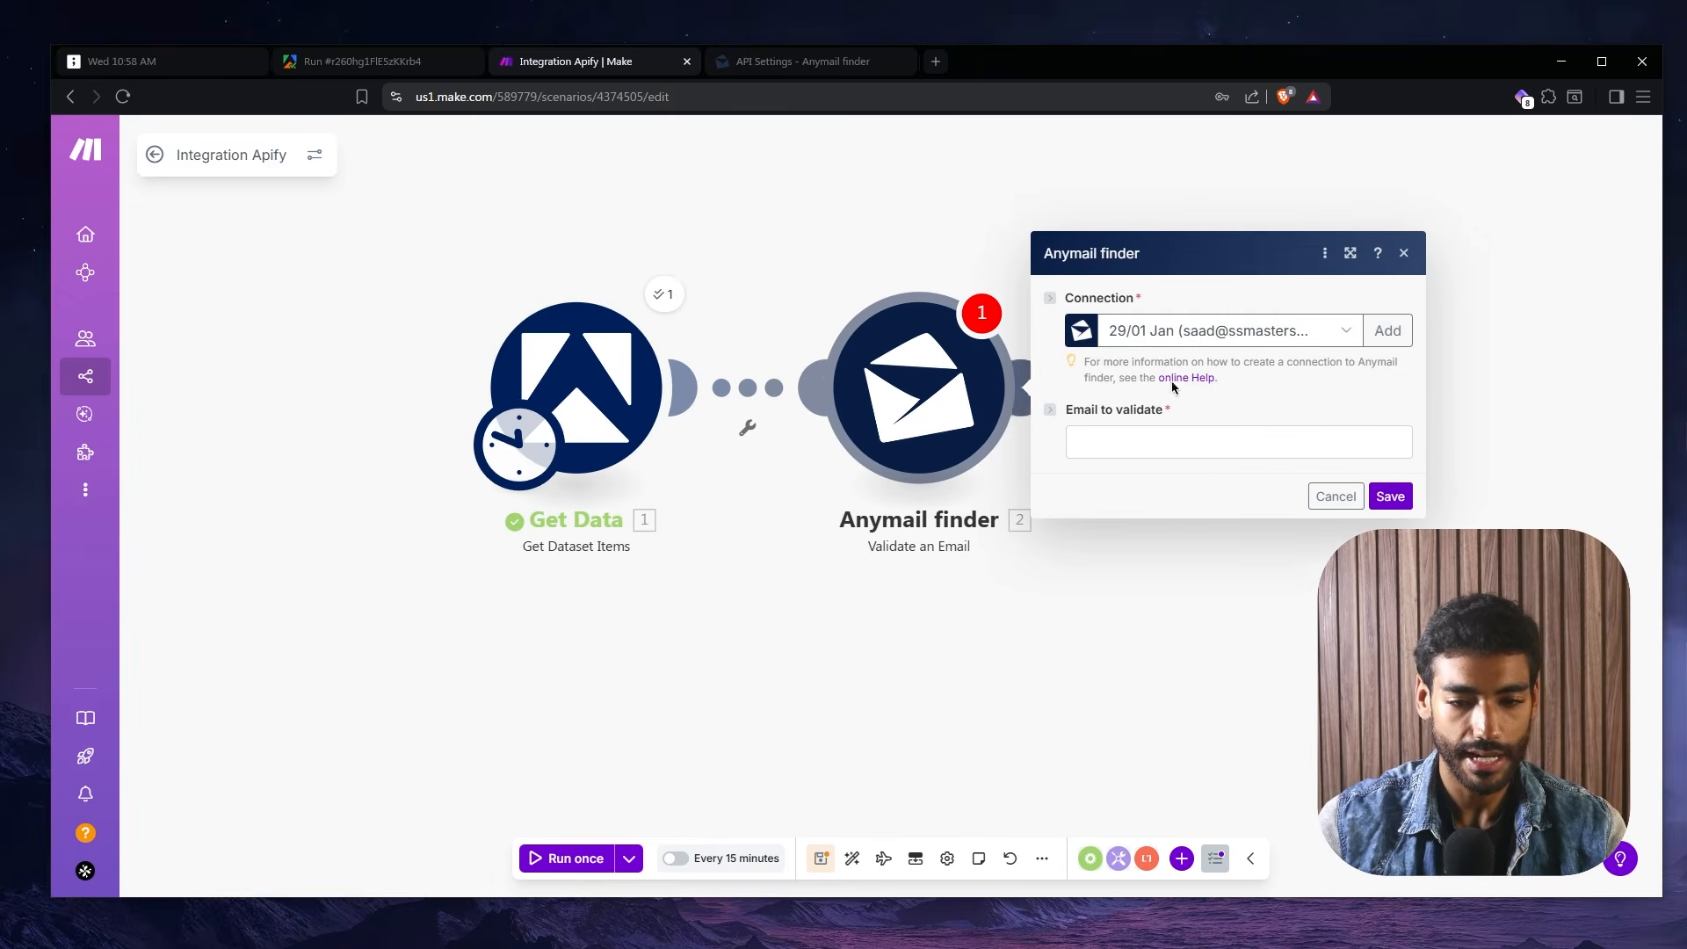
Create an Anymail finder connection named Apollo System with the copied API key and save it
{"action": "left_click", "coordinate": [1388, 331]}
{"action": "left_click", "coordinate": [1166, 372]}
{"action": "key", "text": "ctrl+v"}
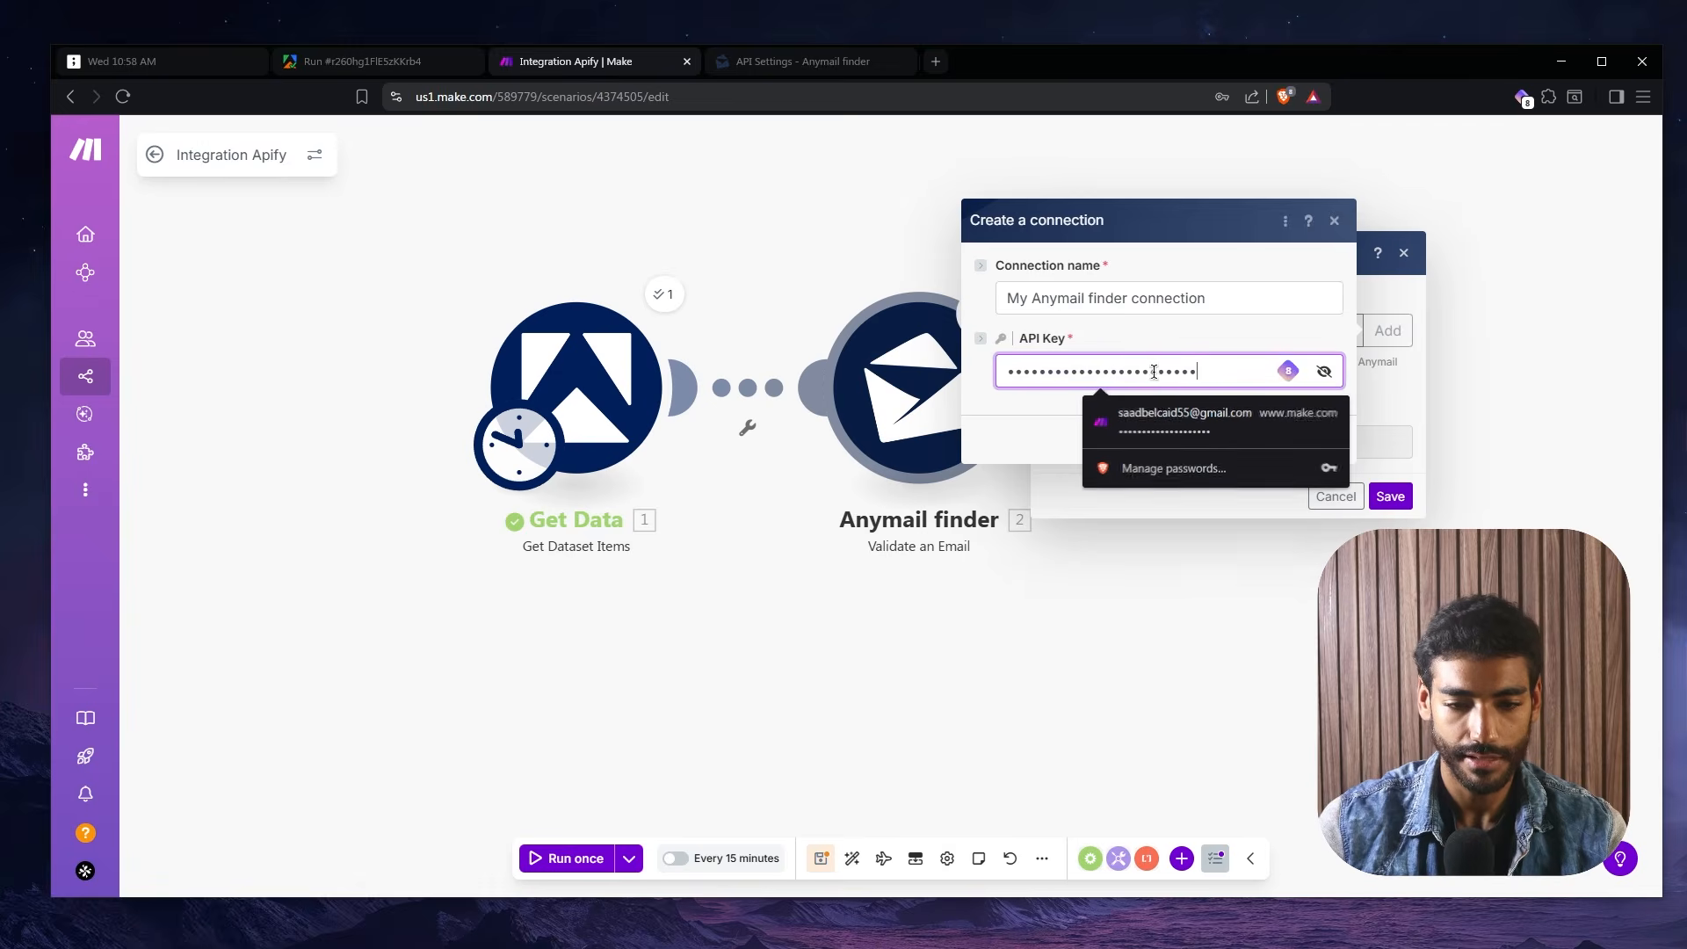
{"action": "triple_click", "coordinate": [1112, 297]}
{"action": "type", "text": "Apo"}
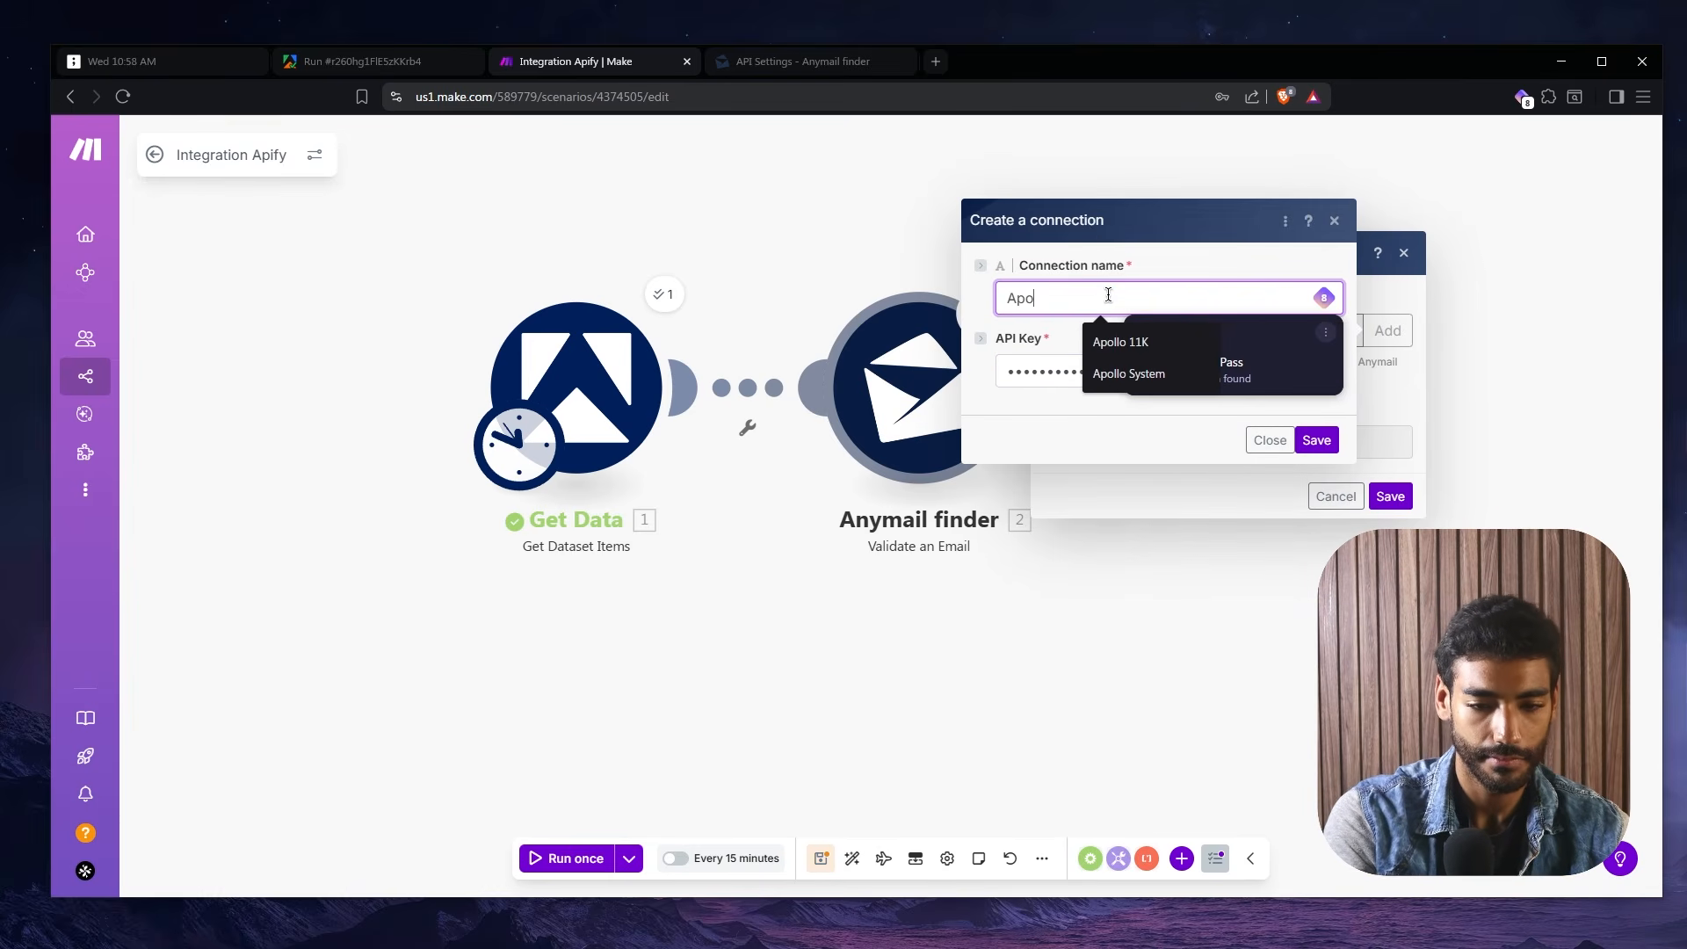
{"action": "key", "text": "Down"}
{"action": "key", "text": "Down"}
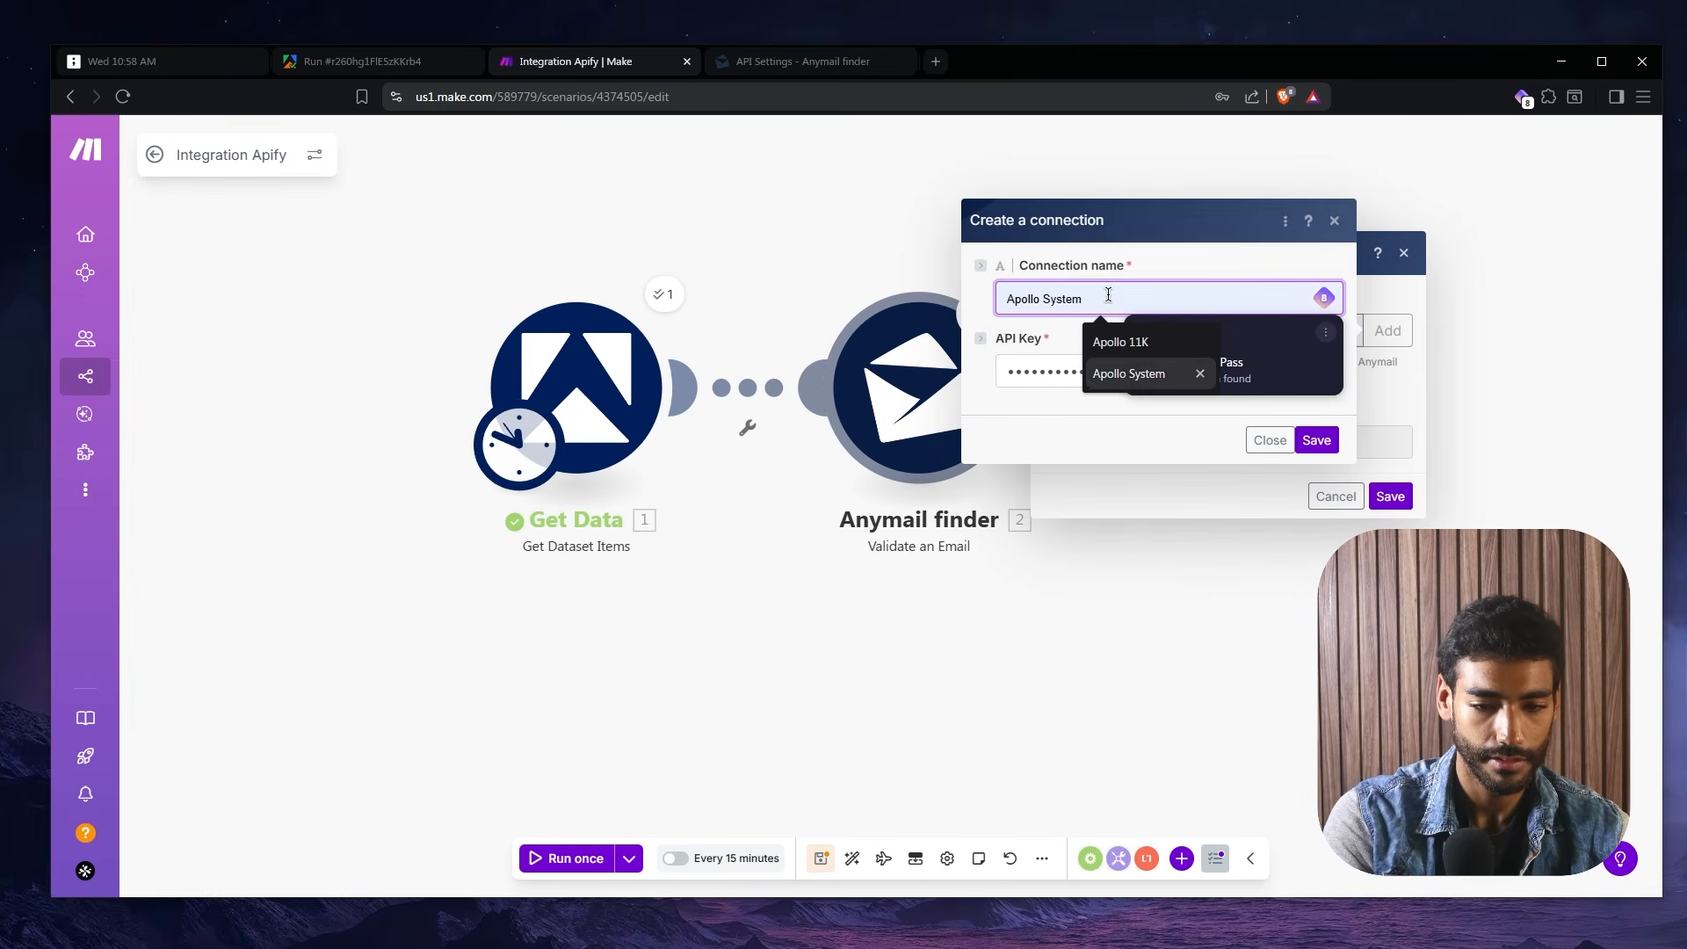
{"action": "key", "text": "Return"}
{"action": "left_click", "coordinate": [1316, 441]}
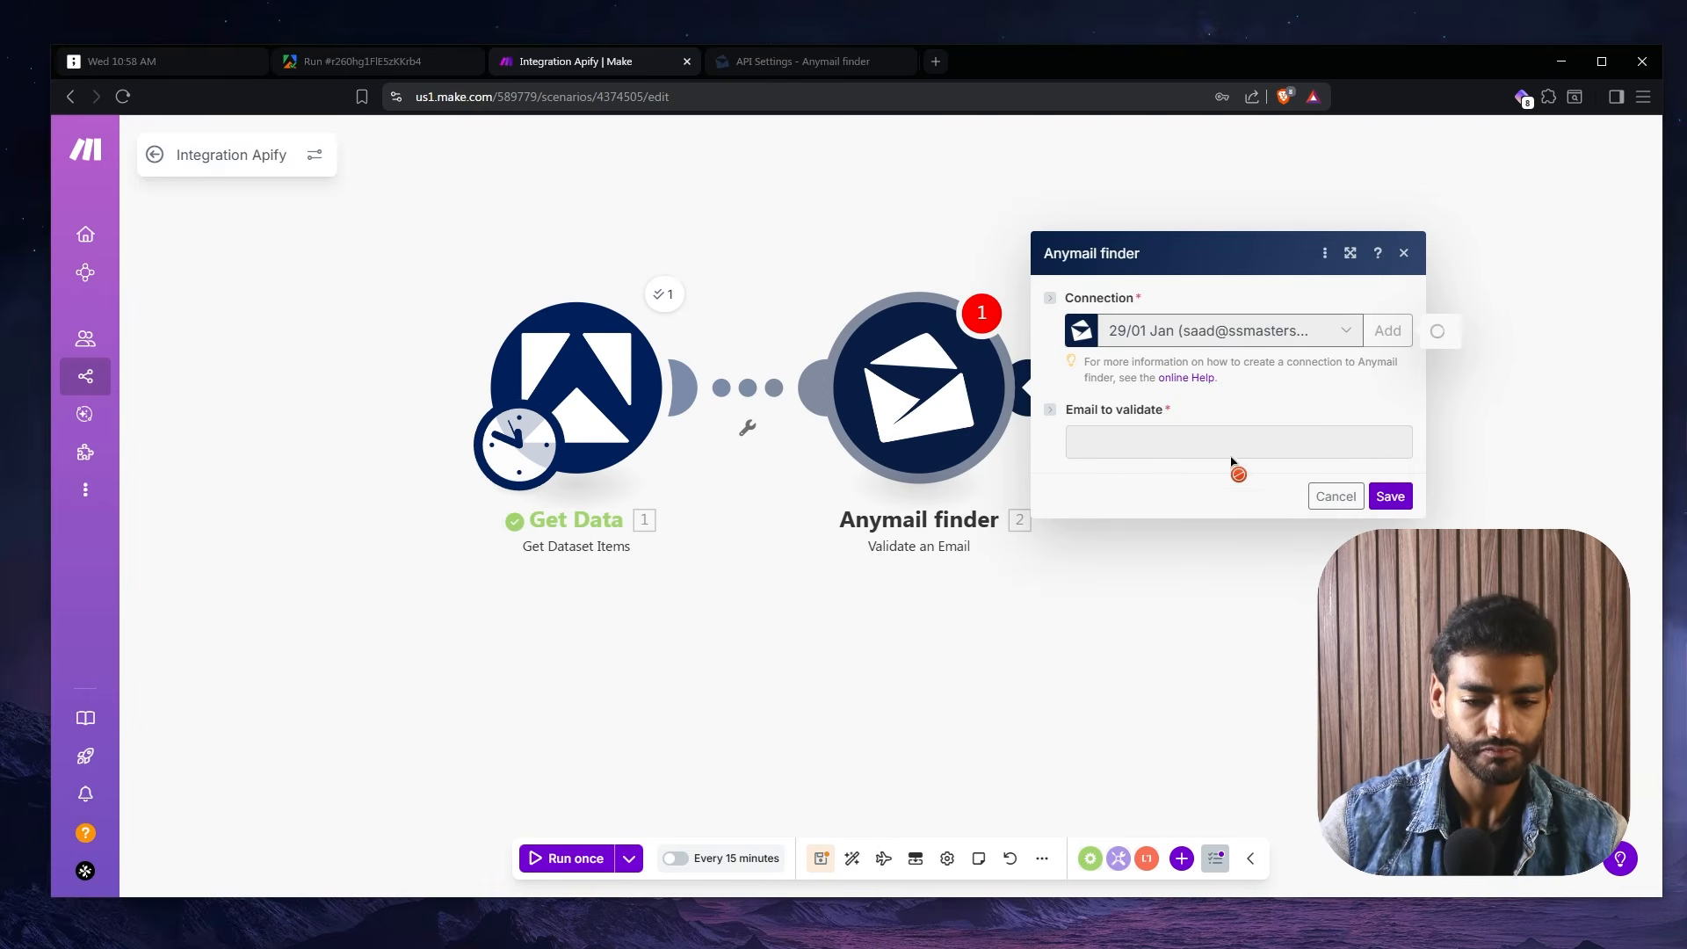
Map the email field from Get Data as the e-mail to validate in the Anymail finder module and save it
{"action": "left_click", "coordinate": [1130, 444]}
{"action": "left_click", "coordinate": [776, 334]}
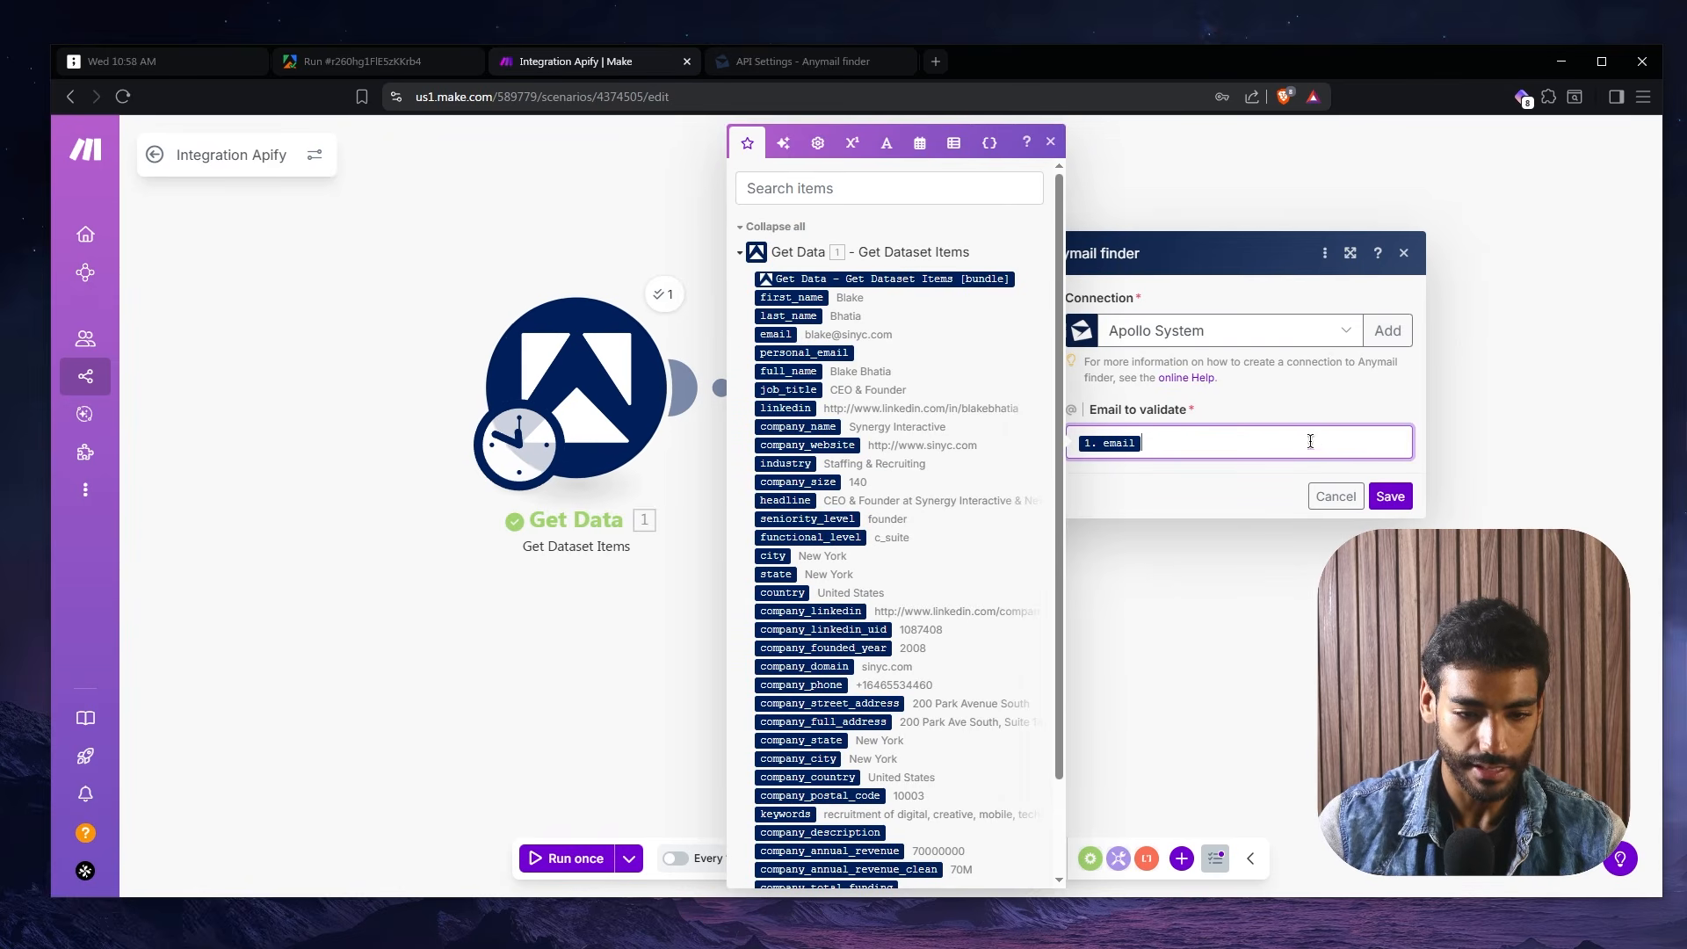
{"action": "left_click", "coordinate": [1389, 495]}
Set up a filter between Get Data and Anymail finder with the condition that the Get Data email exists
{"action": "left_click", "coordinate": [747, 428]}
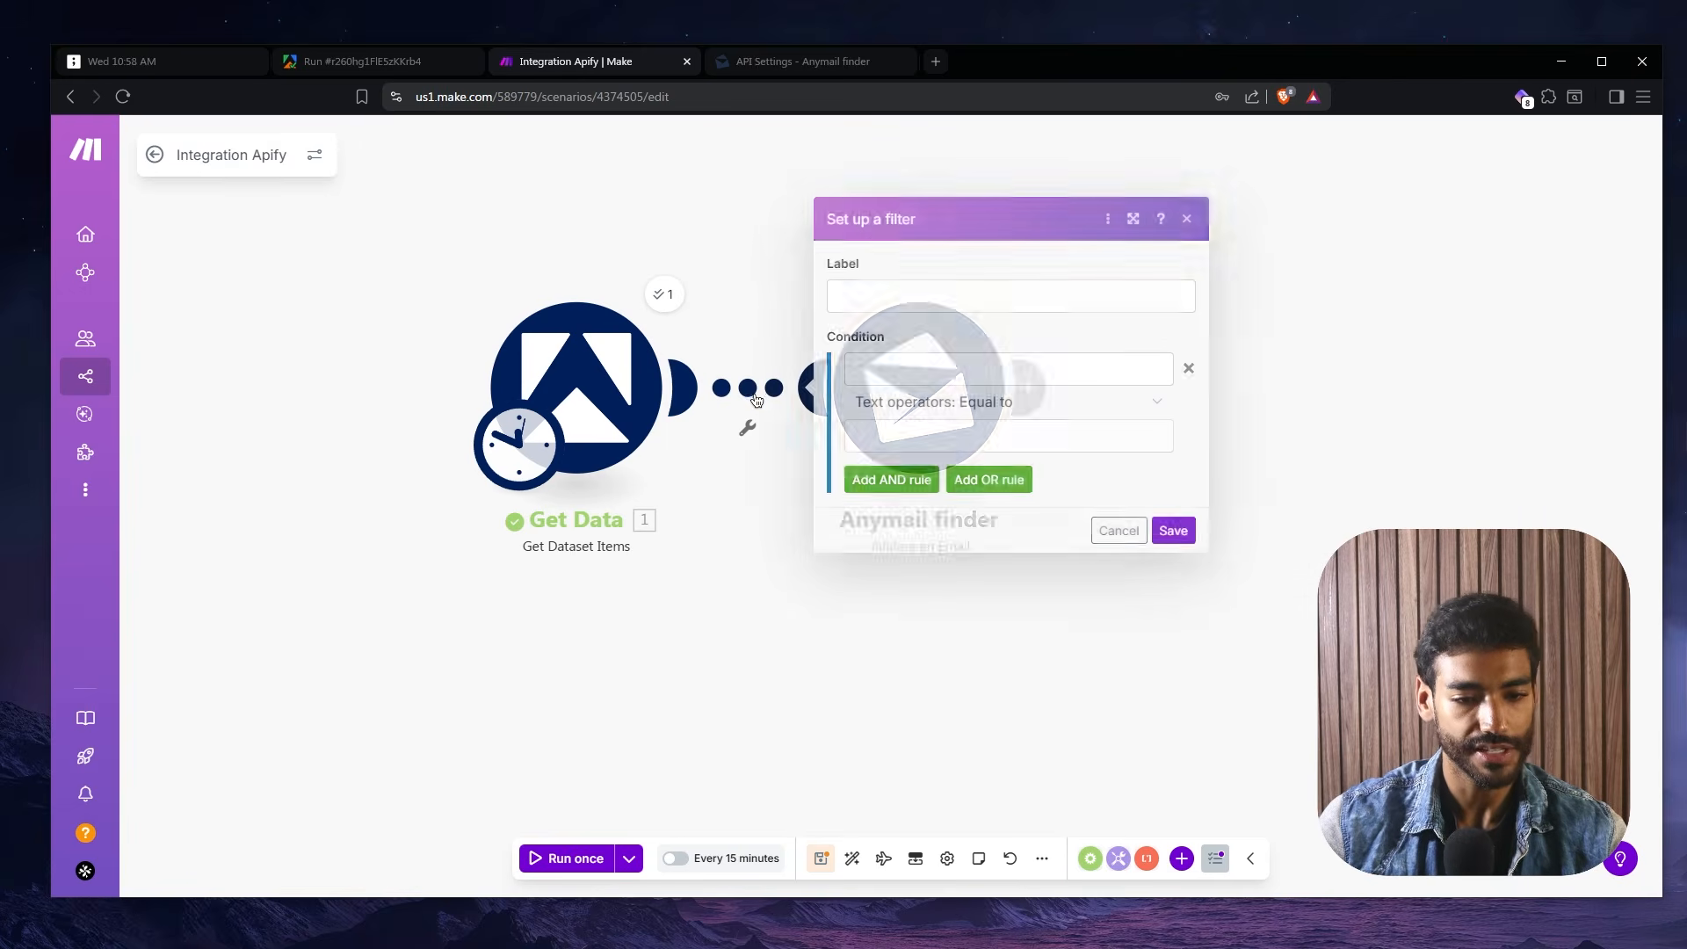
{"action": "left_click", "coordinate": [914, 364]}
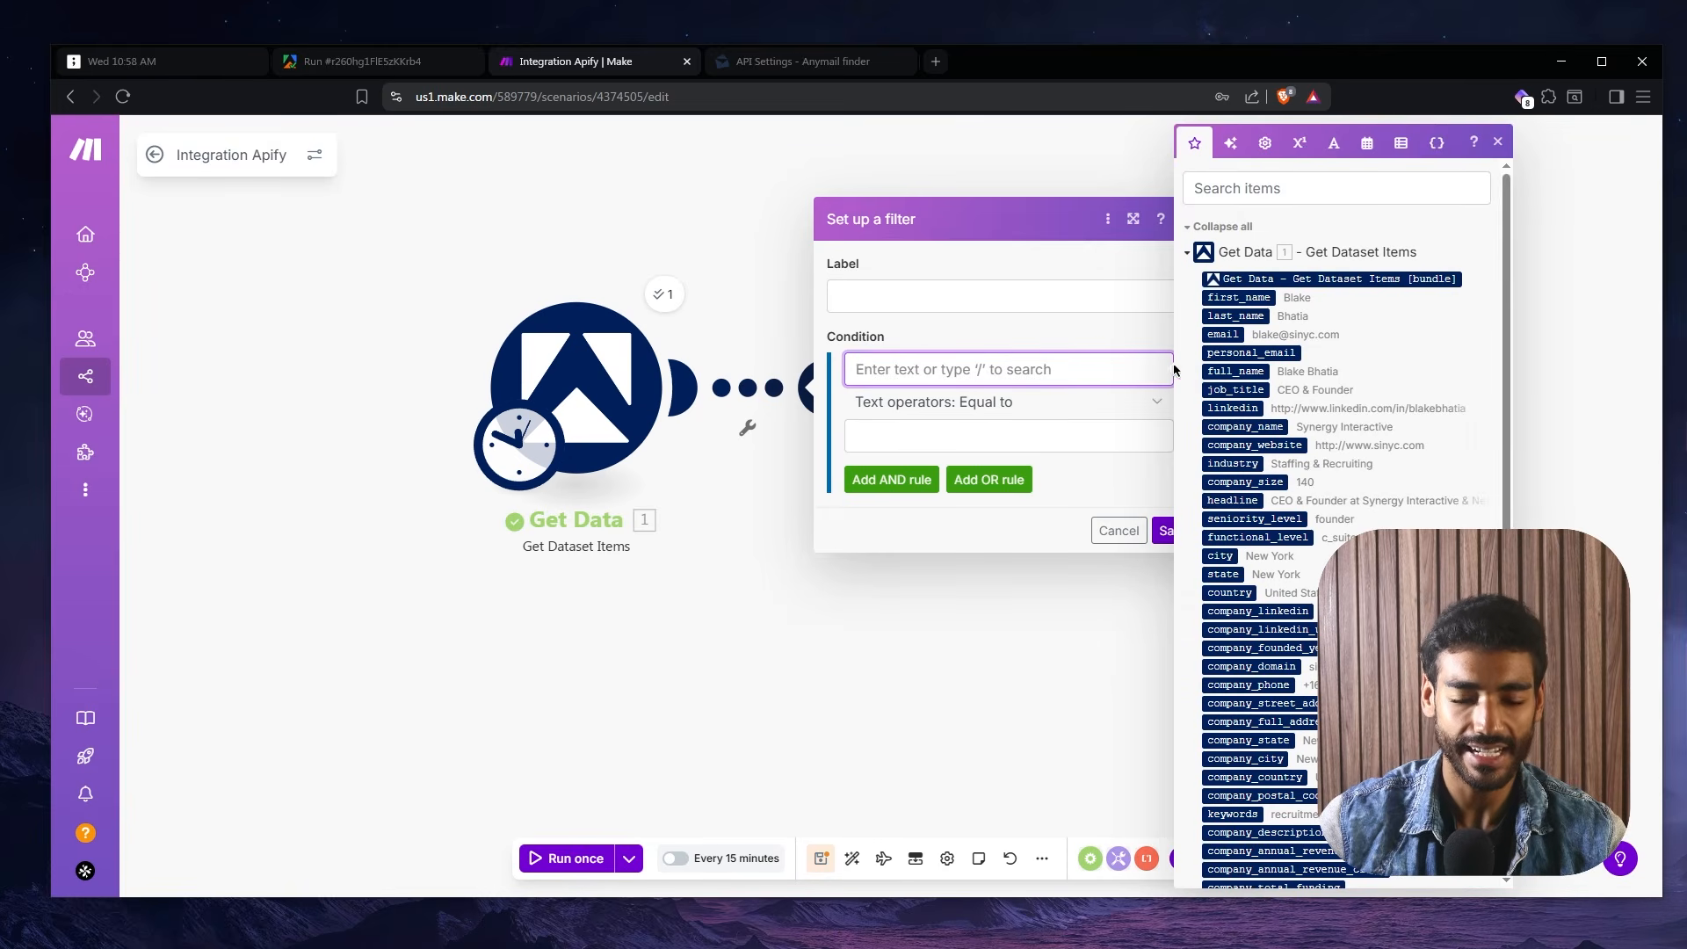
{"action": "left_click", "coordinate": [1222, 334]}
{"action": "left_click", "coordinate": [967, 402]}
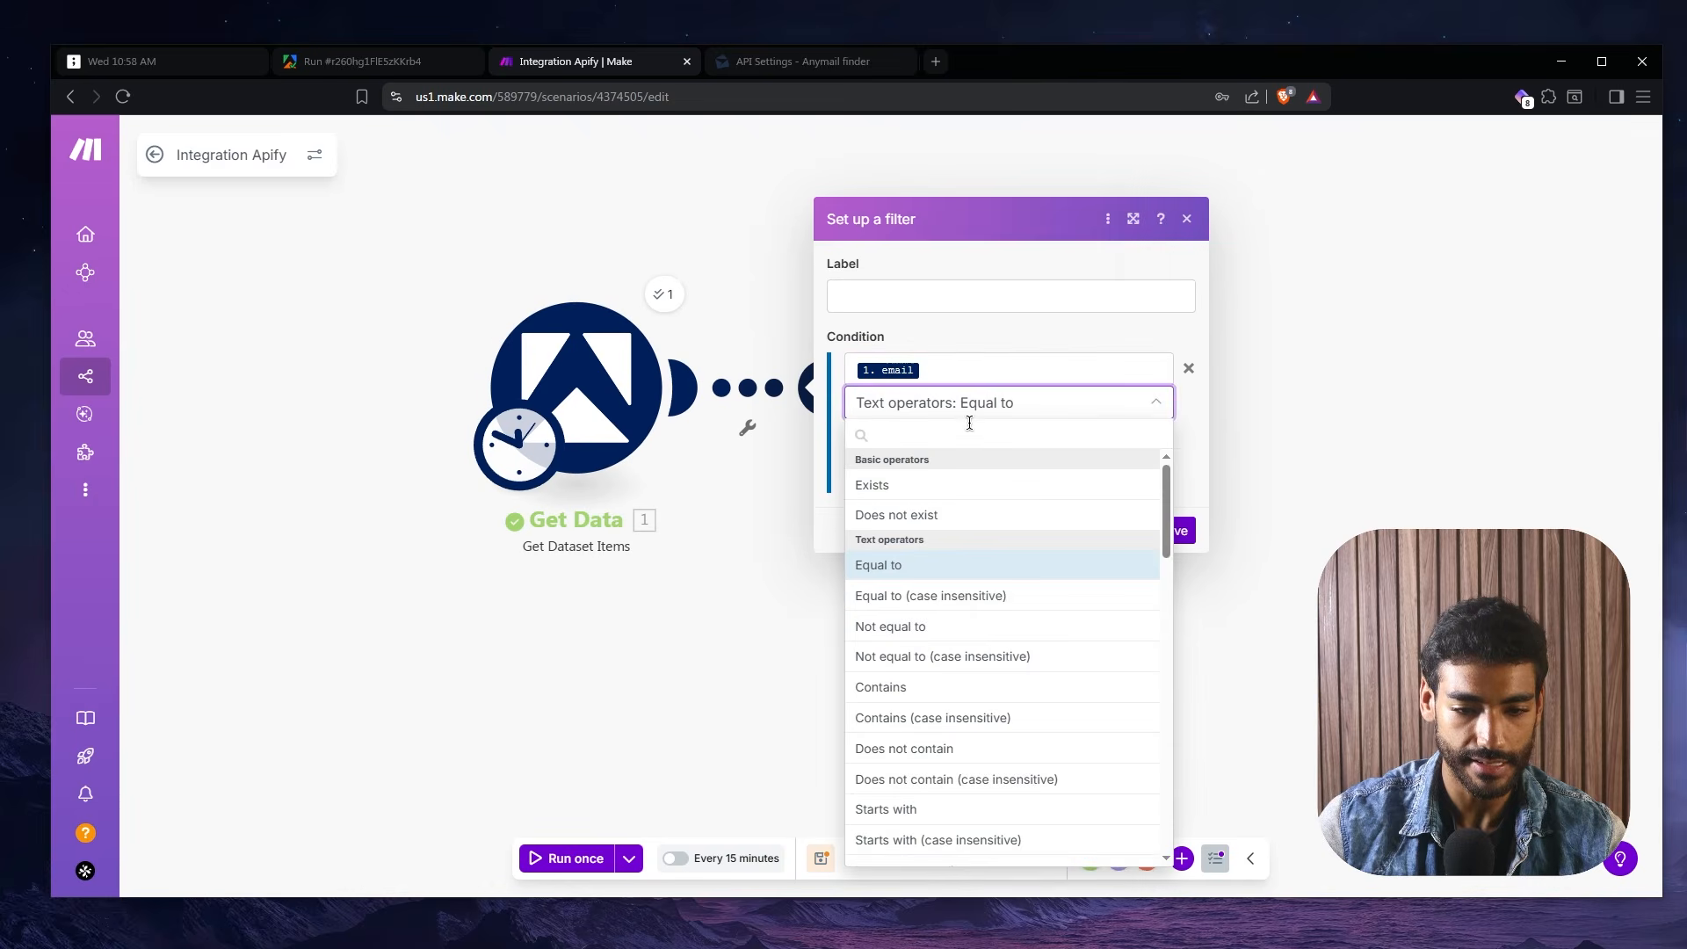
{"action": "left_click", "coordinate": [958, 486]}
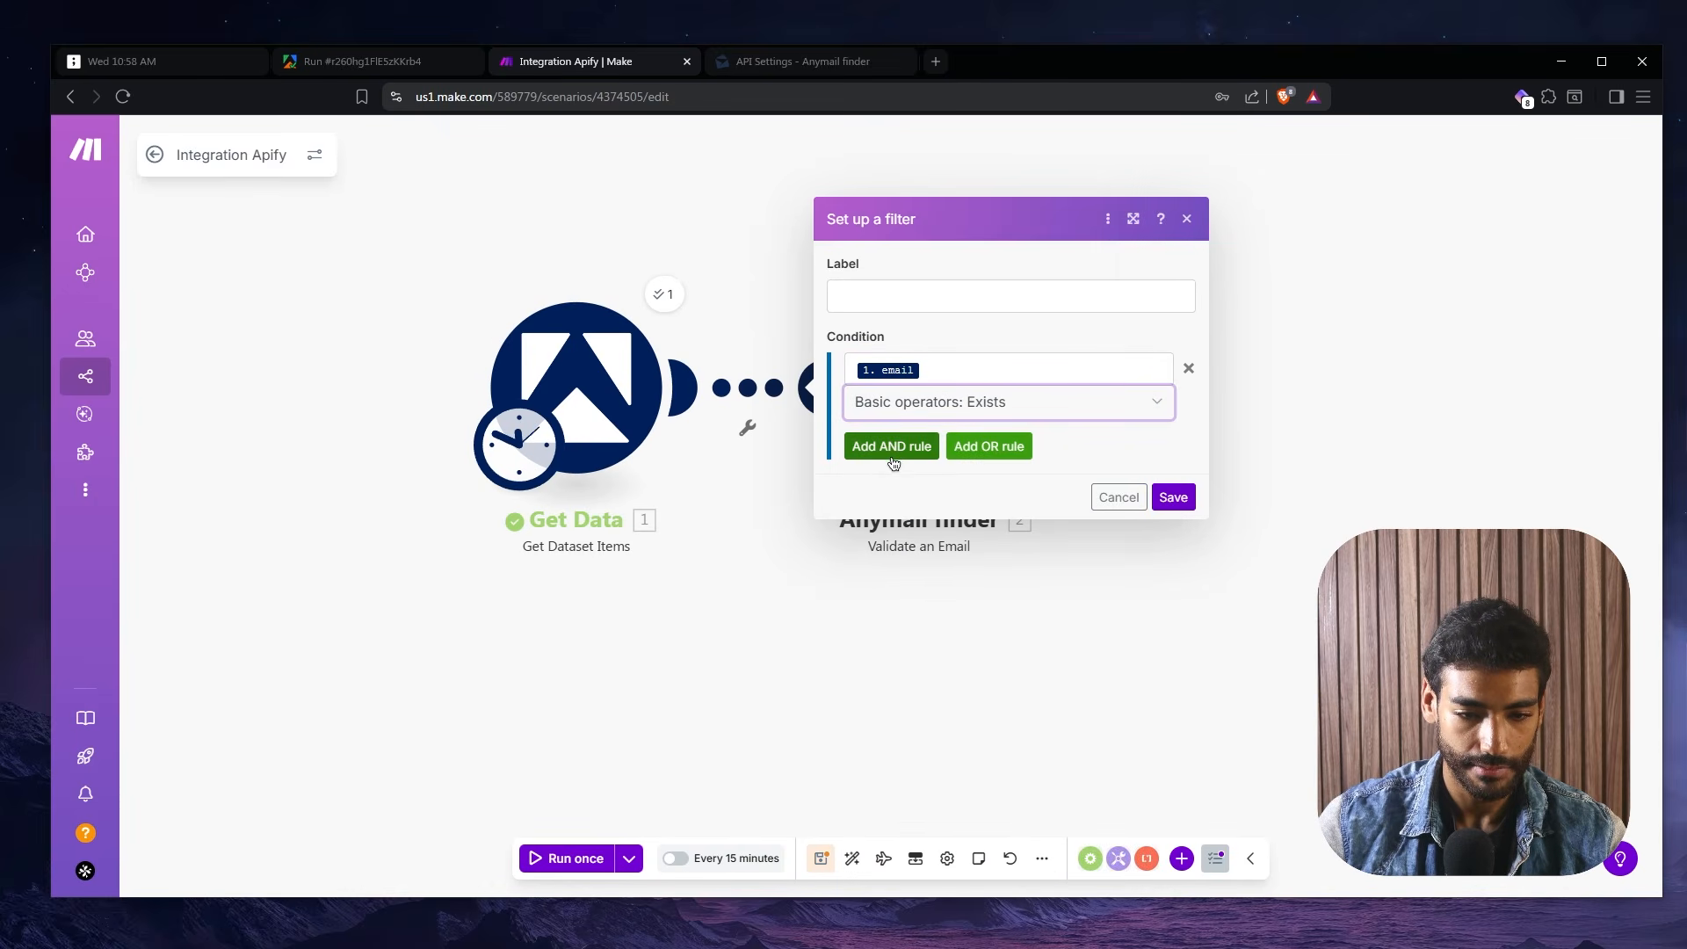
Add an AND rule to the filter and map Get Data's company_description field into it
{"action": "left_click", "coordinate": [882, 446]}
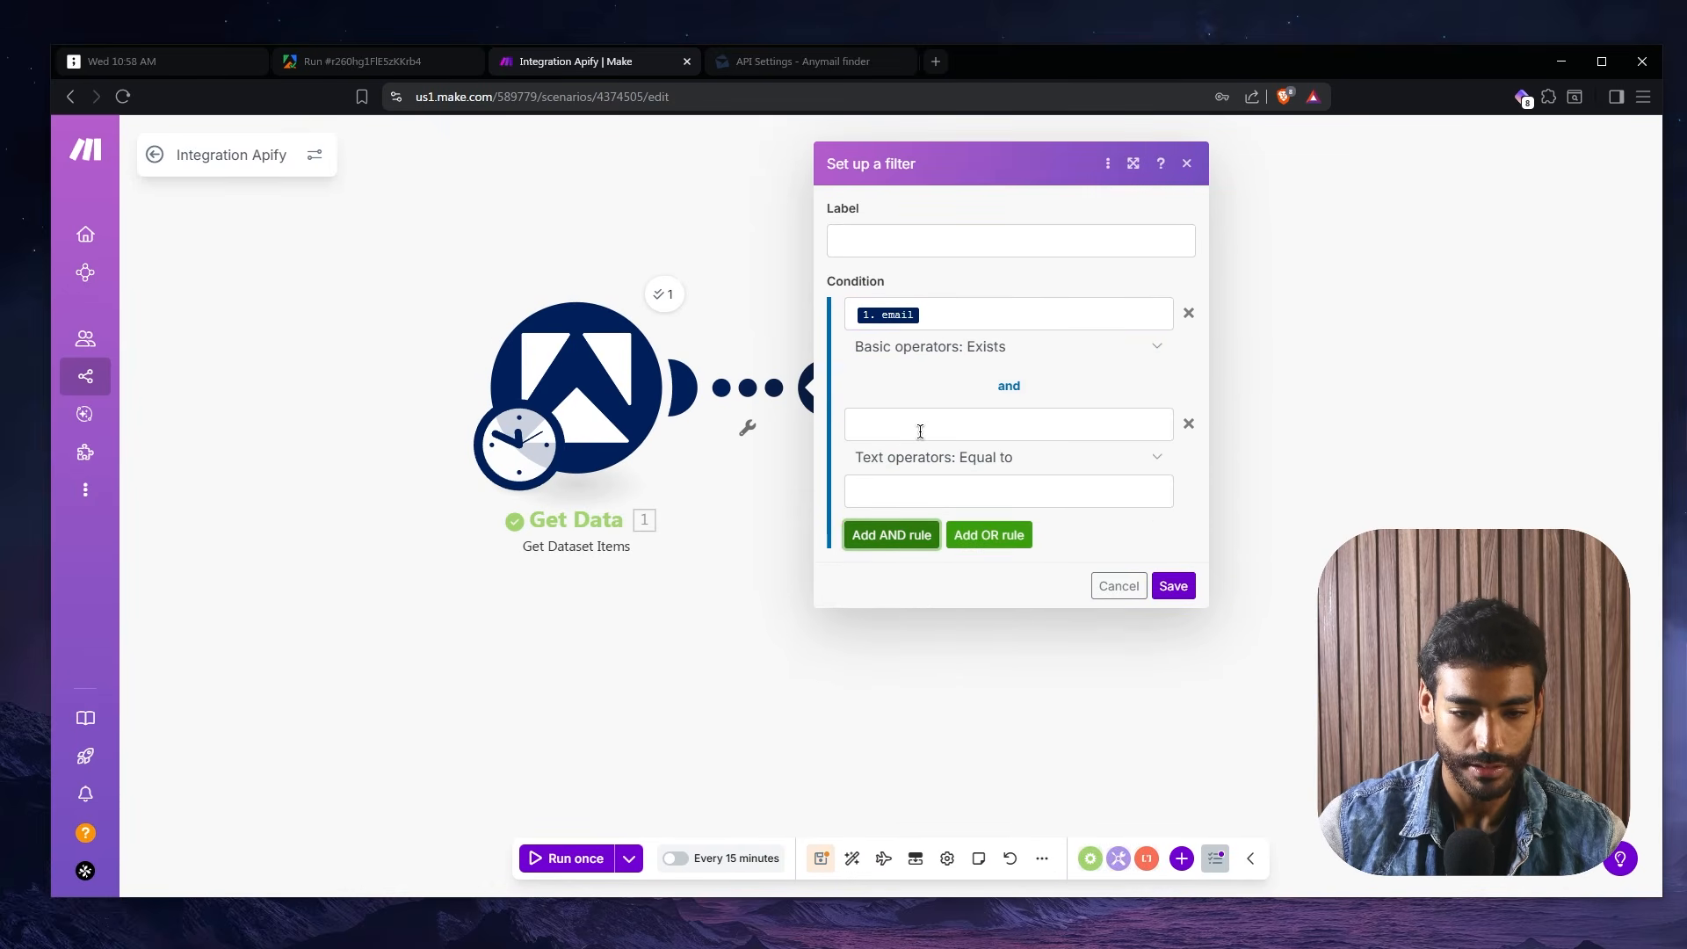
{"action": "left_click", "coordinate": [915, 429]}
{"action": "left_click", "coordinate": [1291, 202]}
{"action": "type", "text": "compa"}
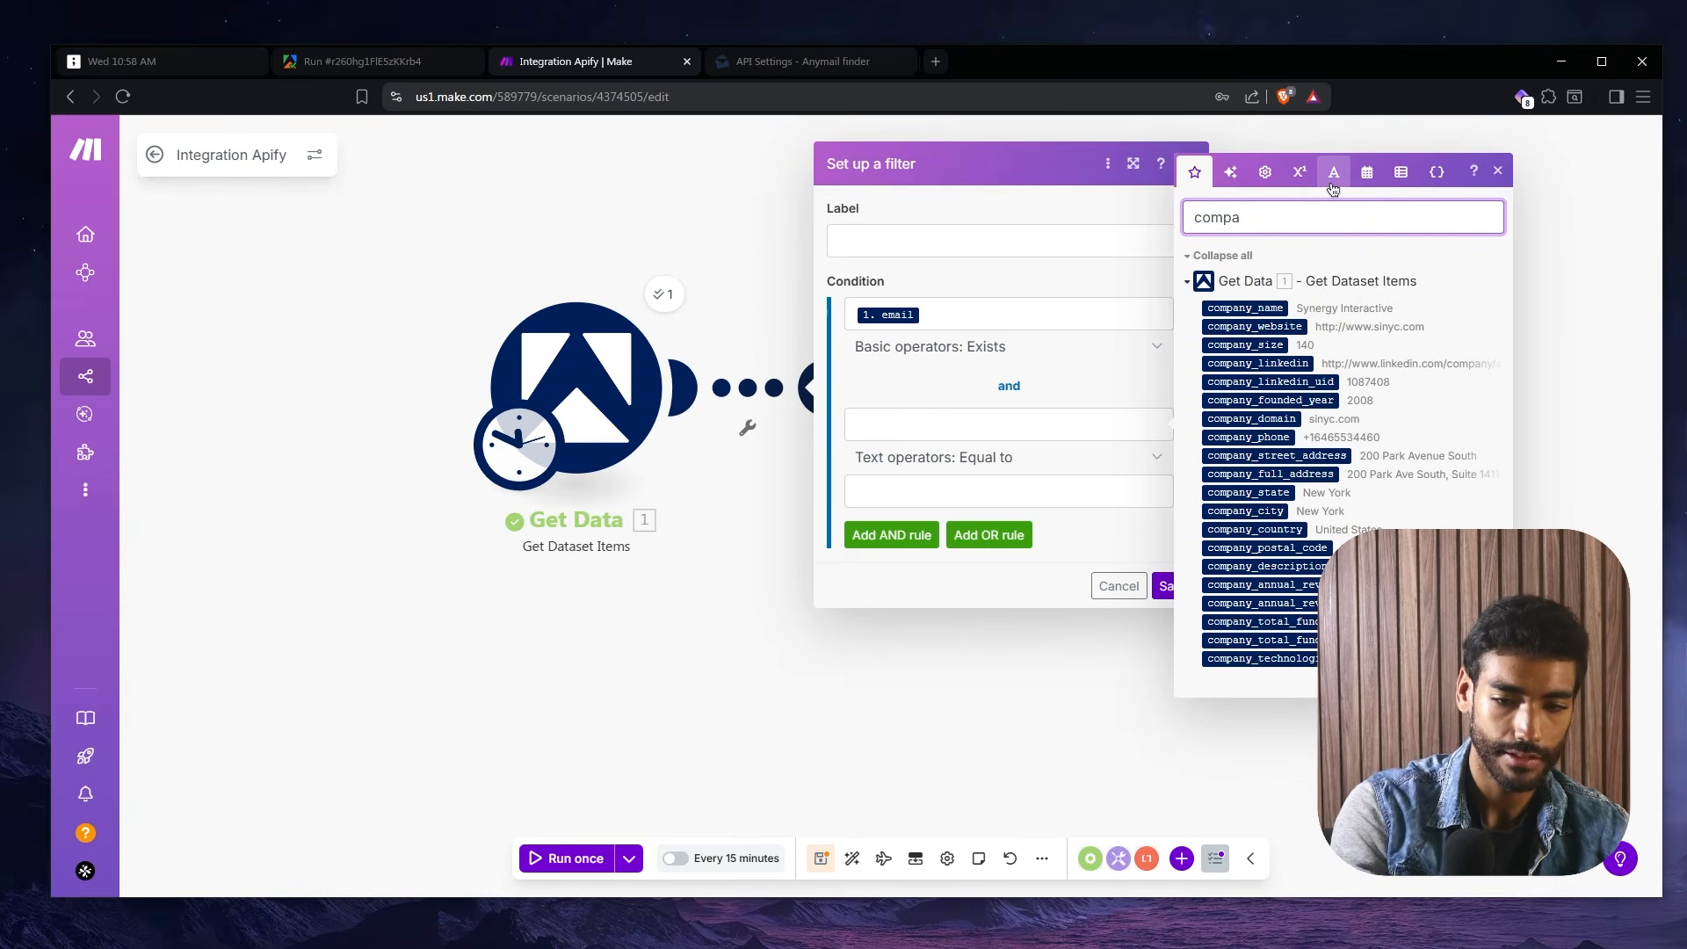
{"action": "left_click", "coordinate": [952, 430]}
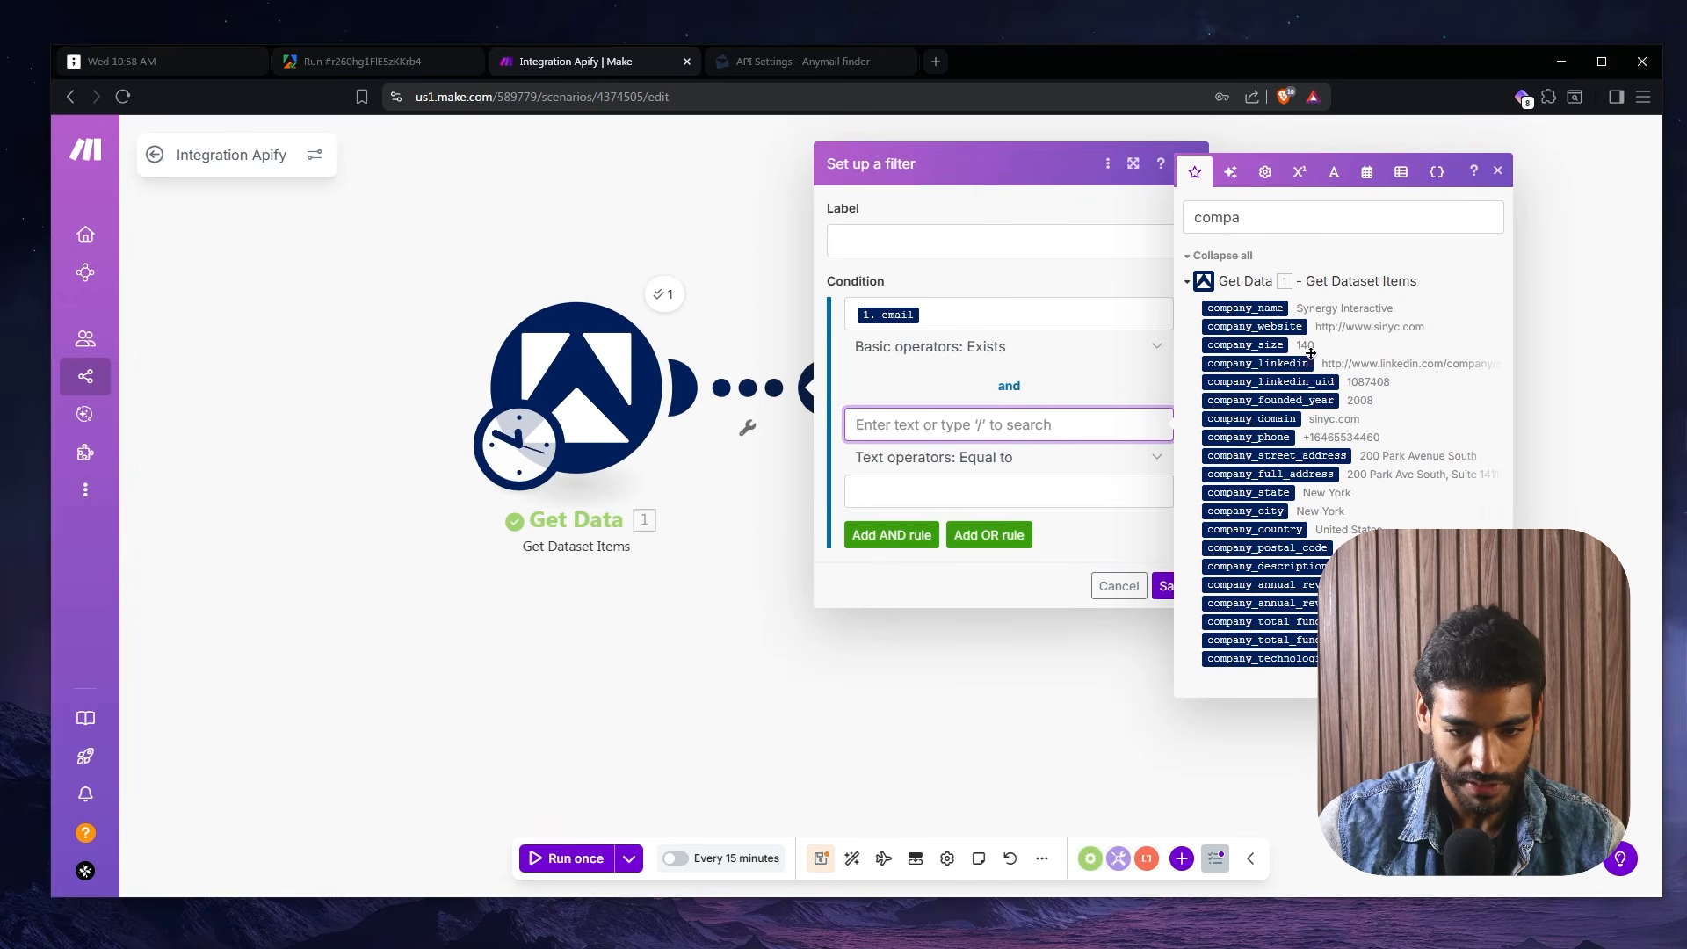
{"action": "left_click", "coordinate": [1313, 218]}
{"action": "type", "text": "d"}
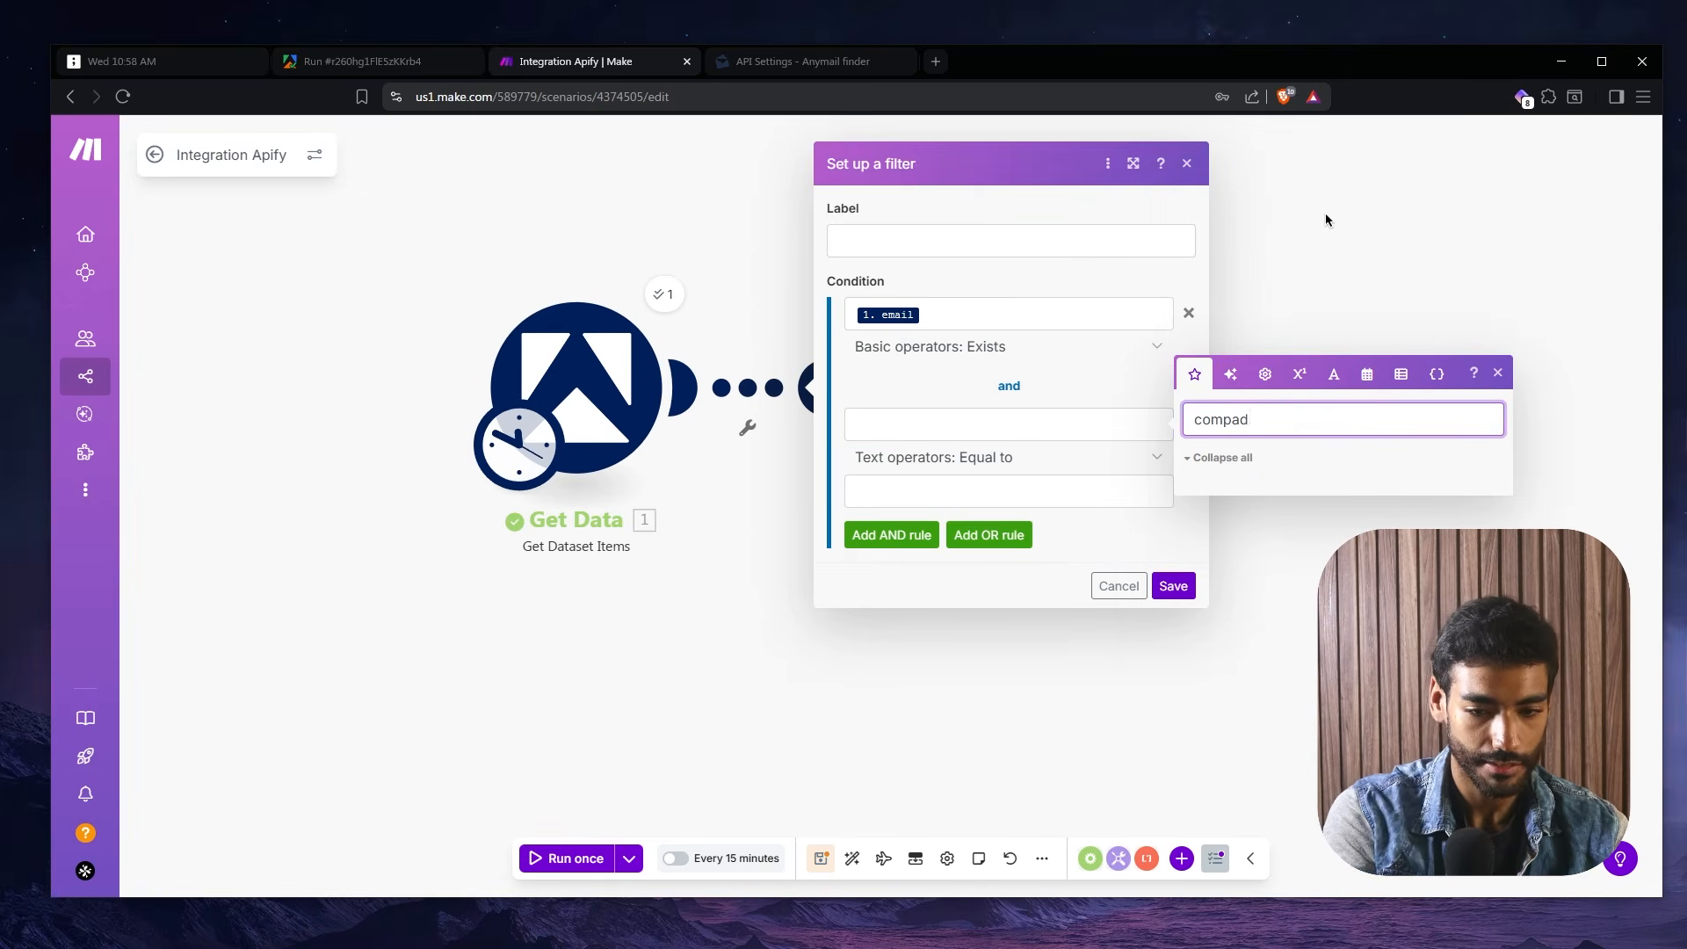
{"action": "key", "text": "BackSpace"}
{"action": "key", "text": "BackSpace"}
{"action": "key", "text": "BackSpace"}
{"action": "key", "text": "BackSpace"}
{"action": "key", "text": "BackSpace"}
{"action": "key", "text": "BackSpace"}
{"action": "type", "text": "descr"}
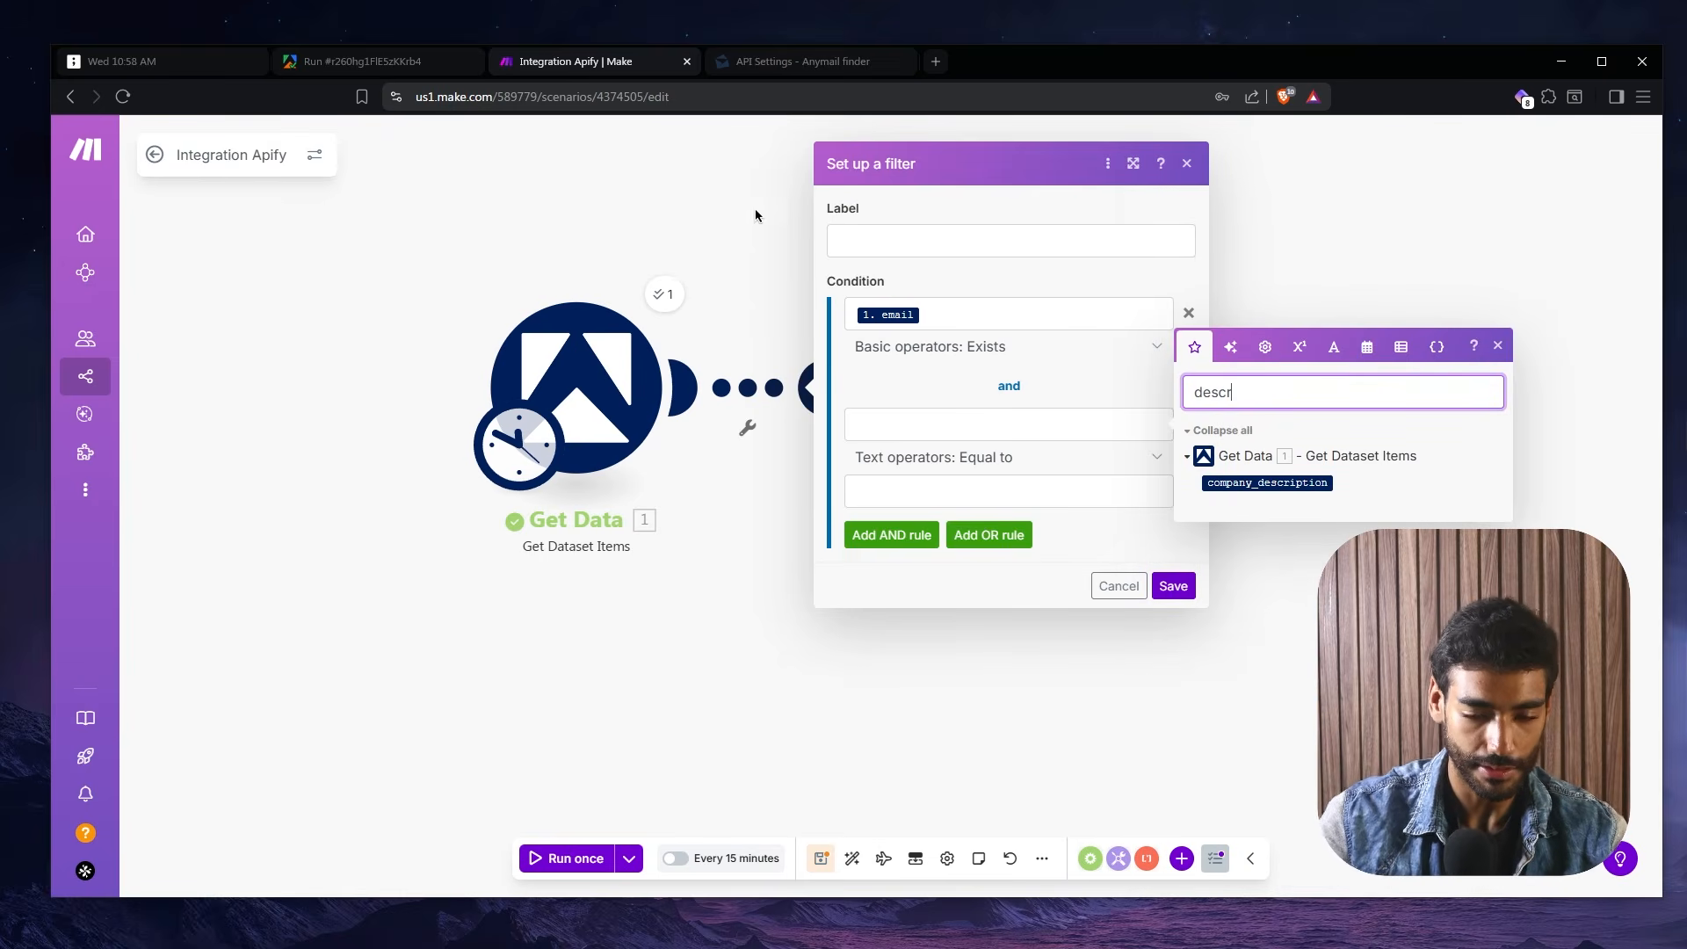
{"action": "left_click", "coordinate": [1028, 494]}
{"action": "left_click", "coordinate": [1041, 428]}
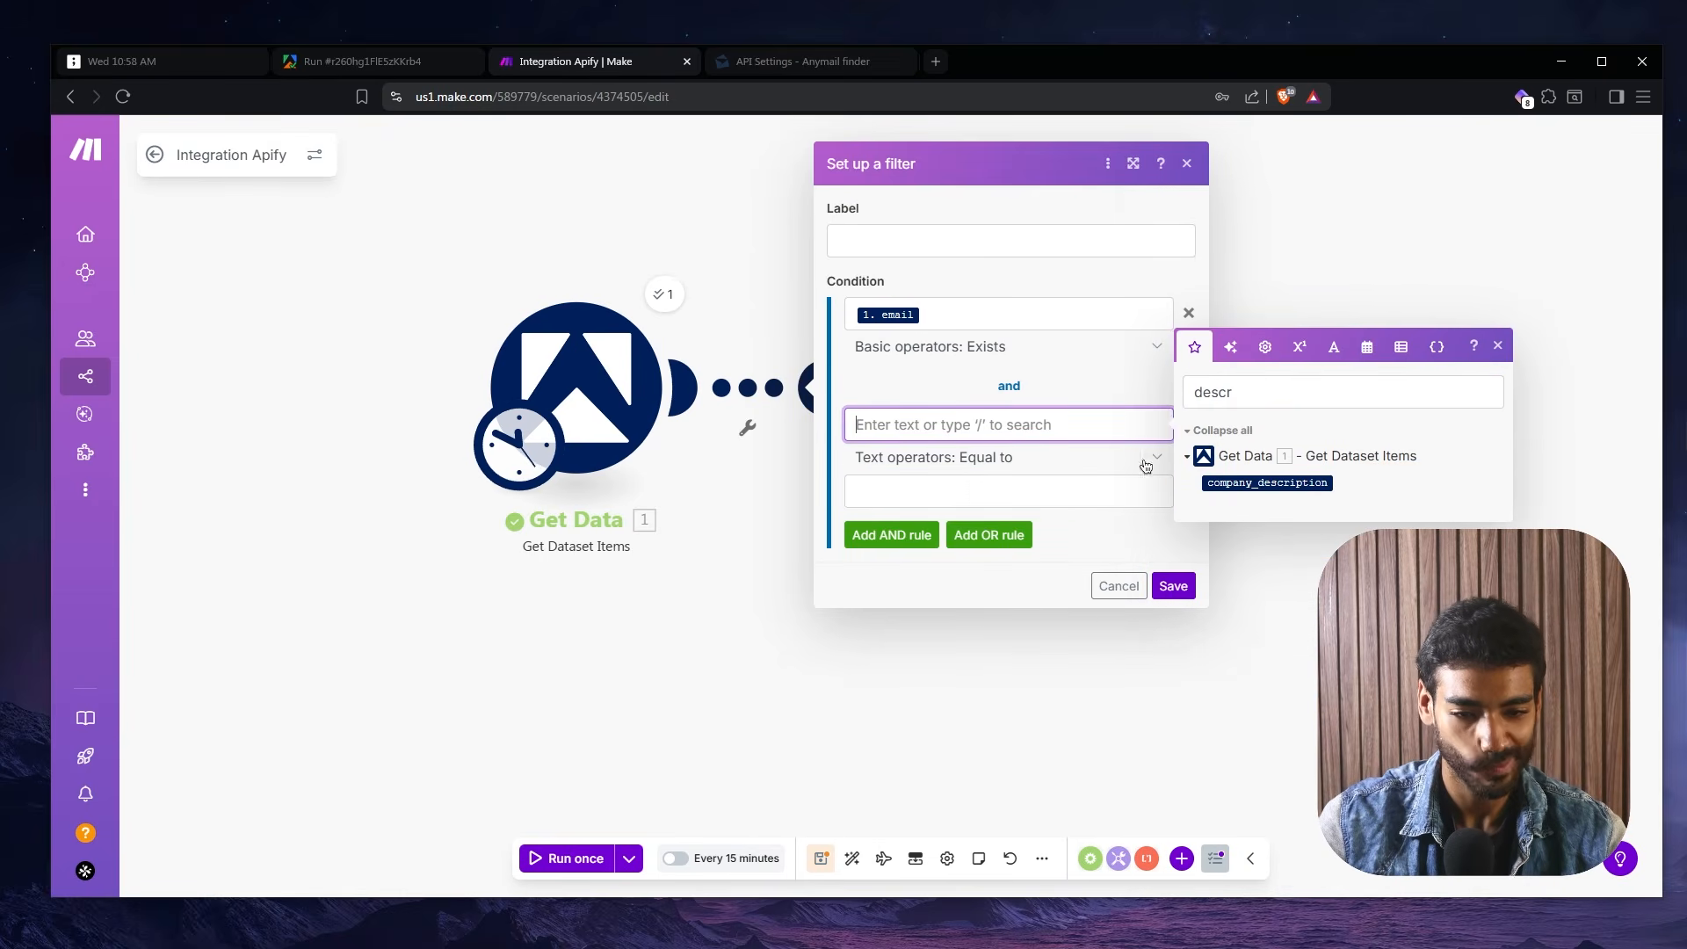
{"action": "left_click", "coordinate": [1227, 484]}
Set the company_description rule's operator to Exists and save the filter
{"action": "left_click", "coordinate": [993, 457]}
{"action": "left_click", "coordinate": [975, 541]}
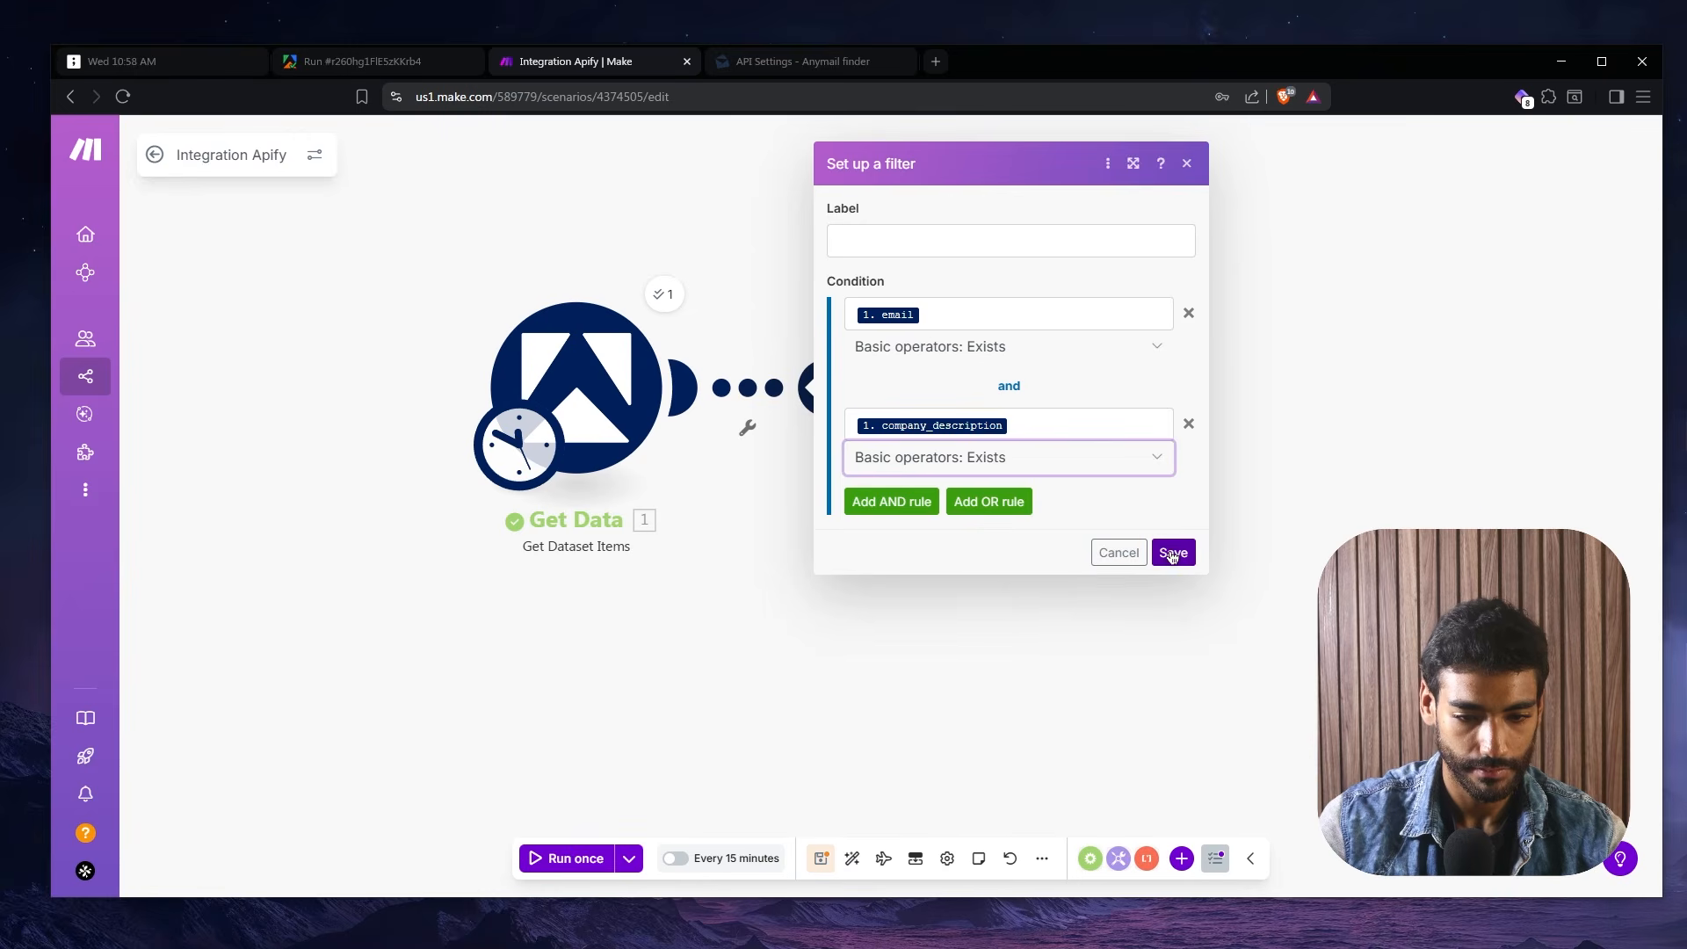
{"action": "left_click", "coordinate": [1173, 553]}
Run the scenario once and inspect how the filter between the two modules evaluated the bundle
{"action": "left_click", "coordinate": [532, 859]}
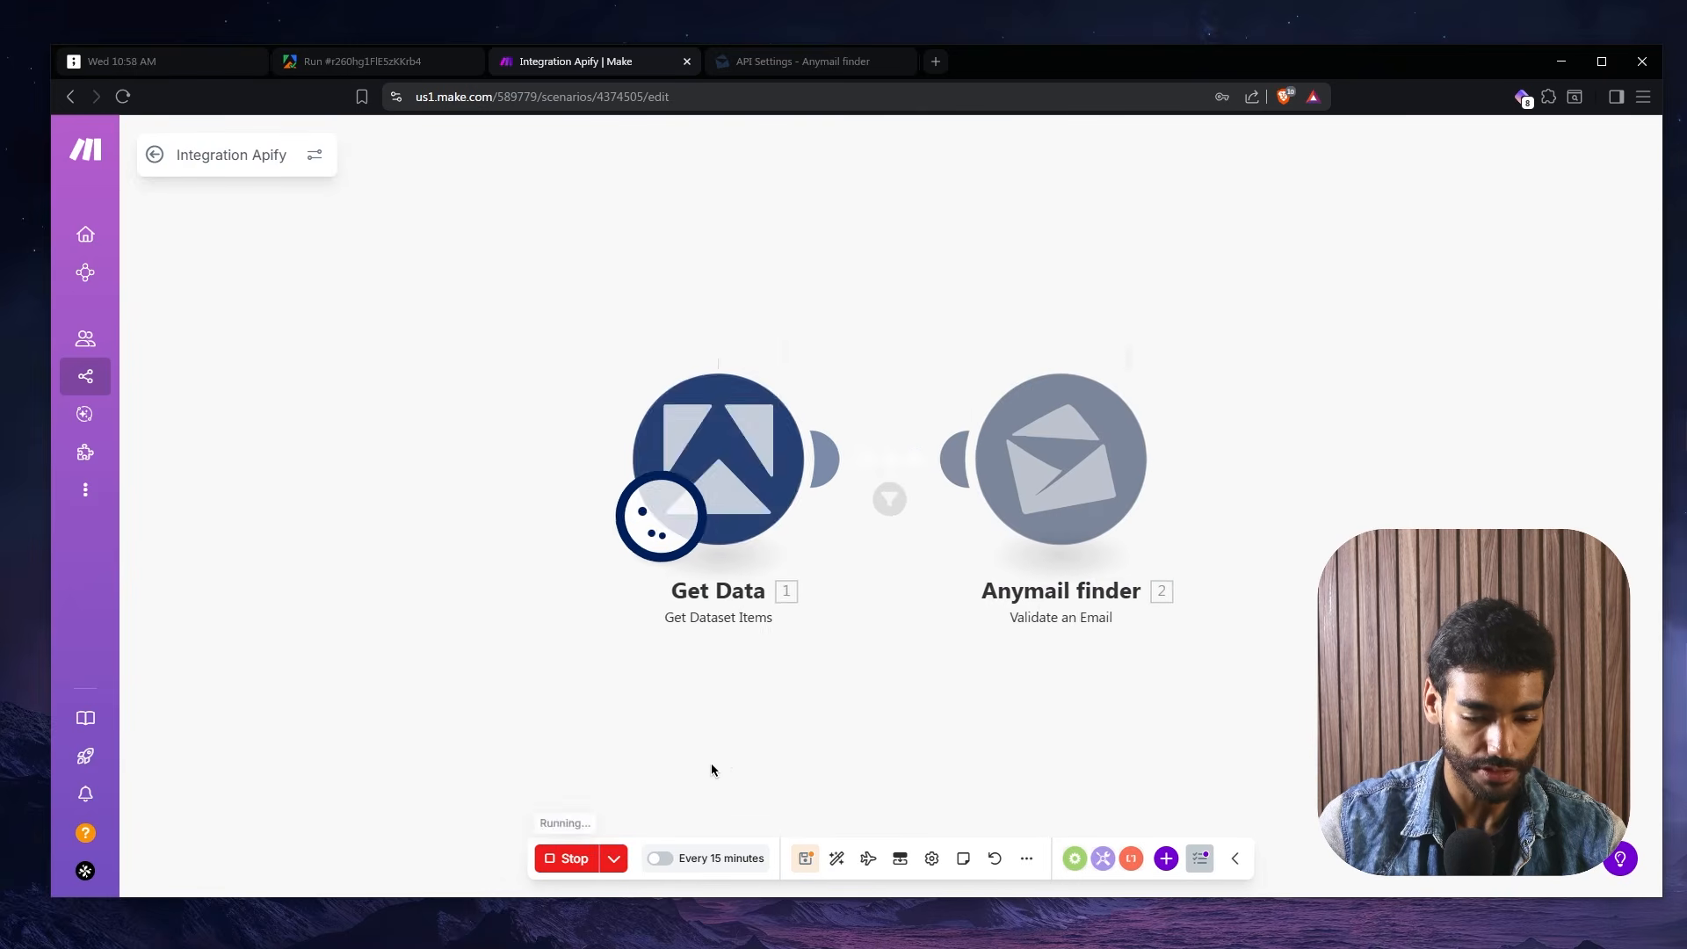
{"action": "left_click", "coordinate": [658, 304]}
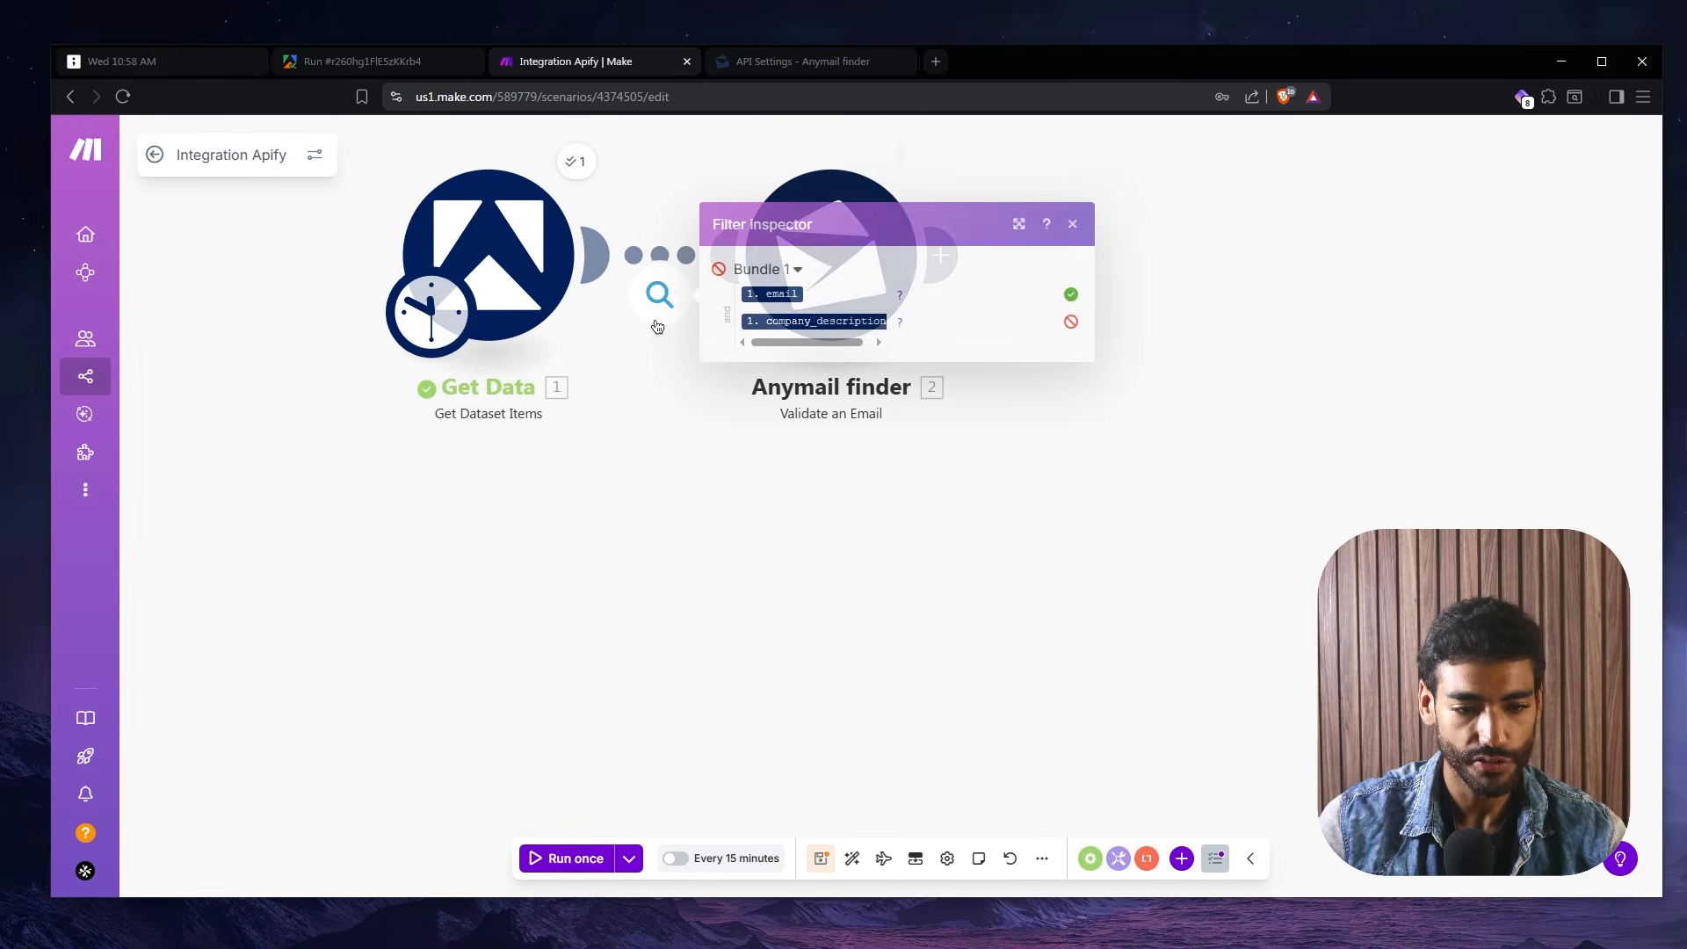
{"action": "left_click", "coordinate": [635, 427]}
{"action": "left_click_drag", "start_coordinate": [644, 456], "coordinate": [673, 535]}
Set the Get Data module's offset to 1 and save it
{"action": "left_click", "coordinate": [538, 351]}
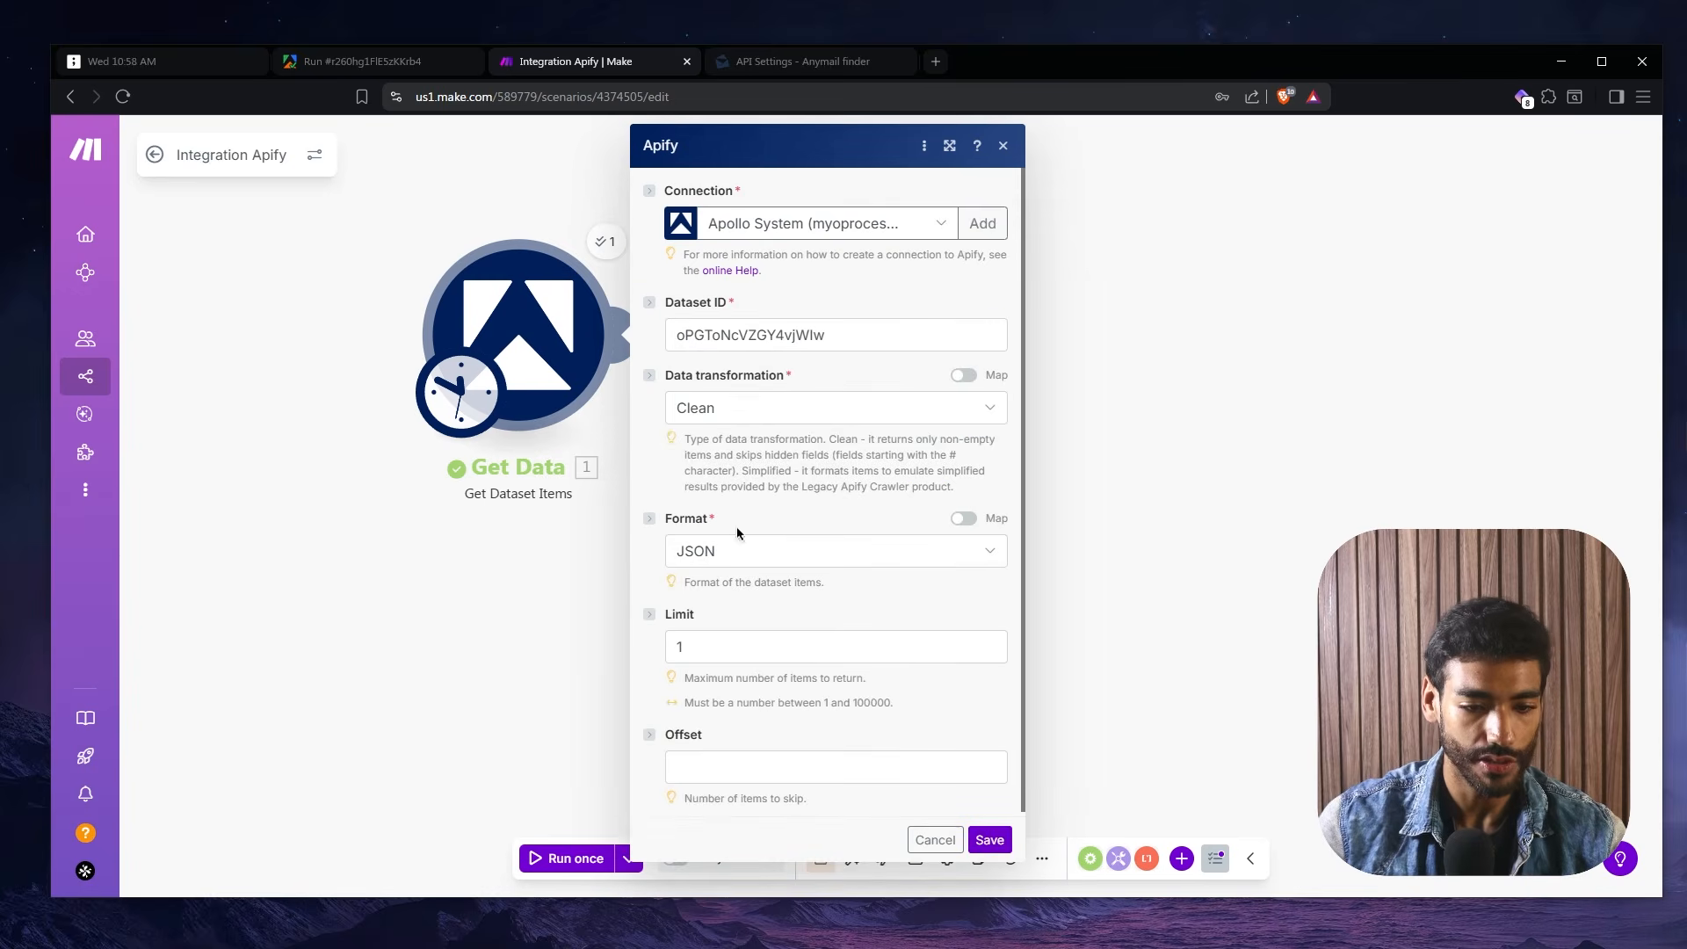
{"action": "left_click", "coordinate": [714, 769]}
{"action": "type", "text": "1"}
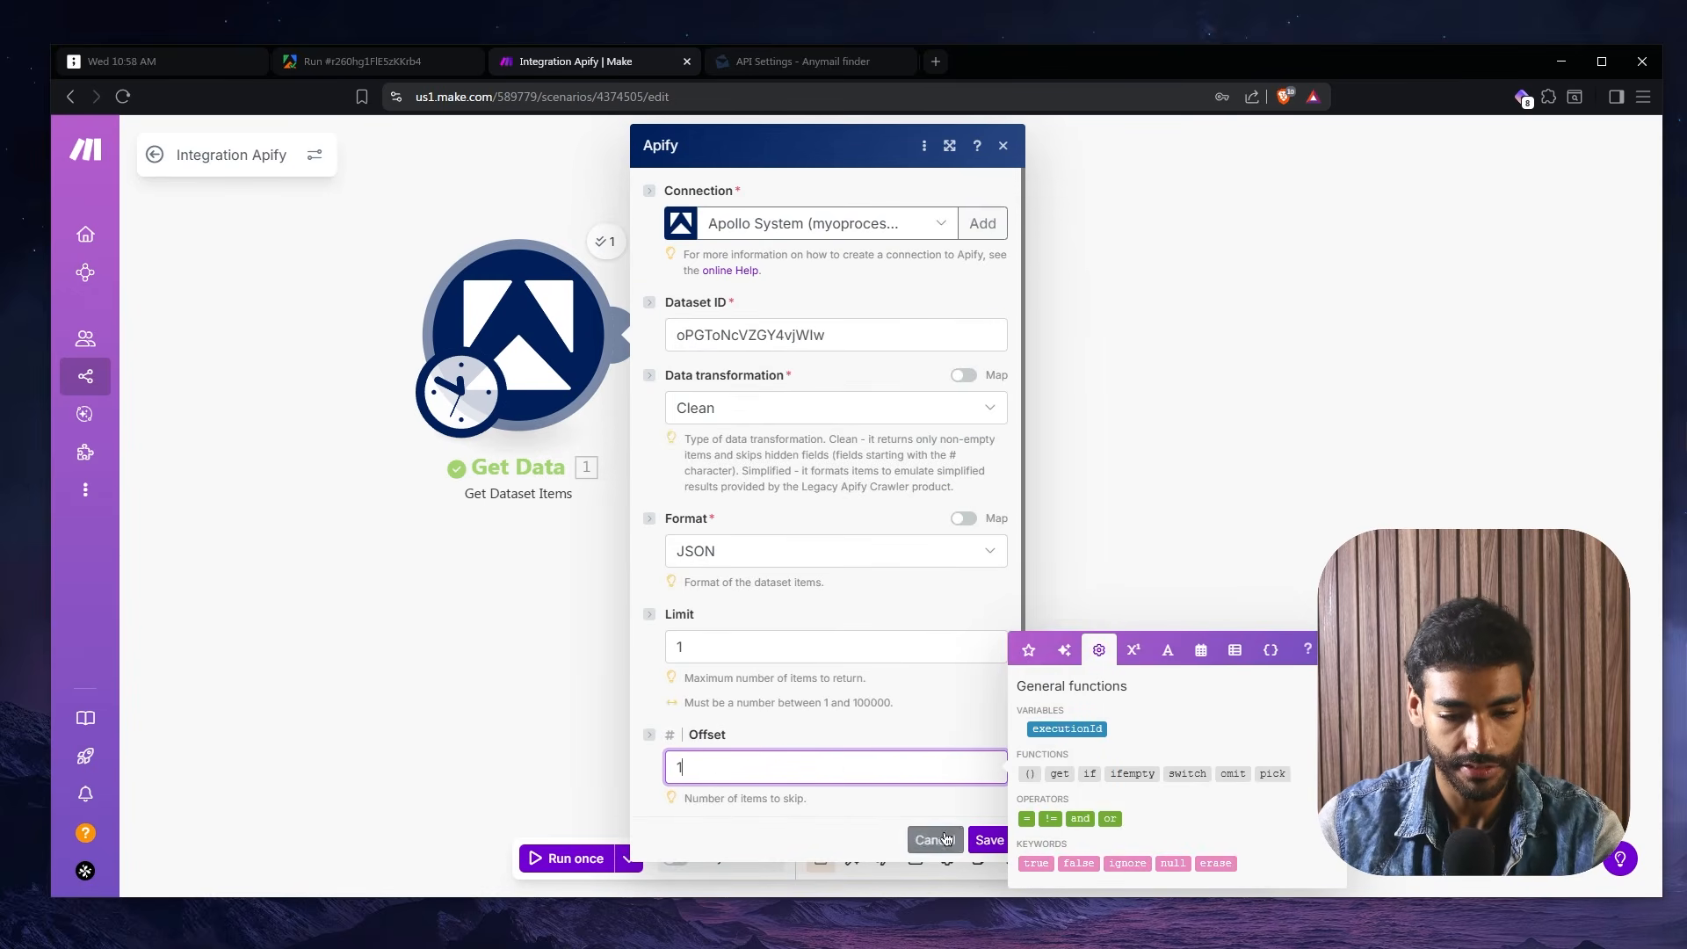
{"action": "left_click", "coordinate": [975, 842]}
Run the scenario once and examine the validation output of the Anymail finder module
{"action": "left_click", "coordinate": [571, 858]}
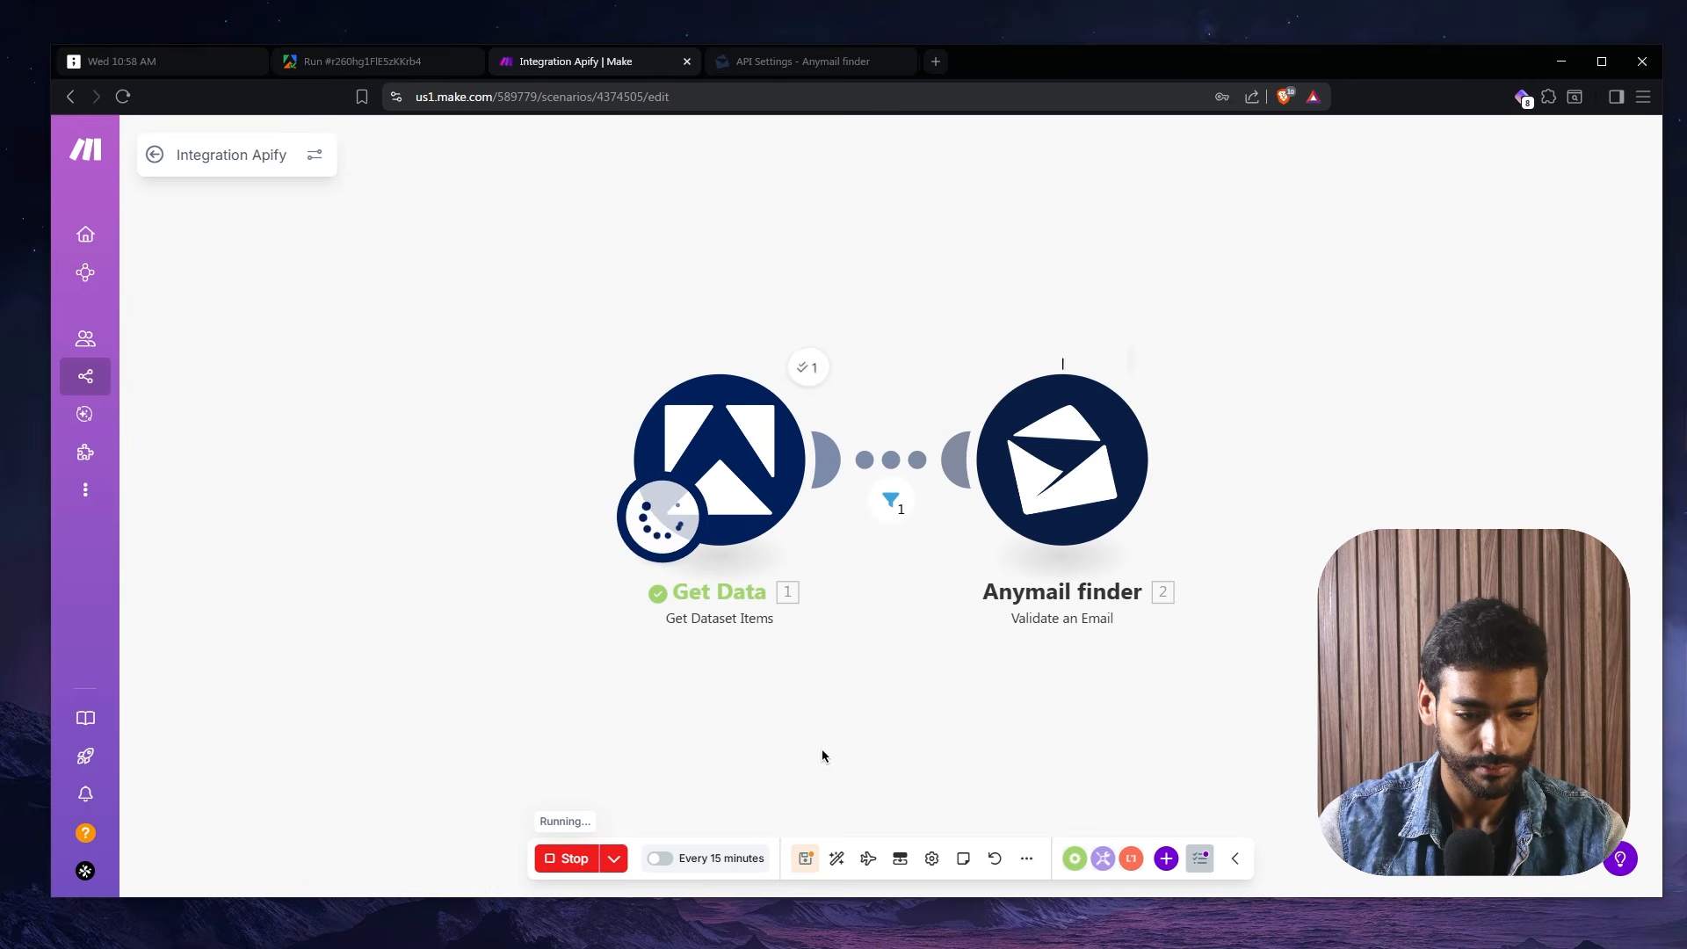
{"action": "left_click", "coordinate": [1027, 295]}
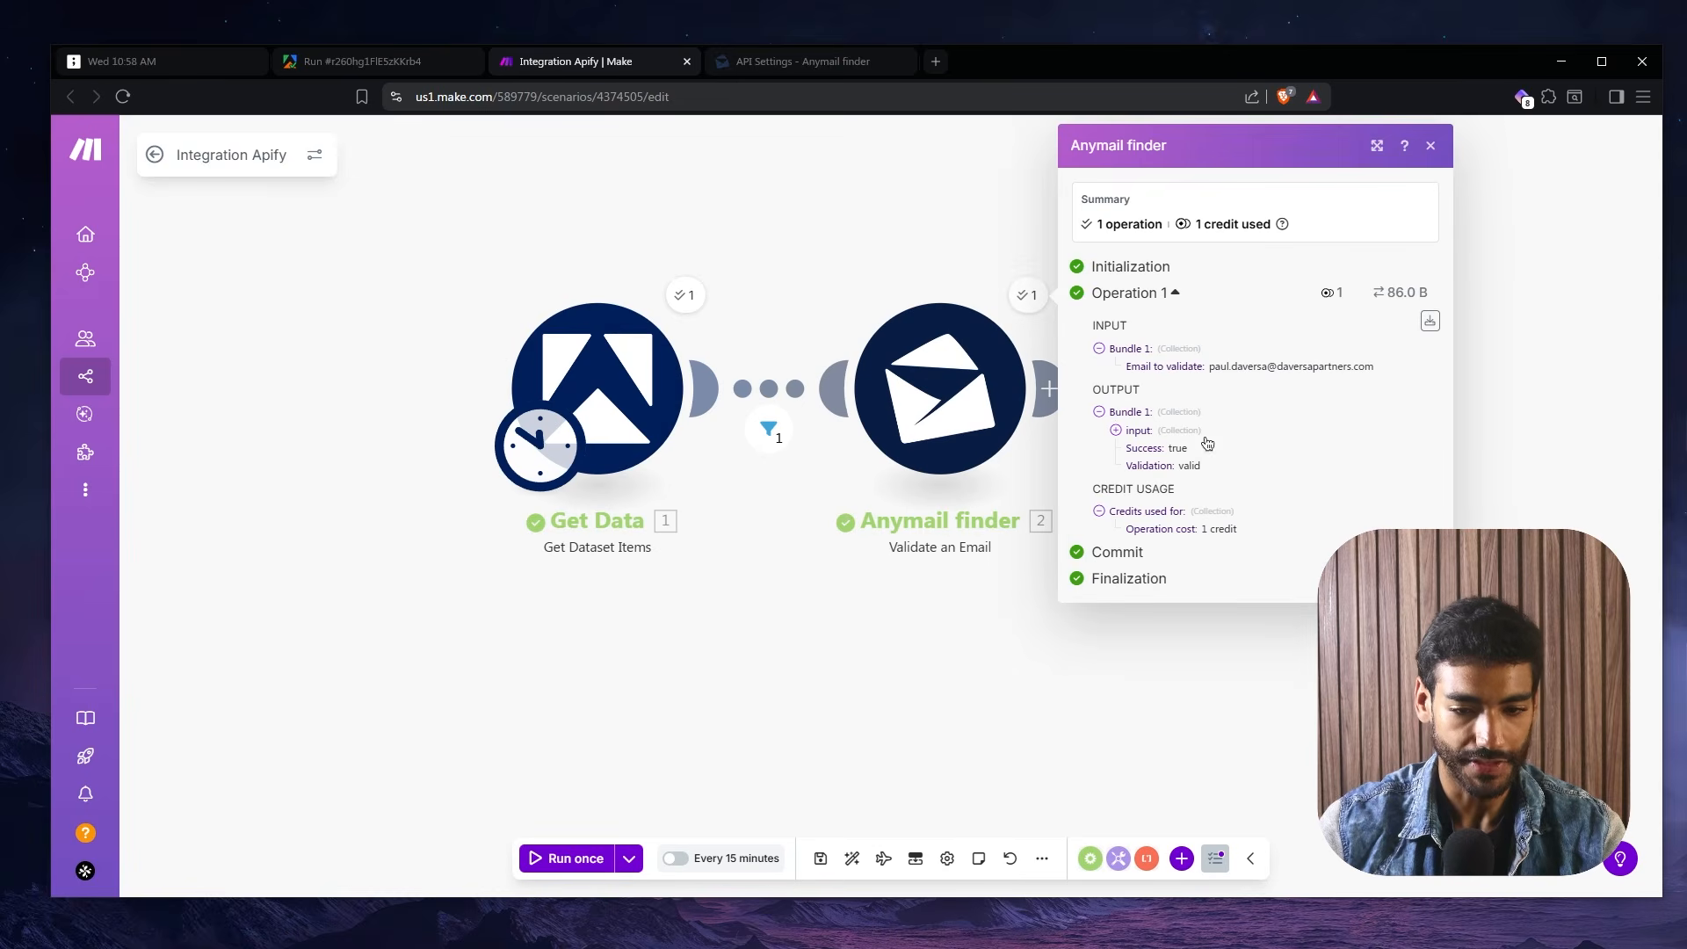
{"action": "left_click", "coordinate": [927, 626]}
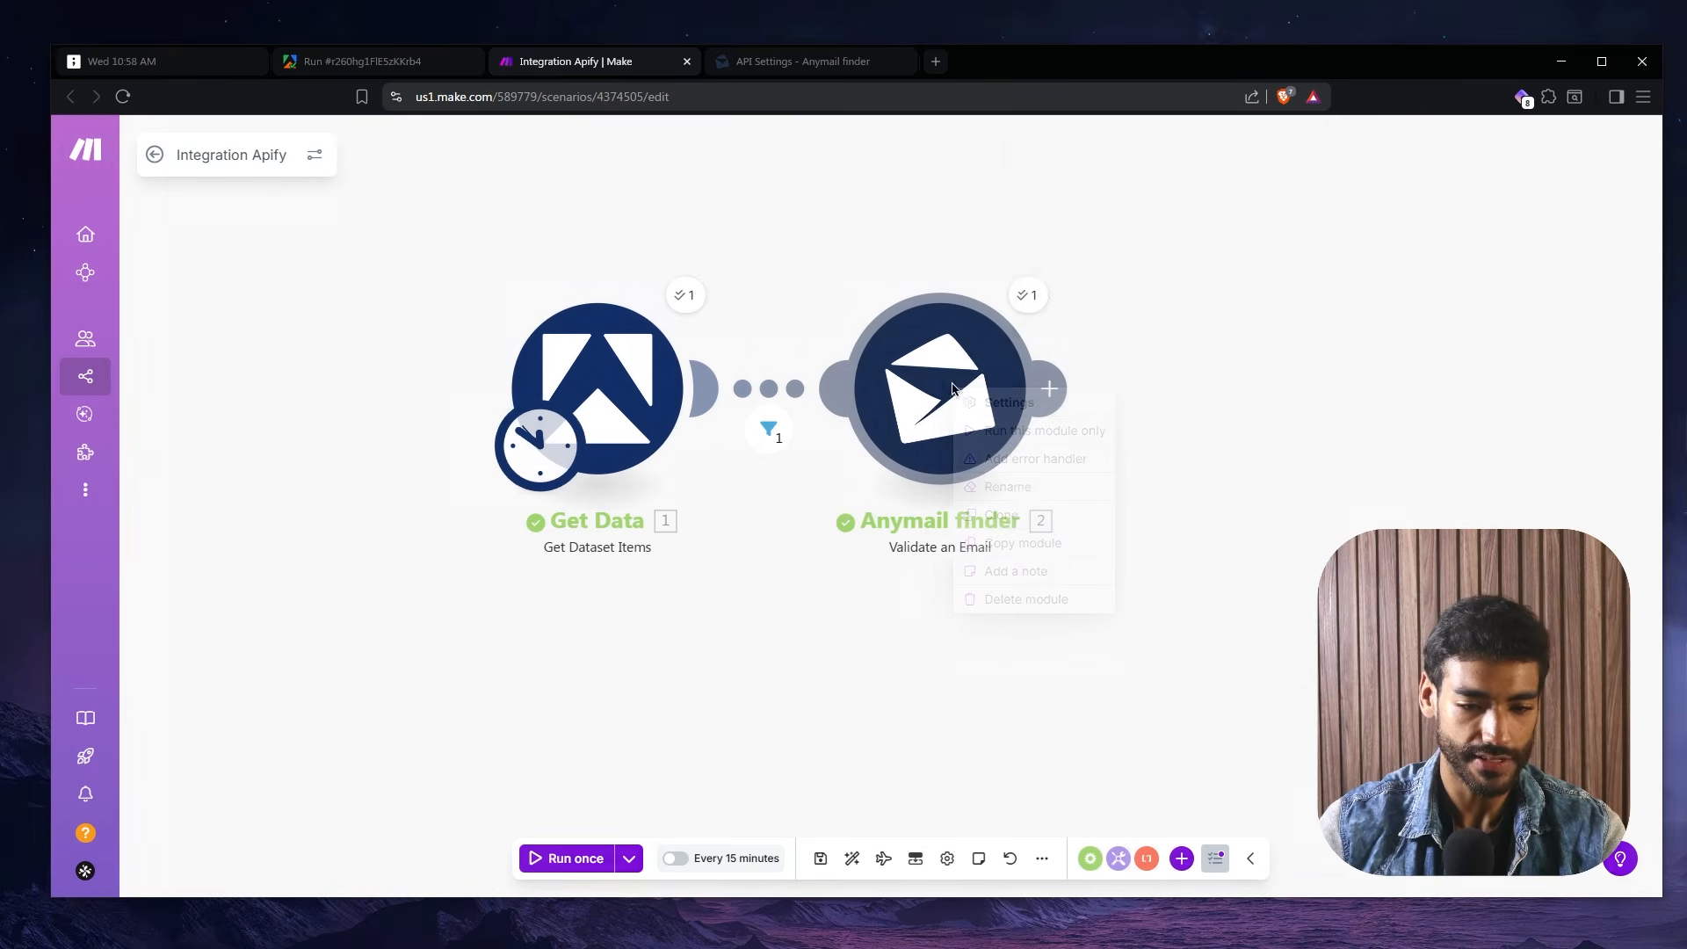
Rename the Anymail finder module as Verify Contact
{"action": "right_click", "coordinate": [952, 387]}
{"action": "left_click", "coordinate": [1054, 486]}
{"action": "type", "text": "Veri"}
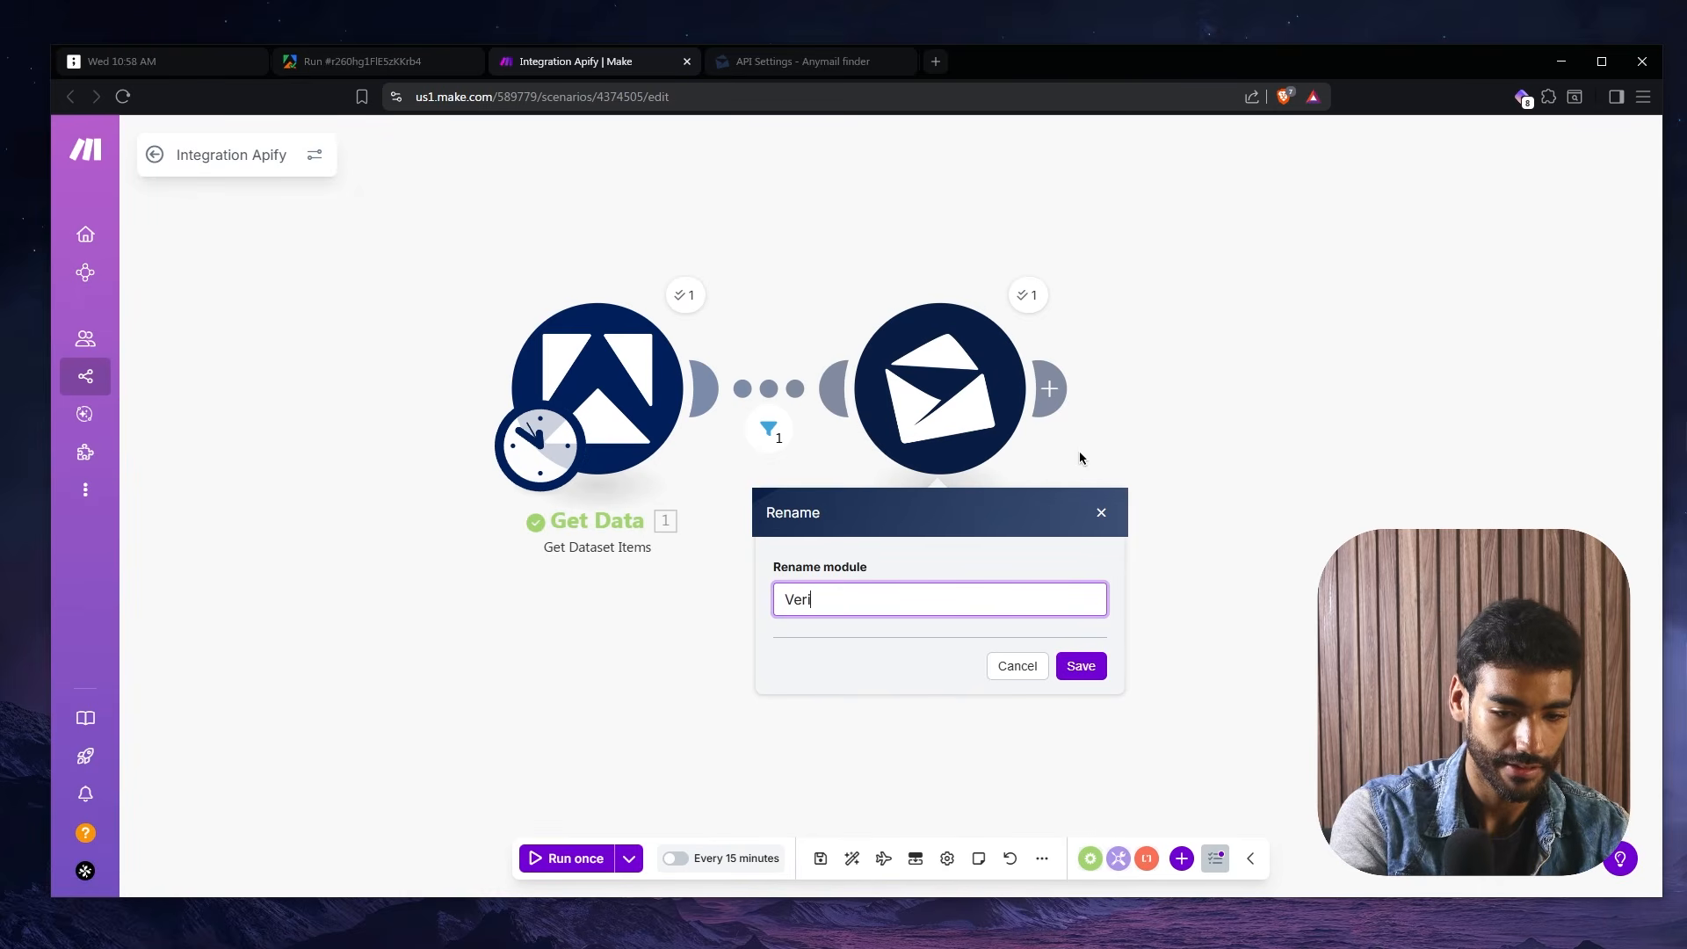
{"action": "key", "text": "Return"}
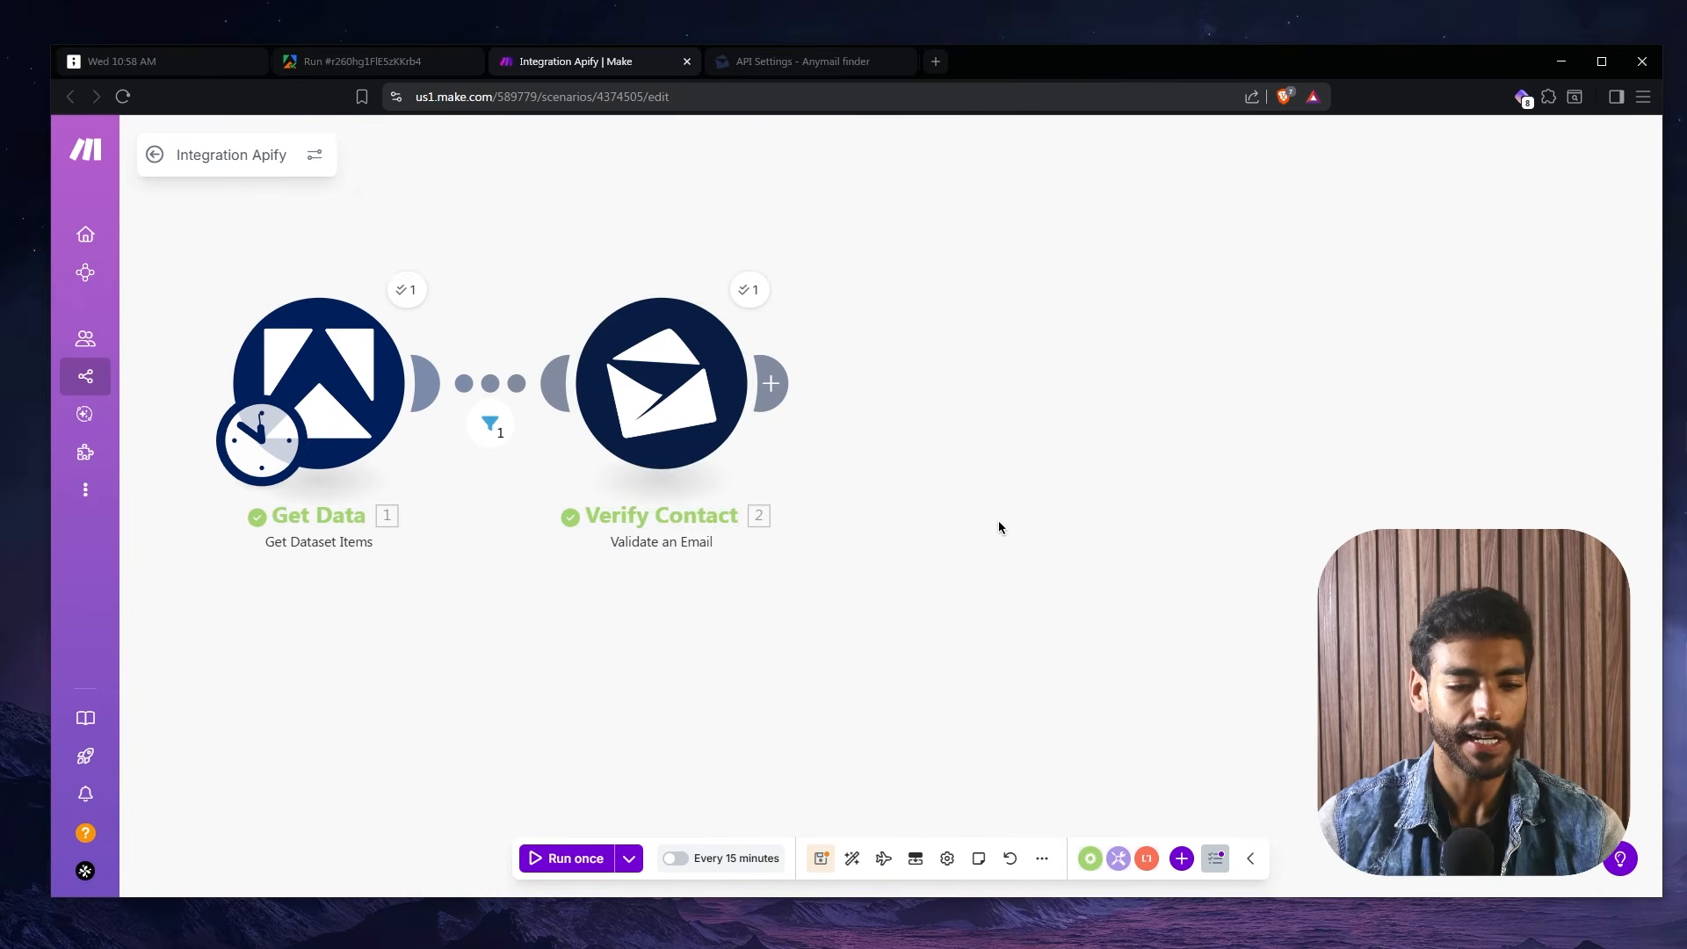
Add an Azure OpenAI Create a Chat Completion (Prompt) module after Verify Contact
{"action": "left_click", "coordinate": [772, 383]}
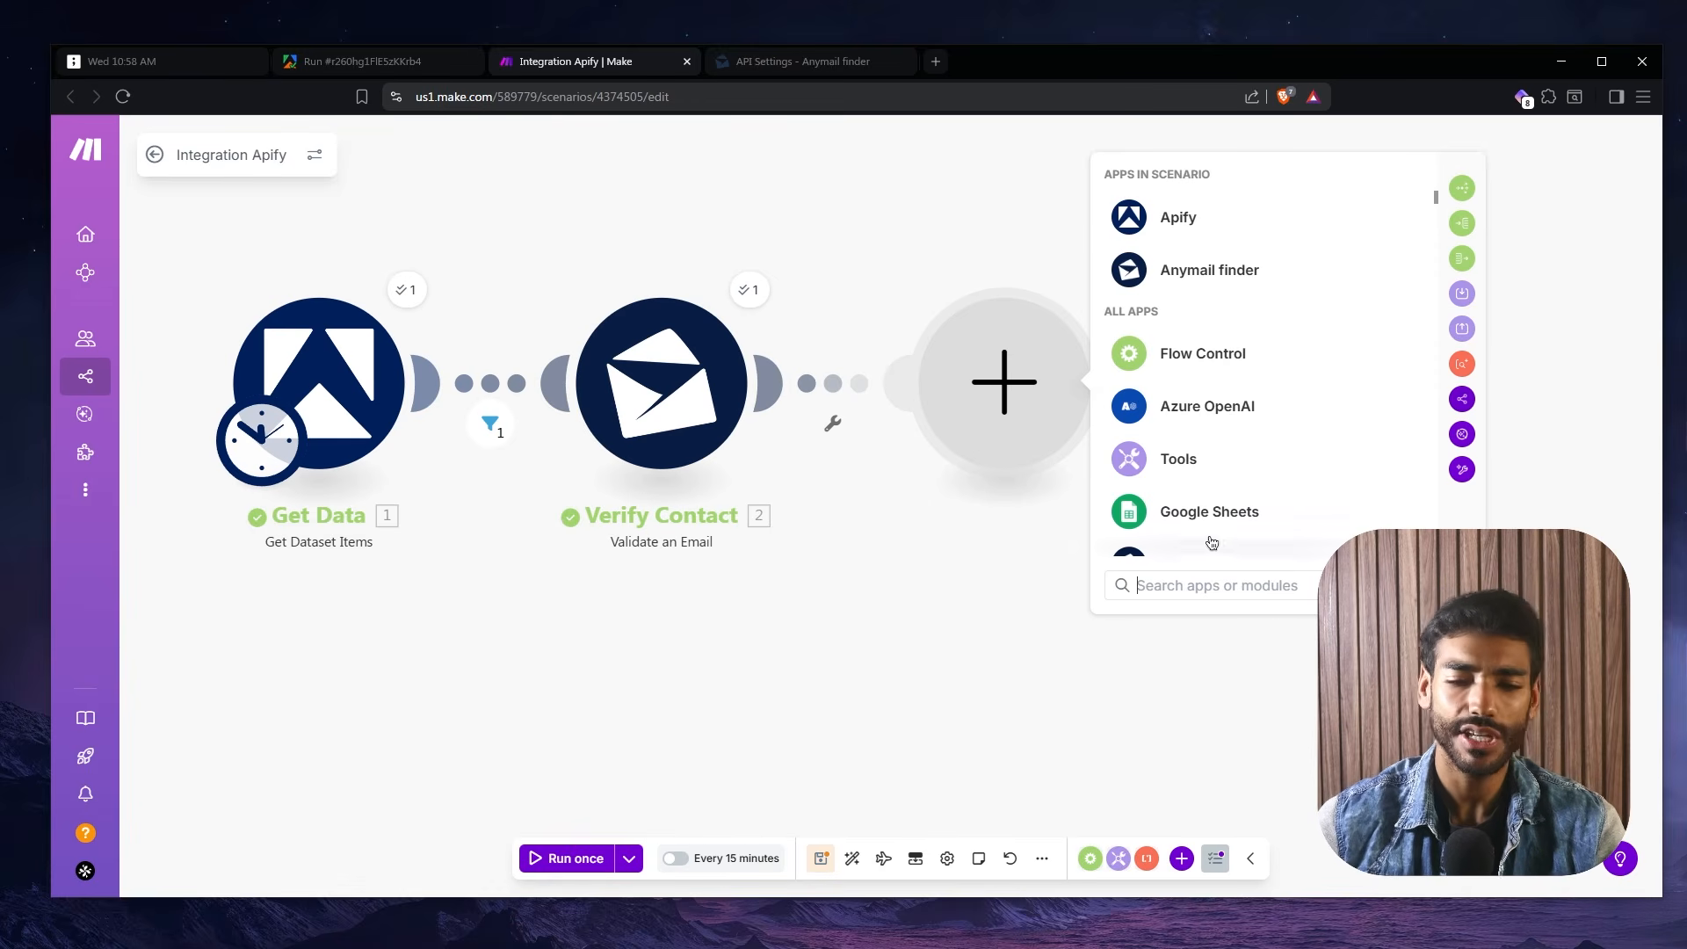
{"action": "left_click", "coordinate": [1244, 405]}
{"action": "left_click", "coordinate": [1215, 383]}
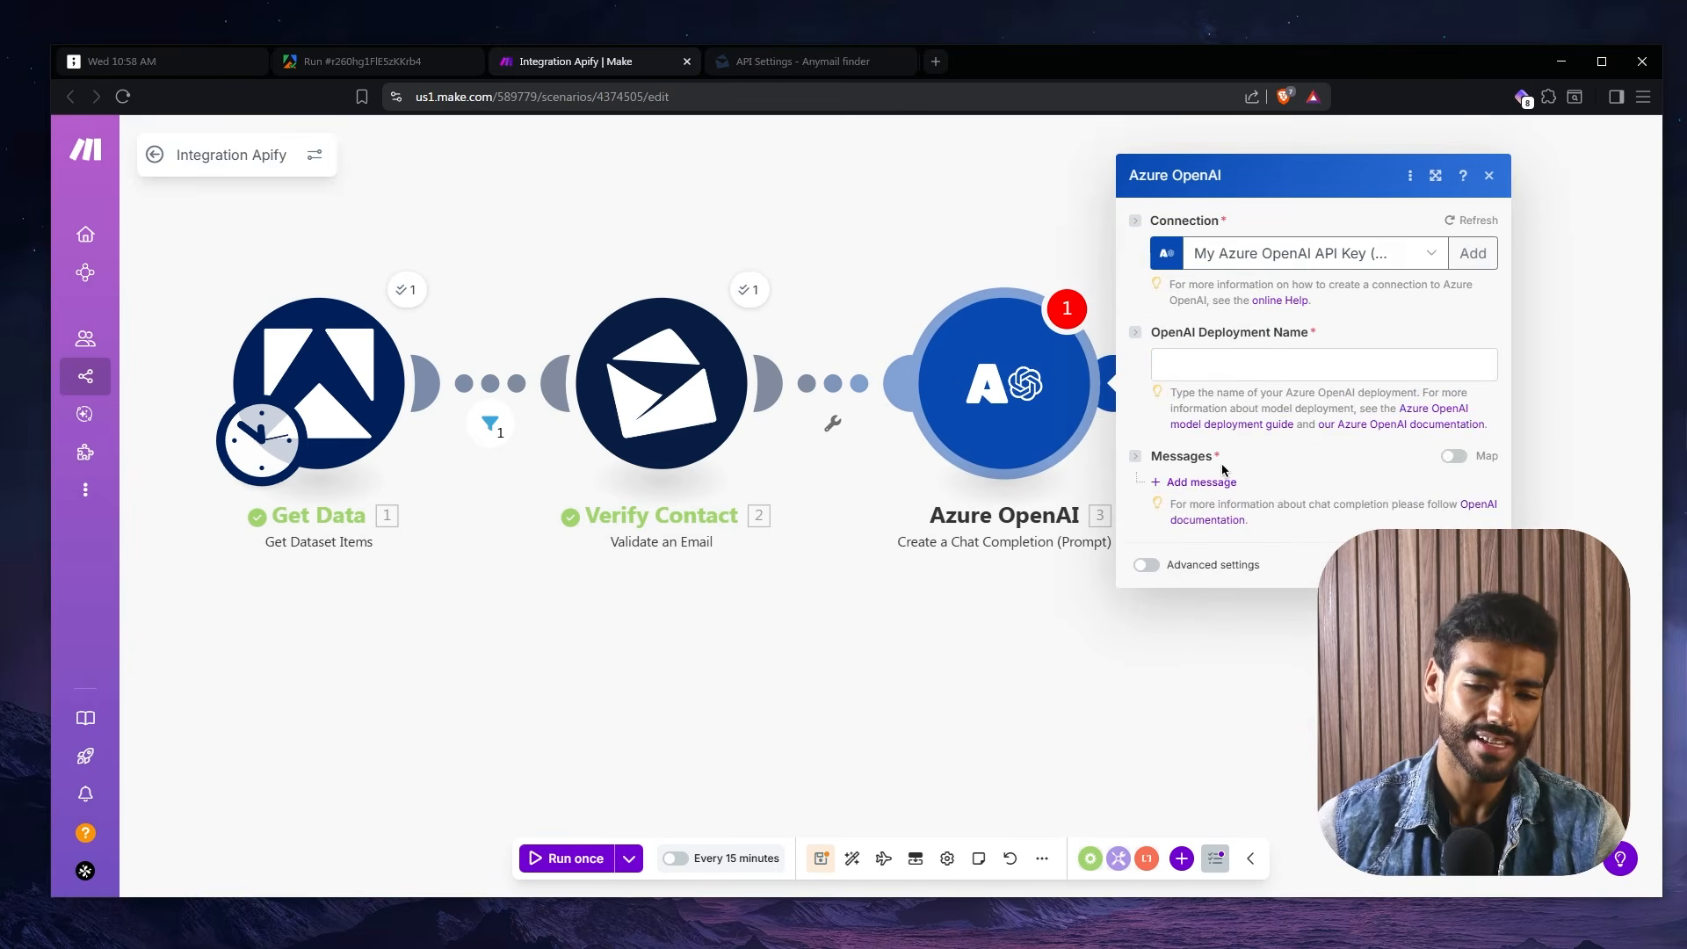
Set the Azure OpenAI deployment name to gpt-4o and add a message with the User role and Text content
{"action": "left_click", "coordinate": [1231, 366]}
{"action": "type", "text": "gpt-4o"}
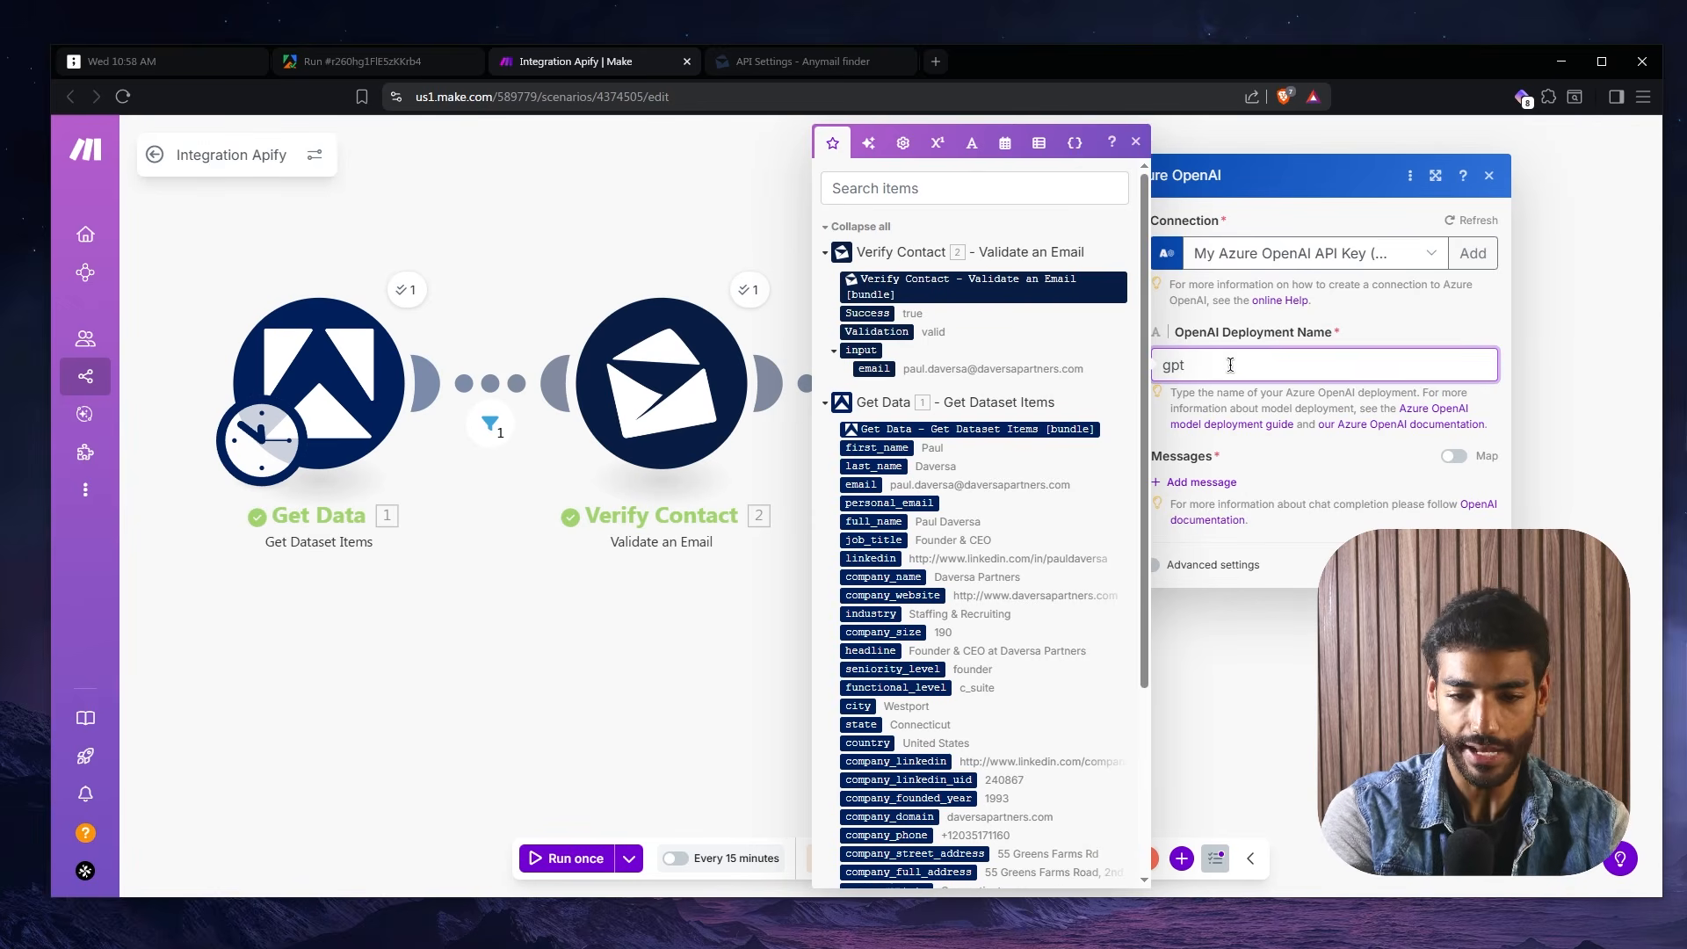
{"action": "left_click", "coordinate": [1209, 483]}
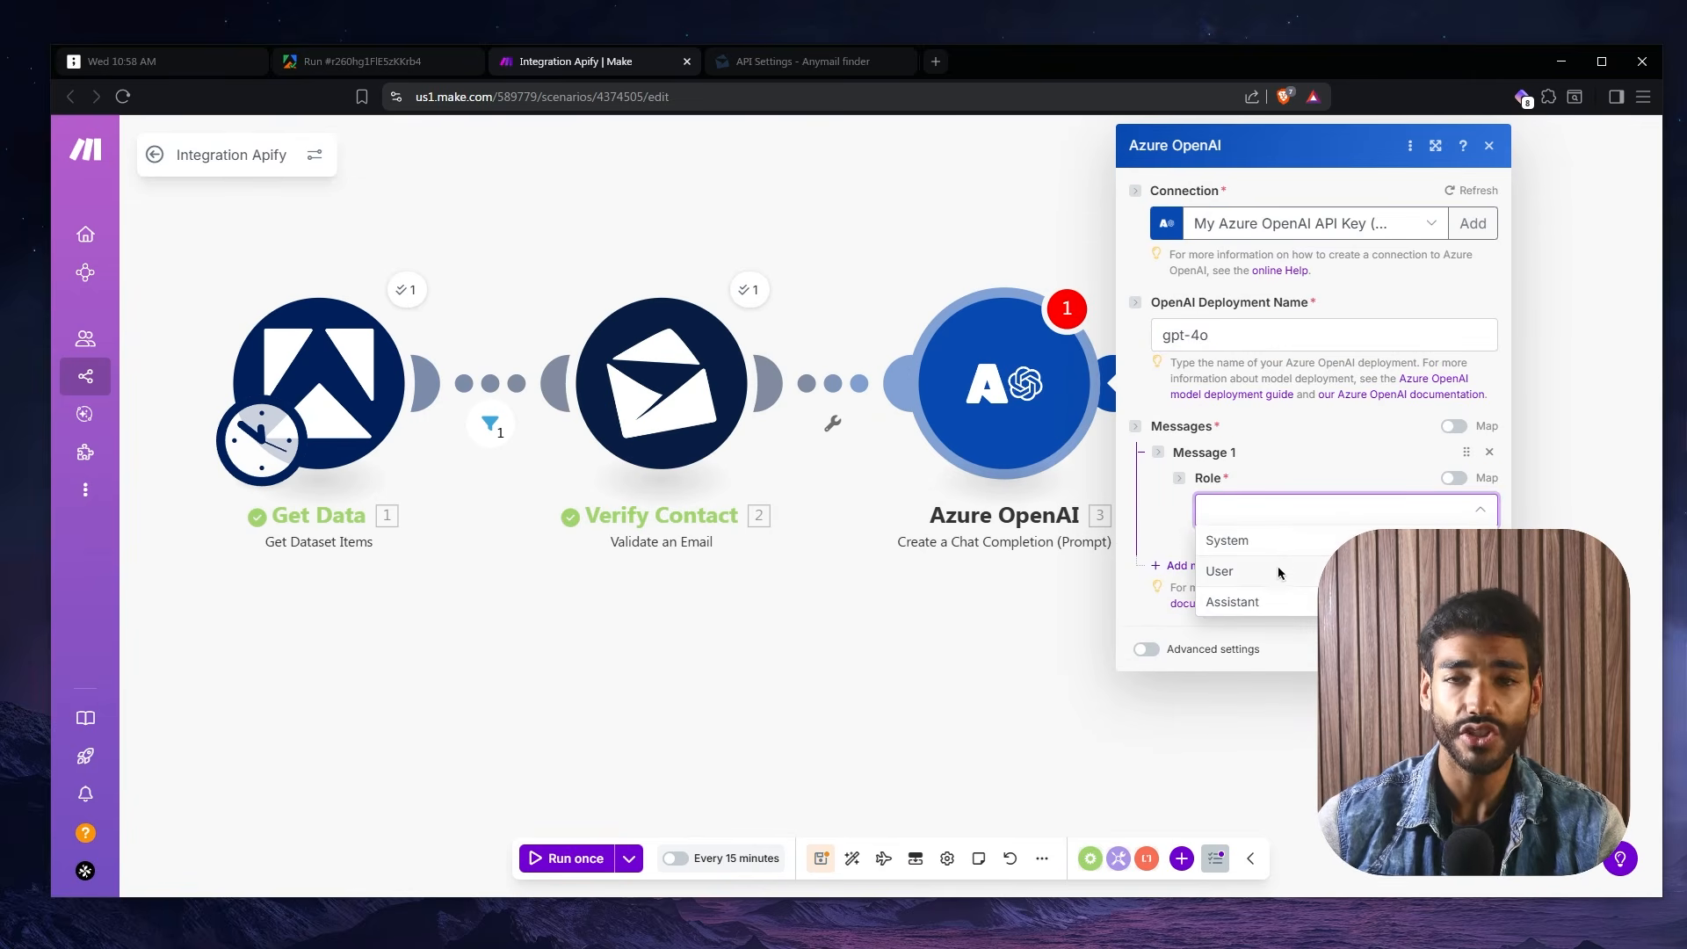
{"action": "left_click", "coordinate": [1281, 572]}
{"action": "scroll", "coordinate": [1294, 677], "scroll_direction": "down", "scroll_amount": 1}
{"action": "left_click", "coordinate": [1295, 649]}
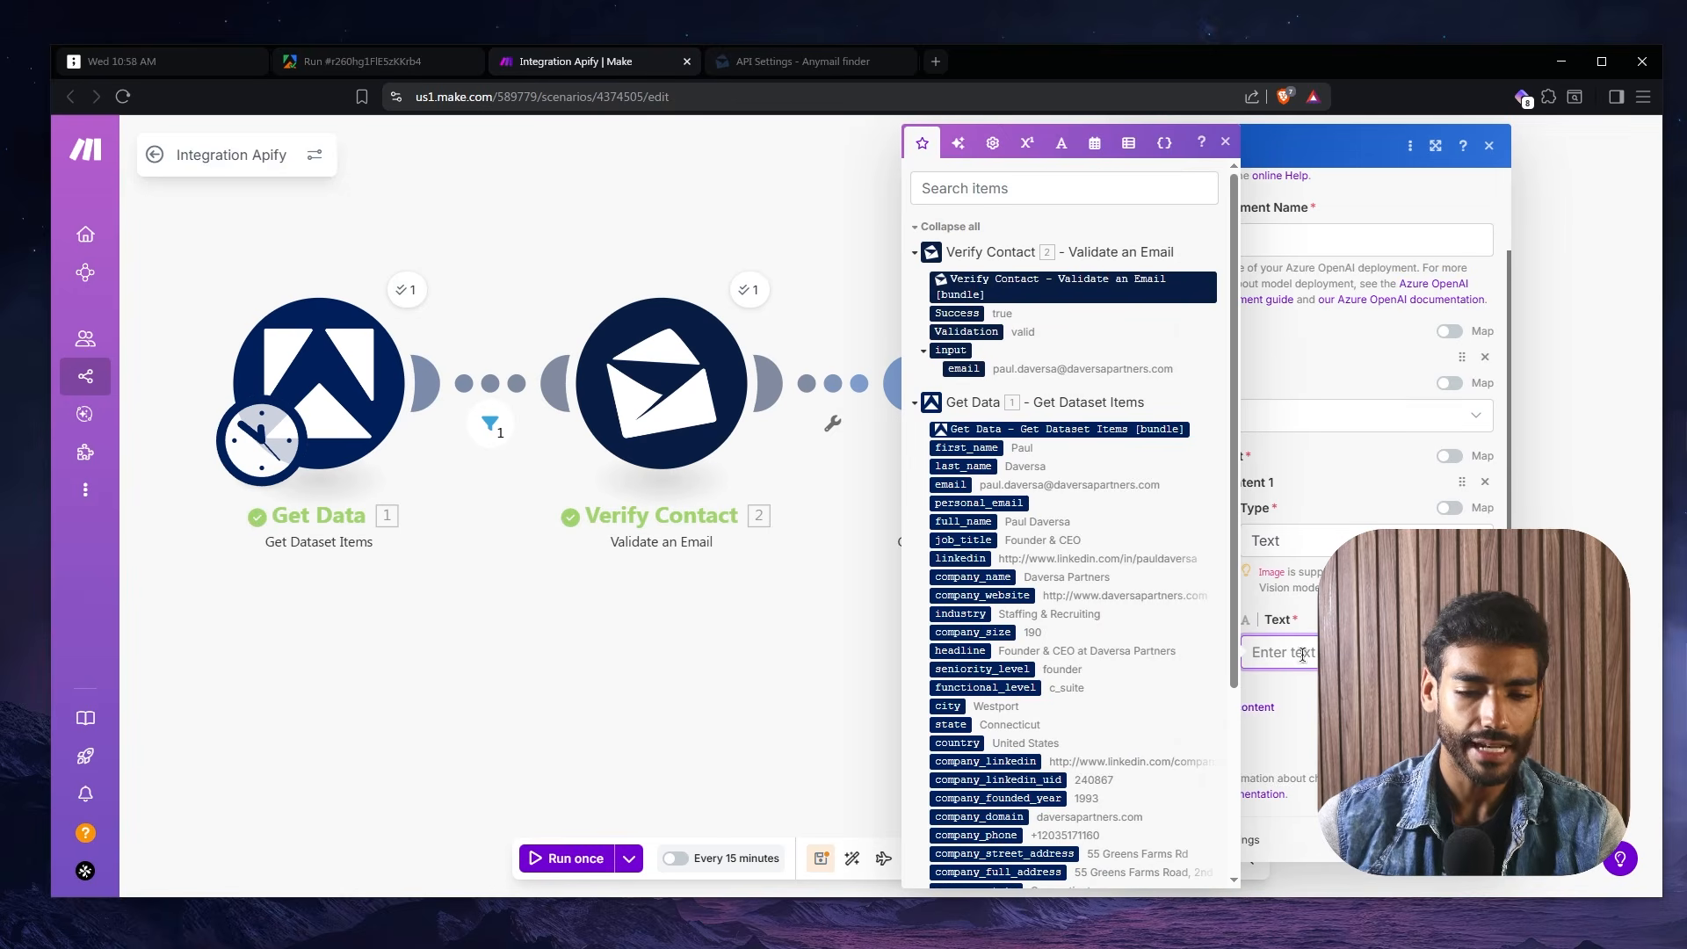
Open the list of all scenarios in a separate browser tab and sort it from newest to oldest
{"action": "left_click", "coordinate": [180, 378]}
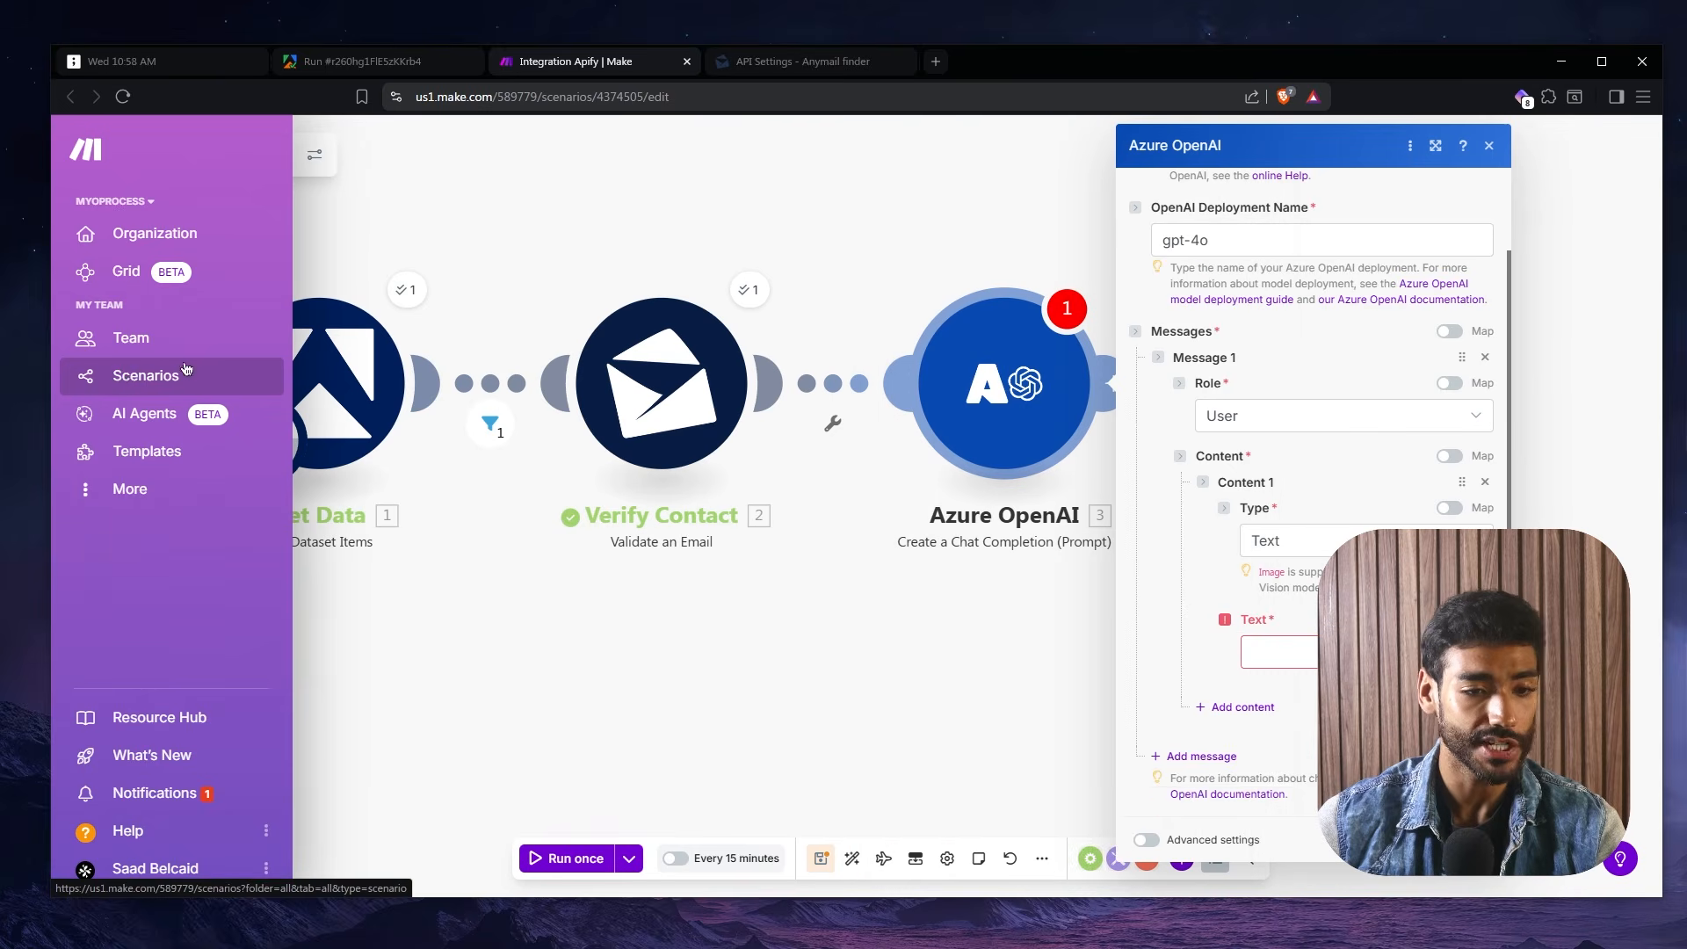
{"action": "middle_click", "coordinate": [133, 382]}
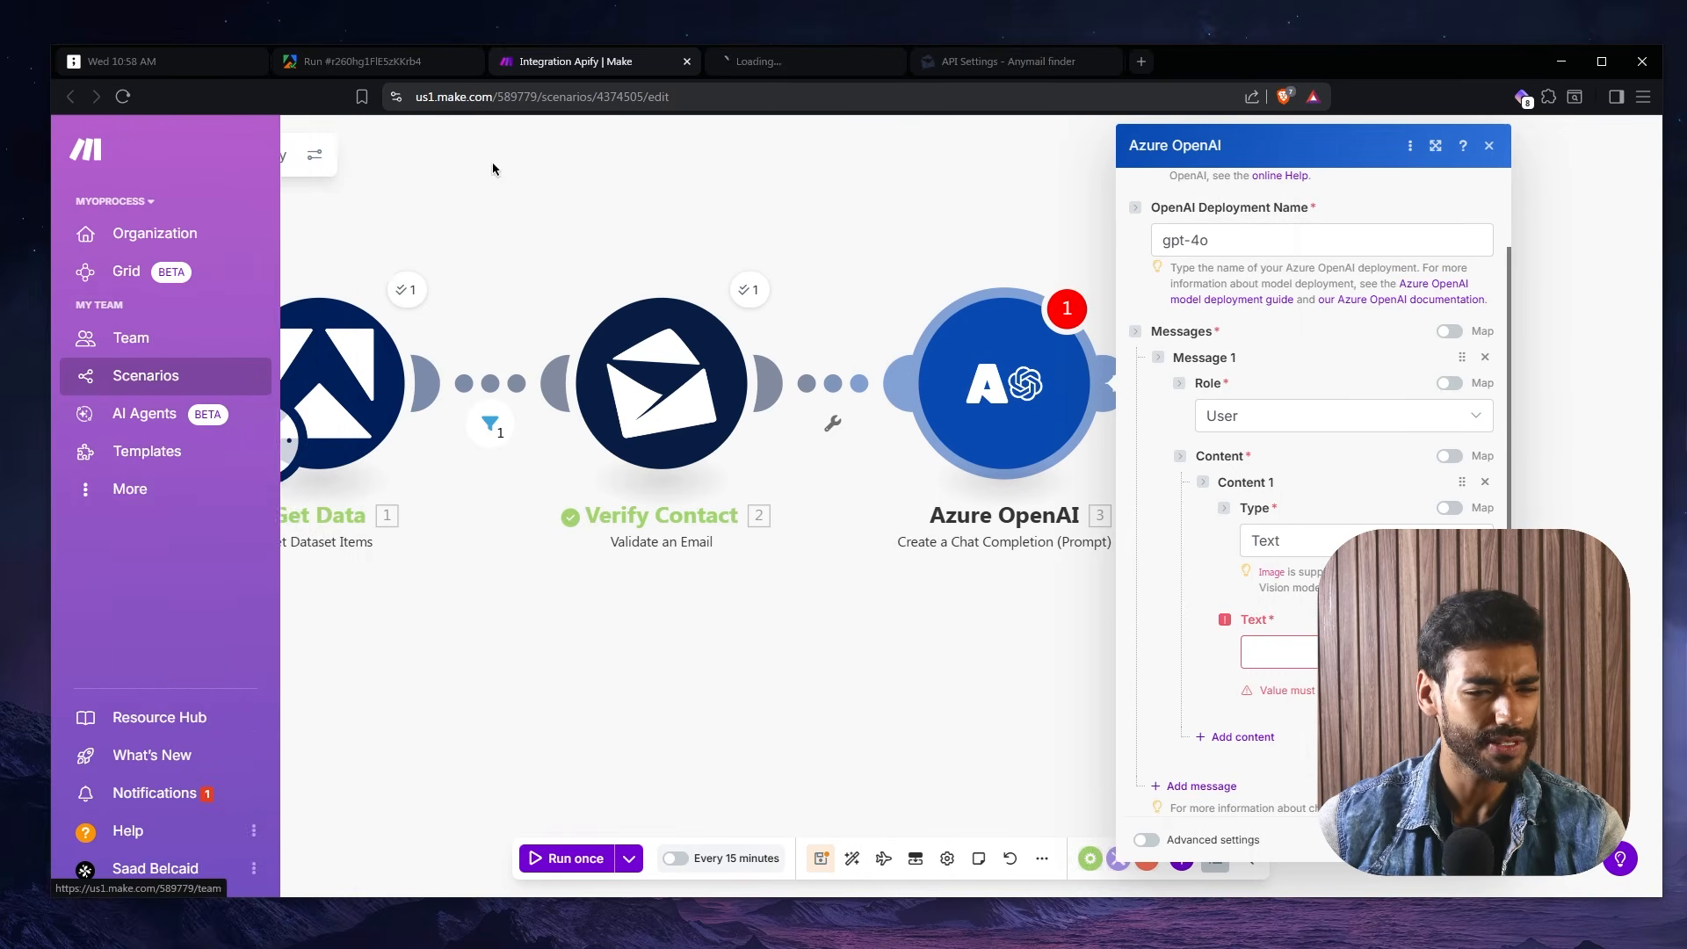
{"action": "left_click", "coordinate": [793, 63]}
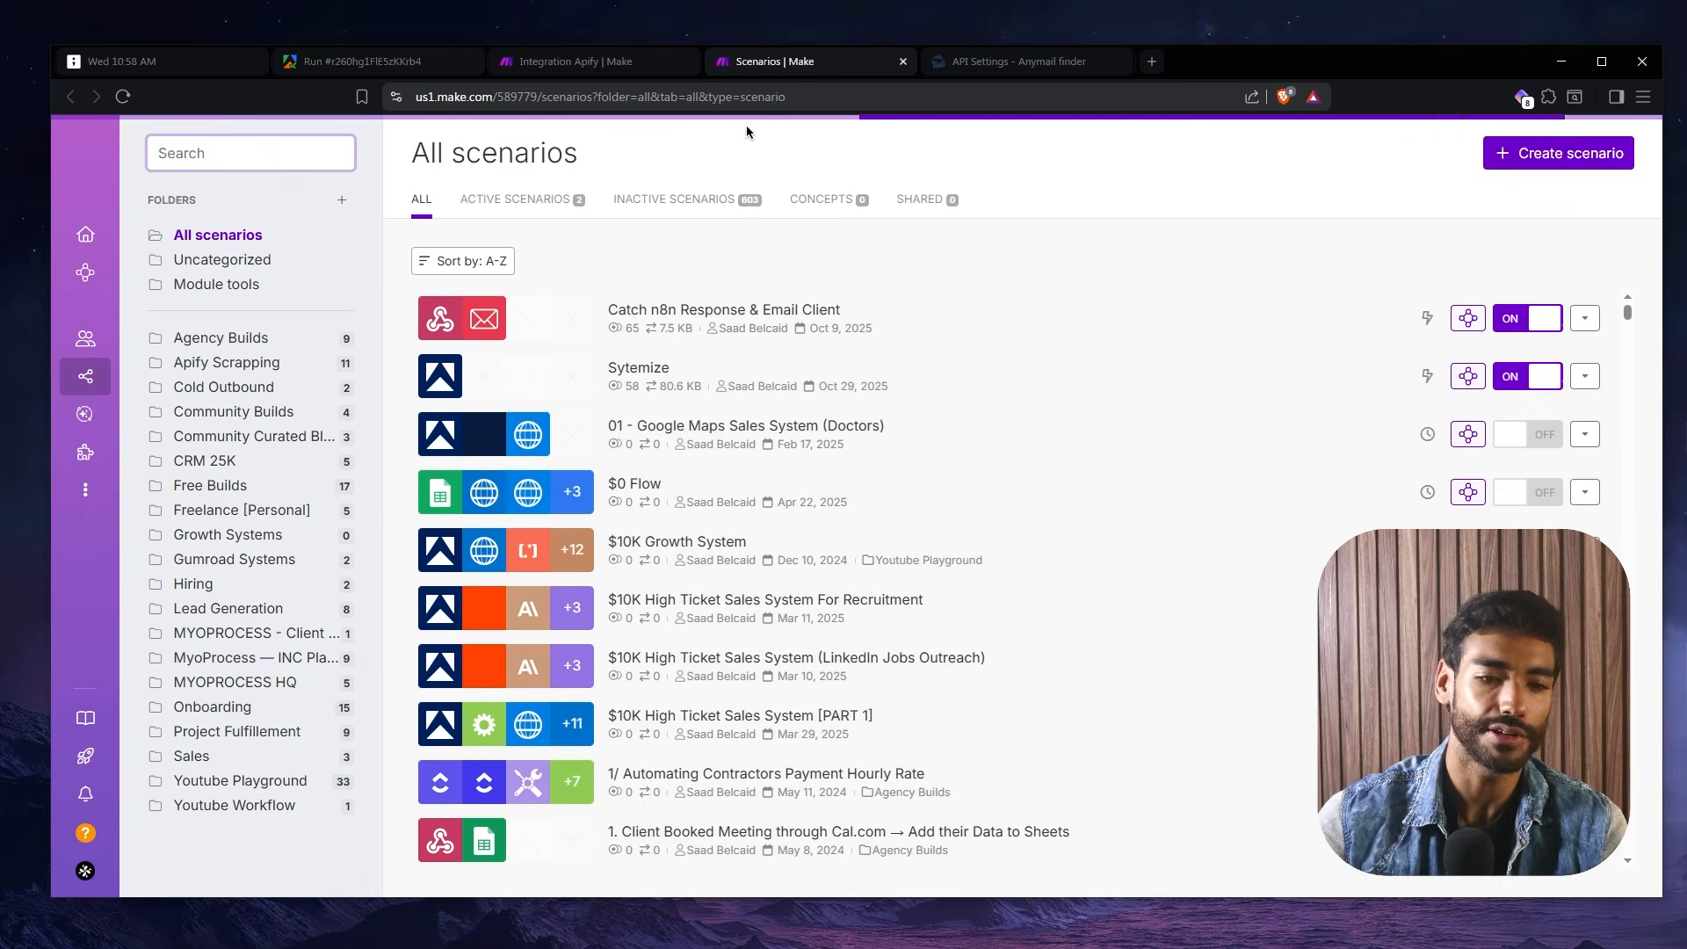
{"action": "left_click", "coordinate": [464, 261]}
{"action": "left_click", "coordinate": [465, 383]}
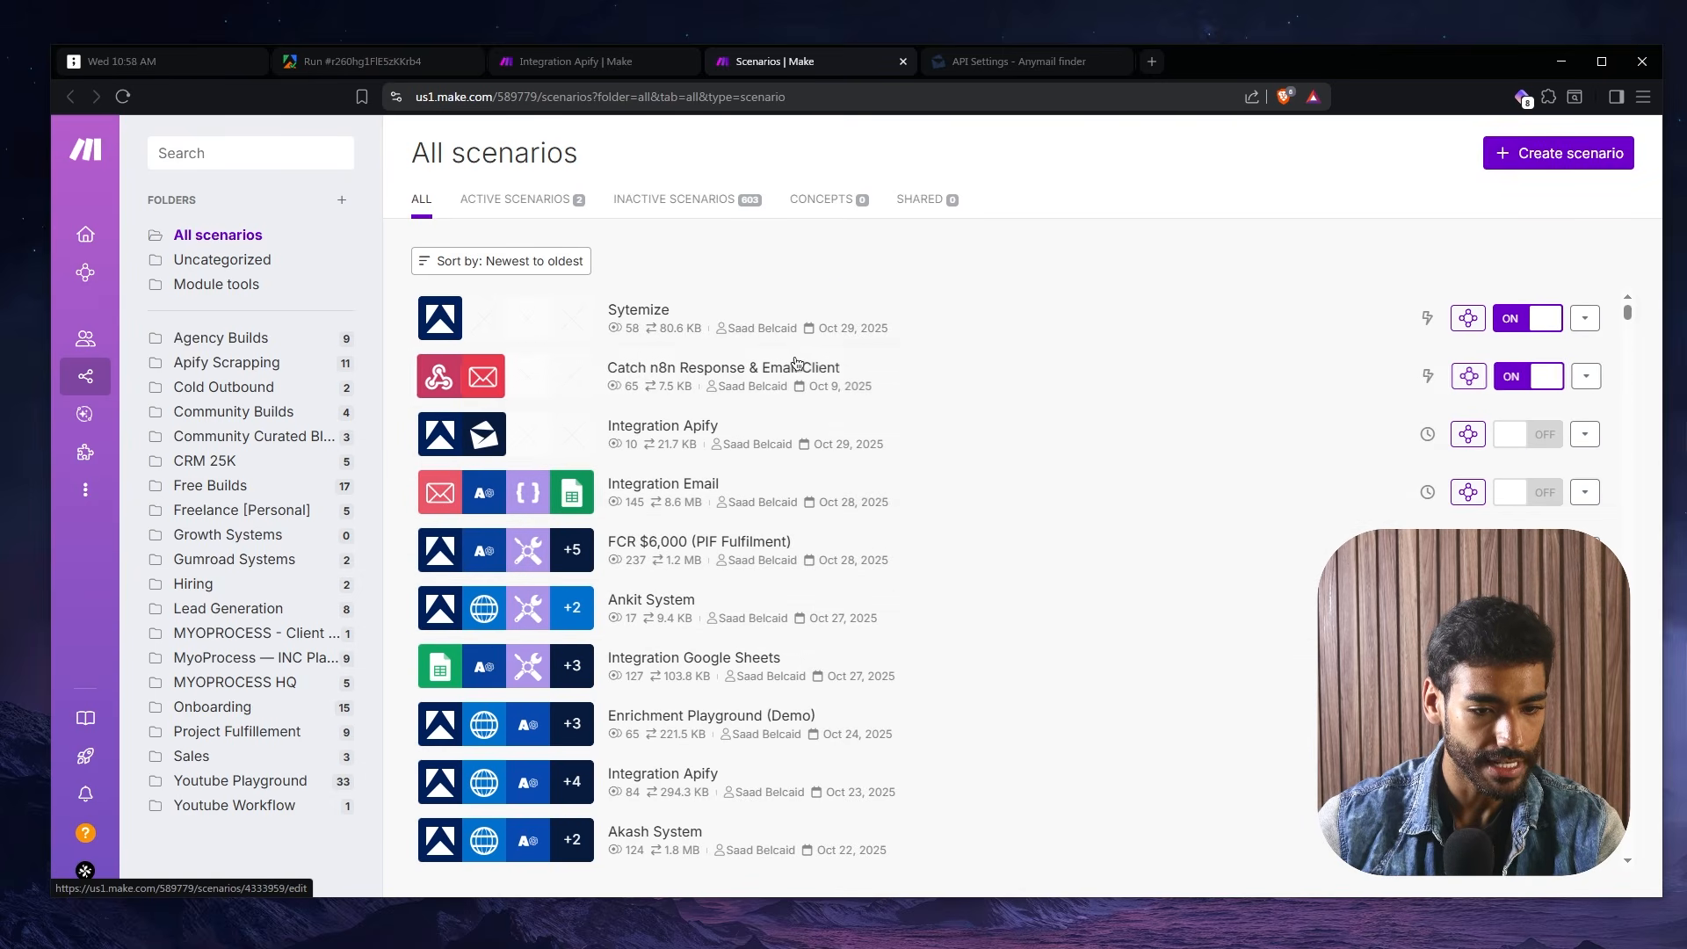
Copy the prompt text from the Clean Firm Names module in the FCR $6,000 (PIF Fulfilment) scenario
{"action": "left_click", "coordinate": [846, 570]}
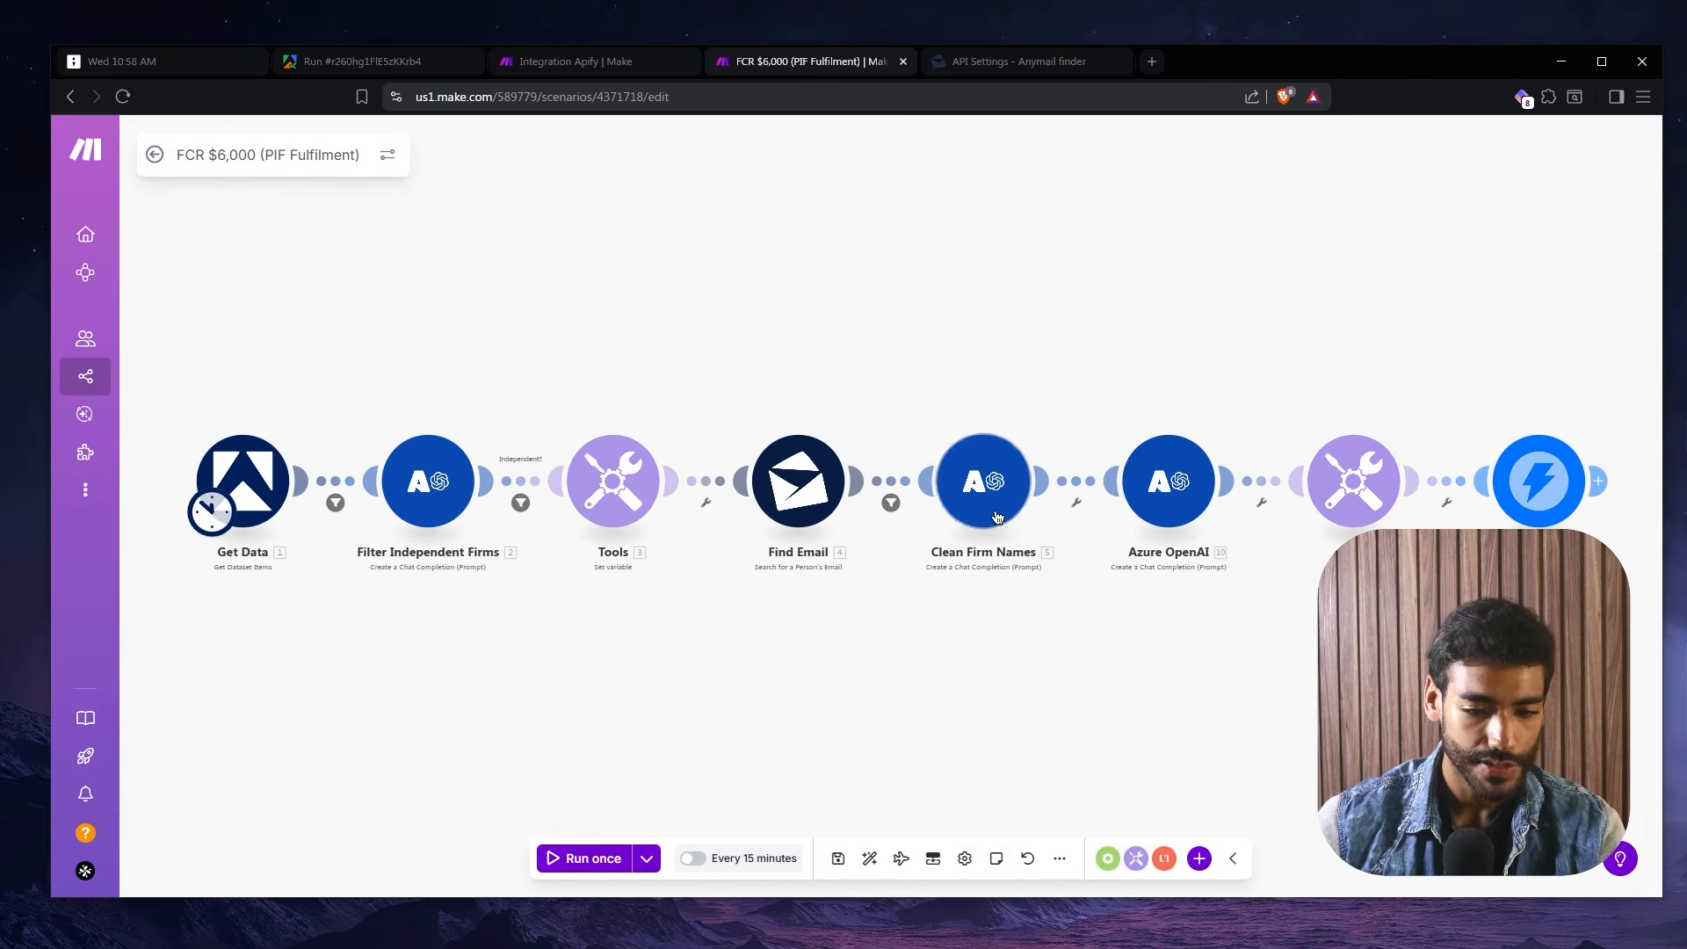
{"action": "left_click", "coordinate": [983, 480]}
{"action": "scroll", "coordinate": [1310, 628], "scroll_direction": "down", "scroll_amount": 4}
{"action": "left_click_drag", "start_coordinate": [1396, 652], "coordinate": [1165, 362]}
{"action": "key", "text": "ctrl+c"}
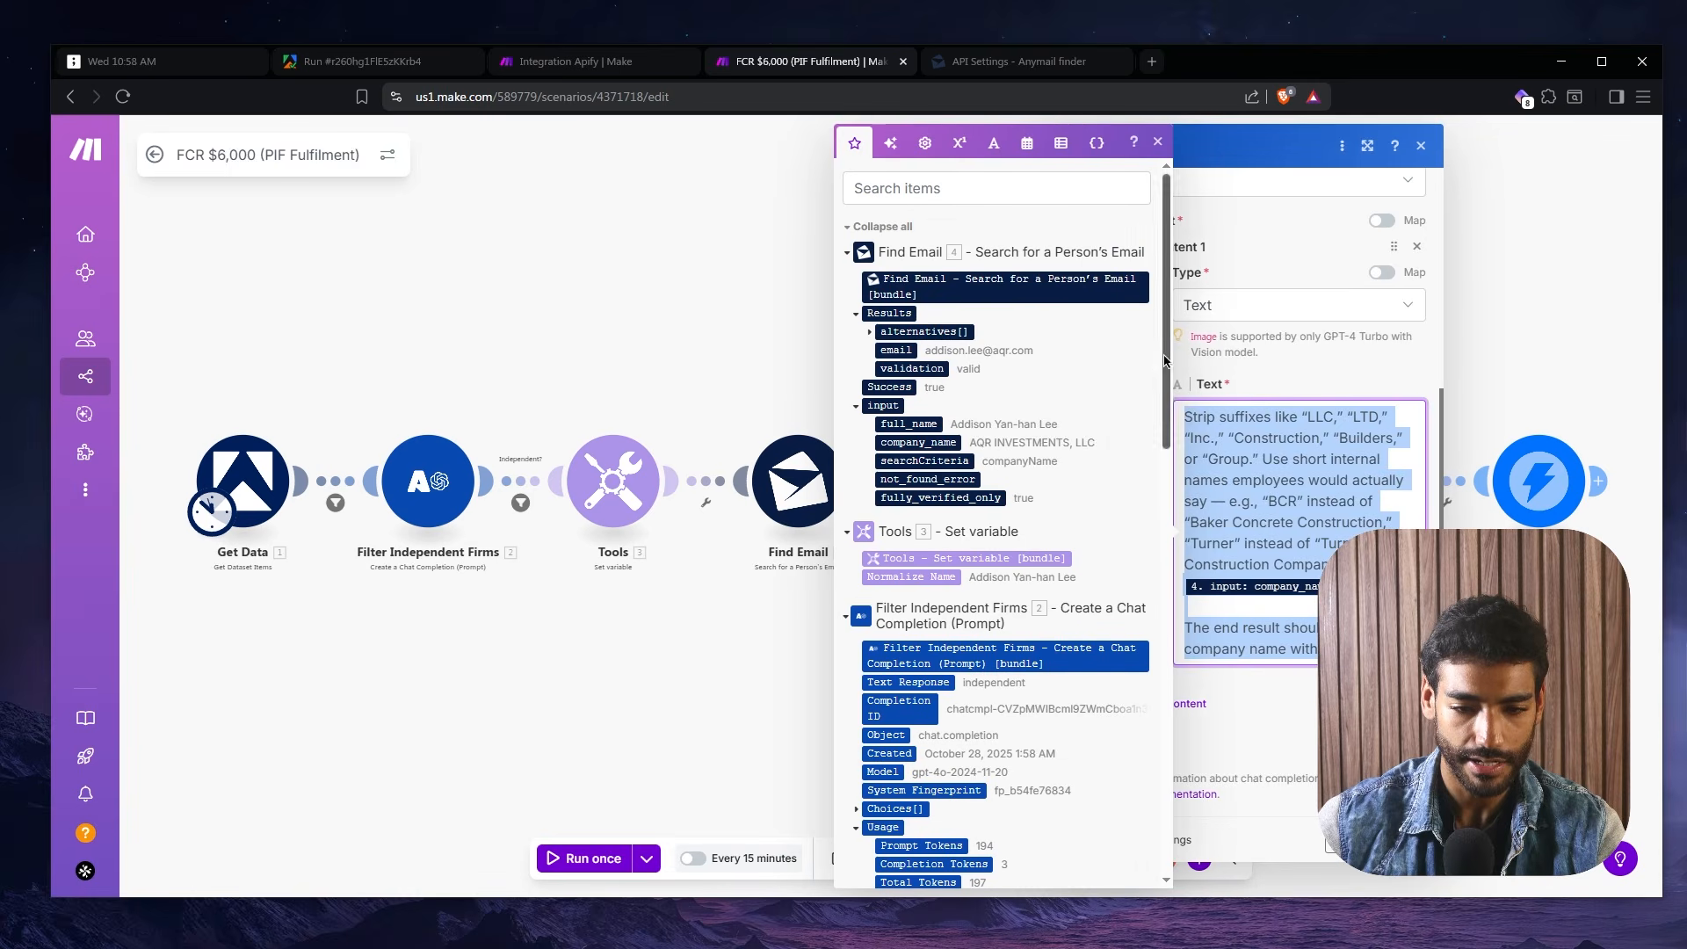
Paste the copied prompt into the Azure OpenAI message of the Integration Apify scenario, replace its company name variable with Get Data's company_name, and save
{"action": "left_click", "coordinate": [590, 63]}
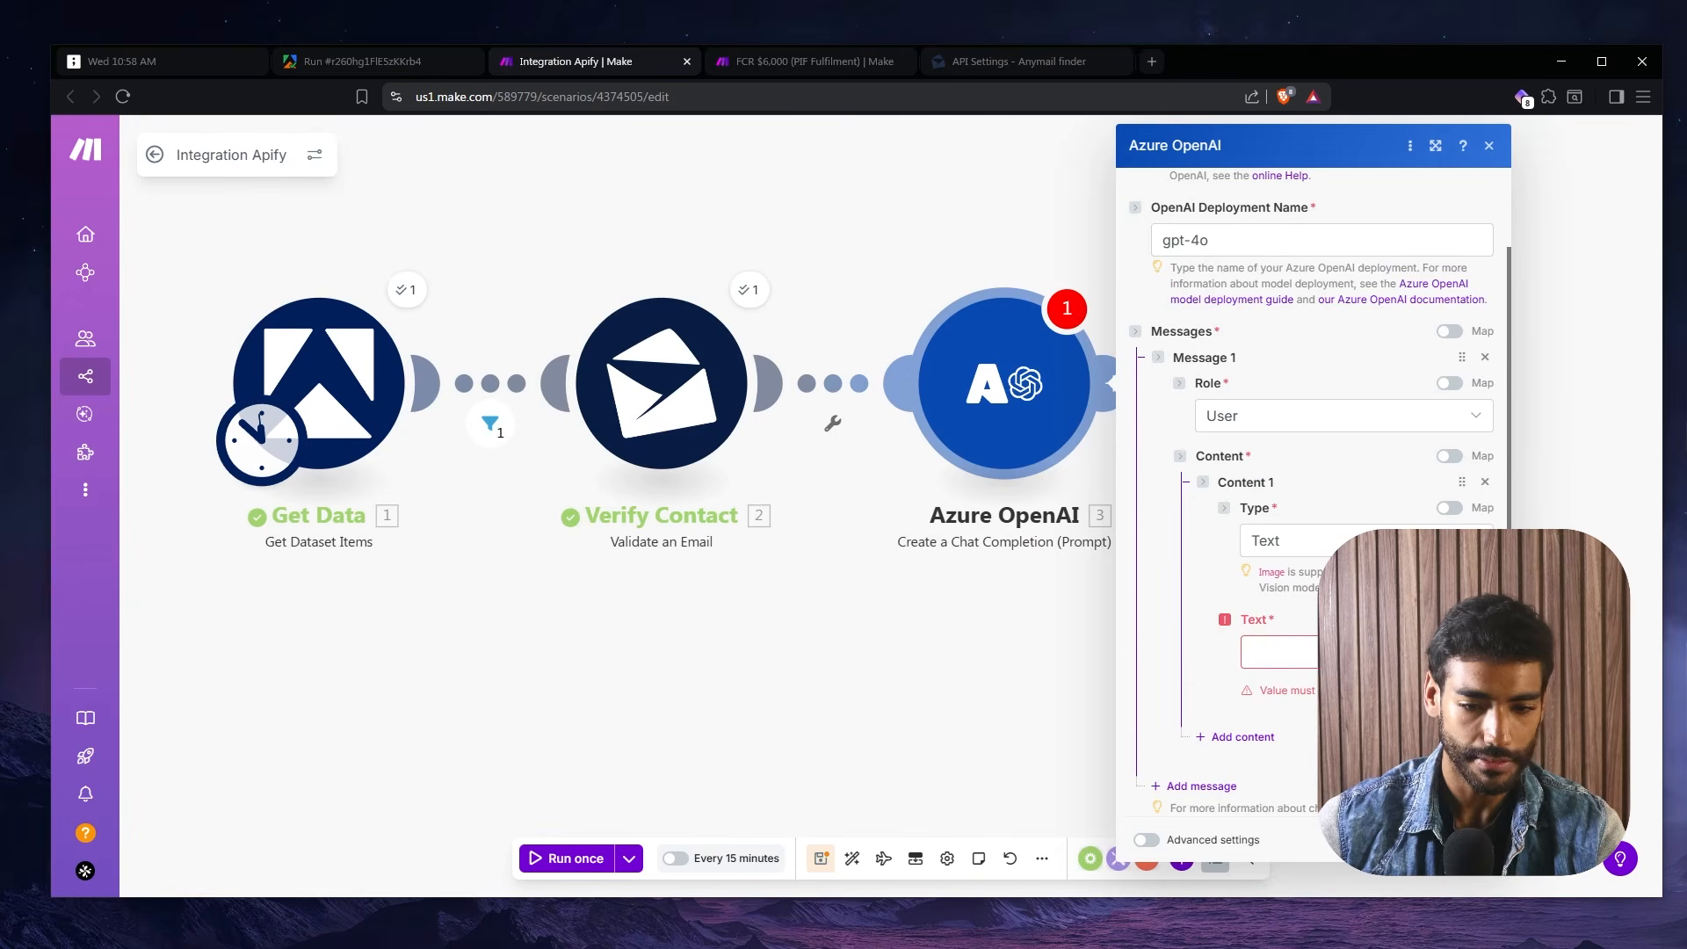
{"action": "left_click", "coordinate": [1287, 652]}
{"action": "key", "text": "ctrl+v"}
{"action": "scroll", "coordinate": [1371, 527], "scroll_direction": "down", "scroll_amount": 3}
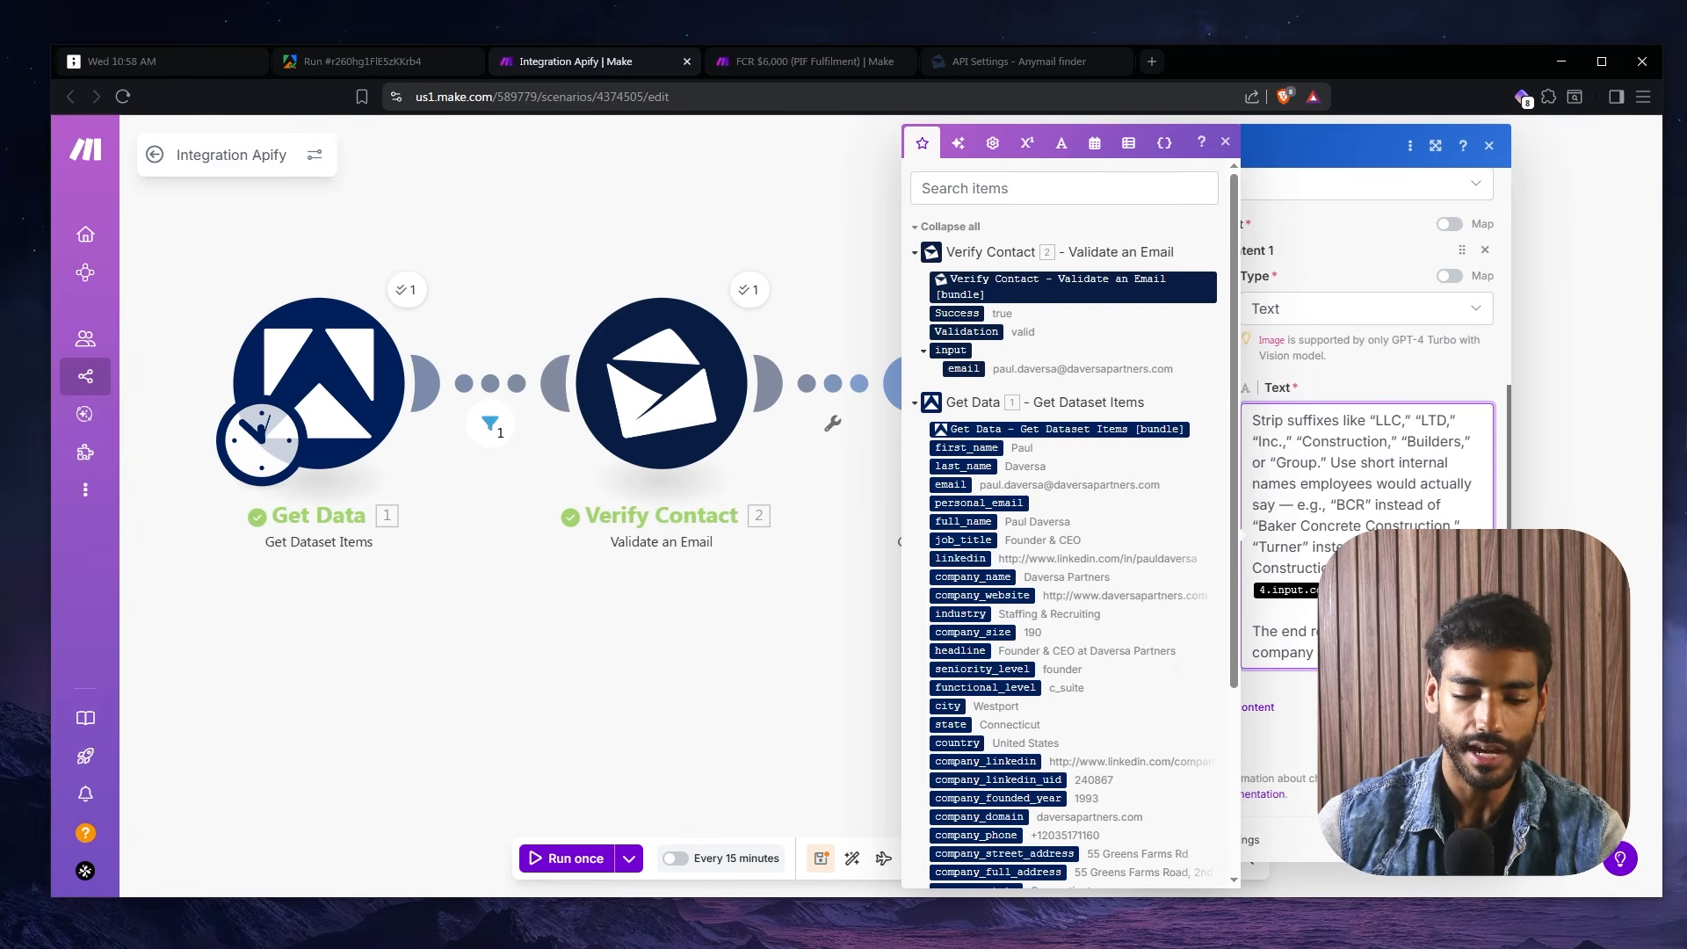
{"action": "key", "text": "BackSpace"}
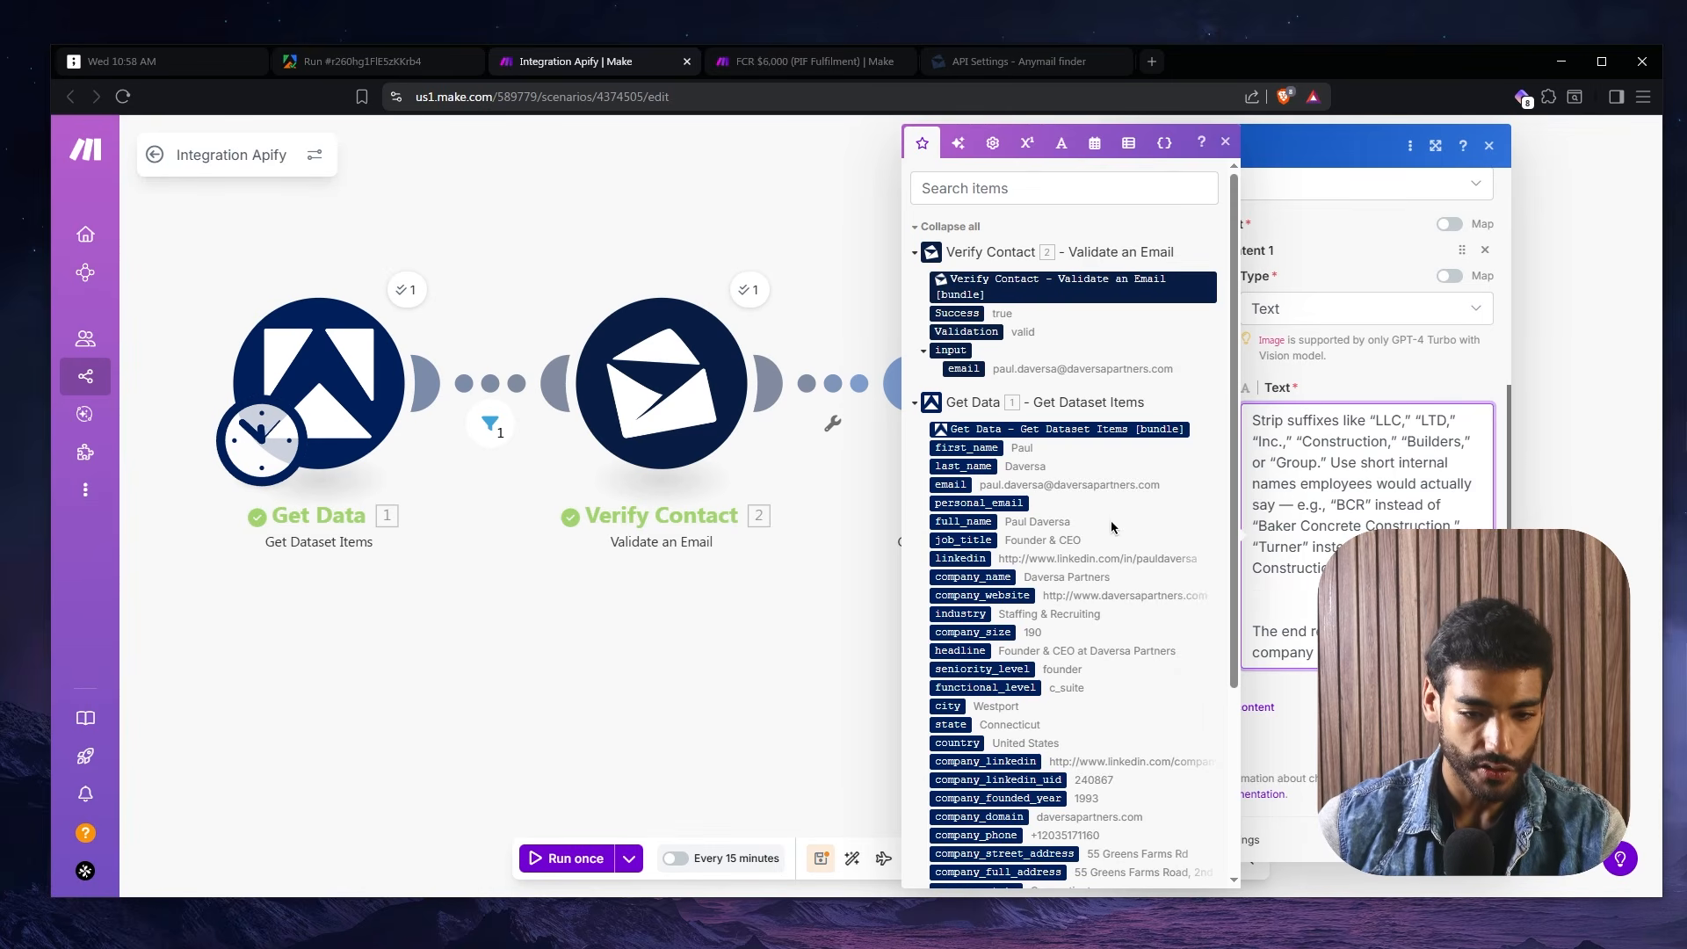
{"action": "left_click", "coordinate": [1002, 578]}
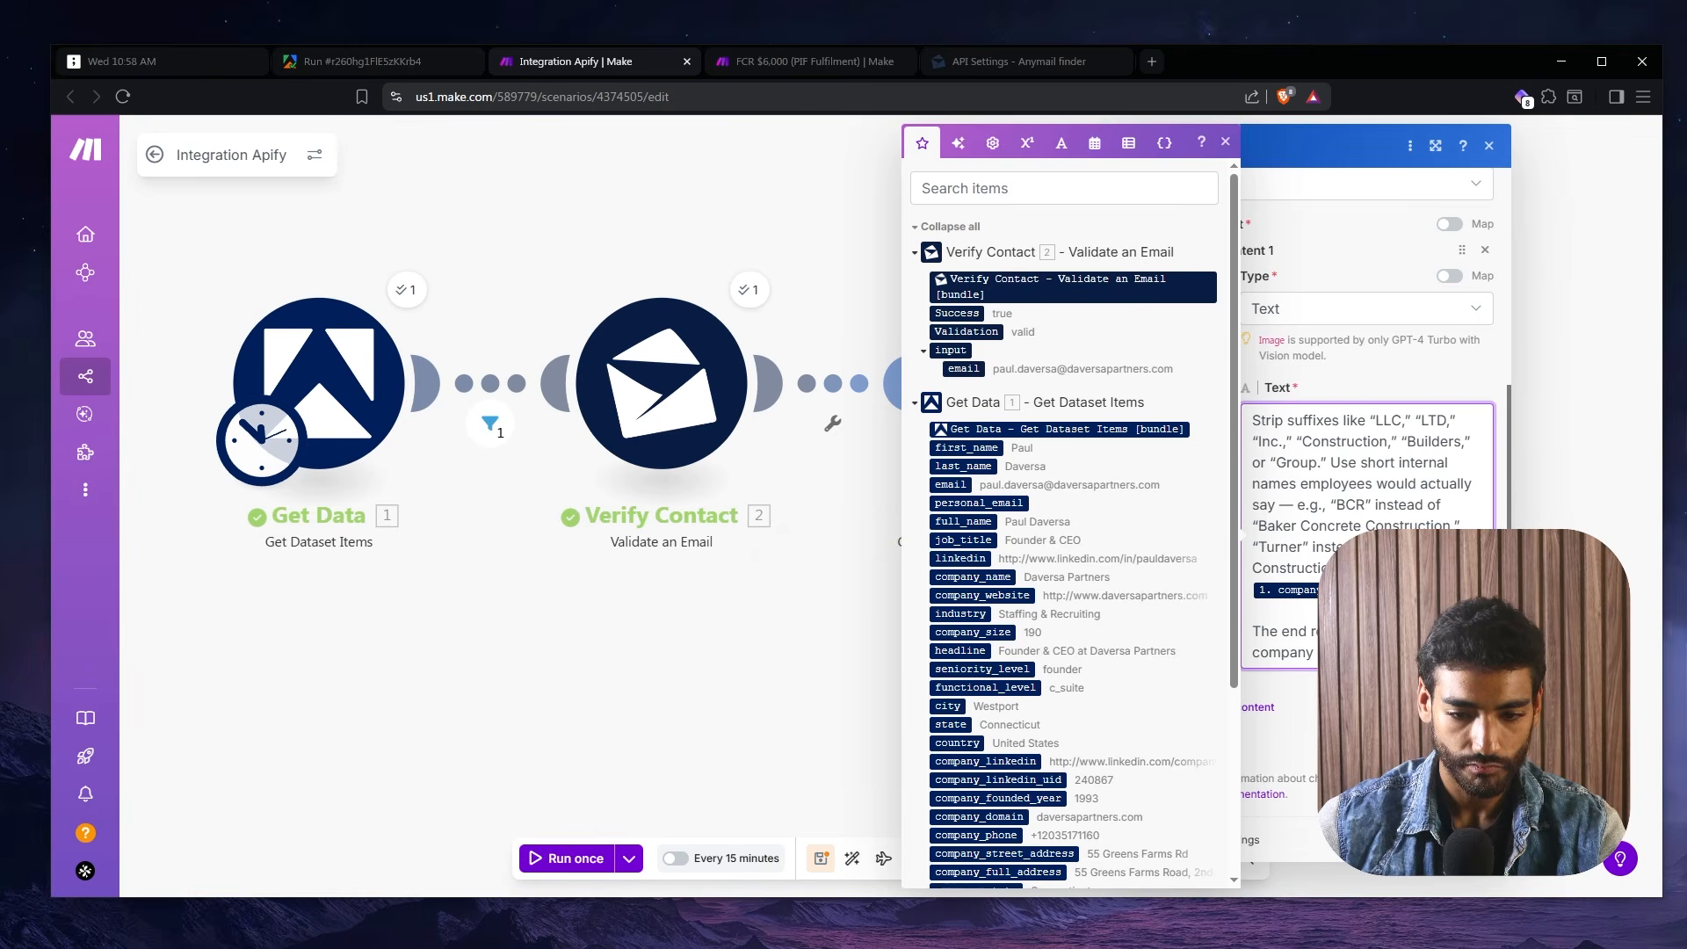
{"action": "left_click", "coordinate": [1469, 841]}
Run the scenario once and inspect the output of the Azure OpenAI and Get Data modules
{"action": "left_click", "coordinate": [574, 859]}
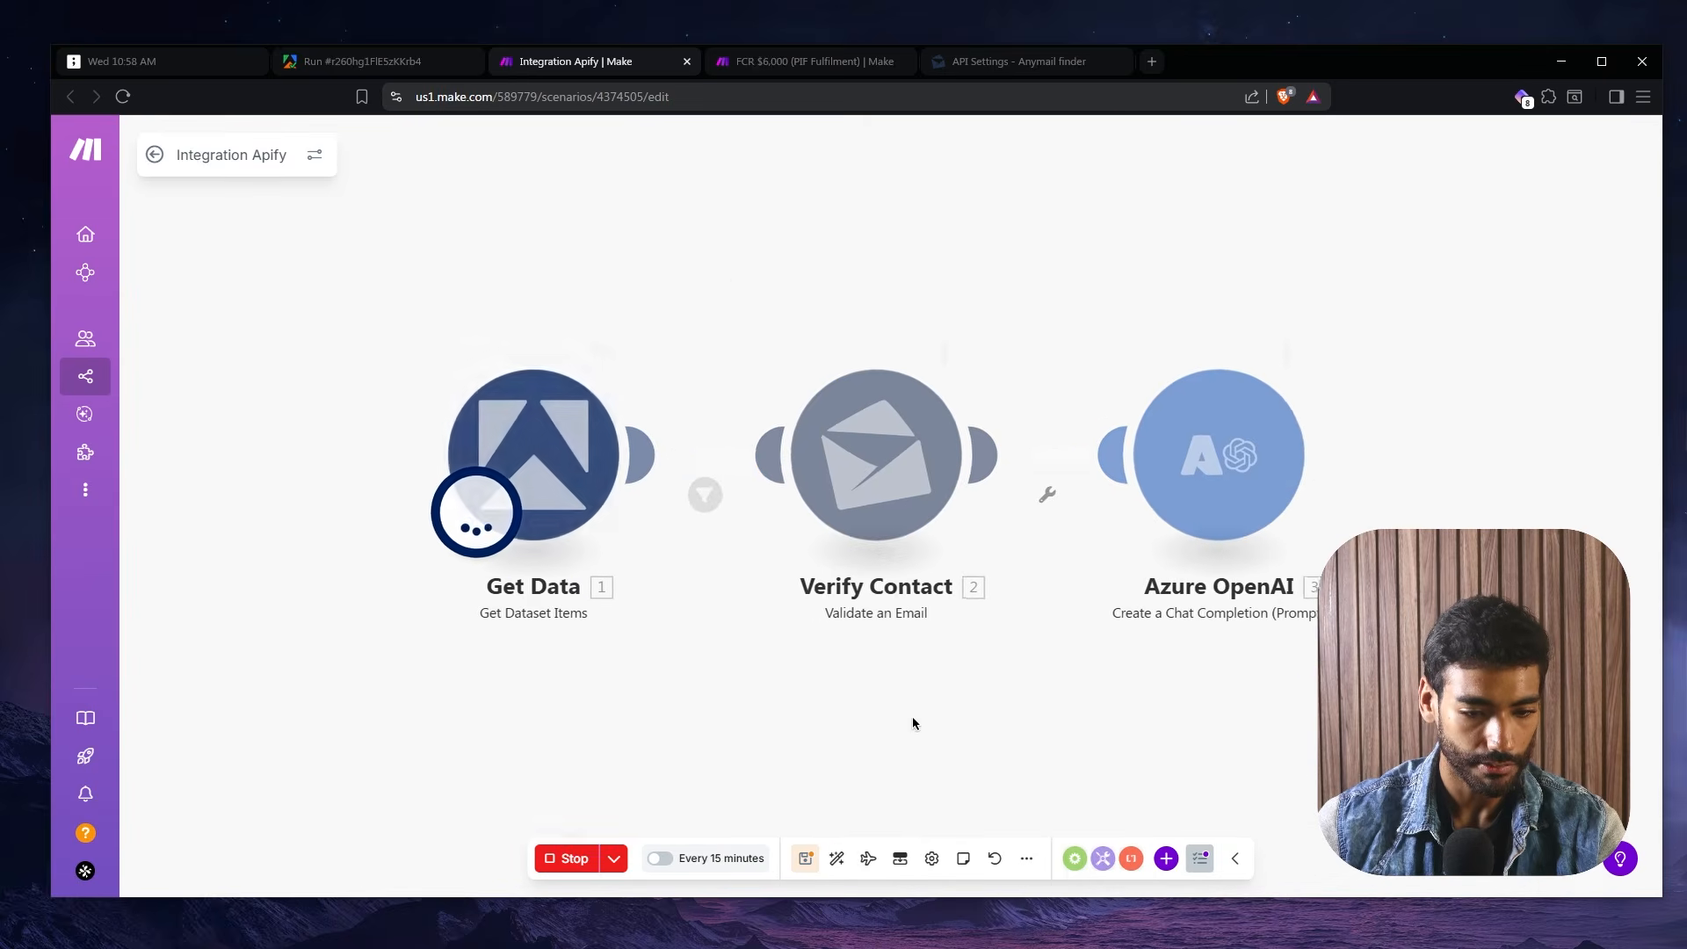
{"action": "left_click_drag", "start_coordinate": [1164, 619], "coordinate": [828, 546]}
{"action": "left_click_drag", "start_coordinate": [833, 254], "coordinate": [824, 257]}
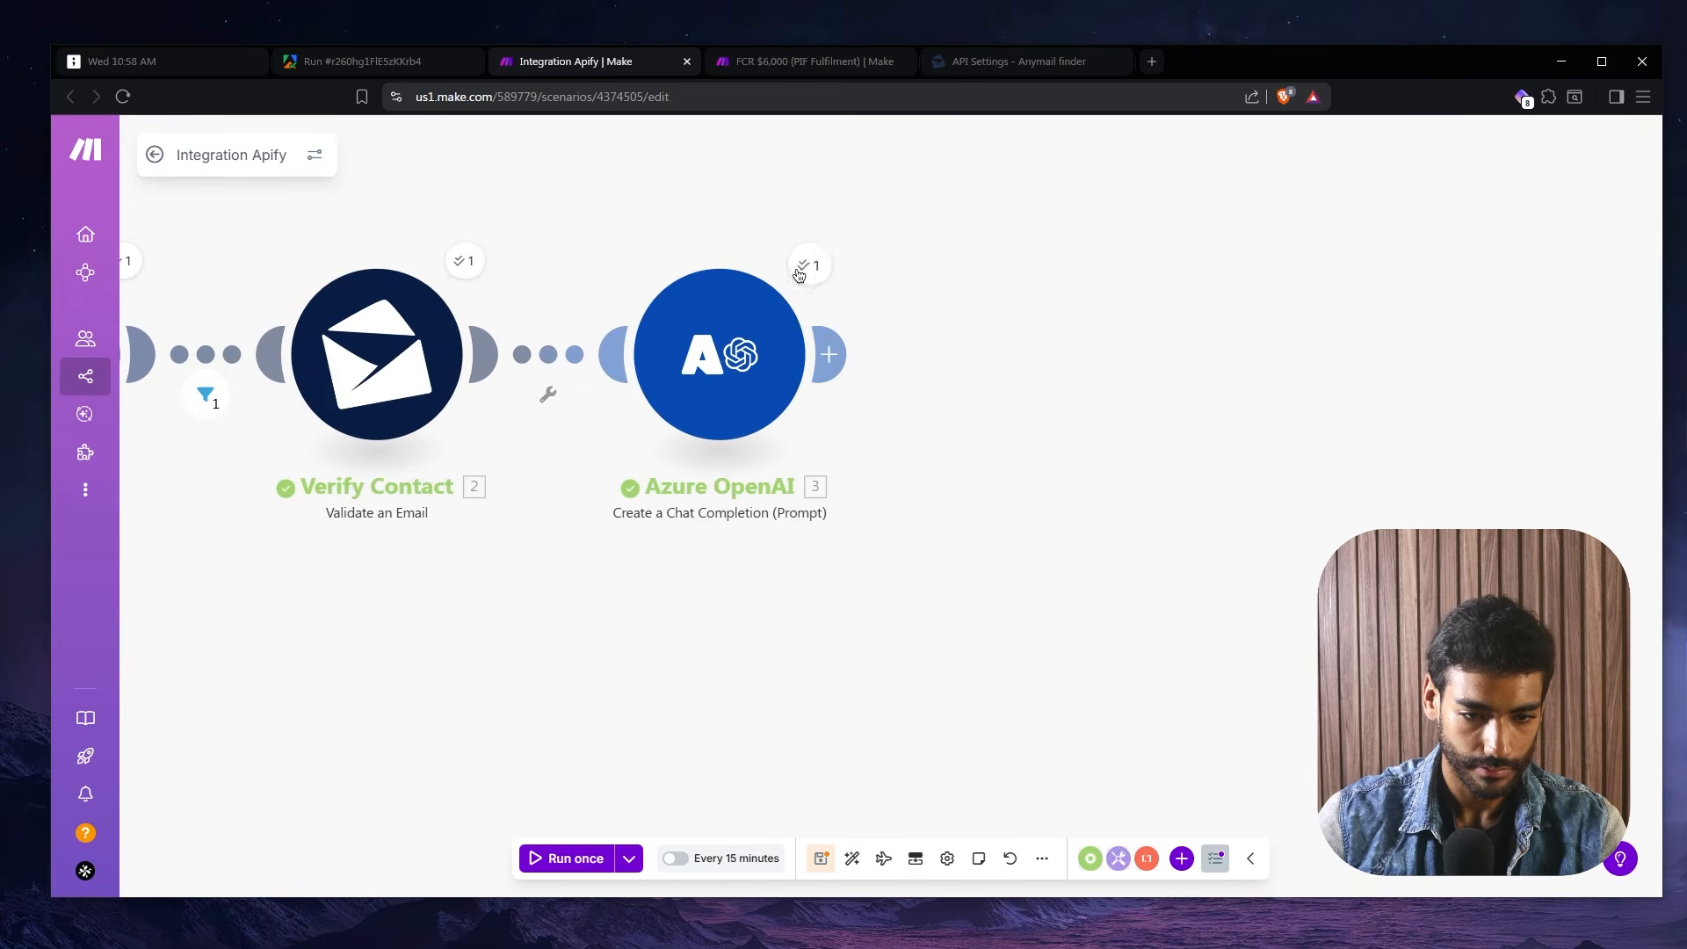
{"action": "left_click", "coordinate": [799, 274]}
{"action": "left_click_drag", "start_coordinate": [984, 466], "coordinate": [1006, 466]}
{"action": "left_click", "coordinate": [988, 467]}
{"action": "left_click_drag", "start_coordinate": [554, 577], "coordinate": [761, 580]}
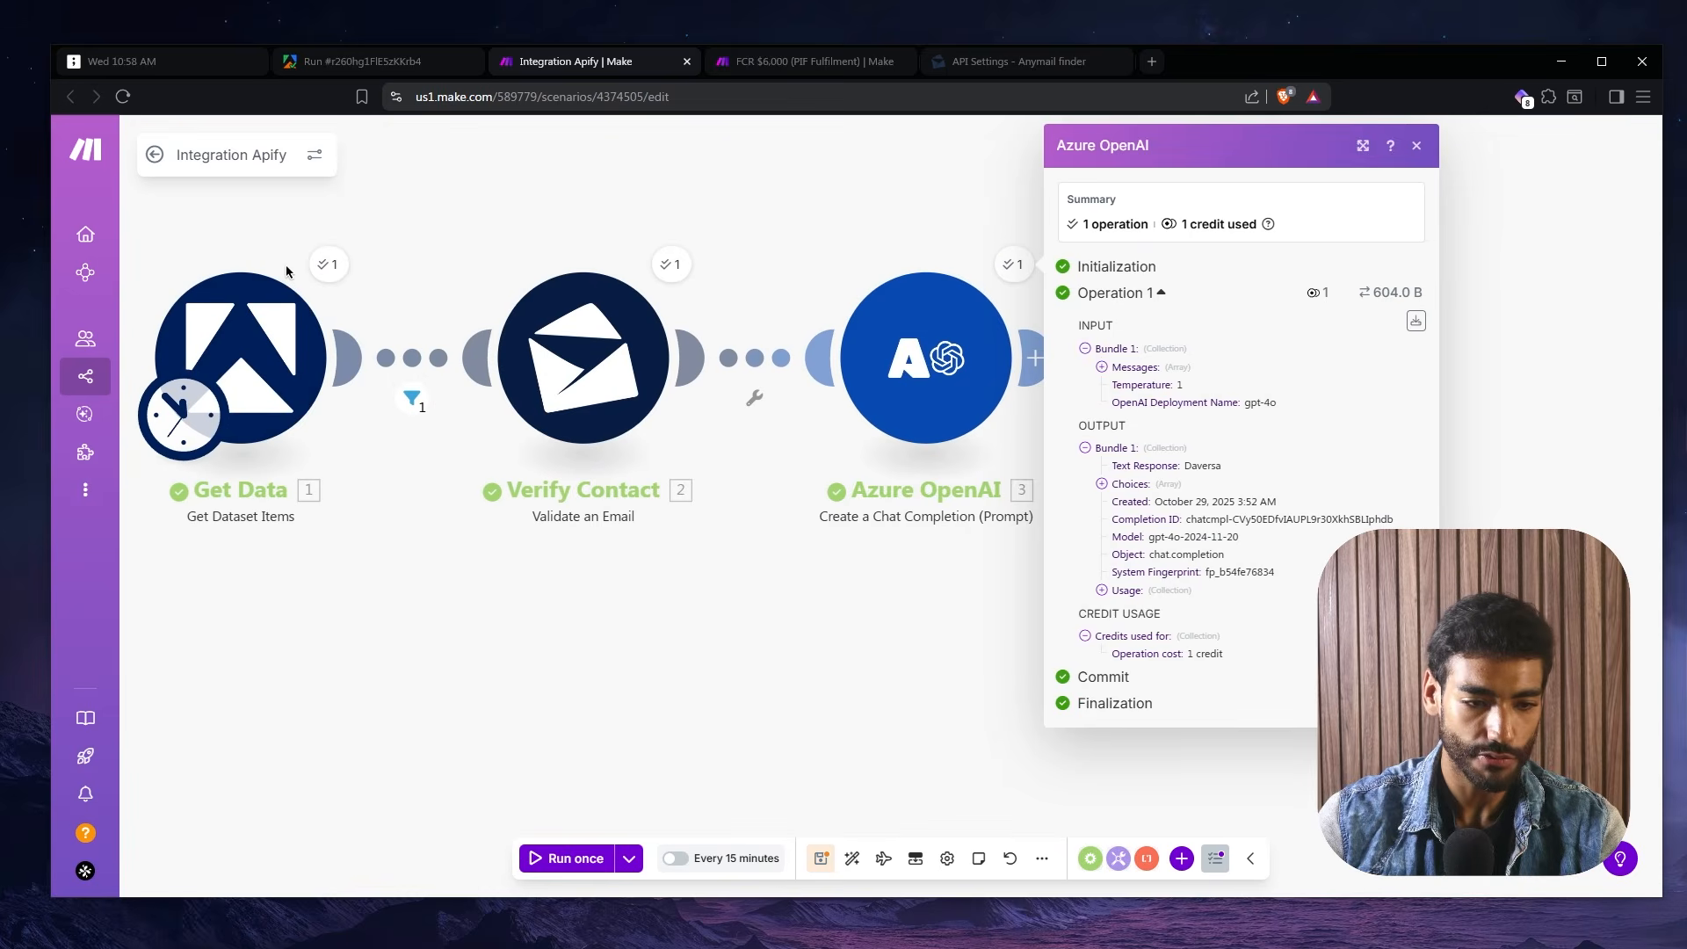
{"action": "left_click", "coordinate": [329, 272]}
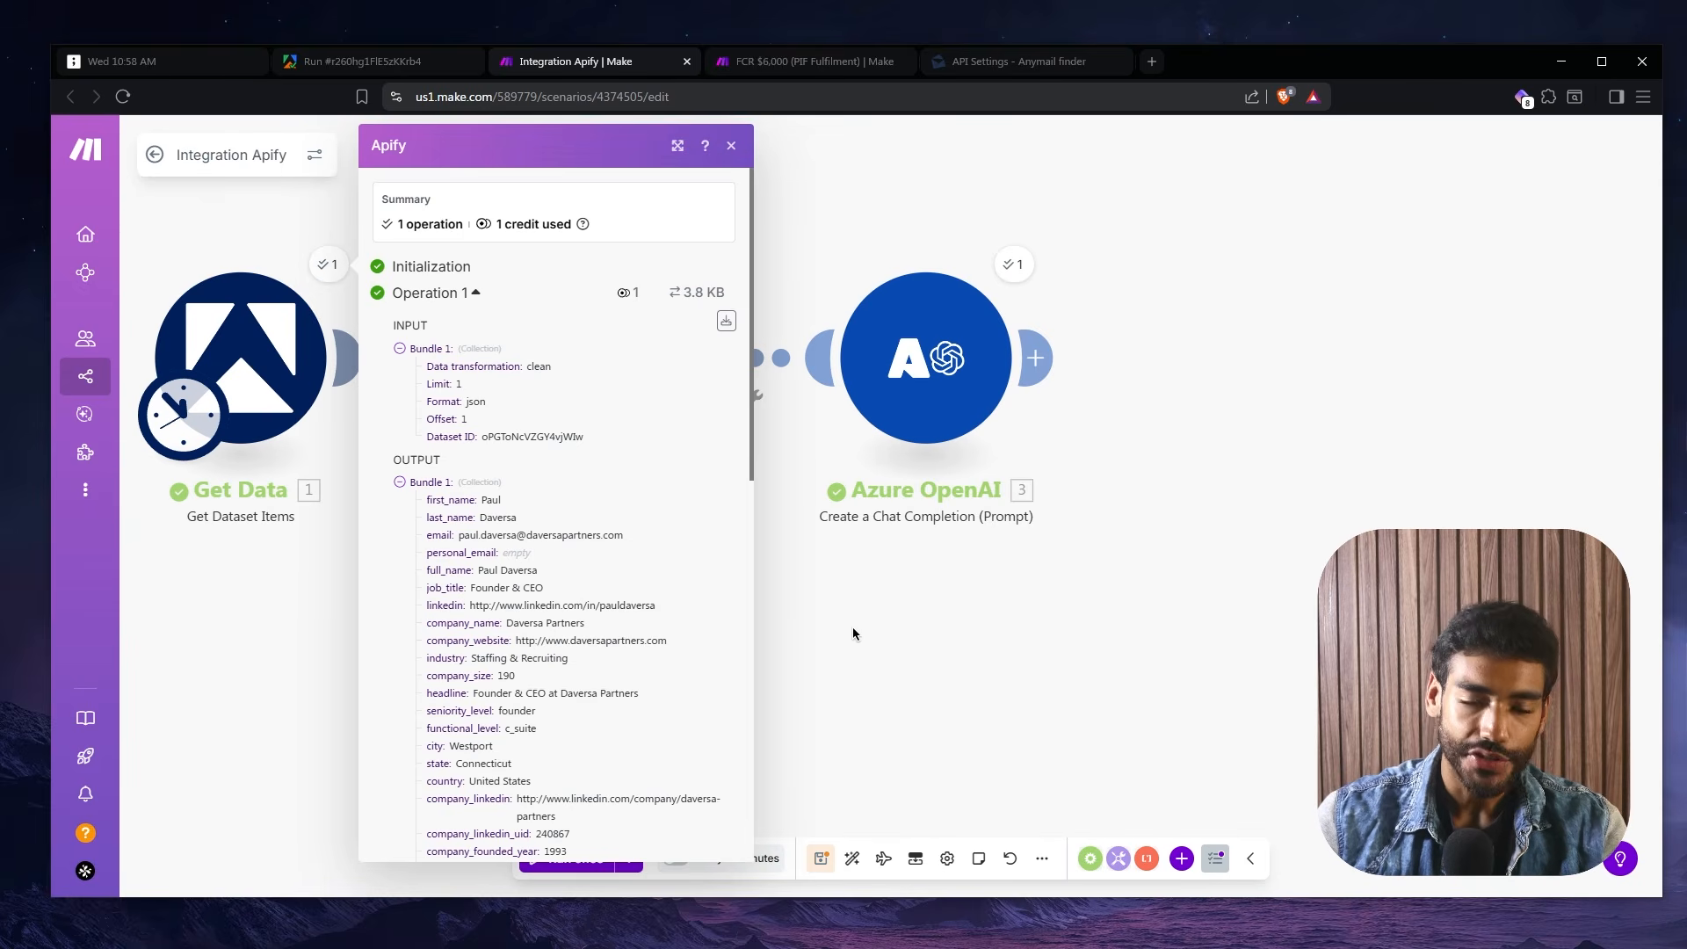
{"action": "left_click", "coordinate": [872, 607]}
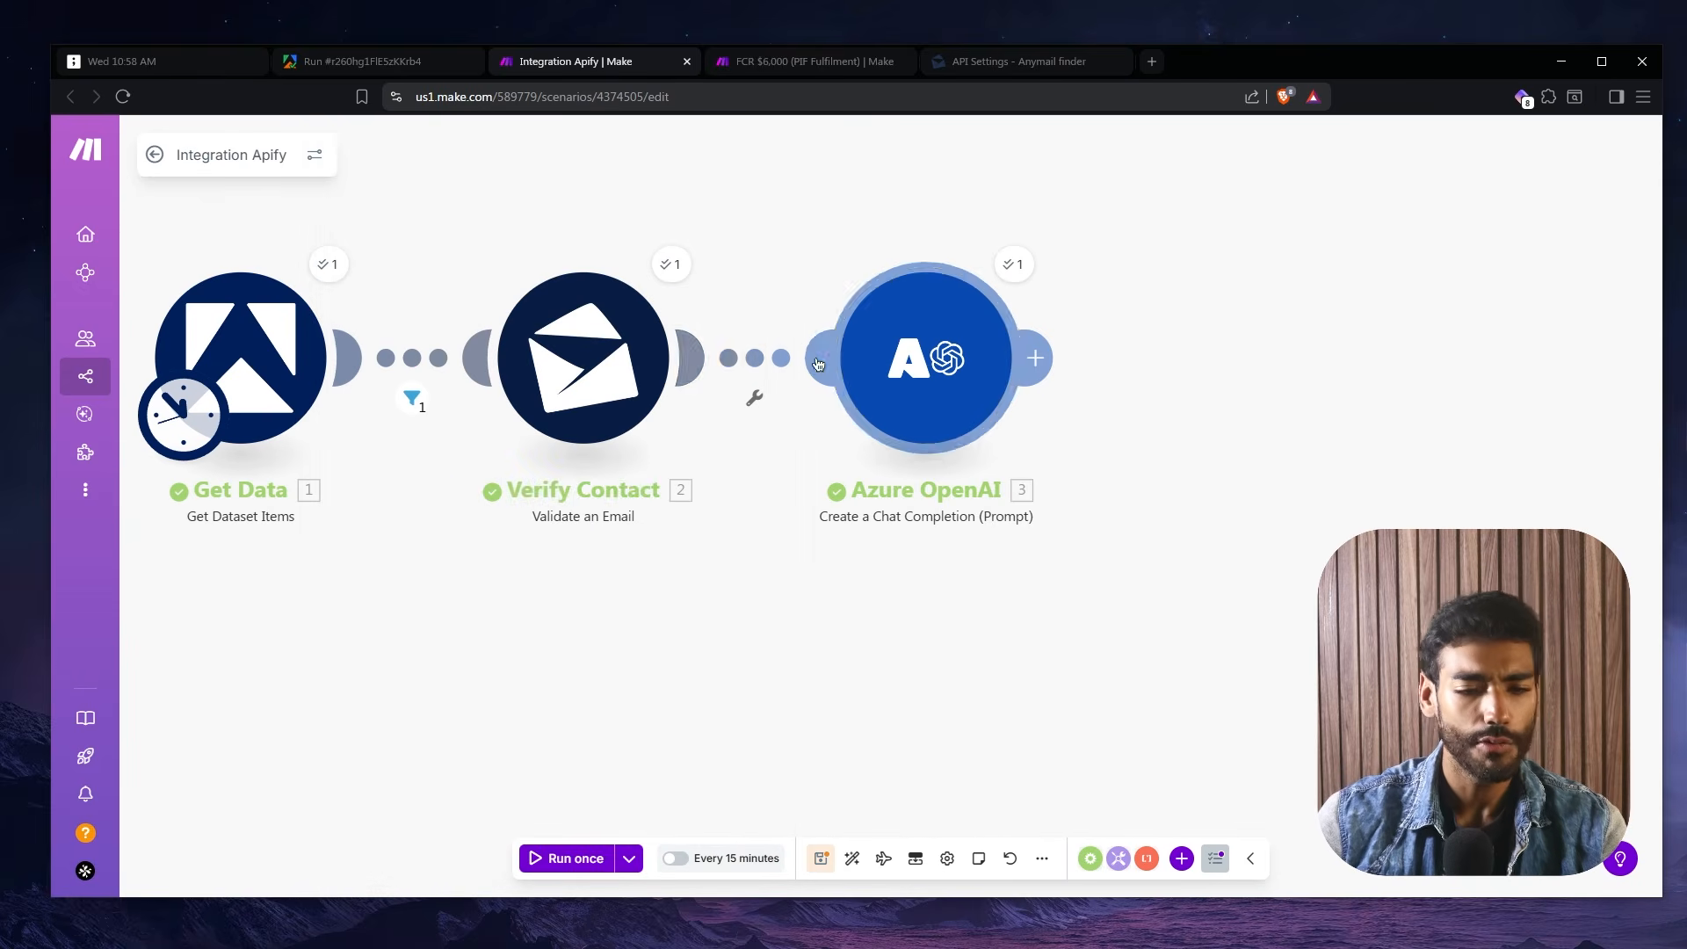
Set up a filter between Verify Contact and Azure OpenAI with the condition Validation equal to "valid"
{"action": "left_click", "coordinate": [781, 358]}
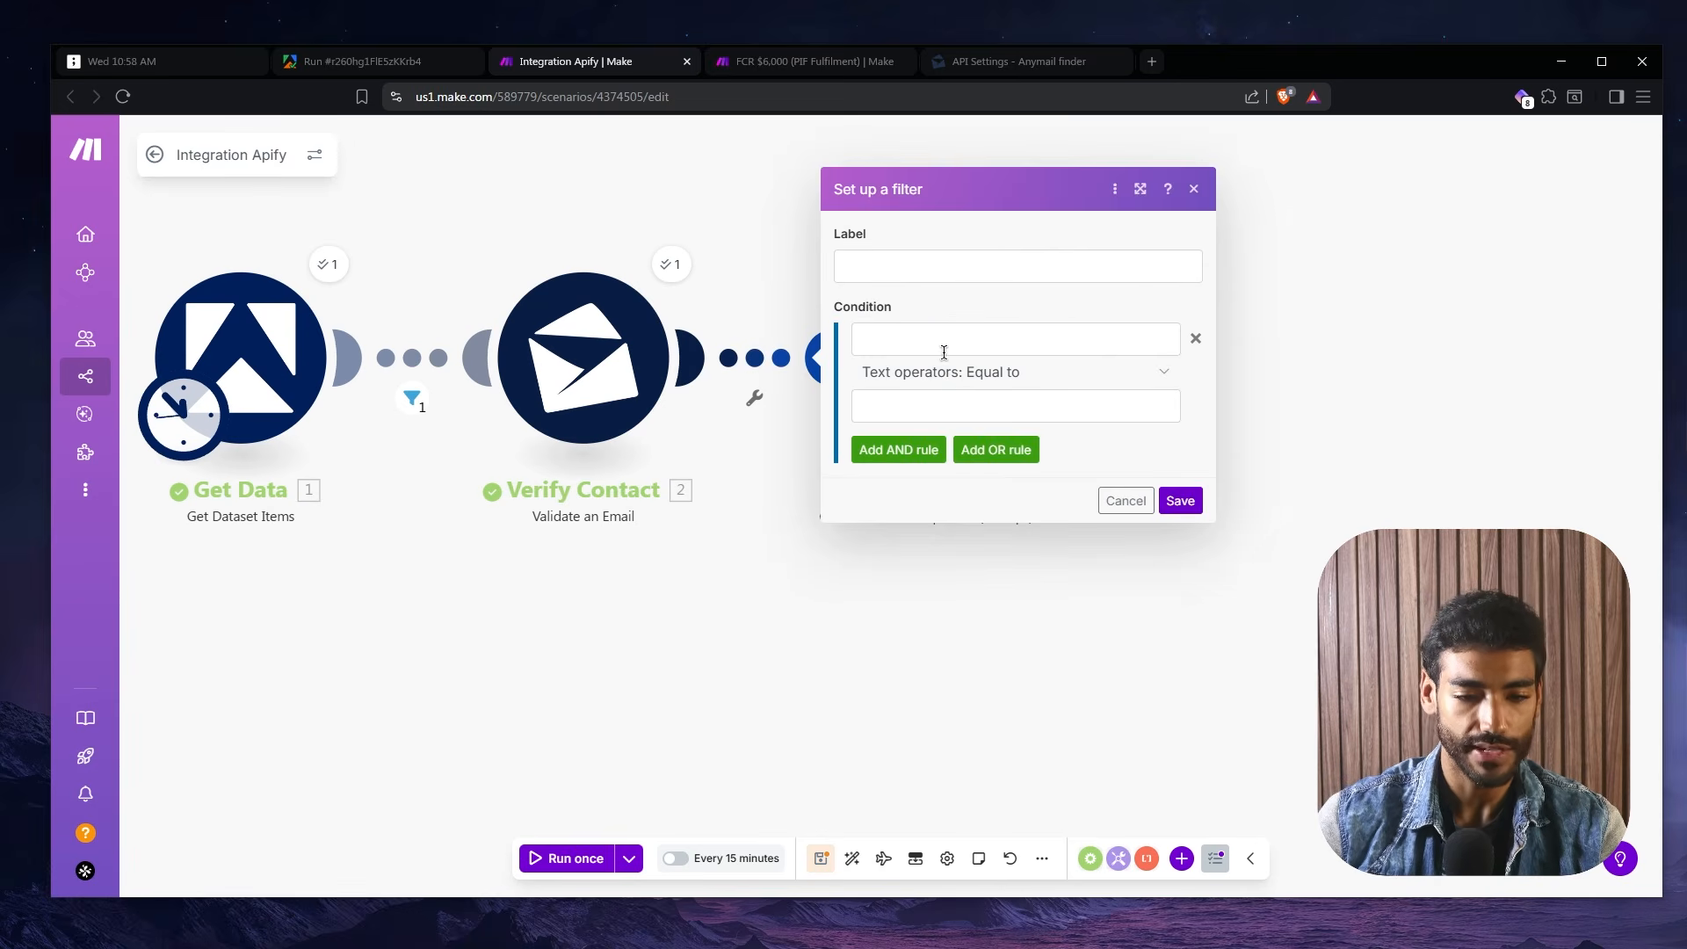
{"action": "left_click", "coordinate": [944, 351]}
{"action": "left_click", "coordinate": [1235, 314]}
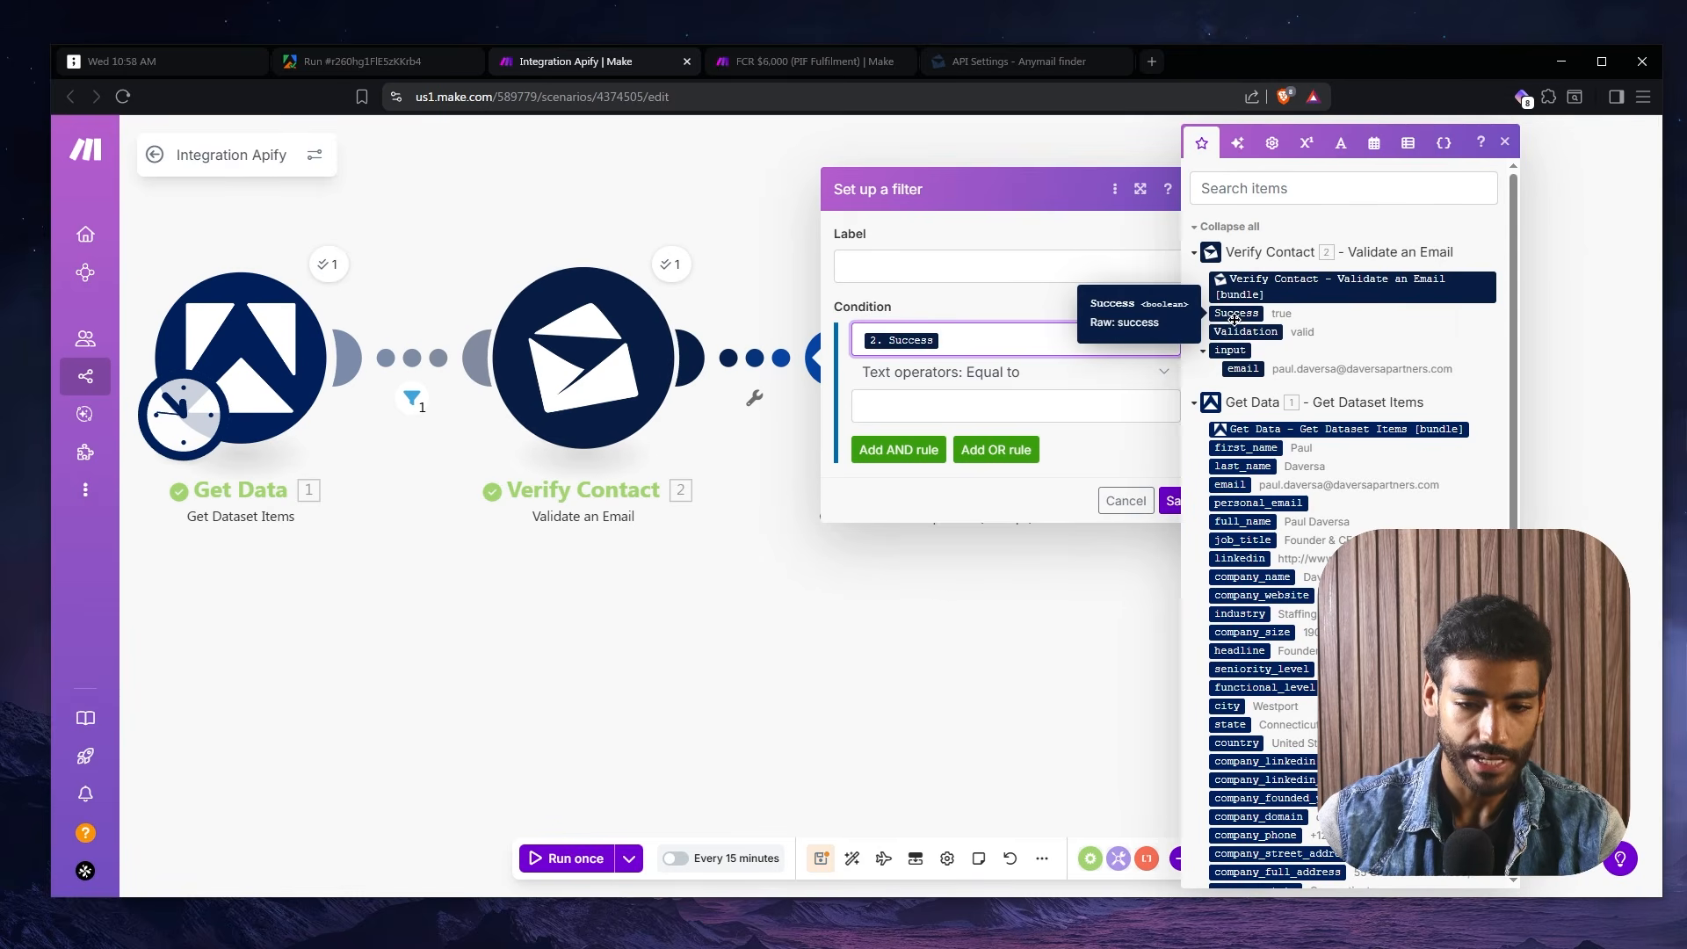
{"action": "key", "text": "BackSpace"}
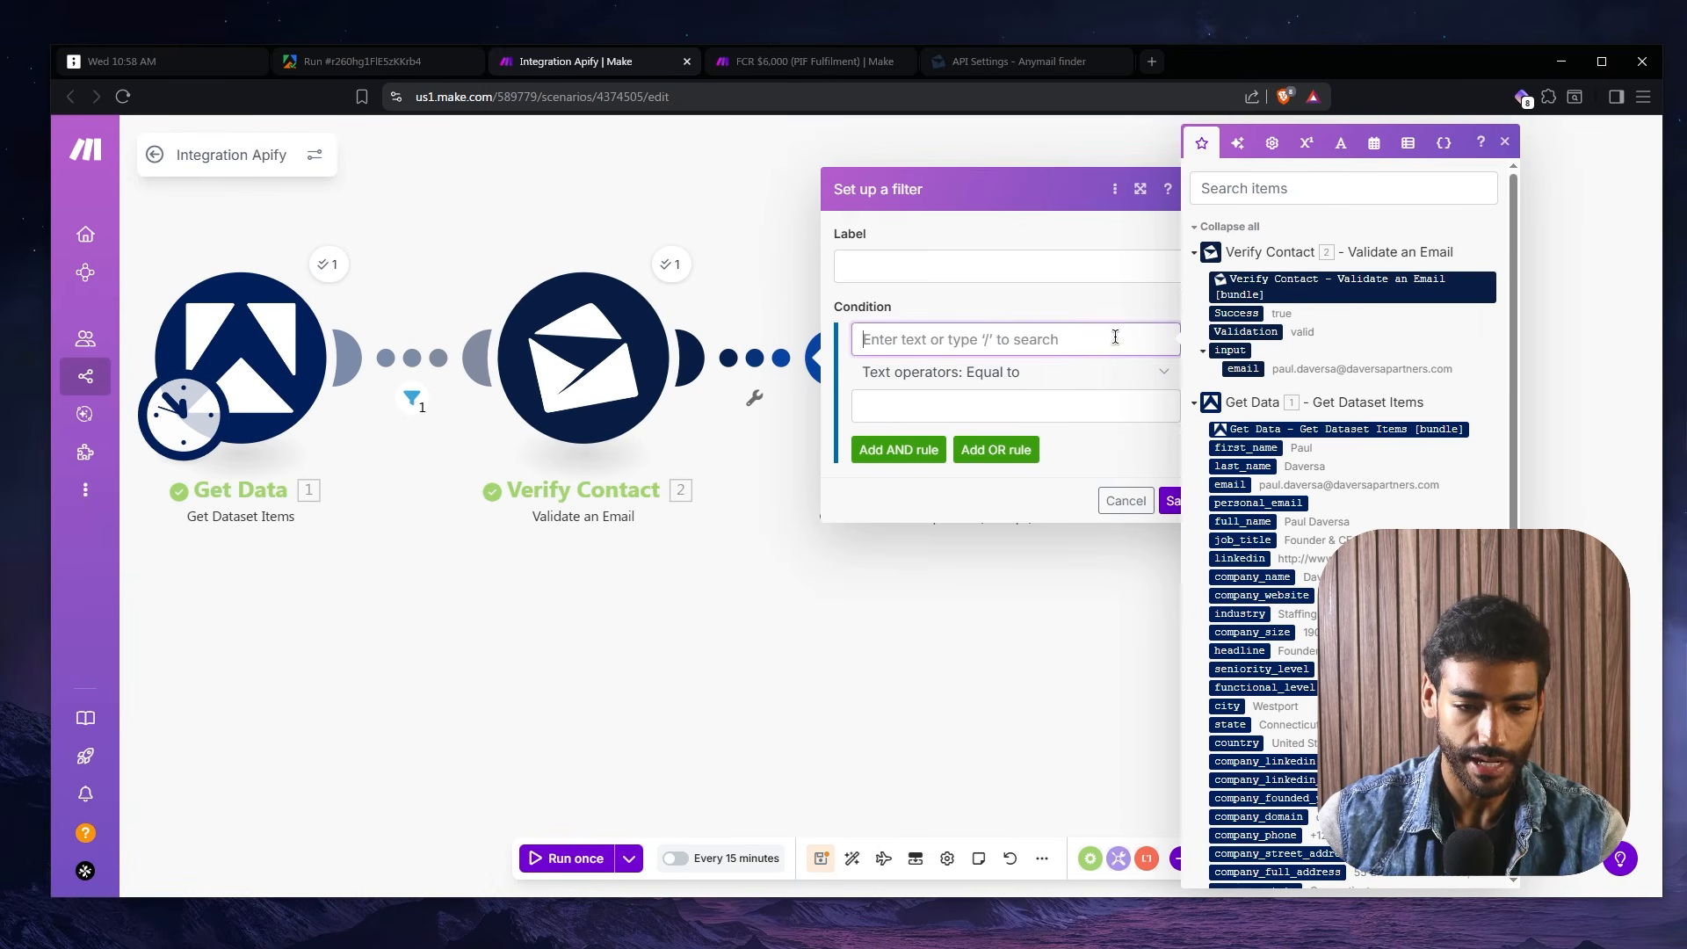
{"action": "left_click", "coordinate": [1245, 331]}
{"action": "left_click", "coordinate": [1056, 397]}
{"action": "type", "text": "valid"}
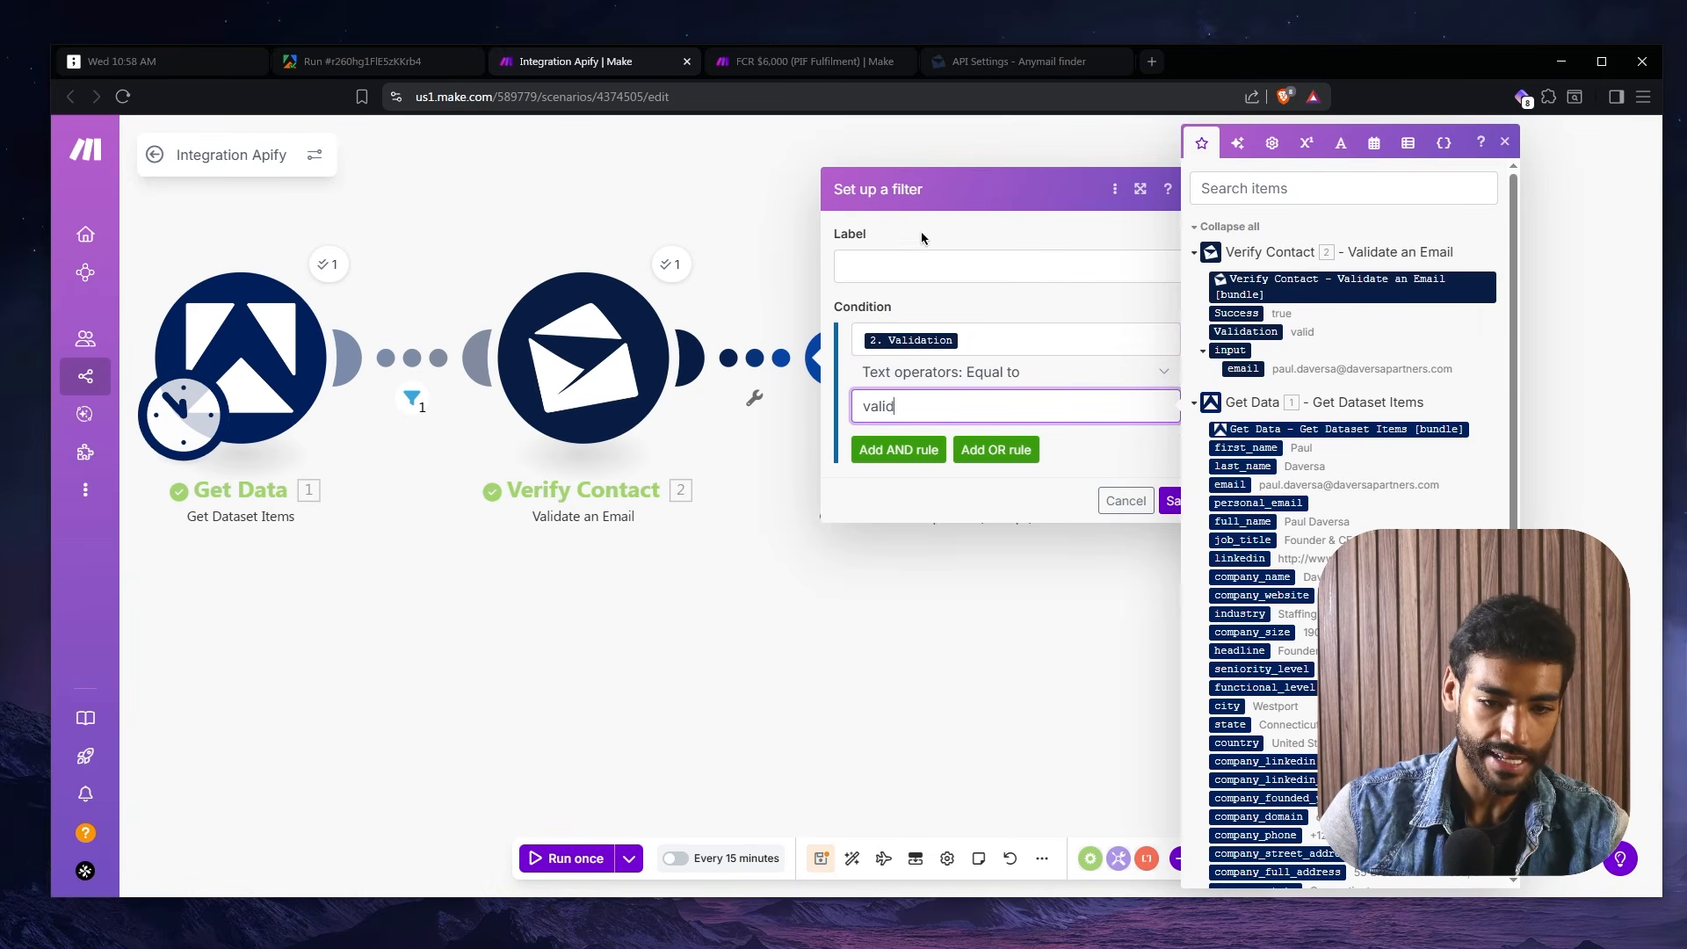
Label the filter "Is Contact Valid?" and save it
{"action": "left_click", "coordinate": [918, 279]}
{"action": "type", "text": "Is"}
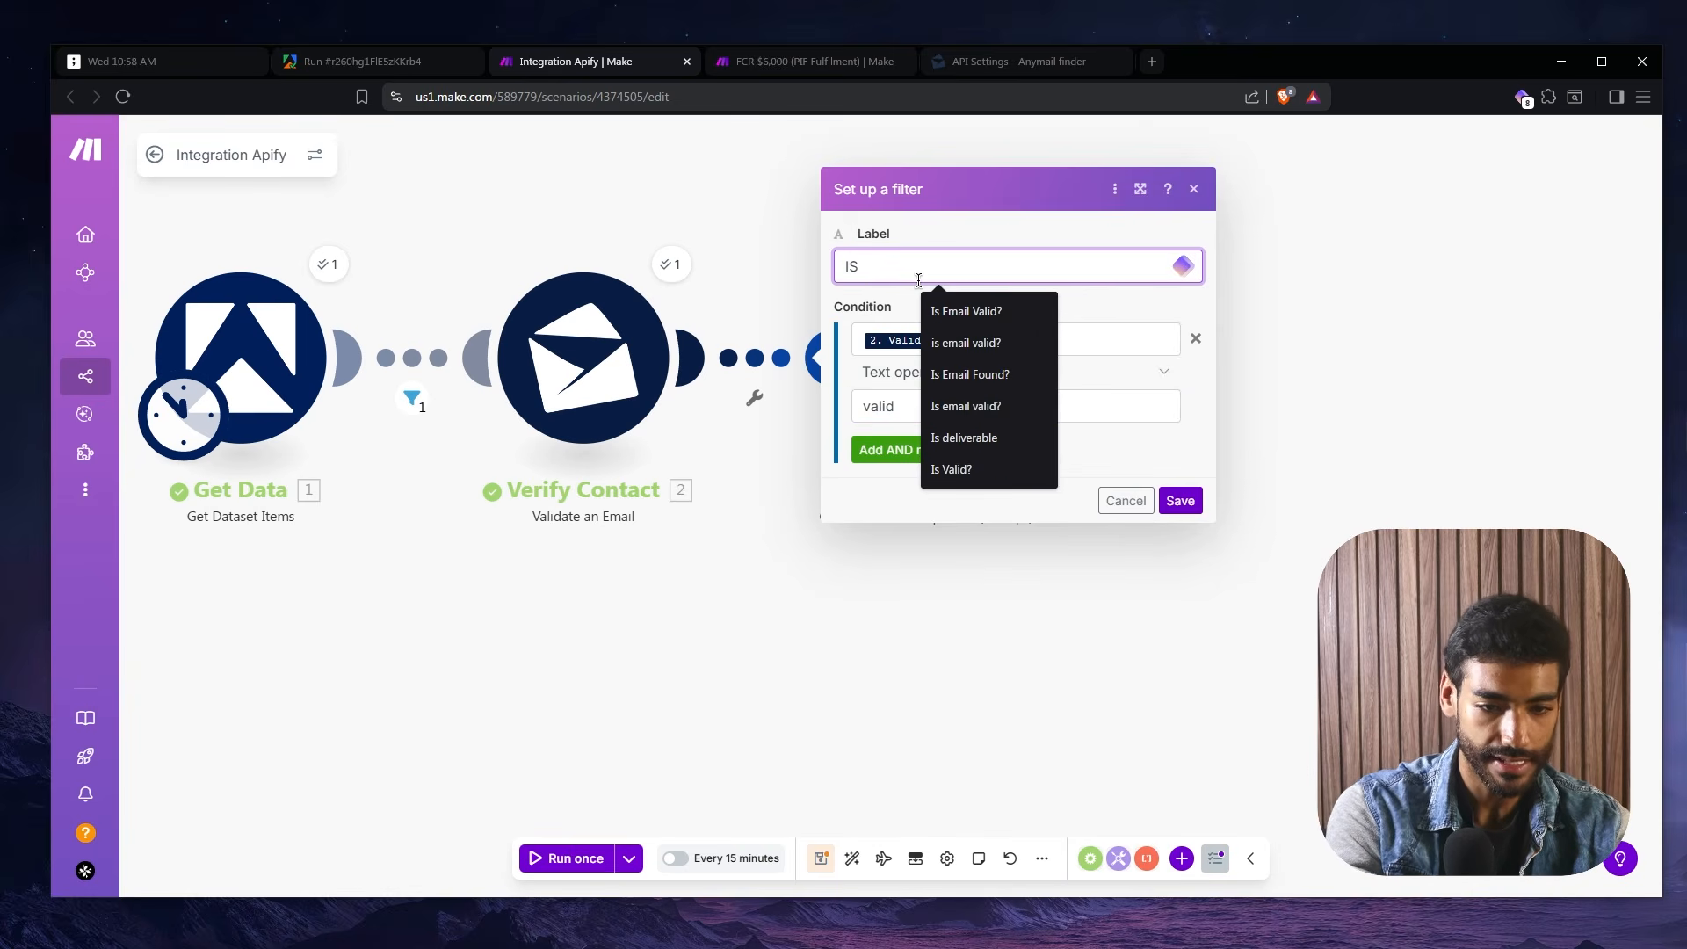
{"action": "type", "text": " Contact ValiD"}
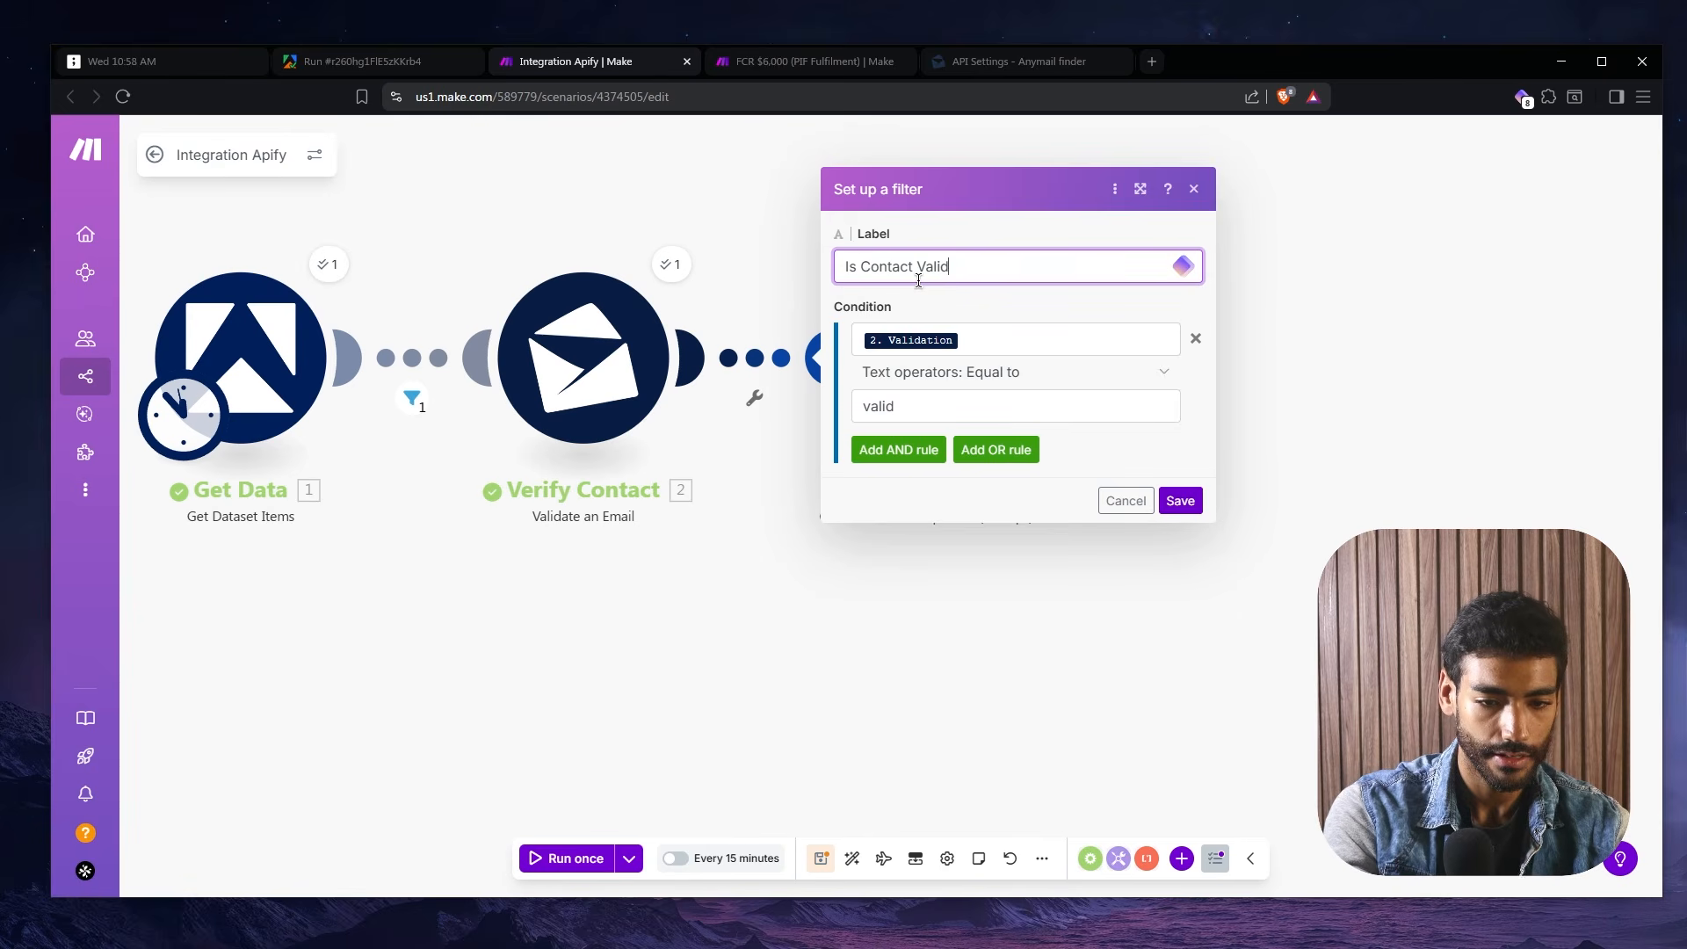
{"action": "type", "text": "?"}
{"action": "left_click", "coordinate": [1181, 500]}
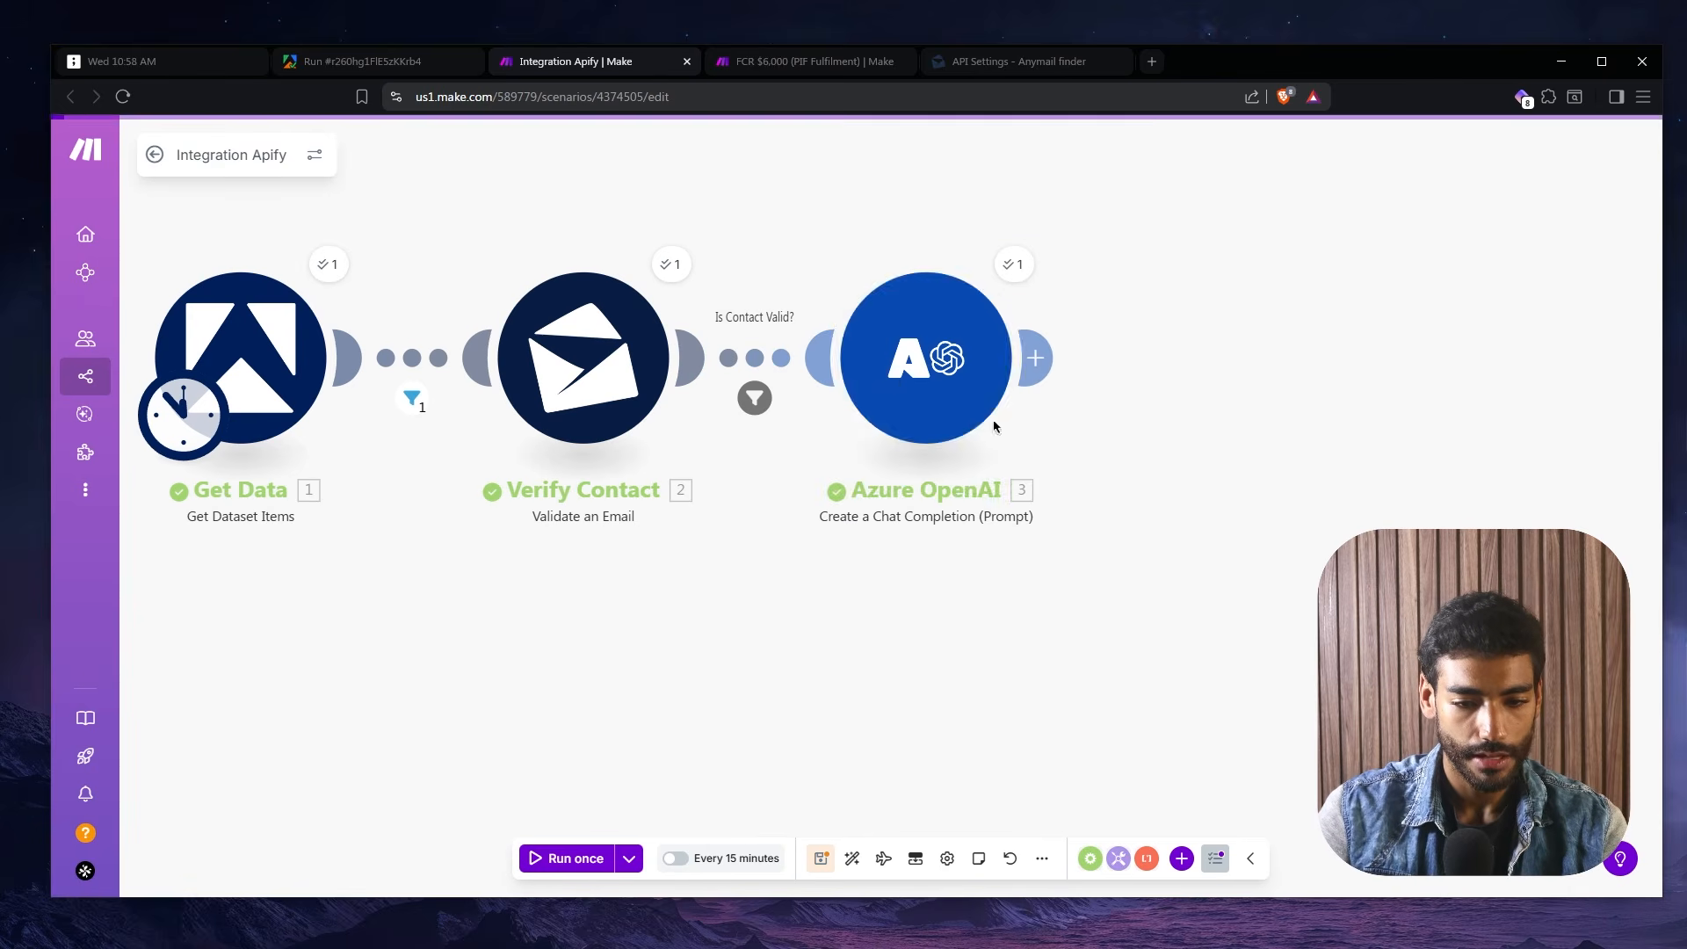
Rename the Azure OpenAI module as Clean Company Names and save the scenario
{"action": "right_click", "coordinate": [901, 385]}
{"action": "left_click", "coordinate": [939, 480]}
{"action": "type", "text": "Cle"}
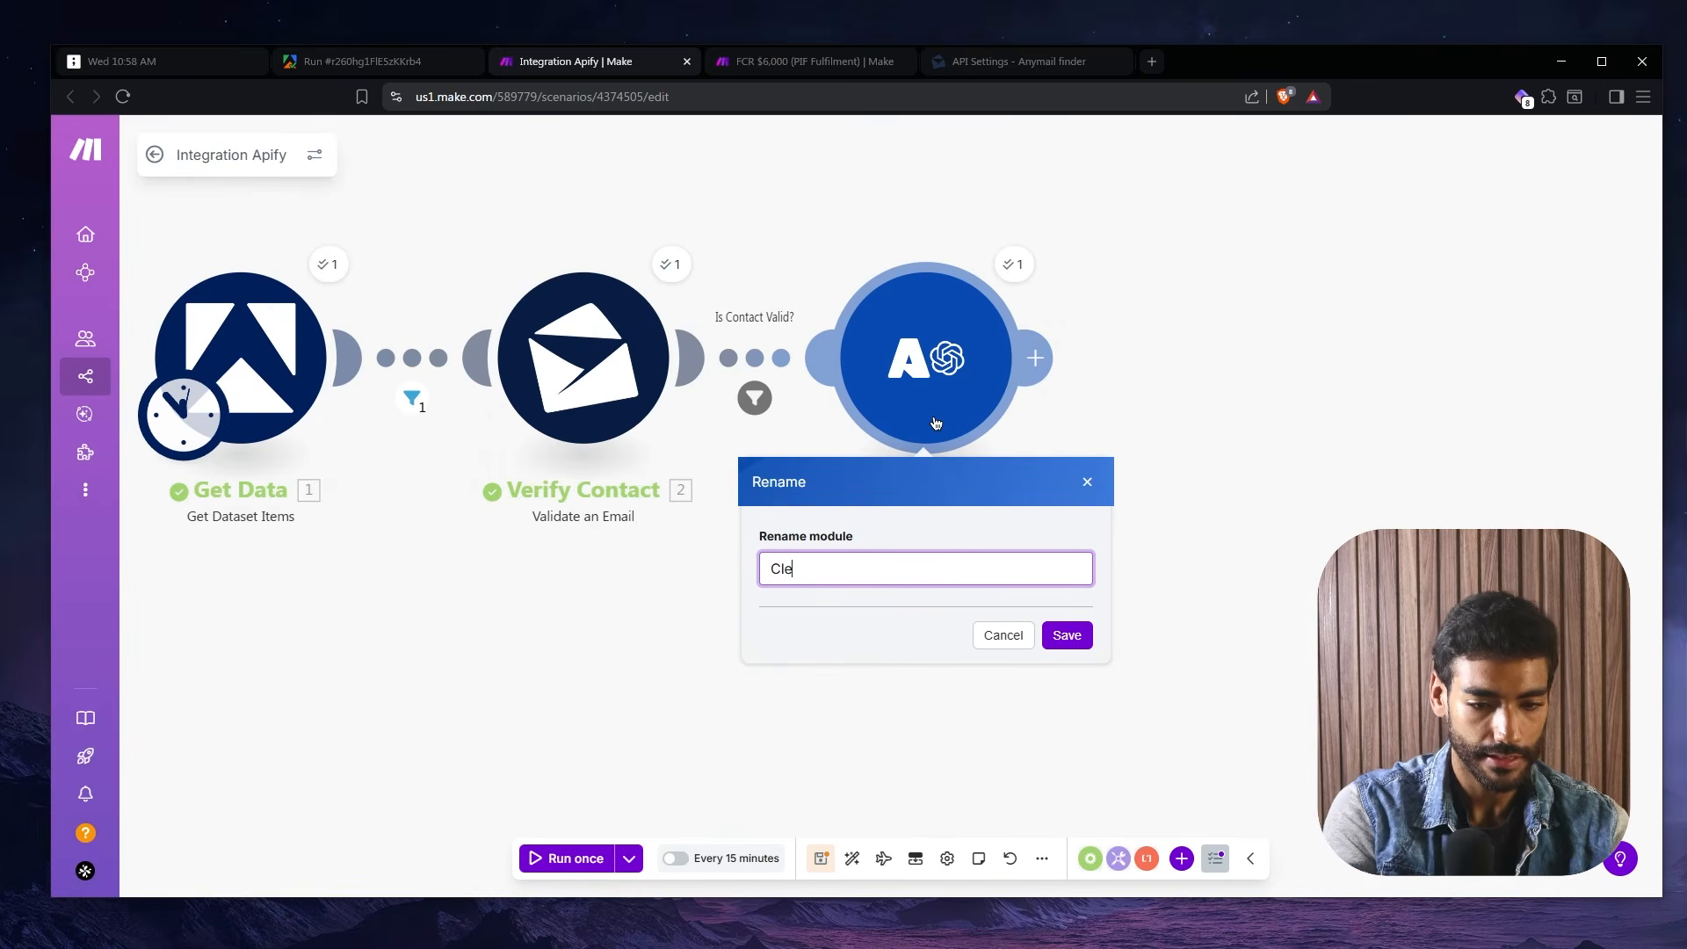
{"action": "type", "text": "an Company Names"}
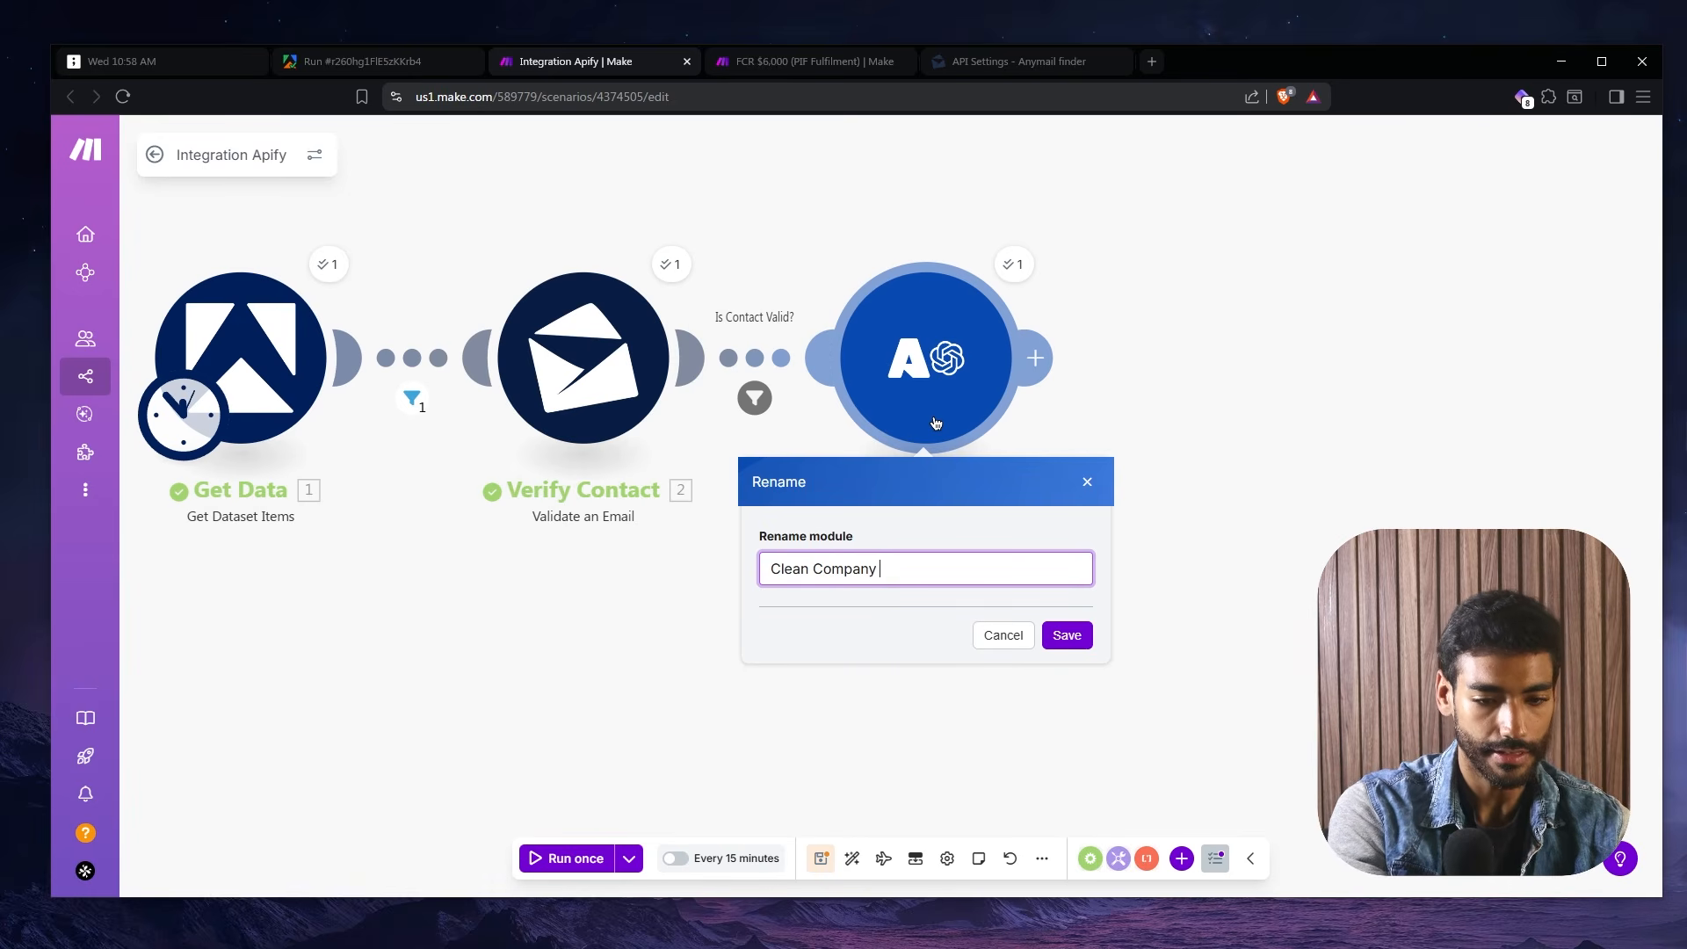
{"action": "key", "text": "Return"}
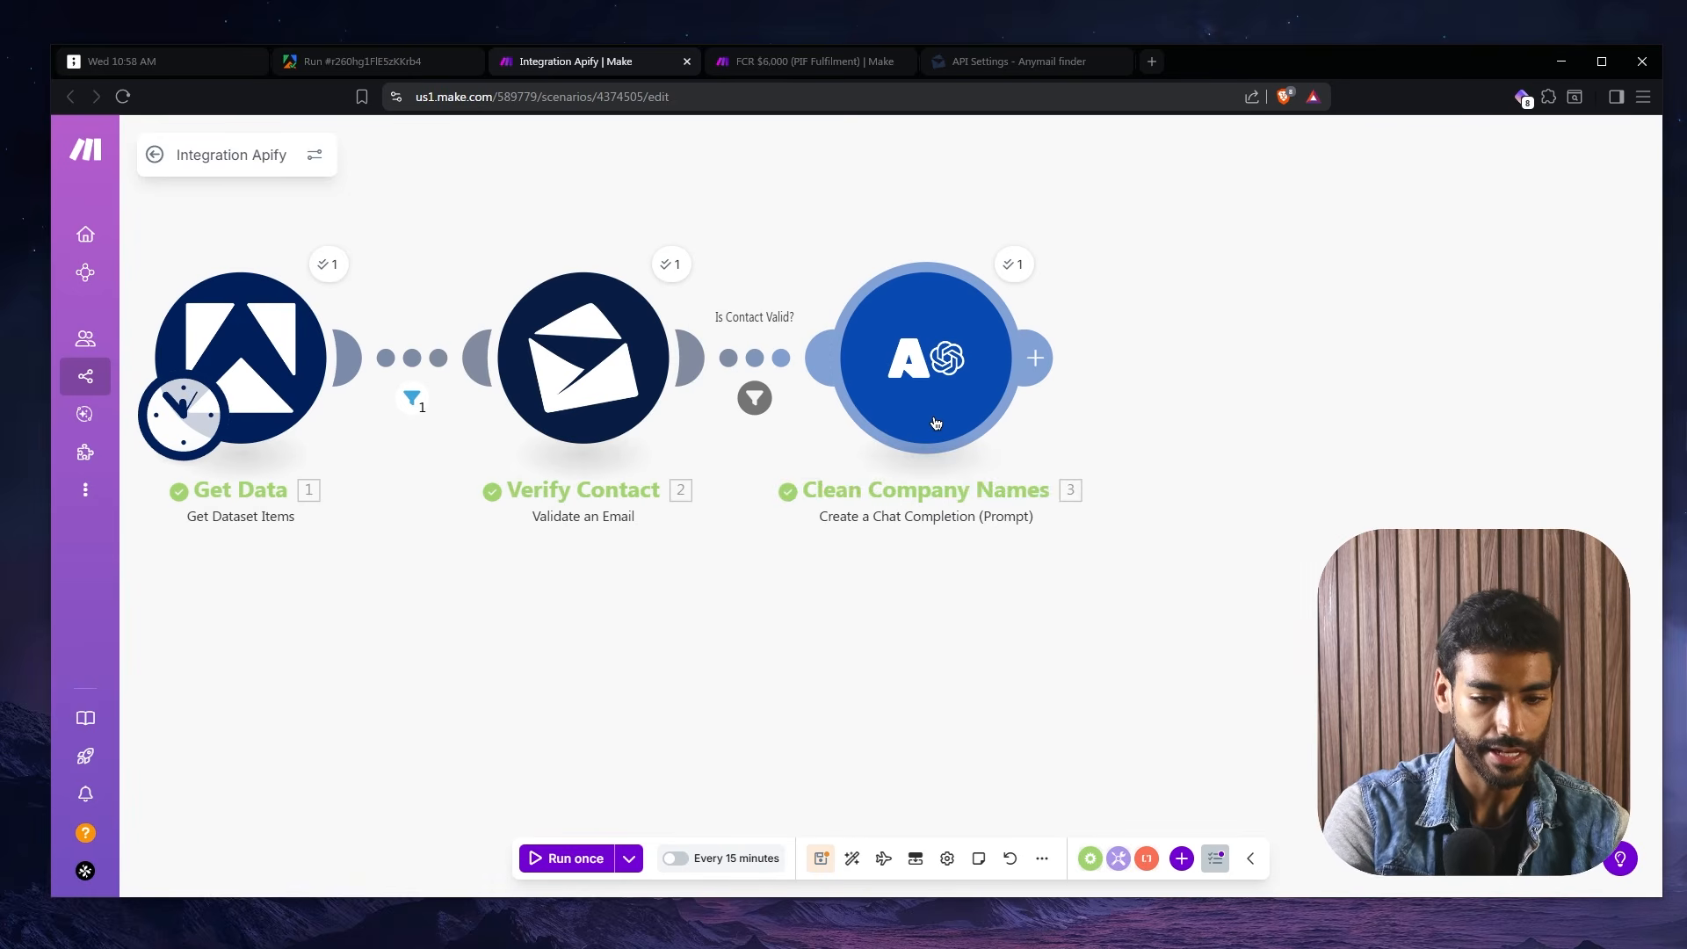
{"action": "left_click", "coordinate": [821, 859]}
Add another Azure OpenAI Create a Chat Completion (Prompt) module after Clean Company Names
{"action": "left_click_drag", "start_coordinate": [1046, 699], "coordinate": [972, 709]}
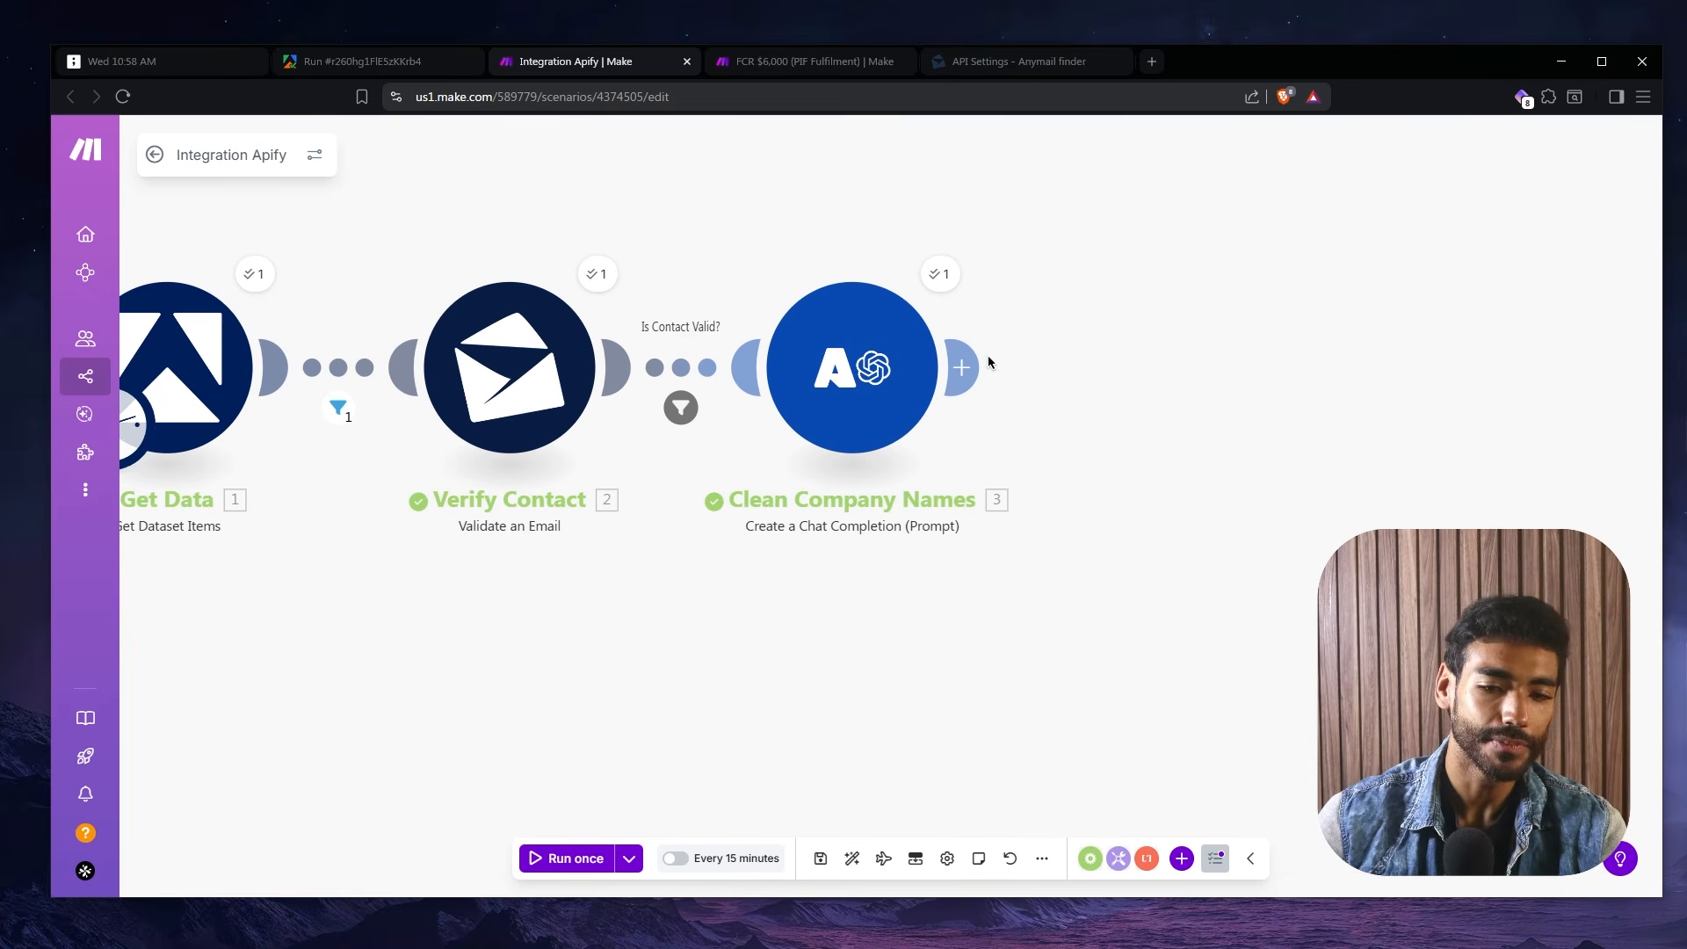
{"action": "left_click_drag", "start_coordinate": [1061, 489], "coordinate": [1110, 511]}
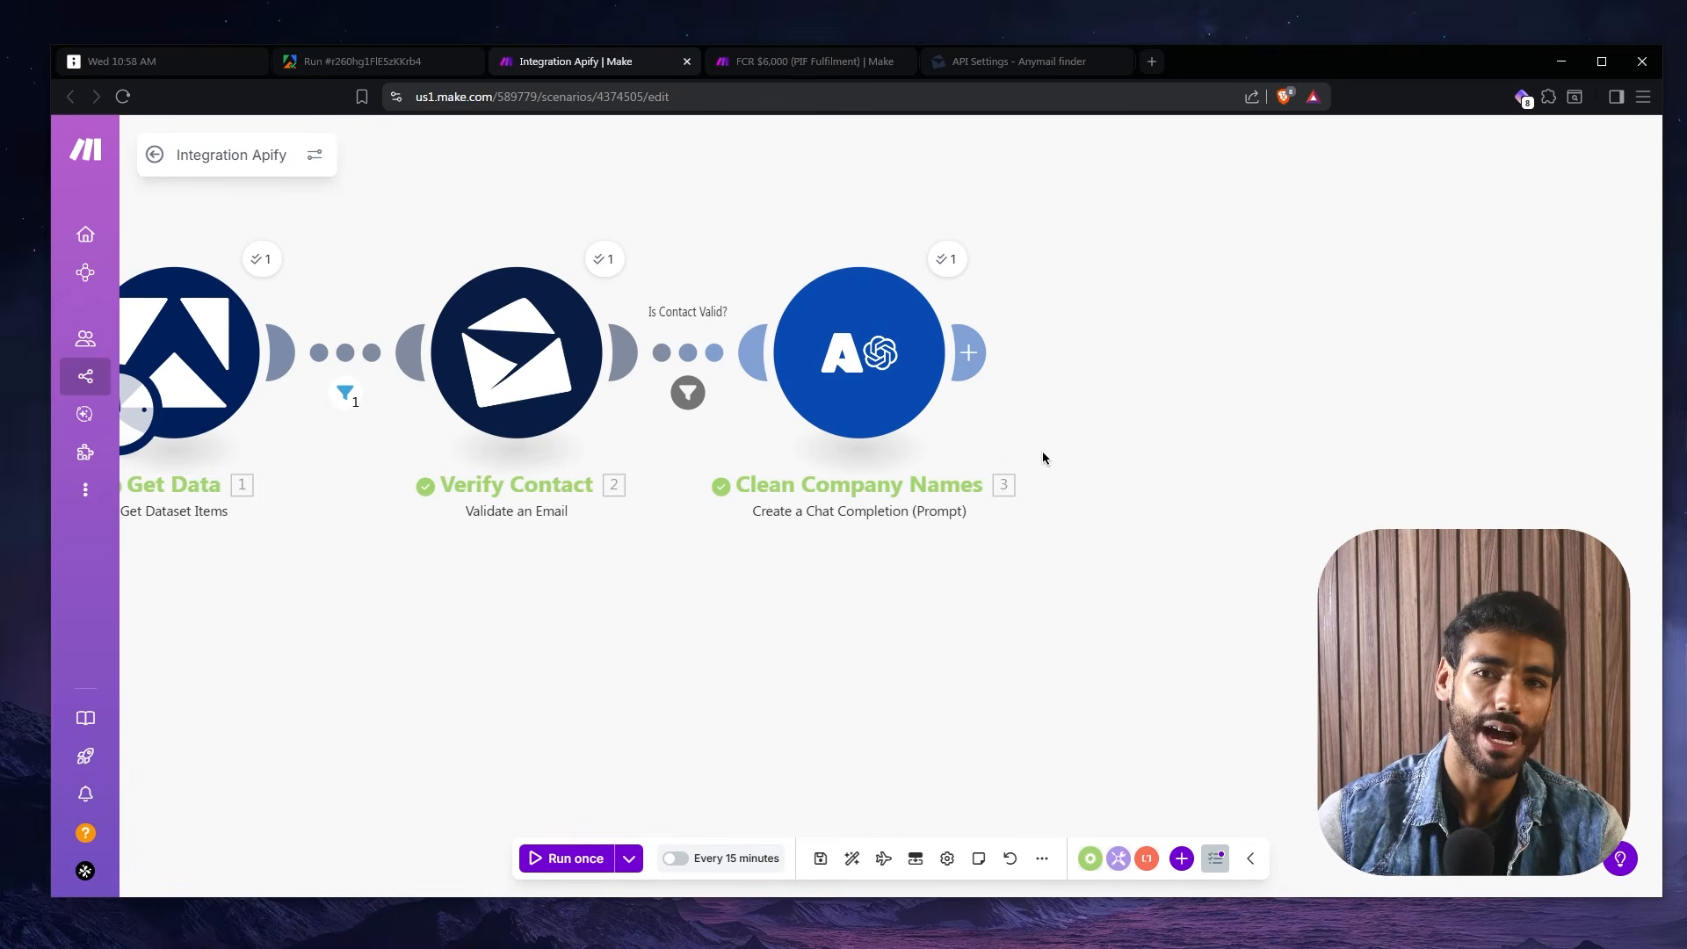
{"action": "left_click_drag", "start_coordinate": [1080, 482], "coordinate": [1116, 516]}
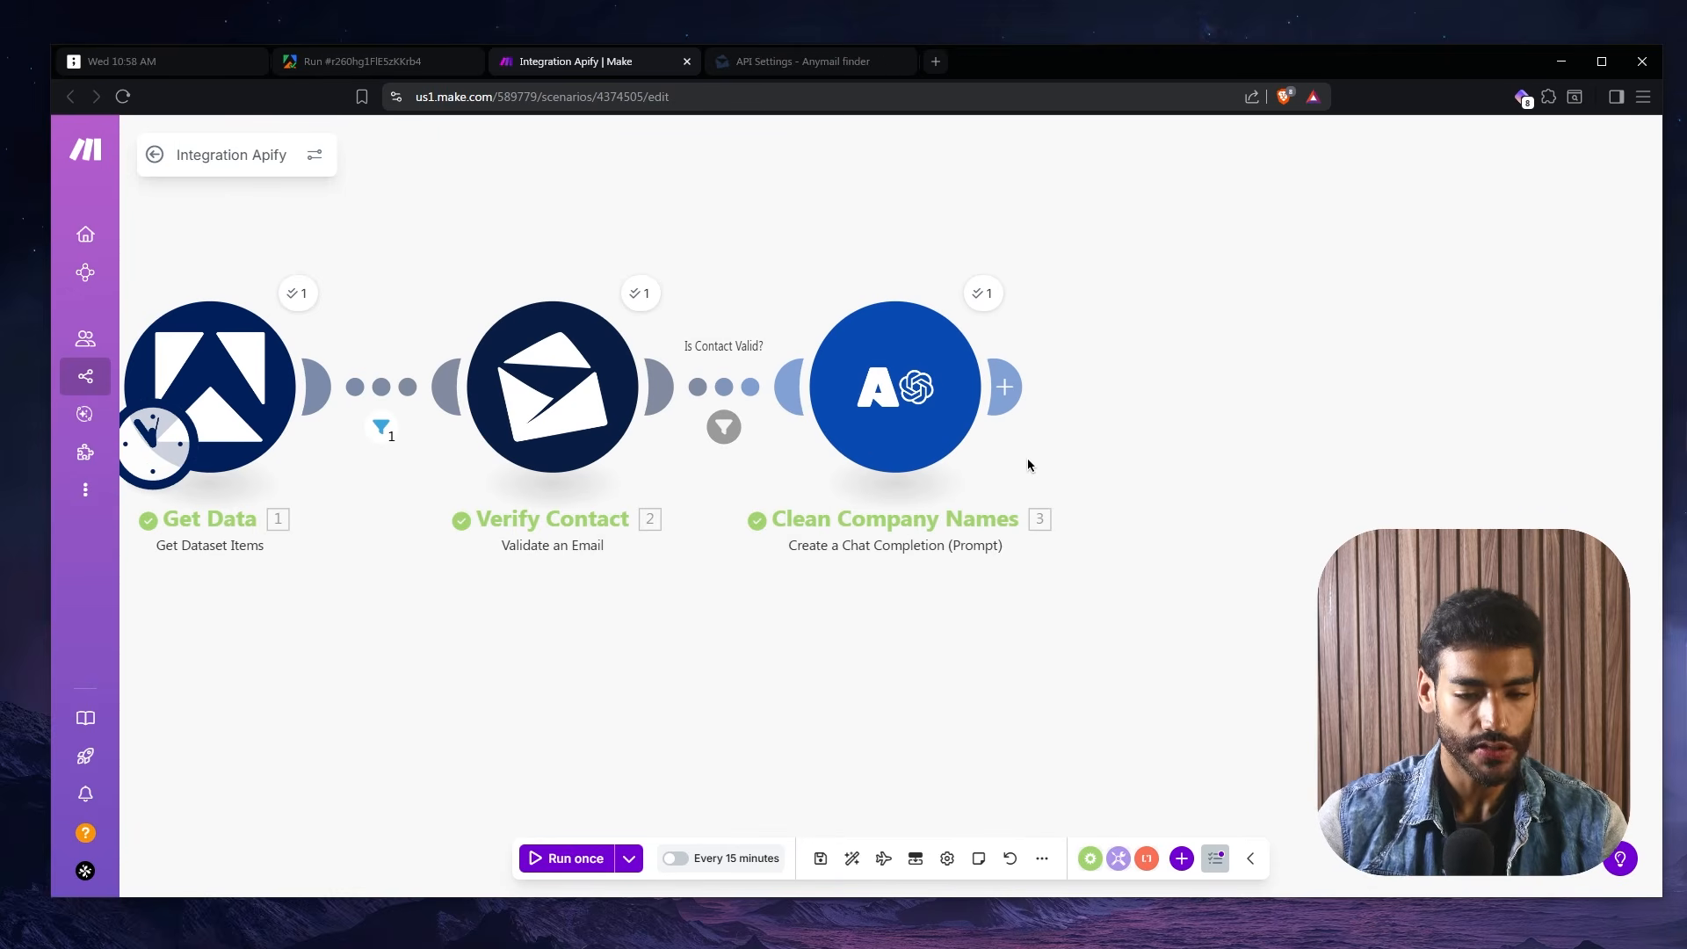
{"action": "left_click", "coordinate": [1005, 388]}
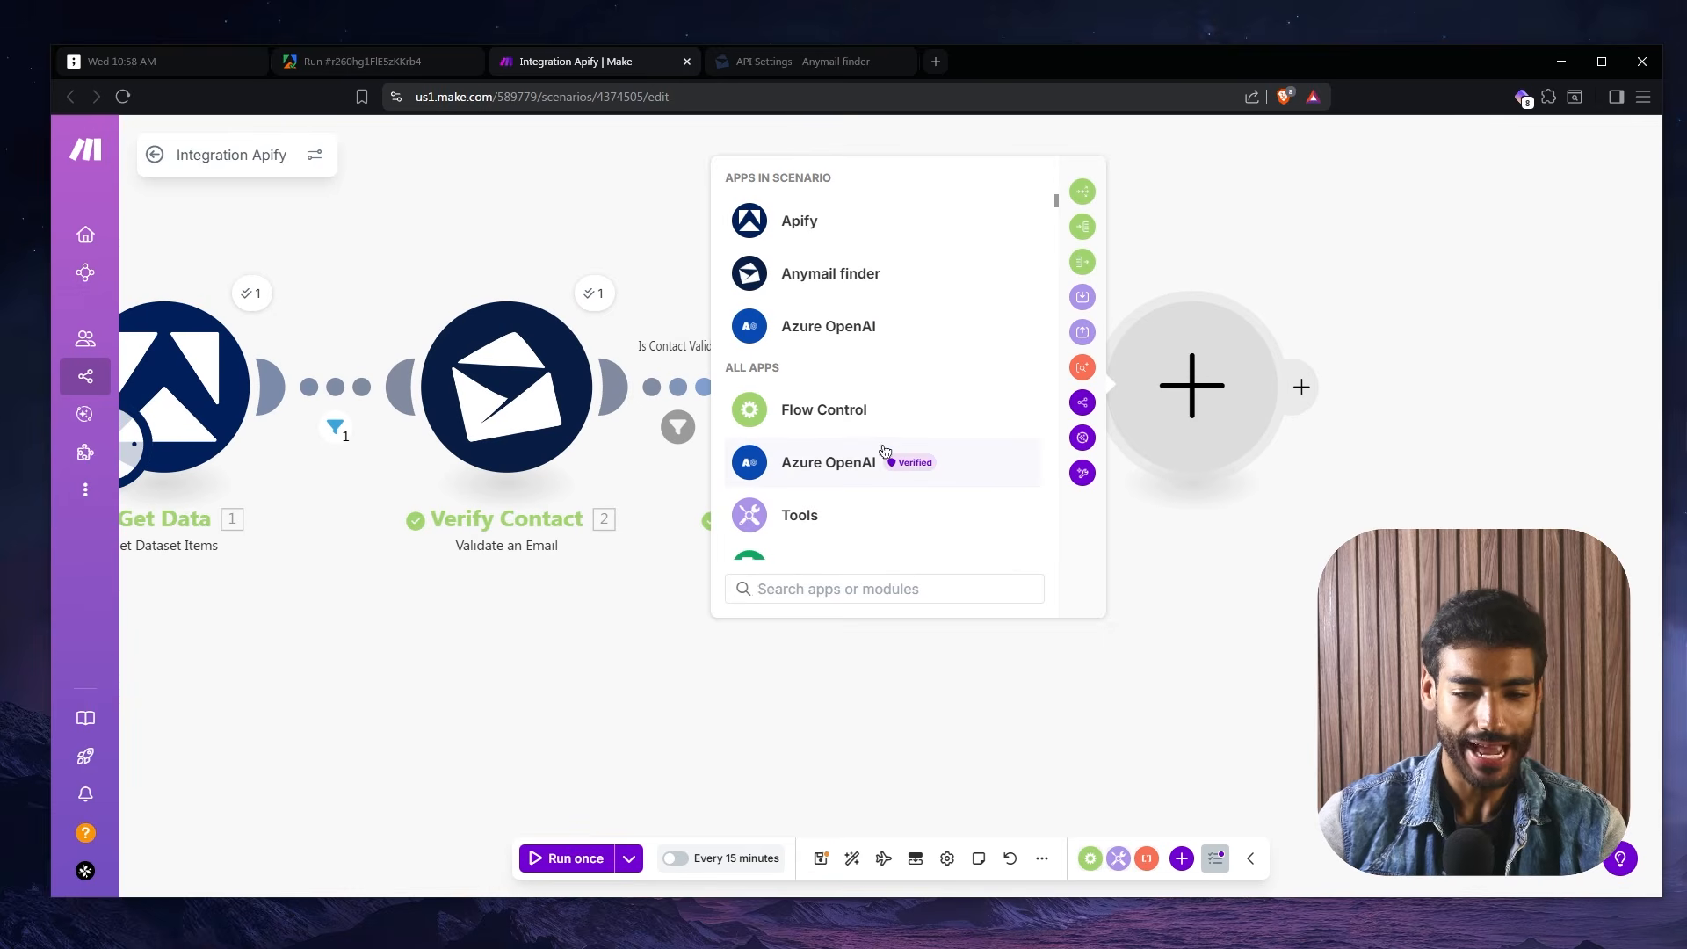
{"action": "left_click", "coordinate": [923, 460]}
{"action": "left_click", "coordinate": [866, 361]}
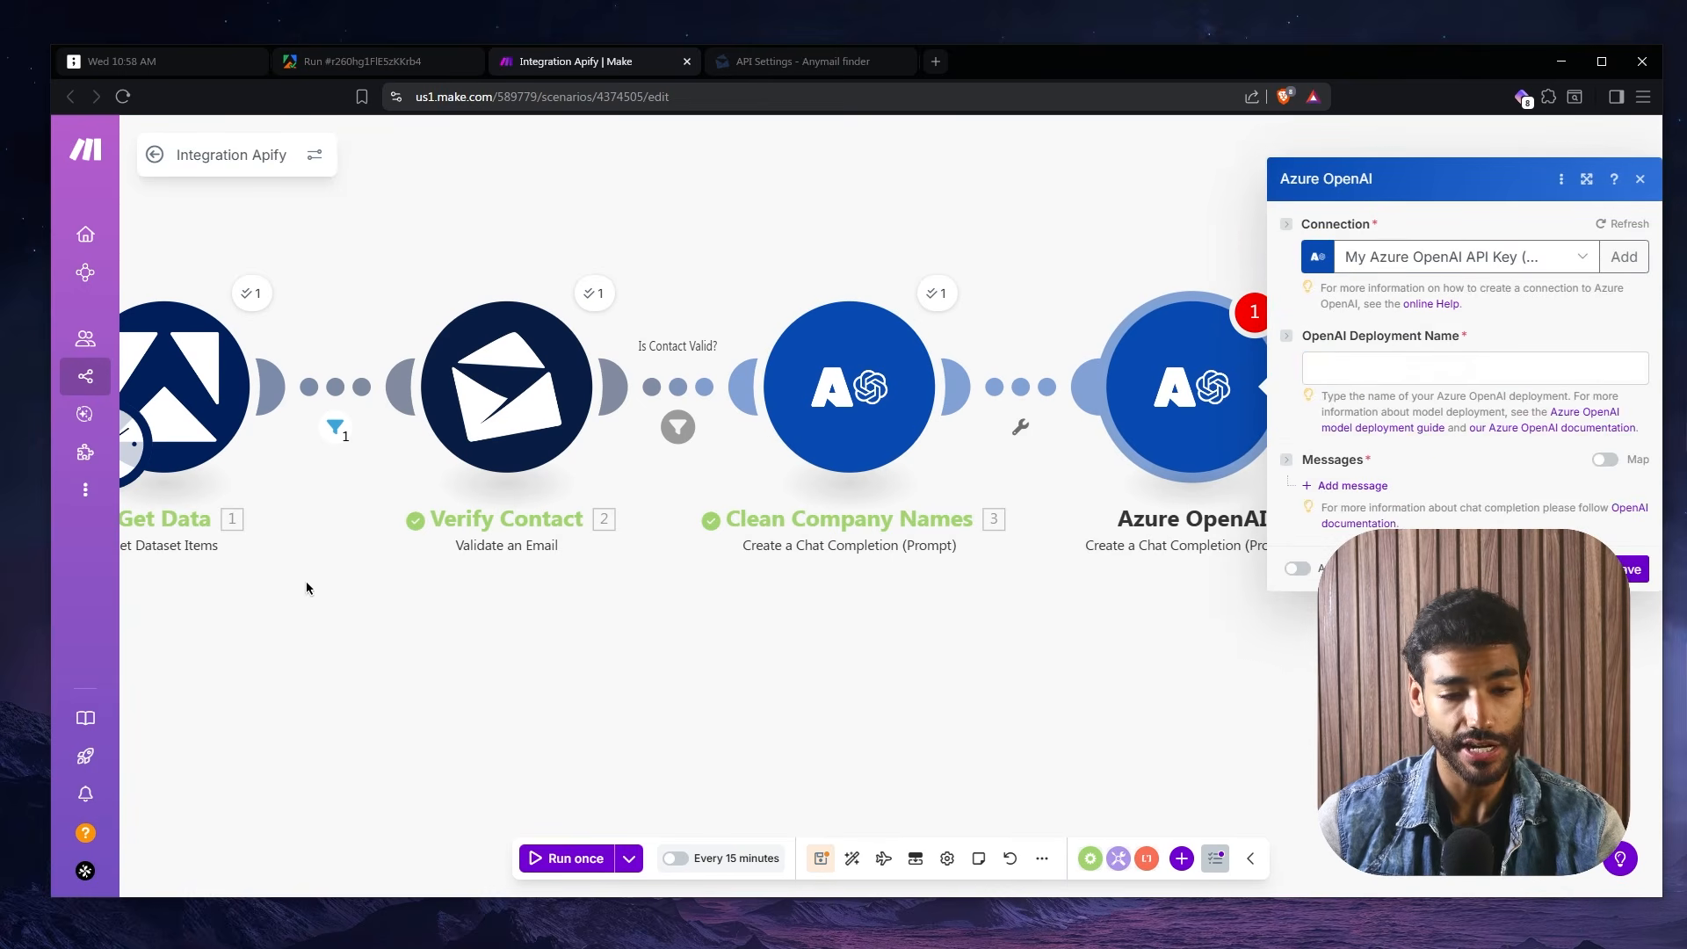
Set the new module's deployment name to gpt-4o and add a message with the User role and Text content
{"action": "left_click", "coordinate": [1406, 360]}
{"action": "type", "text": "gpt-4o"}
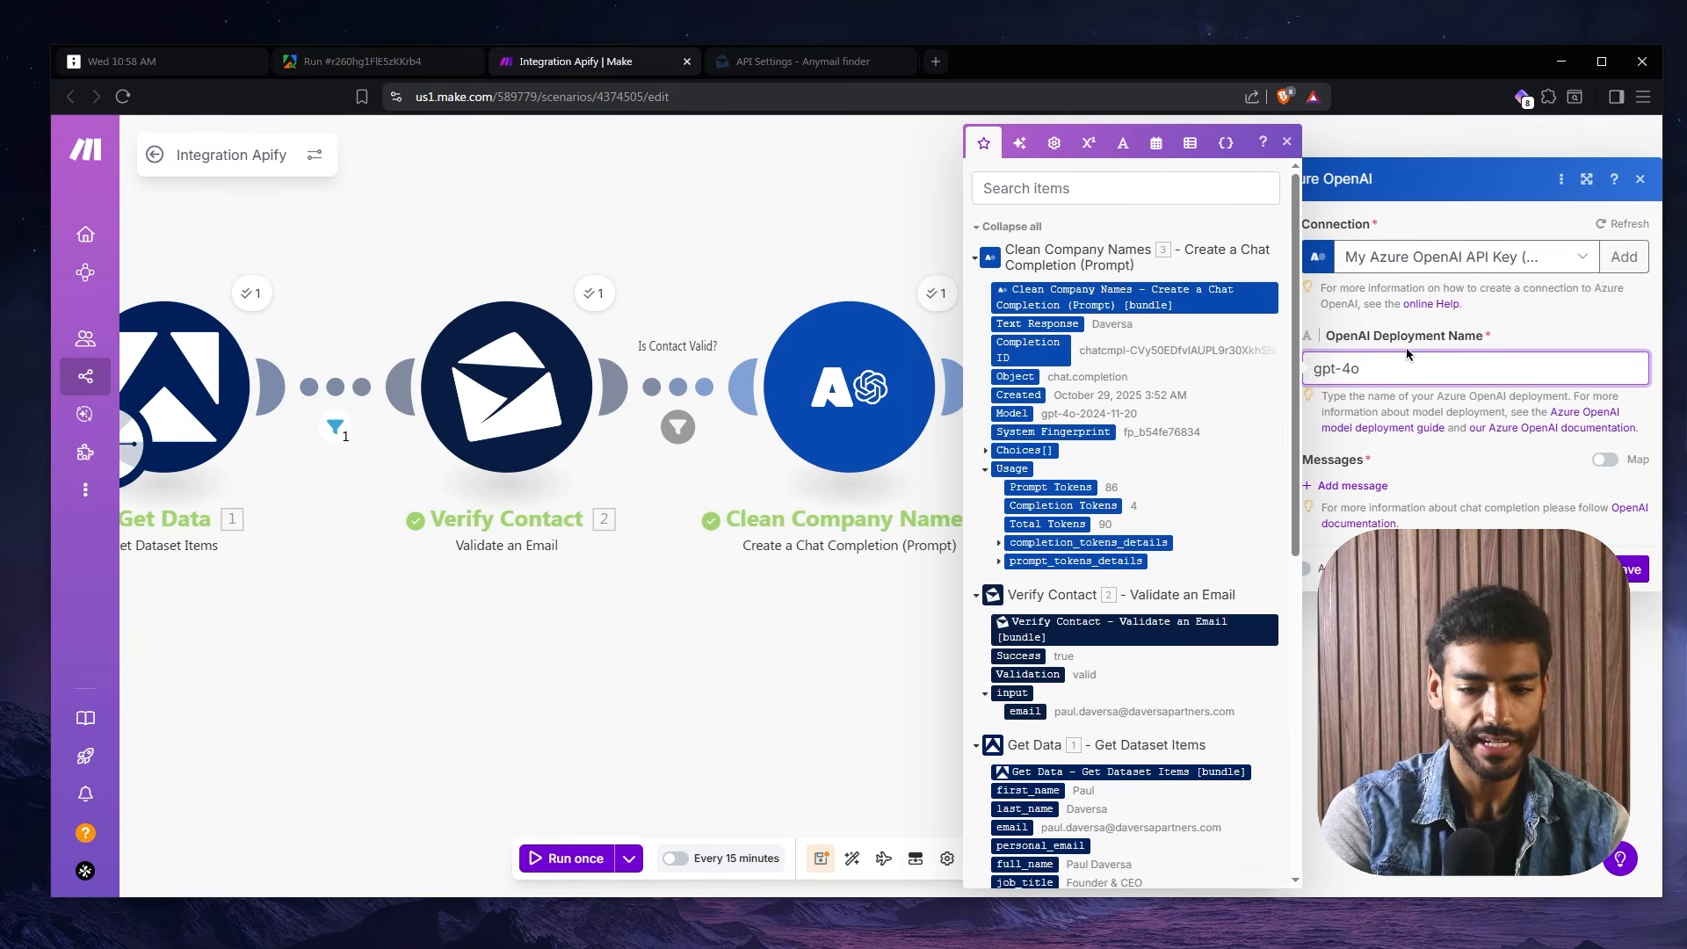
{"action": "left_click", "coordinate": [20, 478]}
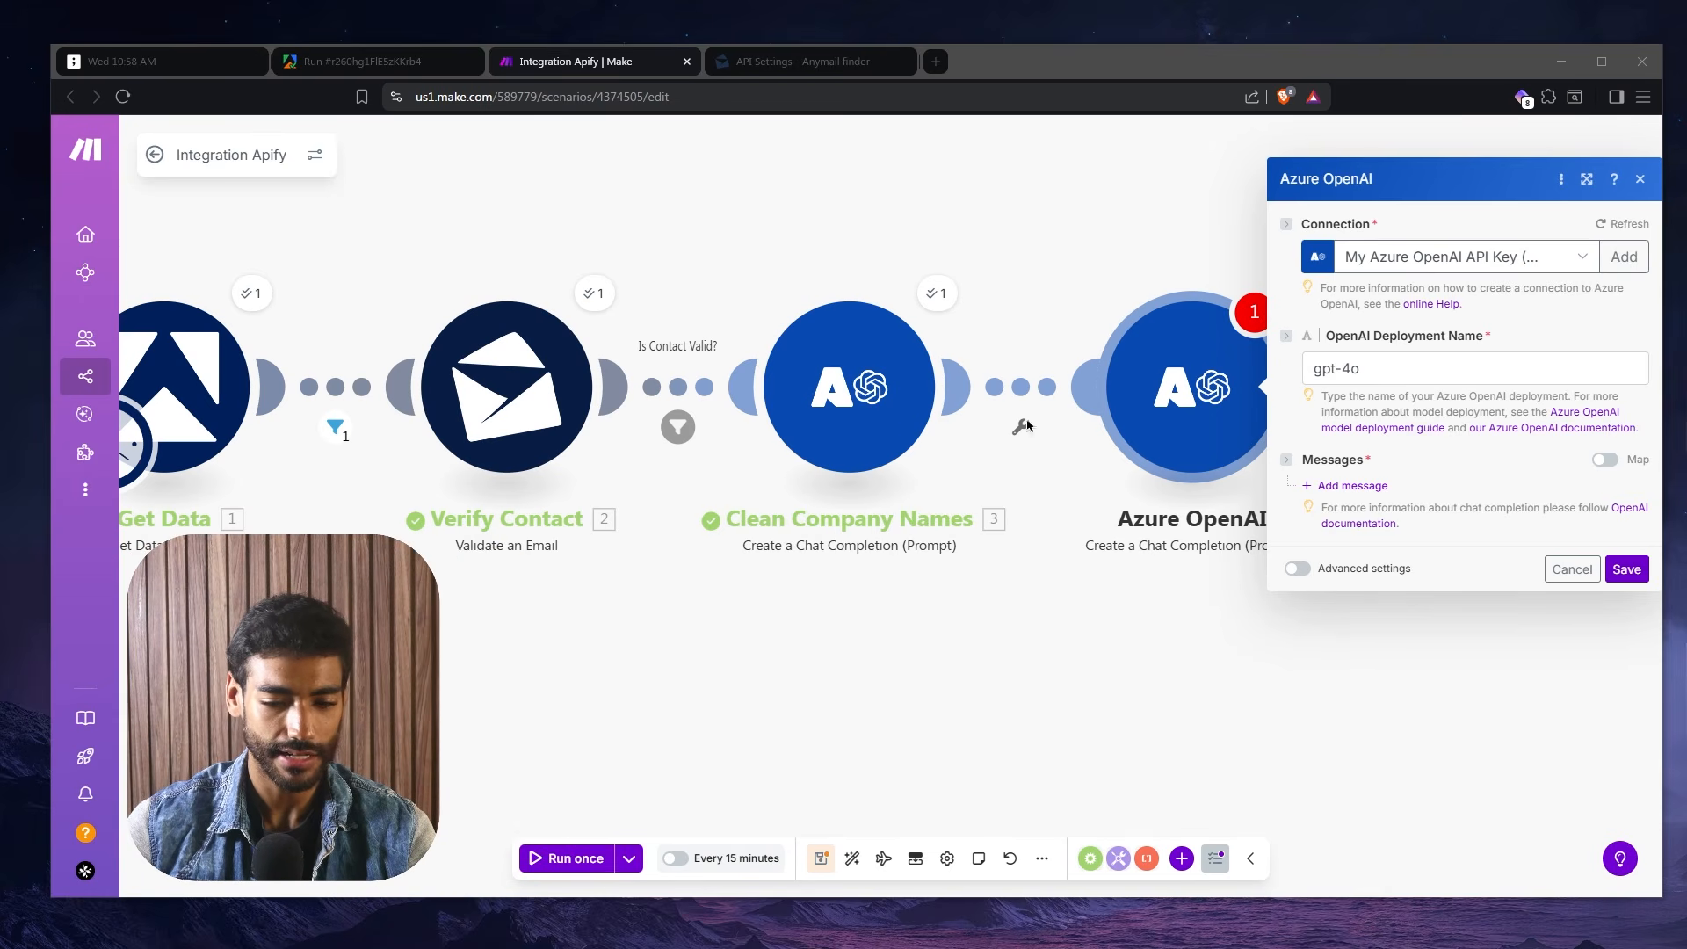
{"action": "left_click", "coordinate": [1546, 367]}
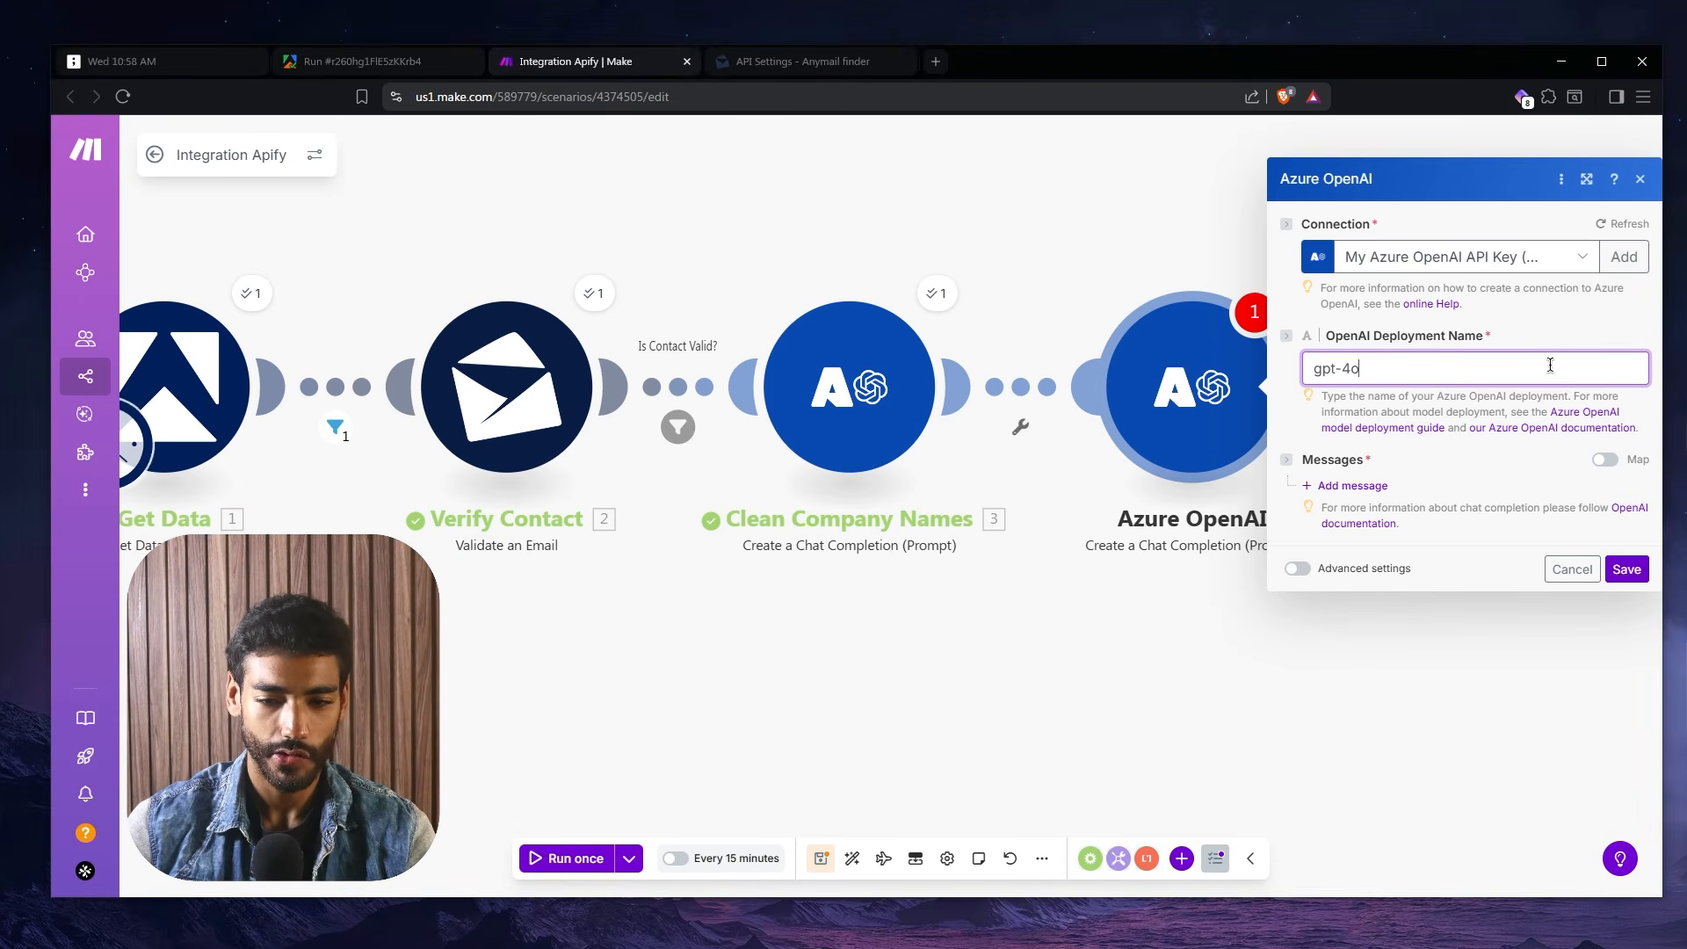
{"action": "left_click", "coordinate": [1368, 486]}
{"action": "left_click", "coordinate": [1426, 514]}
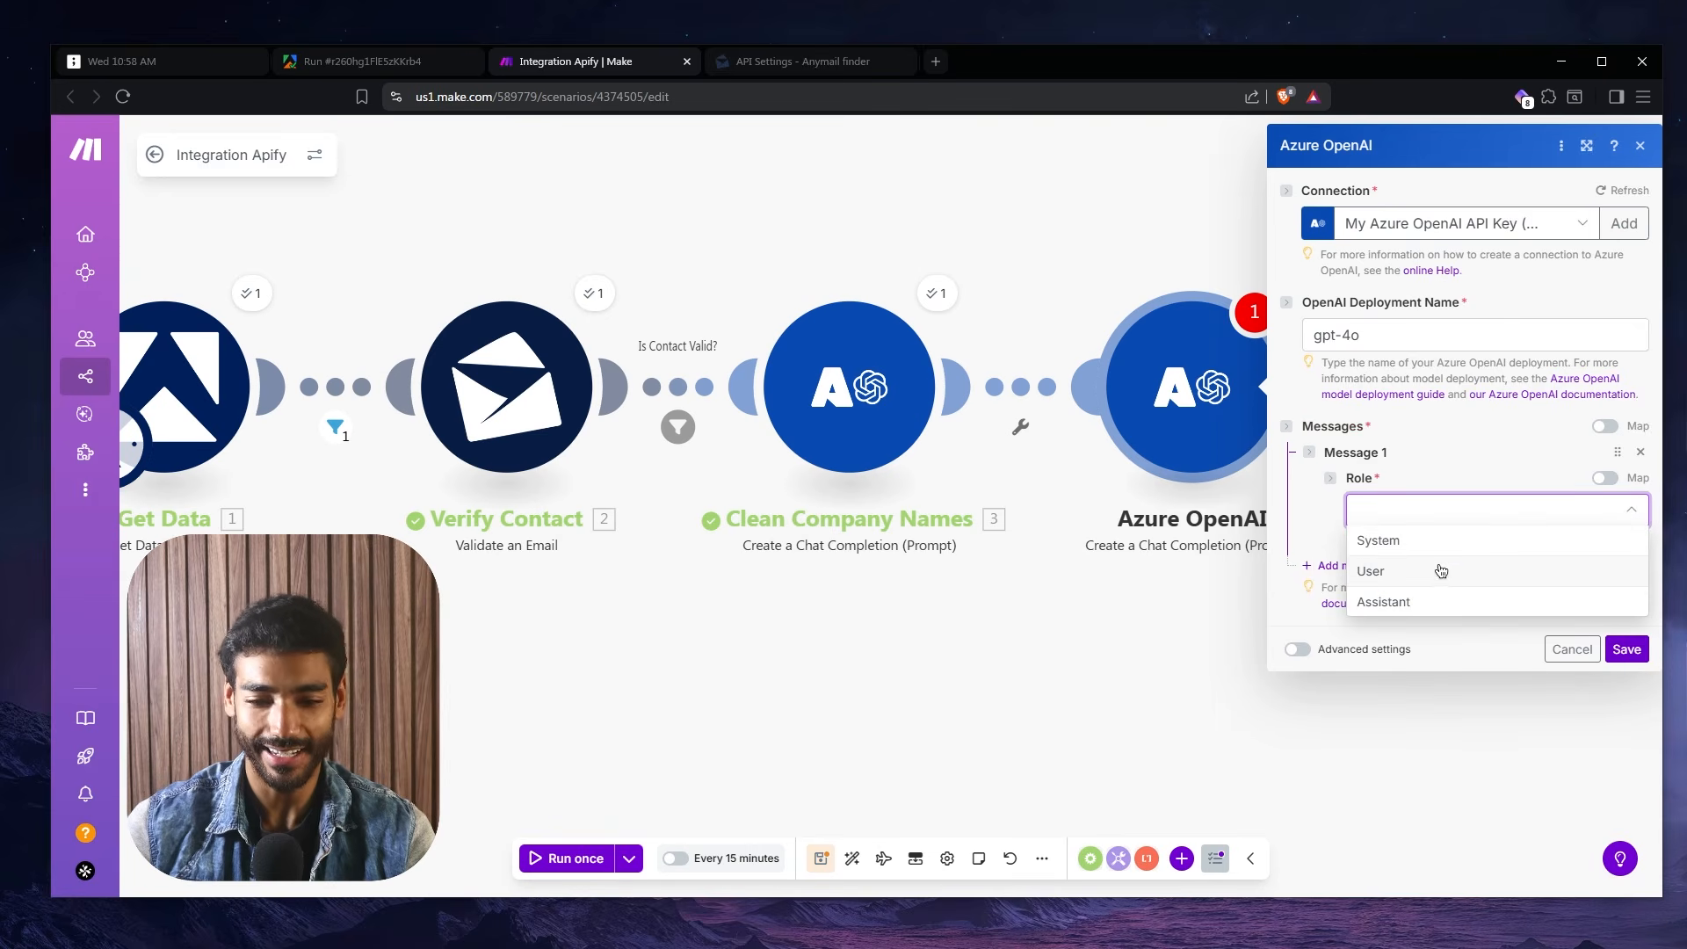
{"action": "left_click", "coordinate": [1436, 569]}
{"action": "left_click", "coordinate": [1424, 582]}
Paste the "Strict Format, No Jargon, No Fluff, Clean Company Name" prompt into the new module's message text
{"action": "left_click", "coordinate": [1450, 745]}
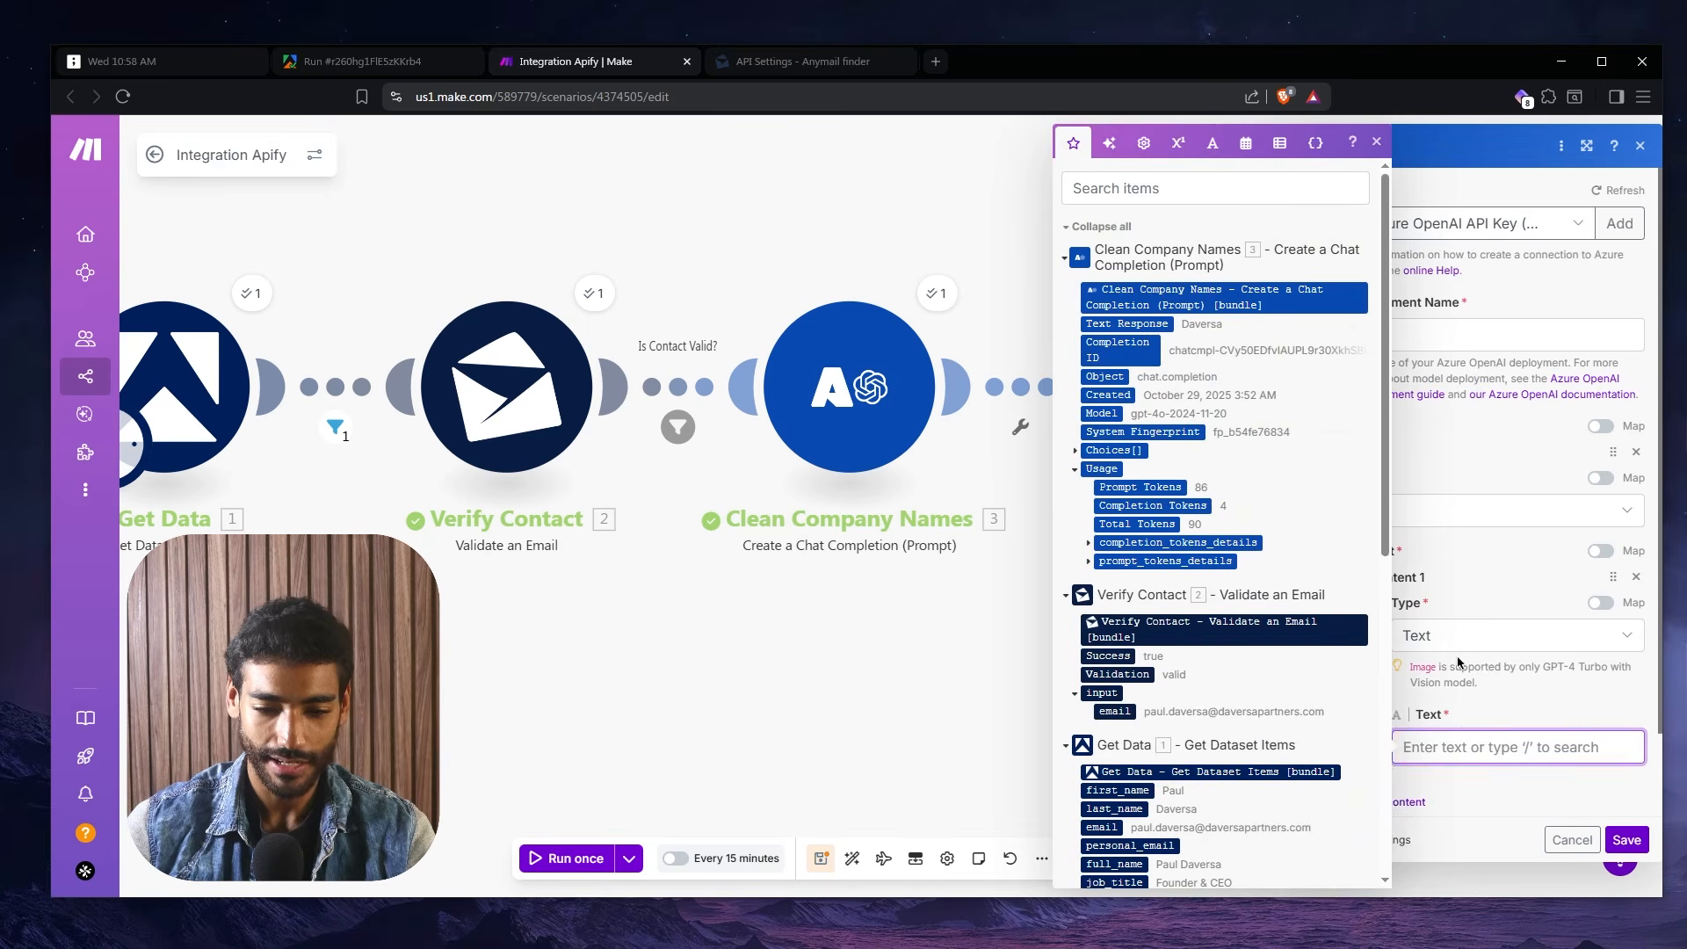
{"action": "key", "text": "ctrl+v"}
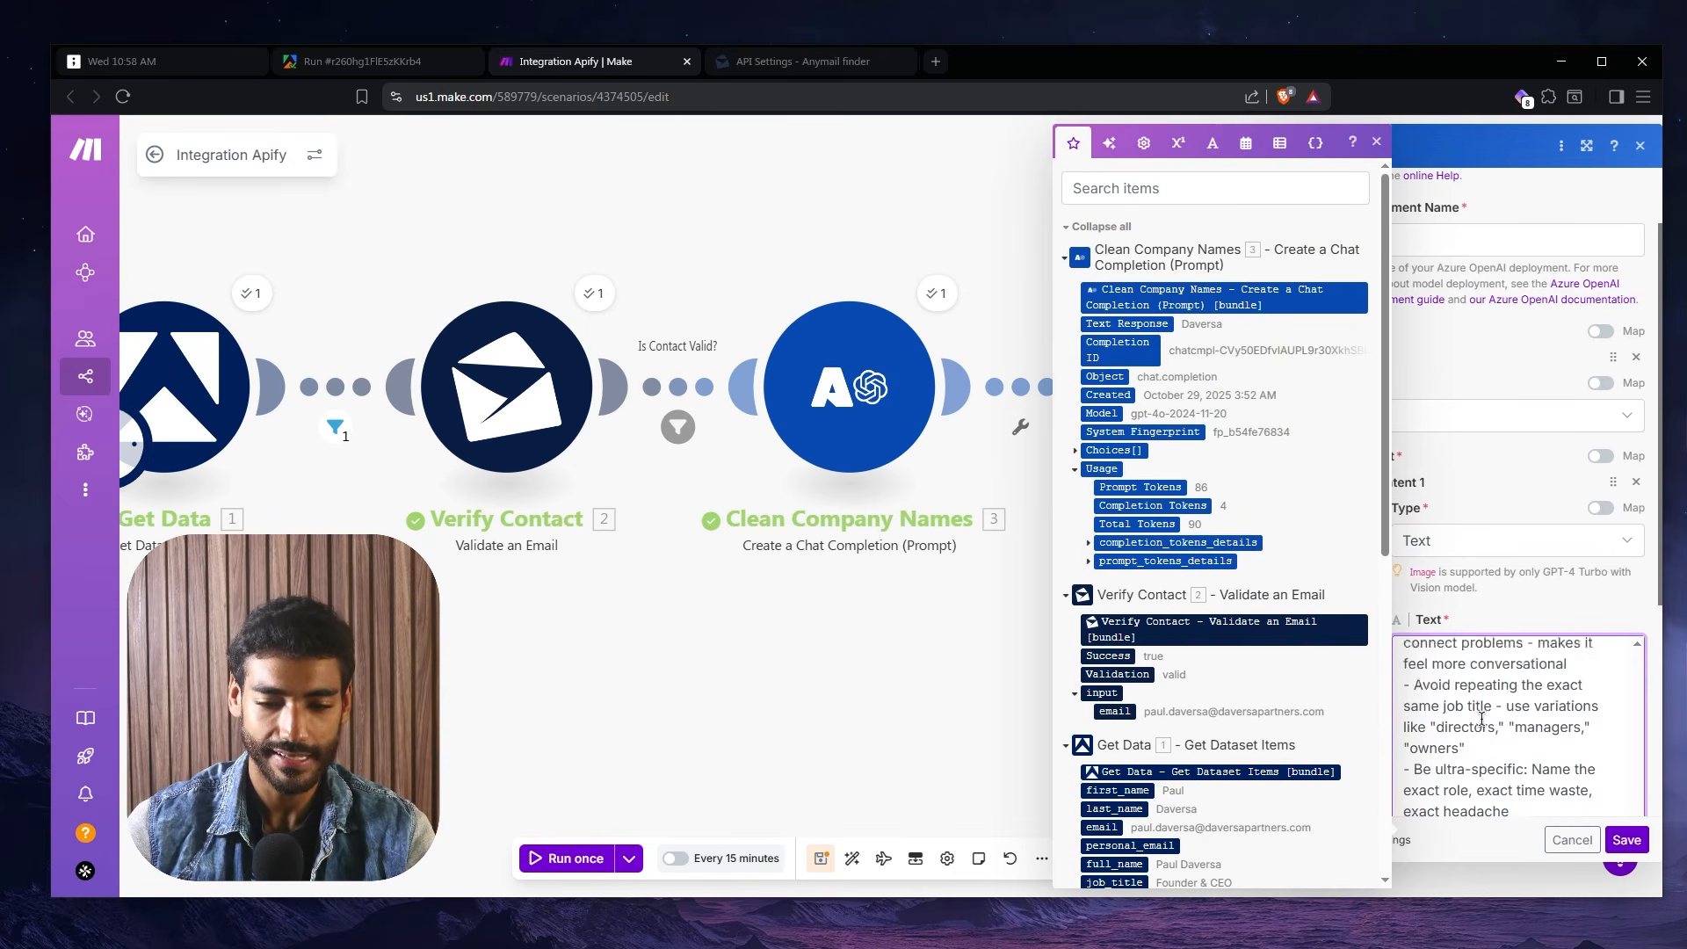
{"action": "scroll", "coordinate": [1482, 644], "scroll_direction": "up", "scroll_amount": 5}
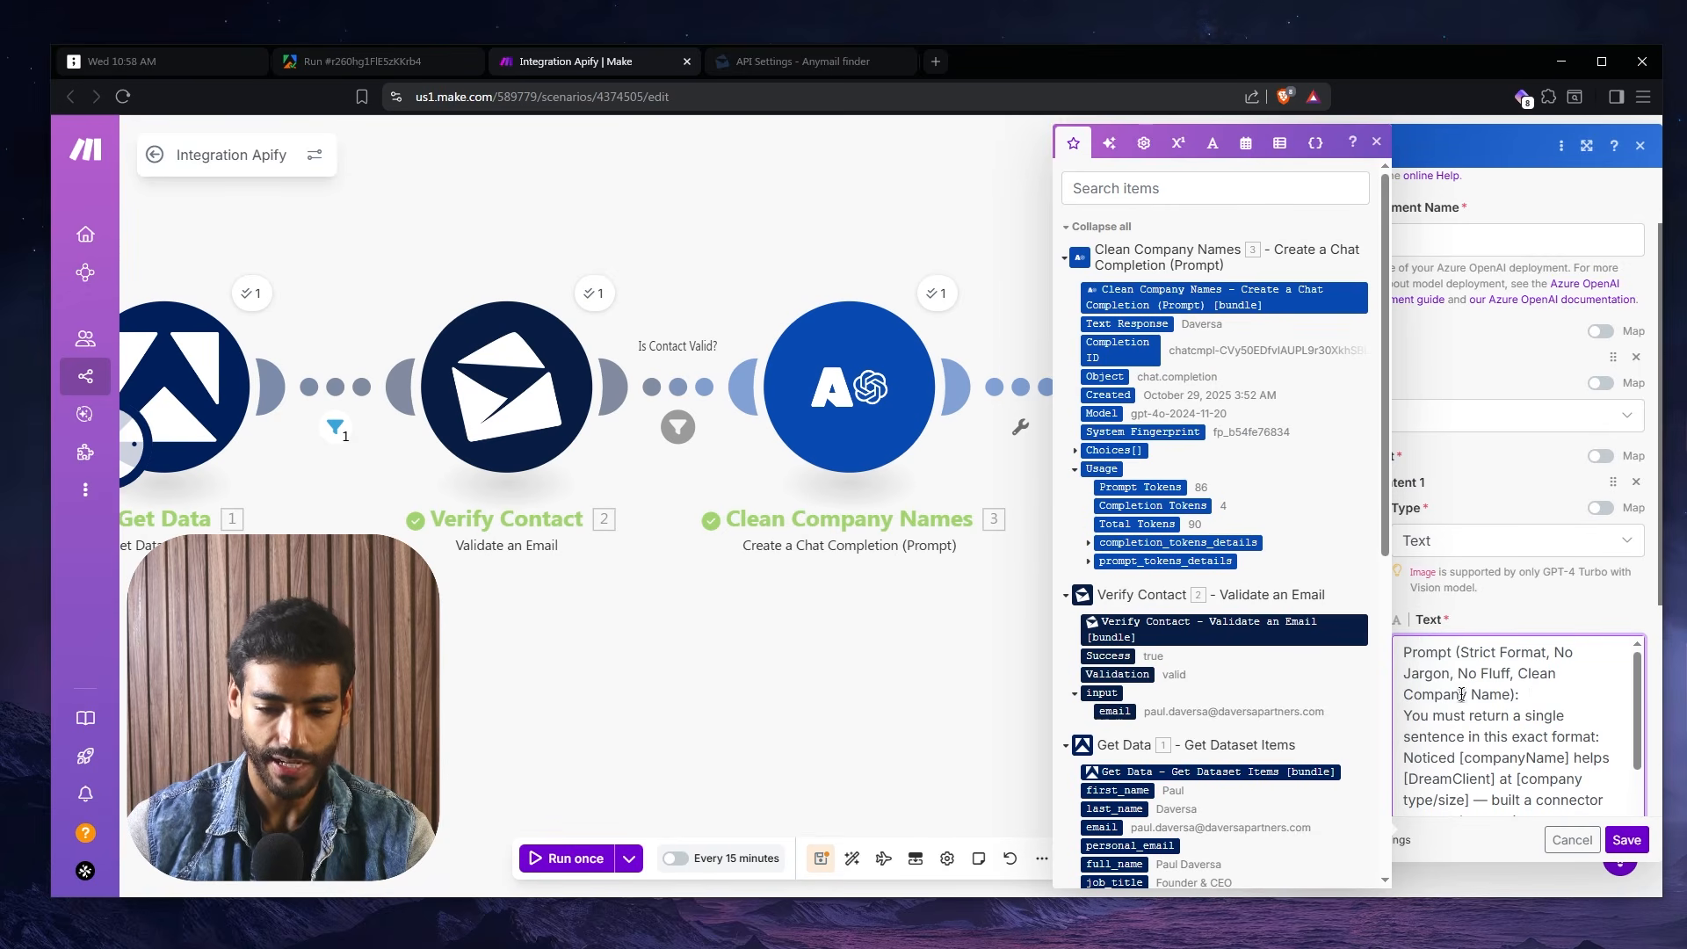
Switch to the tldraw board and examine the prompt's sentence format, rules, examples and input variables
{"action": "left_click", "coordinate": [204, 70]}
{"action": "scroll", "coordinate": [879, 519], "scroll_direction": "down", "scroll_amount": 10}
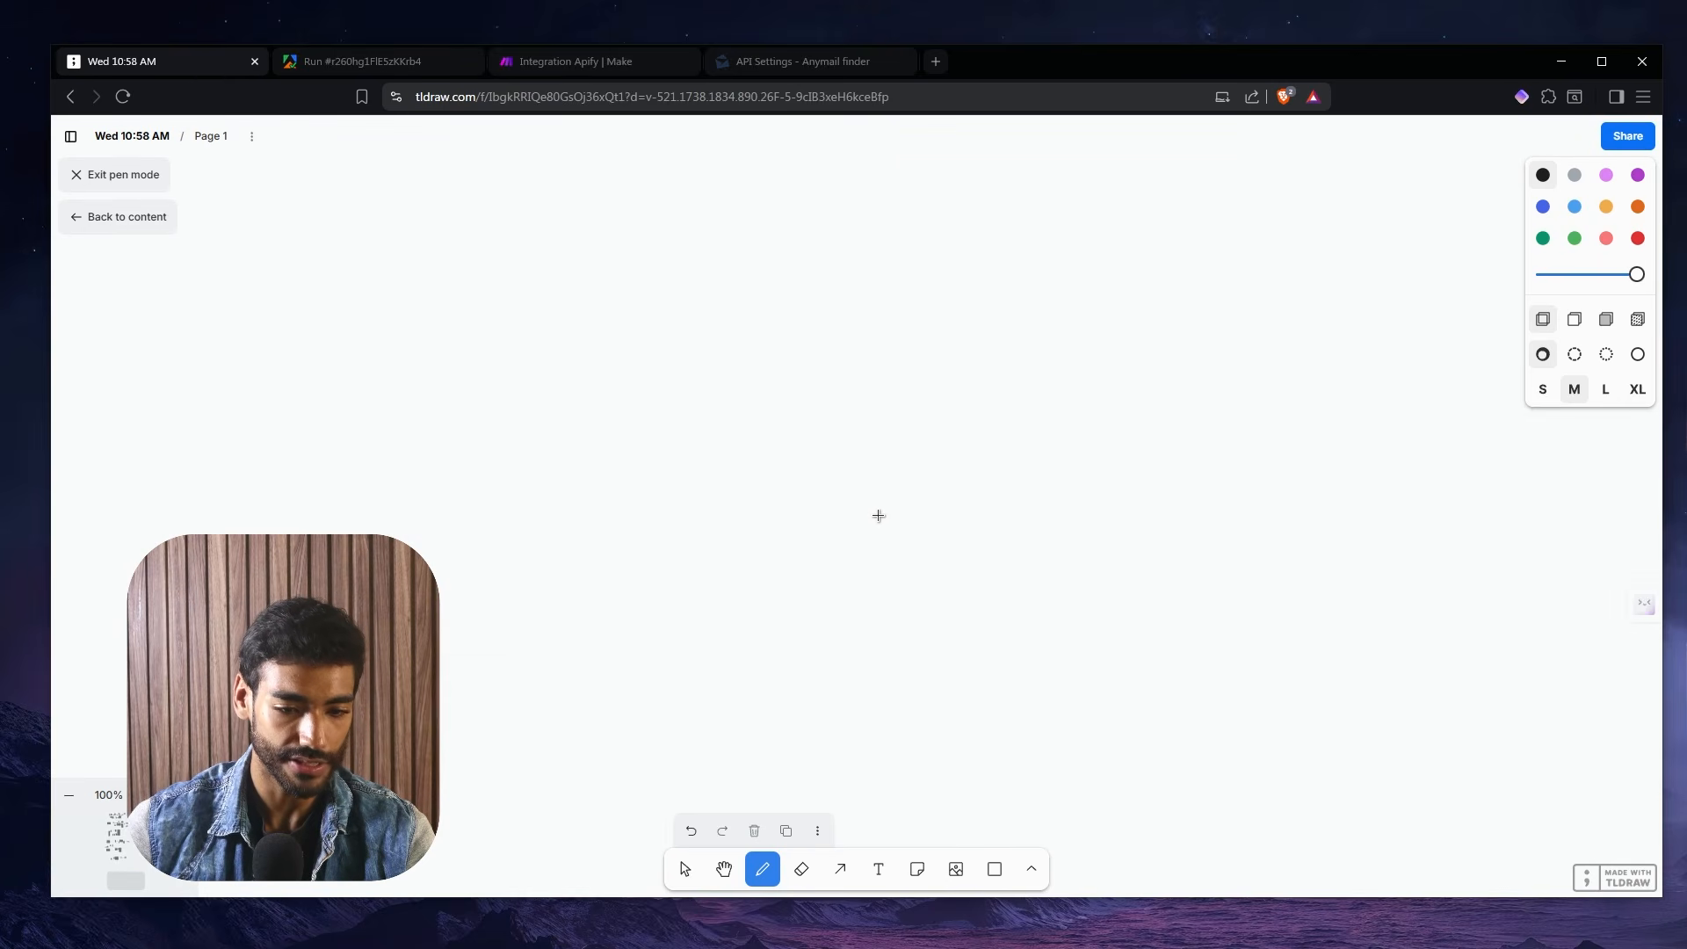
{"action": "key", "text": "v"}
{"action": "scroll", "coordinate": [745, 434], "scroll_direction": "down", "scroll_amount": 10}
{"action": "scroll", "coordinate": [856, 565], "scroll_direction": "left", "scroll_amount": 3}
{"action": "scroll", "coordinate": [857, 565], "scroll_direction": "up", "scroll_amount": 4}
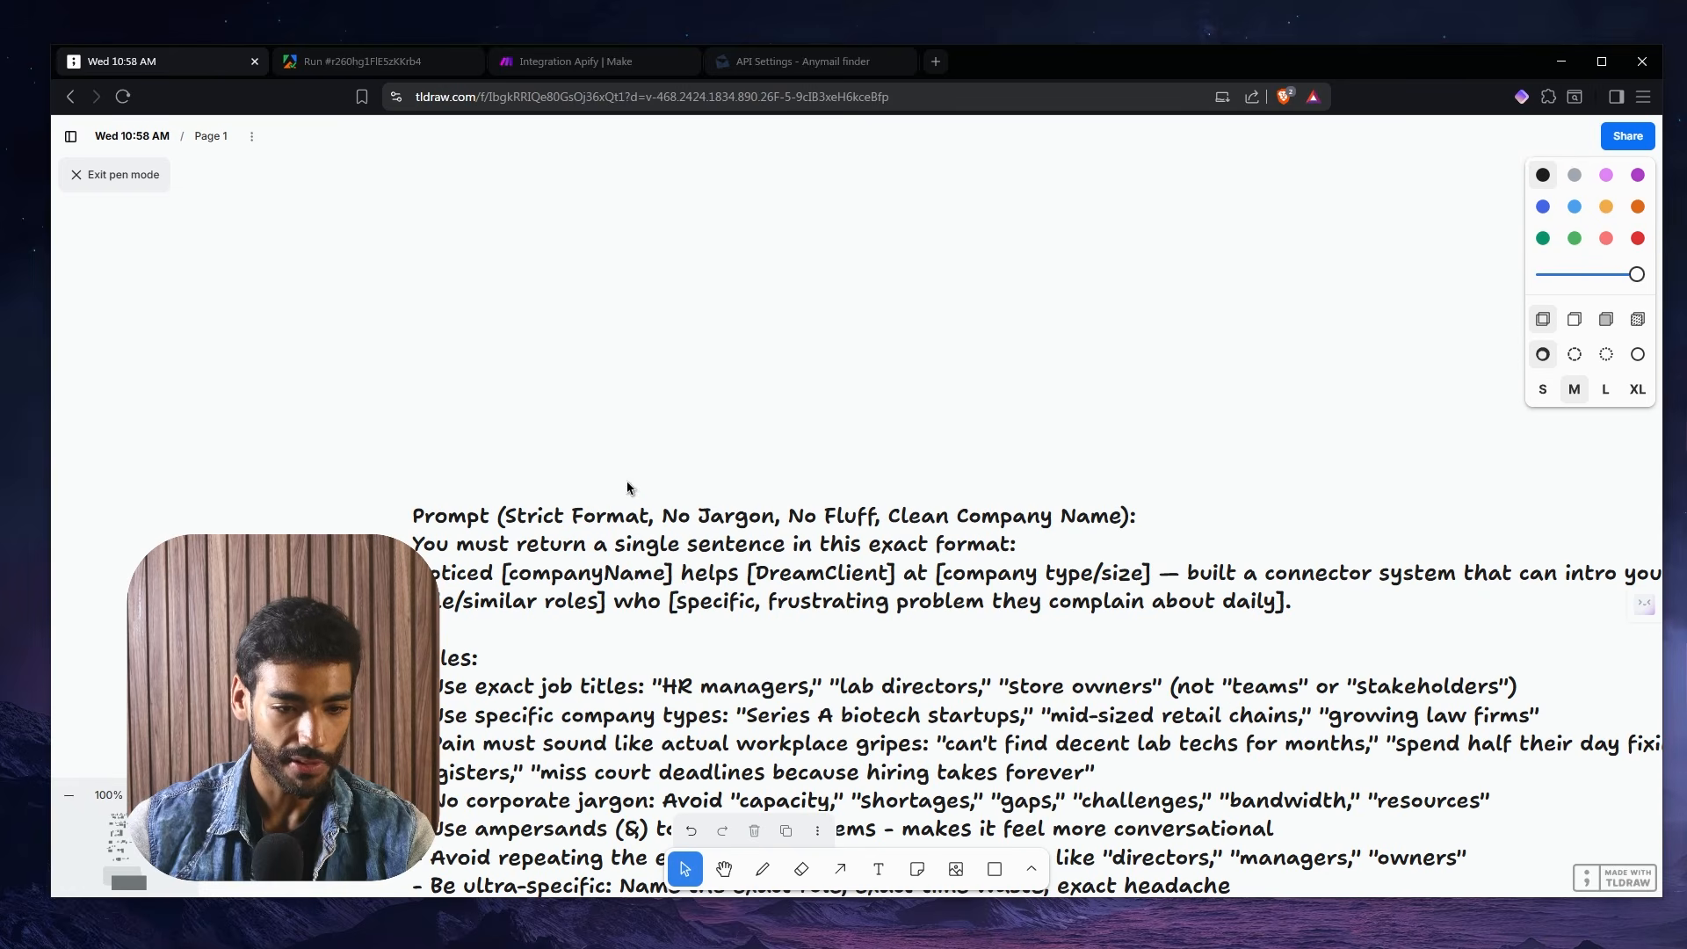
{"action": "left_click", "coordinate": [762, 869]}
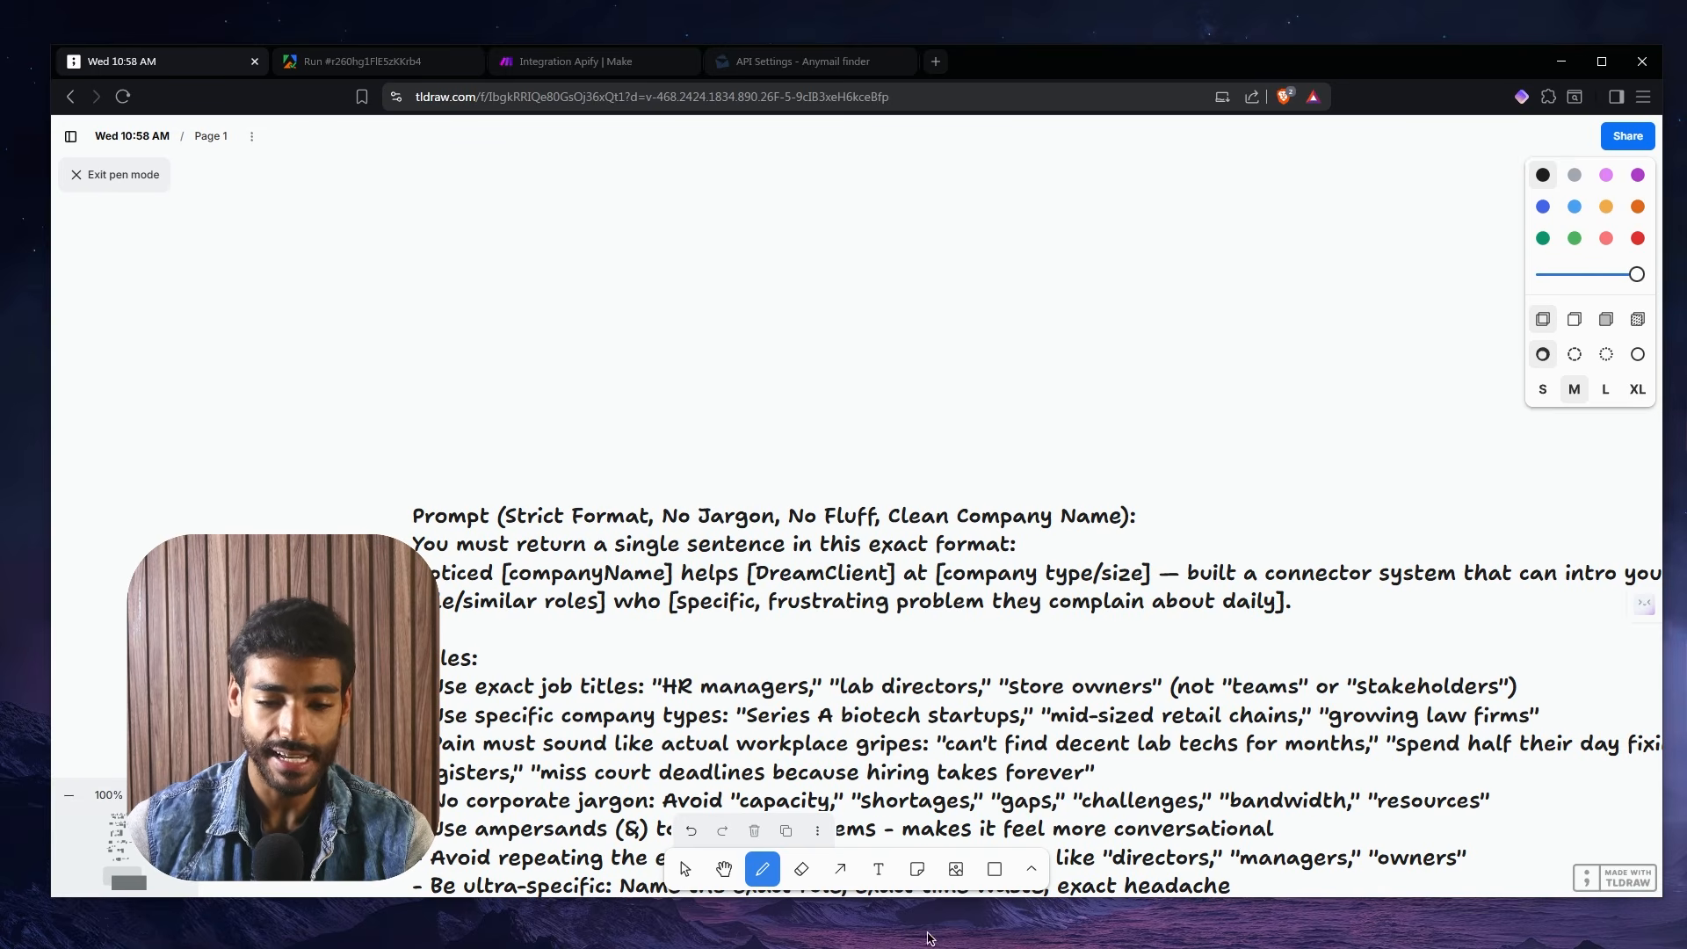
{"action": "scroll", "coordinate": [1083, 575], "scroll_direction": "right", "scroll_amount": 3}
{"action": "scroll", "coordinate": [1083, 574], "scroll_direction": "down", "scroll_amount": 1}
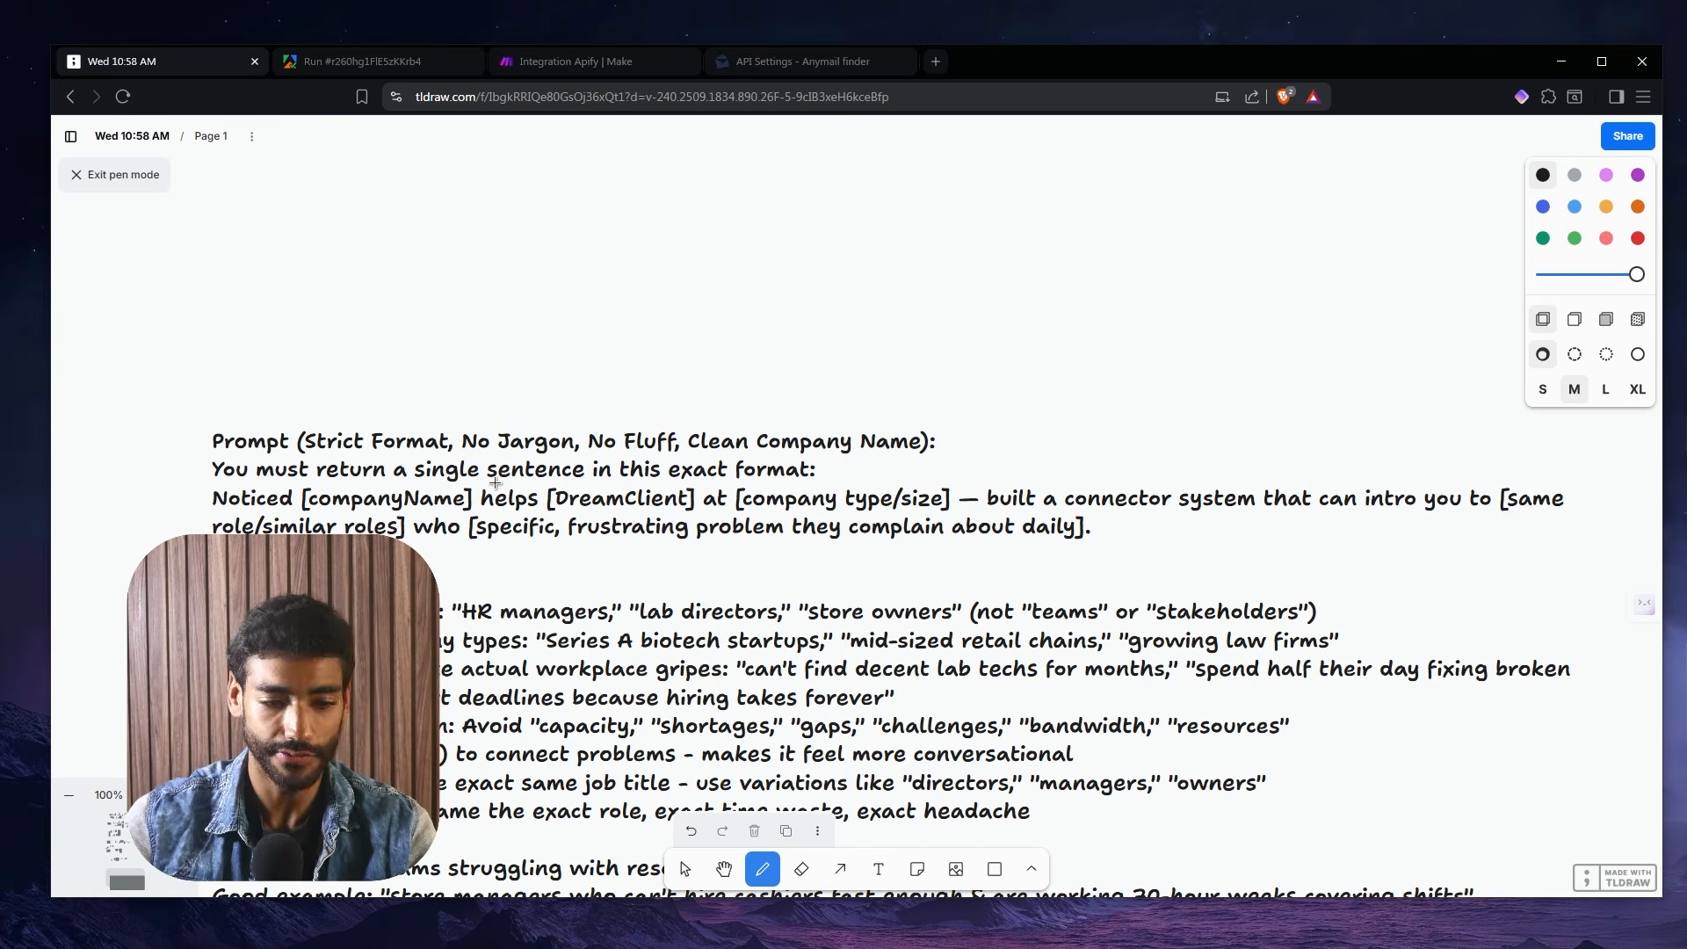
{"action": "scroll", "coordinate": [494, 482], "scroll_direction": "down", "scroll_amount": 4}
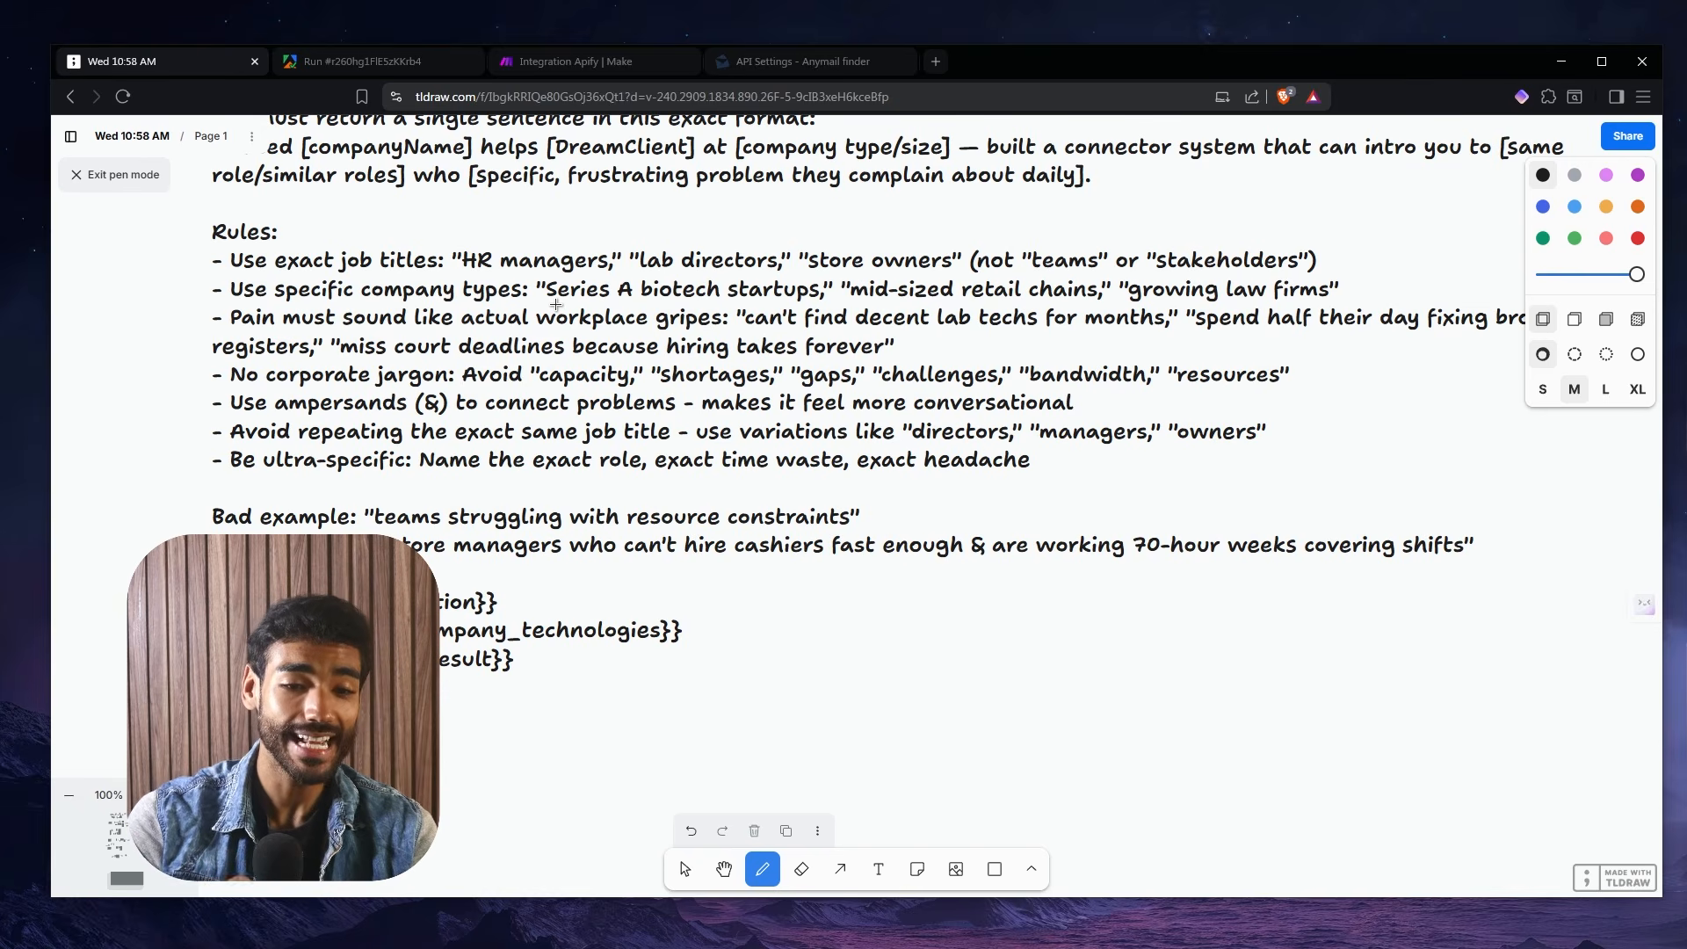
{"action": "scroll", "coordinate": [1193, 613], "scroll_direction": "down", "scroll_amount": 4}
{"action": "scroll", "coordinate": [1191, 580], "scroll_direction": "up", "scroll_amount": 4}
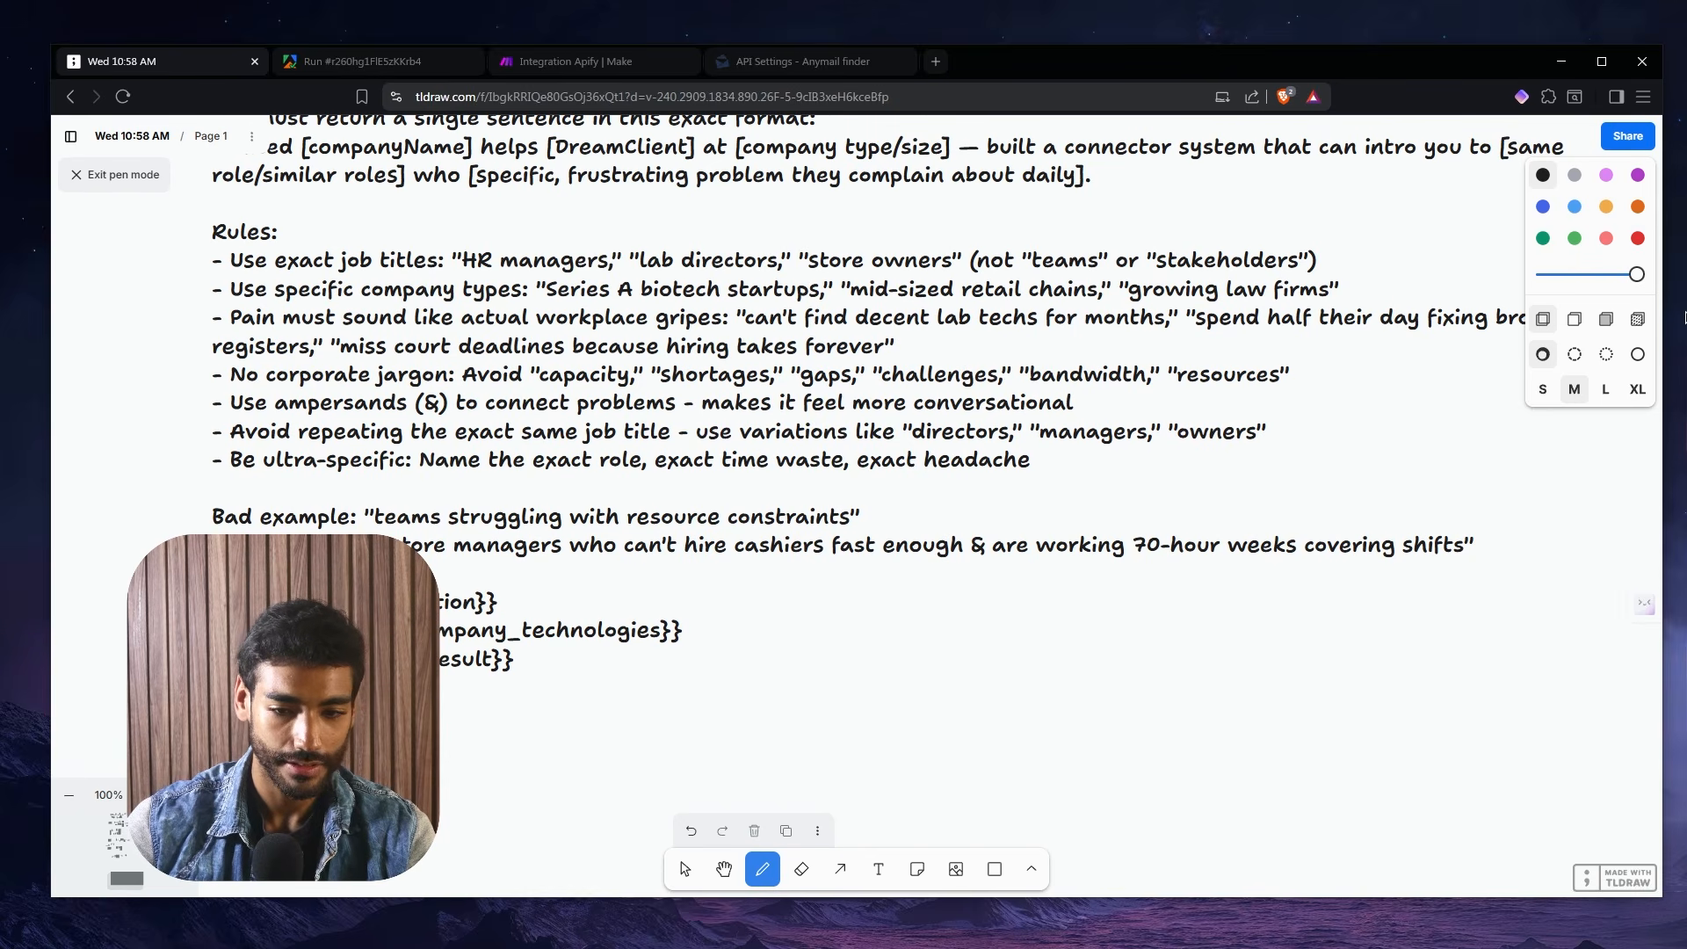
{"action": "scroll", "coordinate": [1282, 364], "scroll_direction": "right", "scroll_amount": 3}
{"action": "scroll", "coordinate": [1282, 364], "scroll_direction": "left", "scroll_amount": 2}
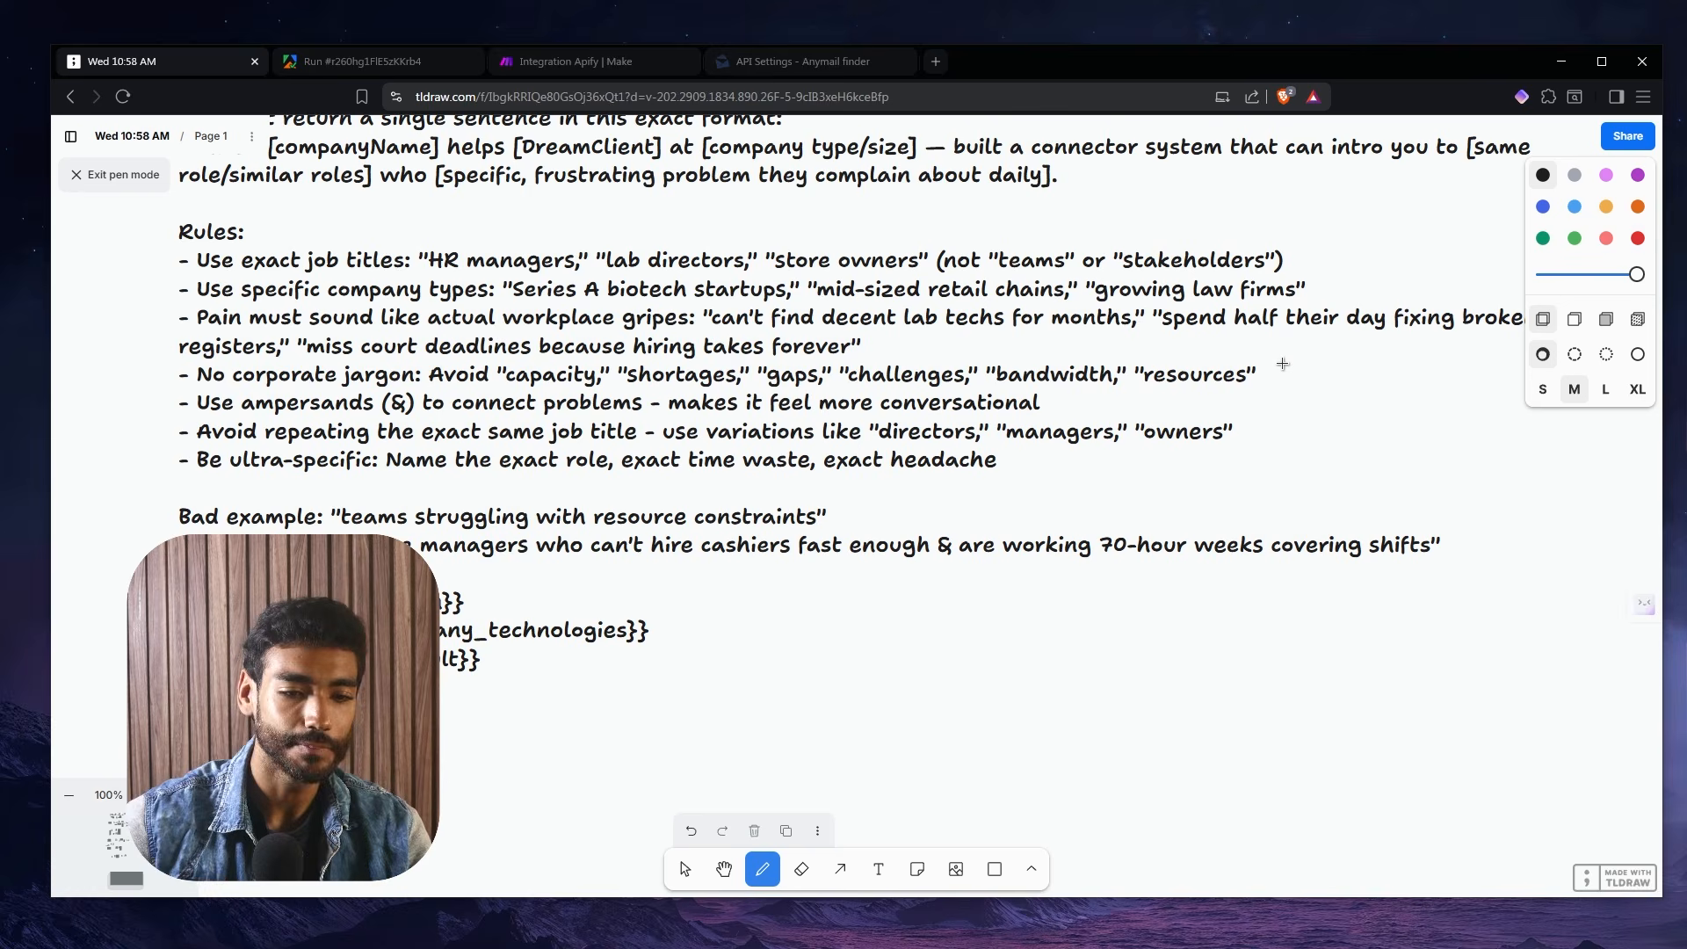
{"action": "scroll", "coordinate": [1039, 437], "scroll_direction": "up", "scroll_amount": 8}
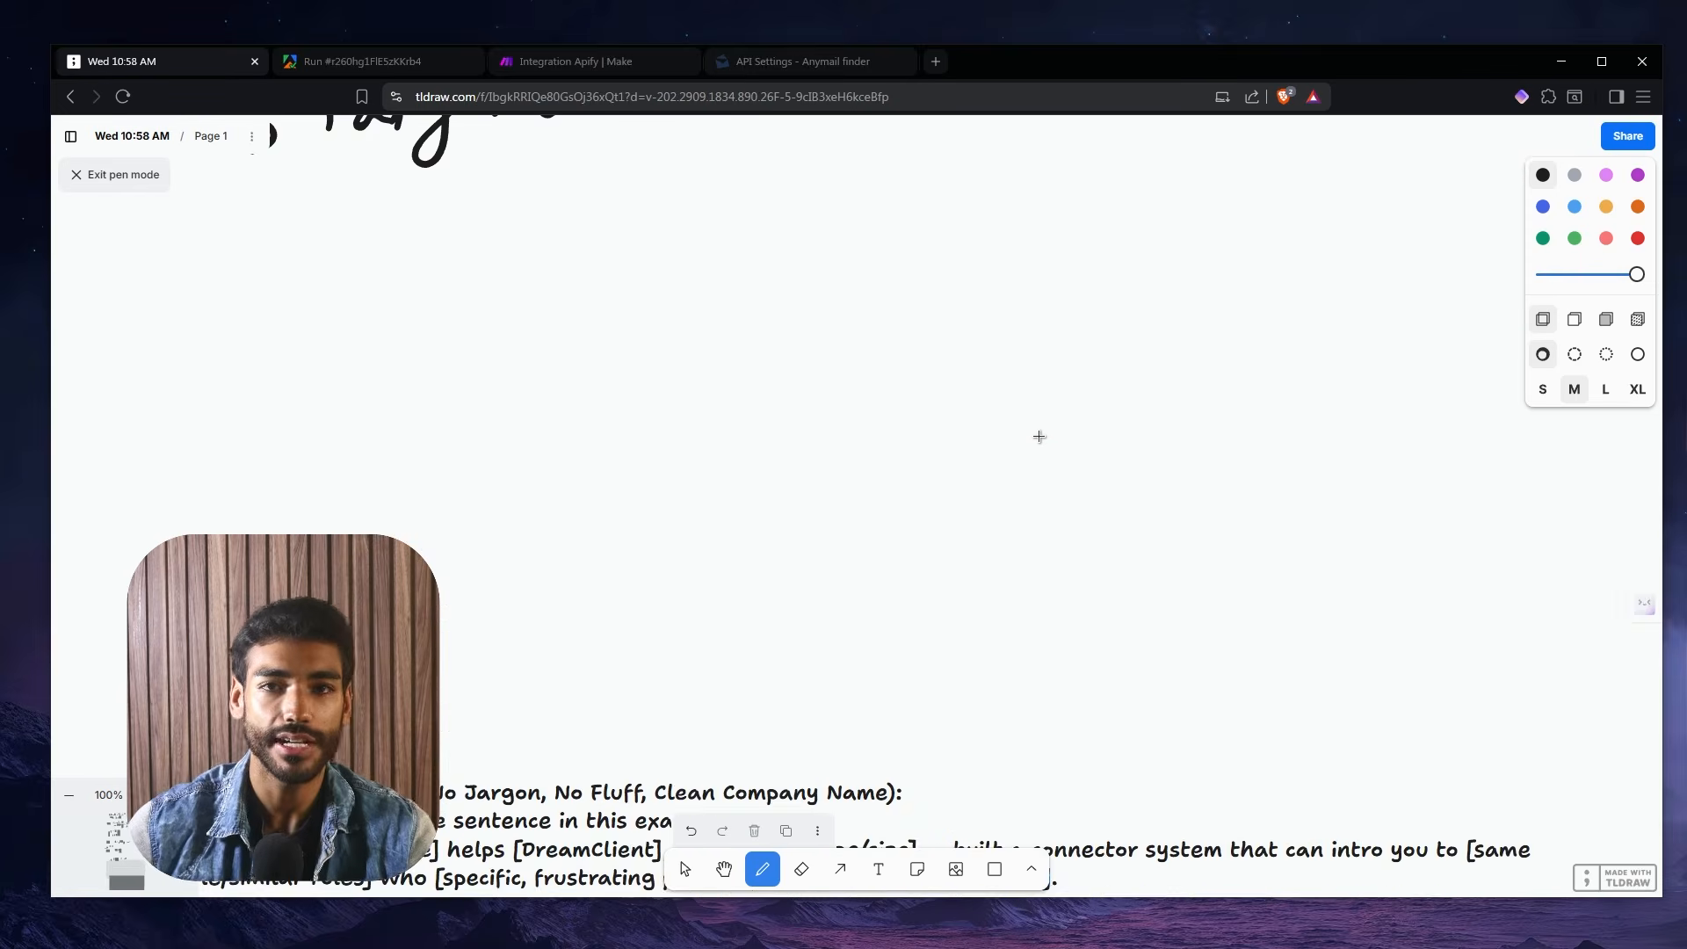
{"action": "scroll", "coordinate": [1039, 437], "scroll_direction": "down", "scroll_amount": 4}
{"action": "scroll", "coordinate": [1038, 430], "scroll_direction": "down", "scroll_amount": 4}
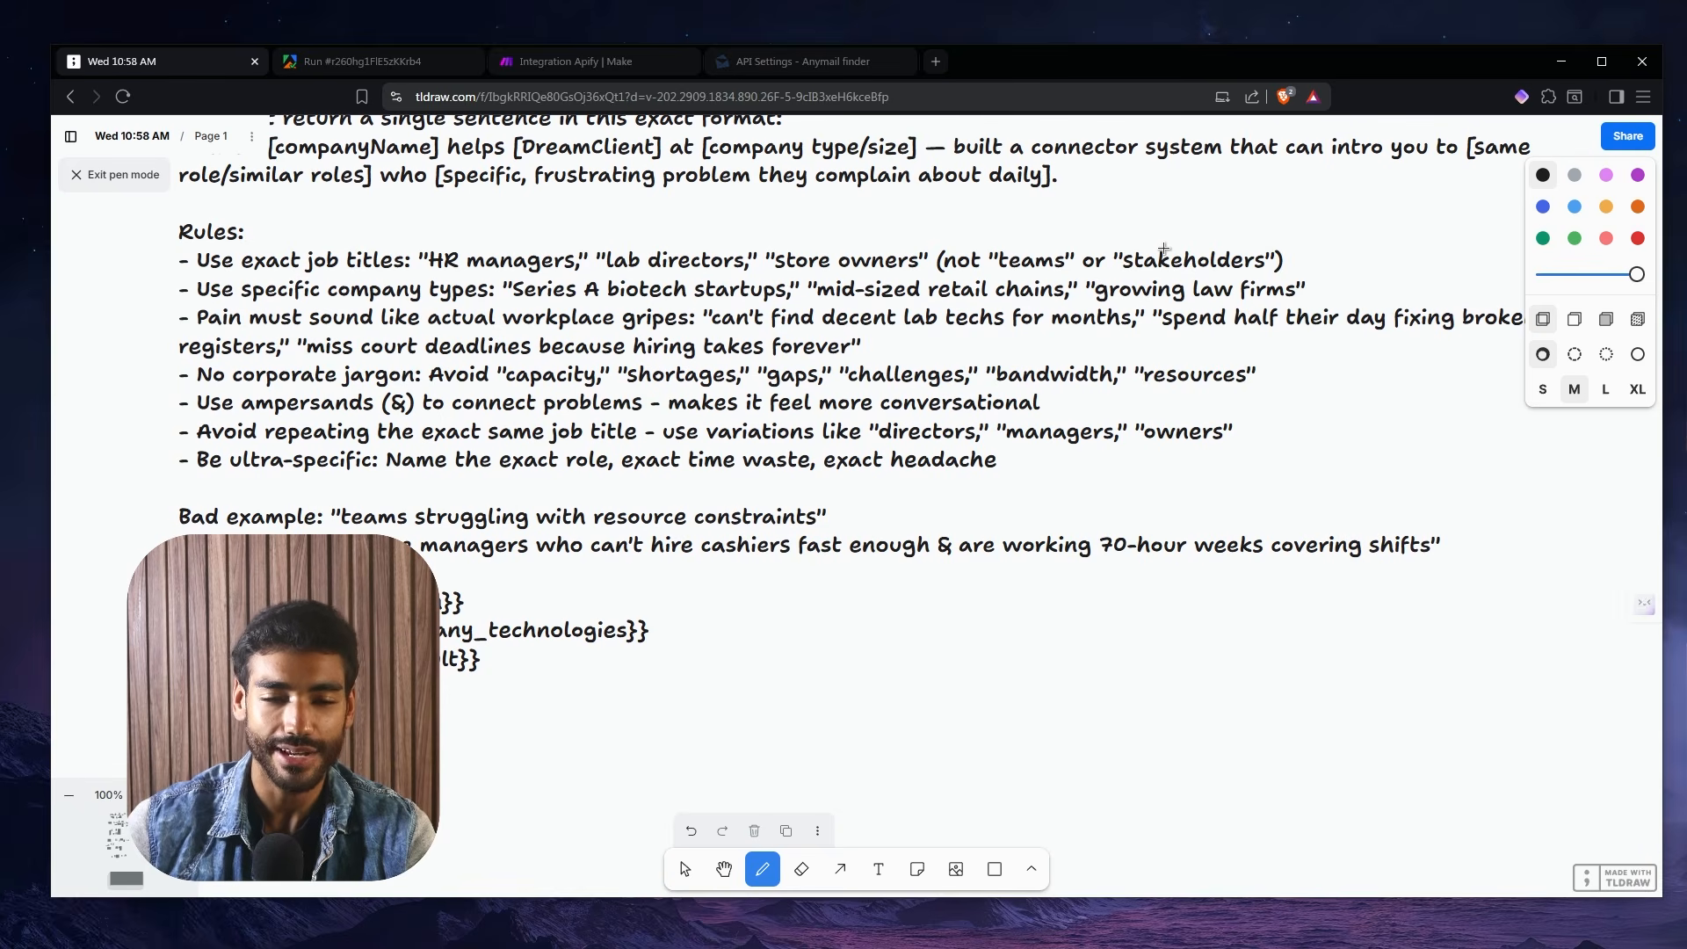
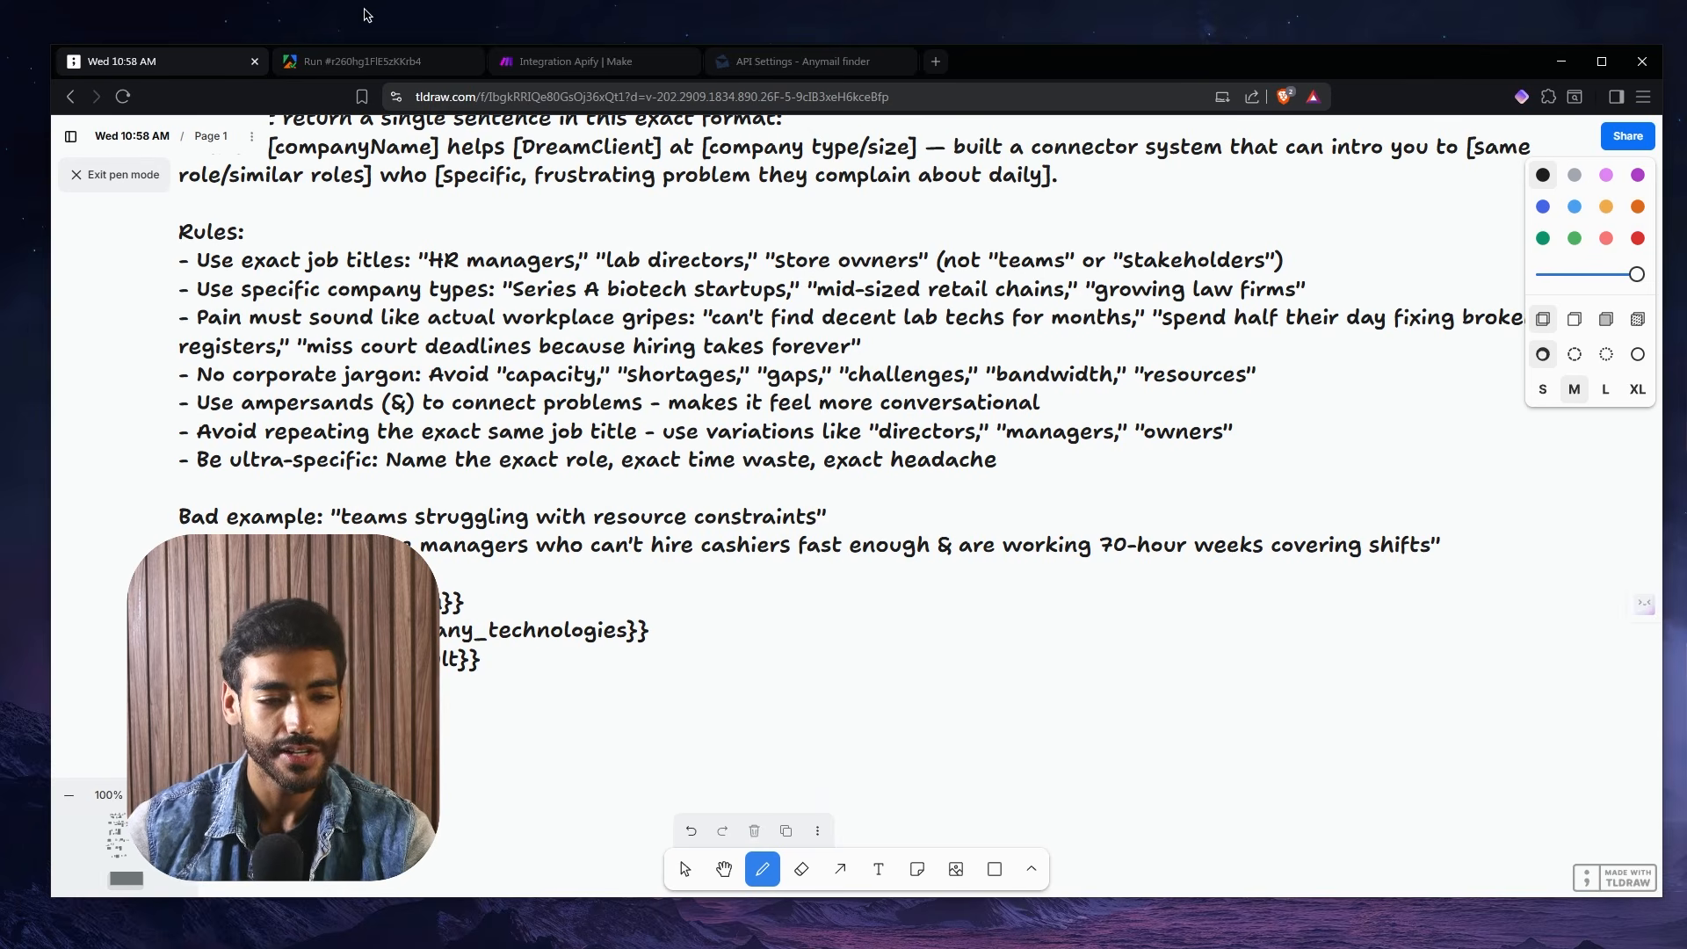
Back in Make, replace the prompt's company name variable with Clean Company Names' Text Response and save the module
{"action": "left_click", "coordinate": [576, 66]}
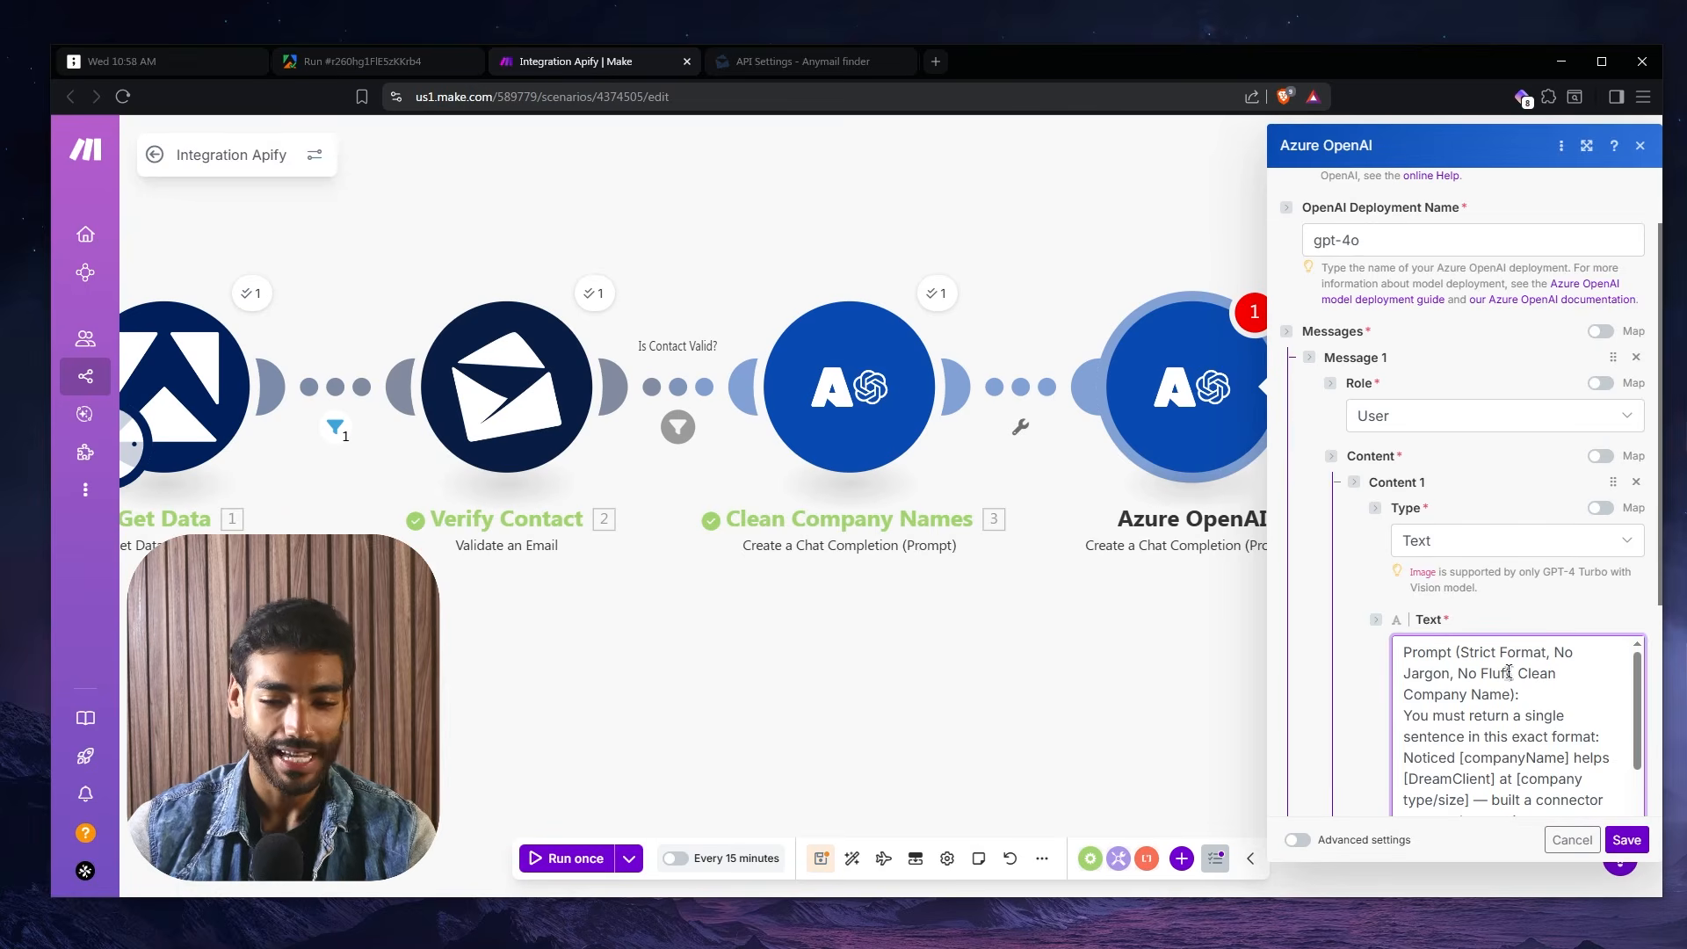
{"action": "scroll", "coordinate": [1521, 646], "scroll_direction": "down", "scroll_amount": 5}
{"action": "scroll", "coordinate": [1521, 646], "scroll_direction": "down", "scroll_amount": 5}
{"action": "left_click", "coordinate": [1528, 525]}
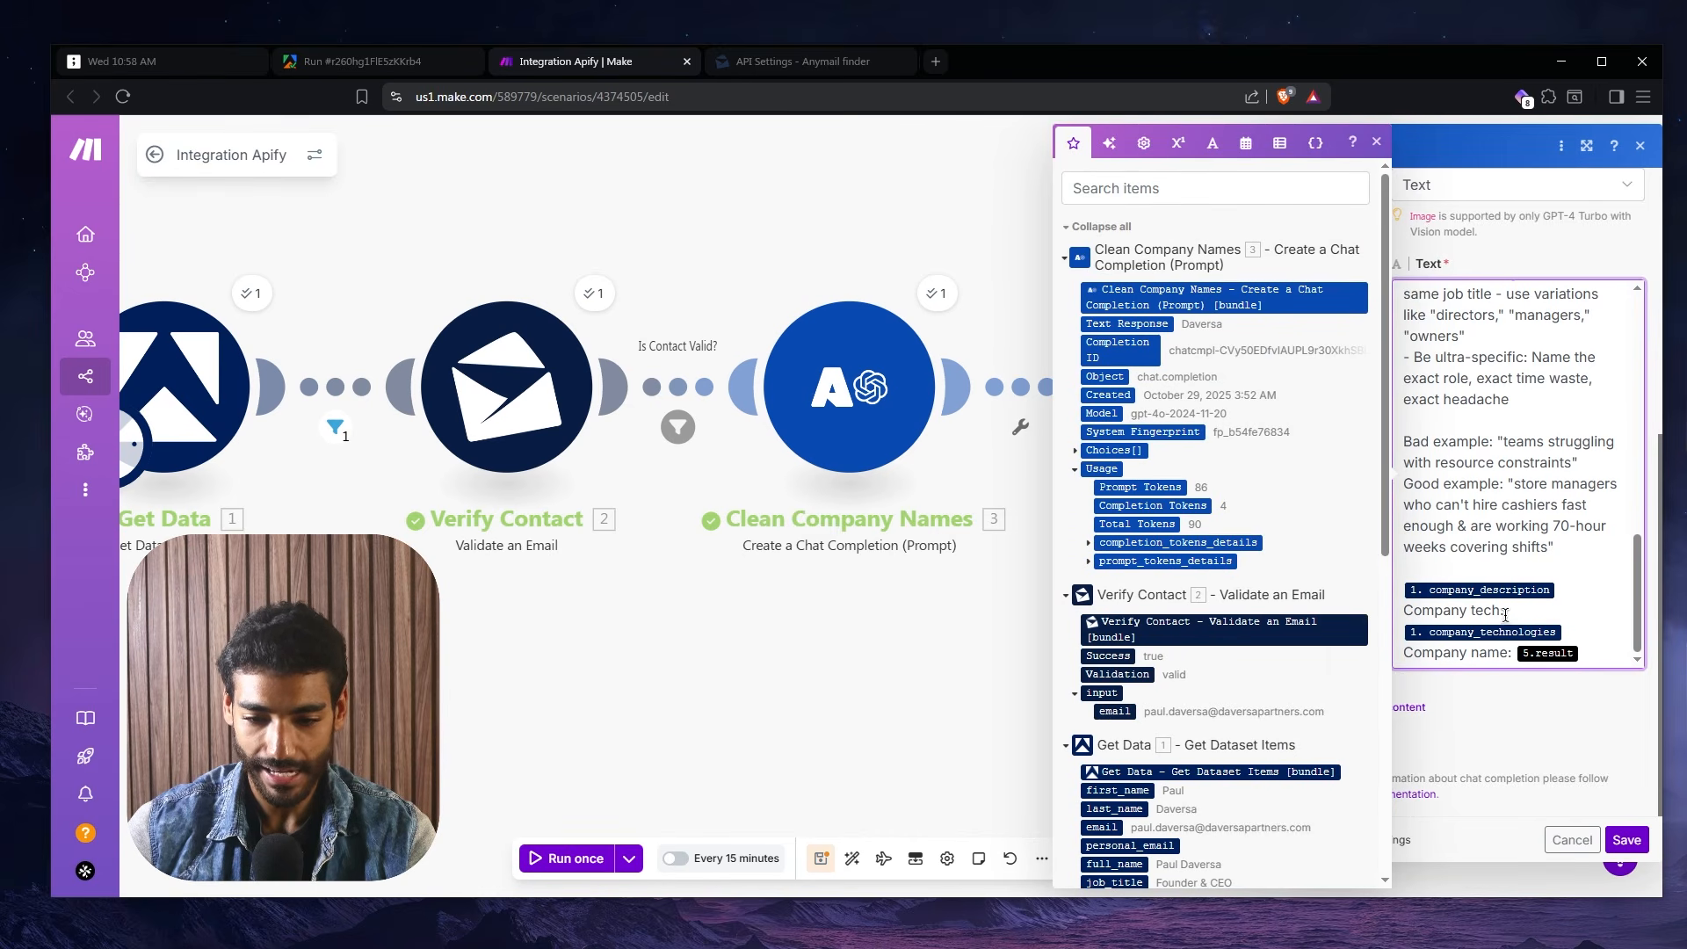
{"action": "scroll", "coordinate": [1295, 679], "scroll_direction": "down", "scroll_amount": 5}
{"action": "scroll", "coordinate": [1295, 679], "scroll_direction": "down", "scroll_amount": 3}
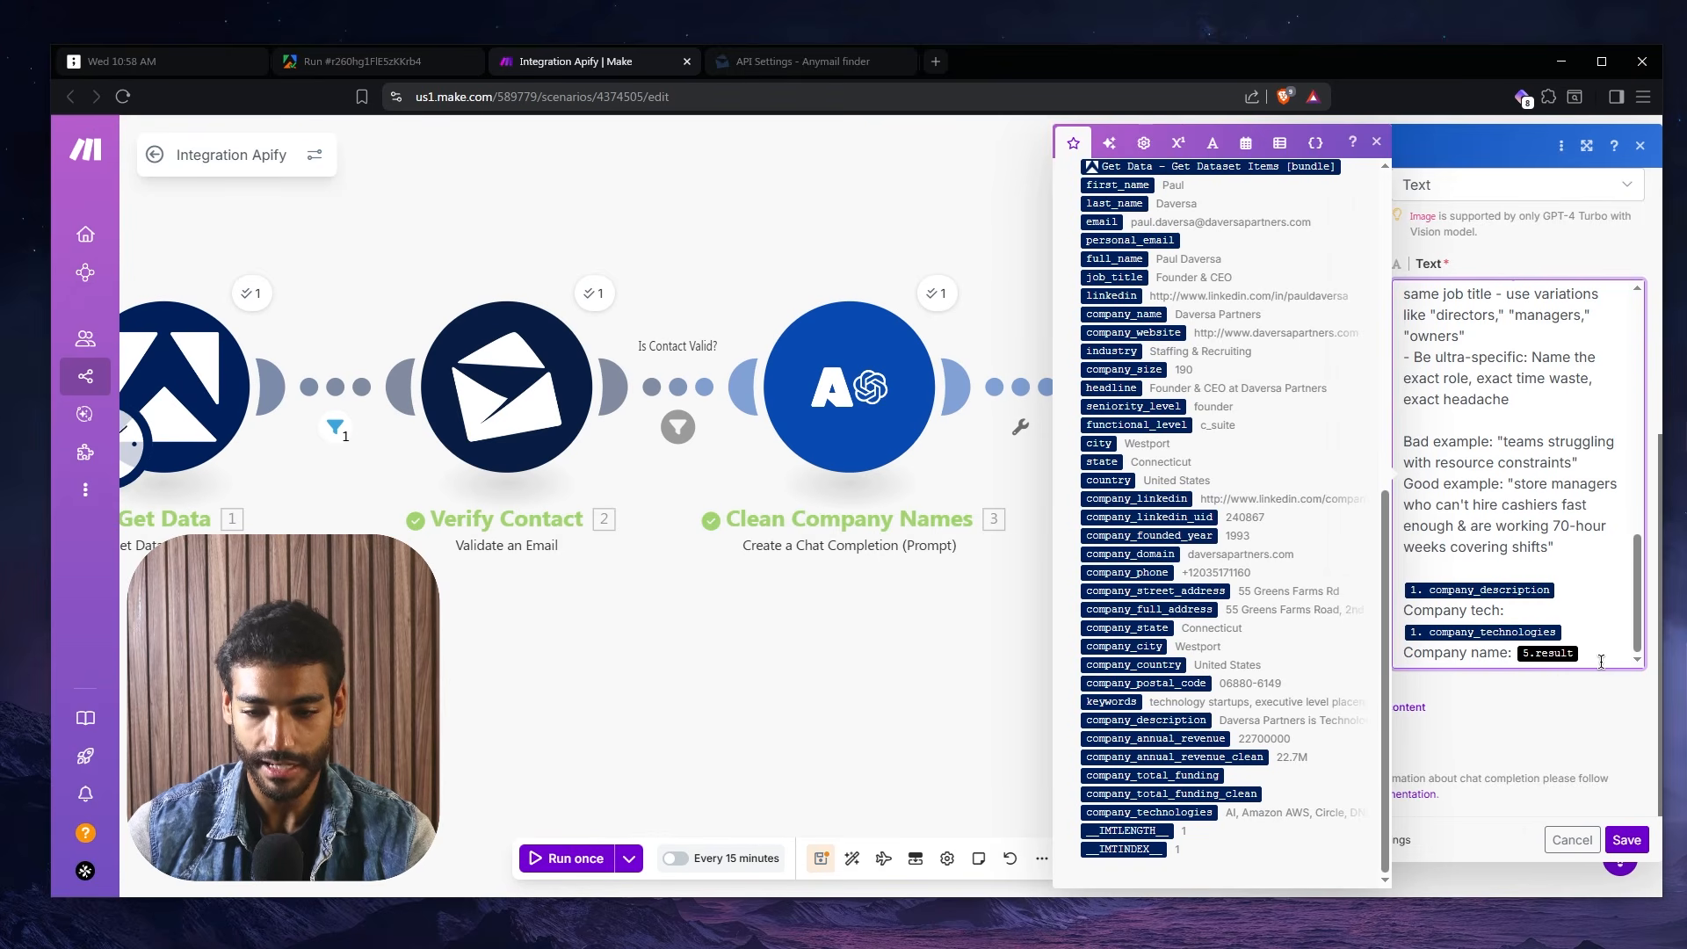
{"action": "key", "text": "BackSpace"}
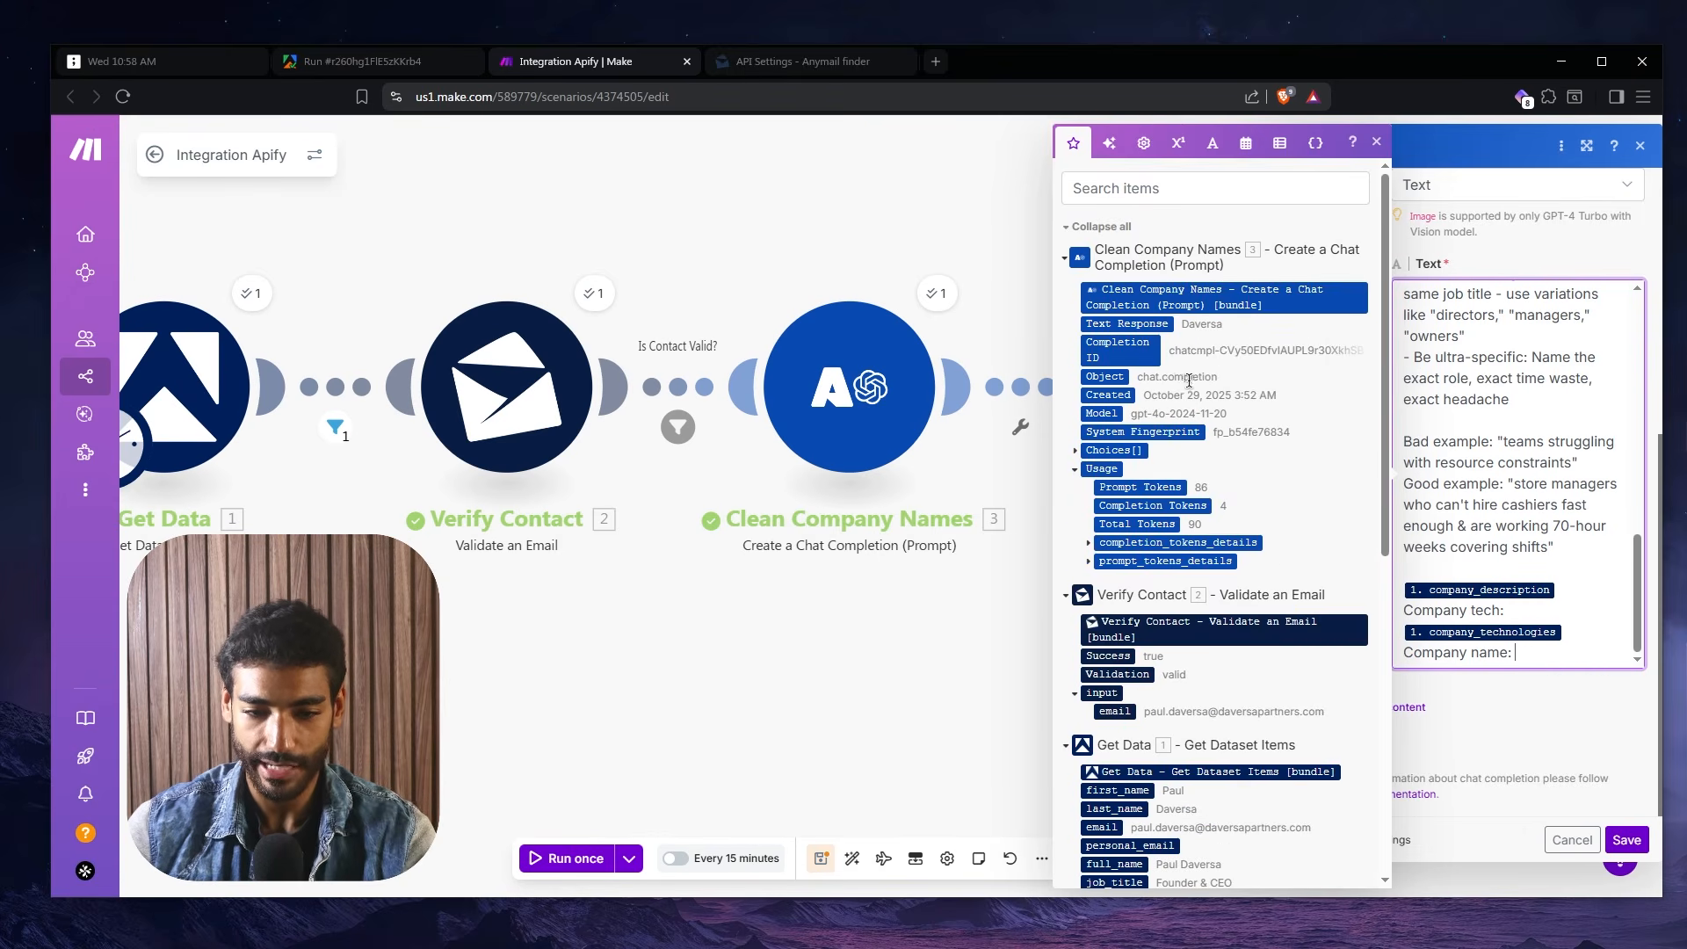
{"action": "left_click", "coordinate": [1147, 325]}
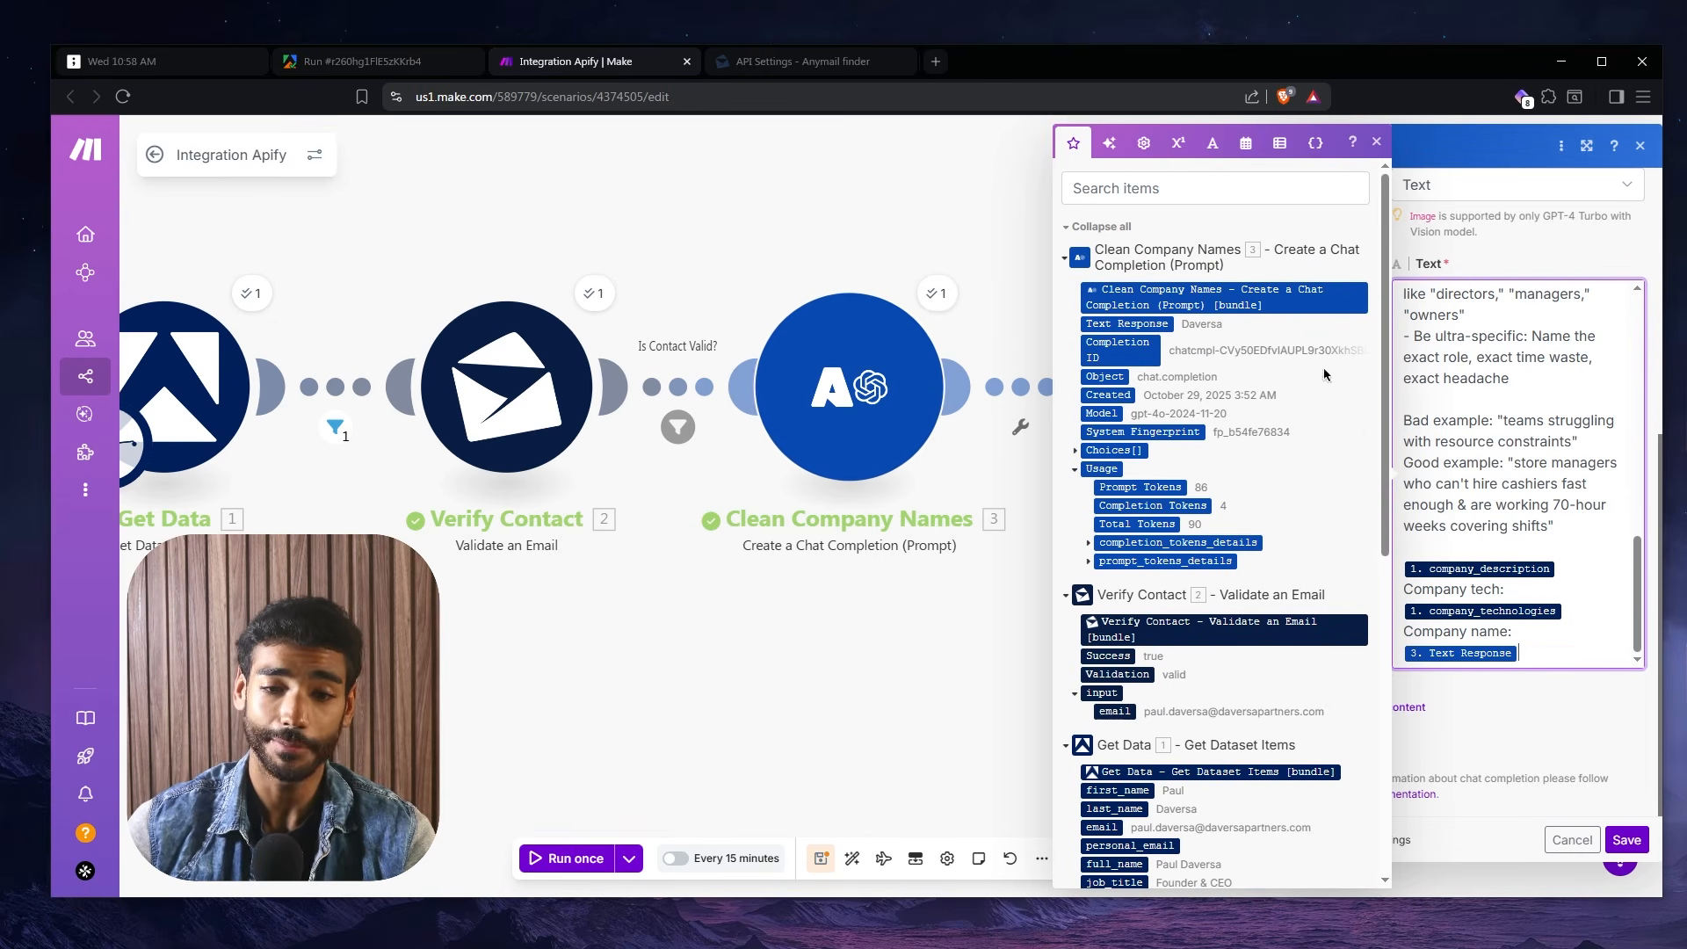
{"action": "left_click", "coordinate": [1627, 840]}
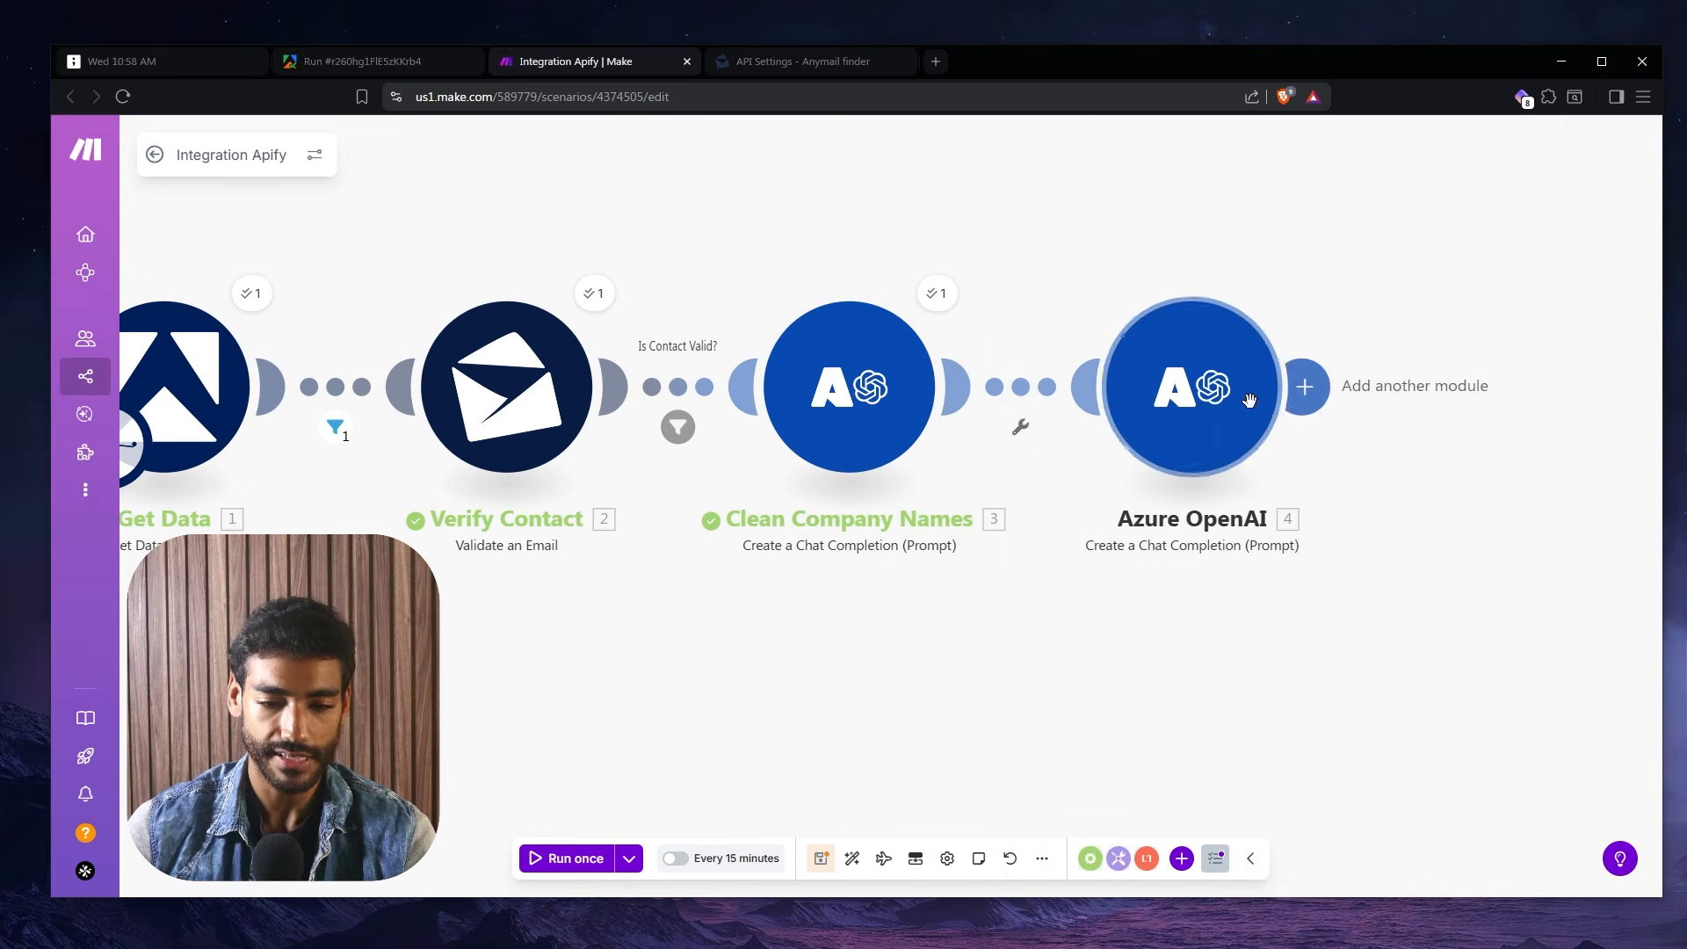
Rename the new Azure OpenAI module to "1:1 Industry Copy"
{"action": "right_click", "coordinate": [1230, 406]}
{"action": "left_click", "coordinate": [1330, 504]}
{"action": "type", "text": "1"}
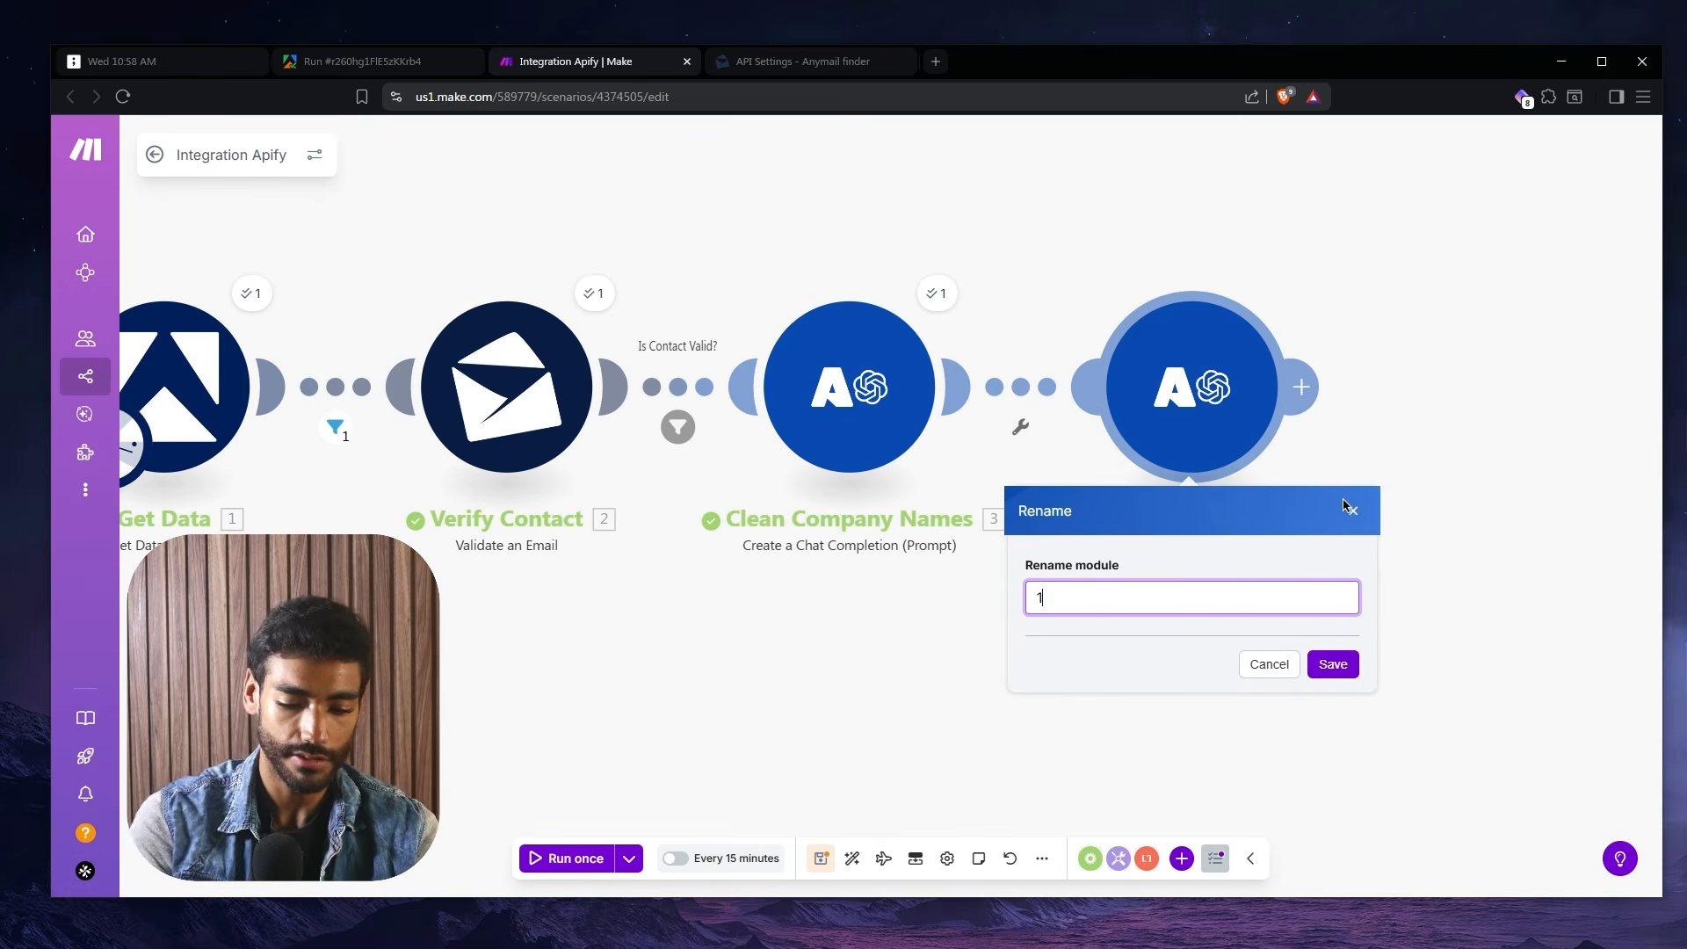
{"action": "type", "text": ":1 Industry Copy"}
{"action": "key", "text": "Return"}
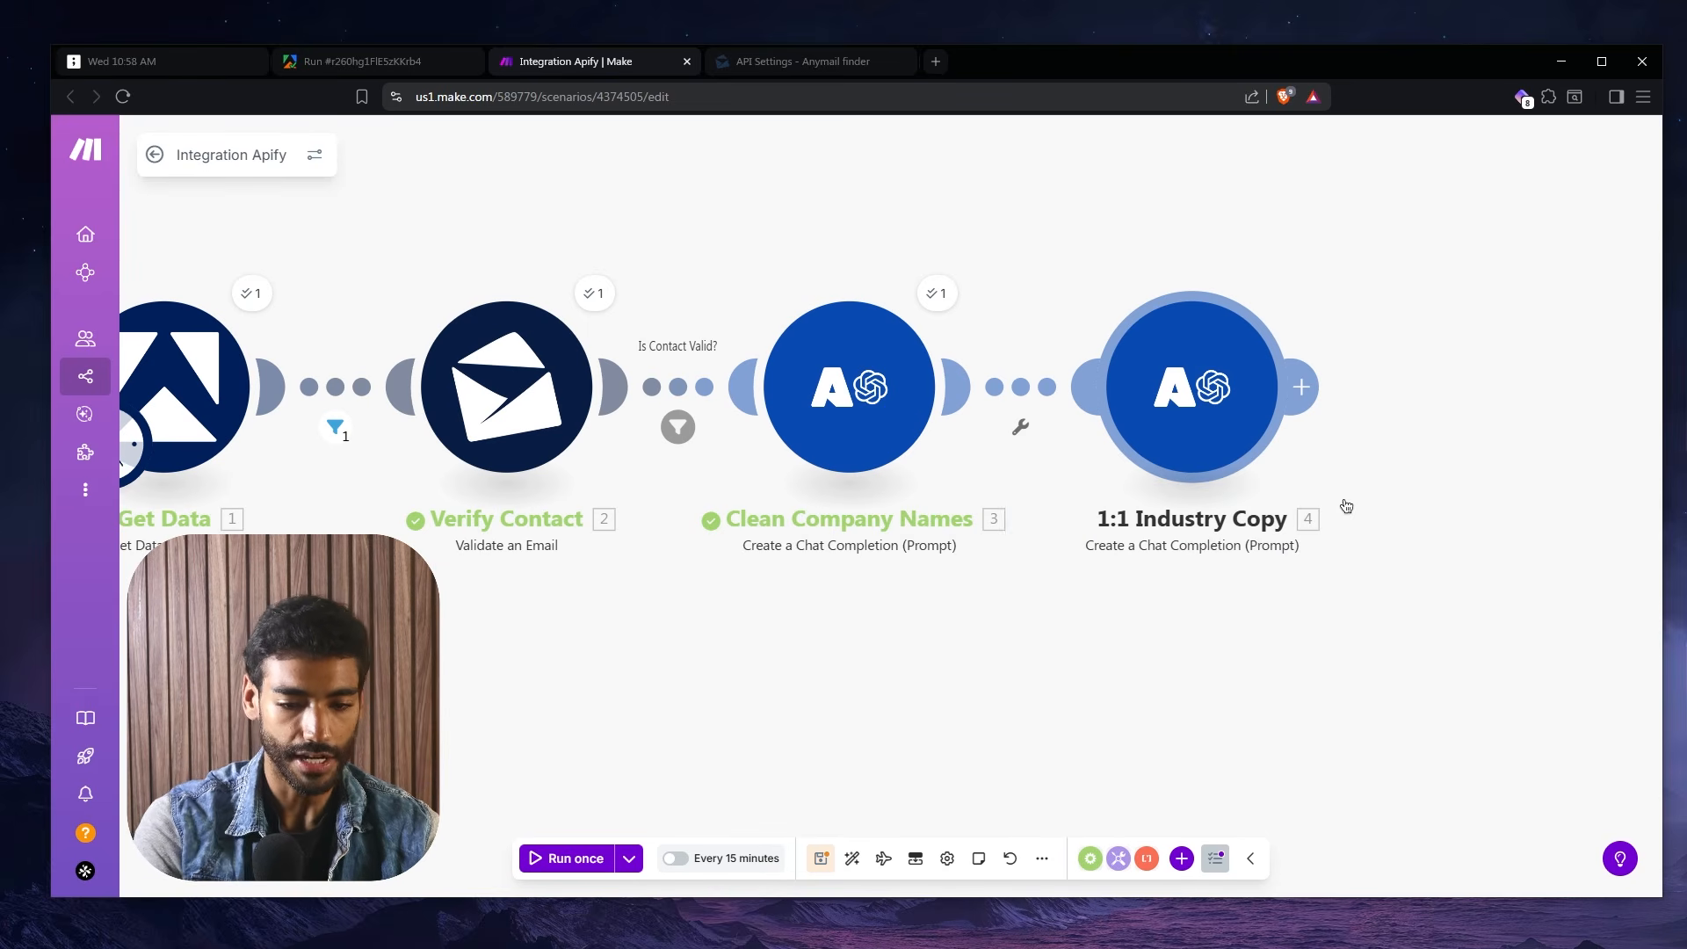
Run the scenario once and examine the Text Response in the 1:1 Industry Copy module's output
{"action": "left_click", "coordinate": [543, 863]}
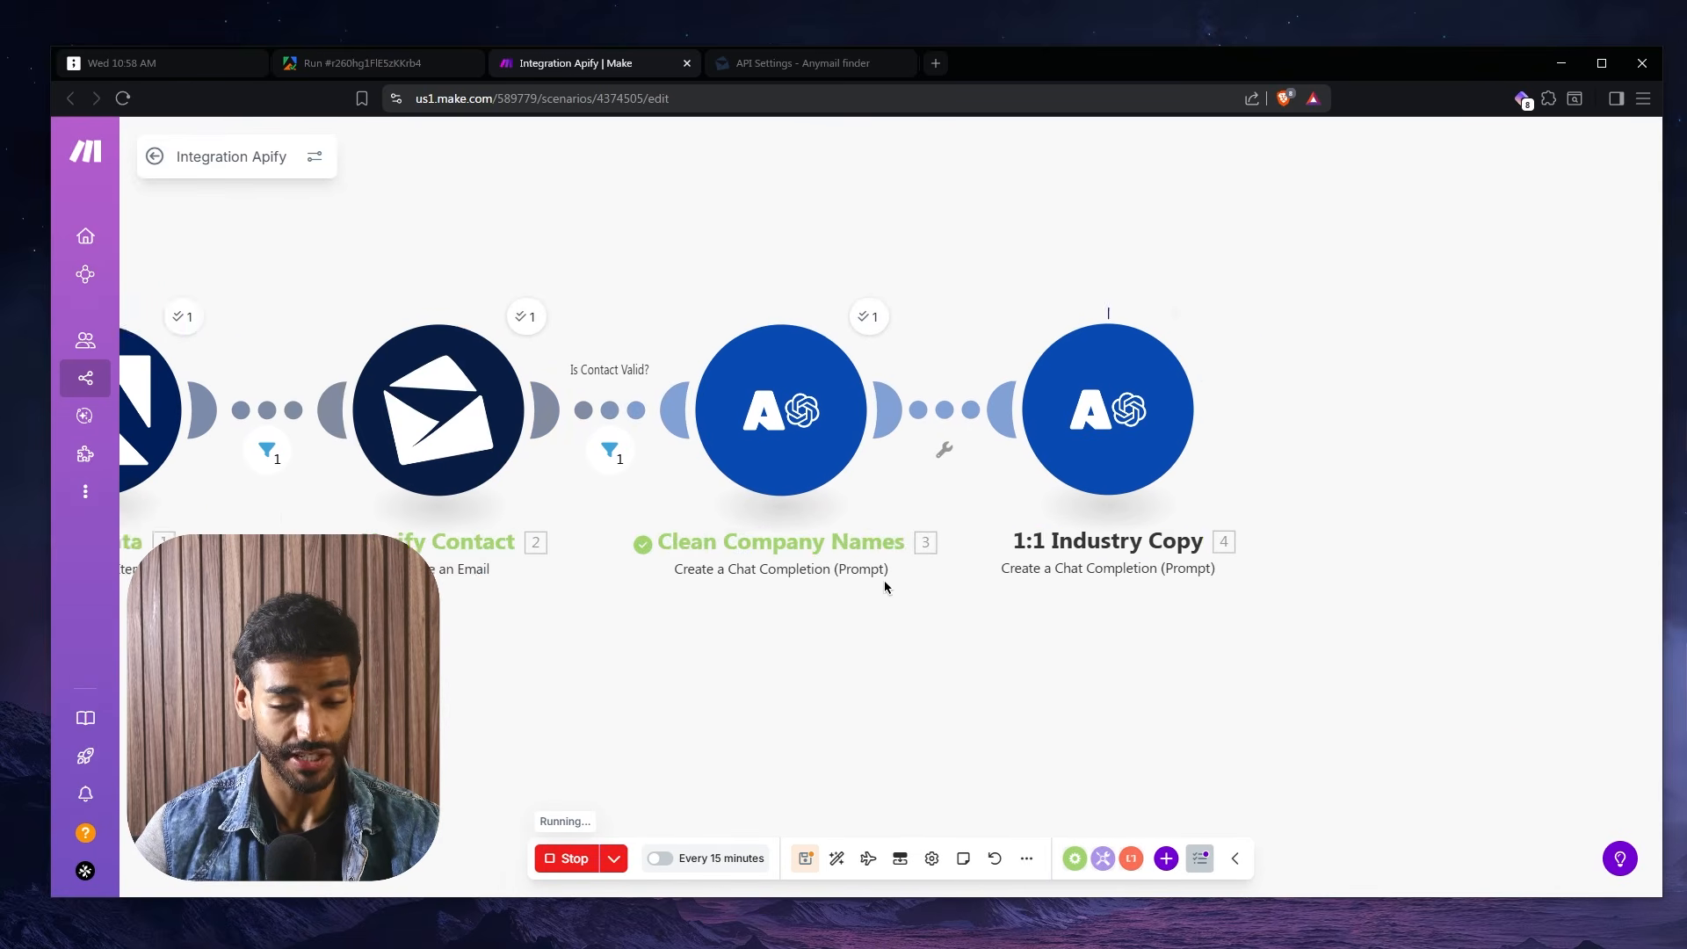
{"action": "left_click", "coordinate": [839, 200]}
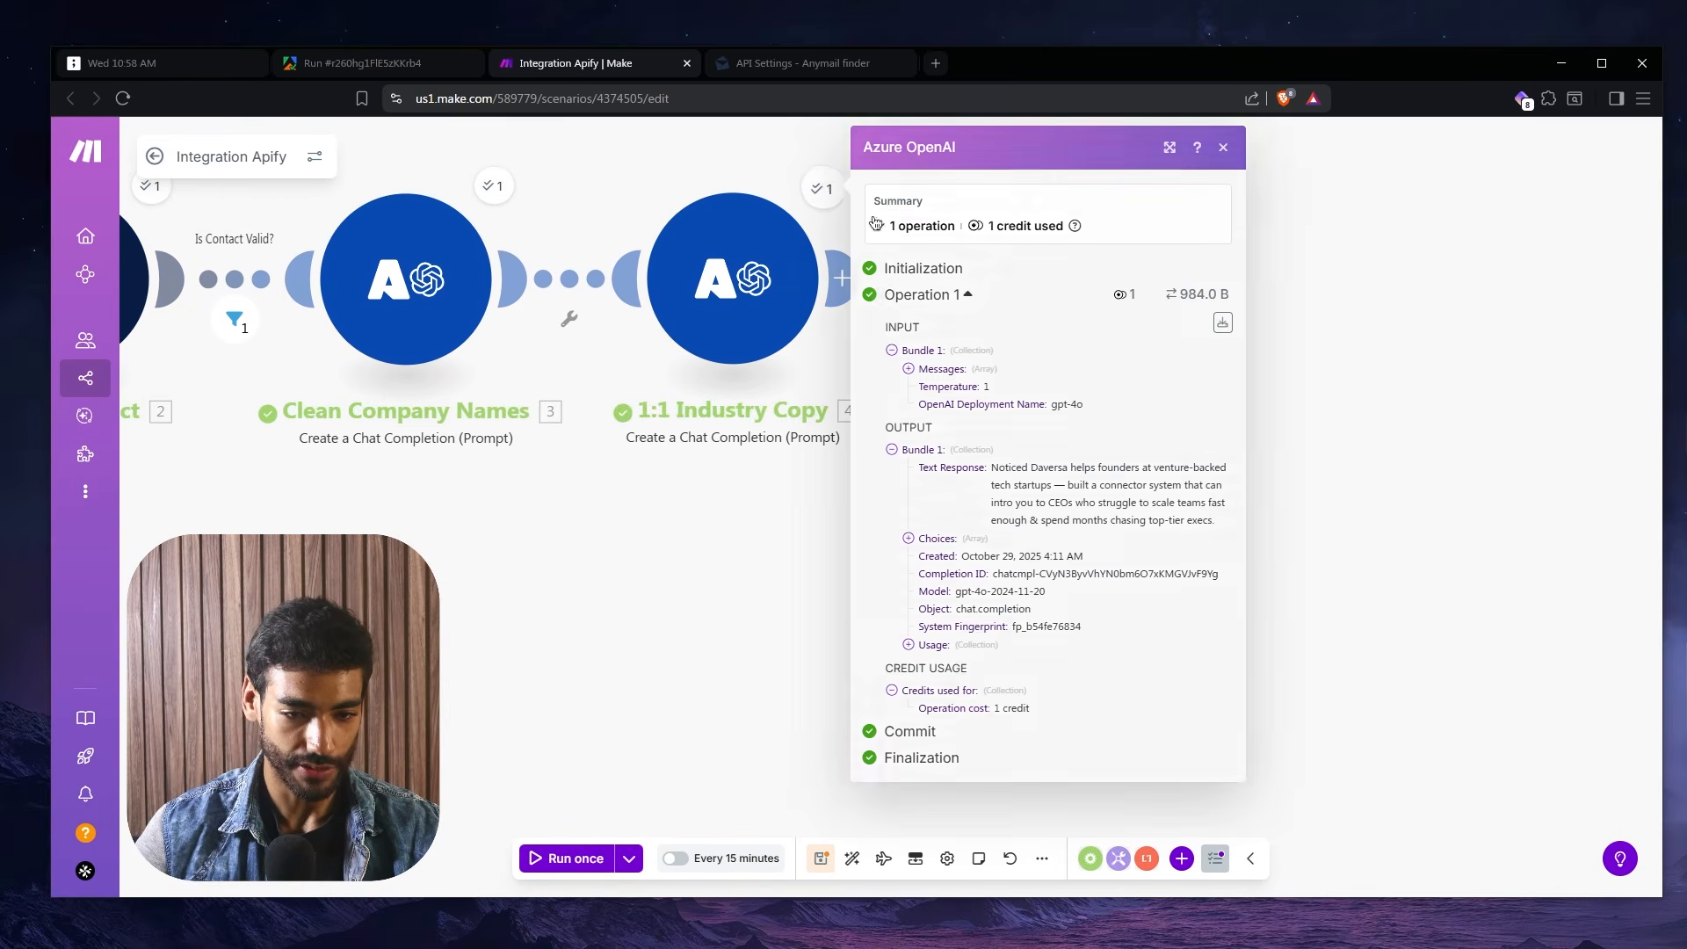
{"action": "scroll", "coordinate": [1170, 478], "scroll_direction": "up", "scroll_amount": 1}
{"action": "scroll", "coordinate": [1169, 478], "scroll_direction": "up", "scroll_amount": 1}
{"action": "left_click_drag", "start_coordinate": [1194, 525], "coordinate": [1122, 524]}
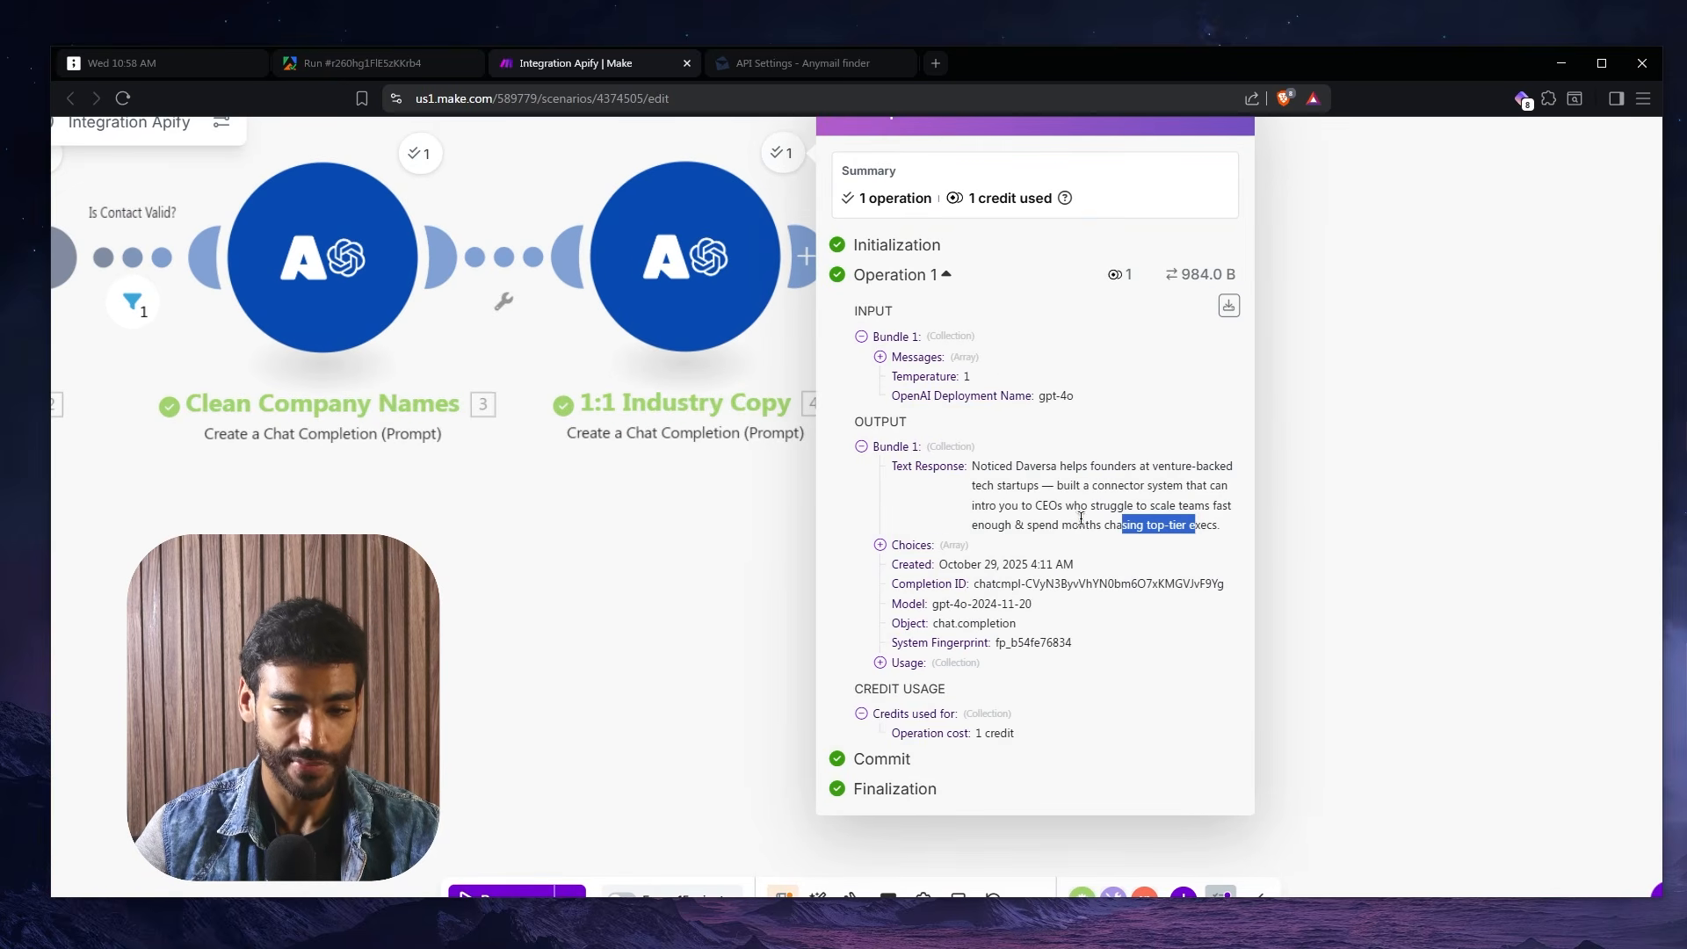
{"action": "left_click", "coordinate": [1057, 501]}
{"action": "scroll", "coordinate": [1113, 496], "scroll_direction": "up", "scroll_amount": 3}
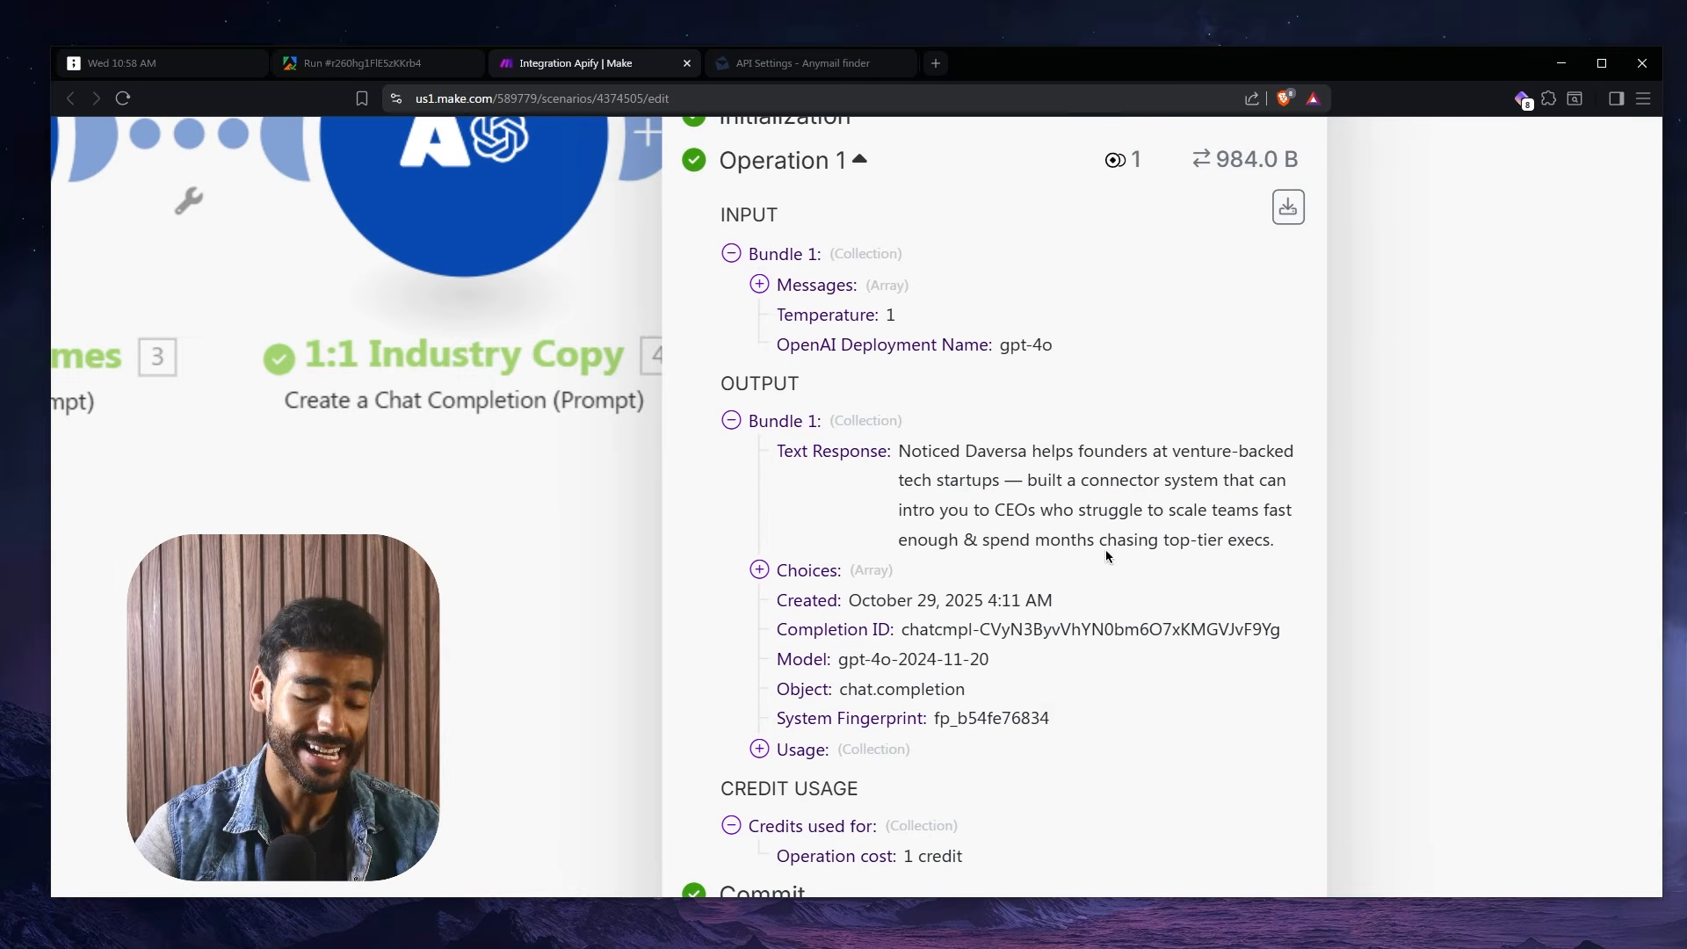
{"action": "scroll", "coordinate": [1105, 550], "scroll_direction": "down", "scroll_amount": 3}
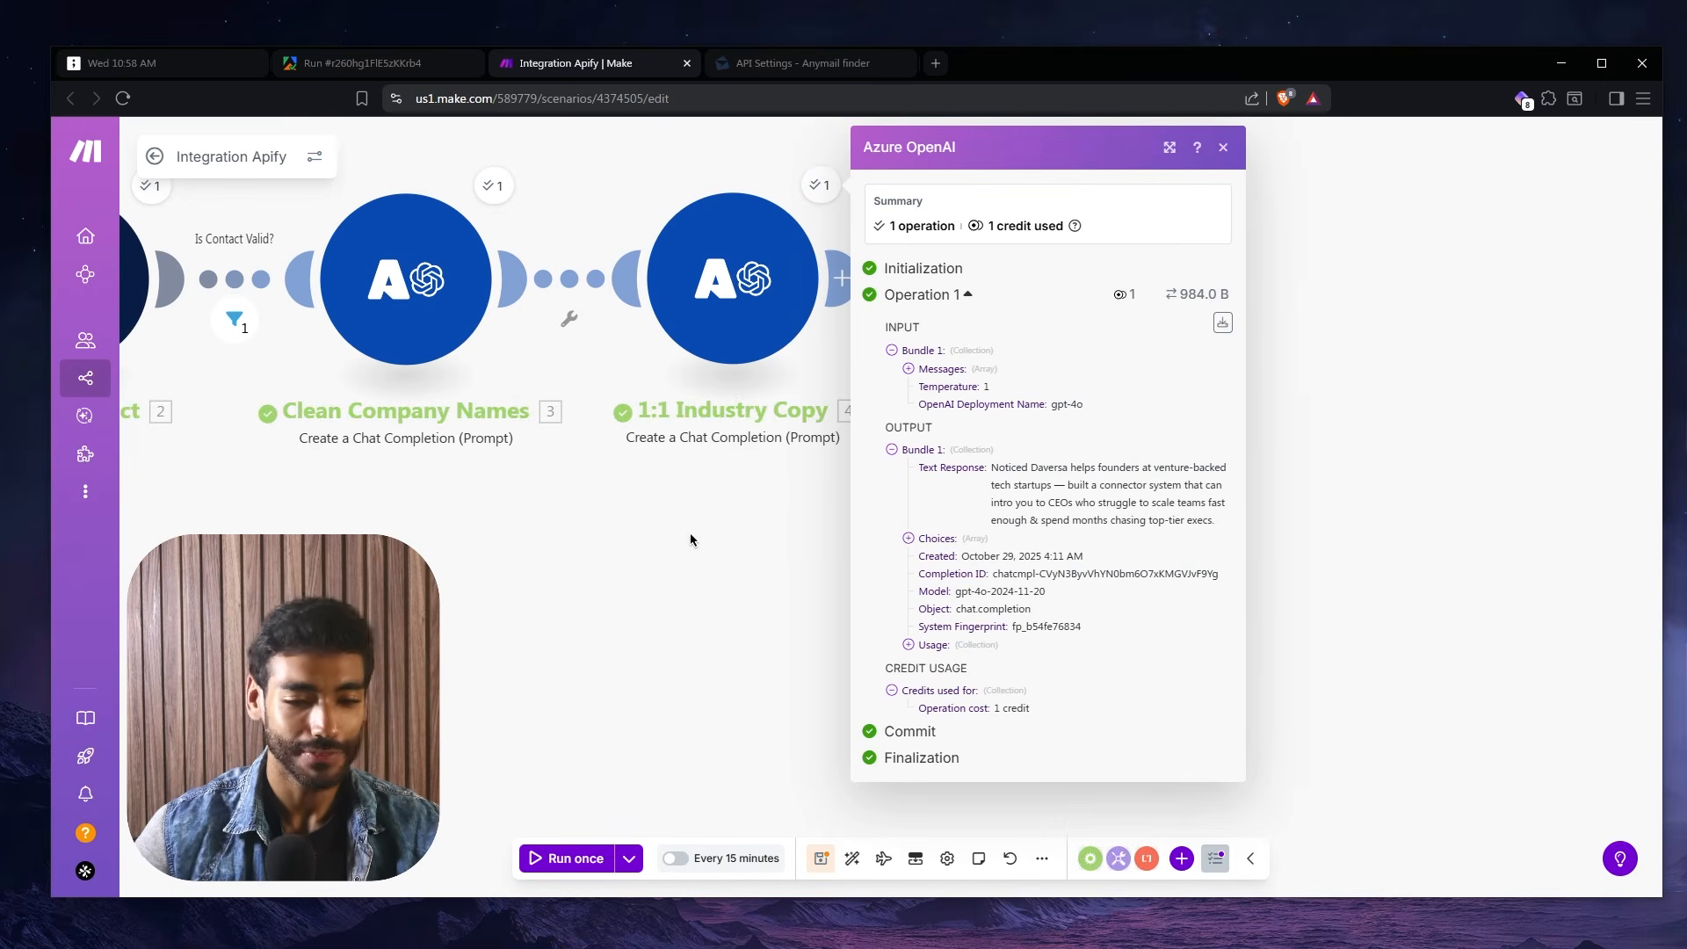
Examine the company description and technologies in the Get Data module's output, and close it
{"action": "left_click_drag", "start_coordinate": [703, 543], "coordinate": [993, 602]}
{"action": "left_click_drag", "start_coordinate": [606, 538], "coordinate": [1021, 604]}
{"action": "left_click", "coordinate": [502, 308]}
{"action": "scroll", "coordinate": [764, 360], "scroll_direction": "down", "scroll_amount": 10}
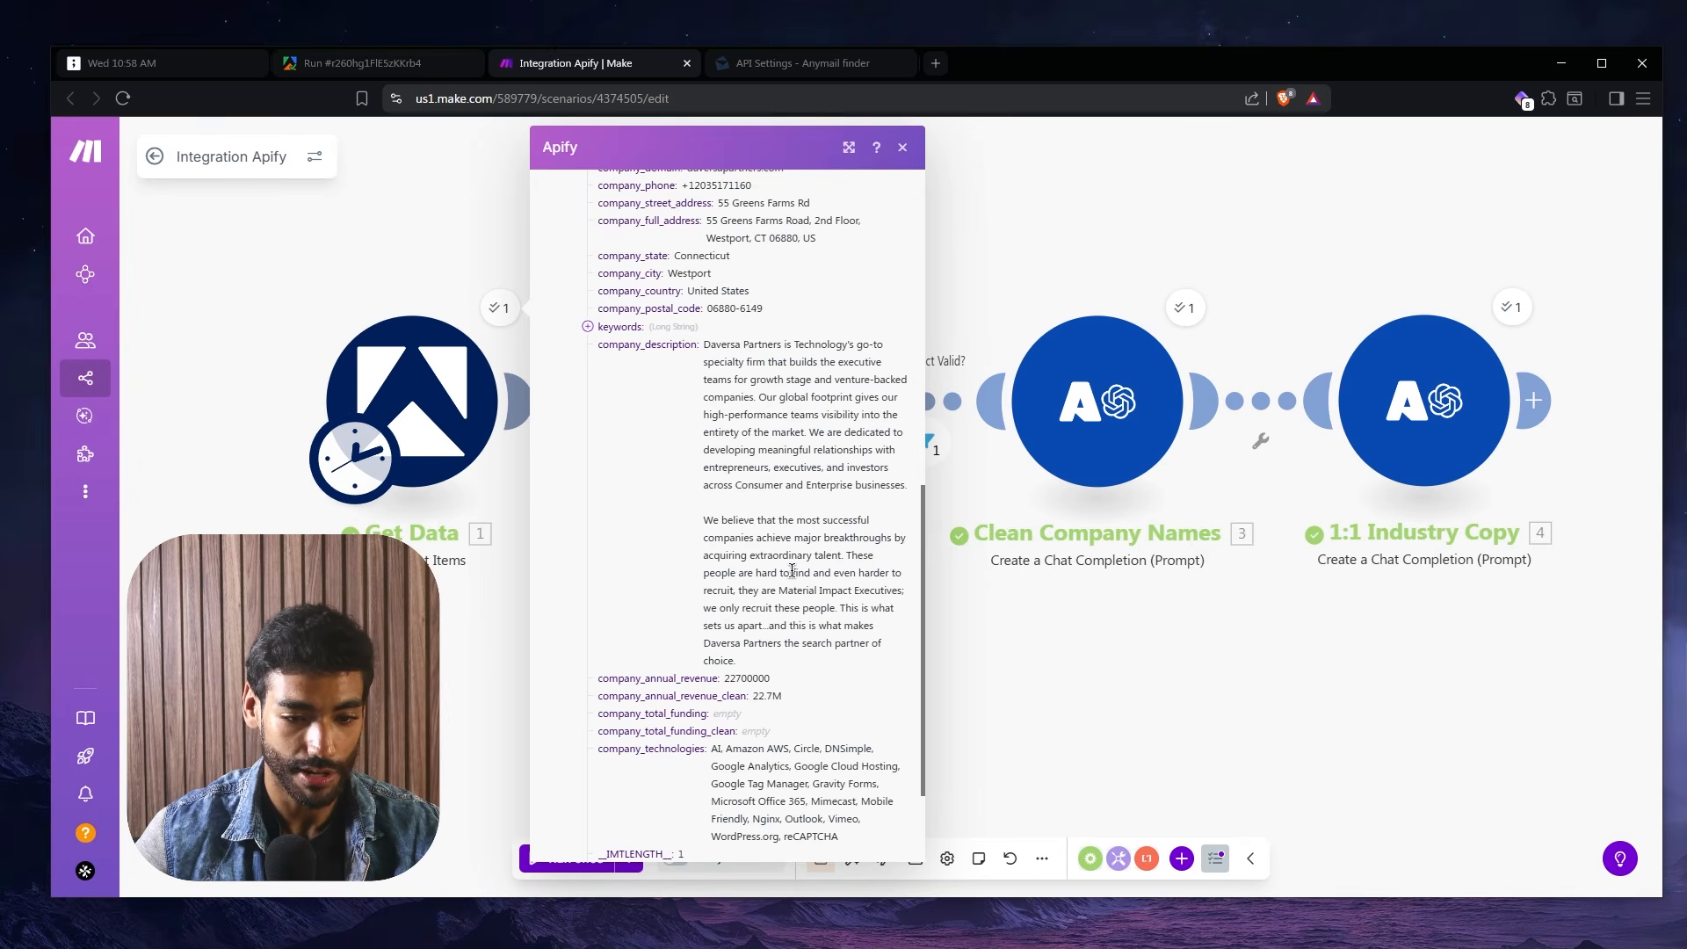
{"action": "left_click", "coordinate": [1061, 665]}
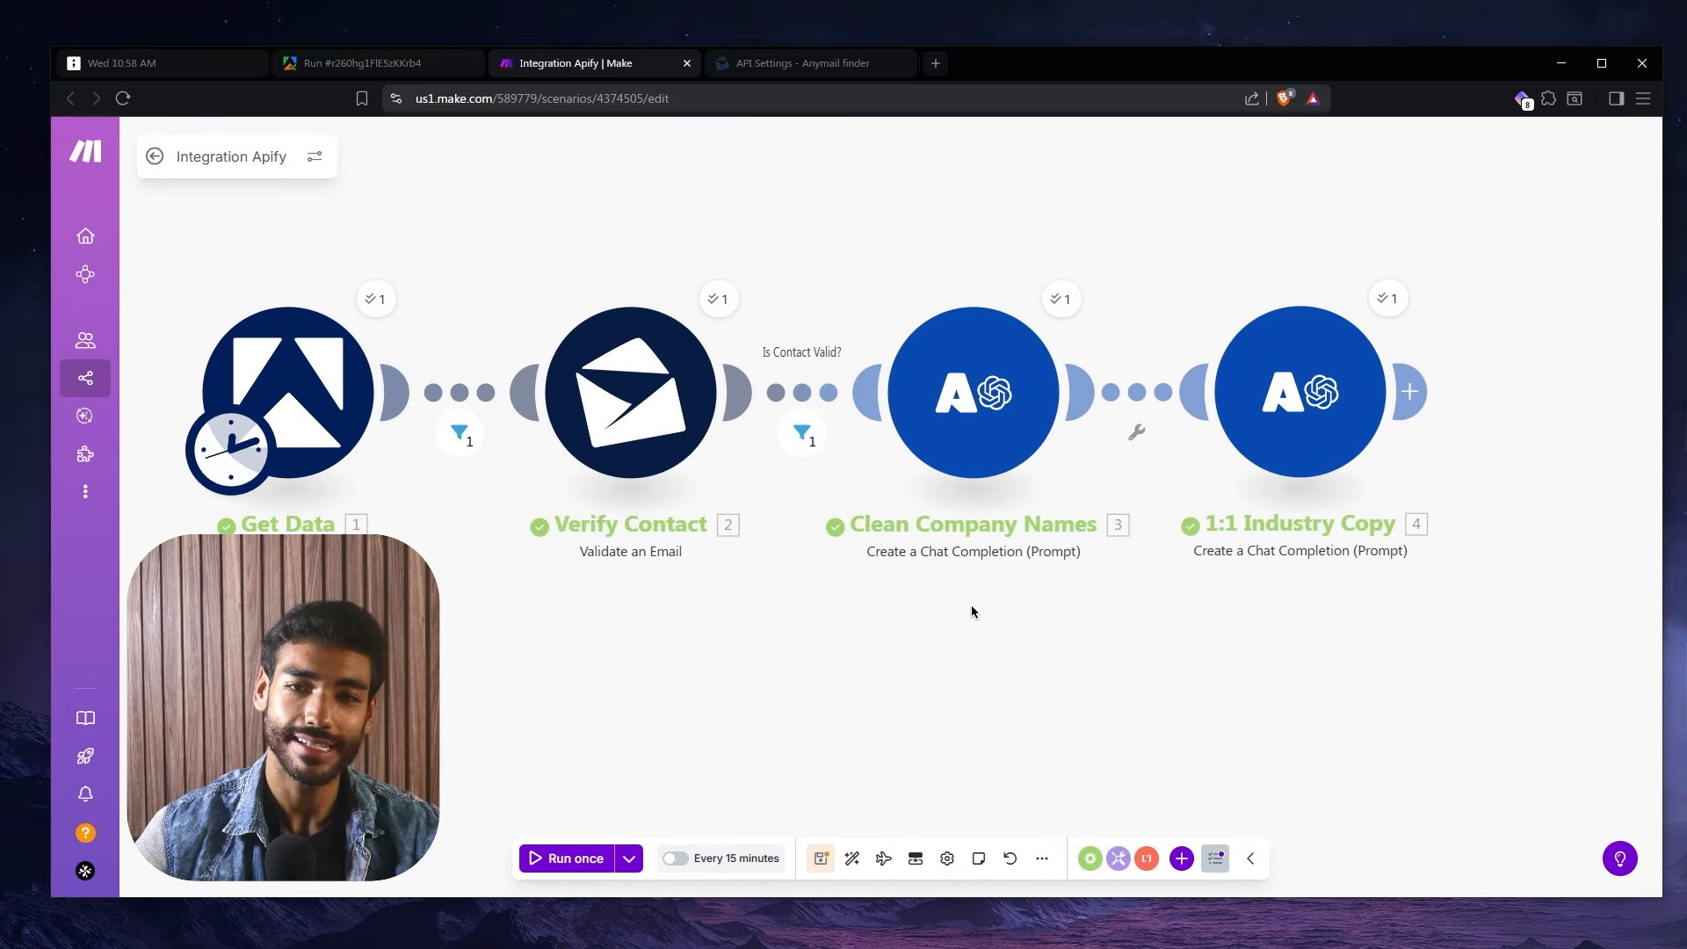
Review the generated outreach sentence in the 1:1 Industry Copy module's output again and close it
{"action": "left_click_drag", "start_coordinate": [1111, 578], "coordinate": [996, 587]}
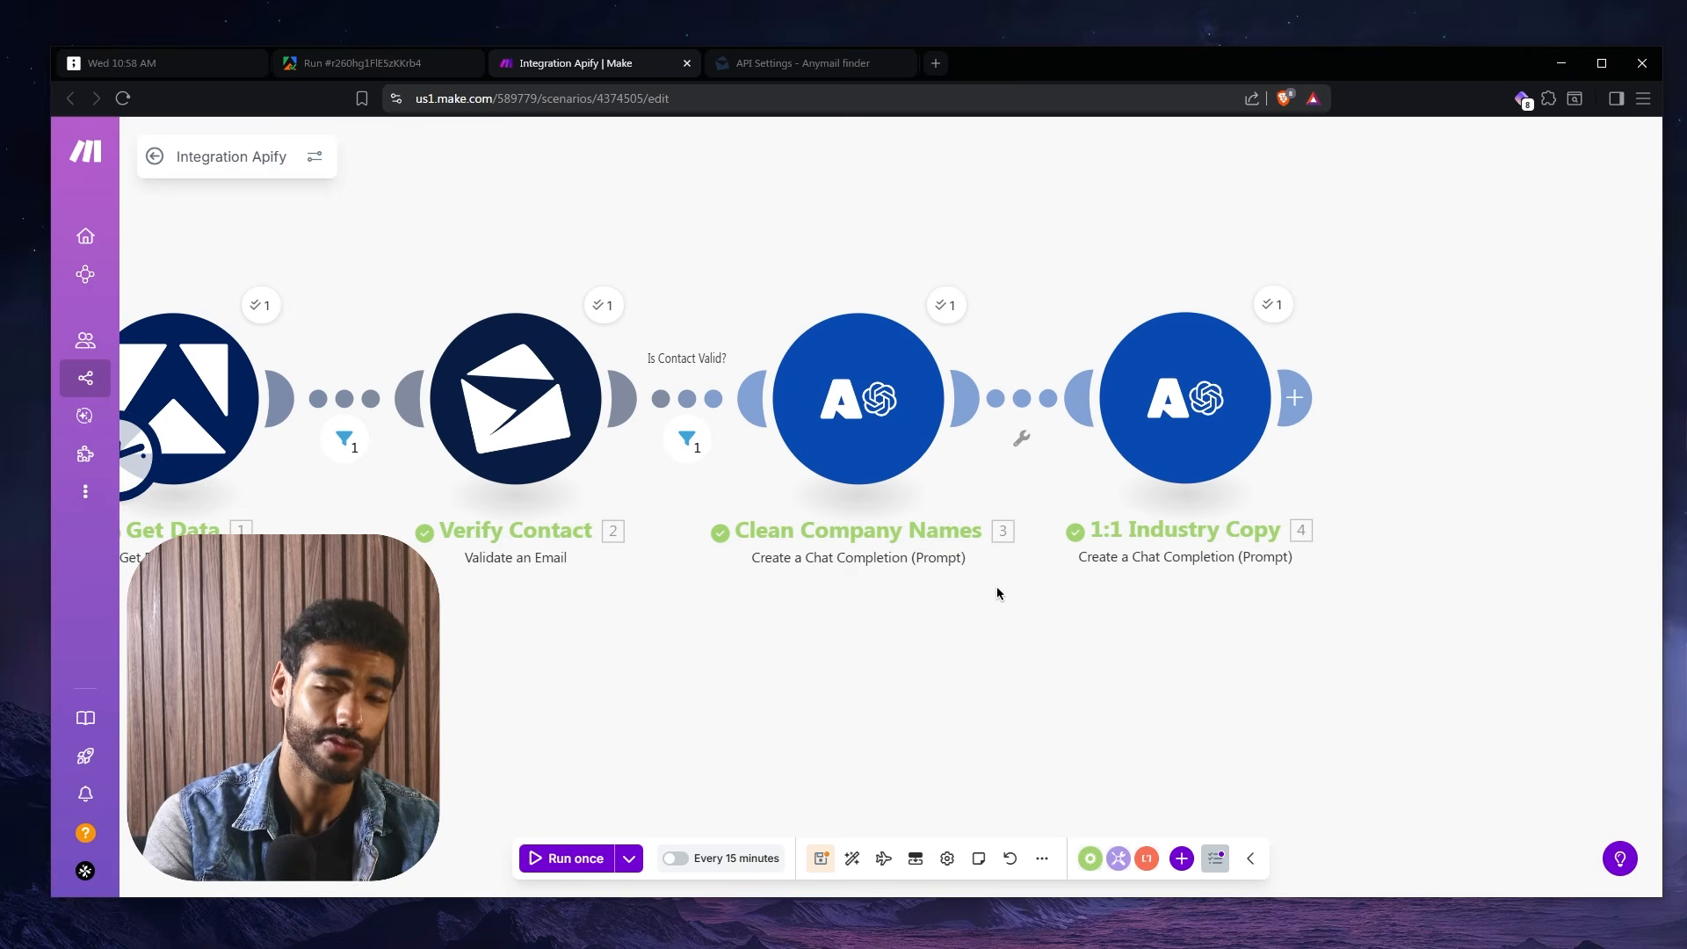
{"action": "left_click_drag", "start_coordinate": [1302, 634], "coordinate": [1161, 552]}
{"action": "left_click", "coordinate": [1136, 227]}
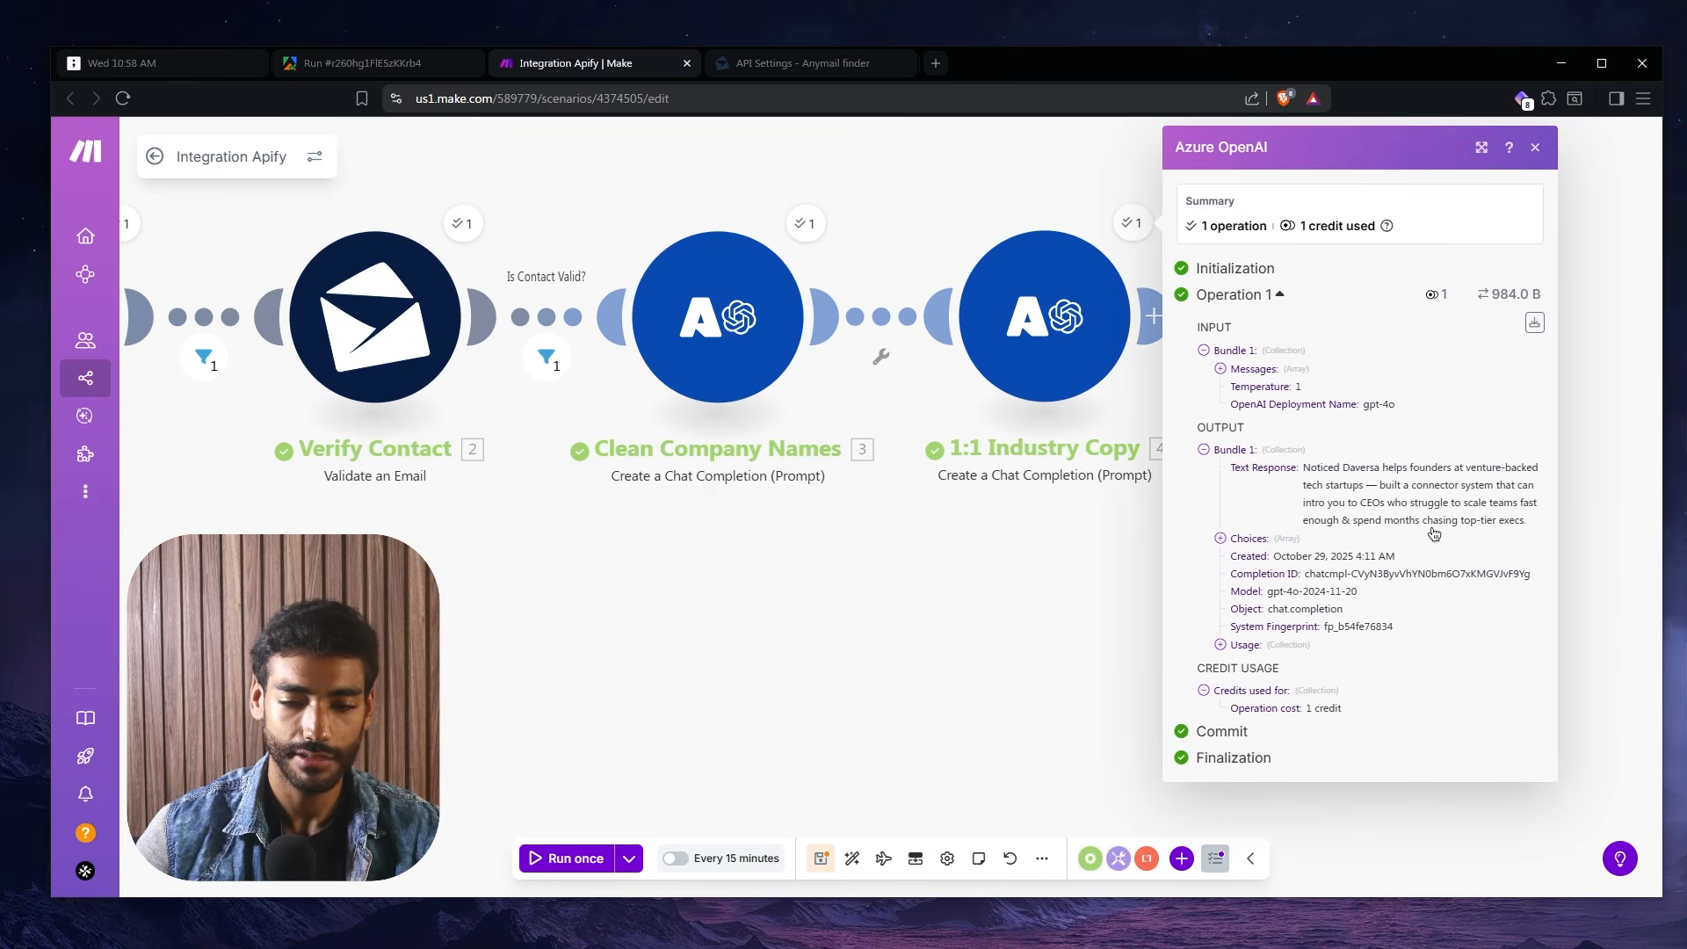
{"action": "triple_click", "coordinate": [1416, 508]}
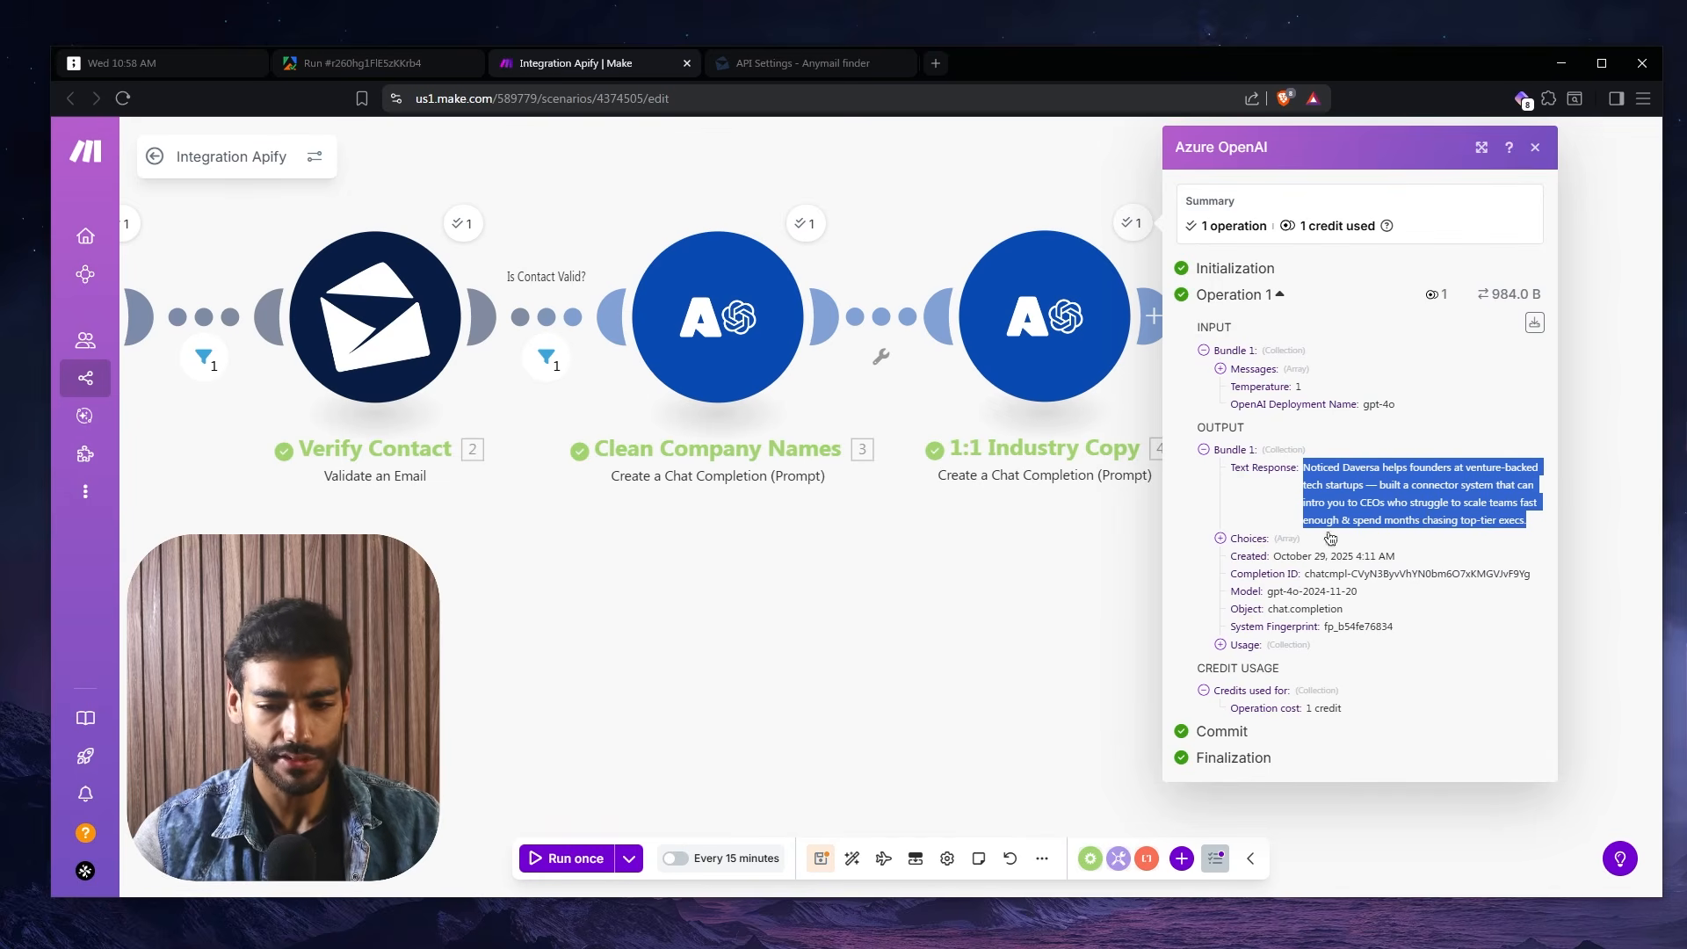
{"action": "left_click", "coordinate": [1450, 499]}
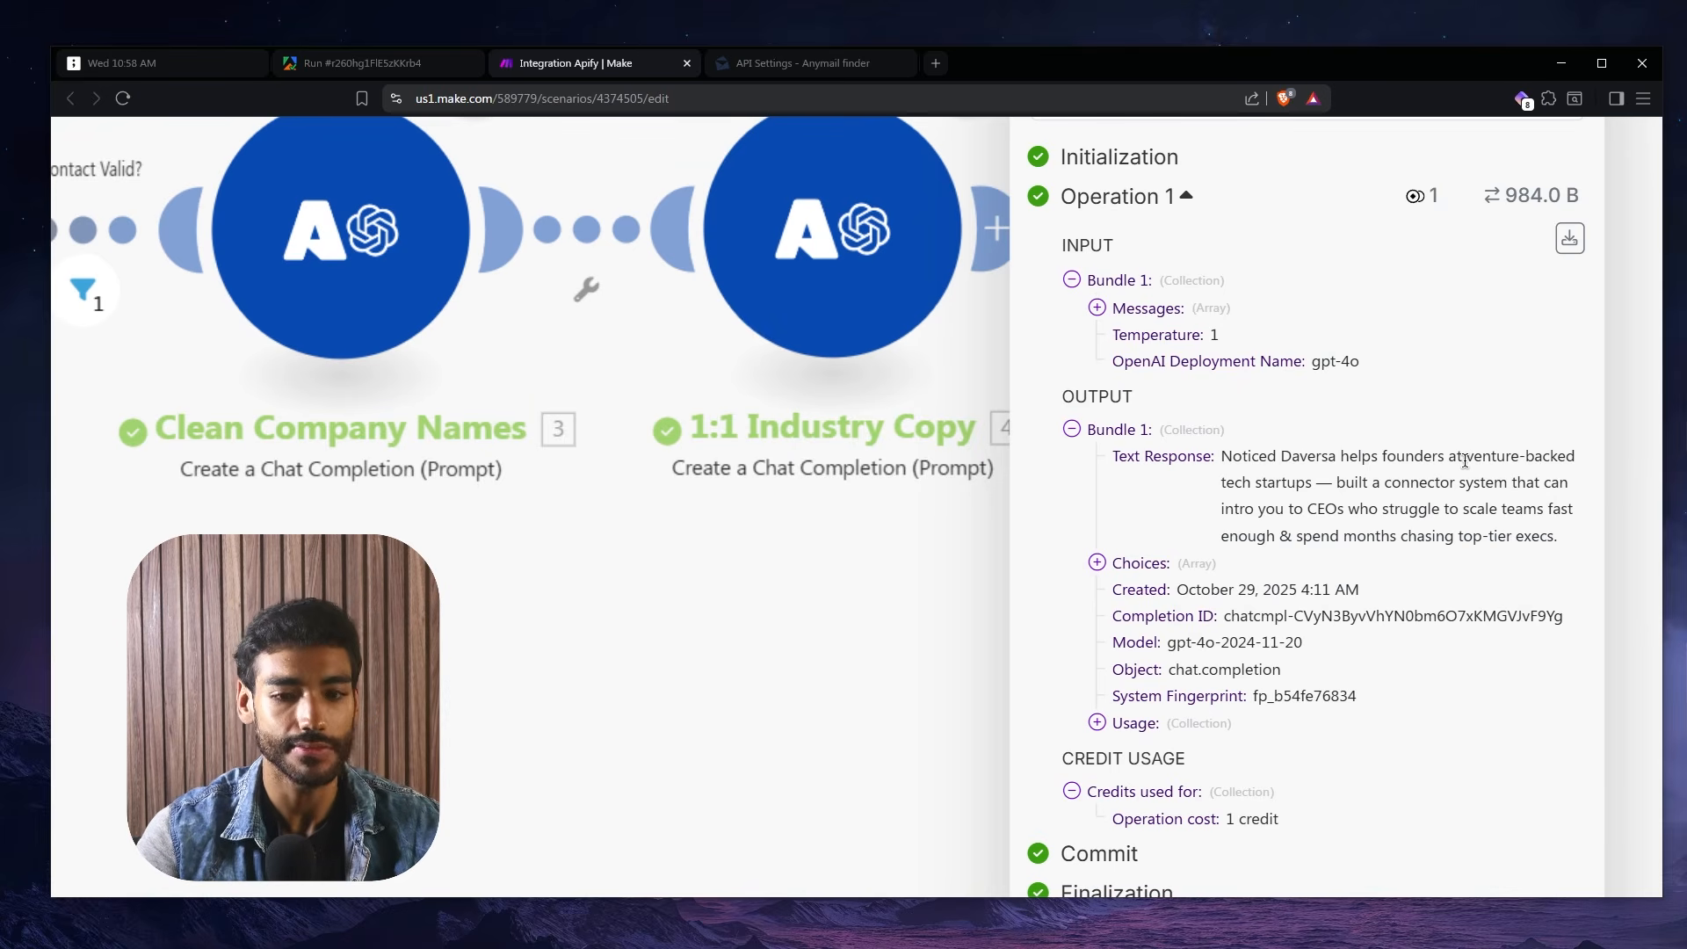
{"action": "scroll", "coordinate": [1465, 460], "scroll_direction": "down", "scroll_amount": 5}
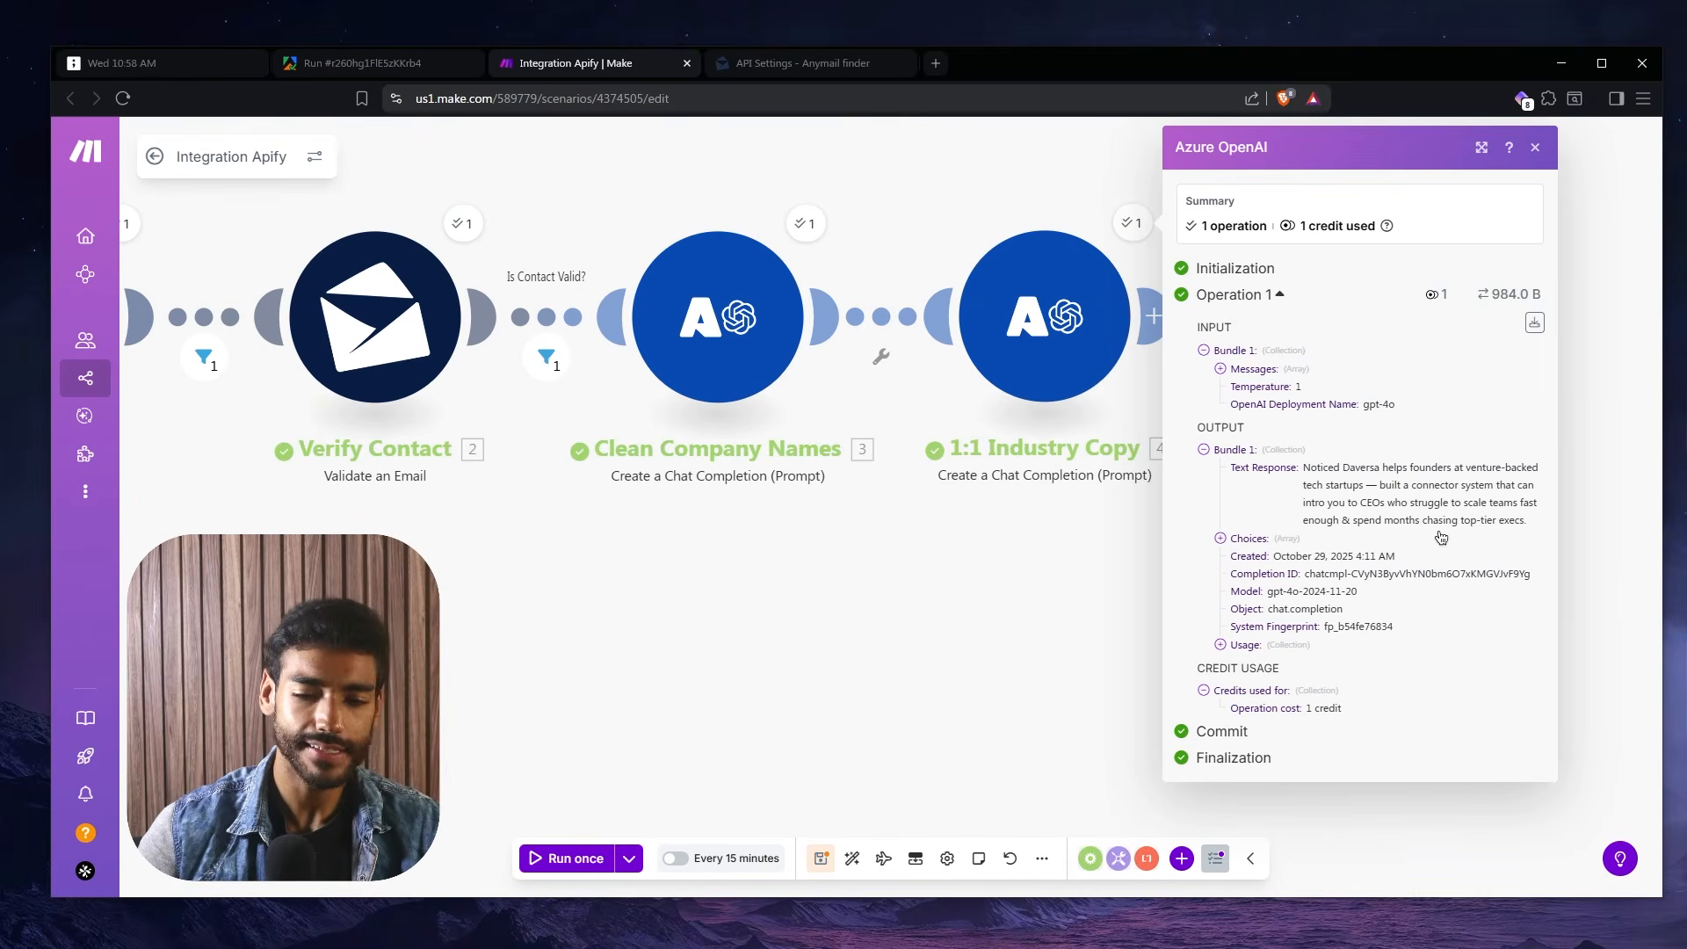
{"action": "left_click", "coordinate": [1141, 599]}
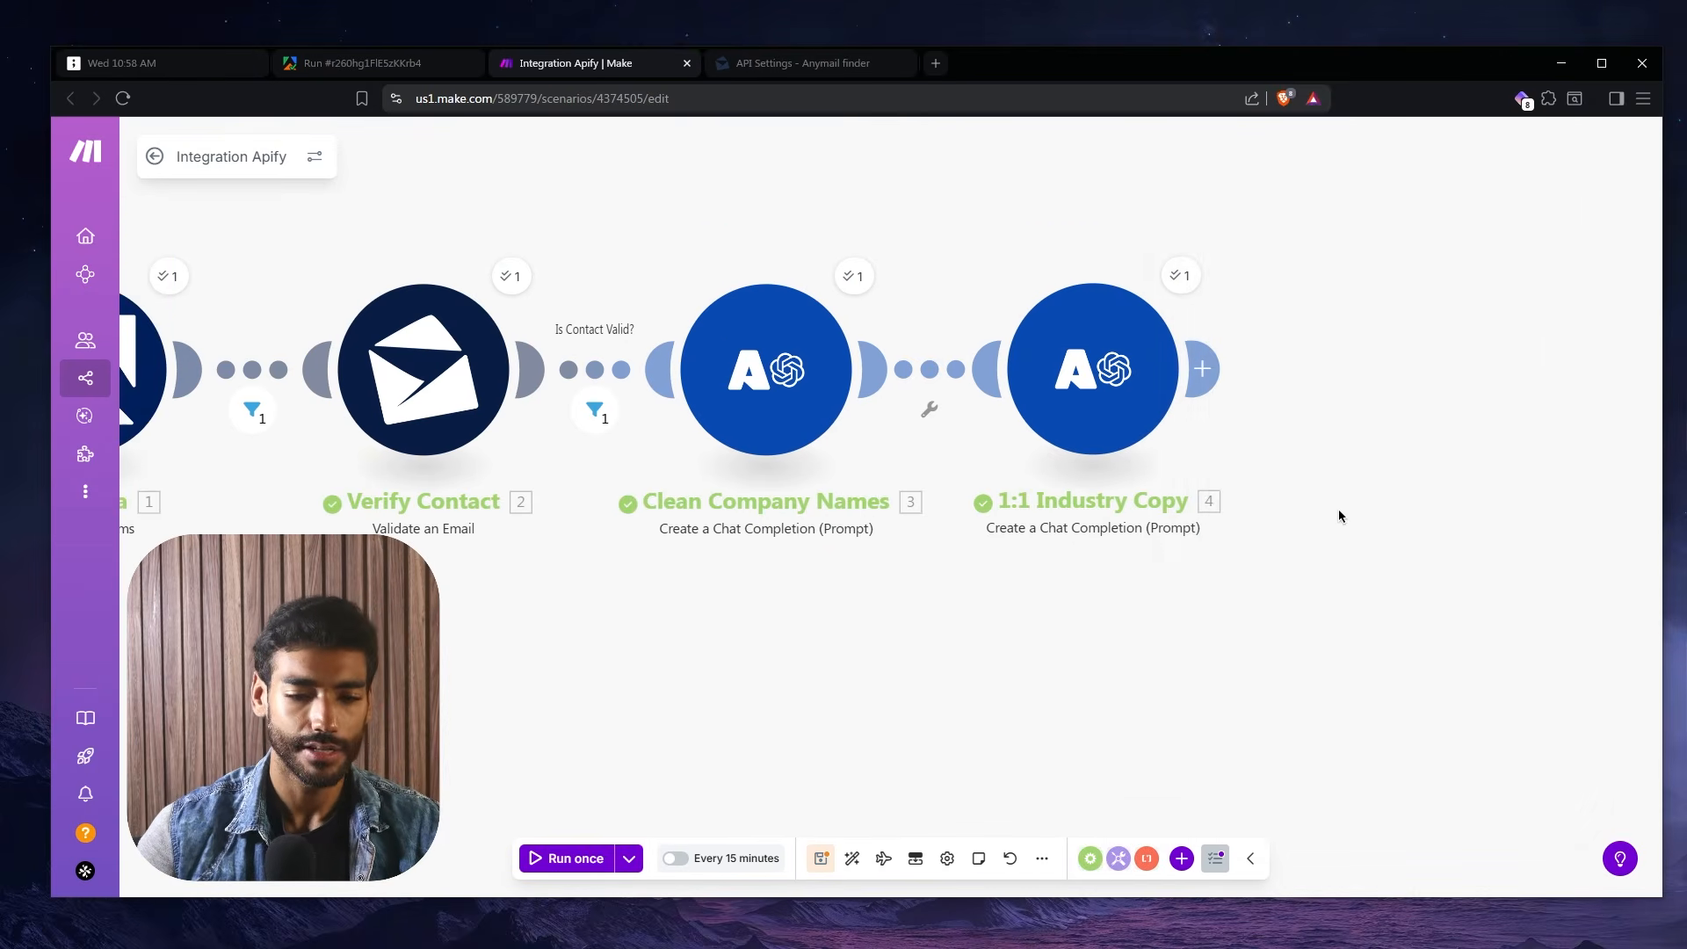
Add a Tools Set variable module after 1:1 Industry Copy and name its variable "Dream Email"
{"action": "left_click_drag", "start_coordinate": [1383, 553], "coordinate": [1157, 546]}
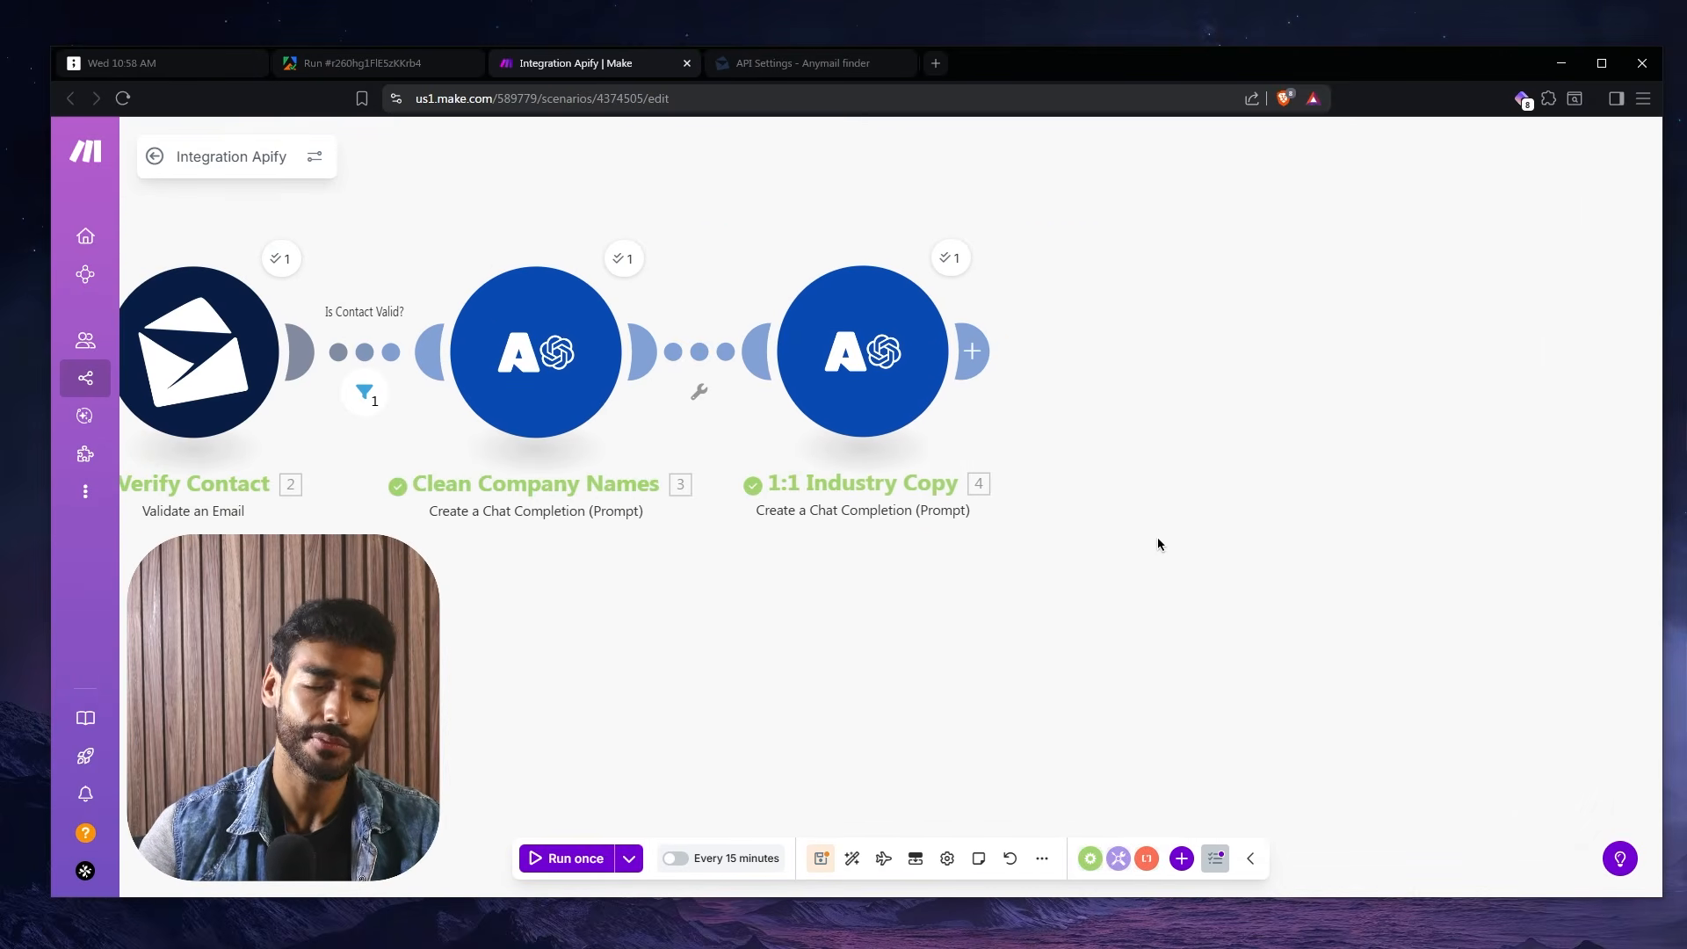
{"action": "left_click", "coordinate": [971, 351]}
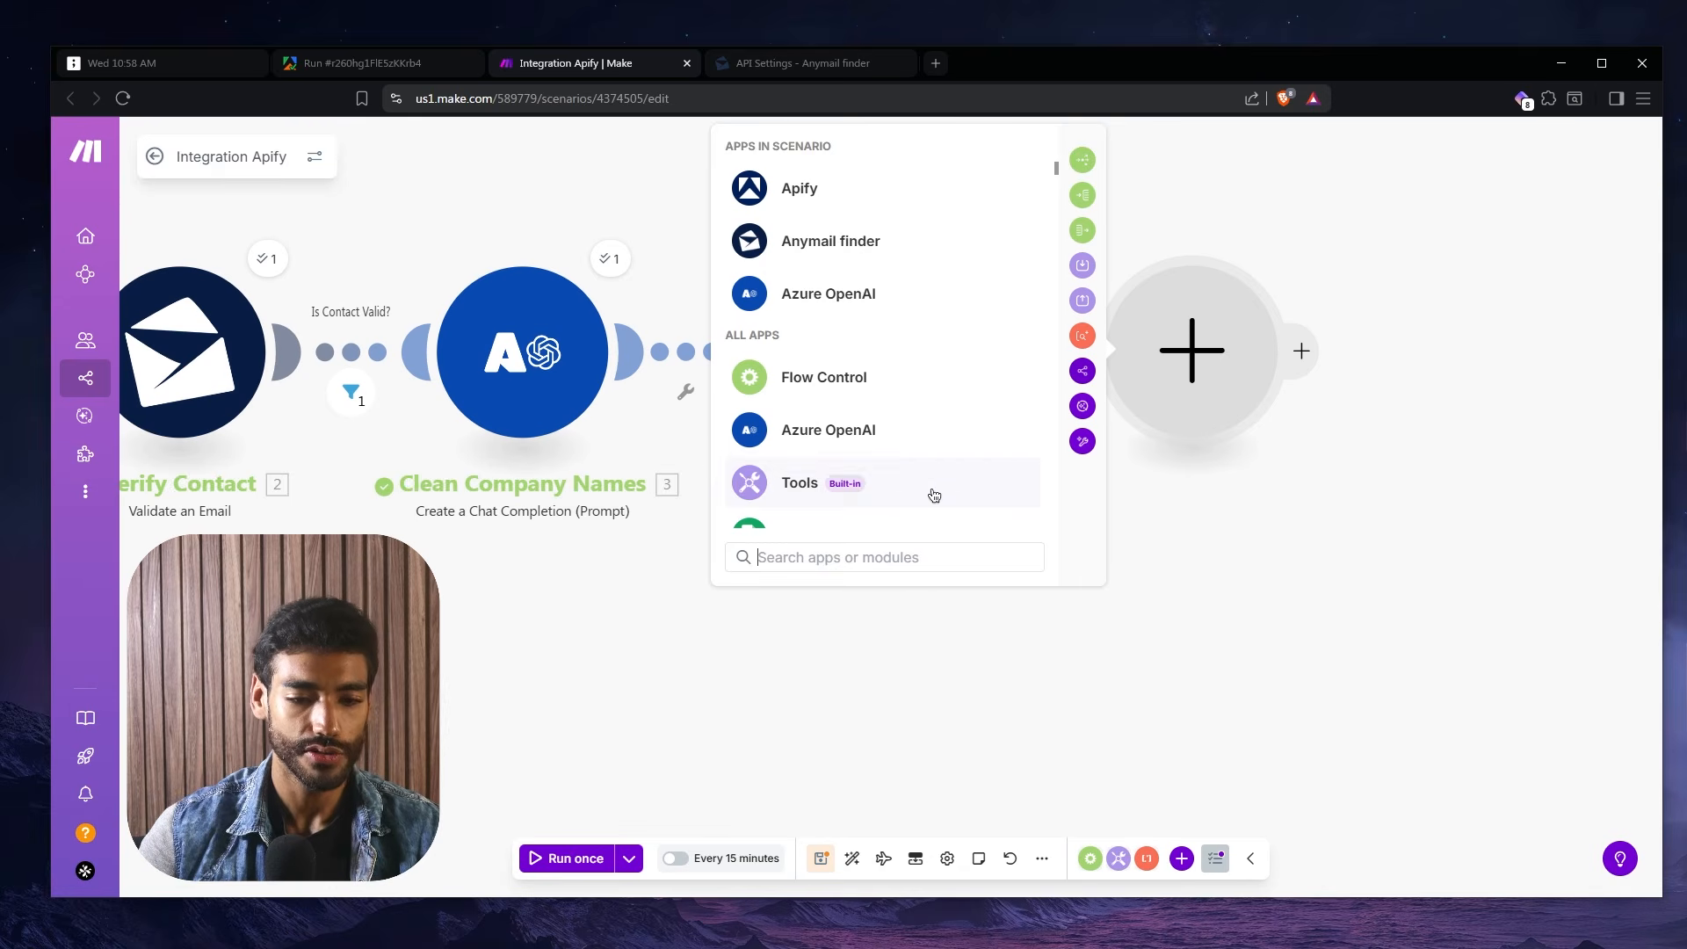
{"action": "left_click", "coordinate": [816, 463]}
{"action": "type", "text": "se"}
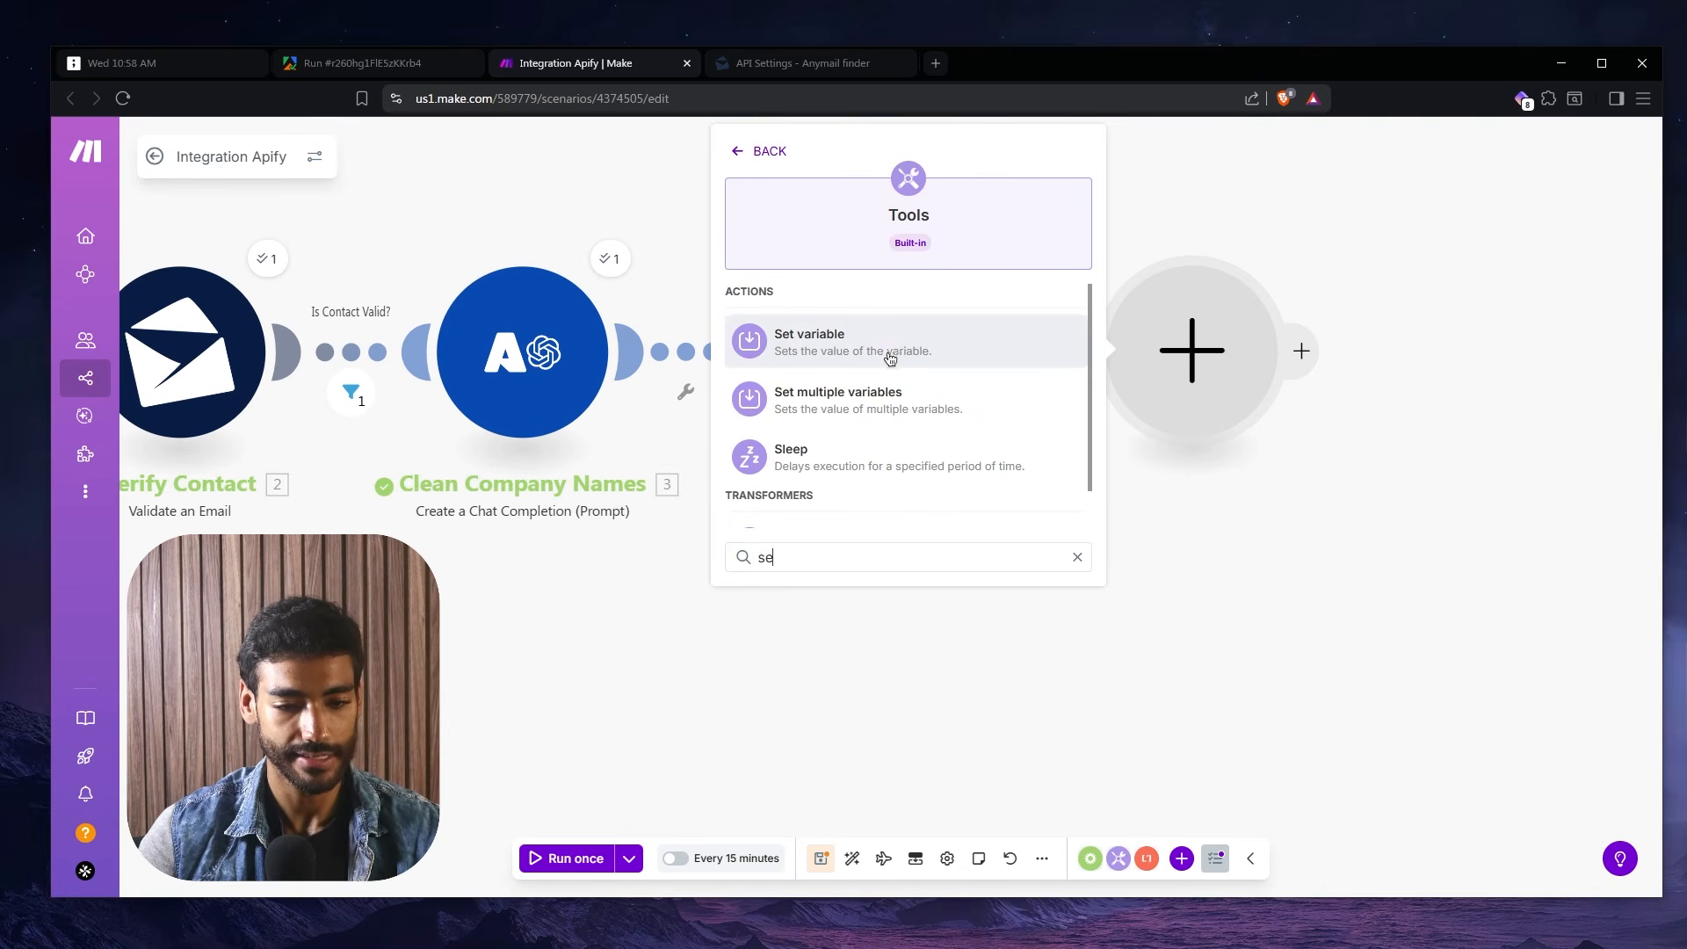
{"action": "left_click", "coordinate": [890, 351]}
{"action": "left_click", "coordinate": [1353, 308]}
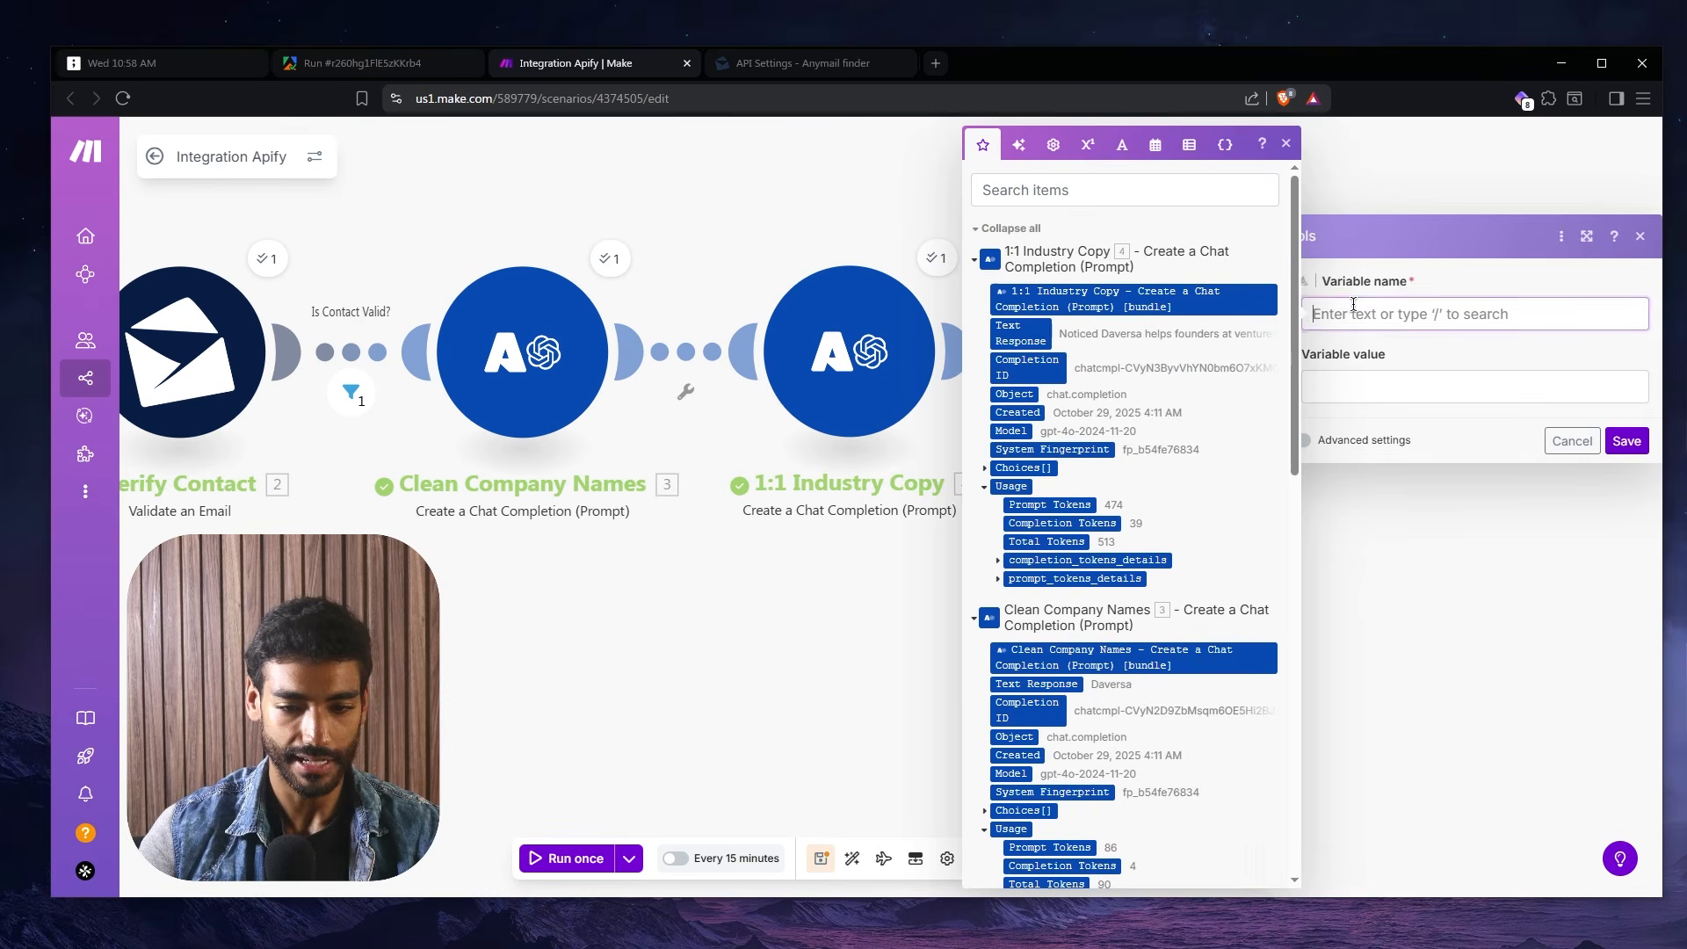
{"action": "type", "text": "Drea"}
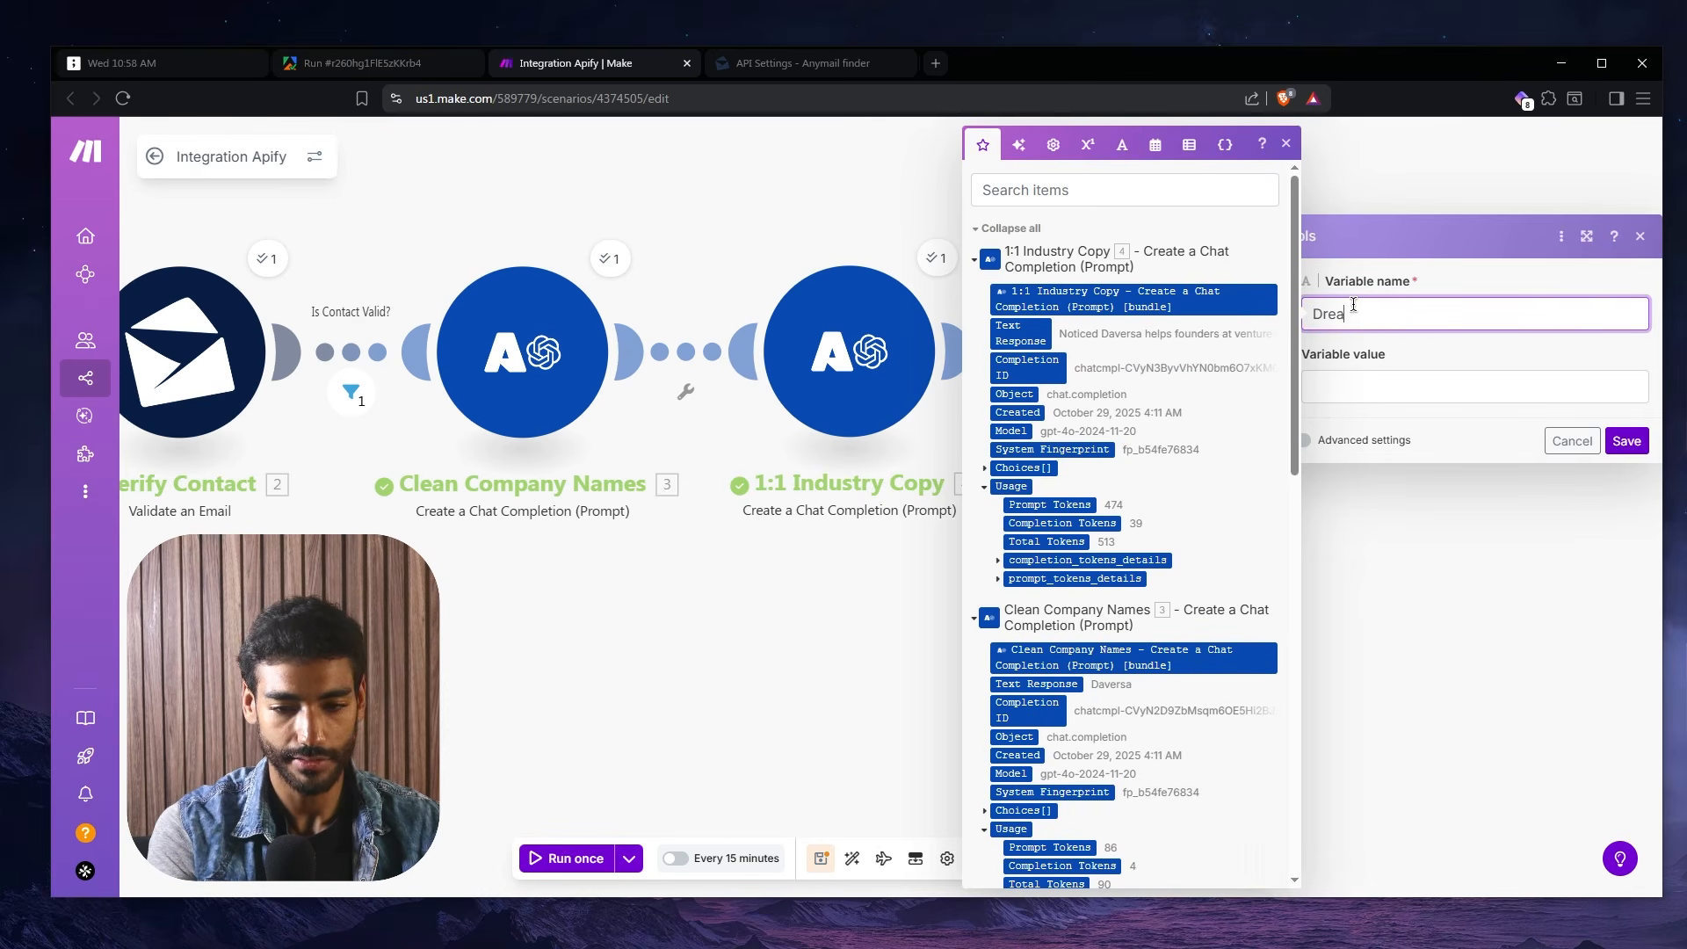
{"action": "type", "text": "m Emai"}
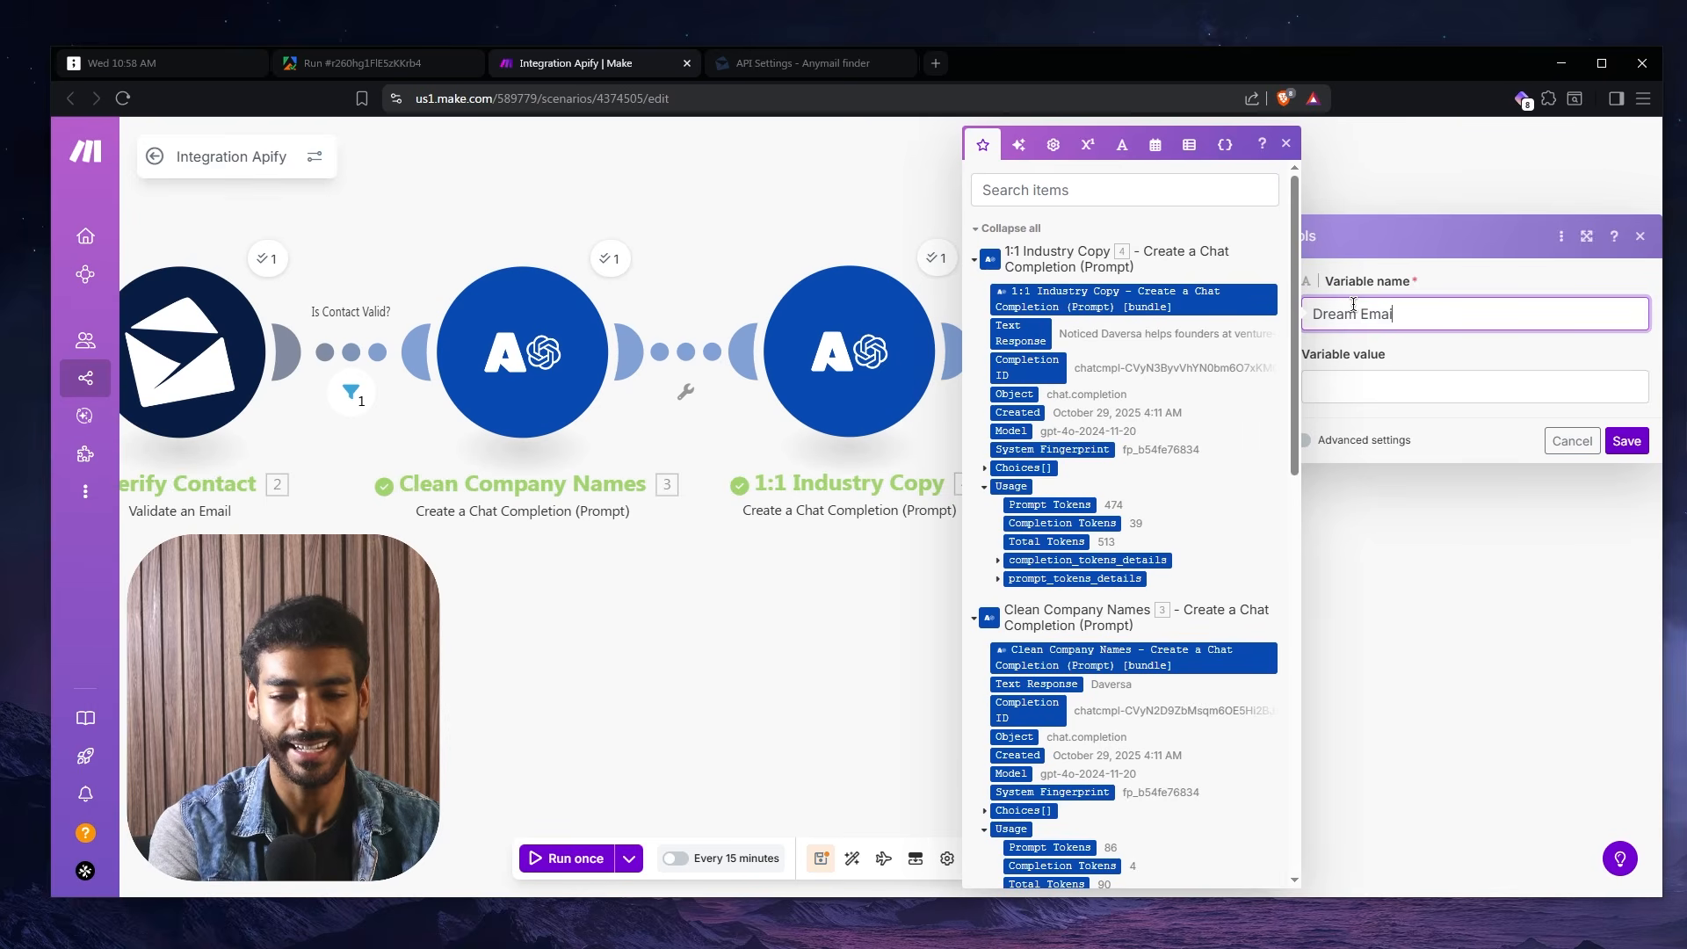
{"action": "type", "text": "l"}
{"action": "key", "text": "Tab"}
Start the variable value with the greeting "Hey", Get Data's first_name variable and a dash
{"action": "type", "text": "Hey"}
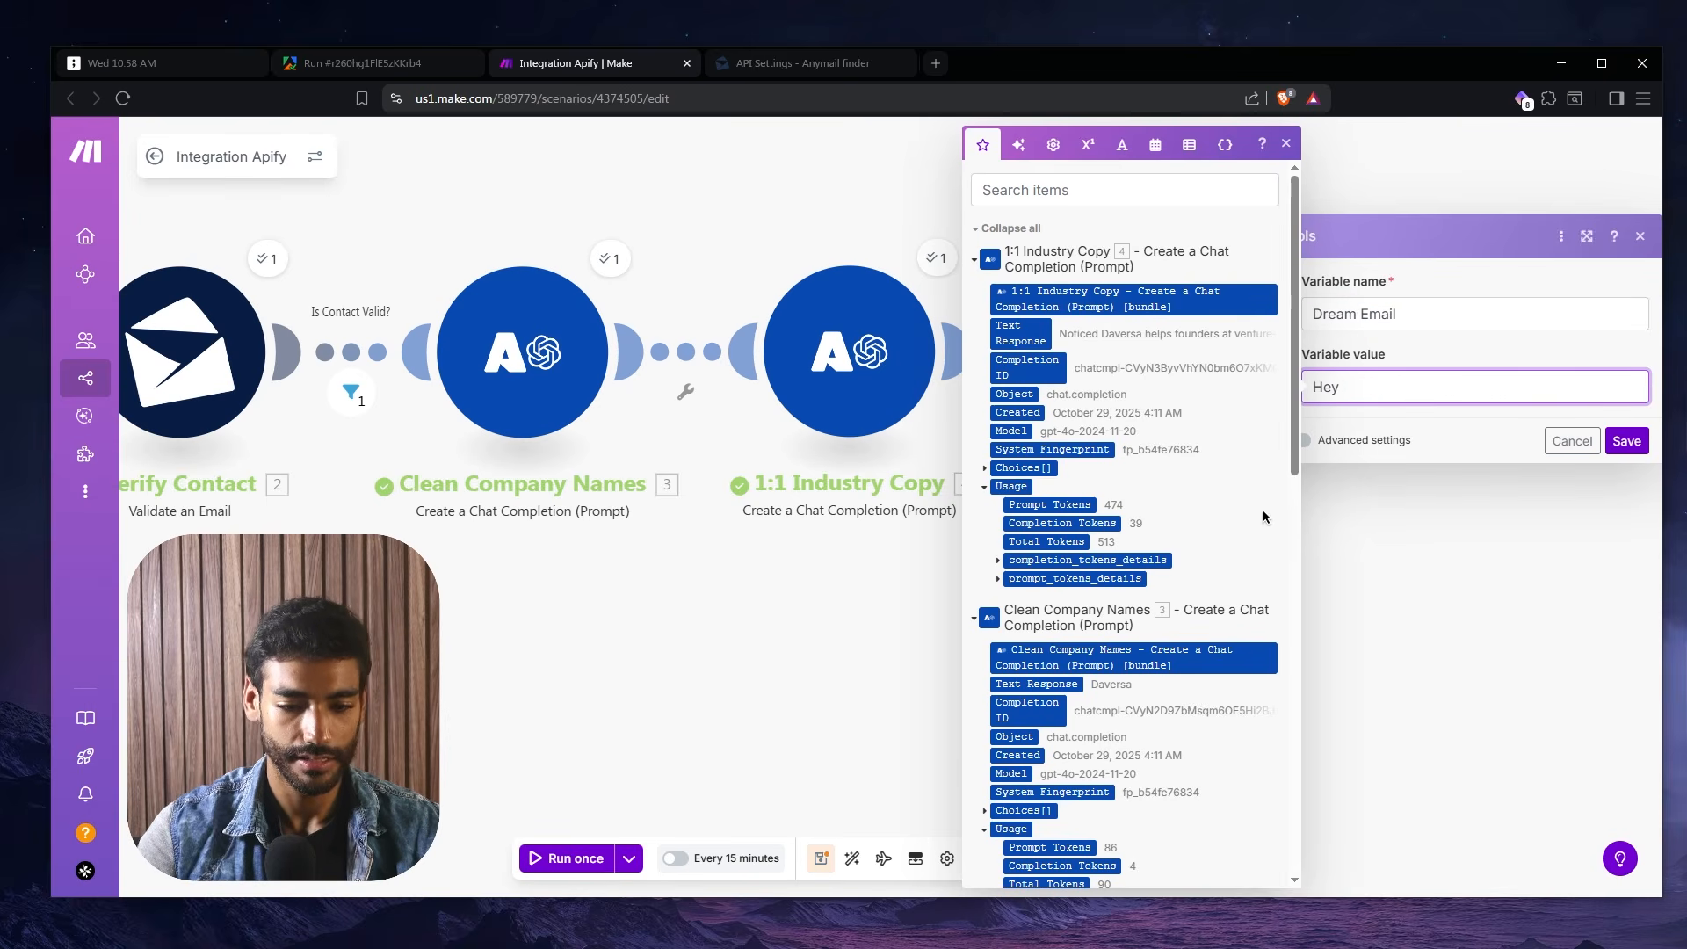
{"action": "scroll", "coordinate": [1262, 516], "scroll_direction": "down", "scroll_amount": 10}
{"action": "scroll", "coordinate": [1090, 493], "scroll_direction": "up", "scroll_amount": 3}
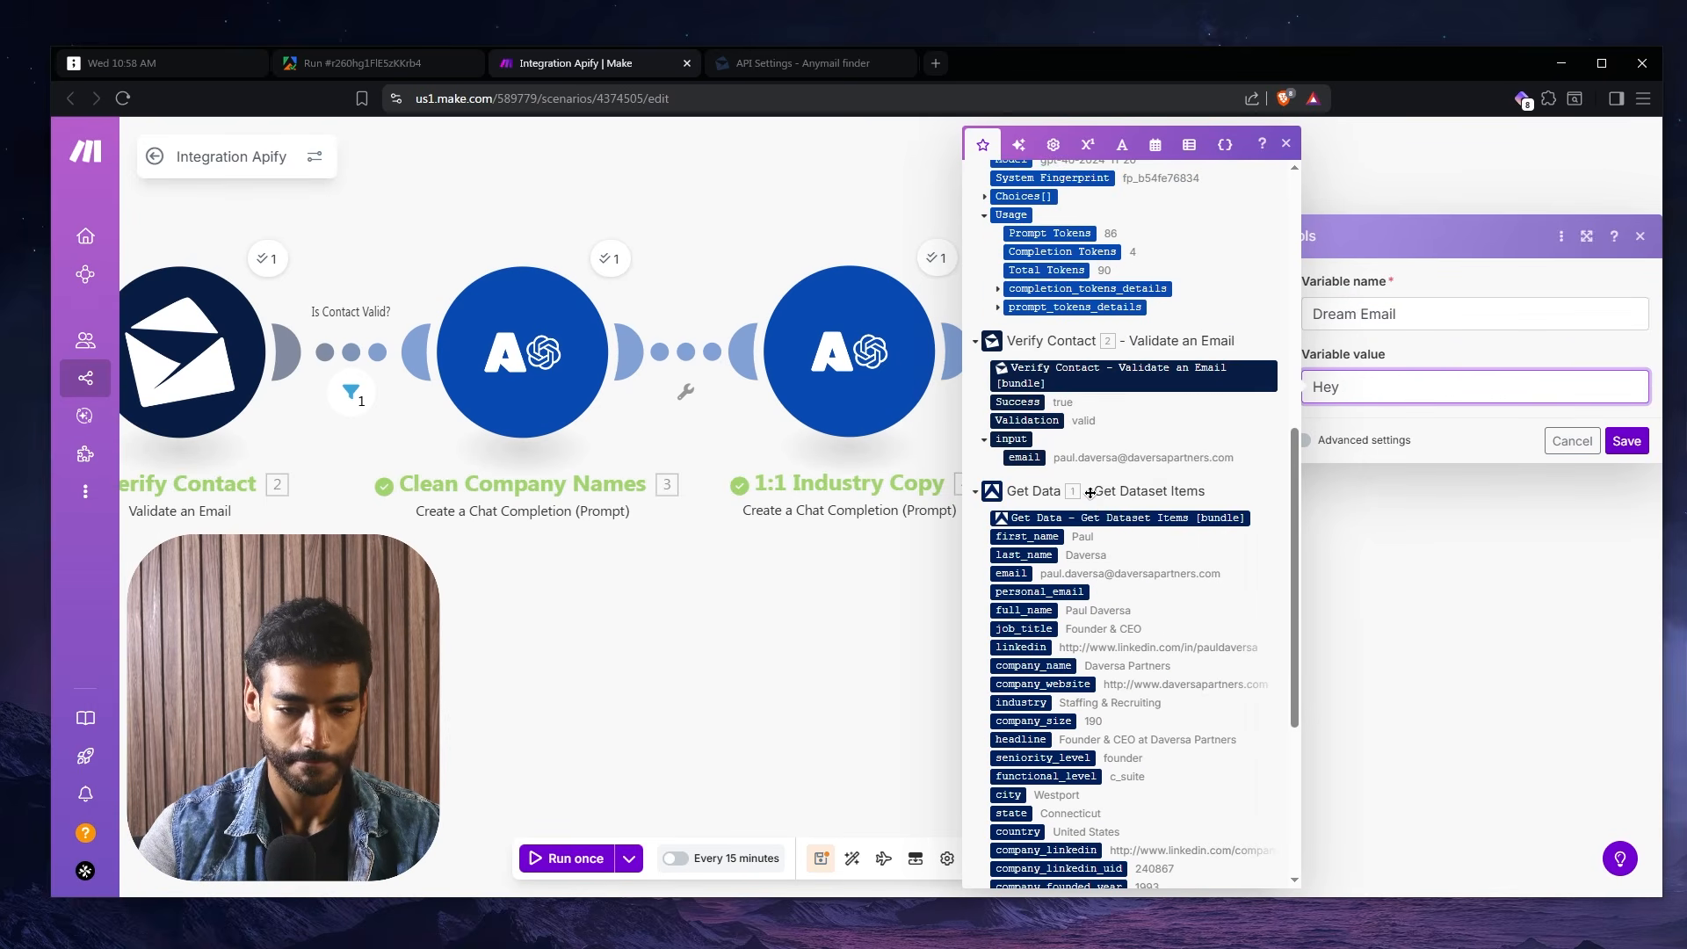
{"action": "left_click", "coordinate": [1050, 536]}
{"action": "type", "text": "—"}
{"action": "key", "text": "Return"}
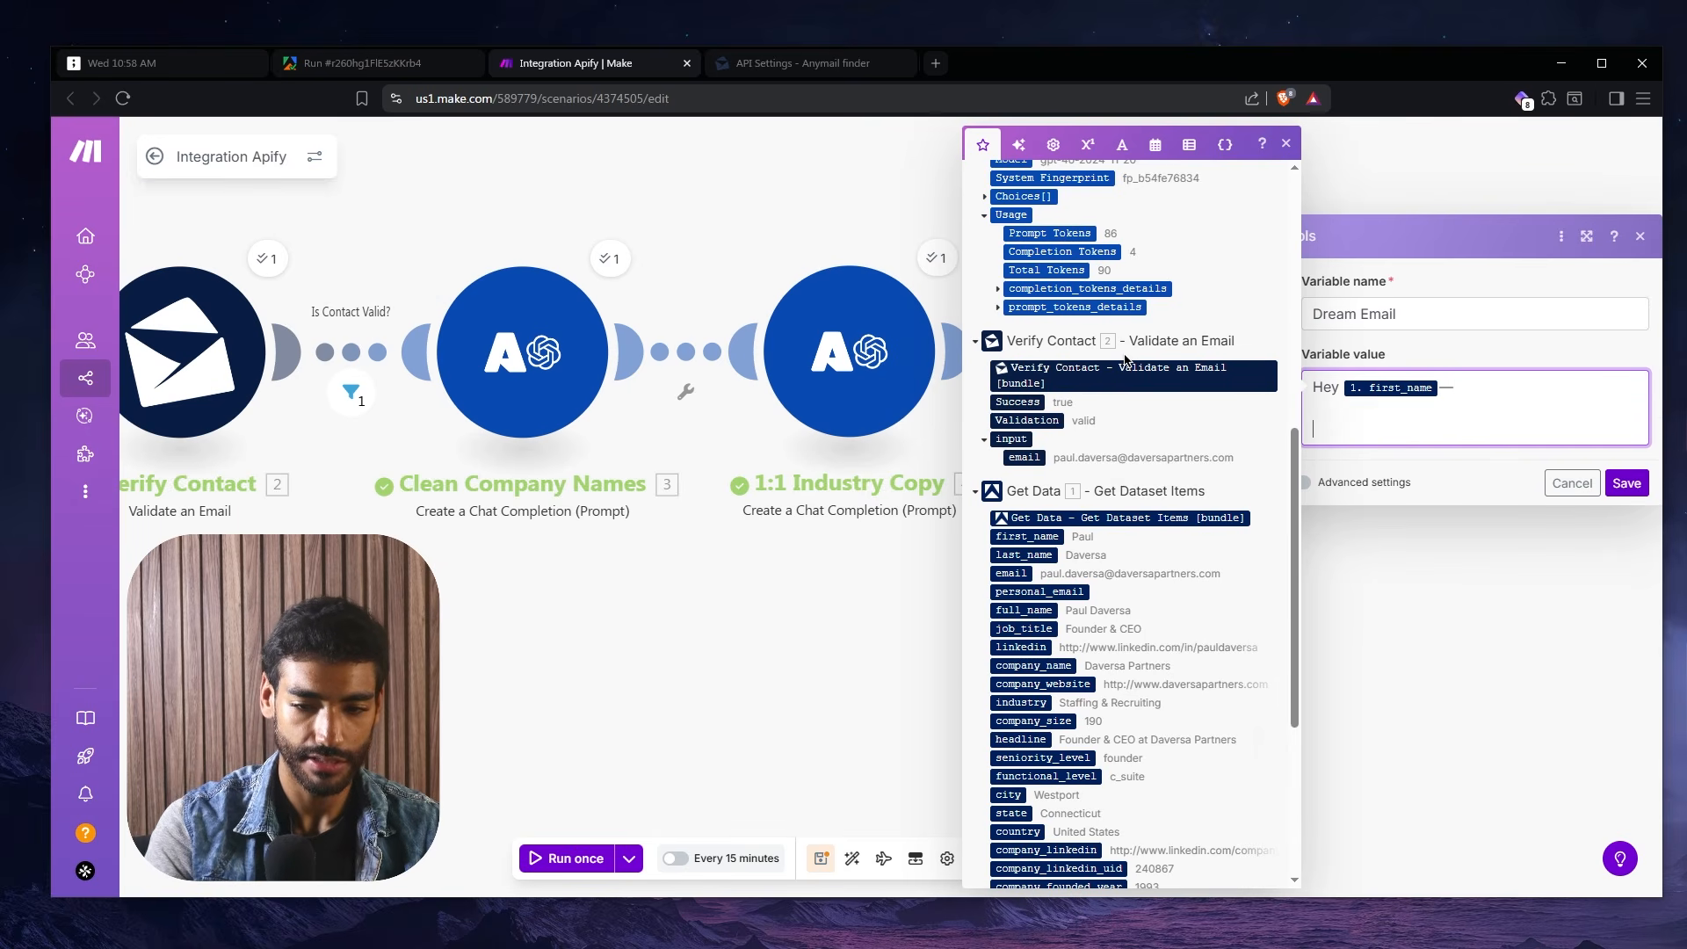
Add 1:1 Industry Copy's Text Response, "Worth connecting you?" and "Sent from my iPhone" as separate paragraphs, and save the module
{"action": "scroll", "coordinate": [1127, 359], "scroll_direction": "up", "scroll_amount": 10}
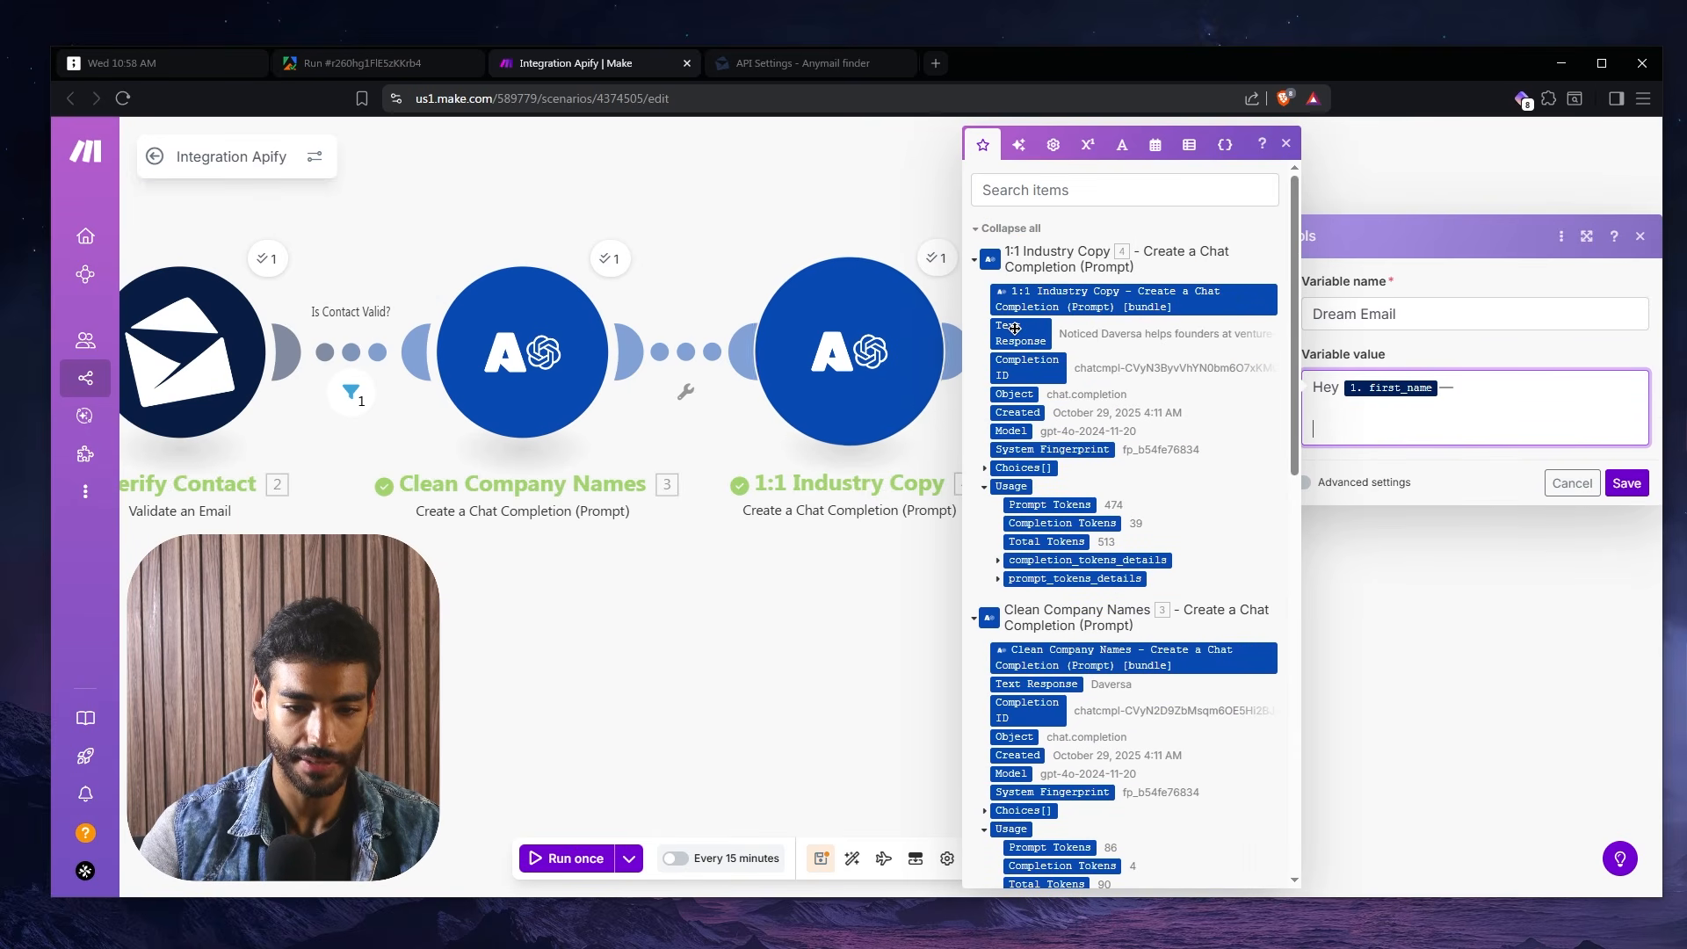
{"action": "left_click", "coordinate": [1024, 332]}
{"action": "key", "text": "Return"}
{"action": "type", "text": "Wort"}
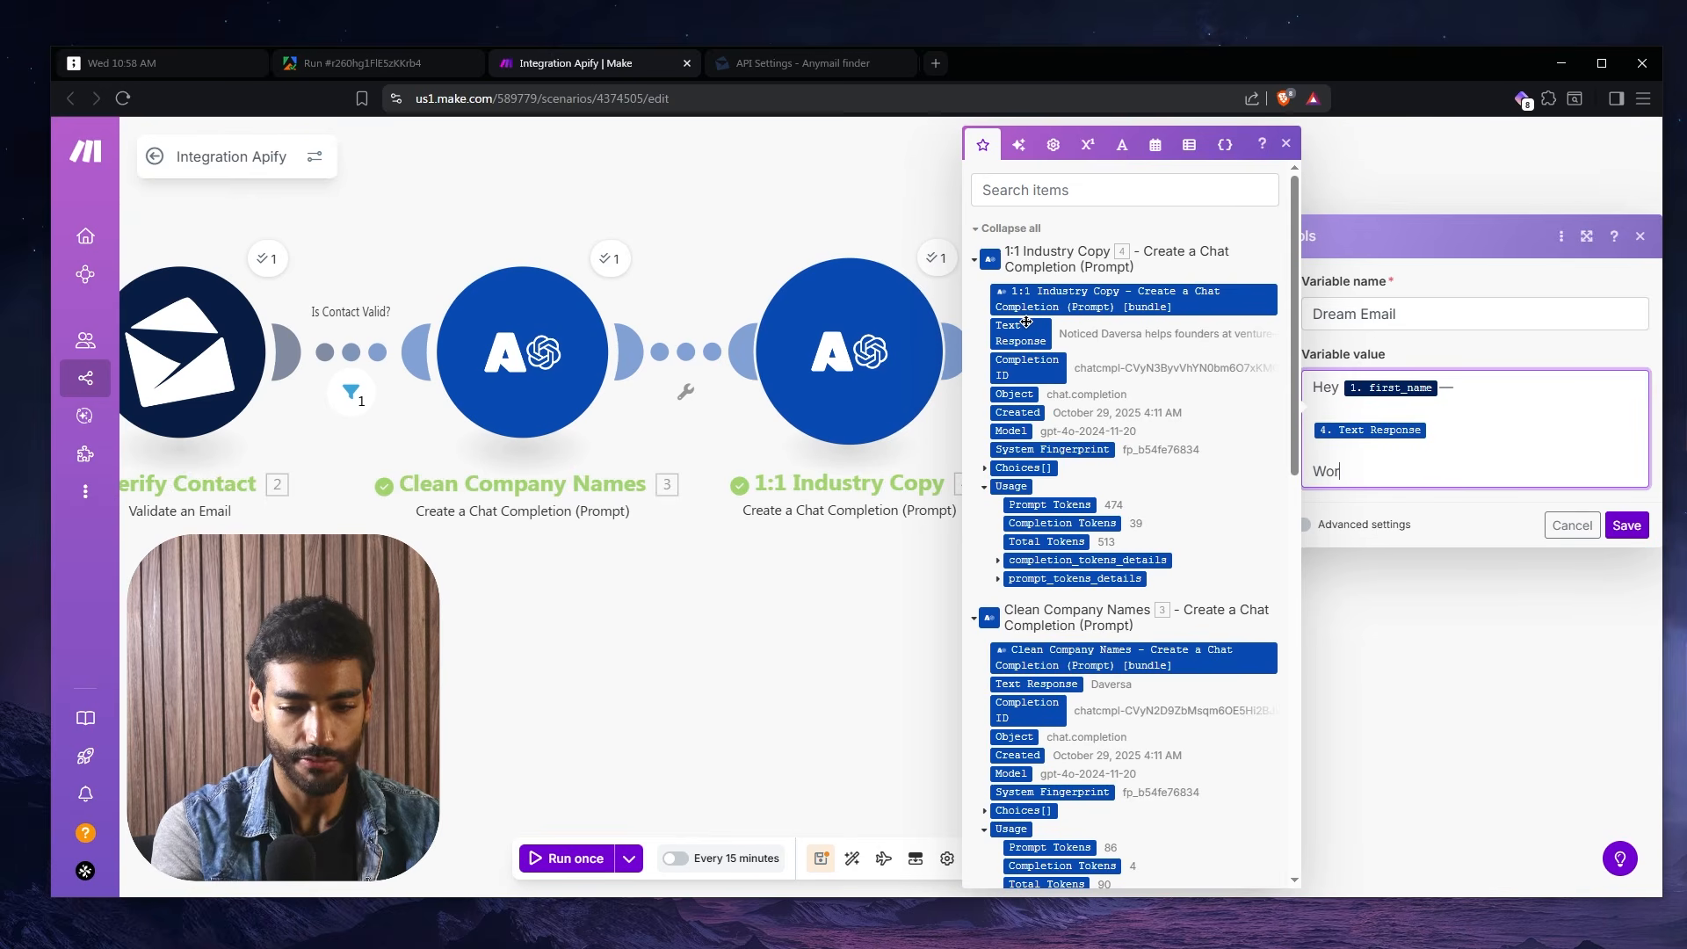
{"action": "type", "text": "onnecting you?"}
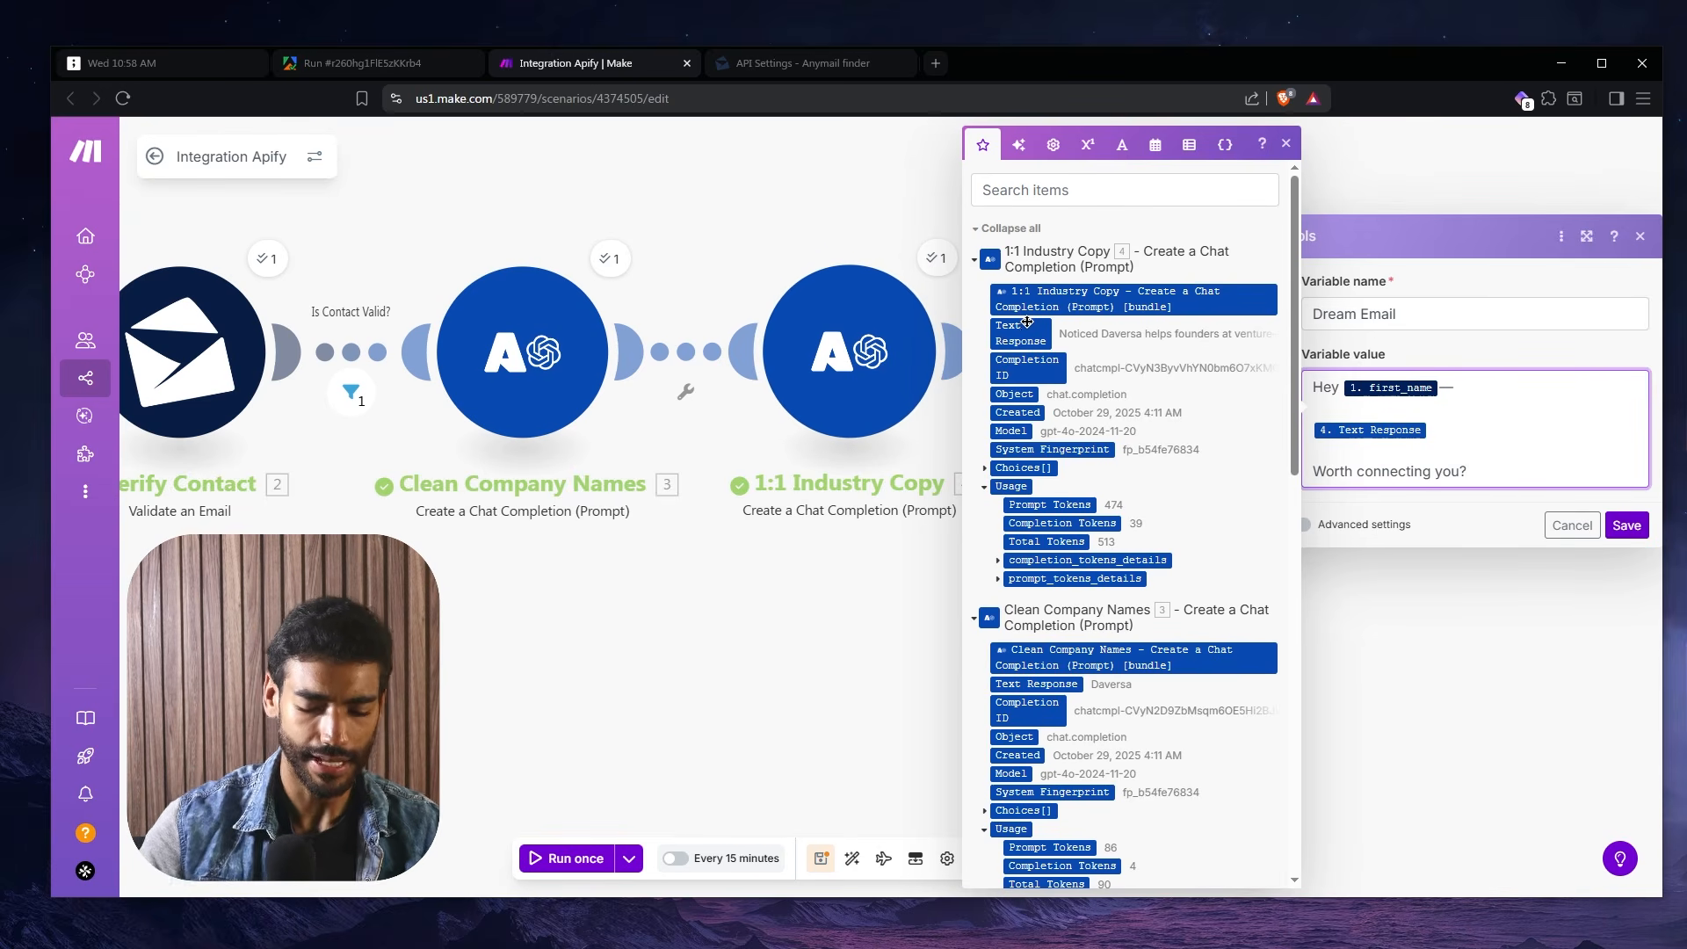
{"action": "key", "text": "Return"}
{"action": "key", "text": "Return"}
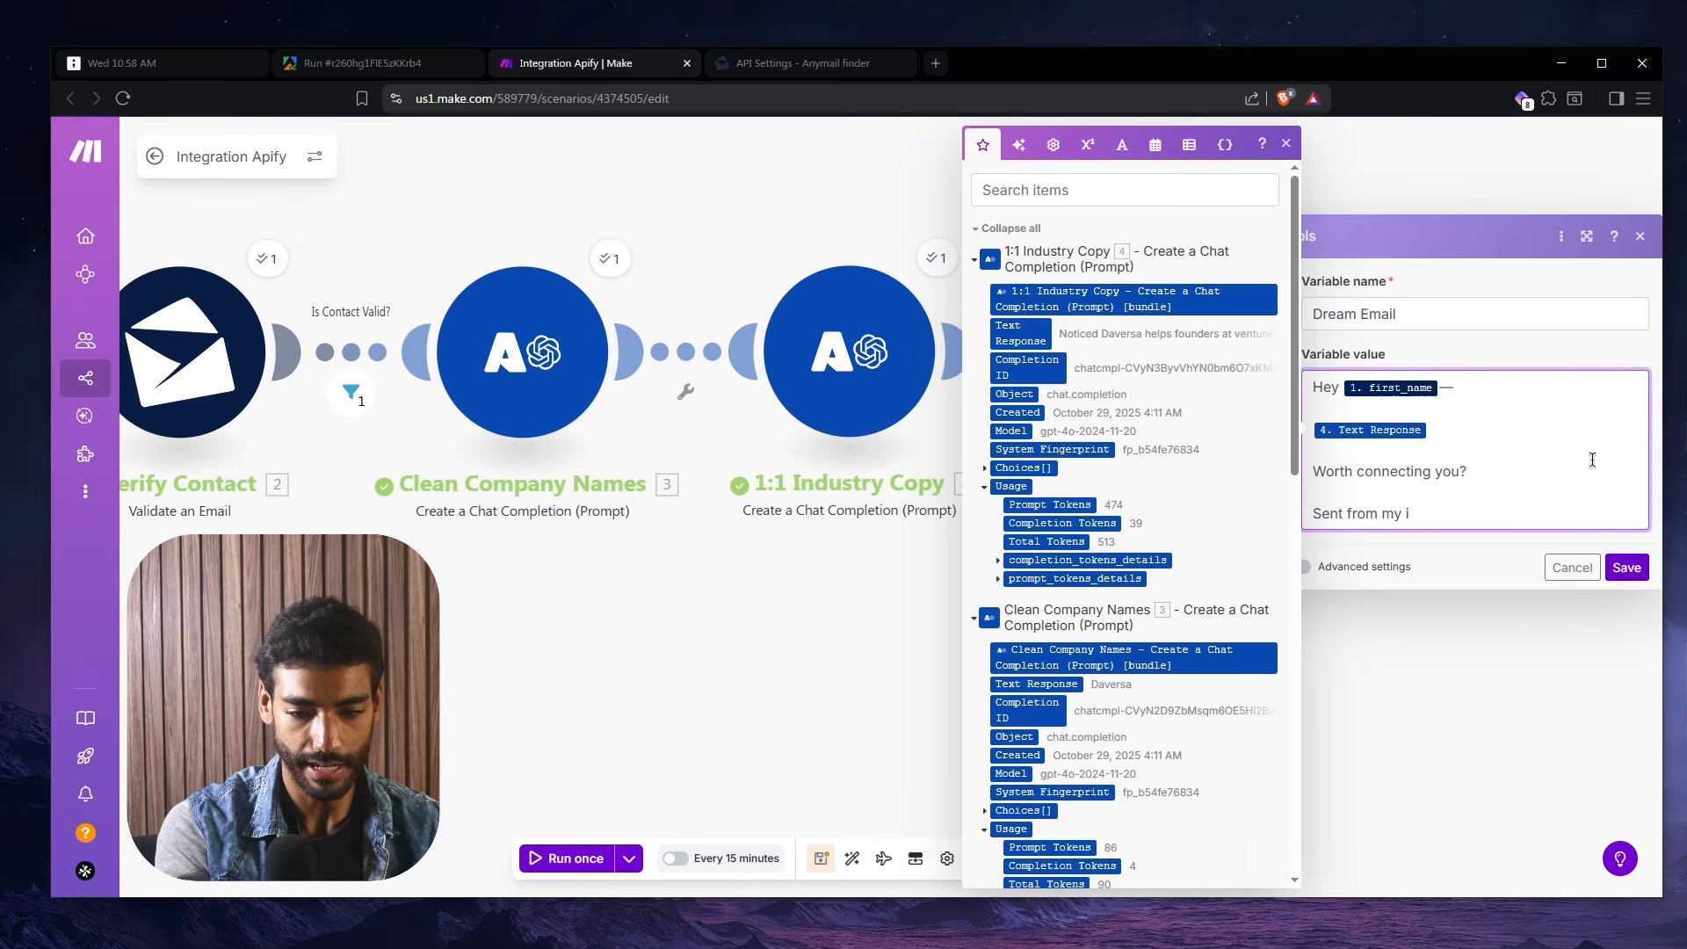
{"action": "left_click", "coordinate": [1627, 567]}
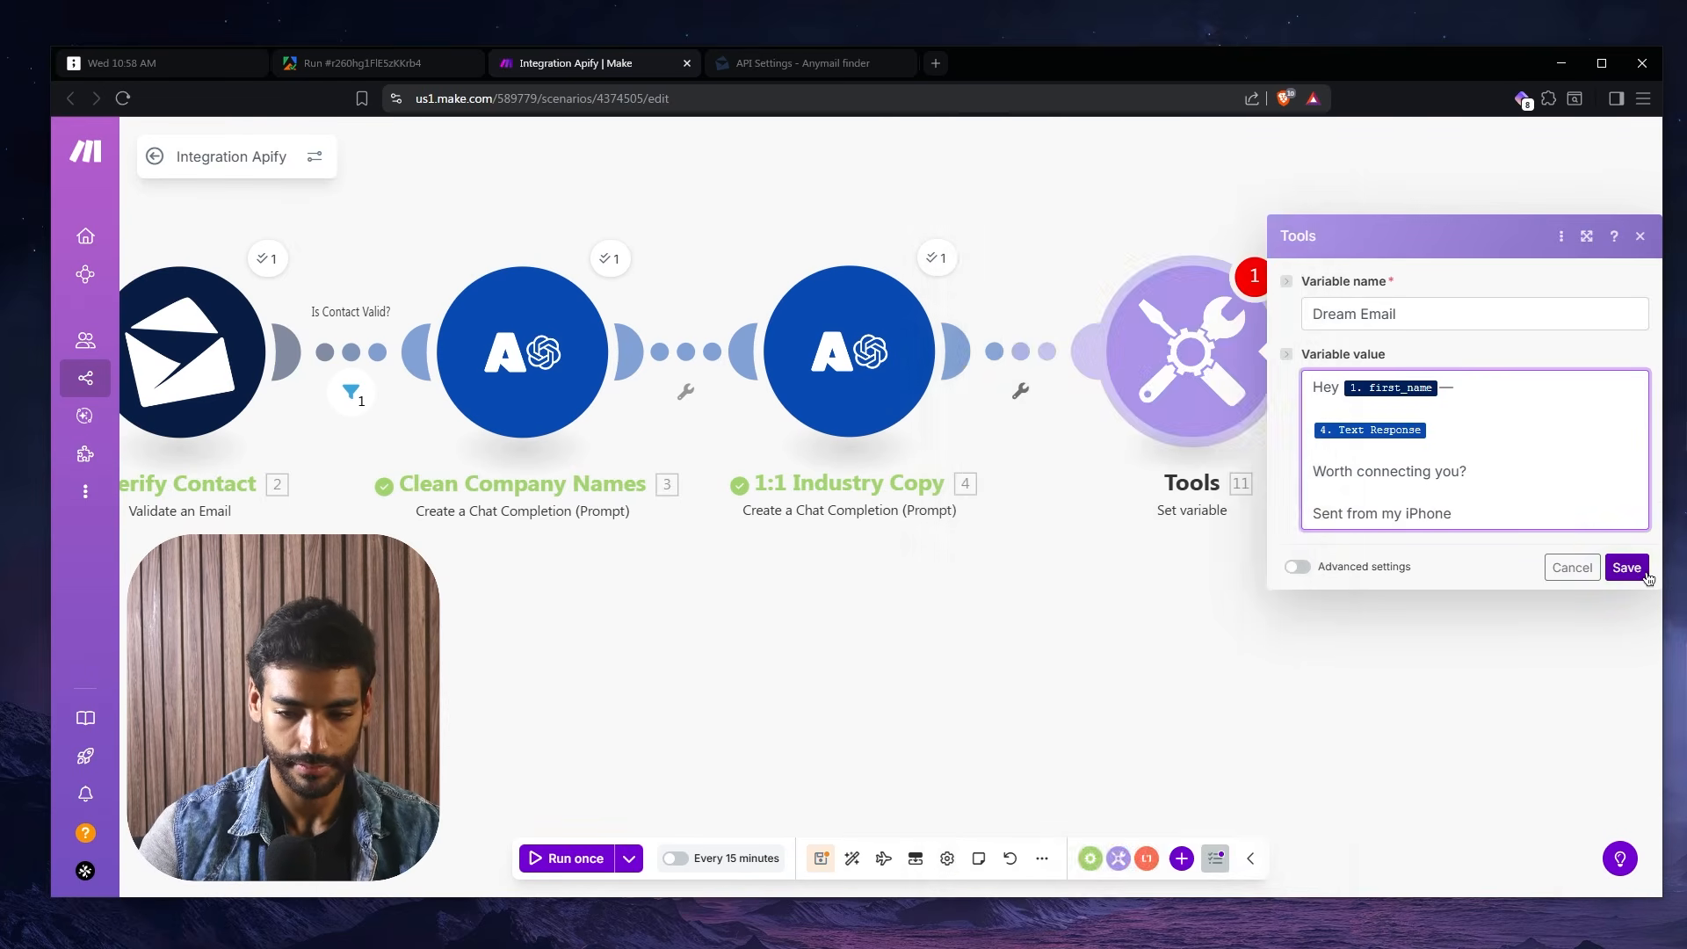
Run the scenario once and open the output of the Tools Set variable module
{"action": "left_click", "coordinate": [570, 859]}
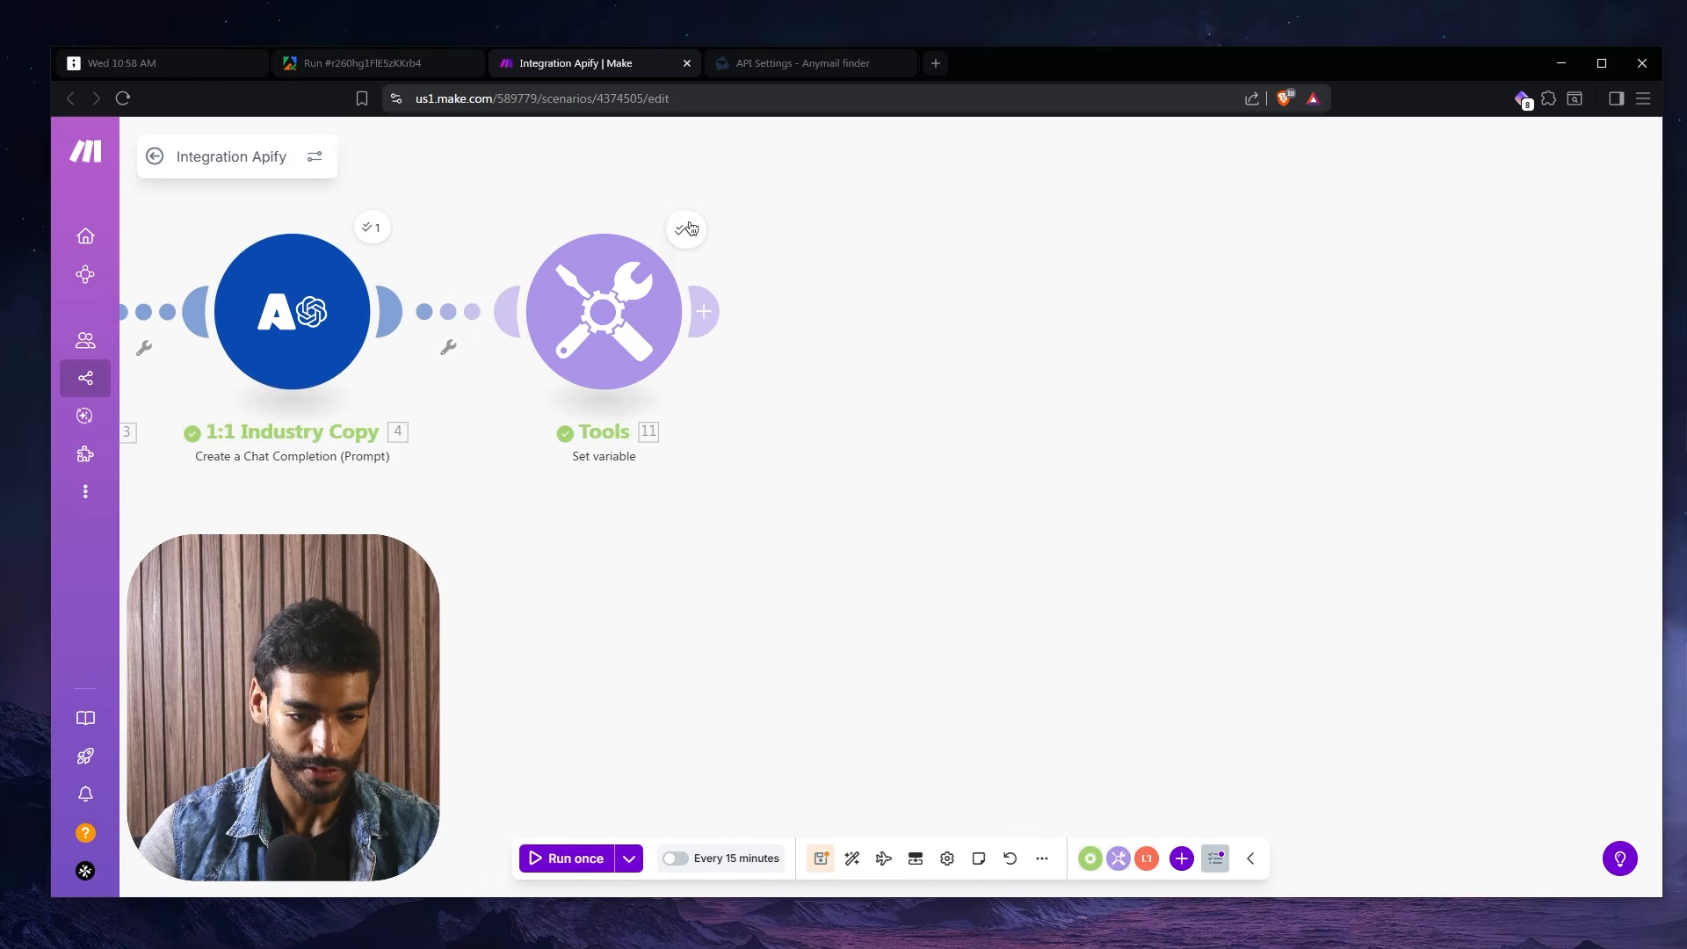
{"action": "left_click", "coordinate": [682, 227]}
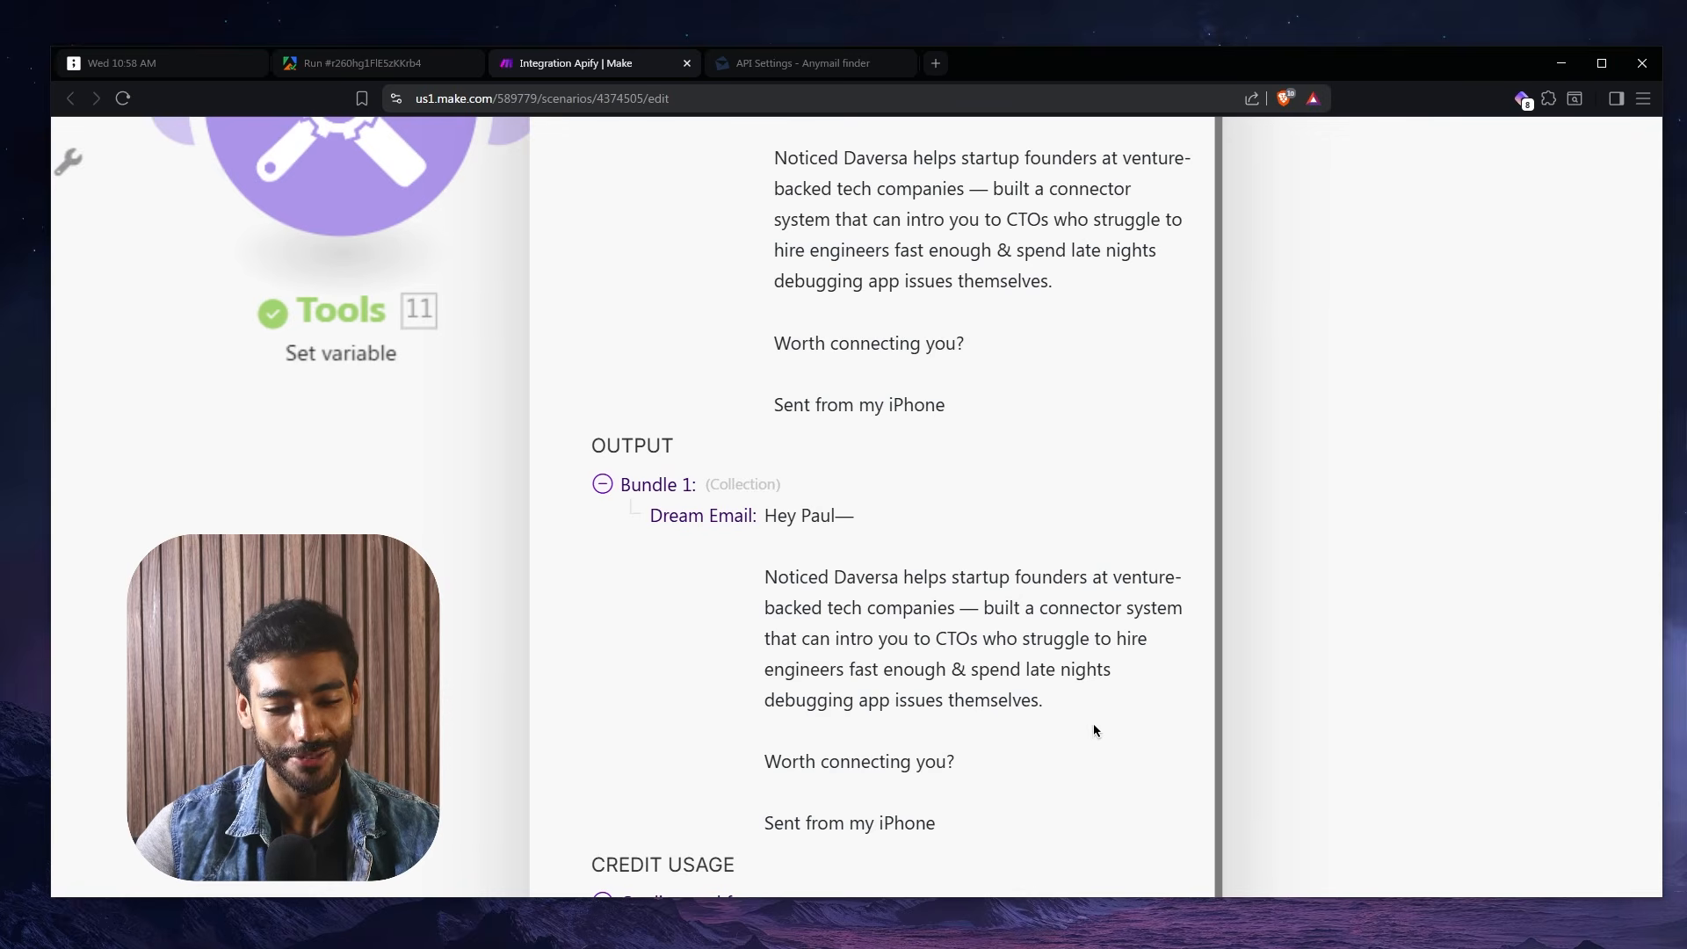
{"action": "left_click_drag", "start_coordinate": [1098, 730], "coordinate": [891, 665]}
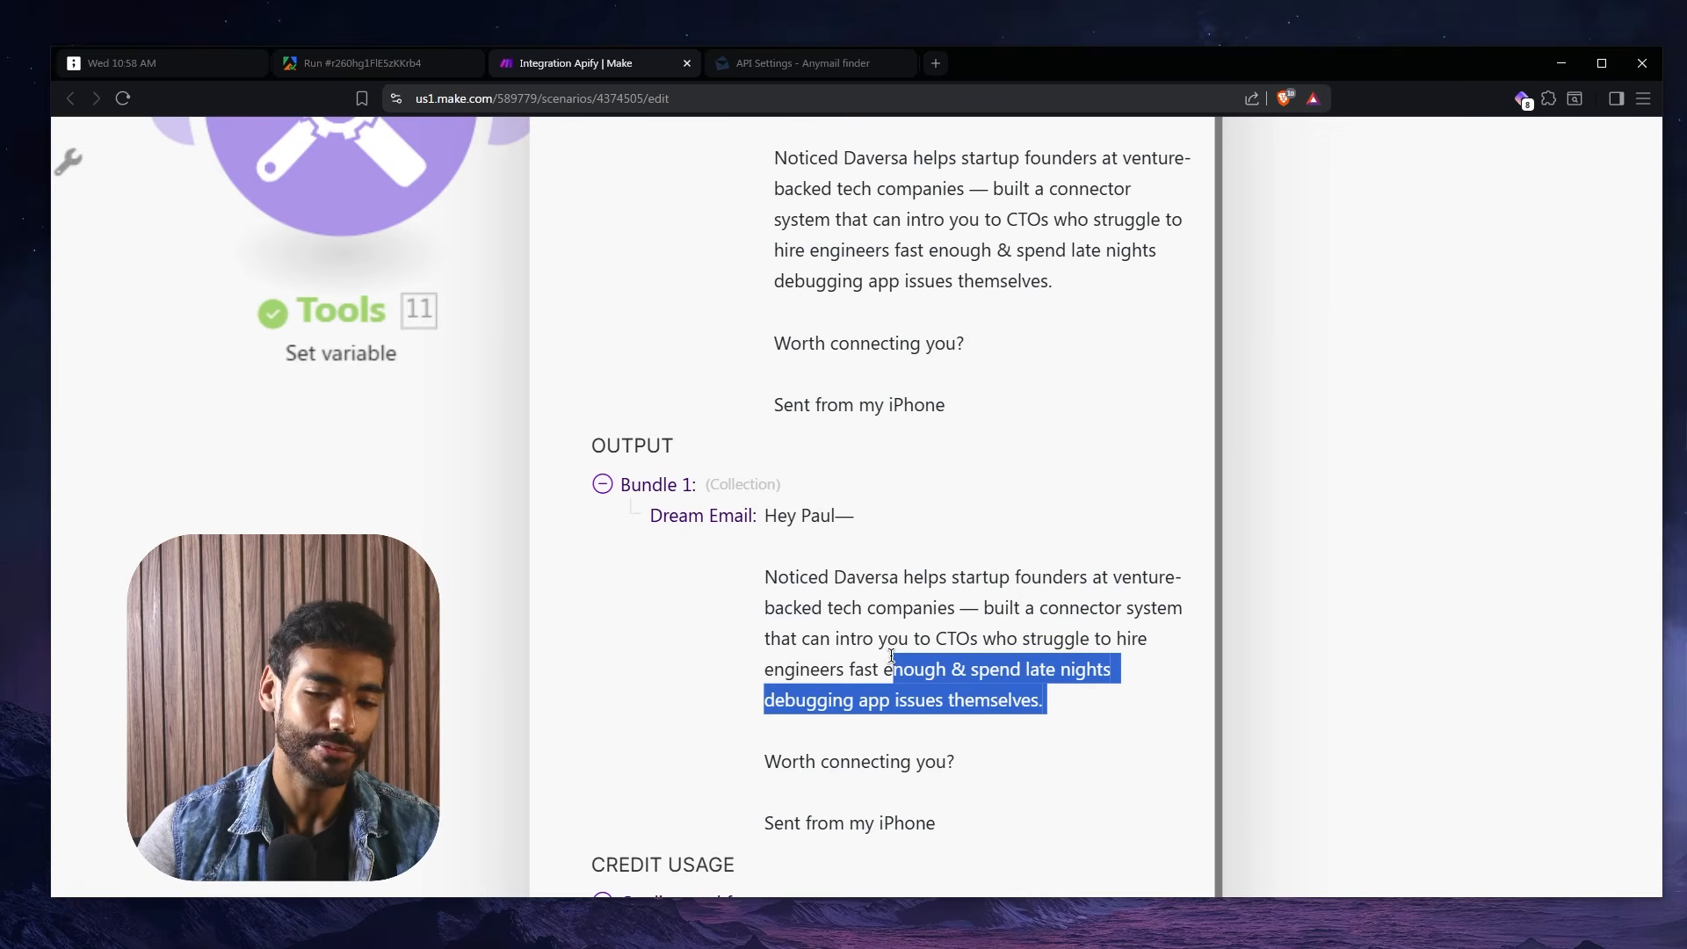
{"action": "left_click", "coordinate": [891, 655]}
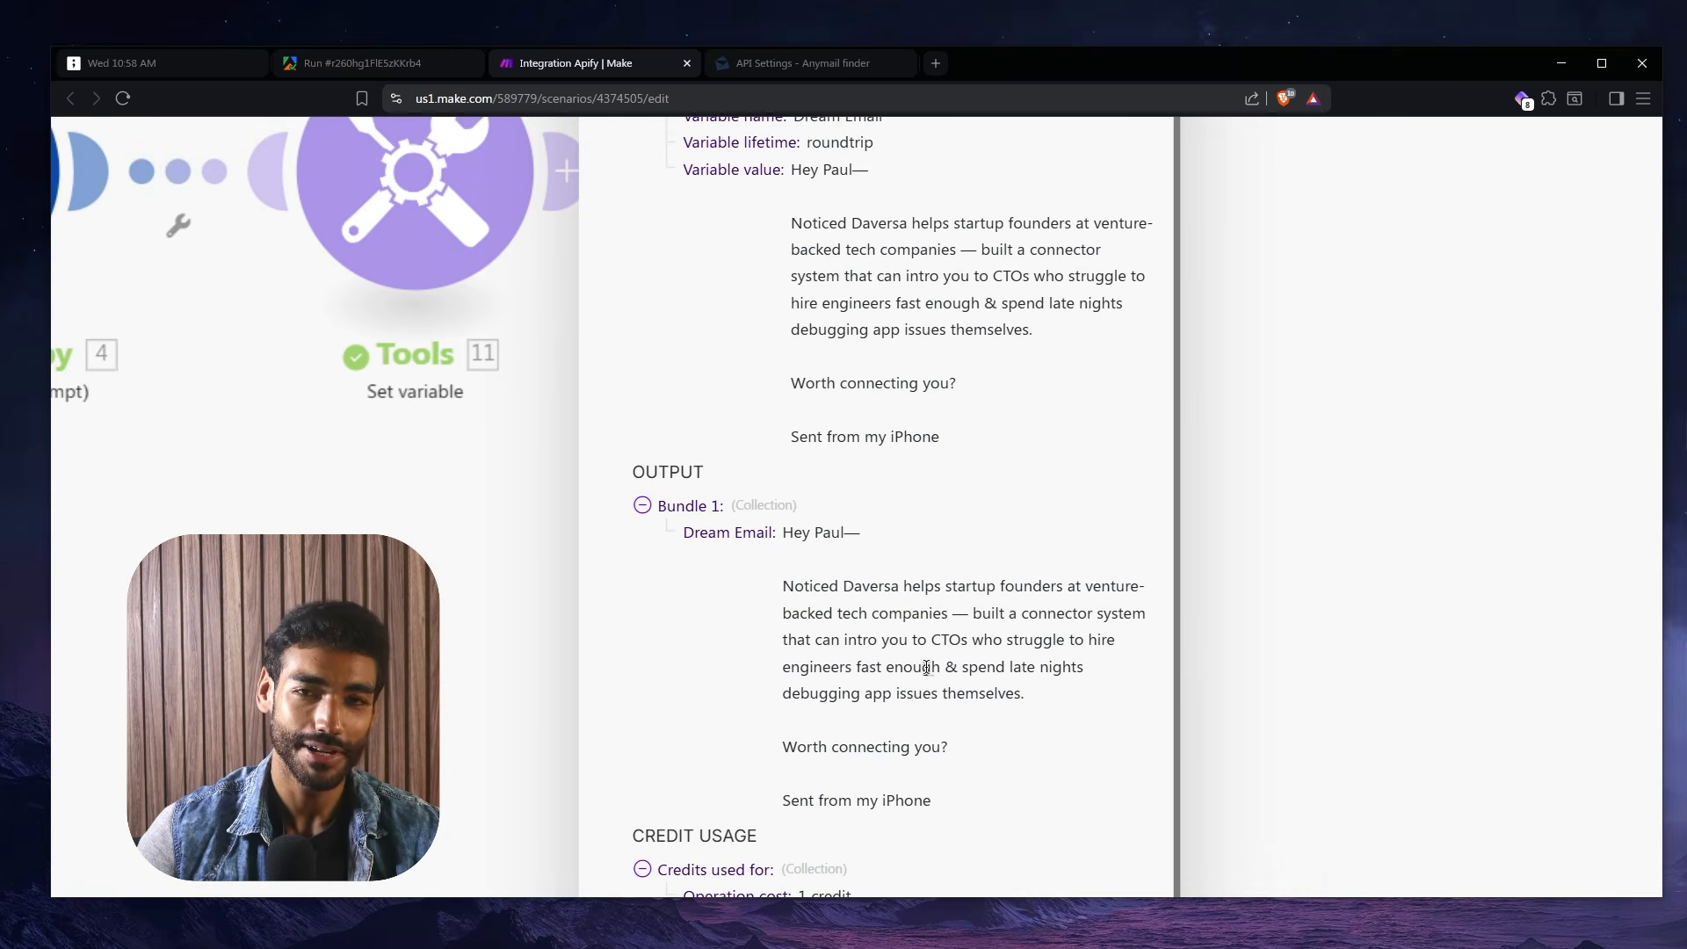
Review the assembled Dream Email text in the Tools module's output bundle and close the output
{"action": "scroll", "coordinate": [942, 716], "scroll_direction": "down", "scroll_amount": 5}
{"action": "left_click_drag", "start_coordinate": [940, 706], "coordinate": [852, 603]}
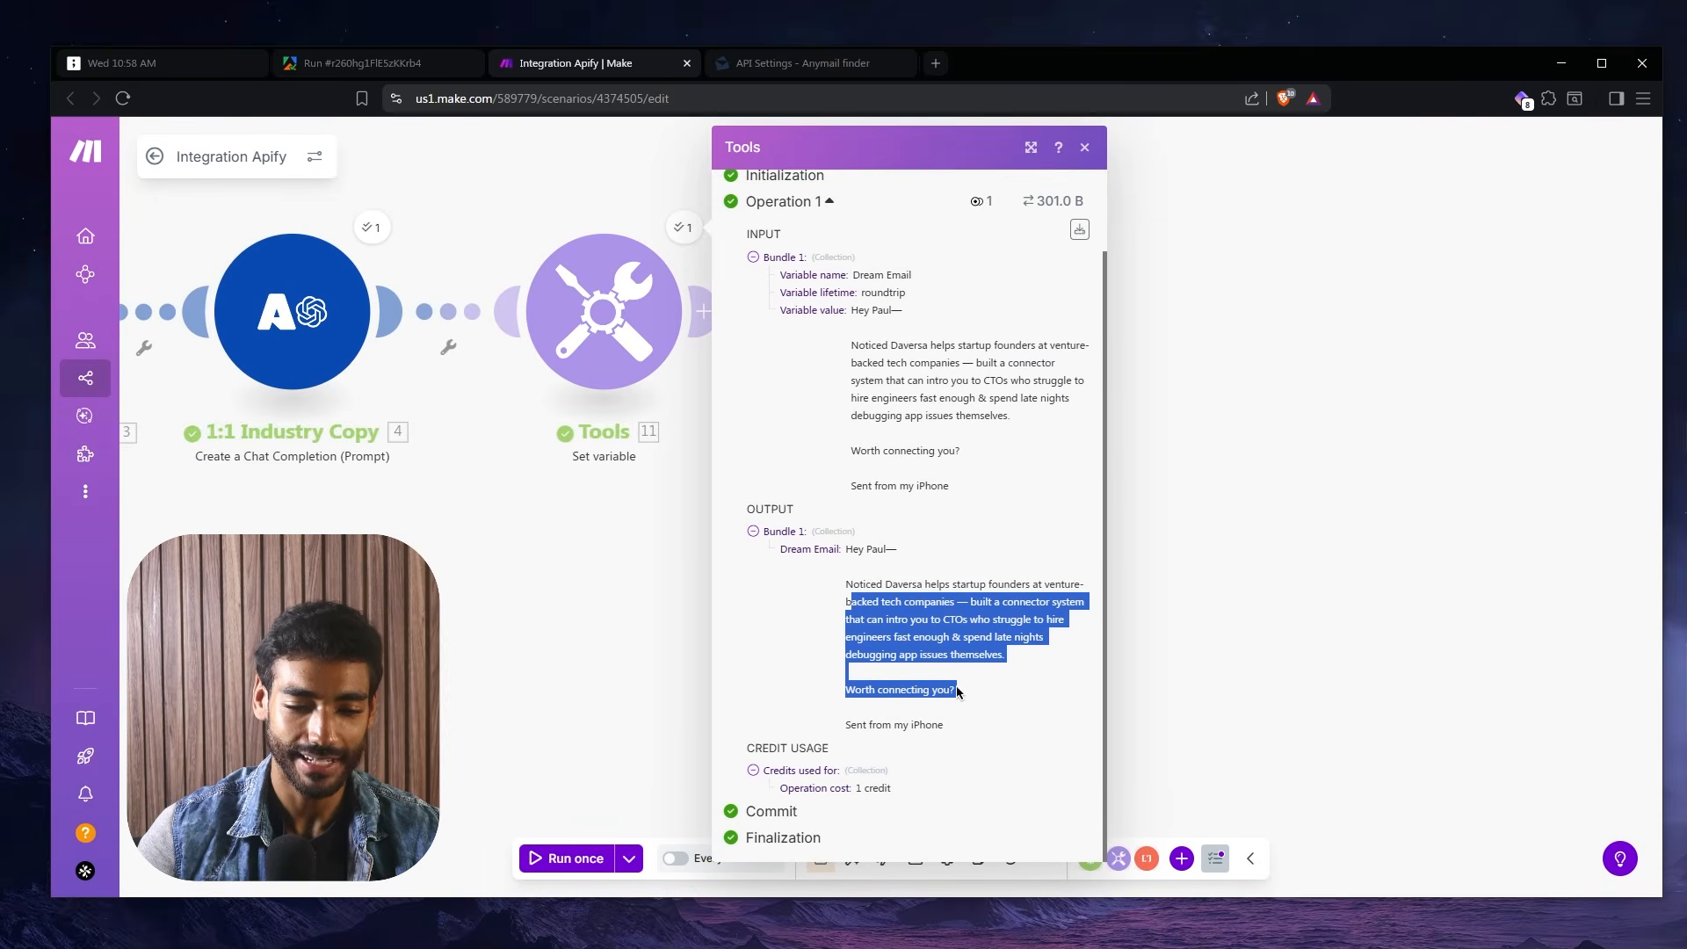
{"action": "left_click", "coordinate": [962, 727]}
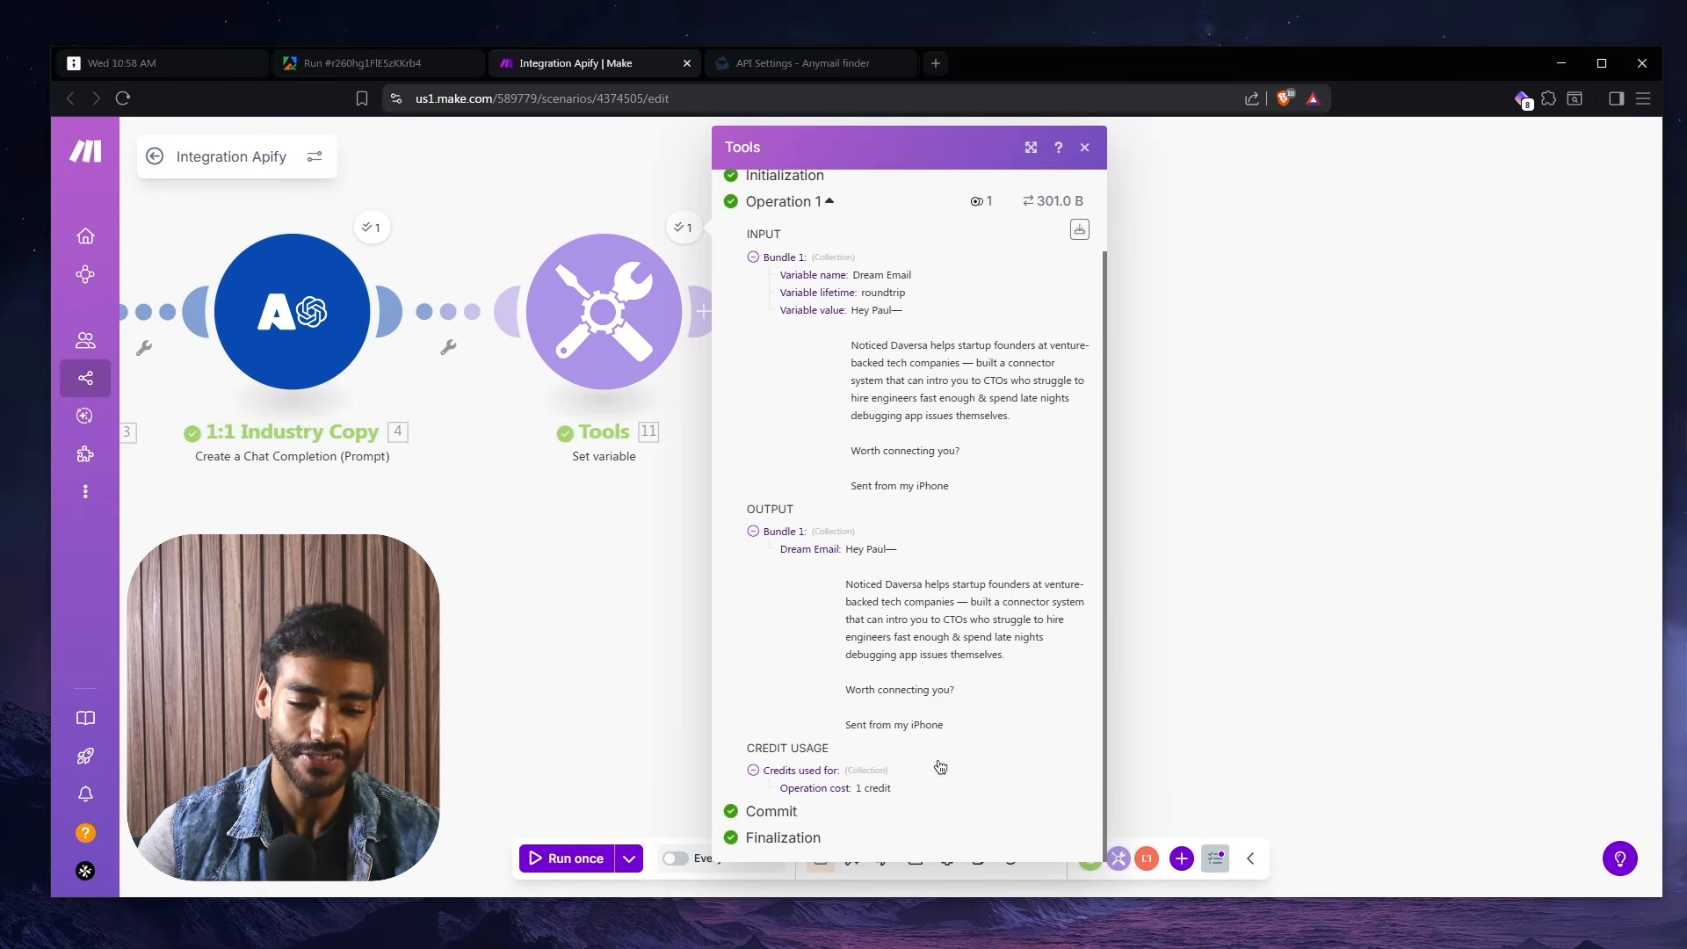
{"action": "left_click_drag", "start_coordinate": [965, 734], "coordinate": [872, 621]}
{"action": "left_click", "coordinate": [933, 711]}
{"action": "left_click_drag", "start_coordinate": [929, 717], "coordinate": [835, 641]}
{"action": "left_click", "coordinate": [912, 674]}
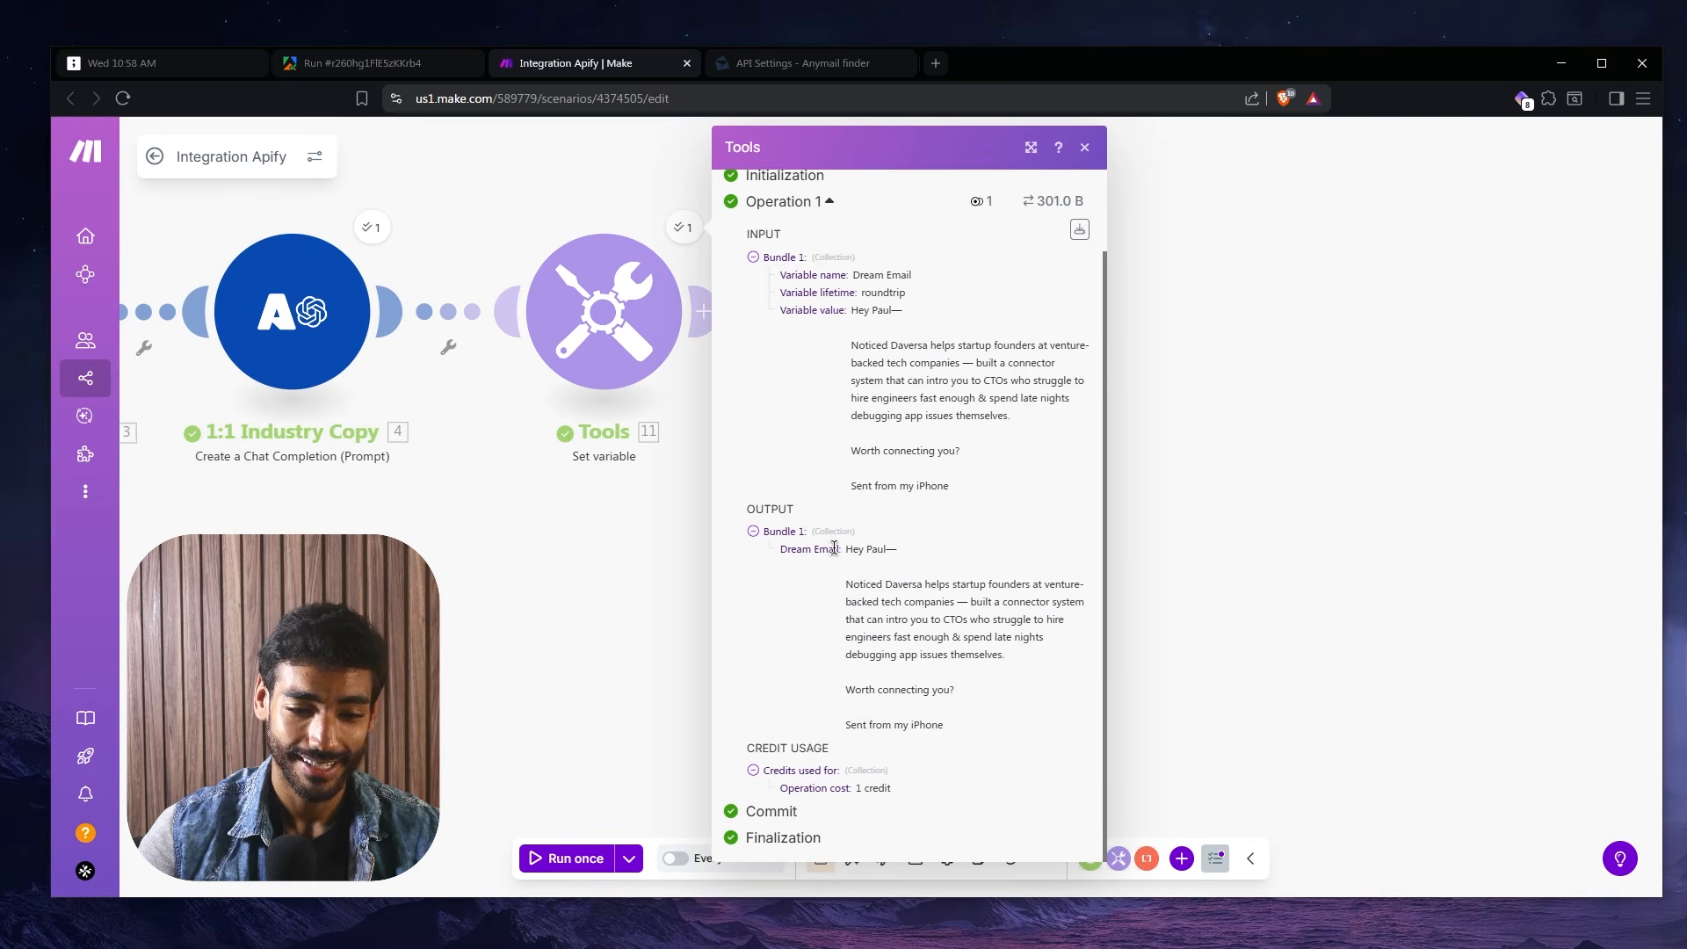
{"action": "left_click_drag", "start_coordinate": [970, 751], "coordinate": [810, 664]}
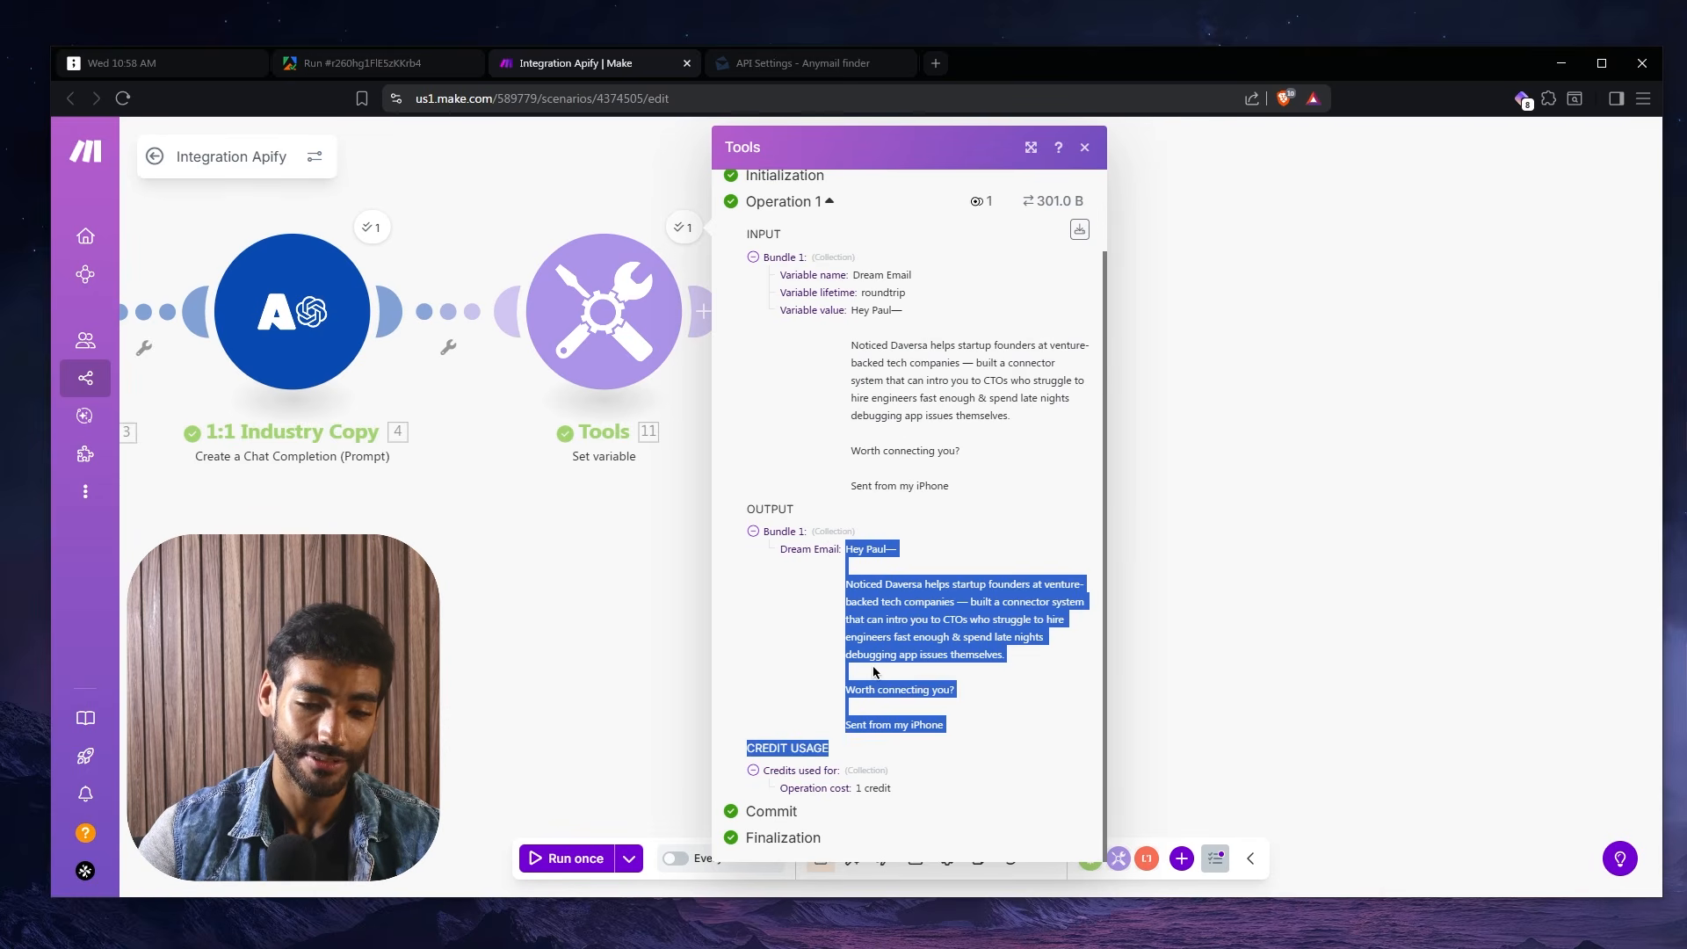
{"action": "left_click", "coordinate": [876, 673]}
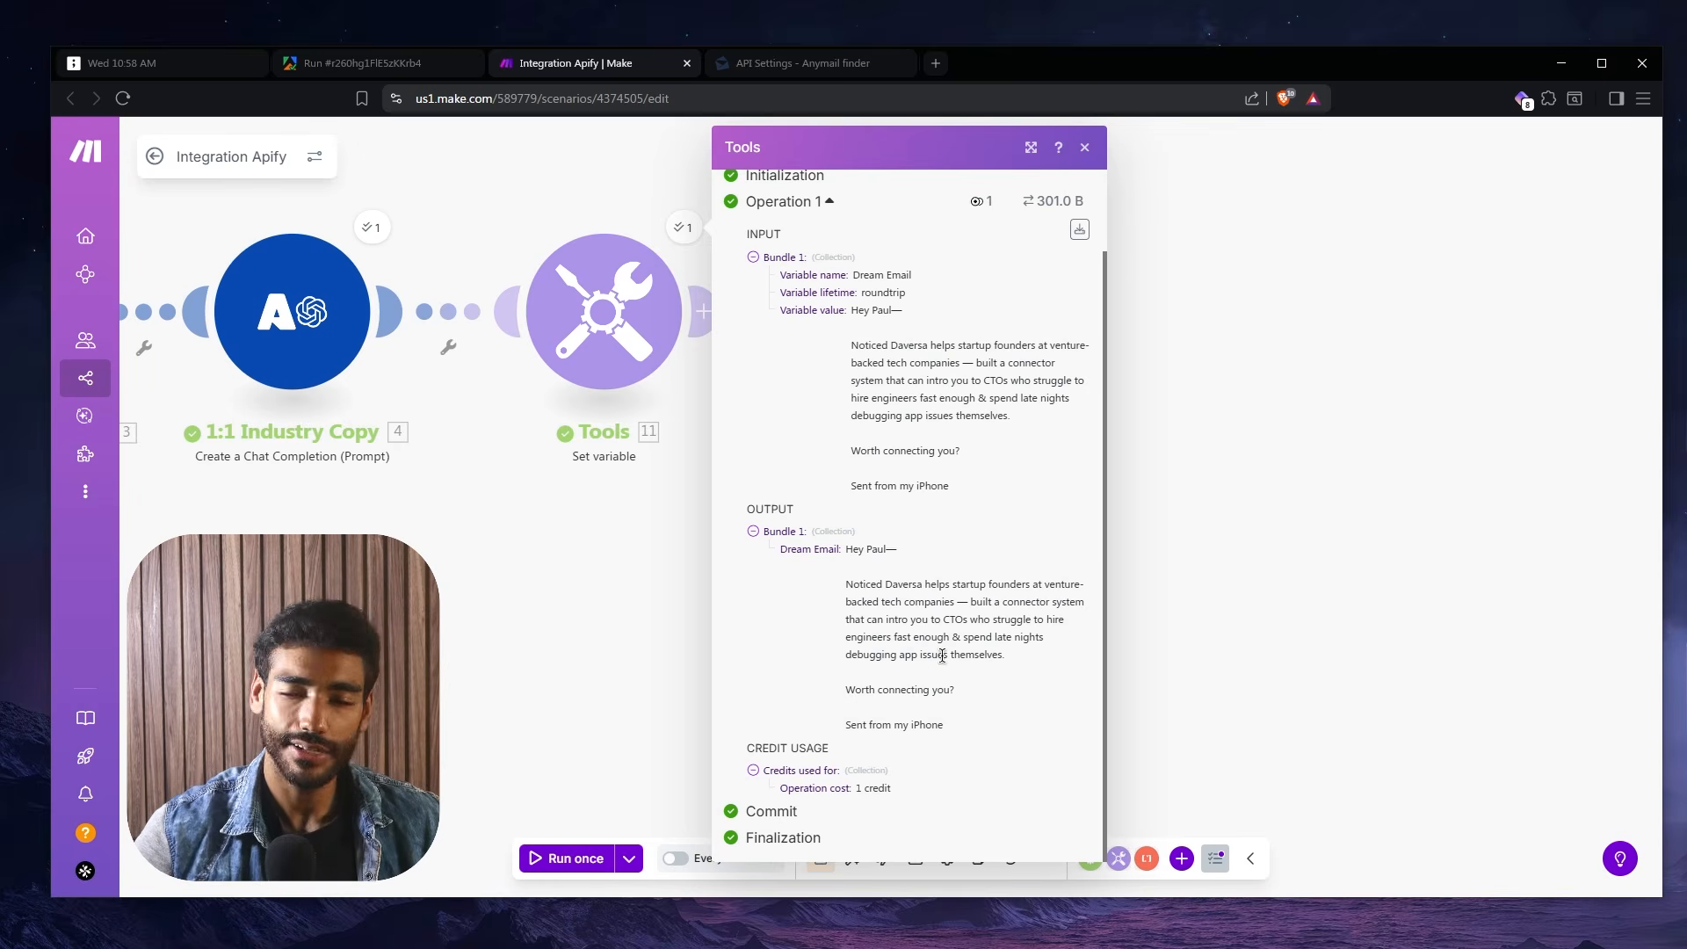
{"action": "left_click", "coordinate": [608, 656]}
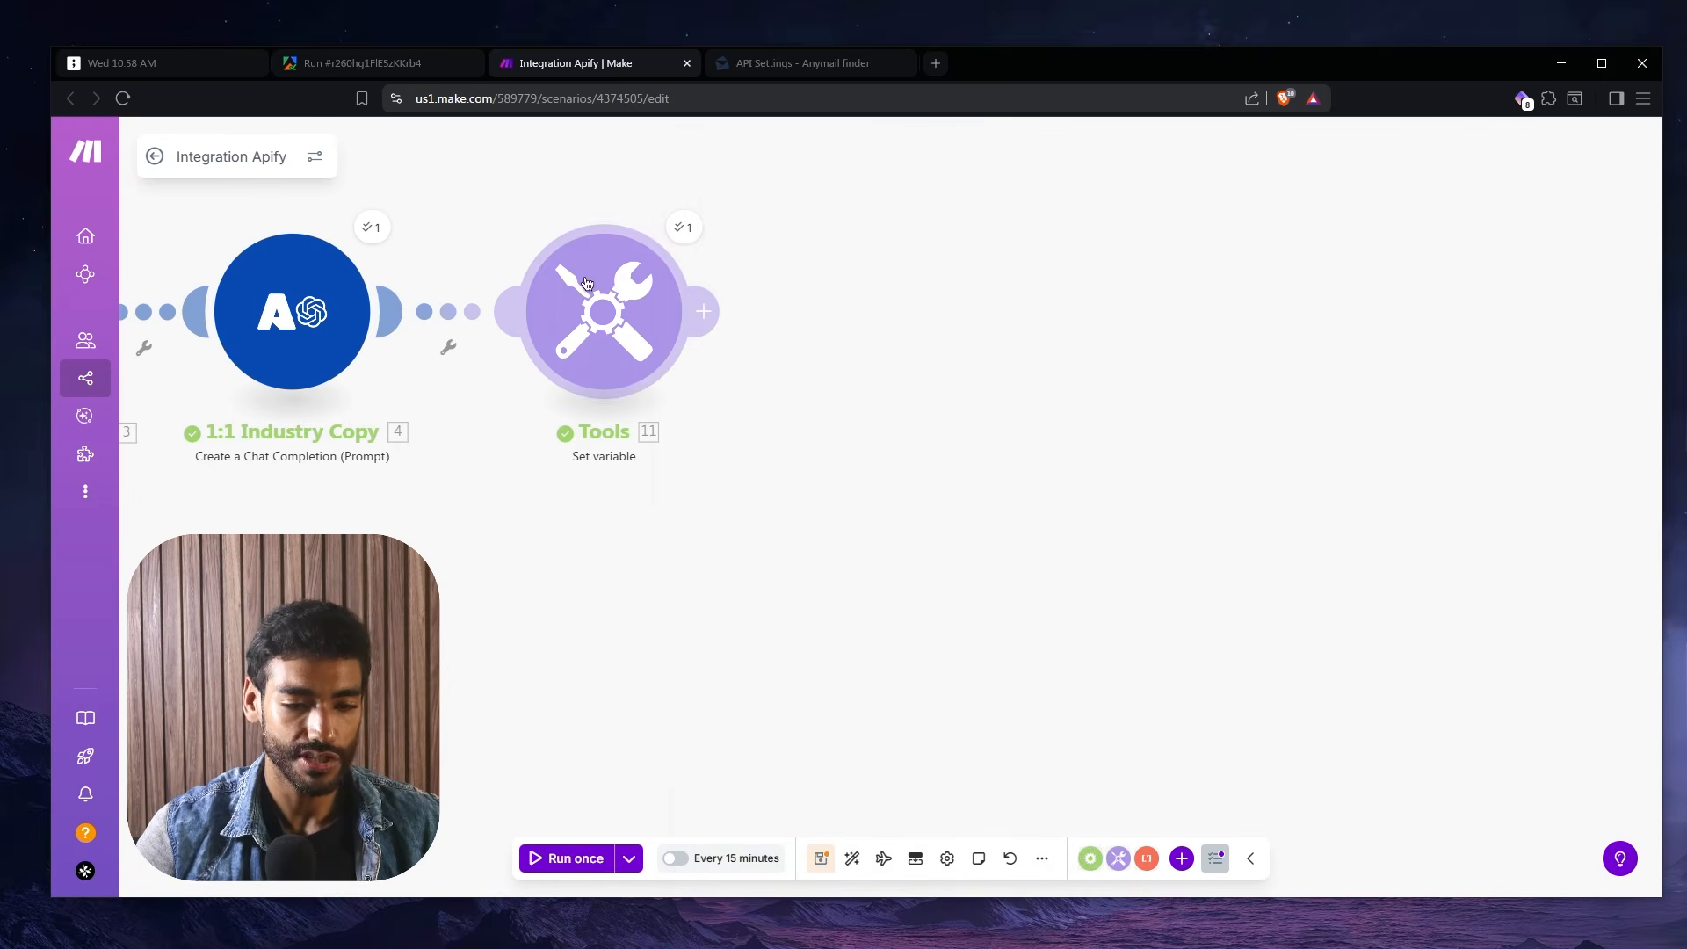
Rename the Tools Set variable module as "1:1 Connector Copy"
{"action": "right_click", "coordinate": [590, 301]}
{"action": "left_click", "coordinate": [691, 394]}
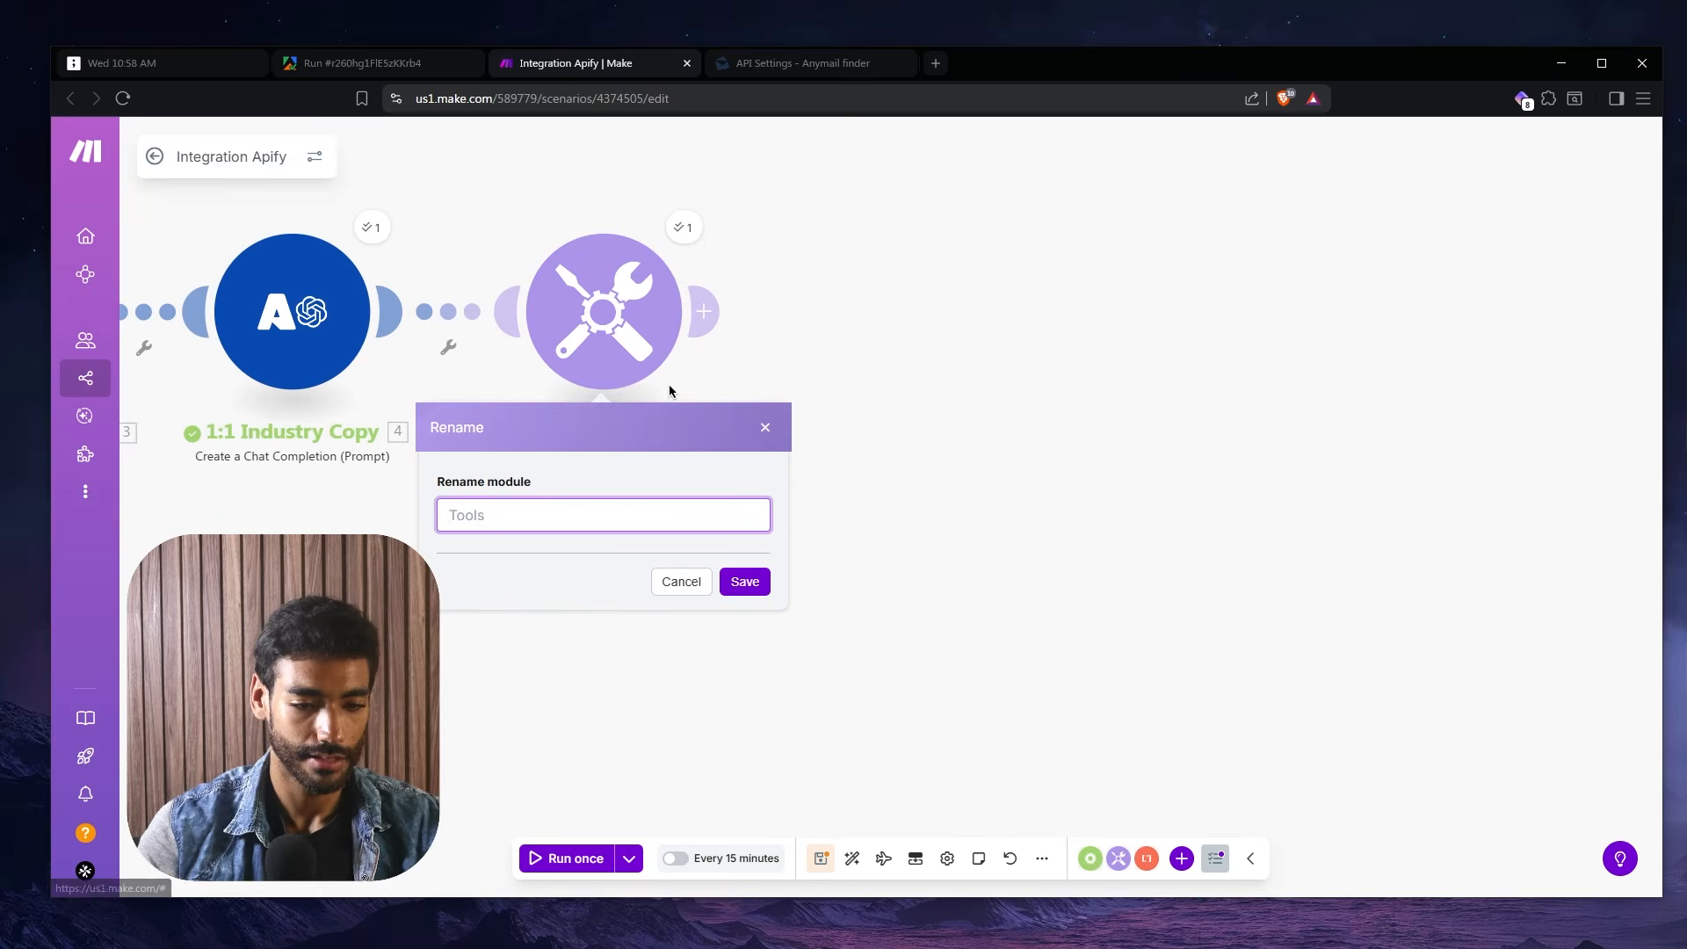
{"action": "type", "text": "1:1 Con"}
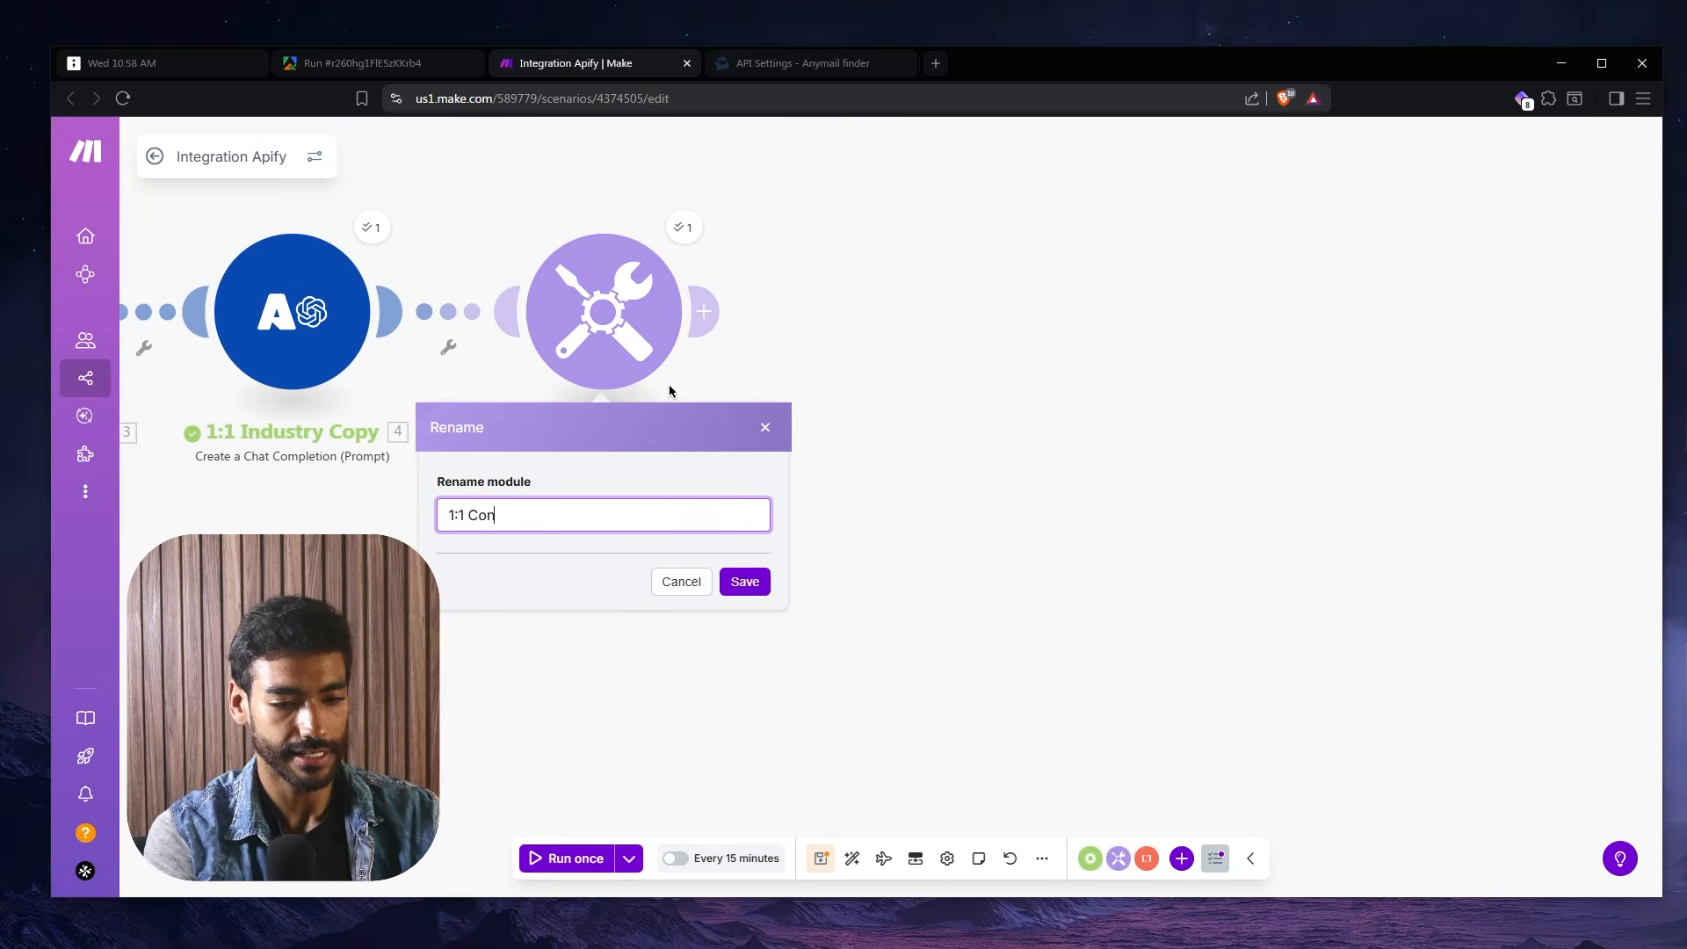
{"action": "type", "text": "nector Copy"}
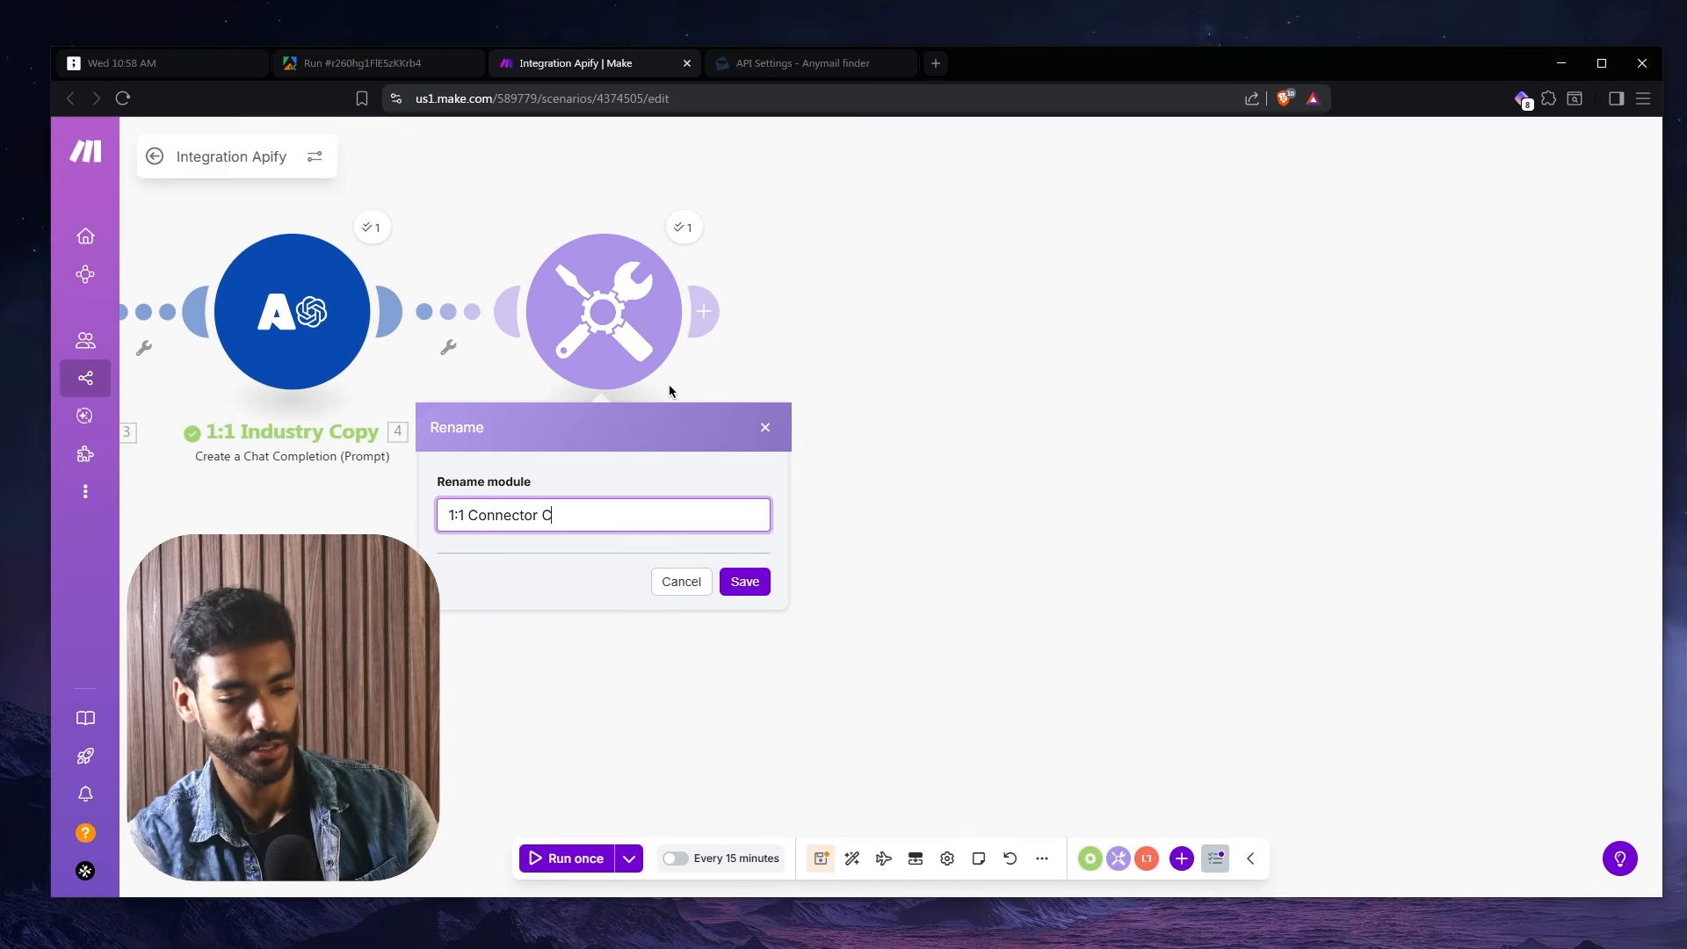
{"action": "key", "text": "Return"}
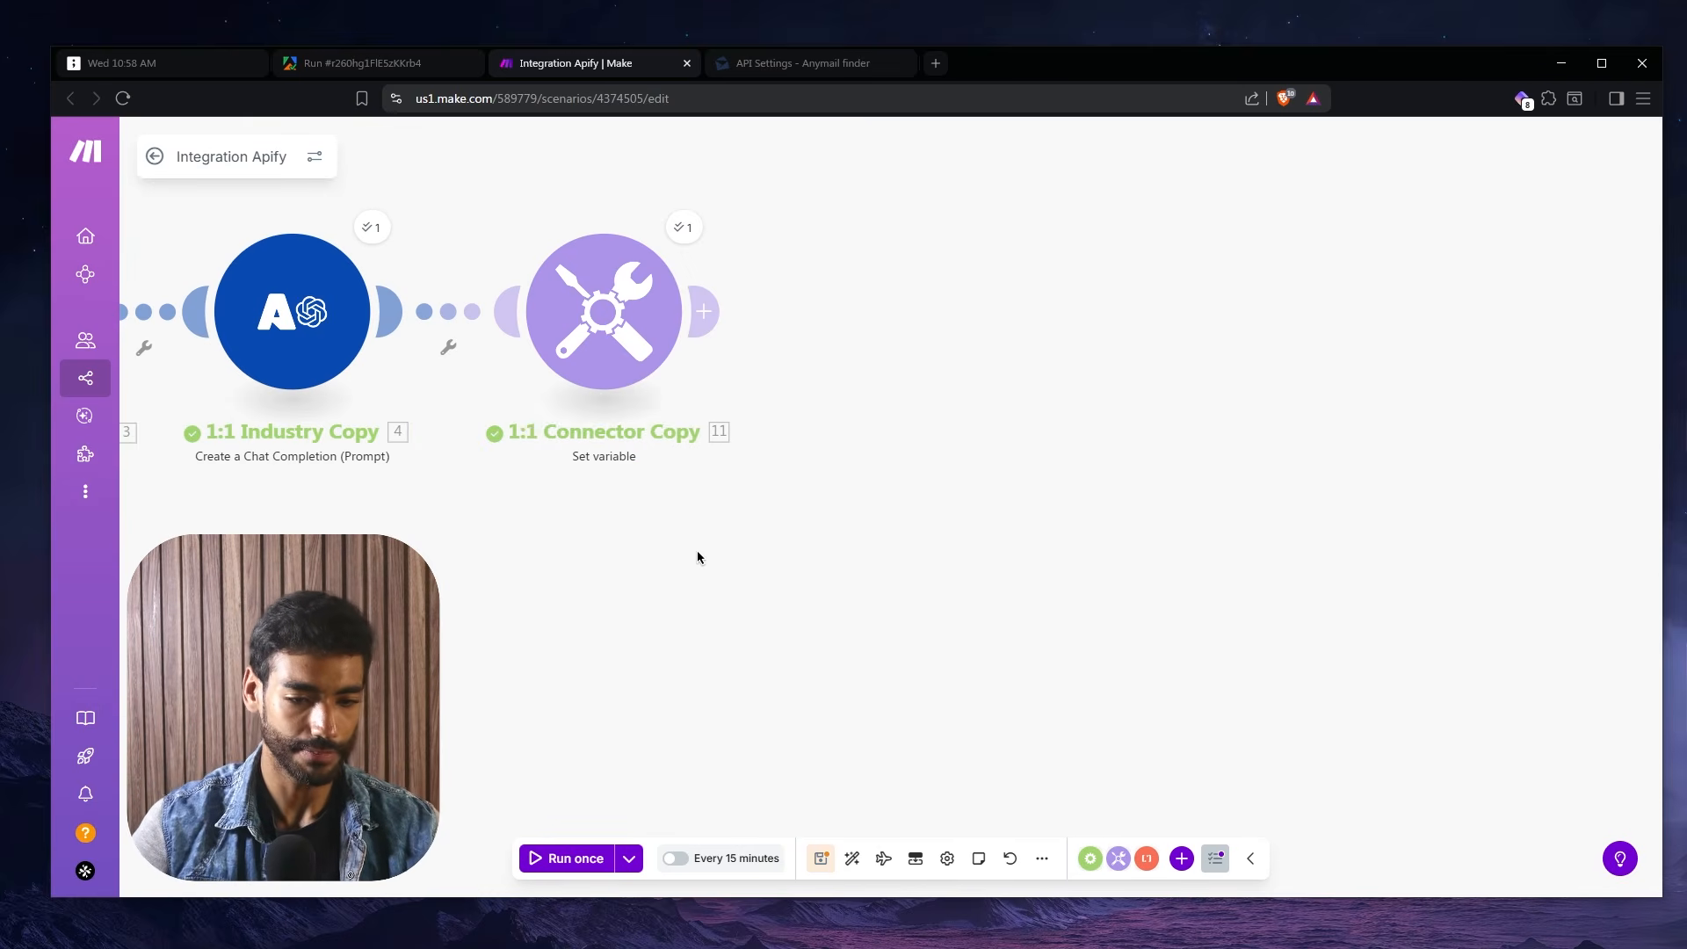
Open instantly.ai in a new browser tab and go to the Campaigns list in the Instantly app
{"action": "left_click_drag", "start_coordinate": [697, 554], "coordinate": [813, 603]}
{"action": "left_click_drag", "start_coordinate": [904, 572], "coordinate": [1136, 560]}
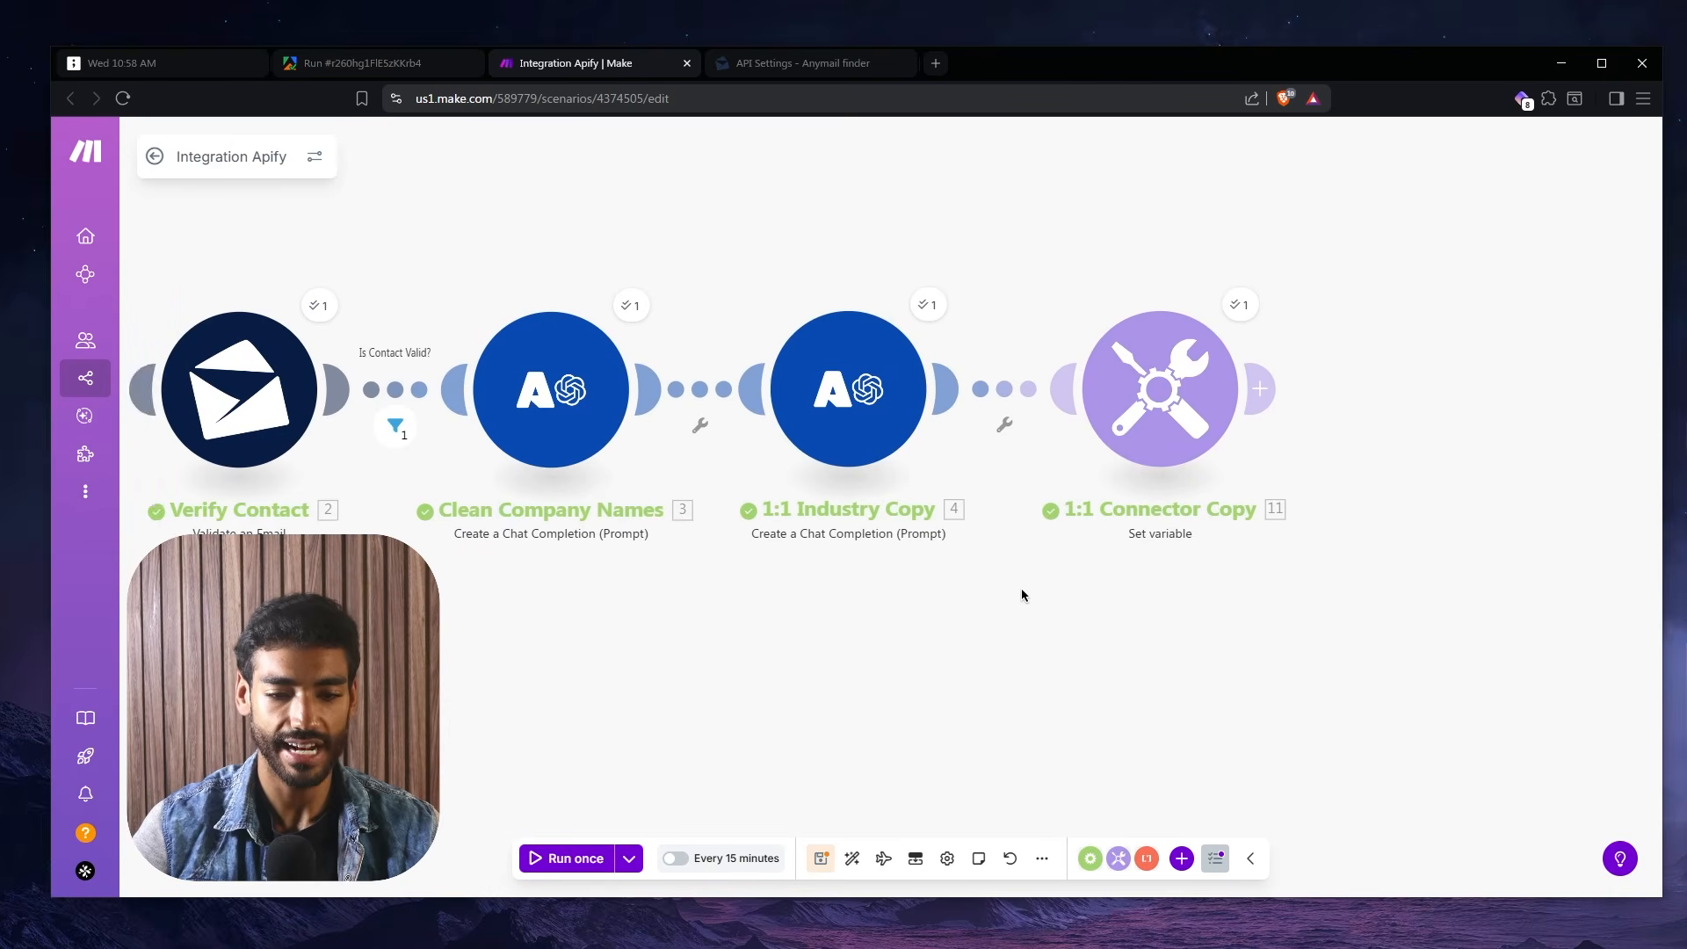
{"action": "left_click_drag", "start_coordinate": [1029, 591], "coordinate": [994, 583]}
{"action": "key", "text": "ctrl+t"}
{"action": "type", "text": "instantly.ai"}
{"action": "key", "text": "Return"}
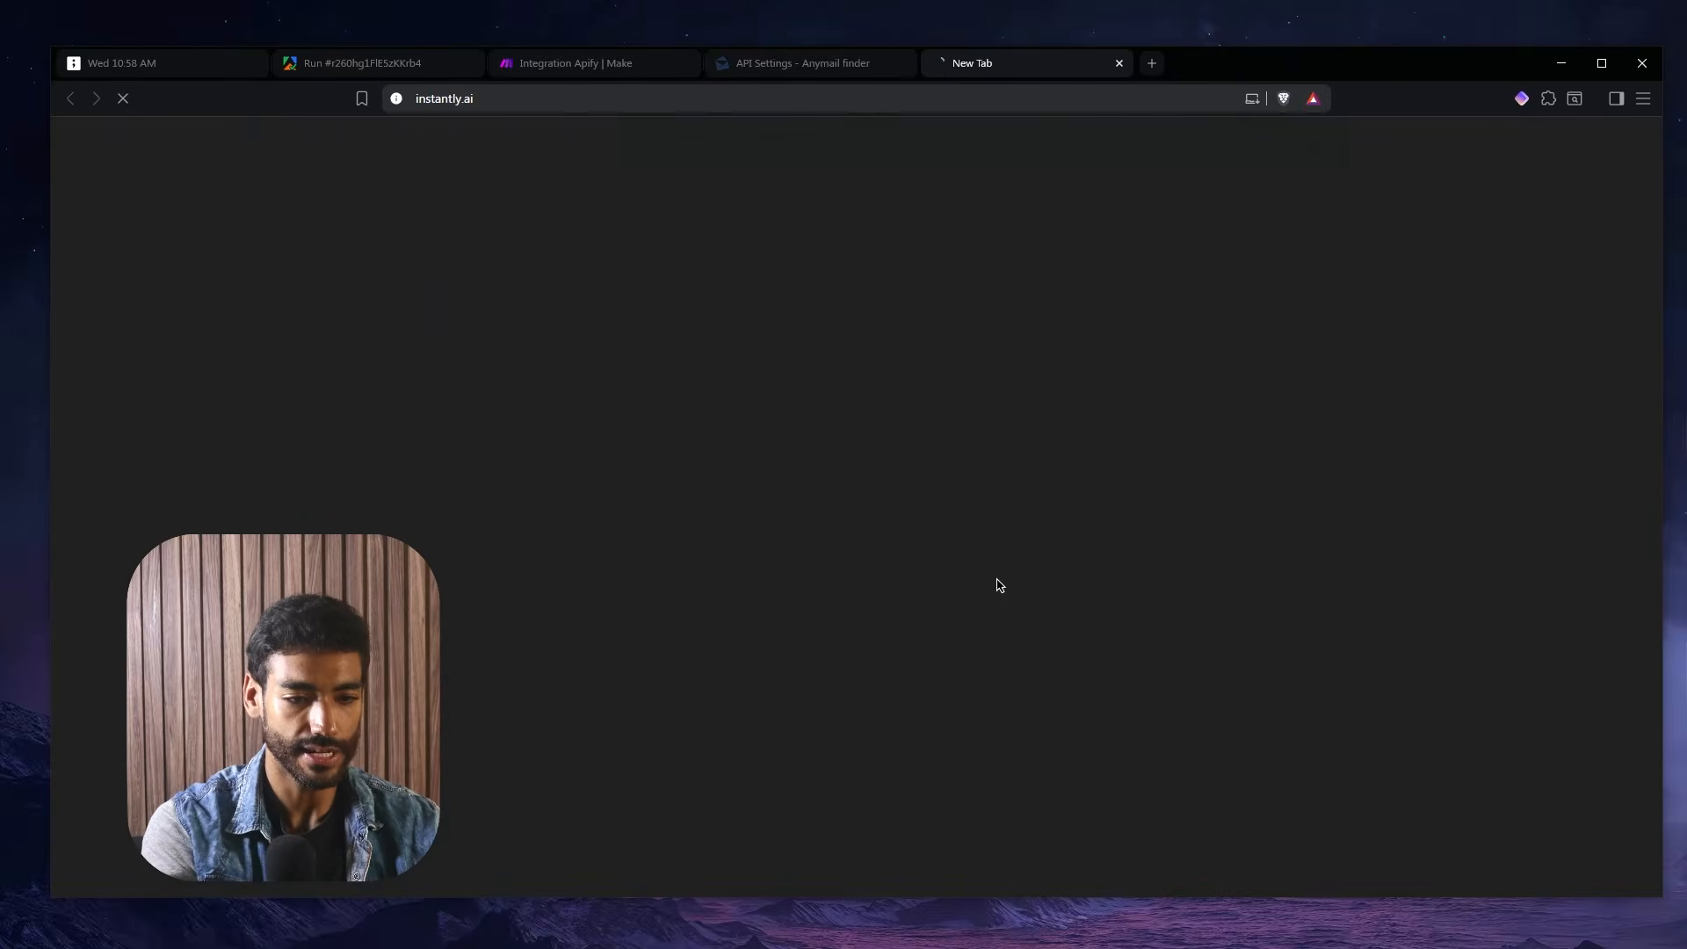
{"action": "left_click", "coordinate": [1043, 167]}
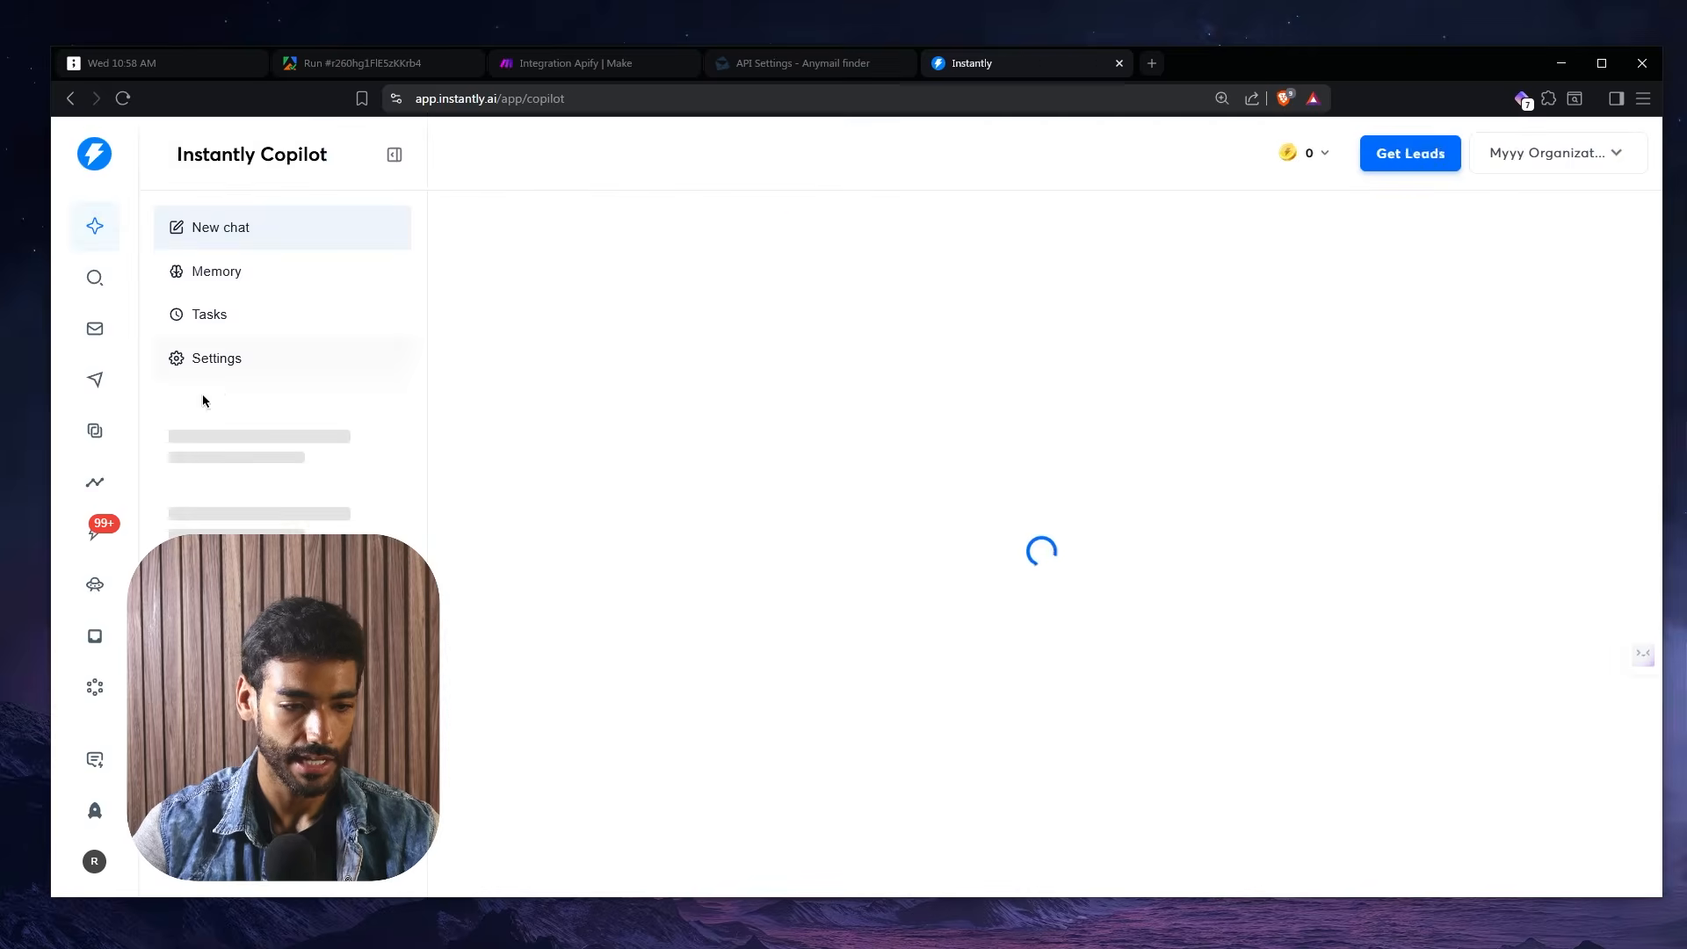
{"action": "left_click", "coordinate": [95, 379]}
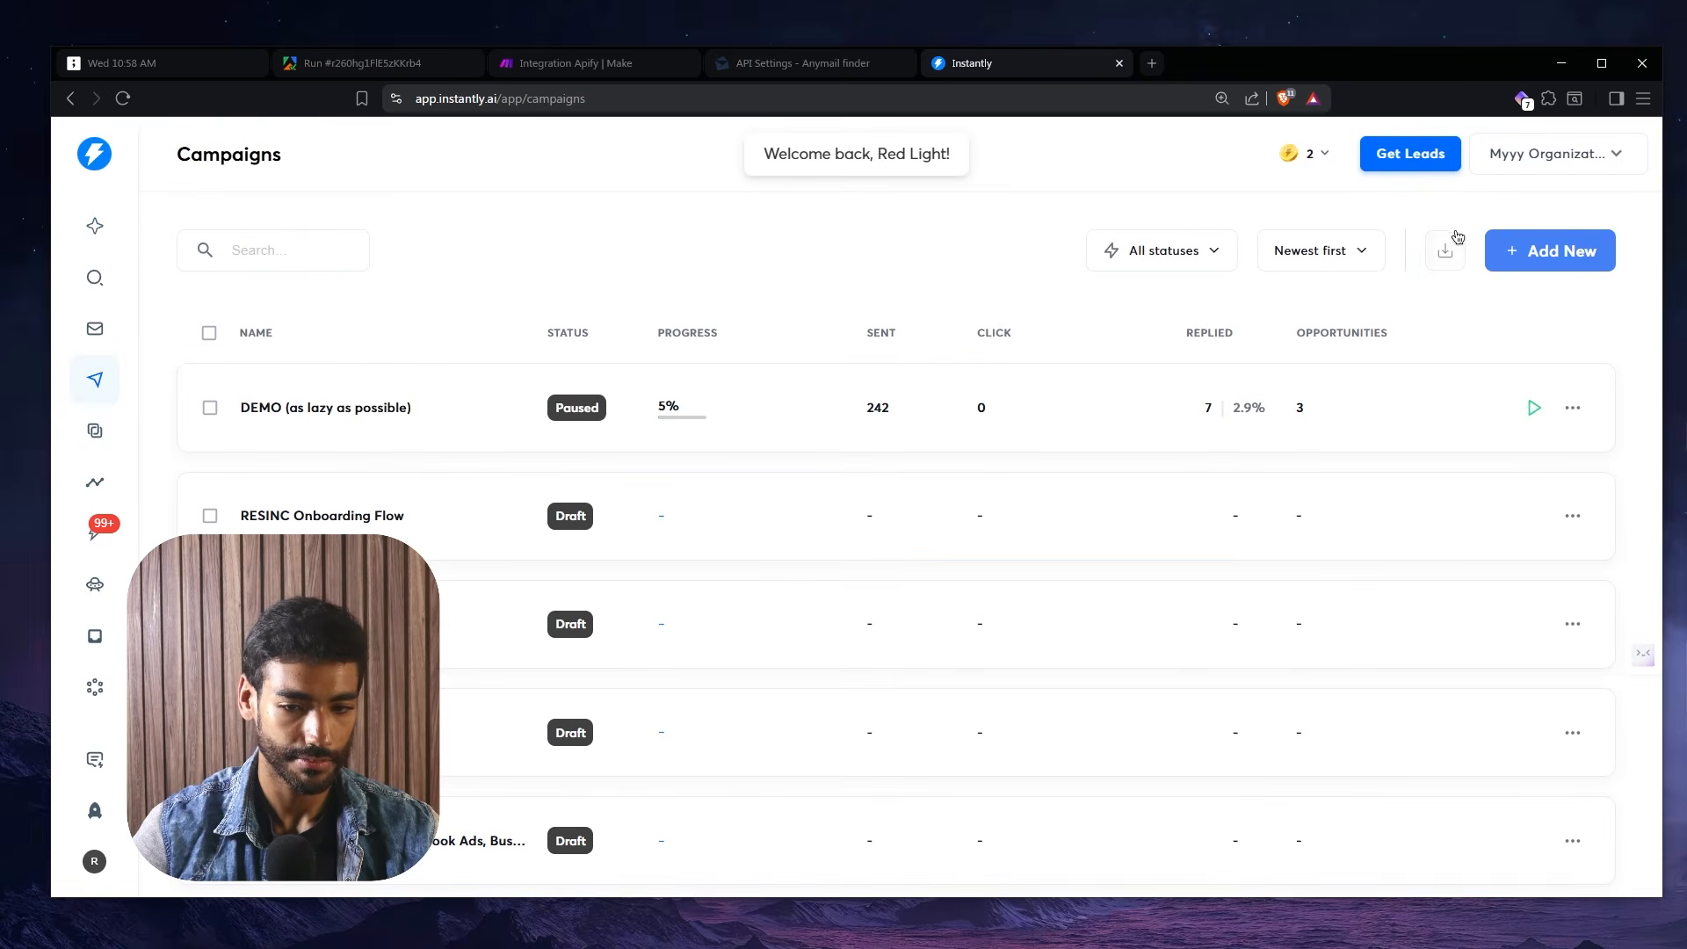
Create a new Instantly campaign named "Demo Apollo System"
{"action": "left_click", "coordinate": [1536, 256]}
{"action": "key", "text": "ctrl+shift+Left"}
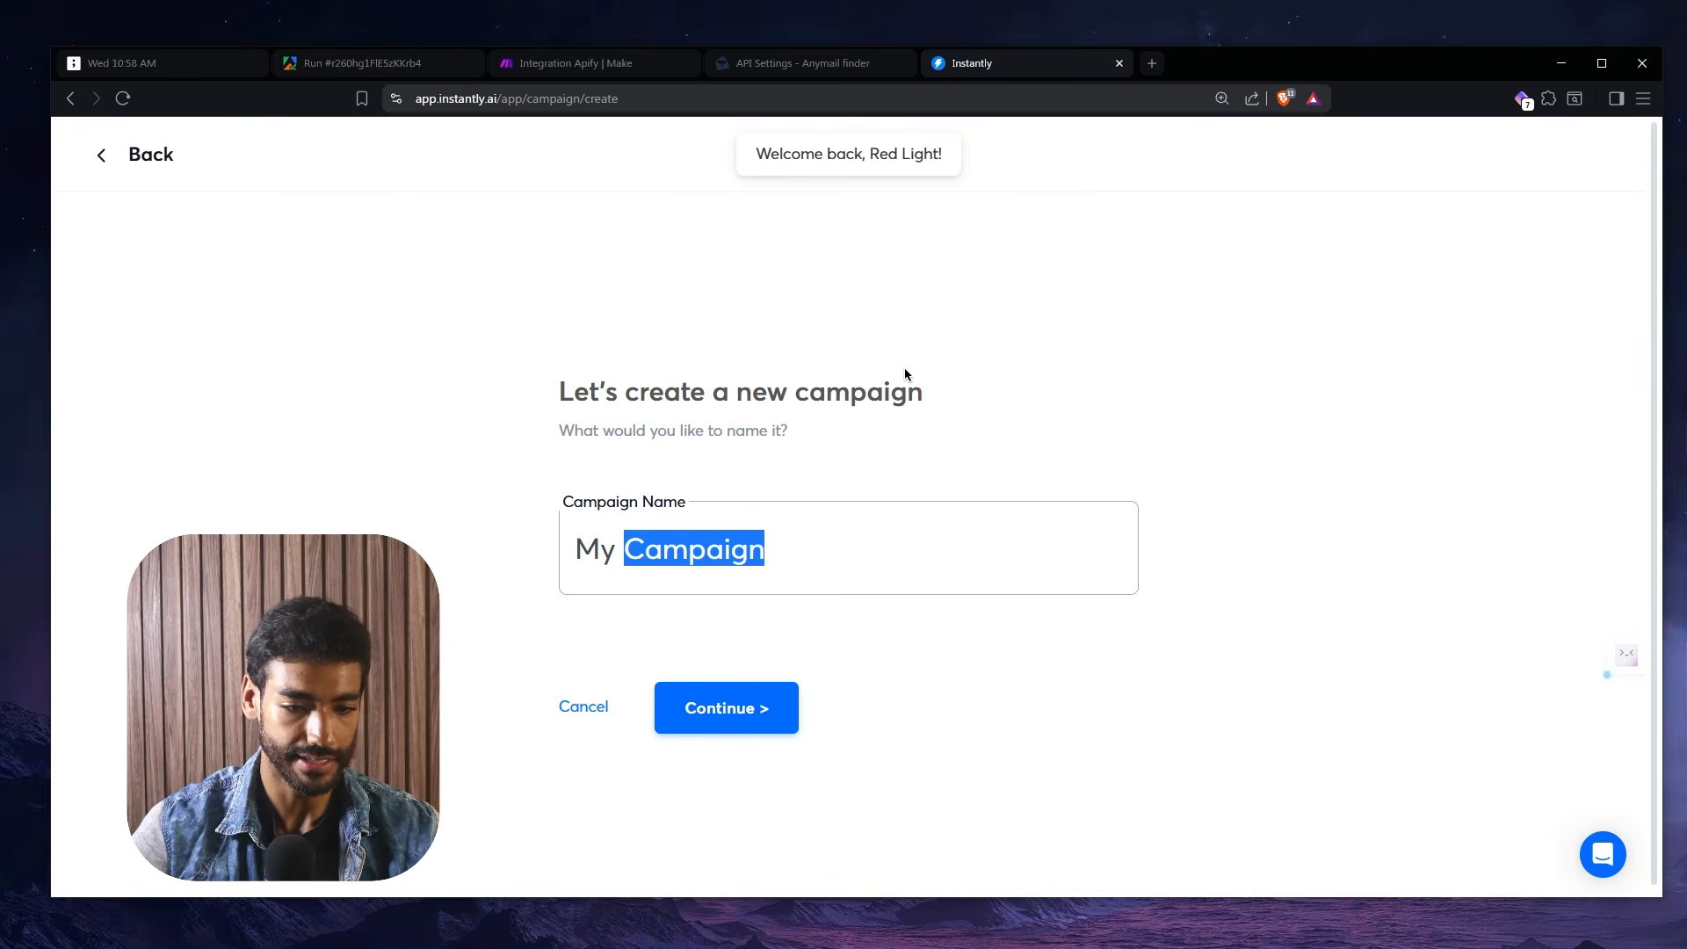
{"action": "key", "text": "BackSpace"}
{"action": "key", "text": "ctrl+shift+Left"}
{"action": "type", "text": "Demo Apollo Ssy"}
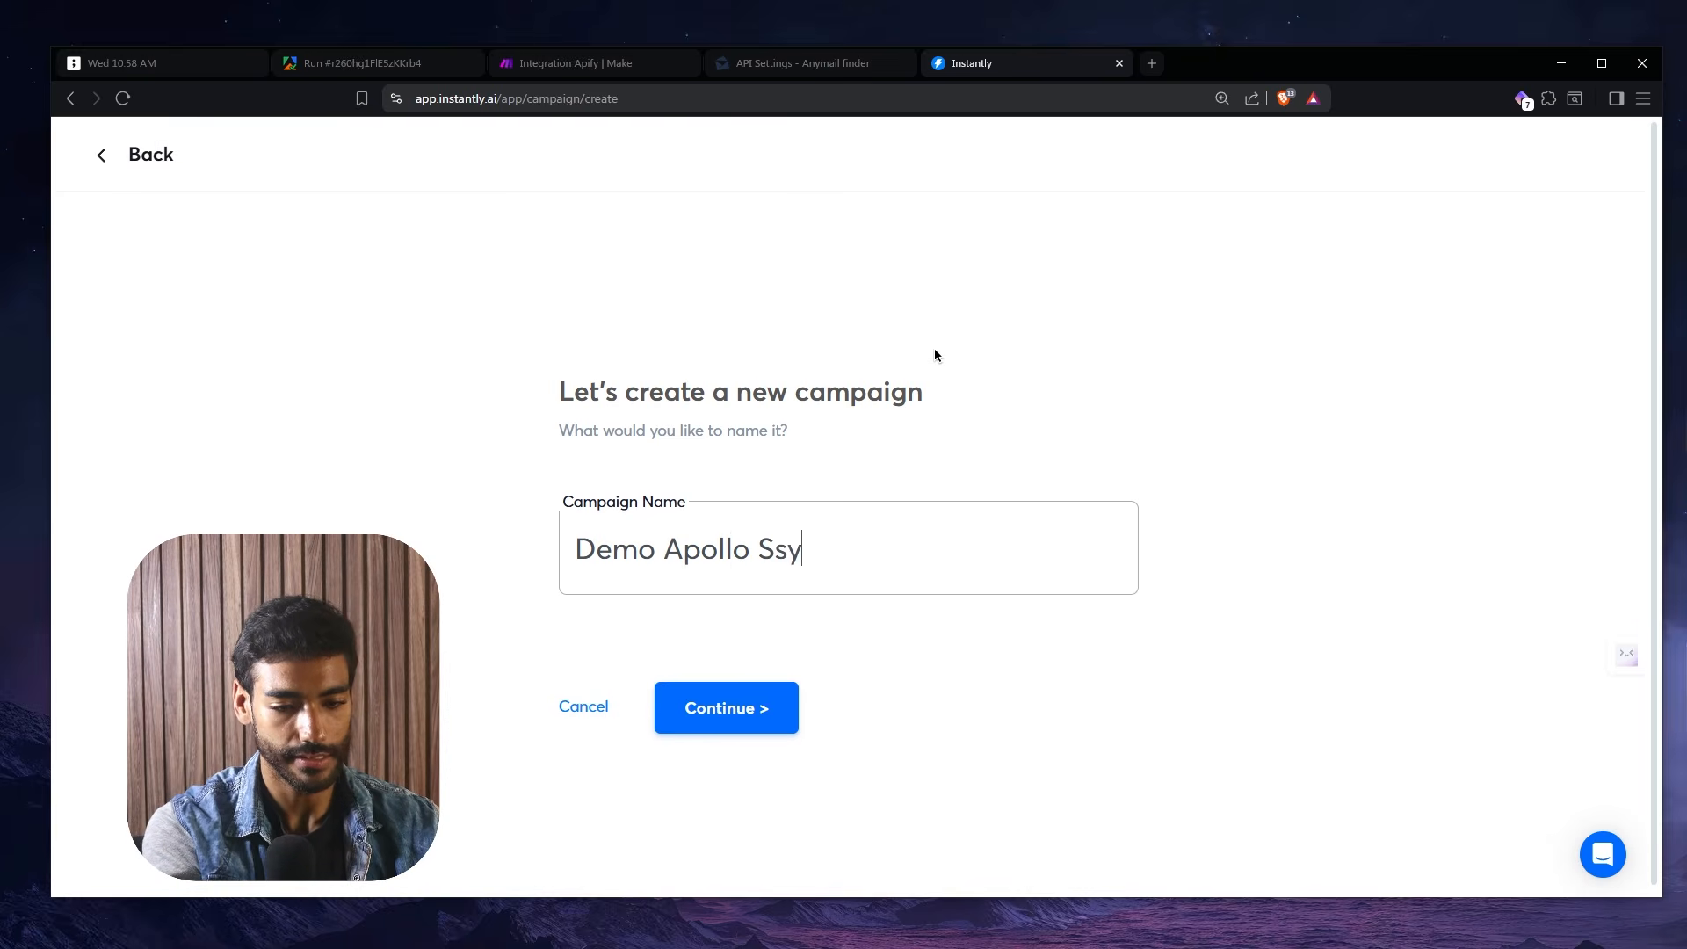
{"action": "key", "text": "BackSpace"}
{"action": "key", "text": "BackSpace"}
{"action": "type", "text": "ystem"}
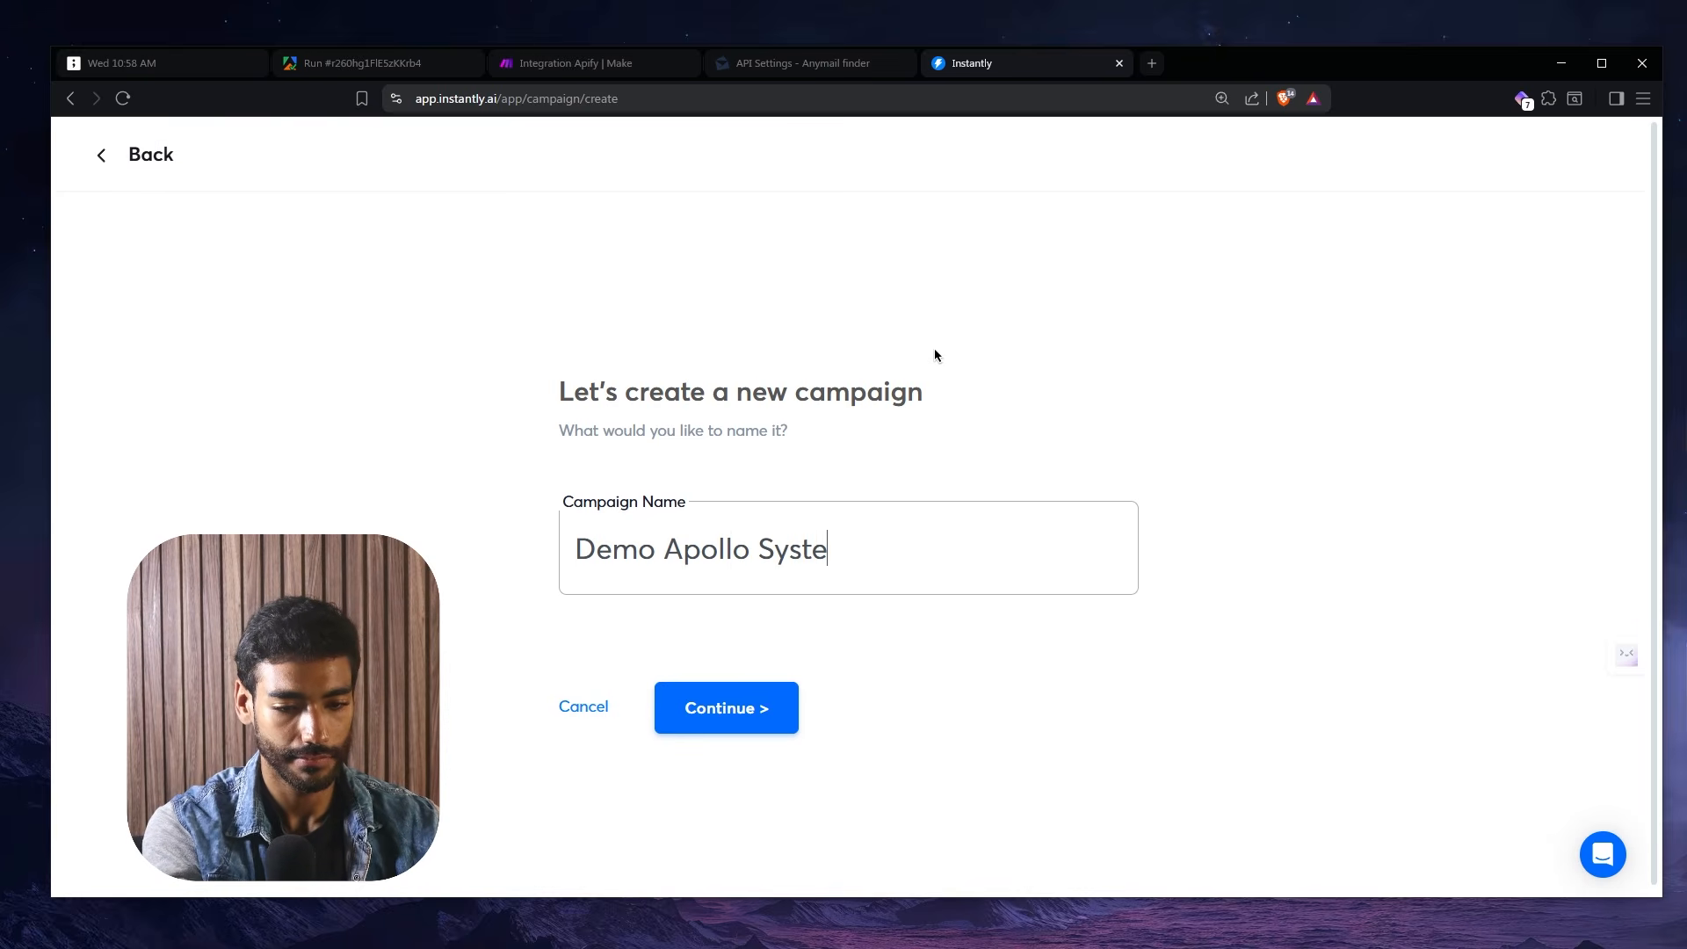
{"action": "key", "text": "Return"}
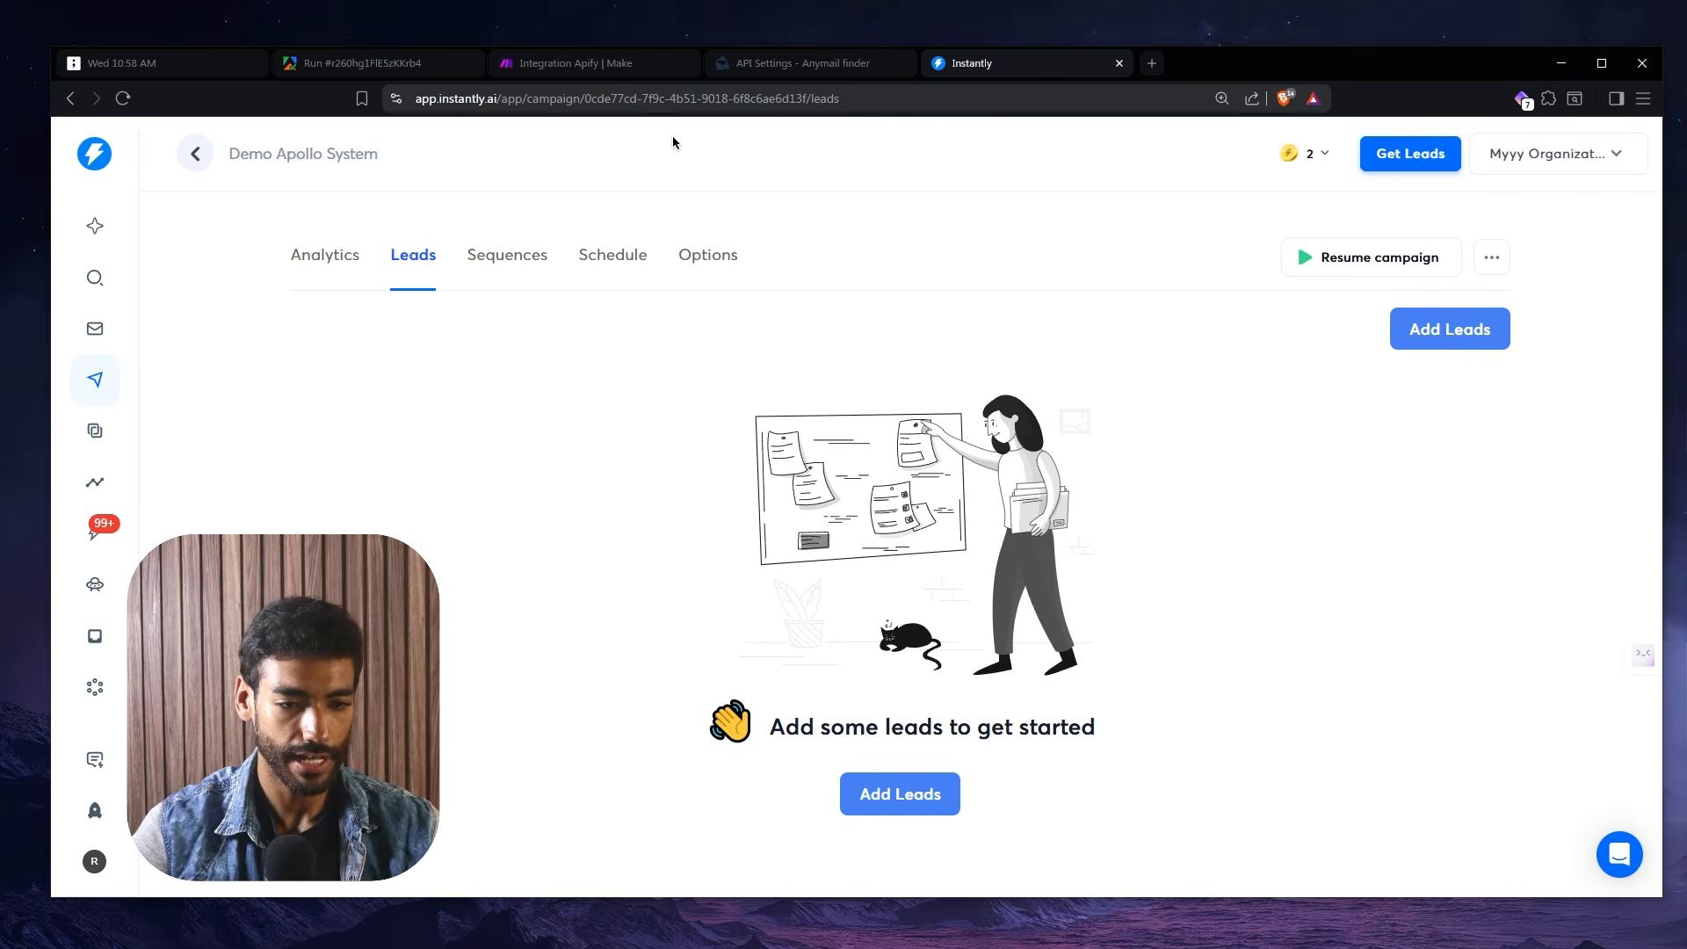
Switch back to the Make scenario and add an Instantly Create Lead module after 1:1 Connector Copy
{"action": "left_click", "coordinate": [563, 64]}
{"action": "left_click", "coordinate": [1215, 394]}
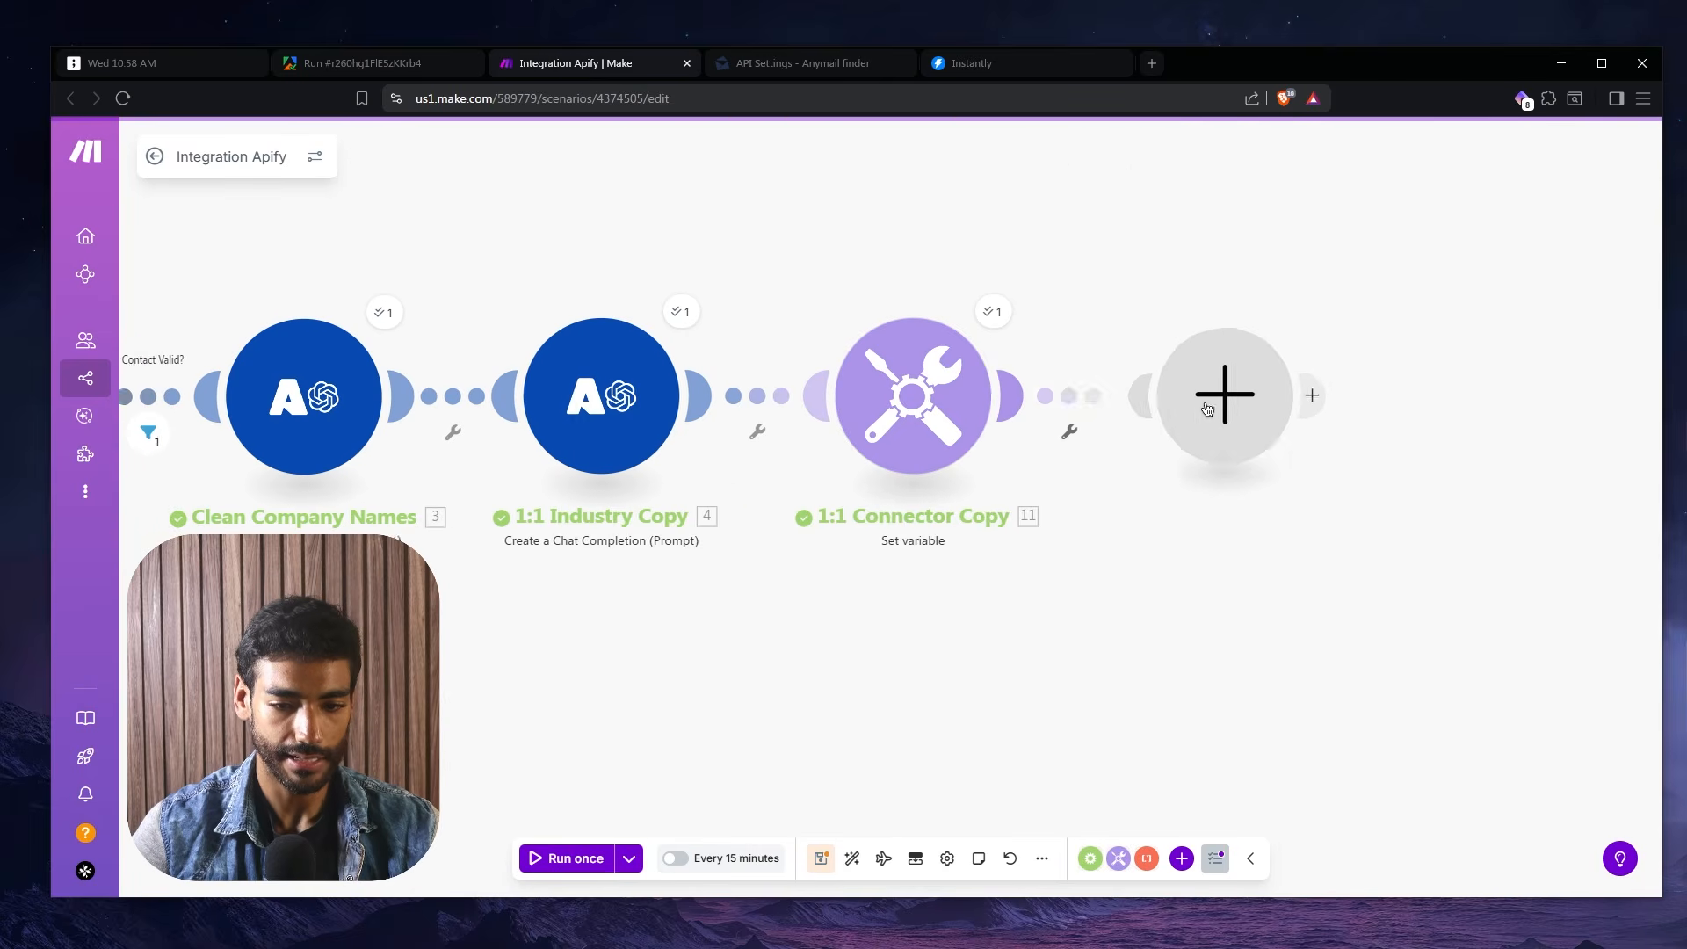
{"action": "type", "text": "instantly"}
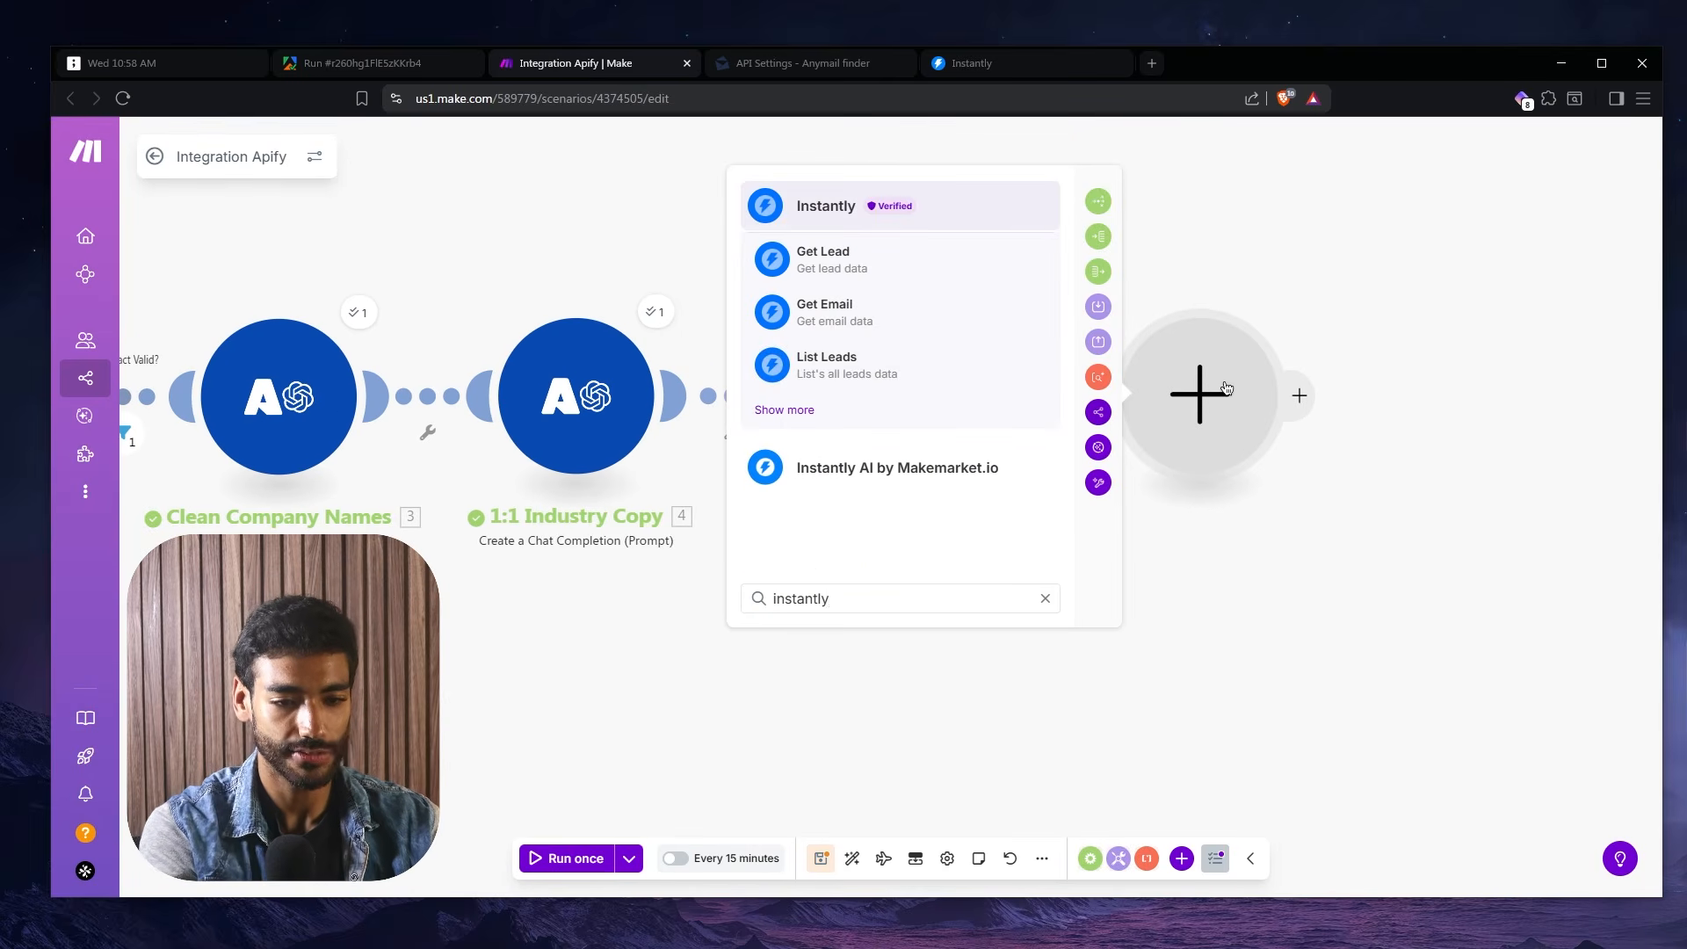
{"action": "key", "text": "Return"}
{"action": "type", "text": "create"}
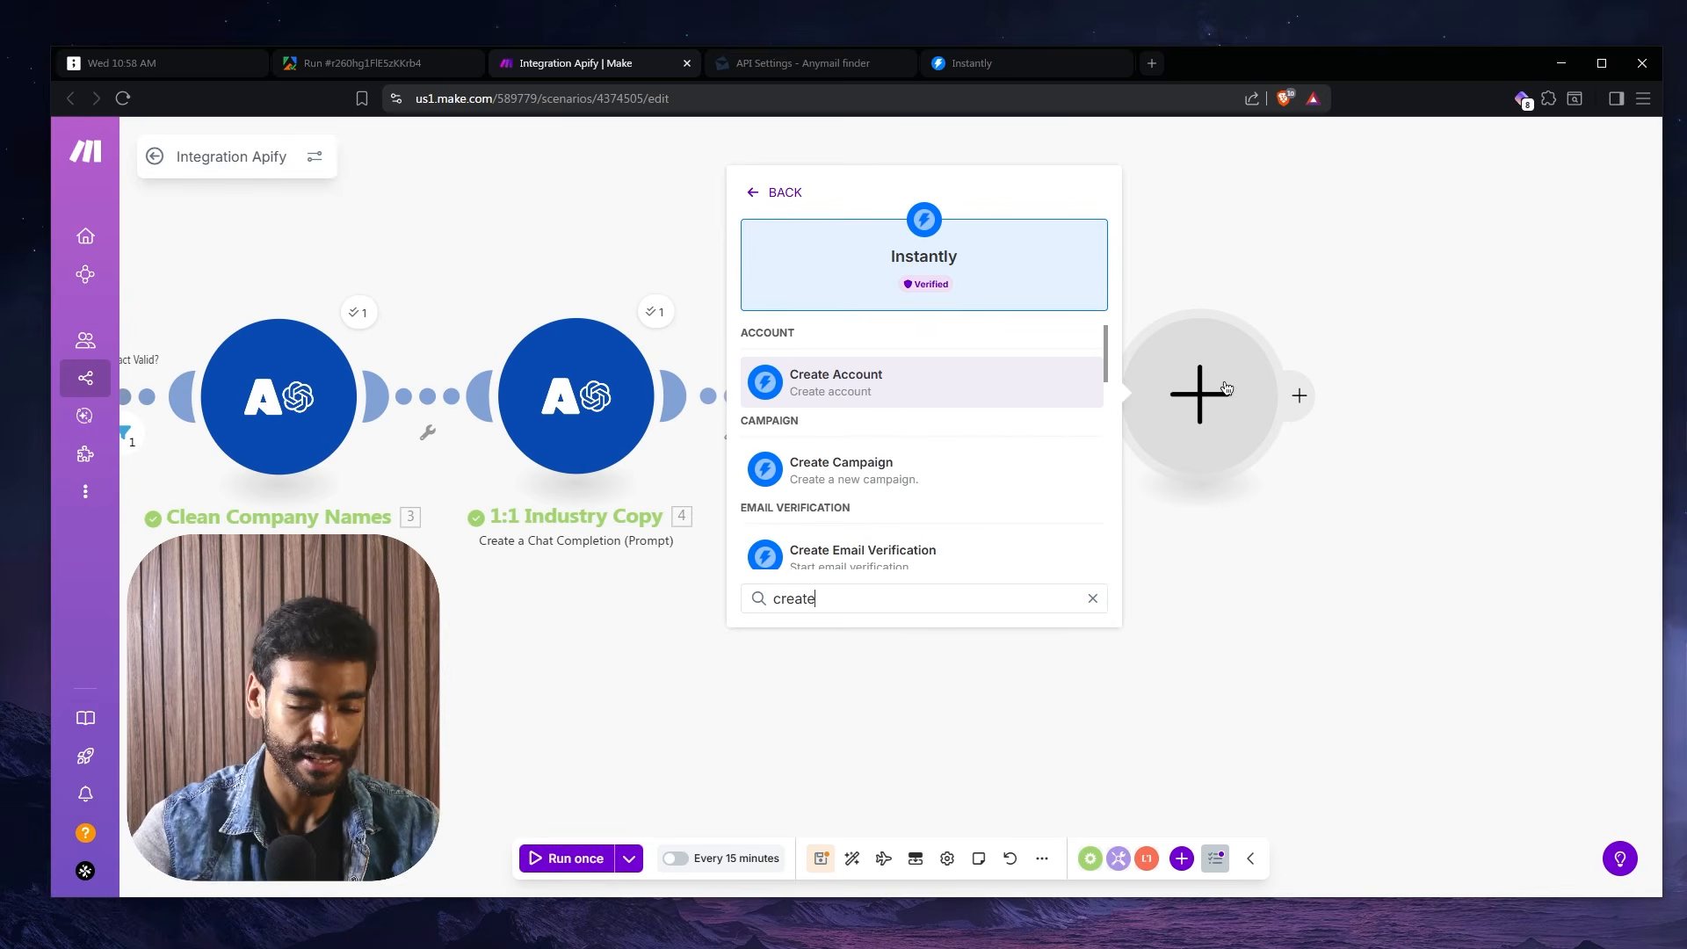
{"action": "type", "text": " lead"}
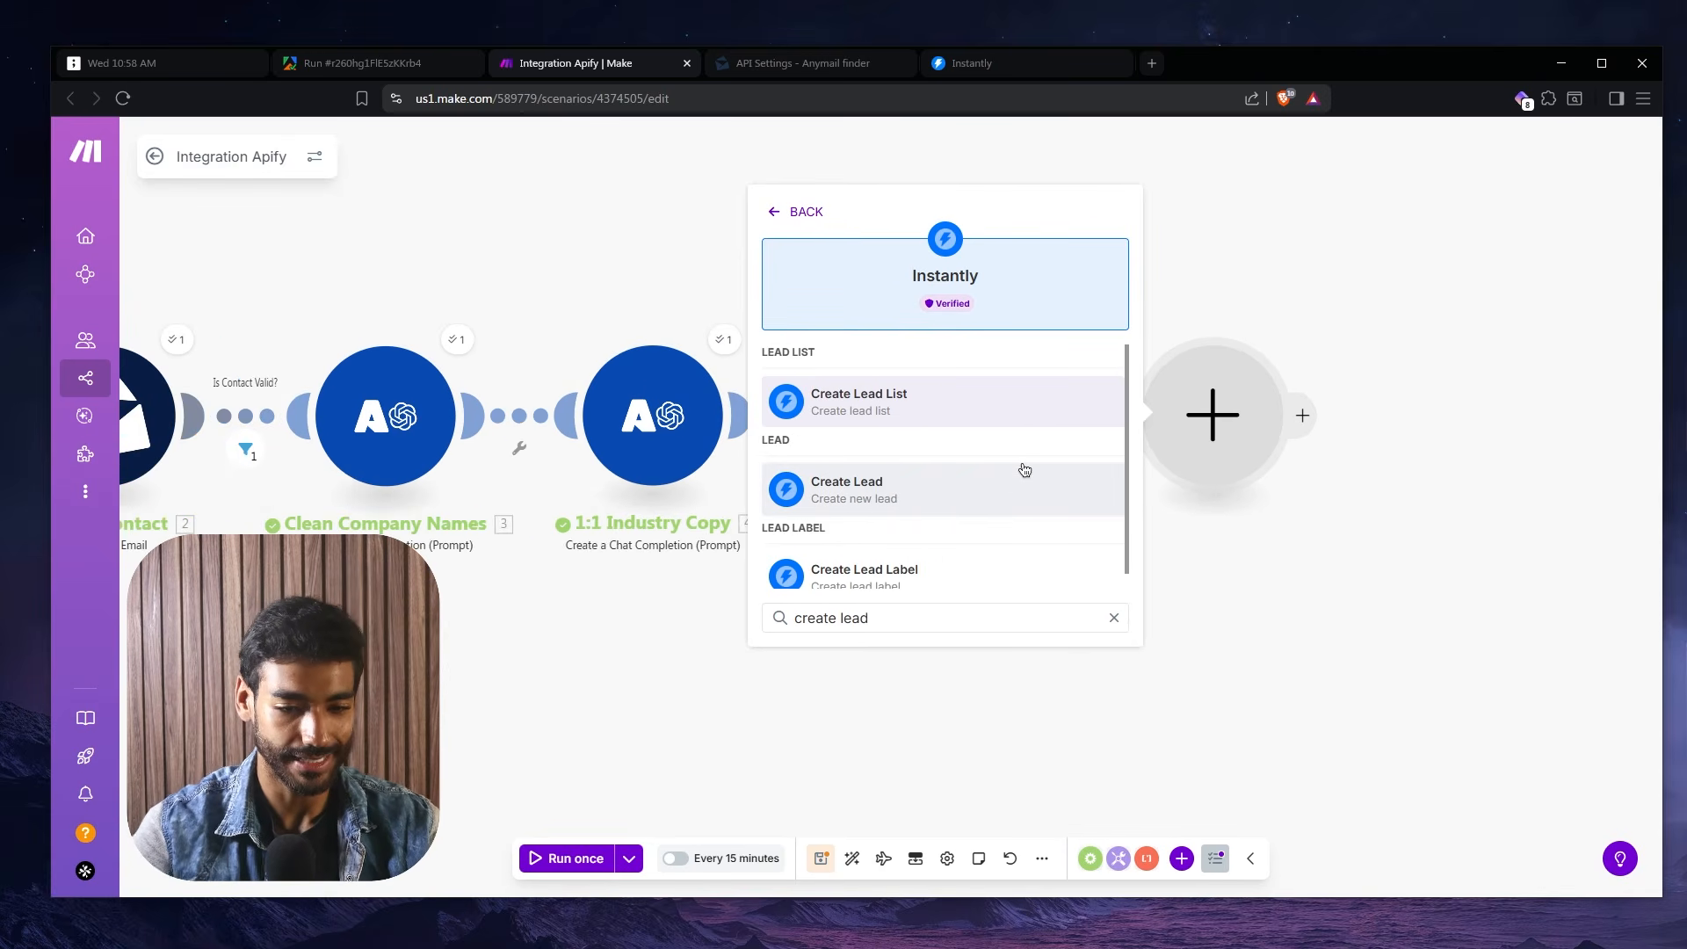
{"action": "left_click", "coordinate": [956, 479]}
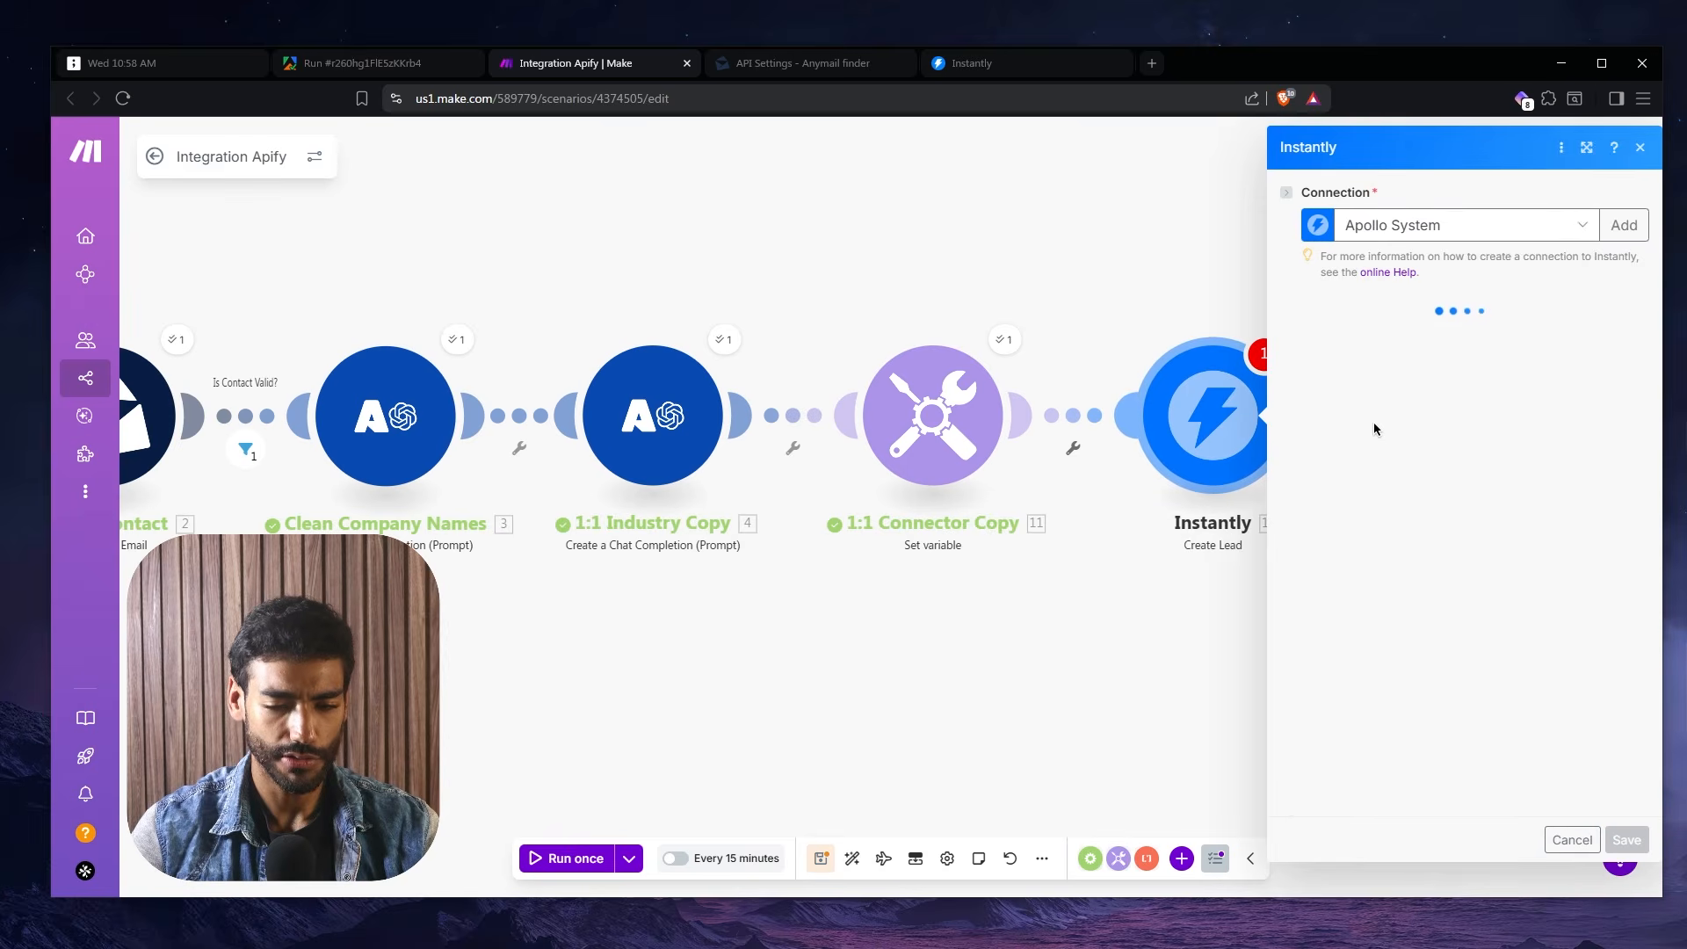
Start a new connection for the Instantly module and name it "Apollo System V2"
{"action": "left_click", "coordinate": [1624, 227]}
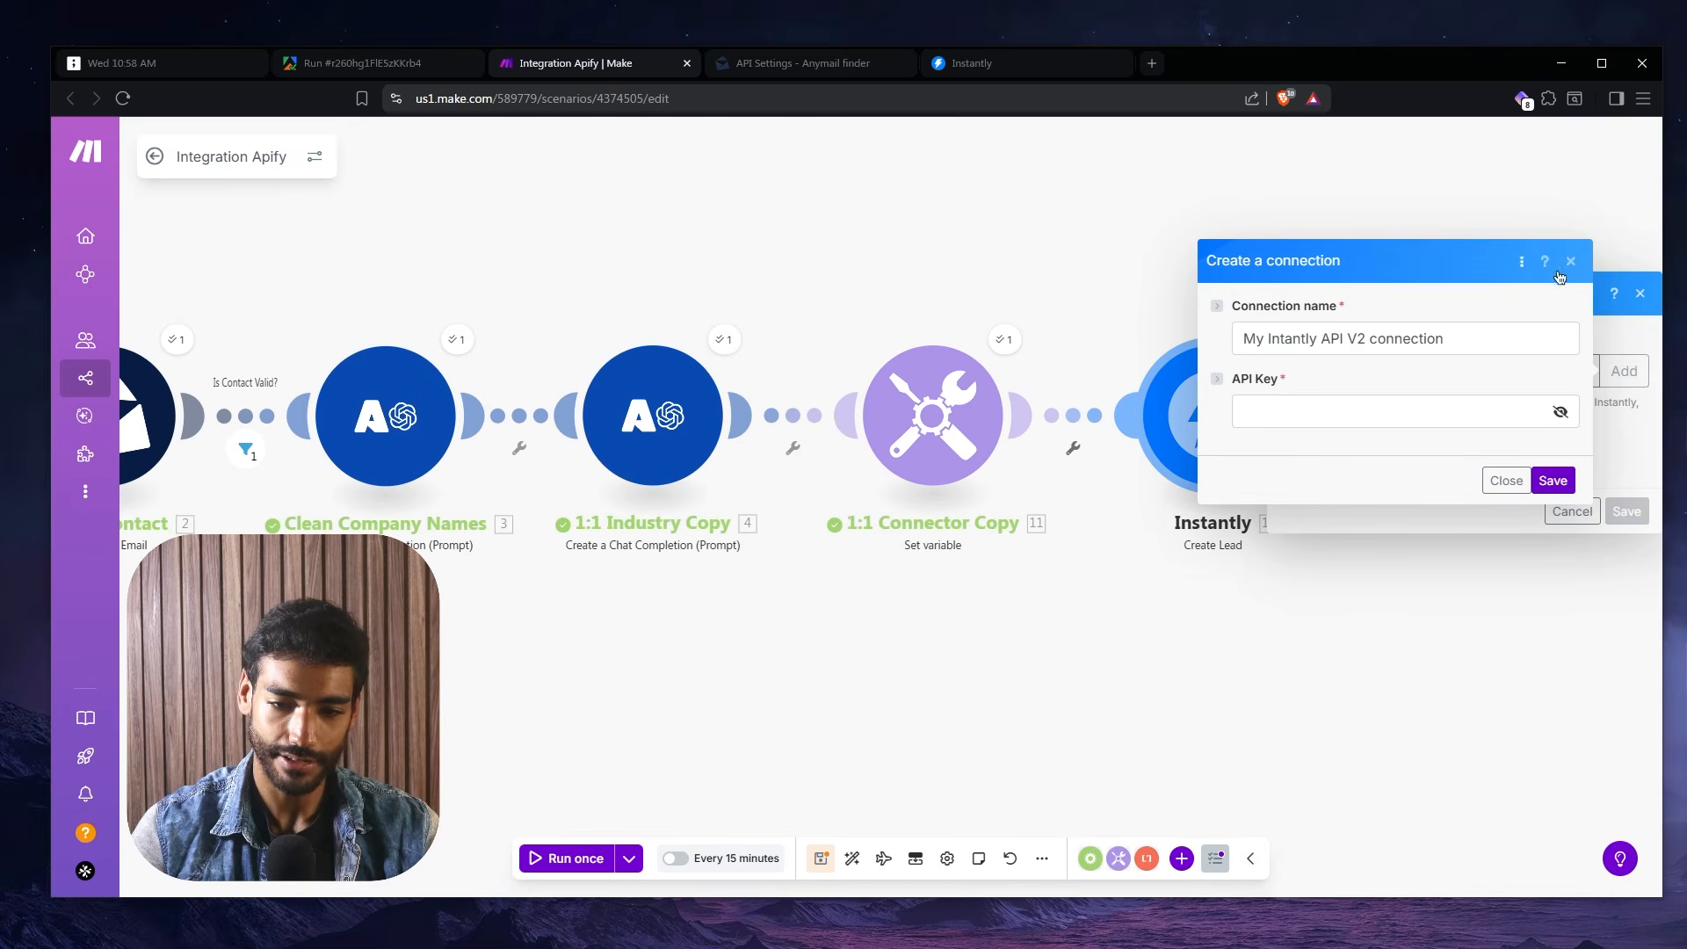
{"action": "left_click", "coordinate": [1352, 342]}
{"action": "key", "text": "ctrl+a"}
{"action": "type", "text": "Apollo Systel"}
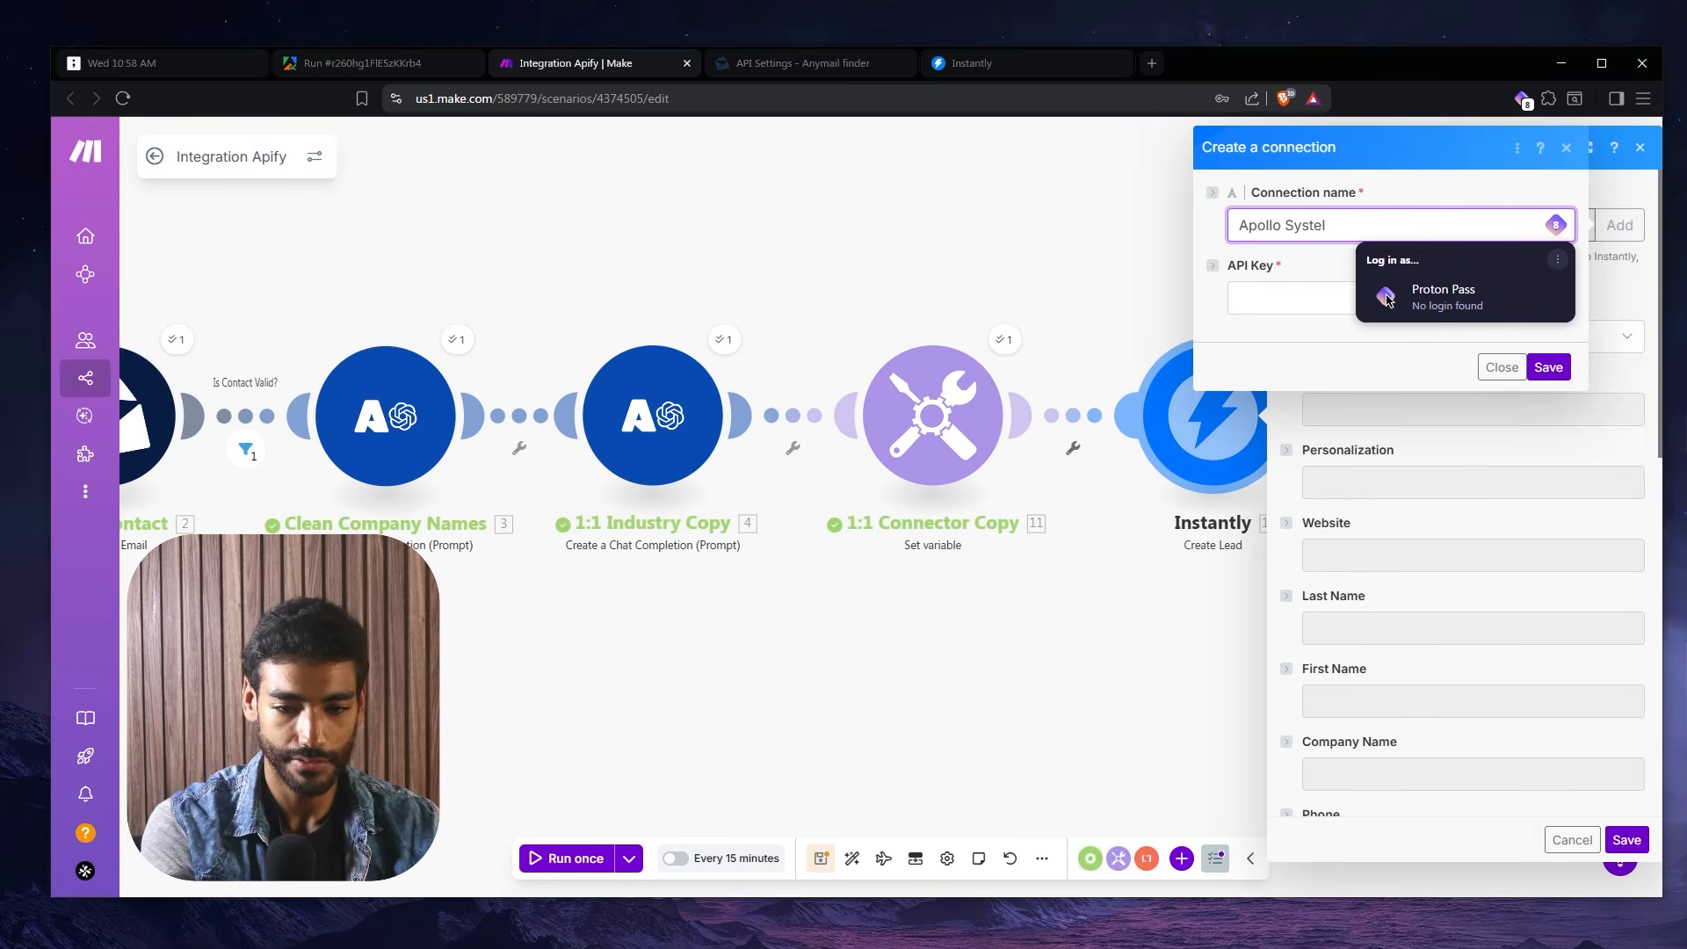
{"action": "key", "text": "BackSpace"}
{"action": "type", "text": "m "}
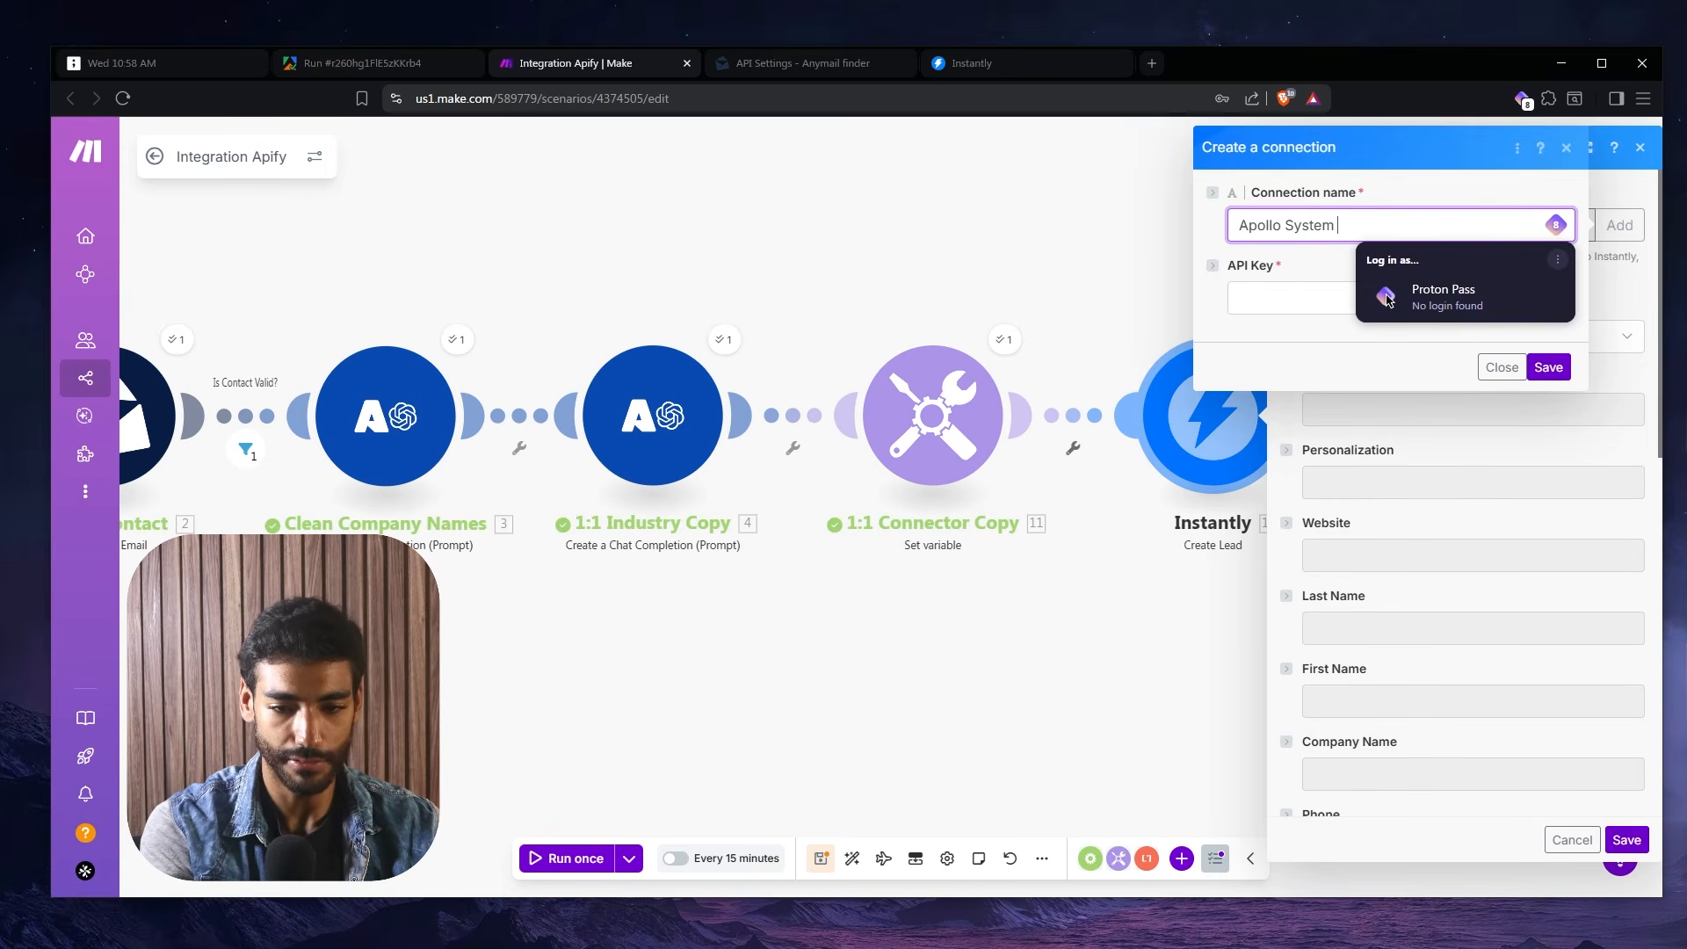
{"action": "type", "text": "V2"}
{"action": "key", "text": "Tab"}
Switch to Instantly and open the API Keys page in the integrations settings
{"action": "left_click", "coordinate": [971, 63]}
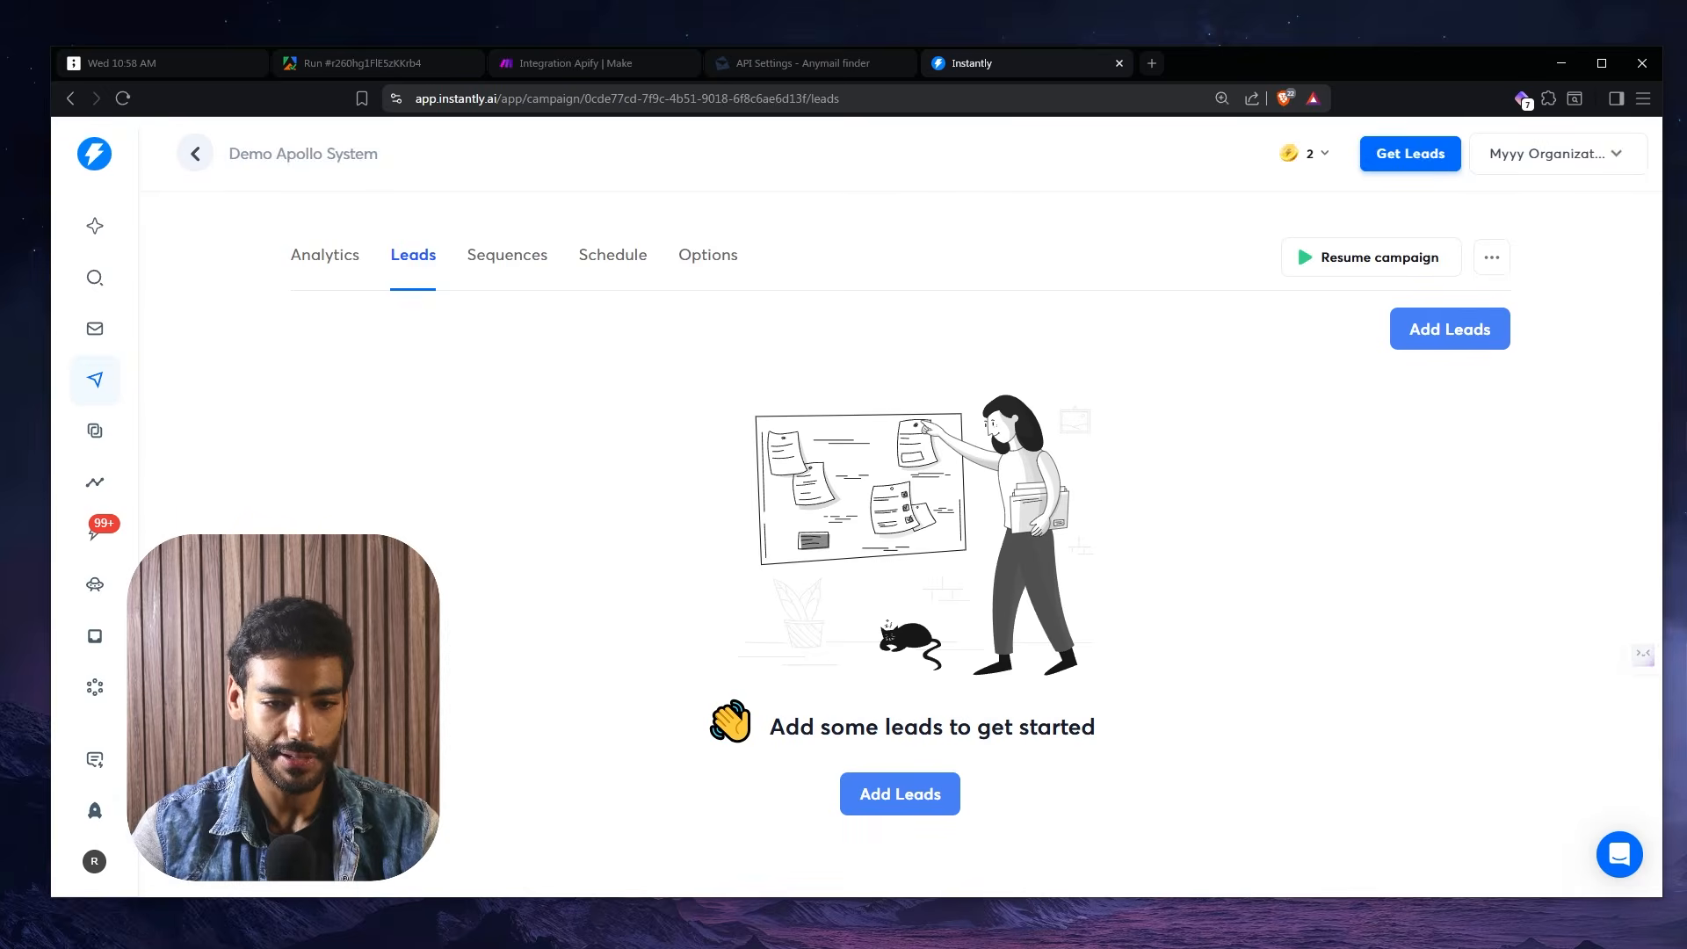
{"action": "left_click", "coordinate": [93, 863]}
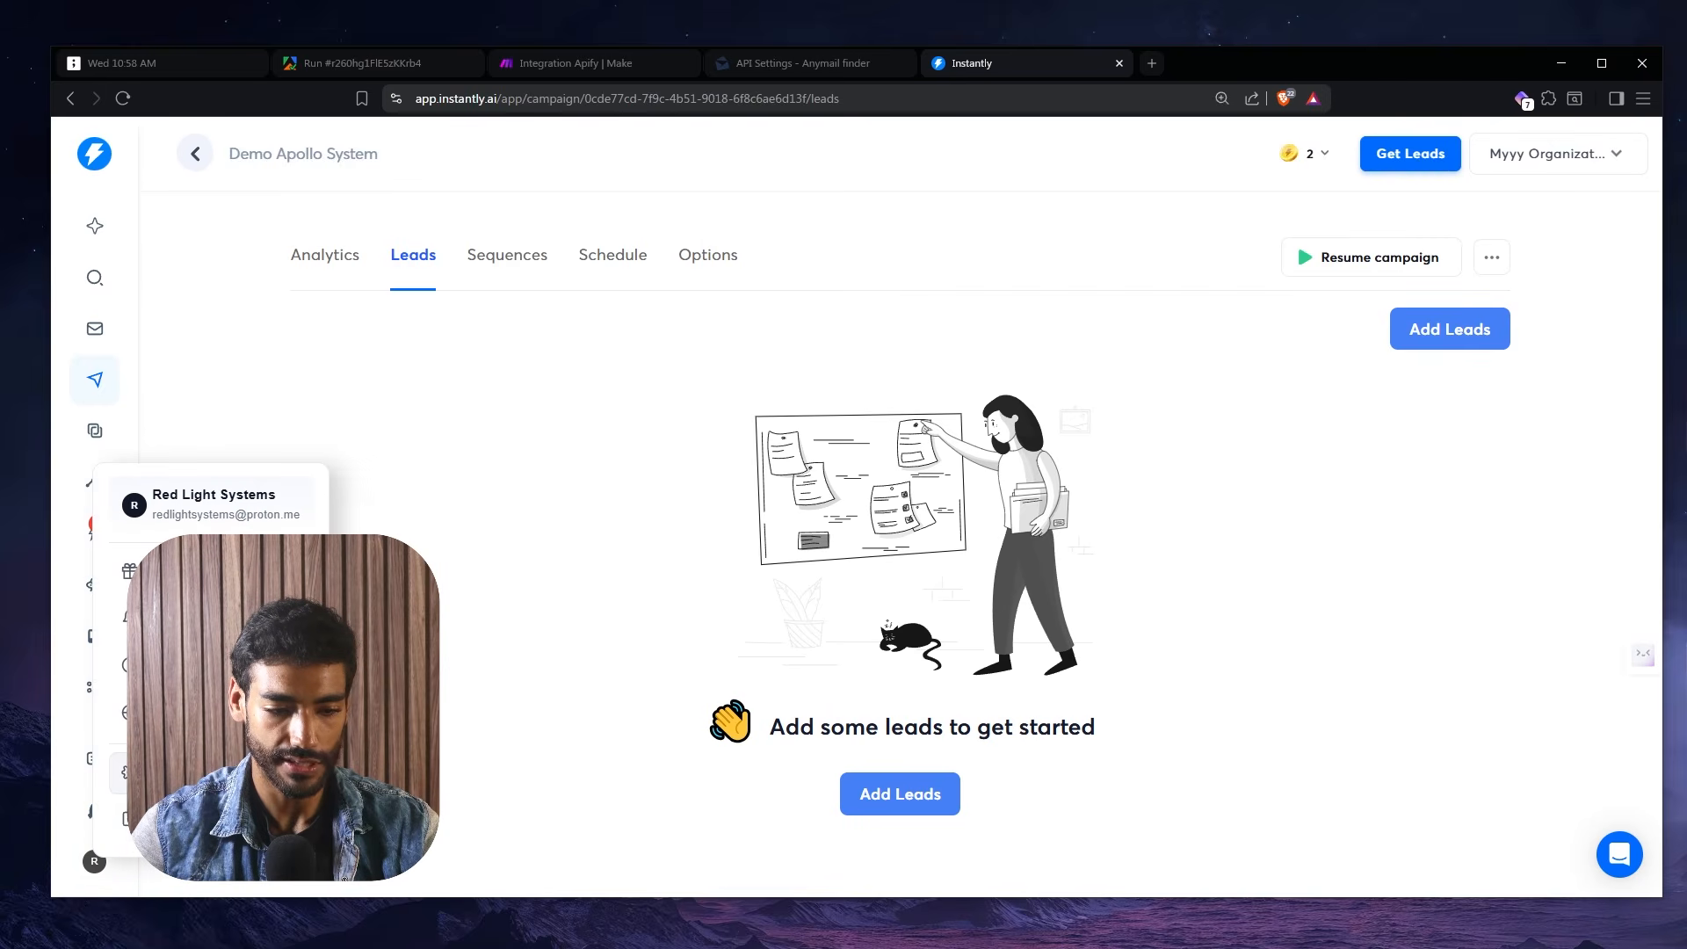
{"action": "left_click", "coordinate": [158, 771]}
{"action": "left_click", "coordinate": [738, 239]}
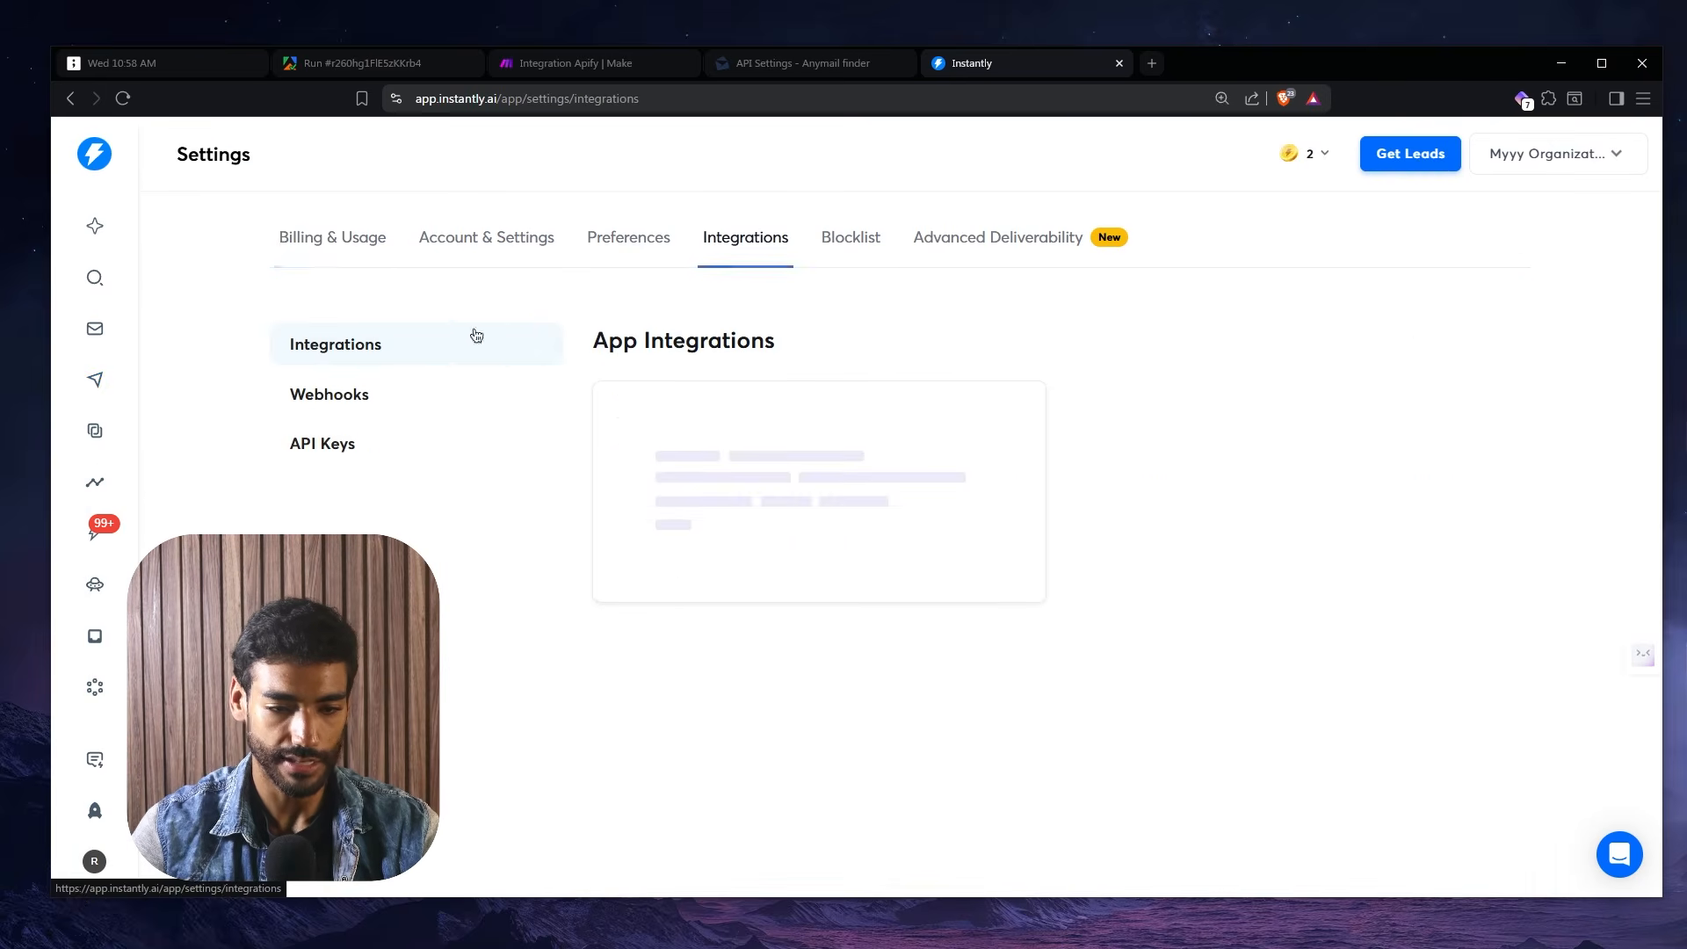
{"action": "left_click", "coordinate": [378, 445]}
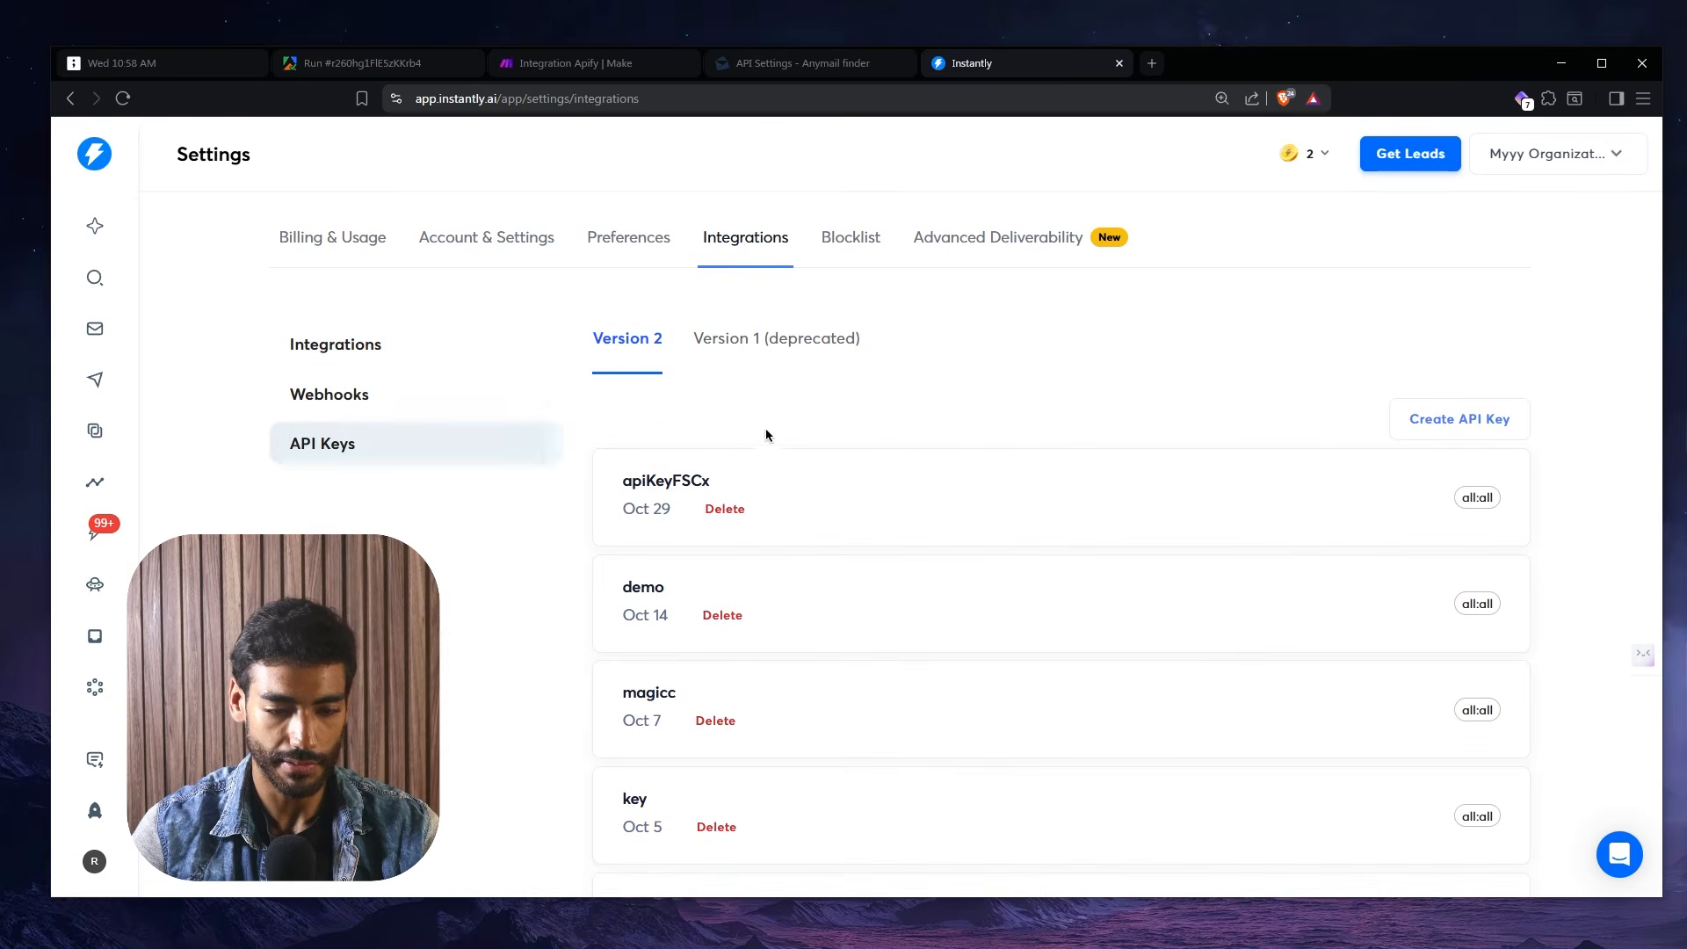
Create an API key named apolloSystem with the all:all scope
{"action": "left_click", "coordinate": [1472, 429]}
{"action": "left_click", "coordinate": [816, 490]}
{"action": "type", "text": "apolloSystem"}
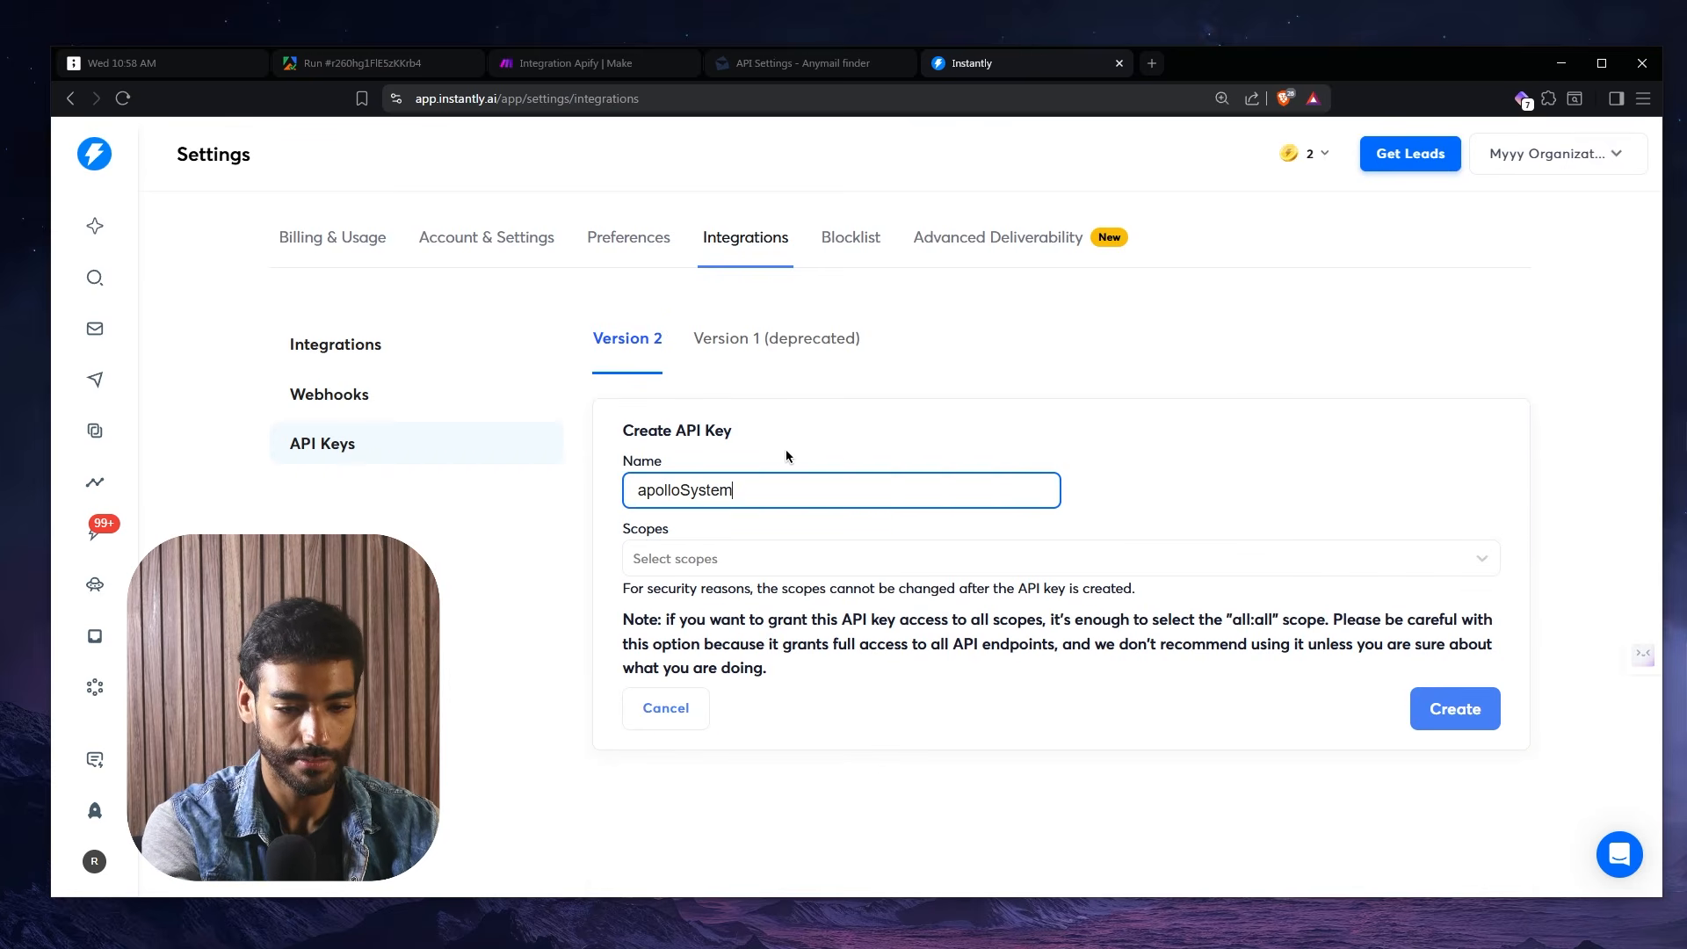
{"action": "key", "text": "Tab"}
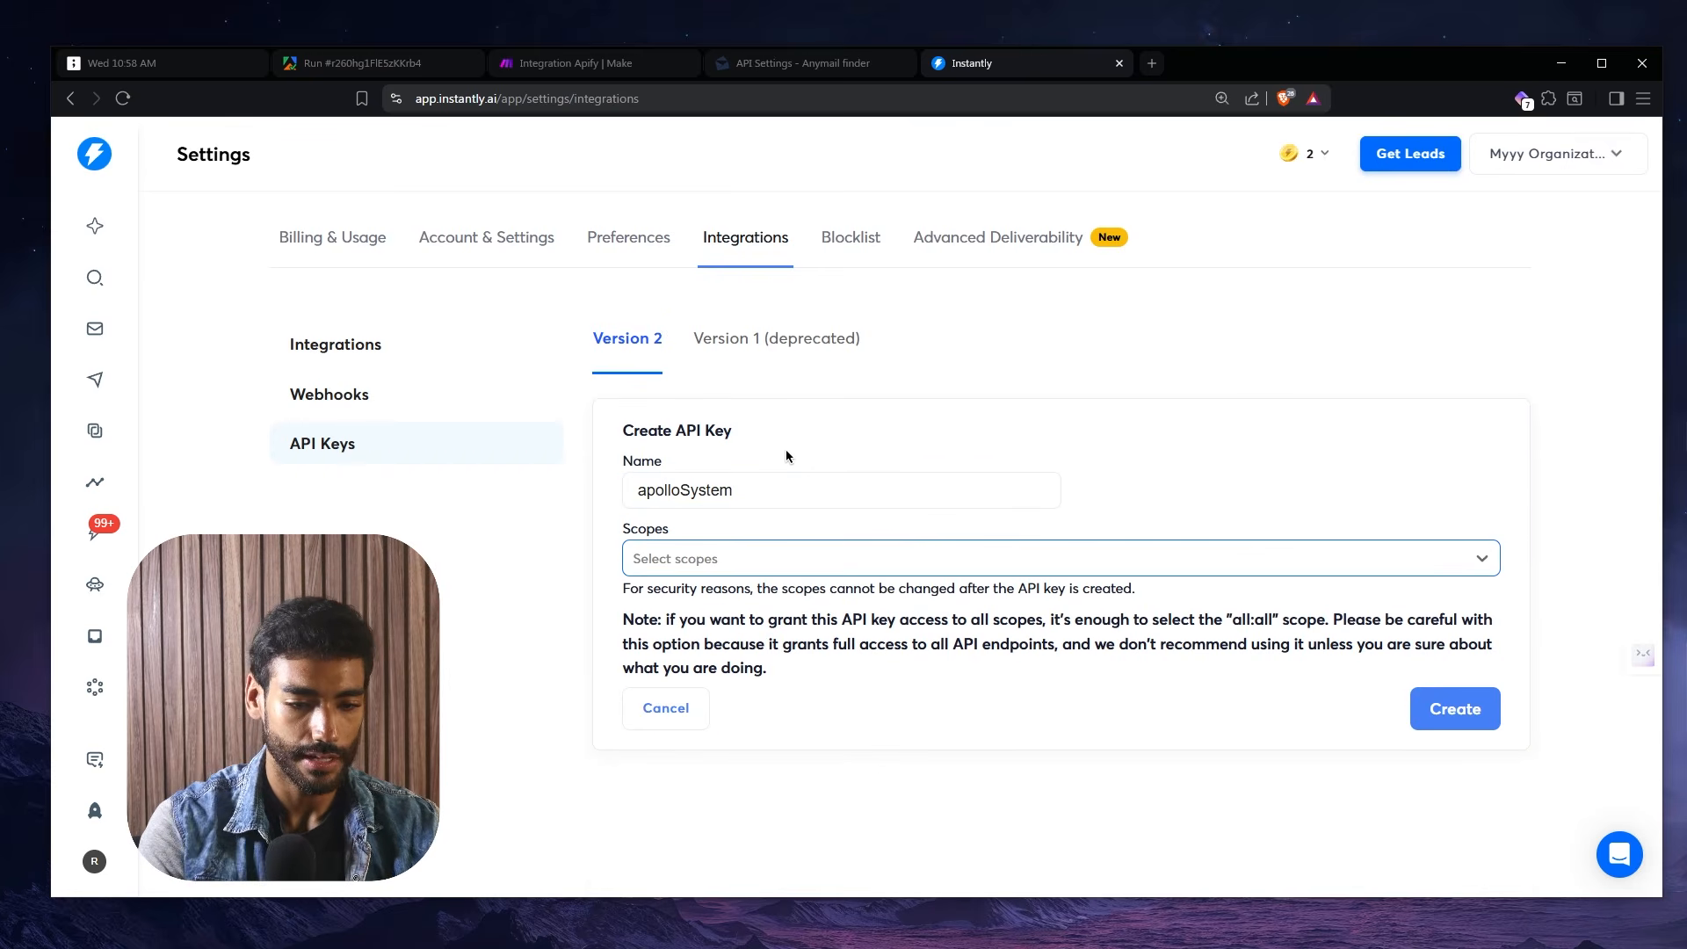
{"action": "left_click", "coordinate": [890, 553]}
{"action": "left_click", "coordinate": [866, 598]}
{"action": "triple_click", "coordinate": [1560, 579]}
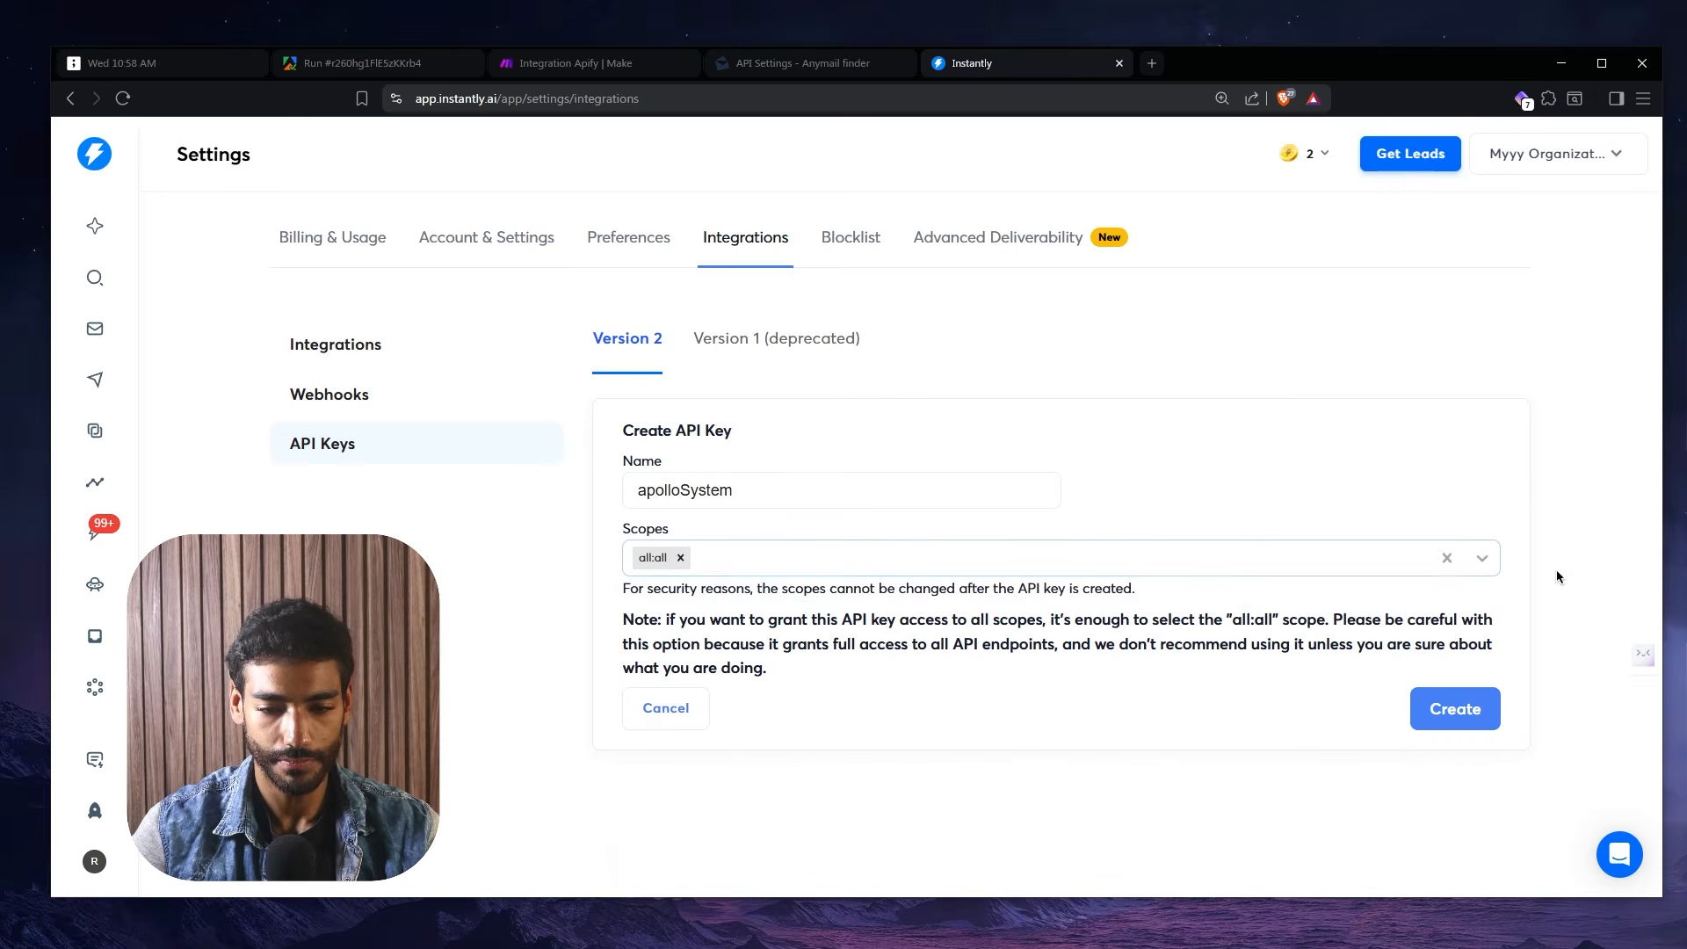
{"action": "left_click", "coordinate": [1434, 714]}
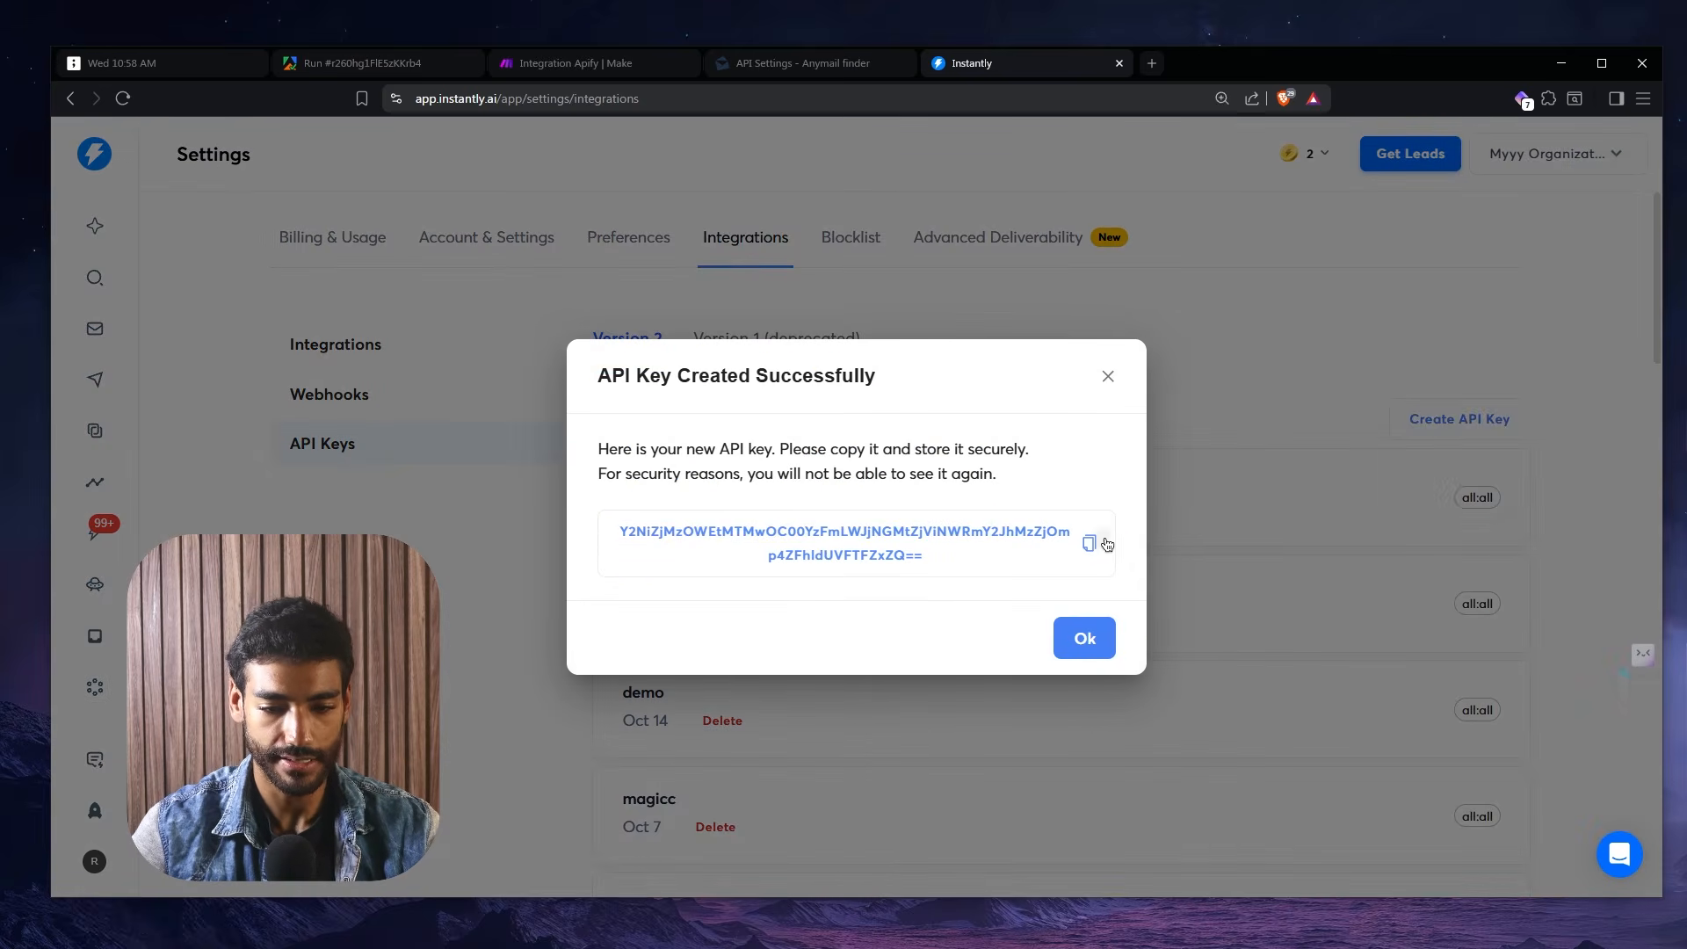
Copy the new API key, paste it into the API Key field of the Make connection, and save the Apollo System V2 connection
{"action": "left_click", "coordinate": [1107, 545]}
{"action": "left_click", "coordinate": [597, 64]}
{"action": "key", "text": "ctrl+v"}
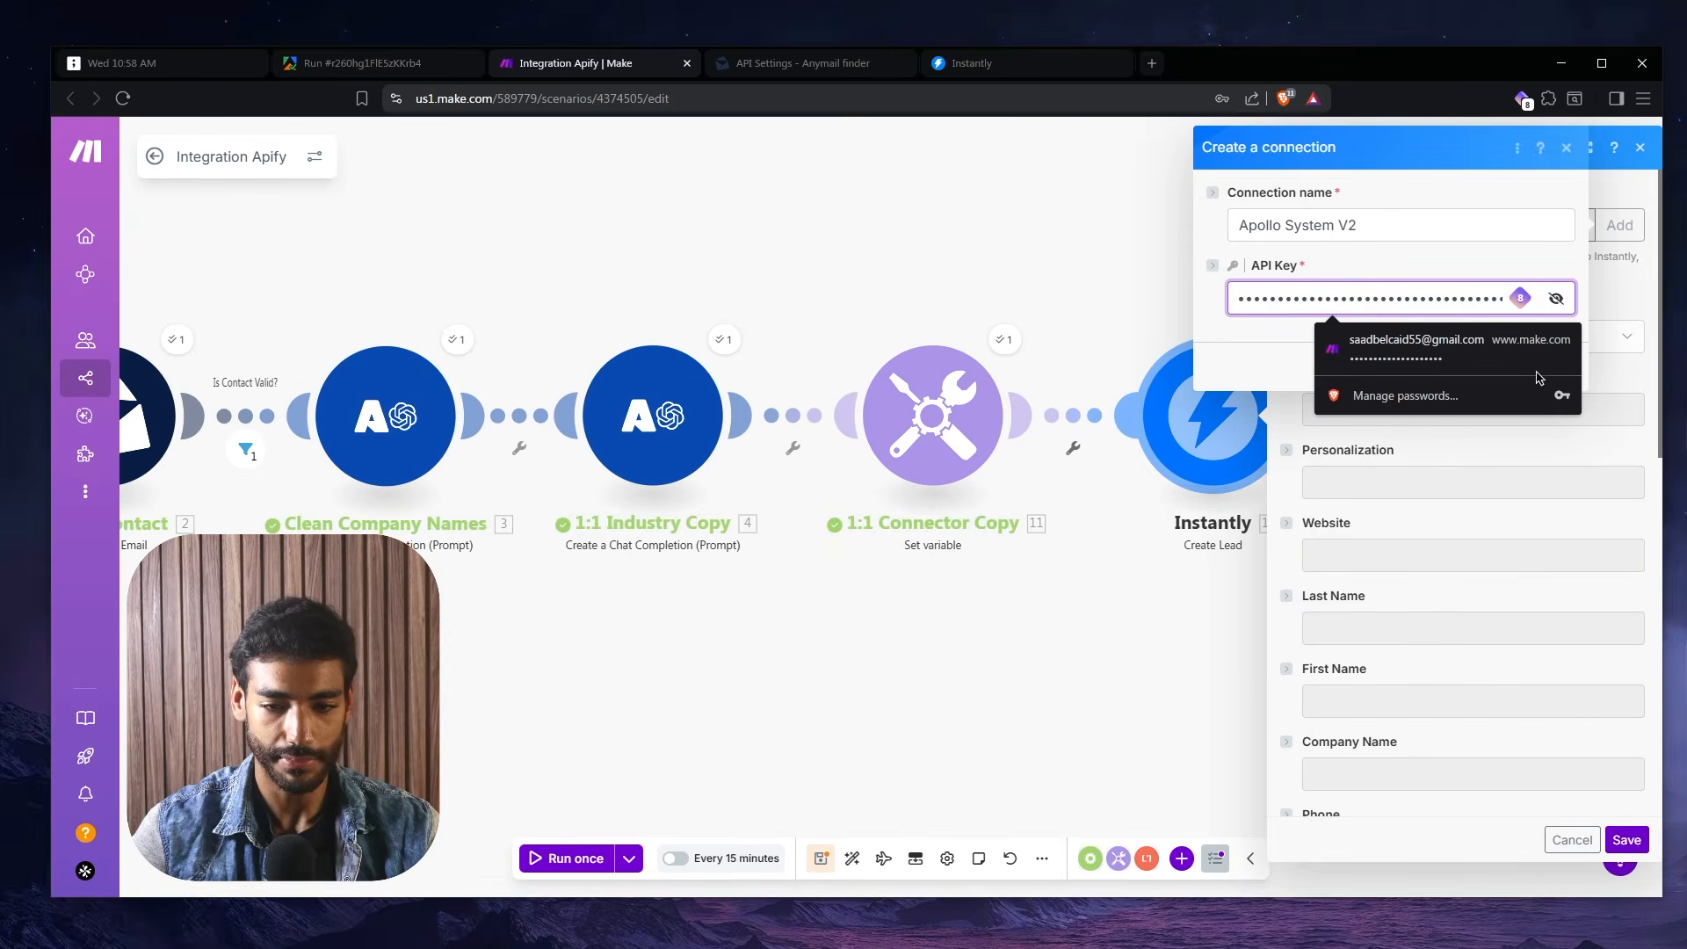
{"action": "key", "text": "Escape"}
{"action": "left_click", "coordinate": [1547, 366]}
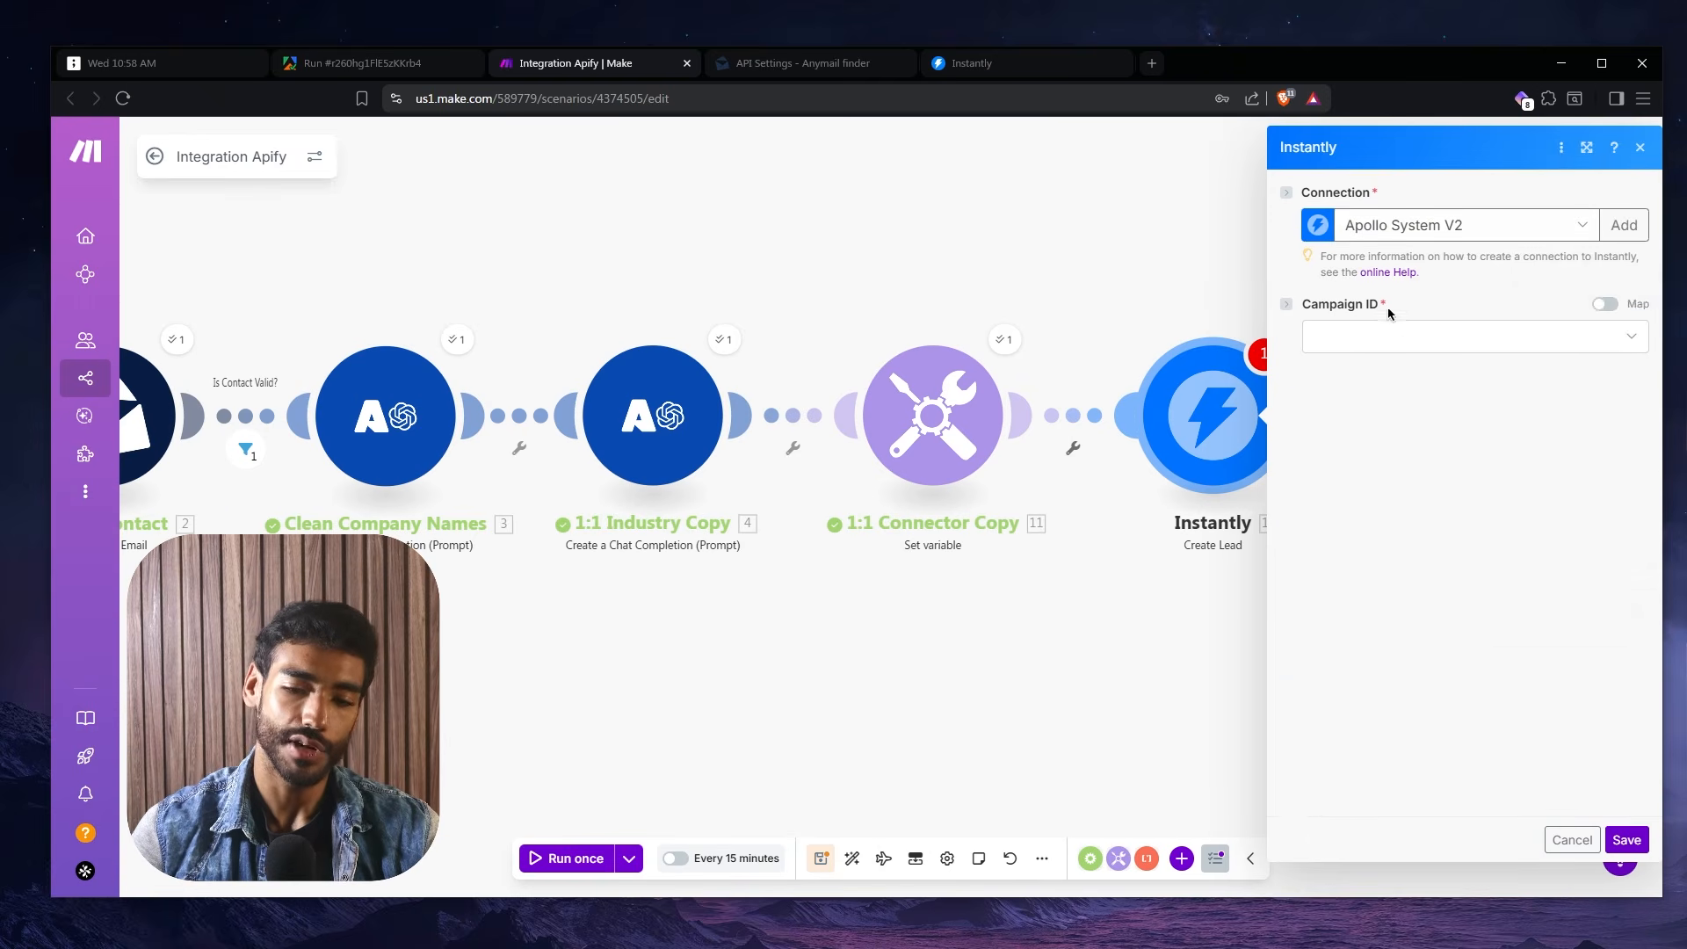
Select the Demo Apollo System campaign, and map Email to Verify Contact's input email and Personalization to Dream Email
{"action": "left_click", "coordinate": [1390, 349]}
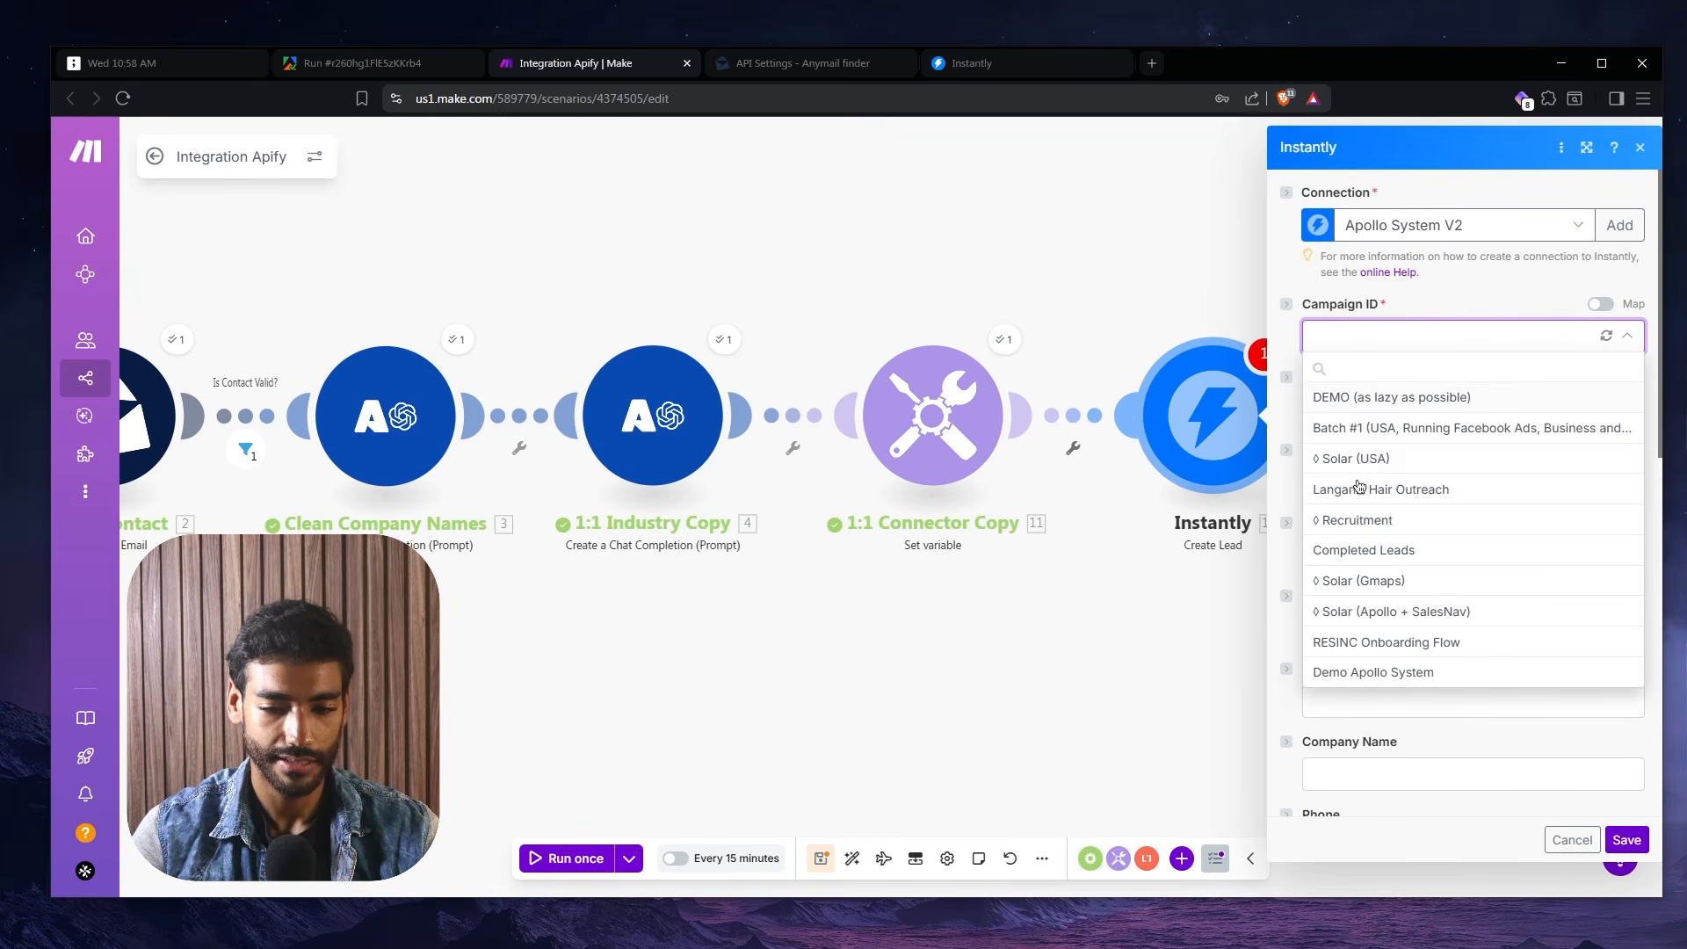
{"action": "left_click", "coordinate": [1397, 673]}
{"action": "left_click", "coordinate": [1377, 406]}
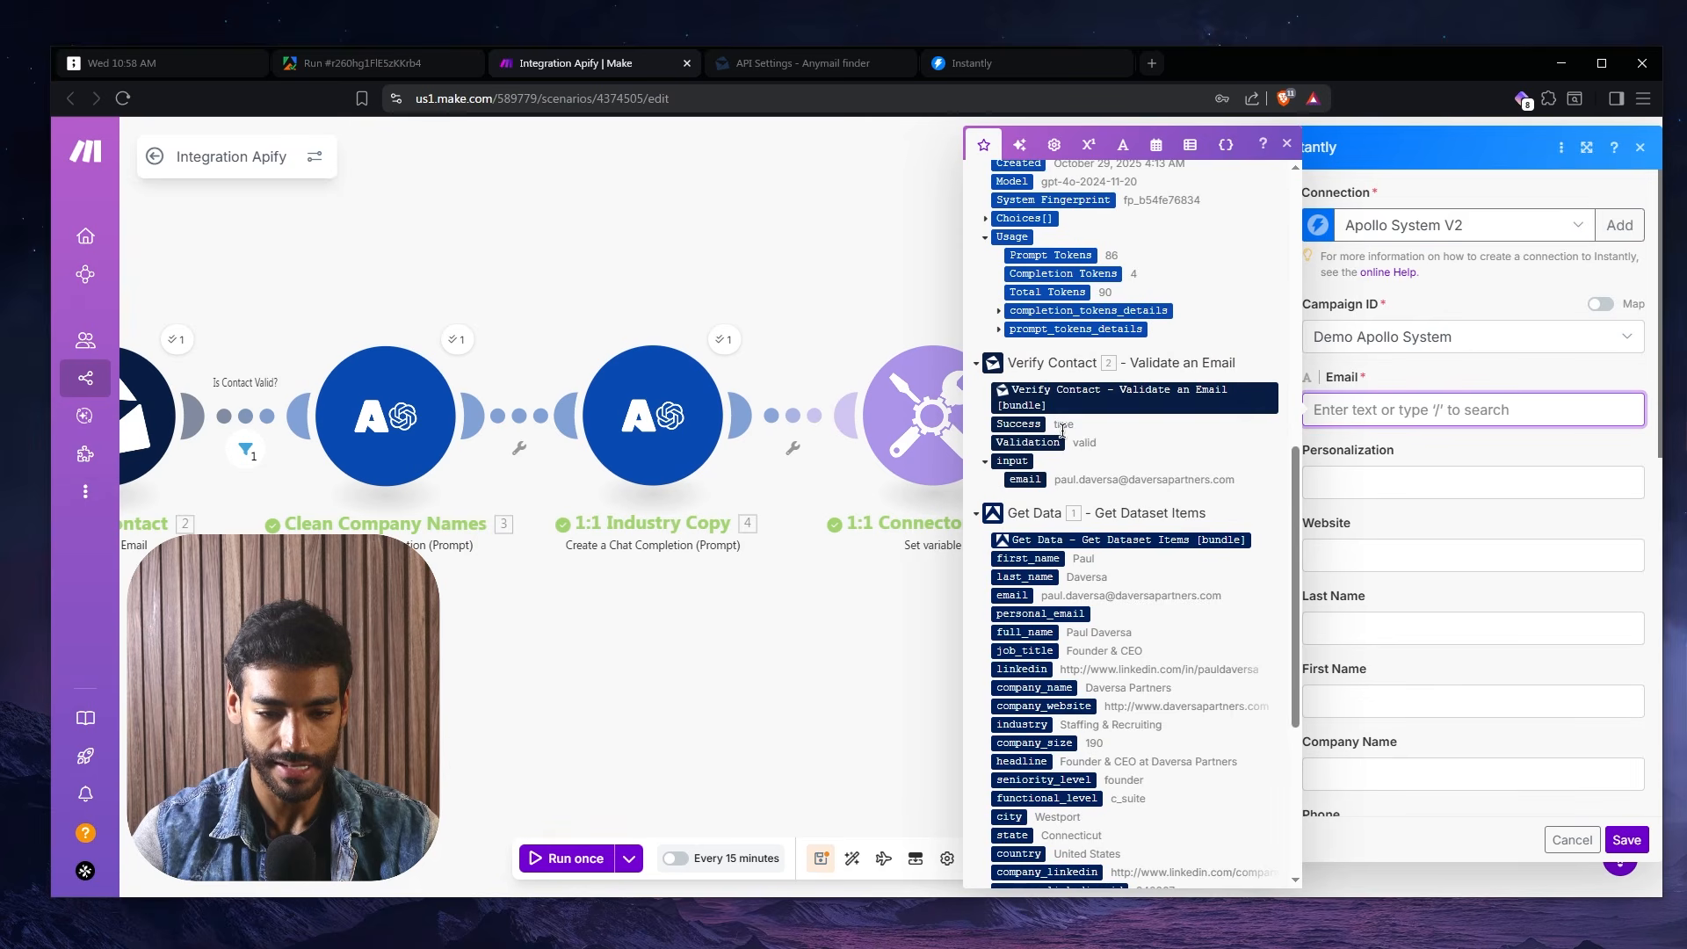
{"action": "left_click", "coordinate": [1034, 474]}
{"action": "key", "text": "Tab"}
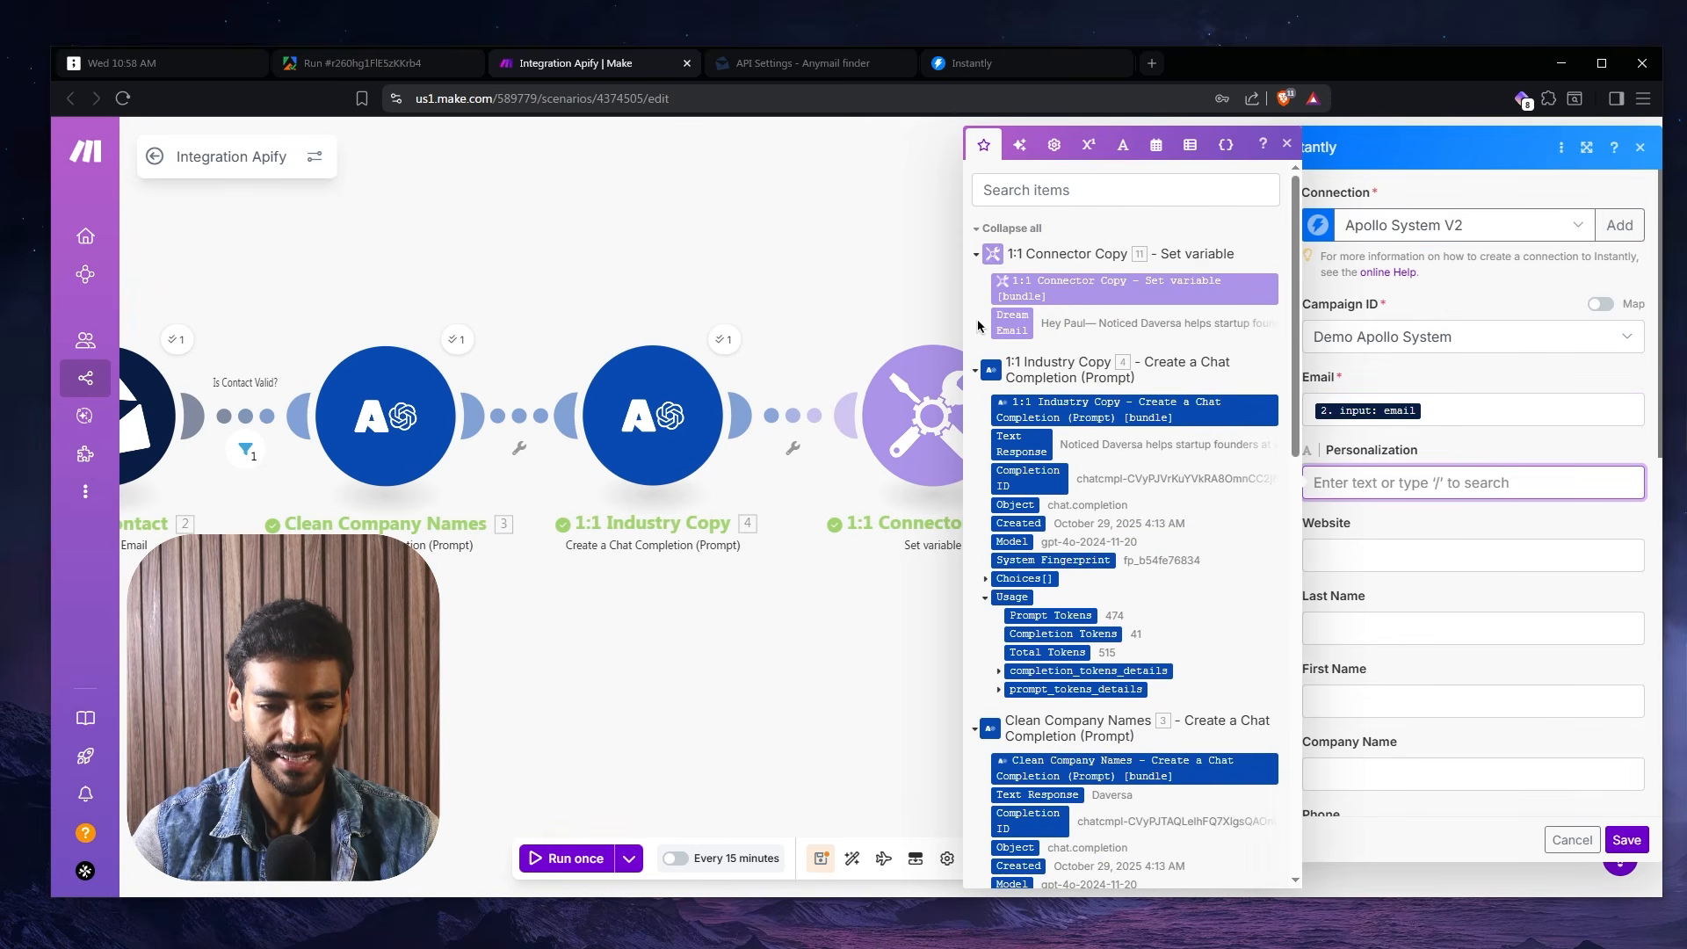
{"action": "left_click", "coordinate": [1005, 322]}
{"action": "key", "text": "Tab"}
{"action": "key", "text": "Tab"}
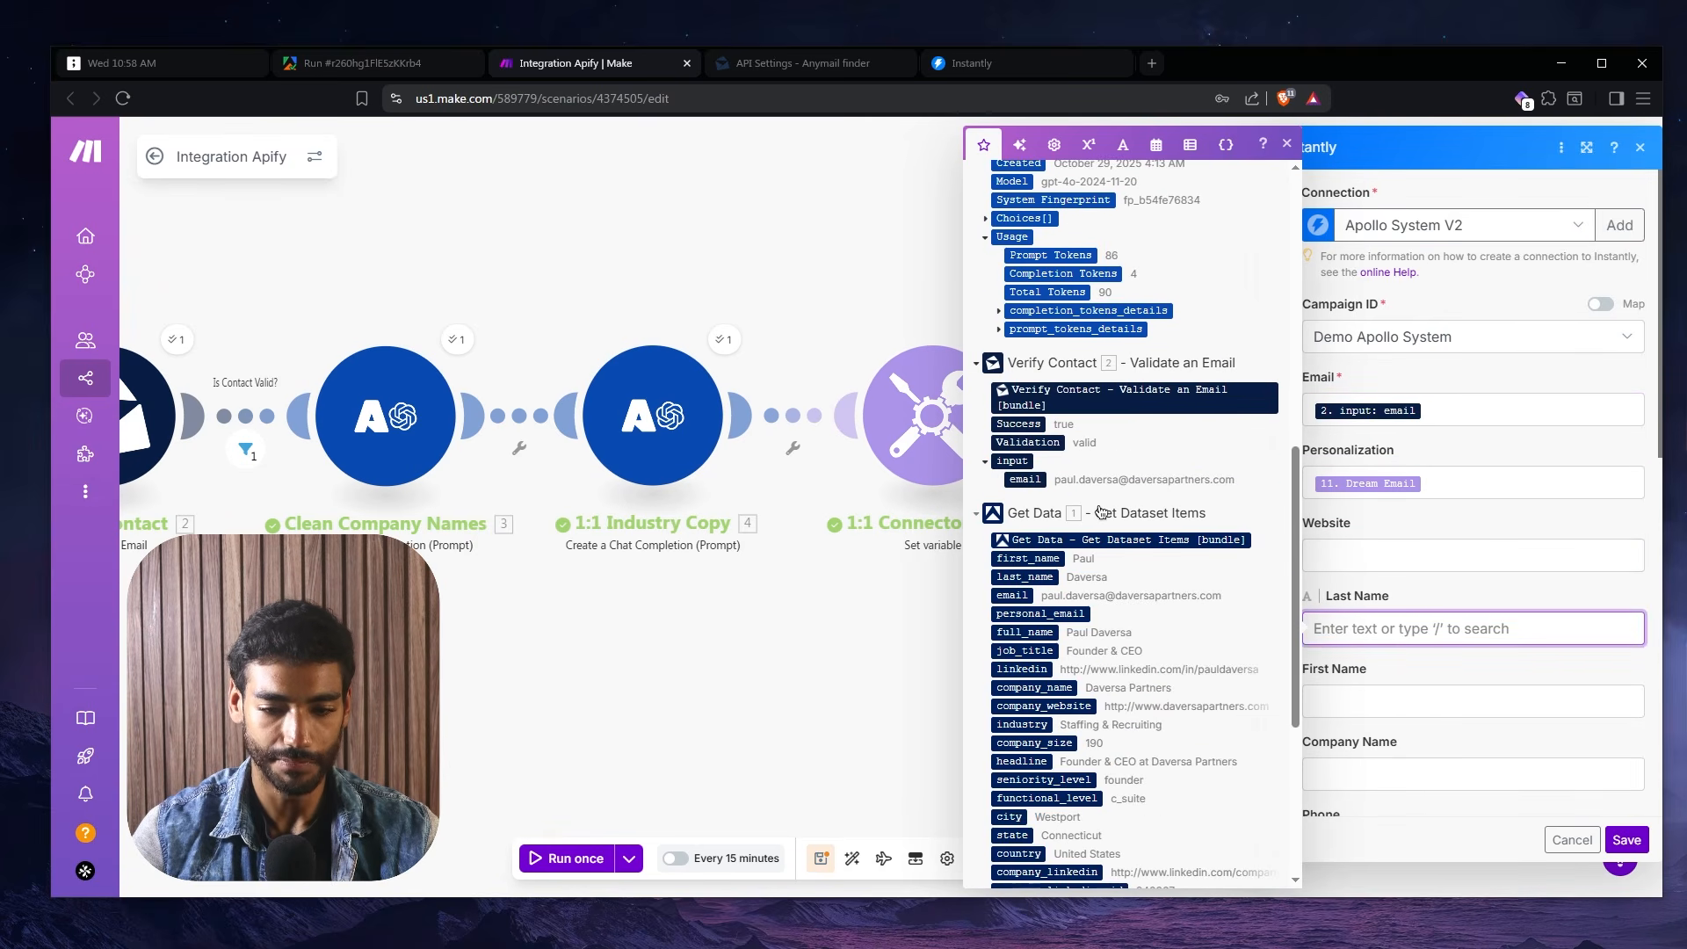
{"action": "left_click", "coordinate": [1326, 556]}
{"action": "scroll", "coordinate": [1167, 544], "scroll_direction": "down", "scroll_amount": 10}
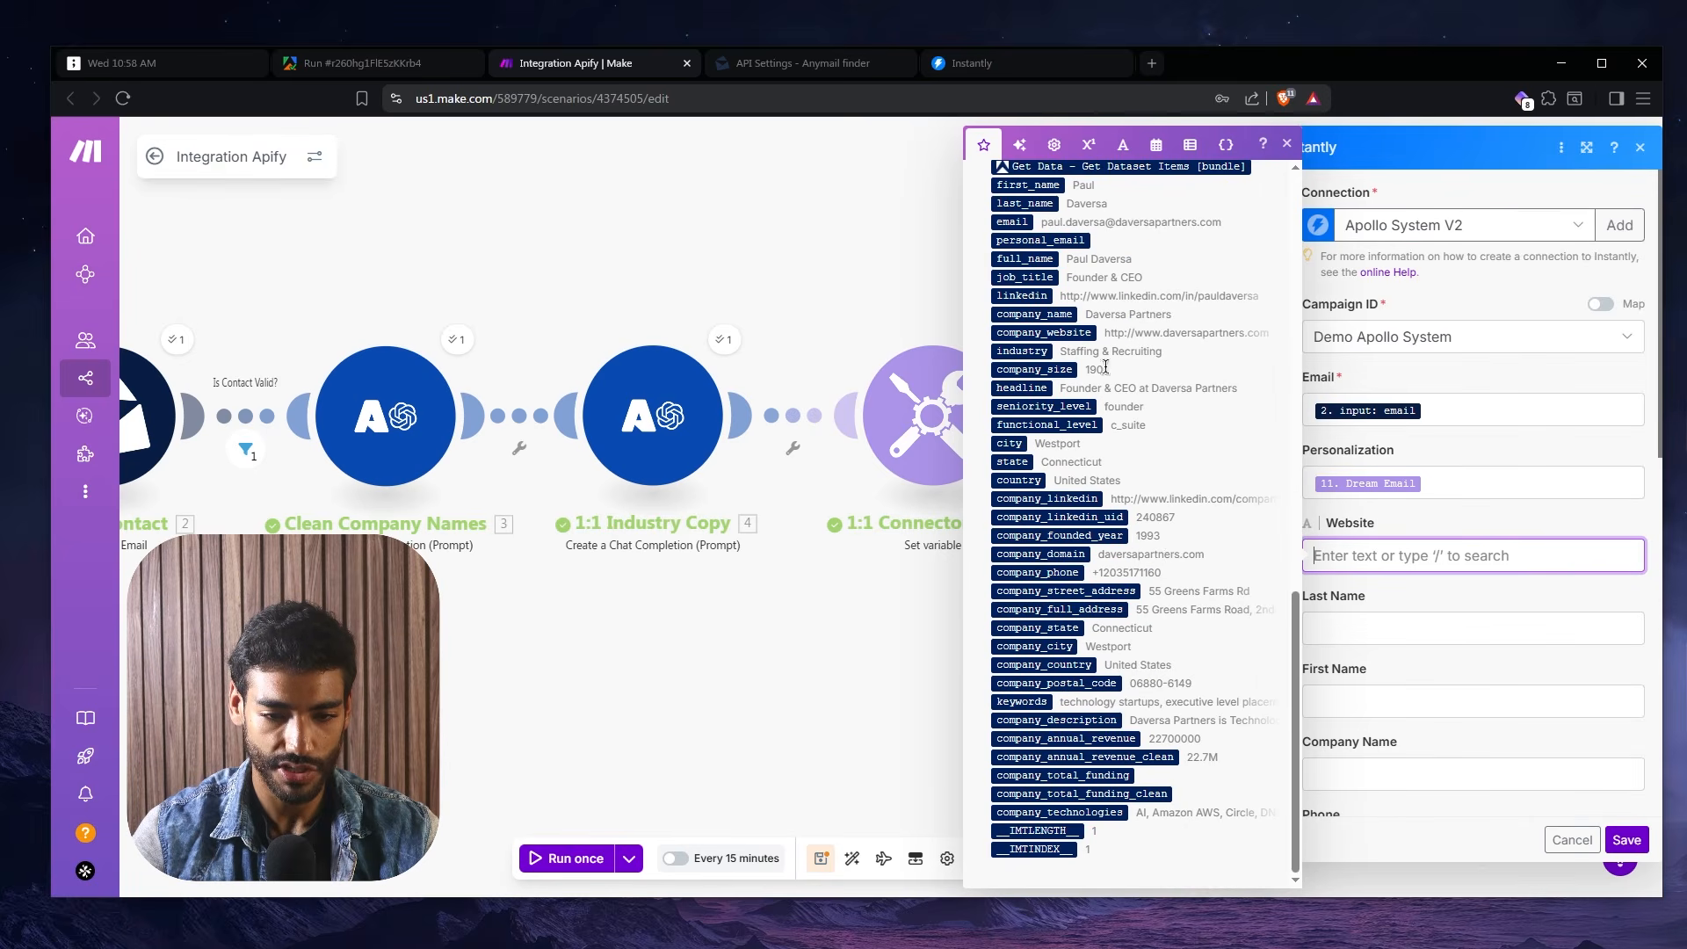
{"action": "left_click", "coordinate": [1083, 552]}
{"action": "key", "text": "Home"}
{"action": "type", "text": "http://"}
Map Last Name to last_name, First Name to first_name and Company Name to 1:1 Industry Copy's Text Response, and save the module
{"action": "key", "text": "Tab"}
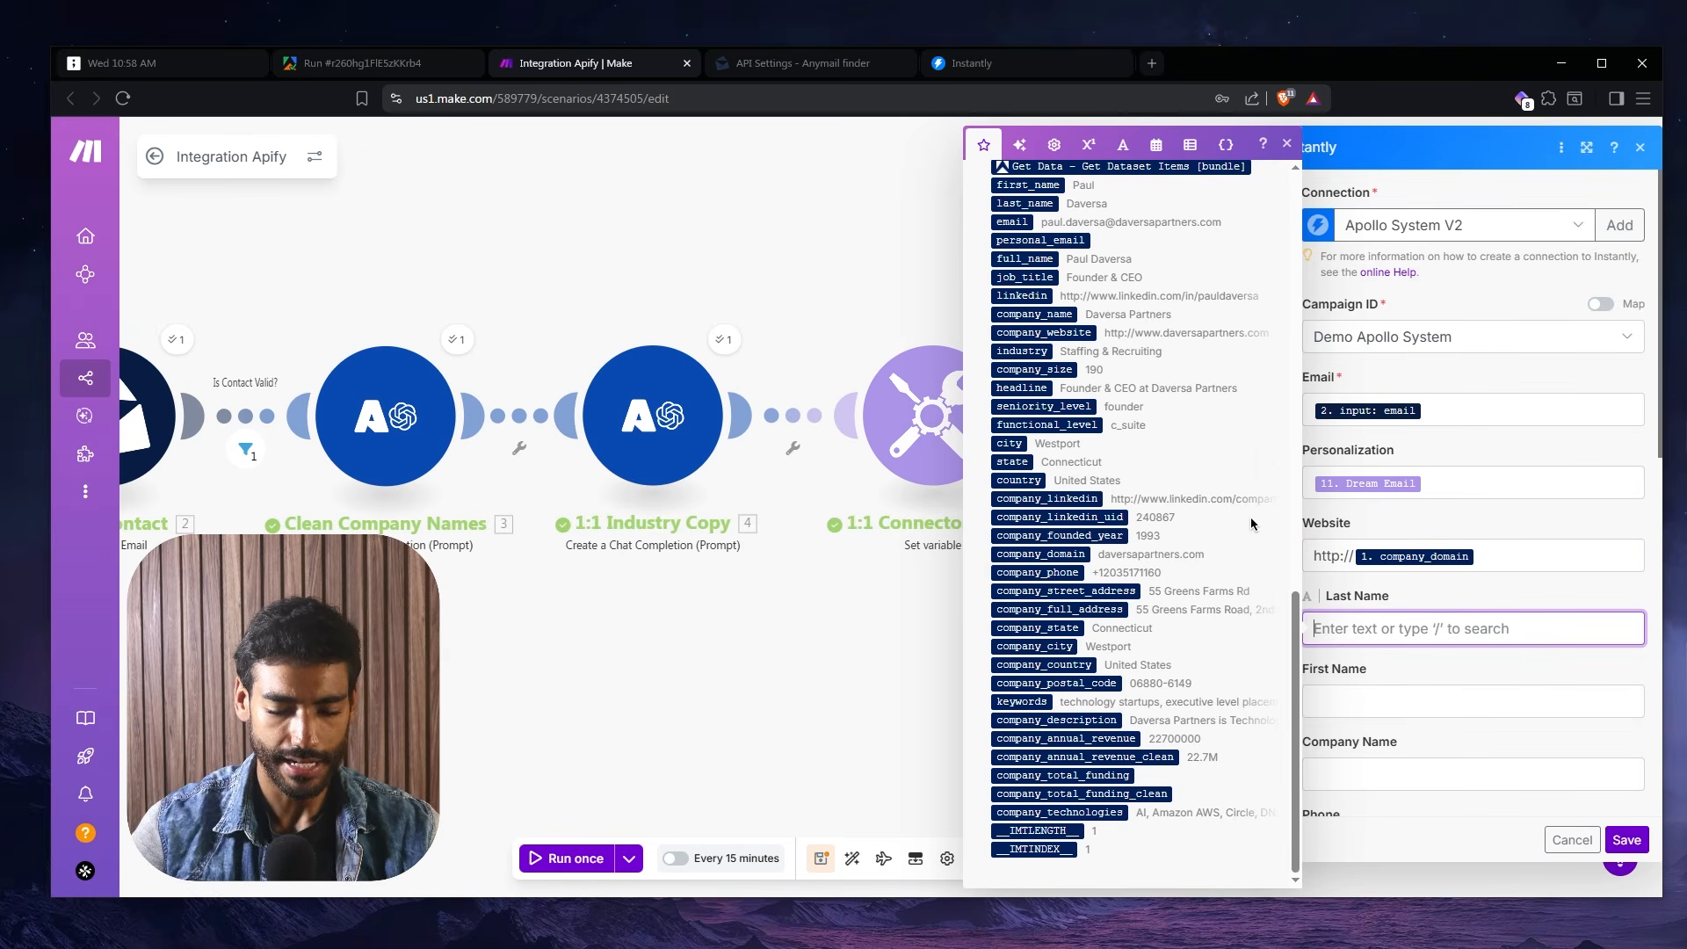
{"action": "scroll", "coordinate": [1051, 601], "scroll_direction": "down", "scroll_amount": 4}
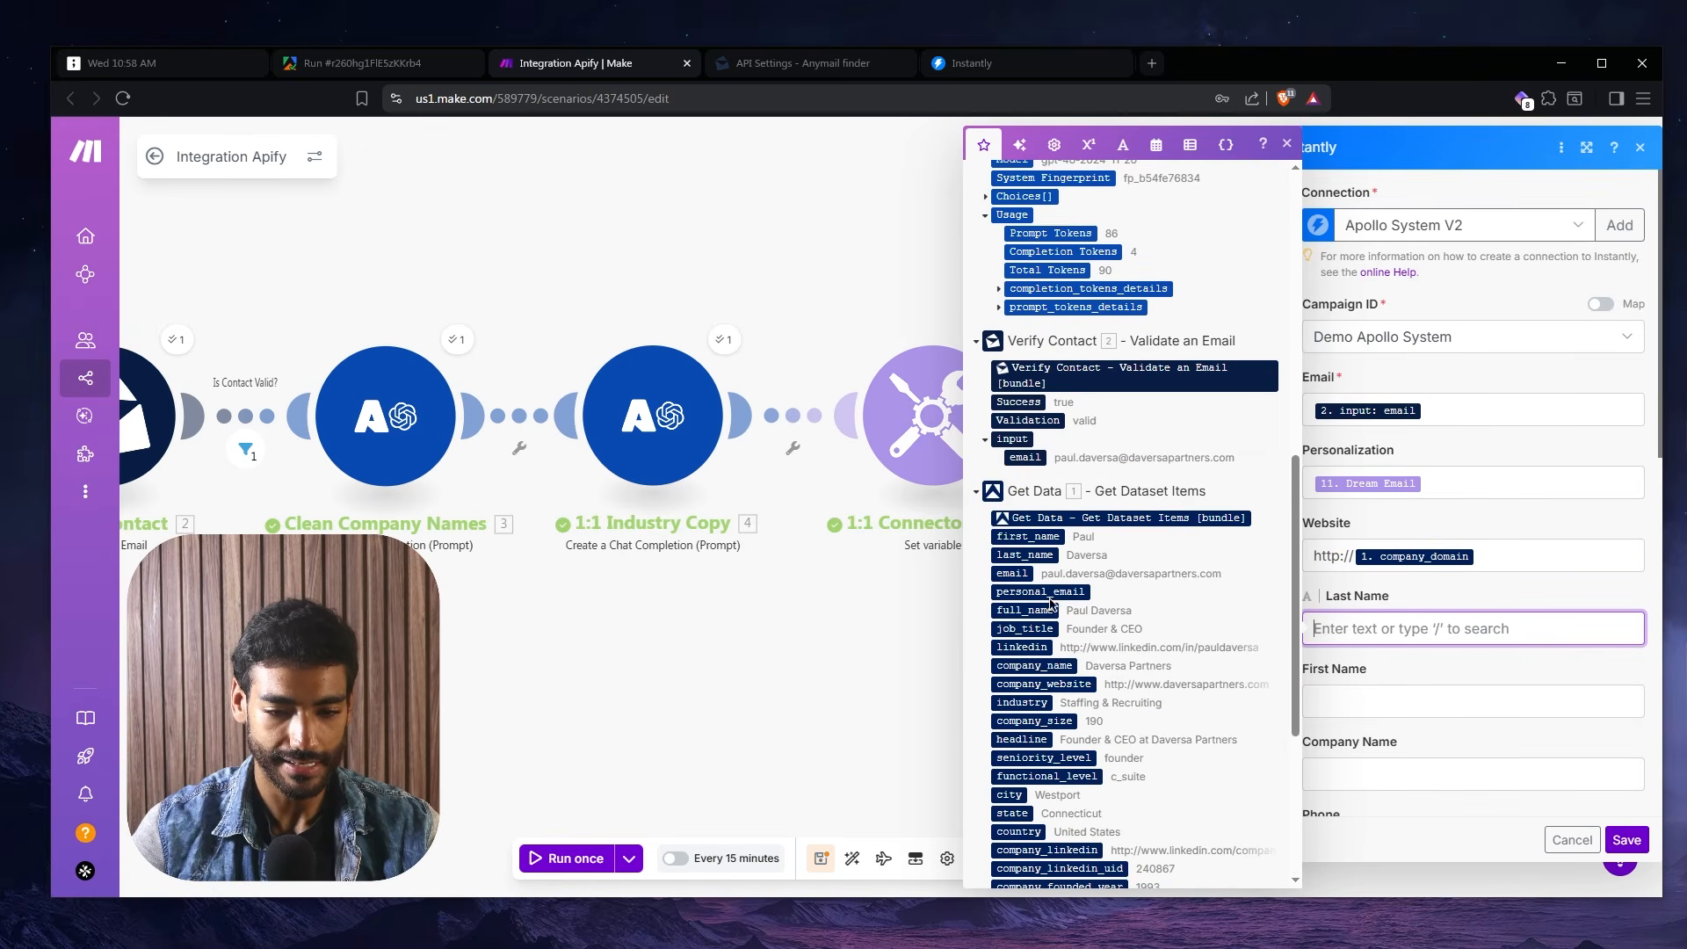
{"action": "left_click", "coordinate": [1026, 553]}
{"action": "key", "text": "Tab"}
{"action": "left_click", "coordinate": [1029, 537]}
{"action": "key", "text": "Tab"}
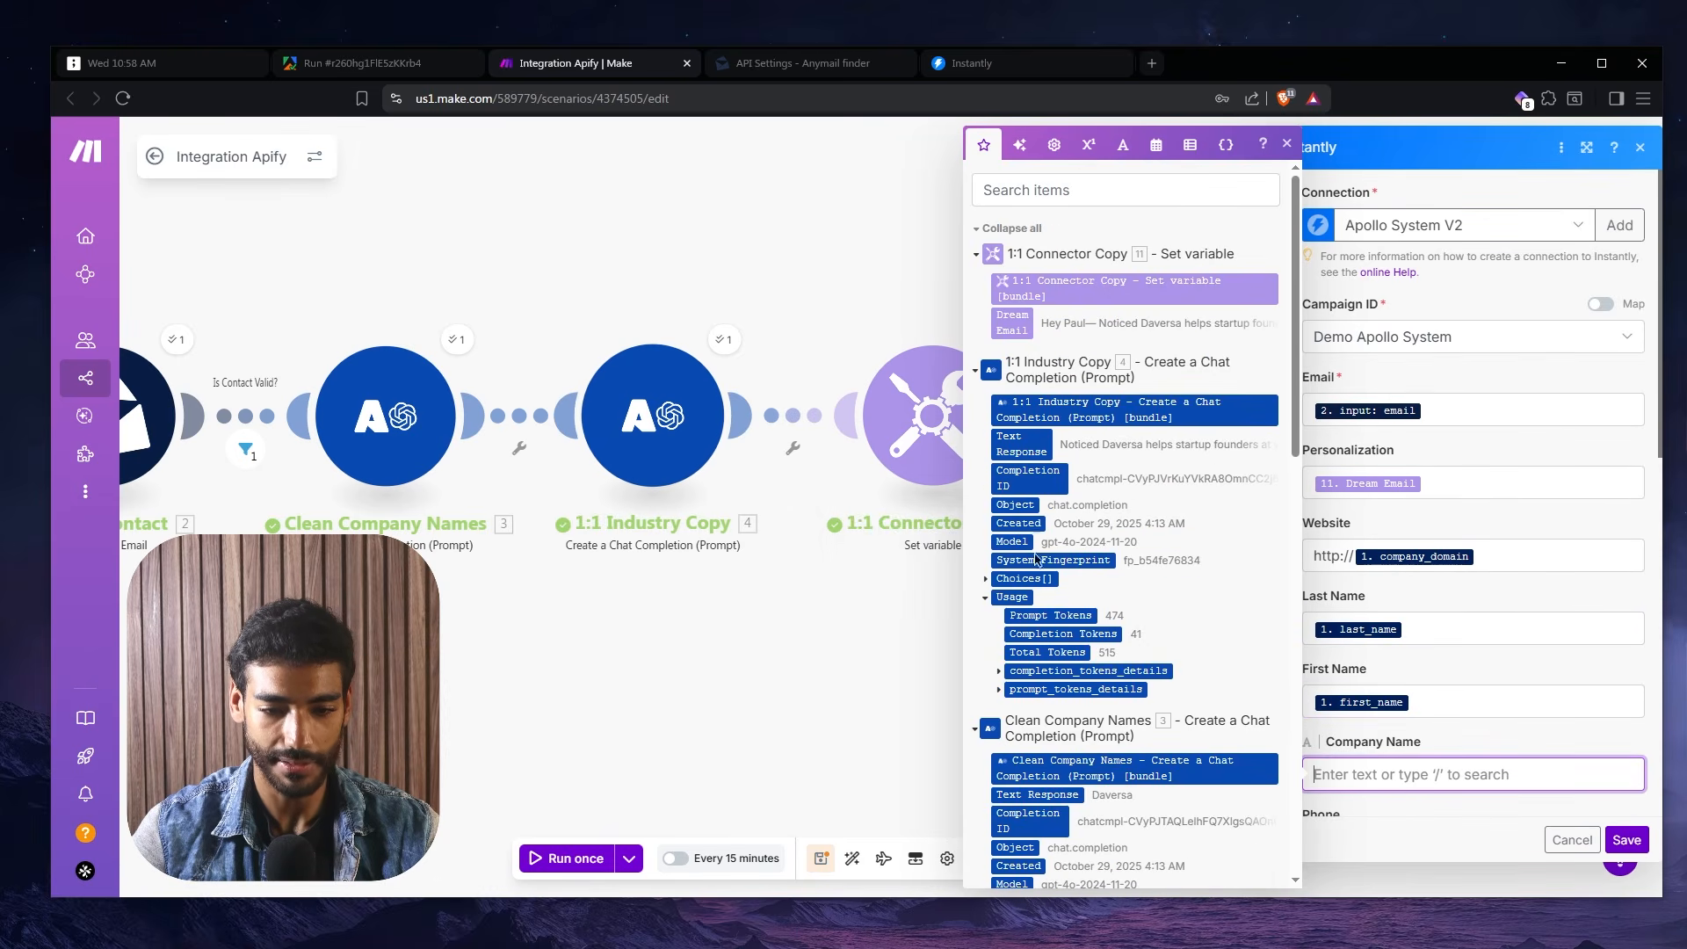
{"action": "left_click", "coordinate": [1022, 443]}
{"action": "left_click", "coordinate": [1627, 840]}
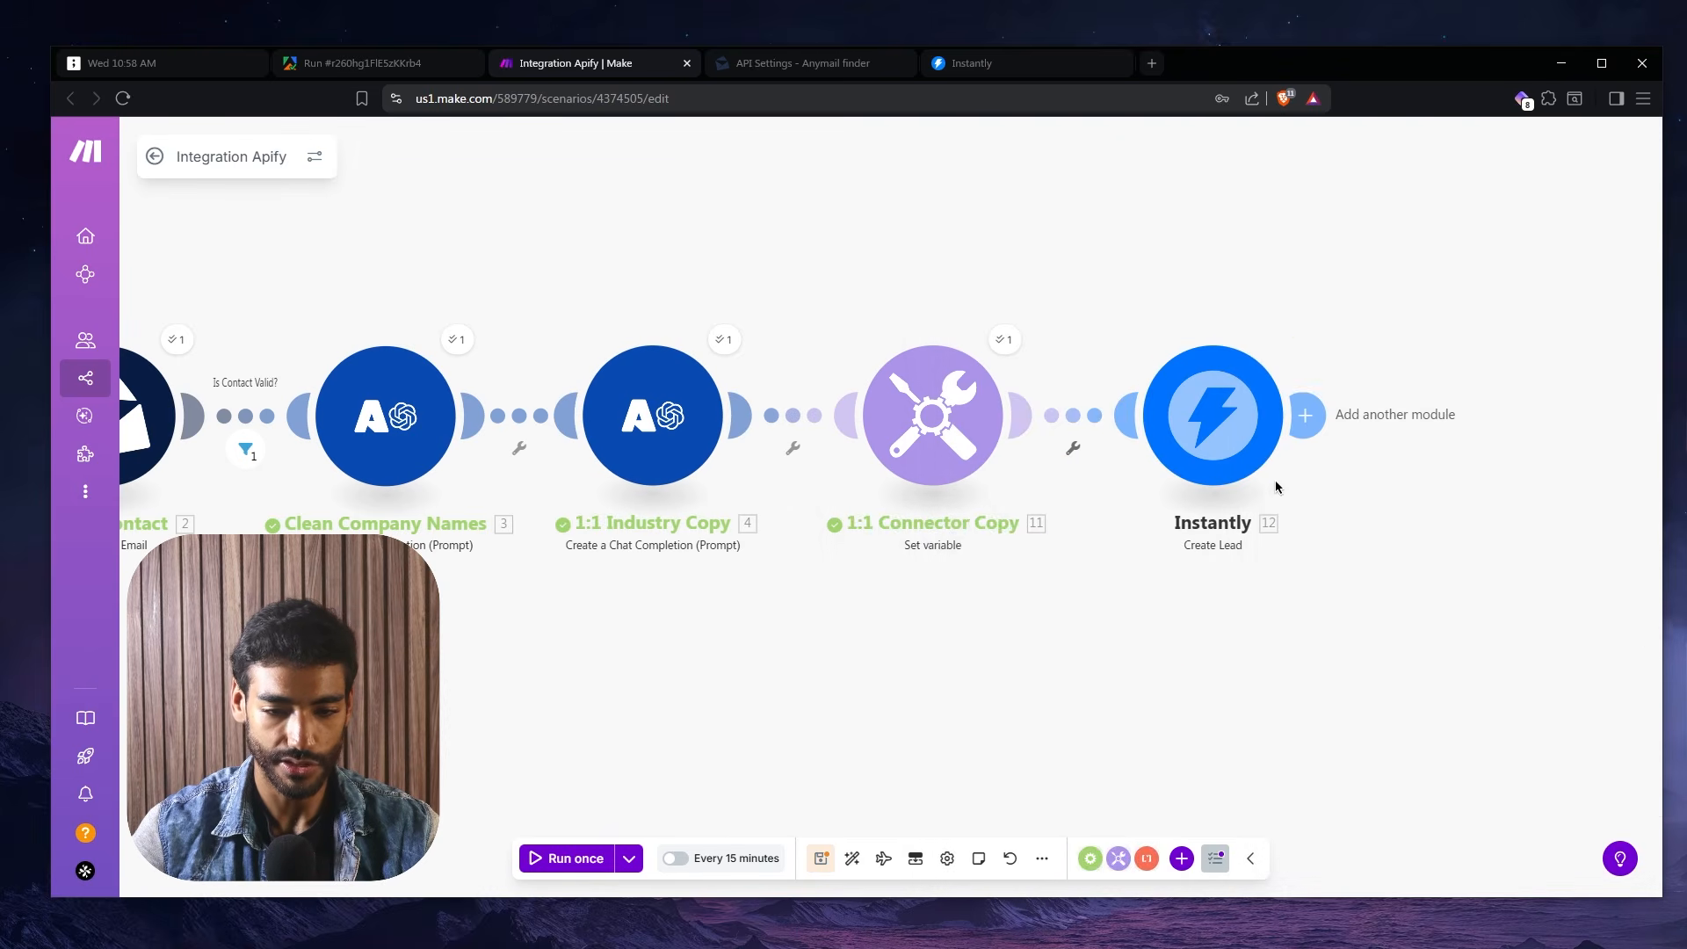
Rename the Instantly module to "Add to Instantly"
{"action": "right_click", "coordinate": [1221, 450]}
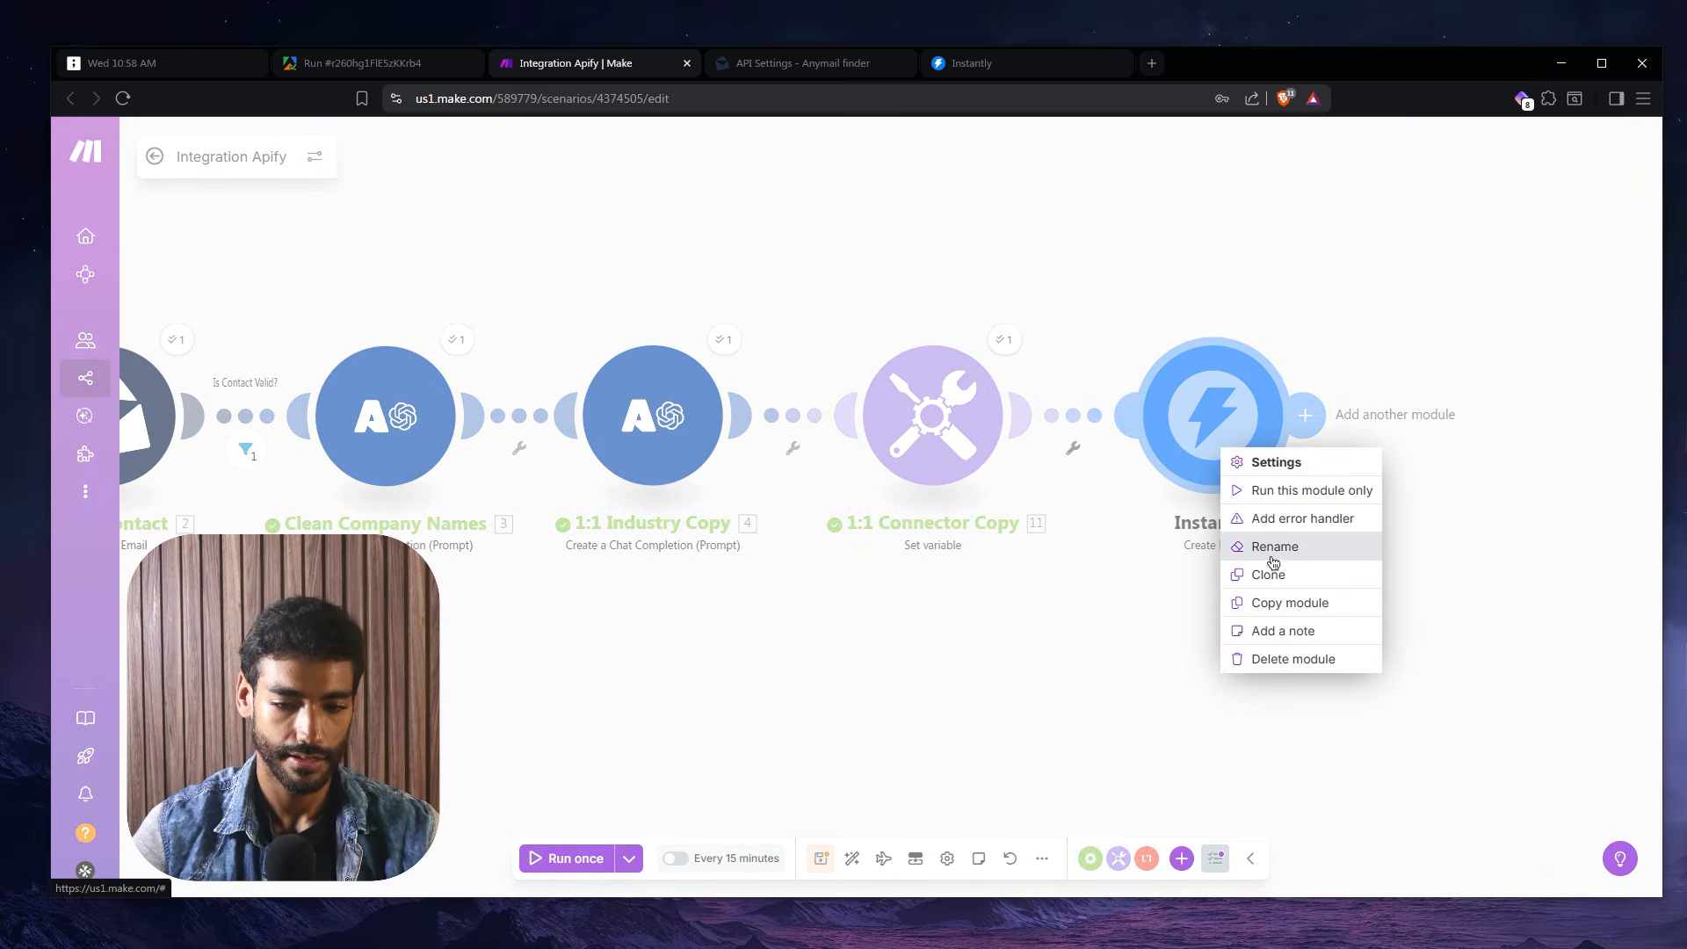
{"action": "left_click", "coordinate": [1270, 548]}
{"action": "type", "text": "Add to Instantlu"}
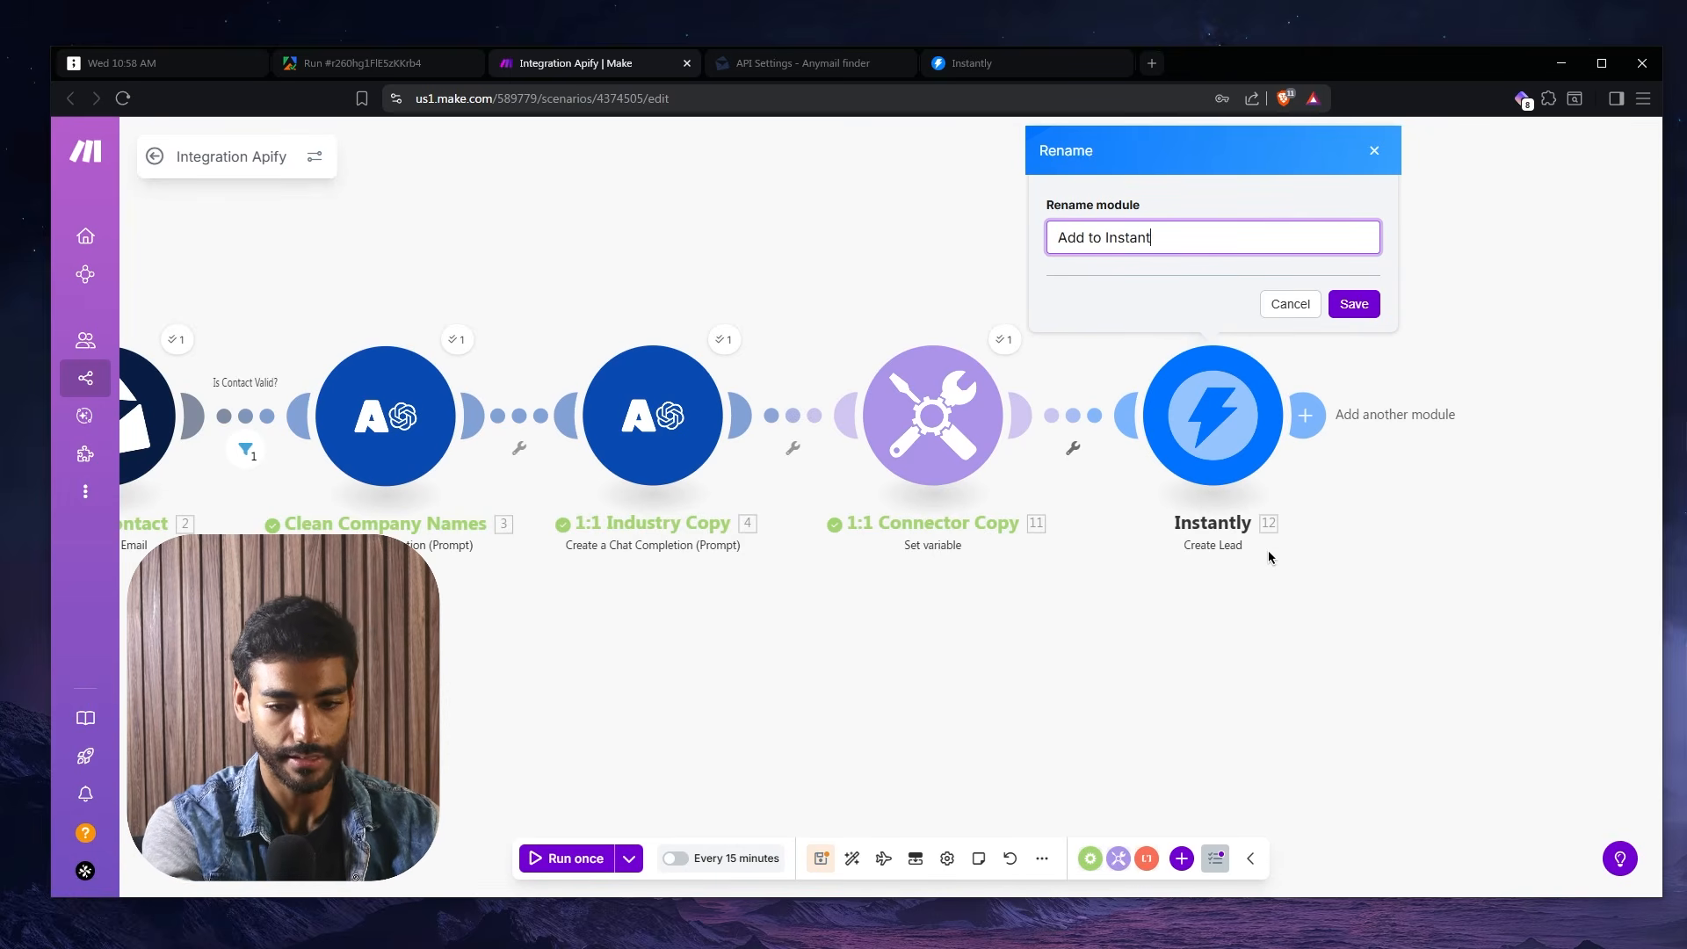
{"action": "key", "text": "Return"}
{"action": "right_click", "coordinate": [1205, 428]}
{"action": "left_click", "coordinate": [1206, 522]}
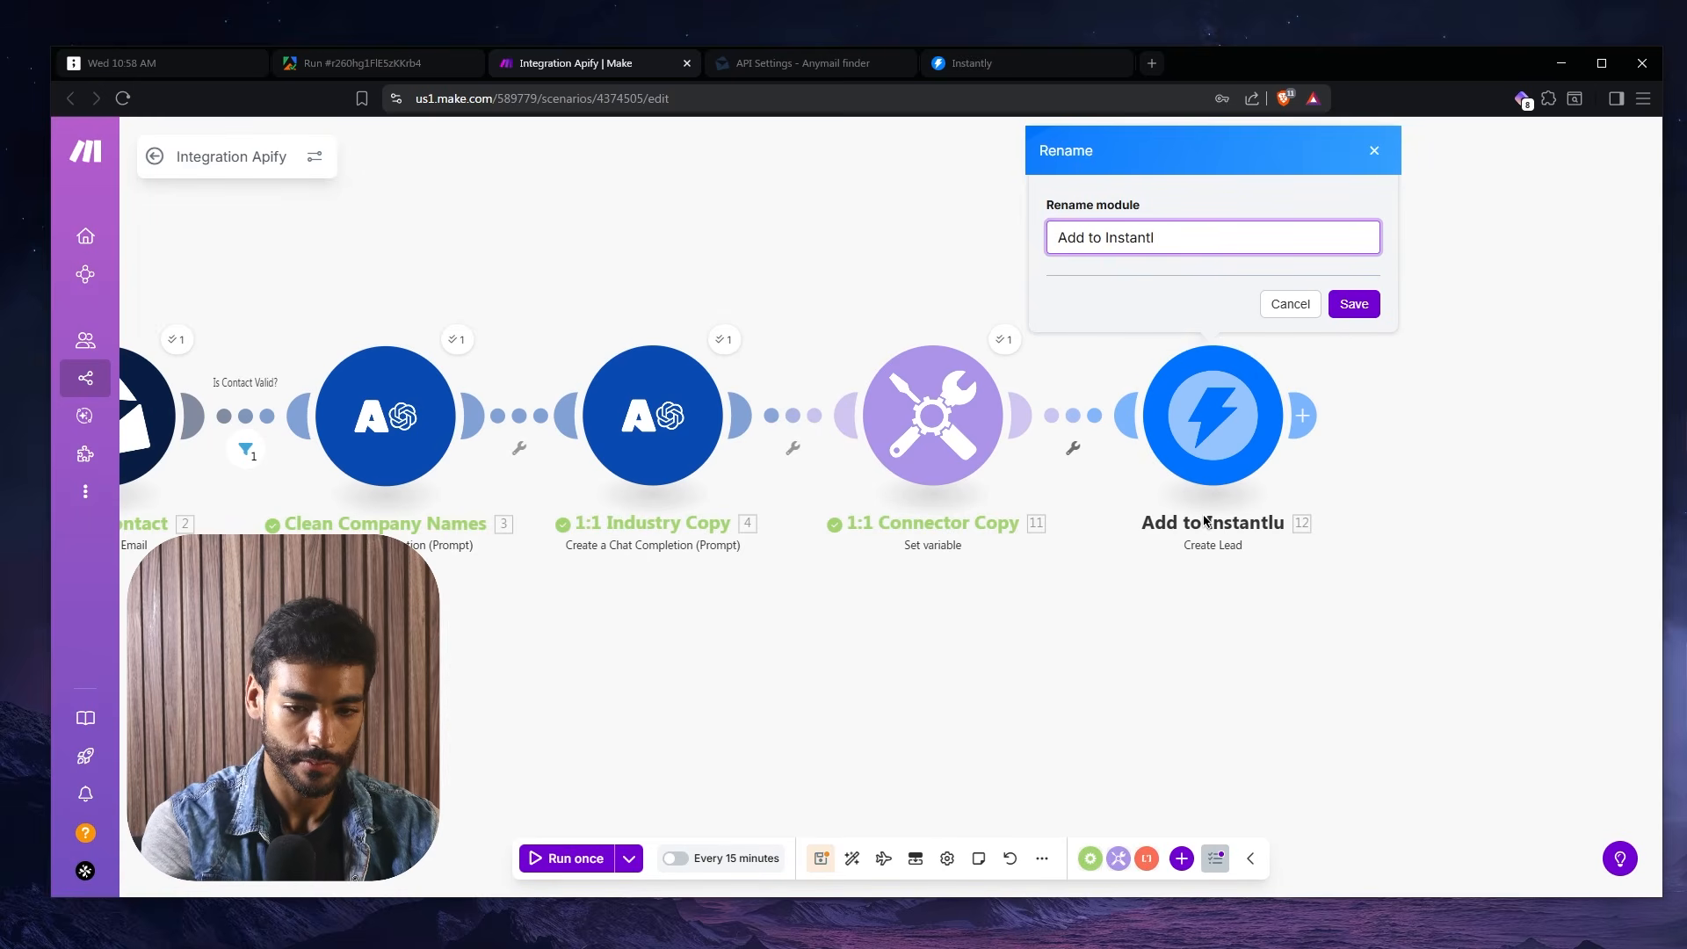
{"action": "type", "text": "y"}
{"action": "key", "text": "Return"}
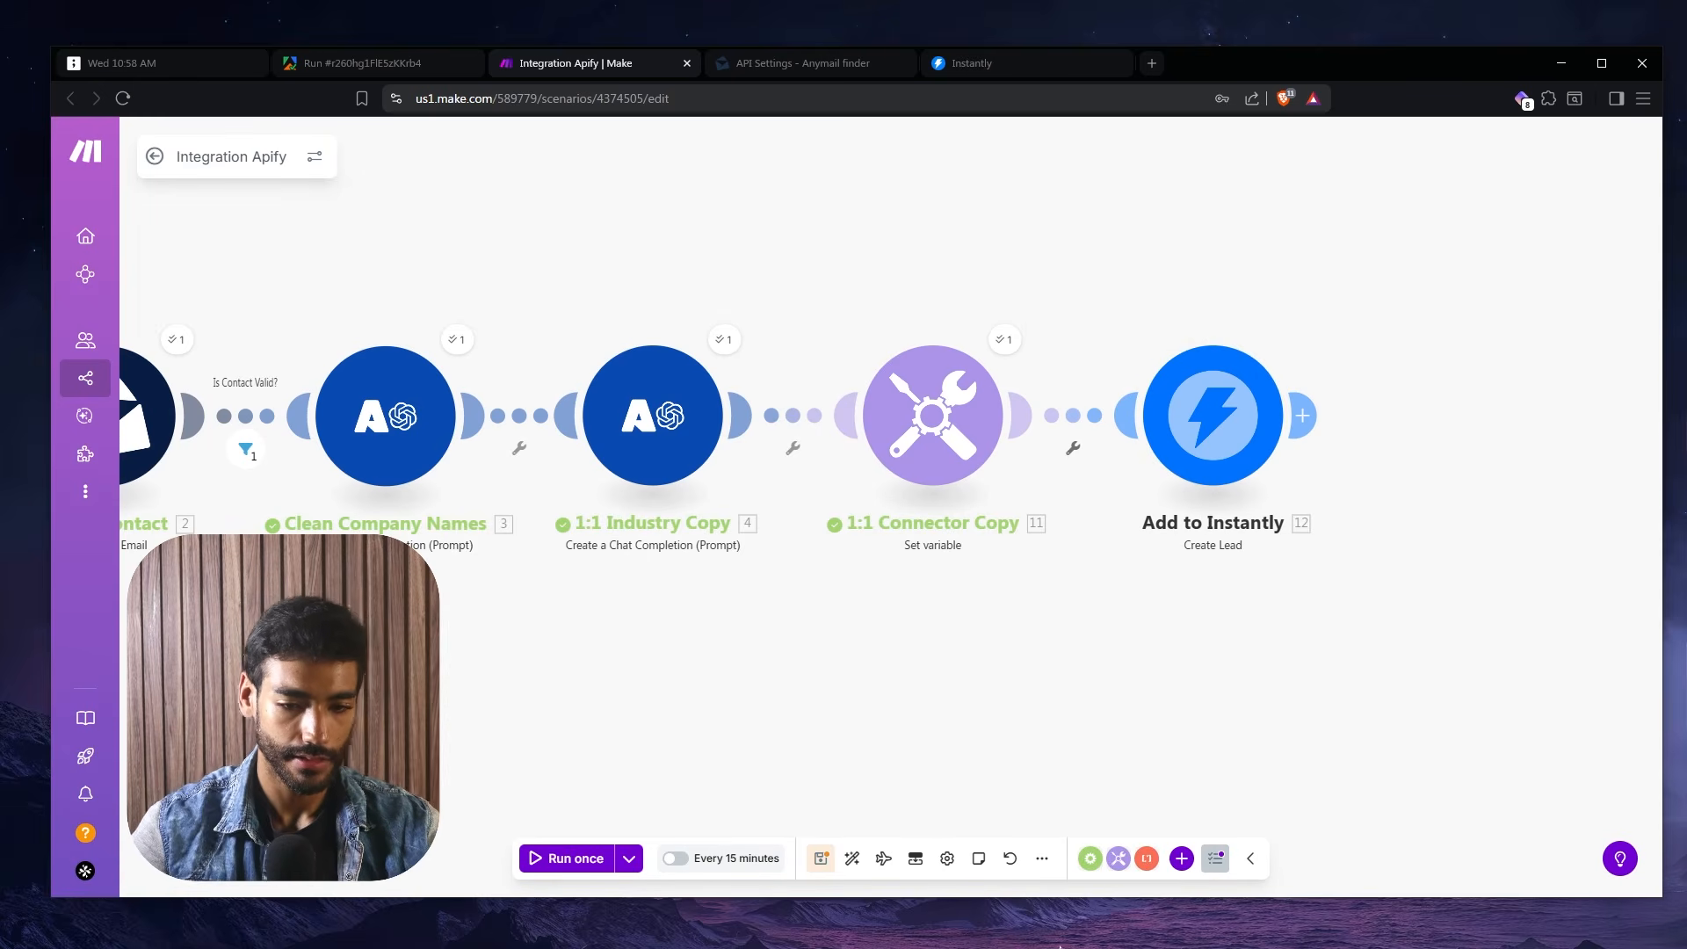
Run the scenario once, and open the leads of the Demo Apollo System campaign in Instantly
{"action": "left_click", "coordinate": [576, 858]}
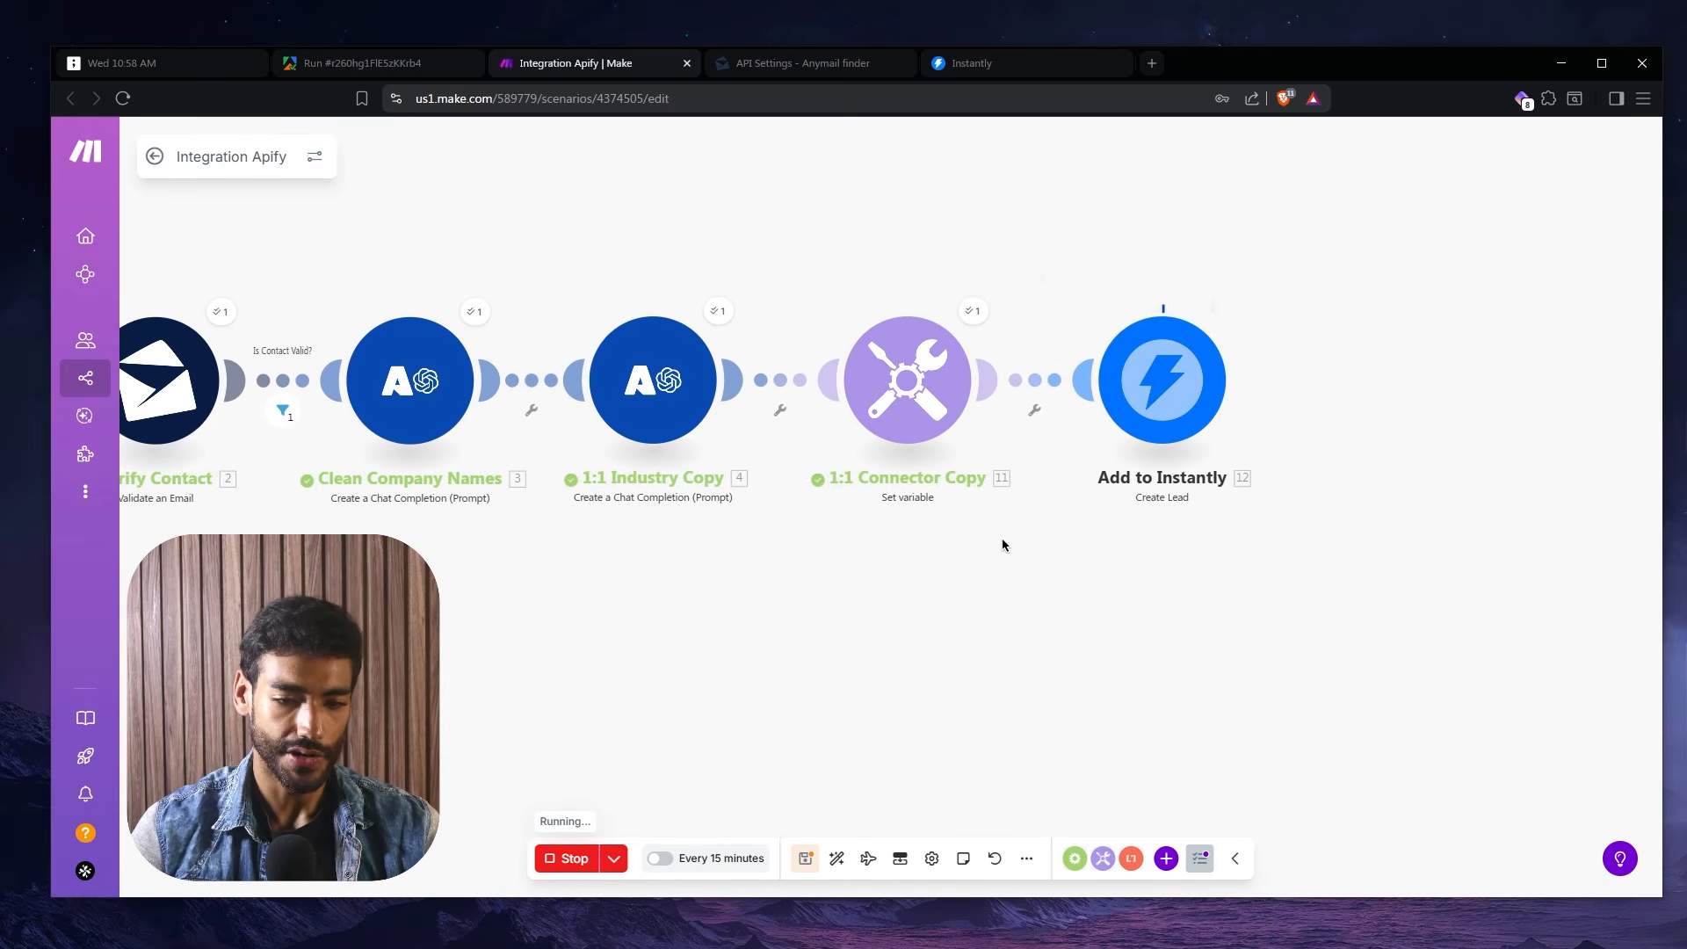
{"action": "left_click", "coordinate": [999, 67]}
{"action": "left_click", "coordinate": [508, 339]}
{"action": "left_click", "coordinate": [95, 380]}
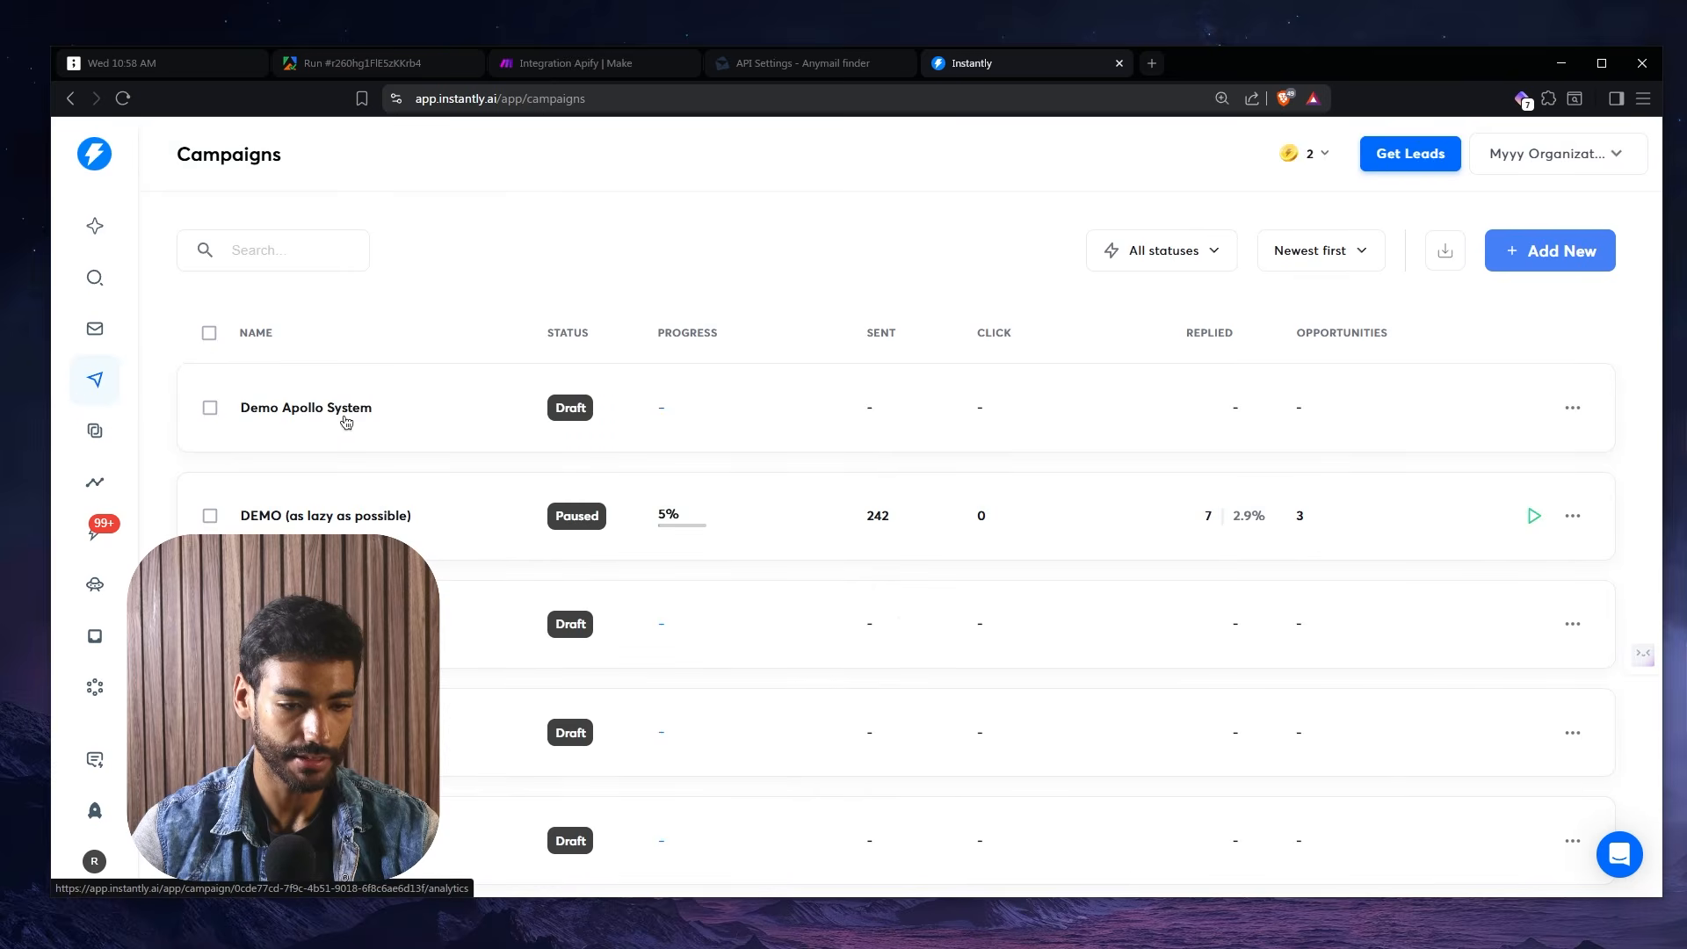
{"action": "left_click", "coordinate": [346, 418]}
{"action": "left_click", "coordinate": [413, 255]}
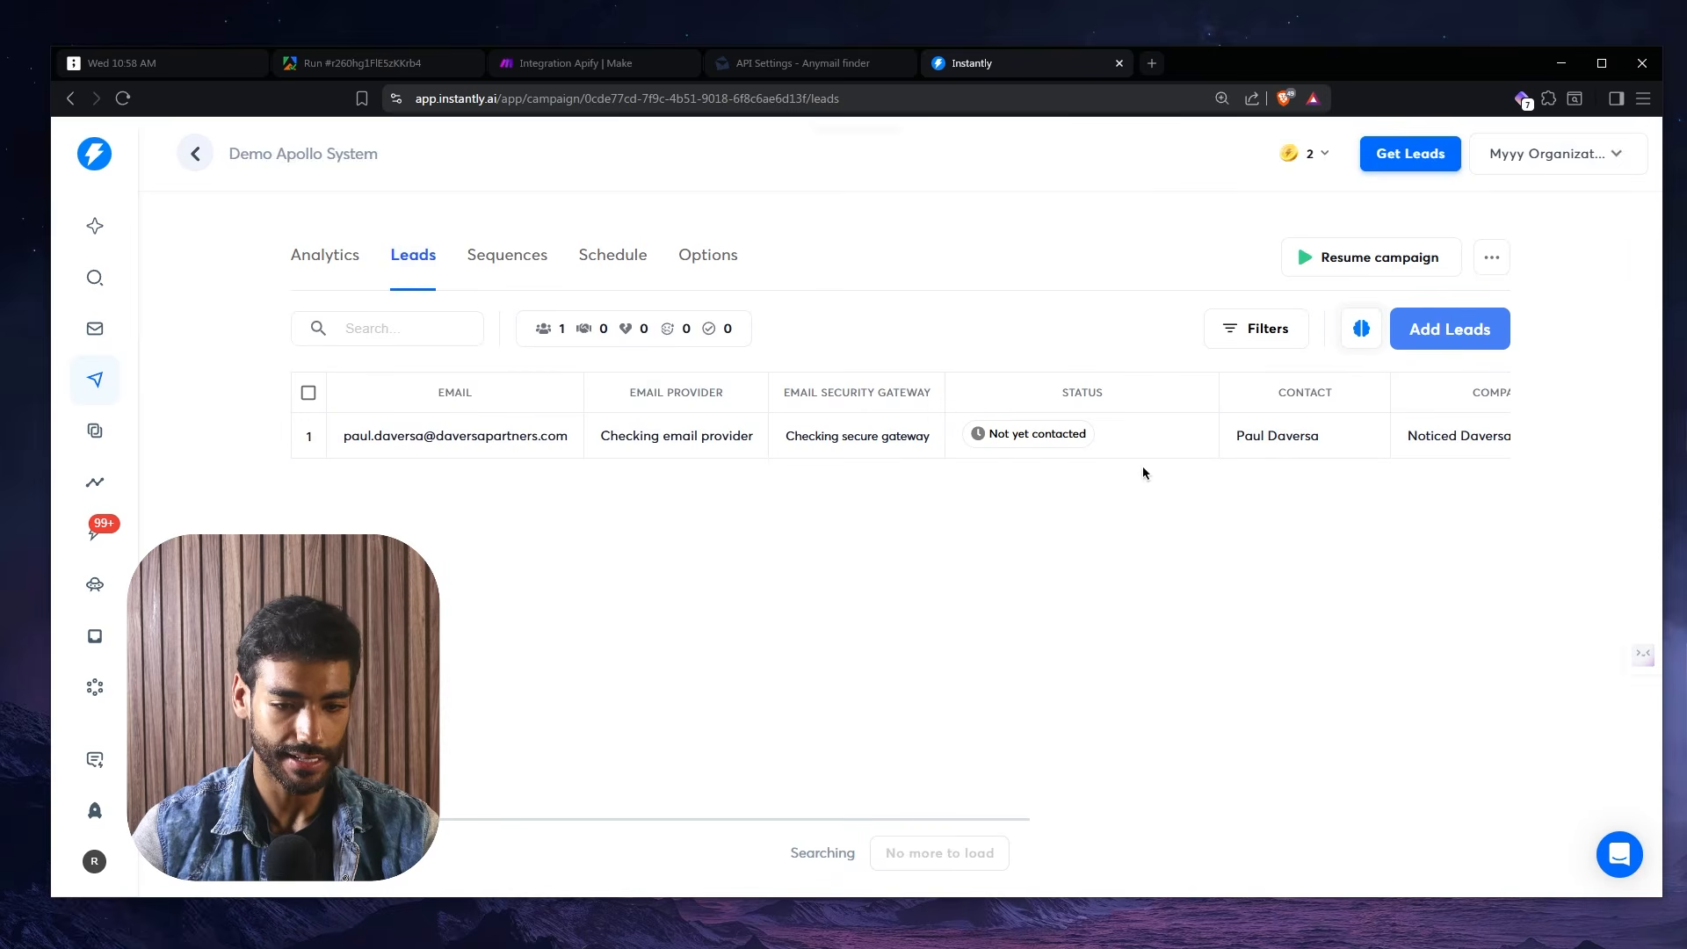
Examine the added lead's details, including its website, company name and personalization text
{"action": "scroll", "coordinate": [979, 456], "scroll_direction": "right", "scroll_amount": 5}
{"action": "left_click", "coordinate": [1073, 444]}
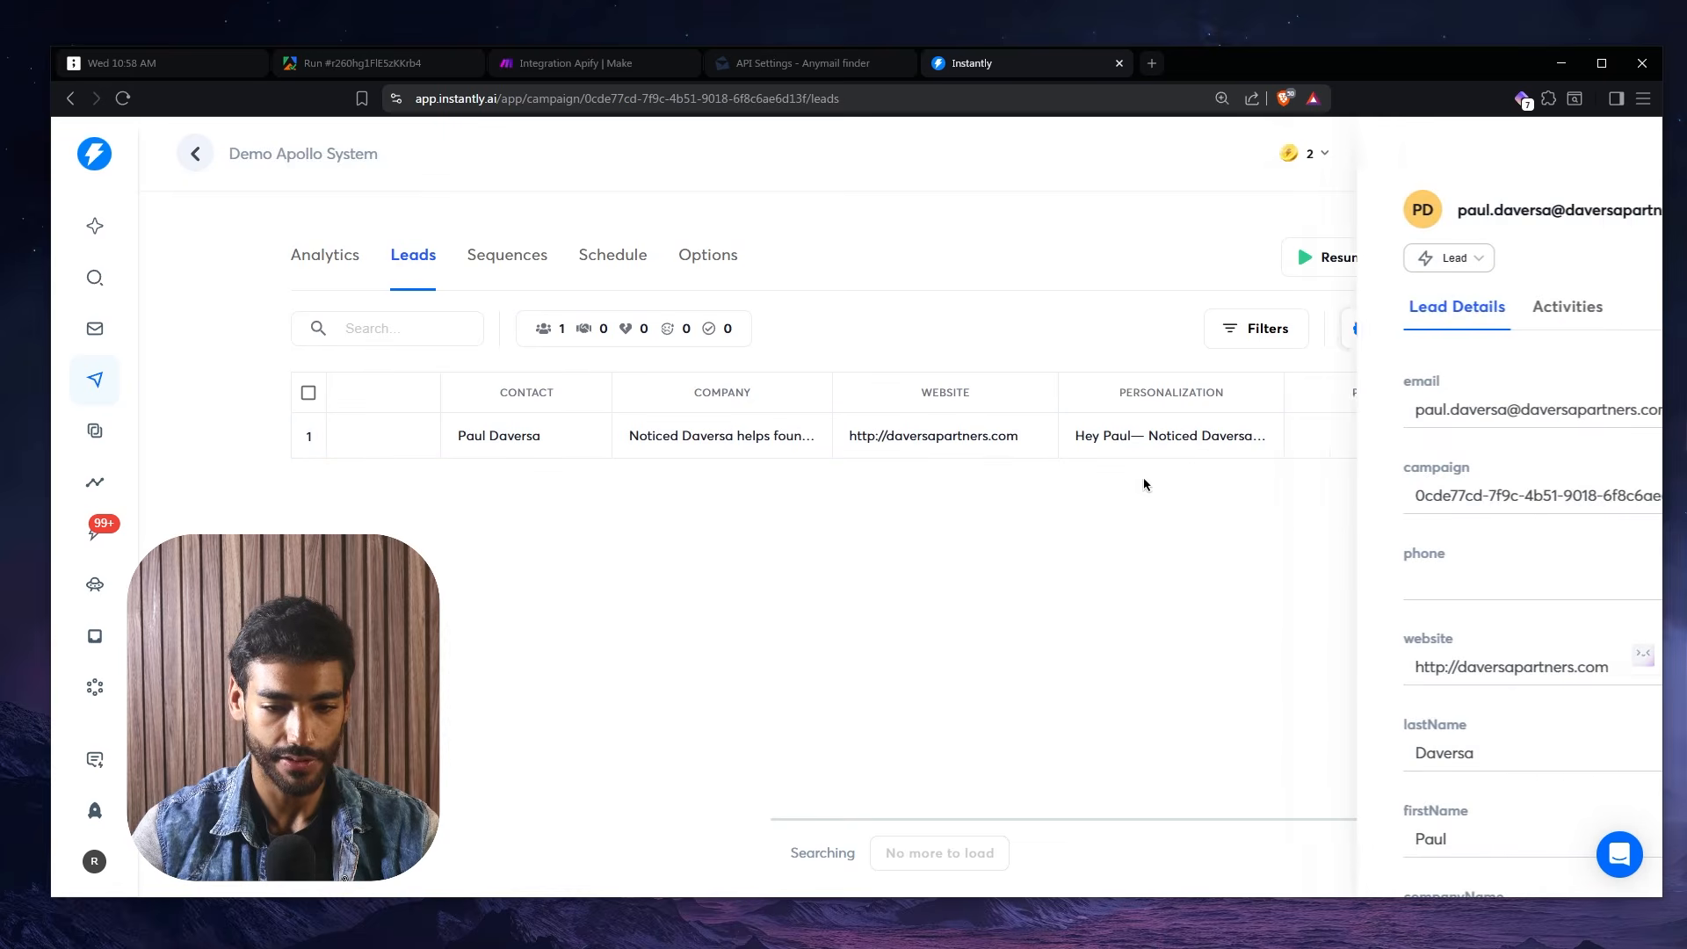
{"action": "scroll", "coordinate": [1352, 553], "scroll_direction": "down", "scroll_amount": 8}
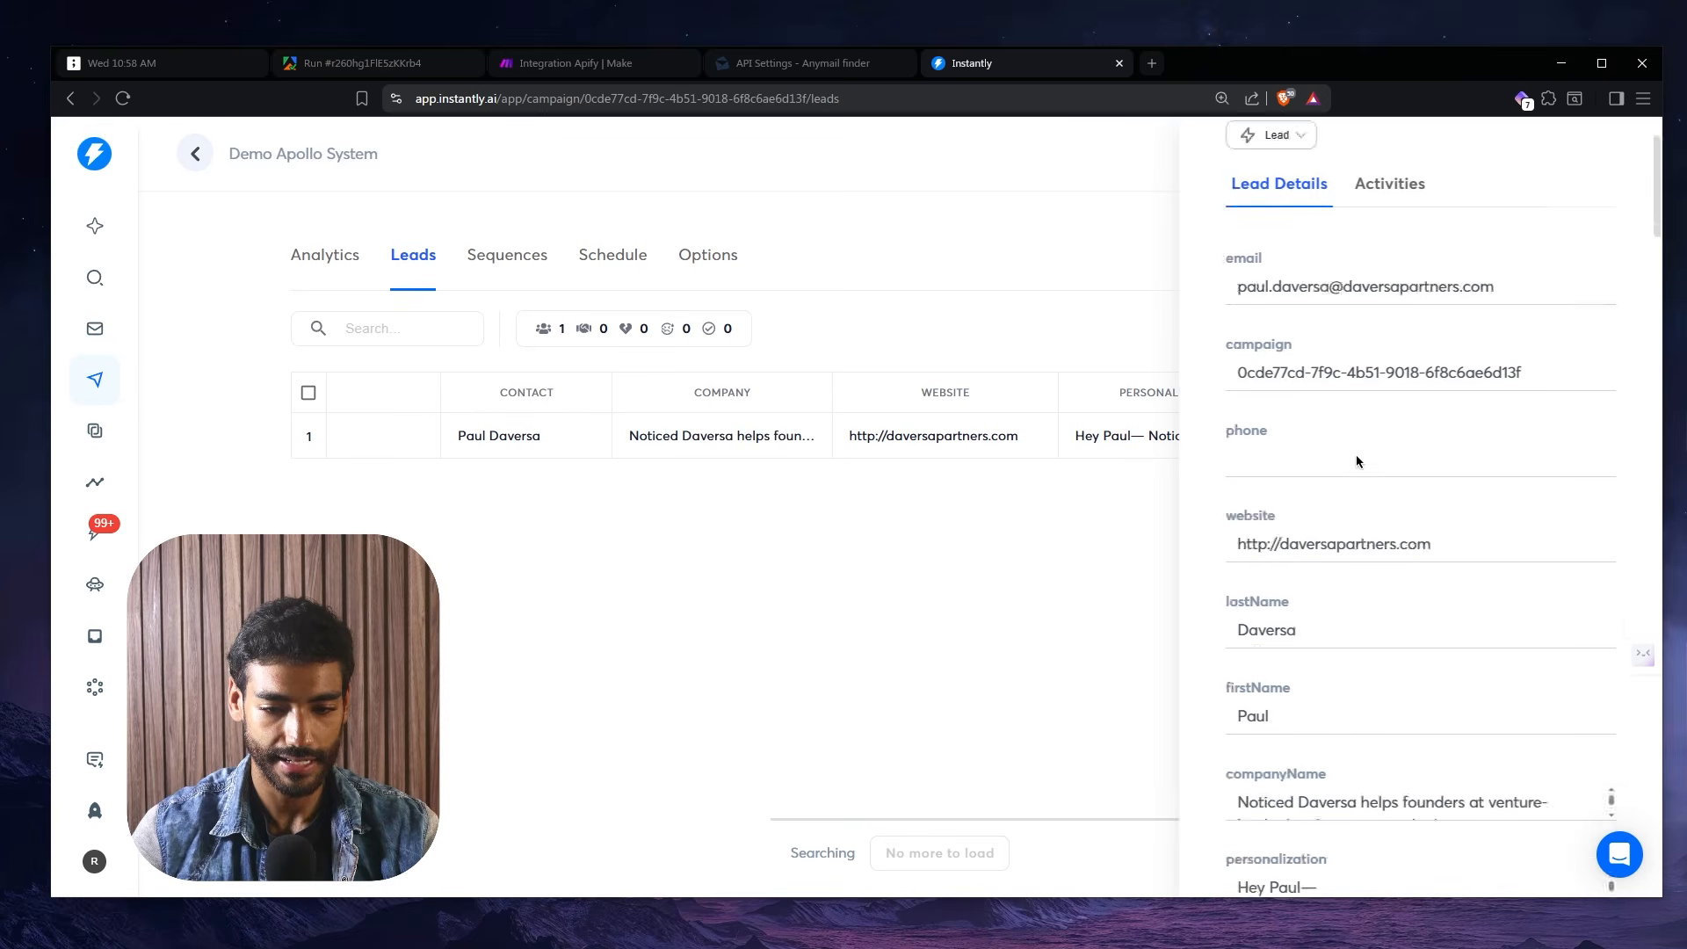
{"action": "left_click", "coordinate": [1035, 614]}
Insert the {{personalization}} variable as the email body of Step 1 in the campaign's sequence
{"action": "left_click", "coordinate": [507, 254]}
{"action": "type", "text": "{'"}
{"action": "key", "text": "BackSpace"}
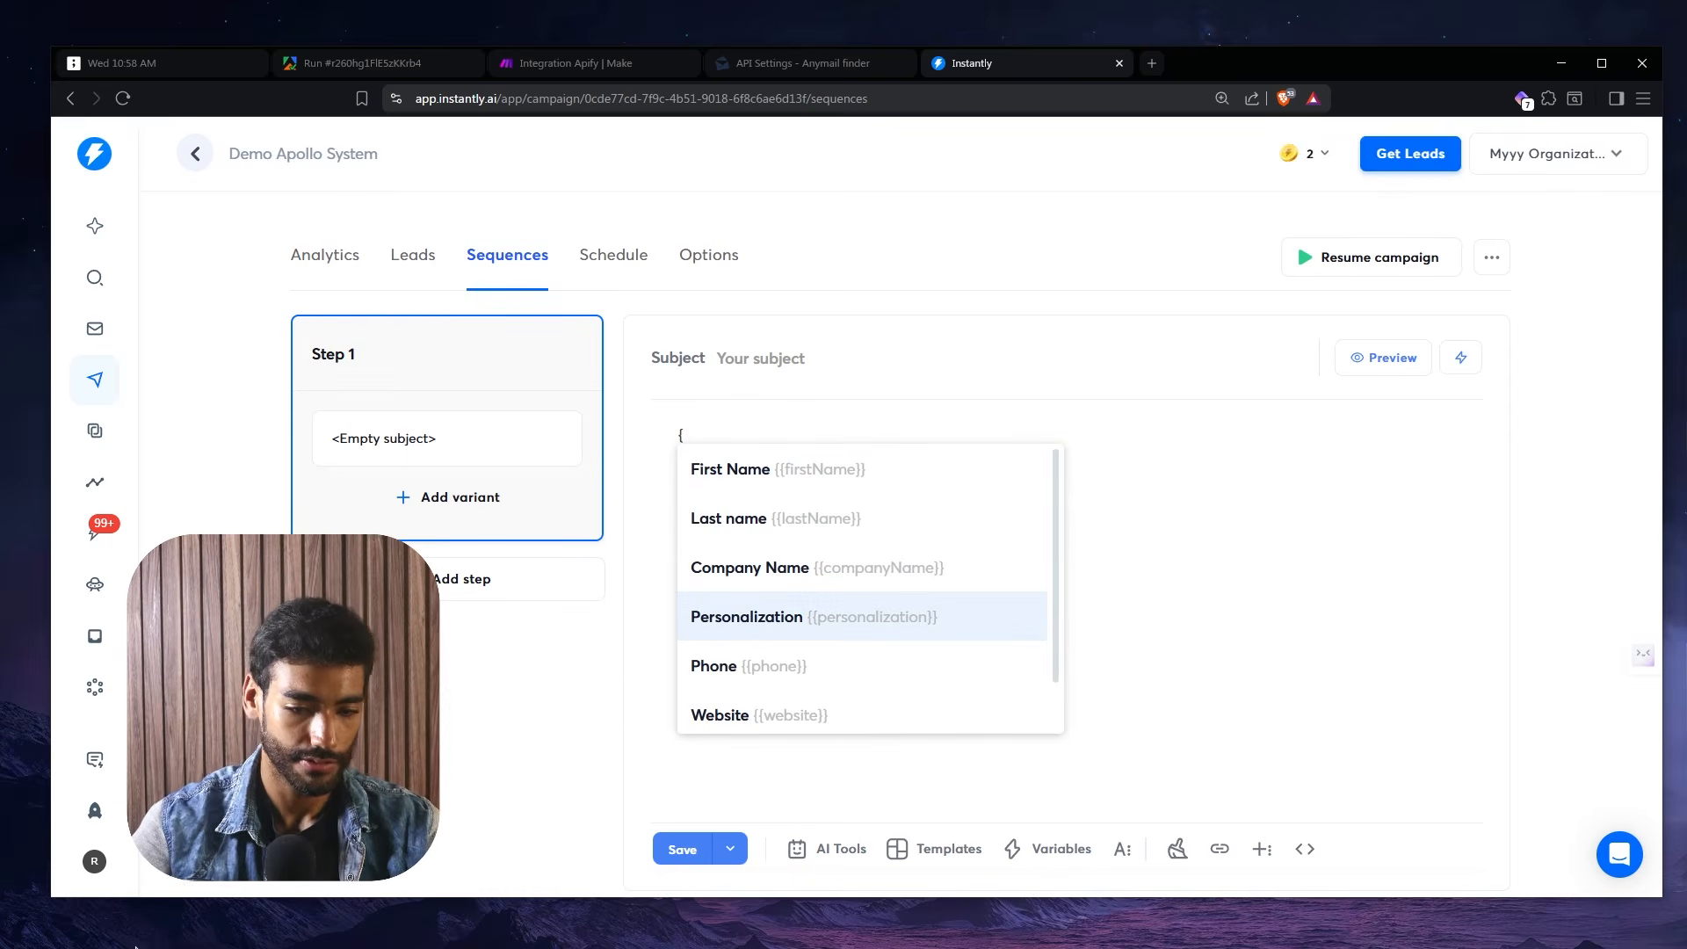
{"action": "left_click", "coordinate": [896, 626]}
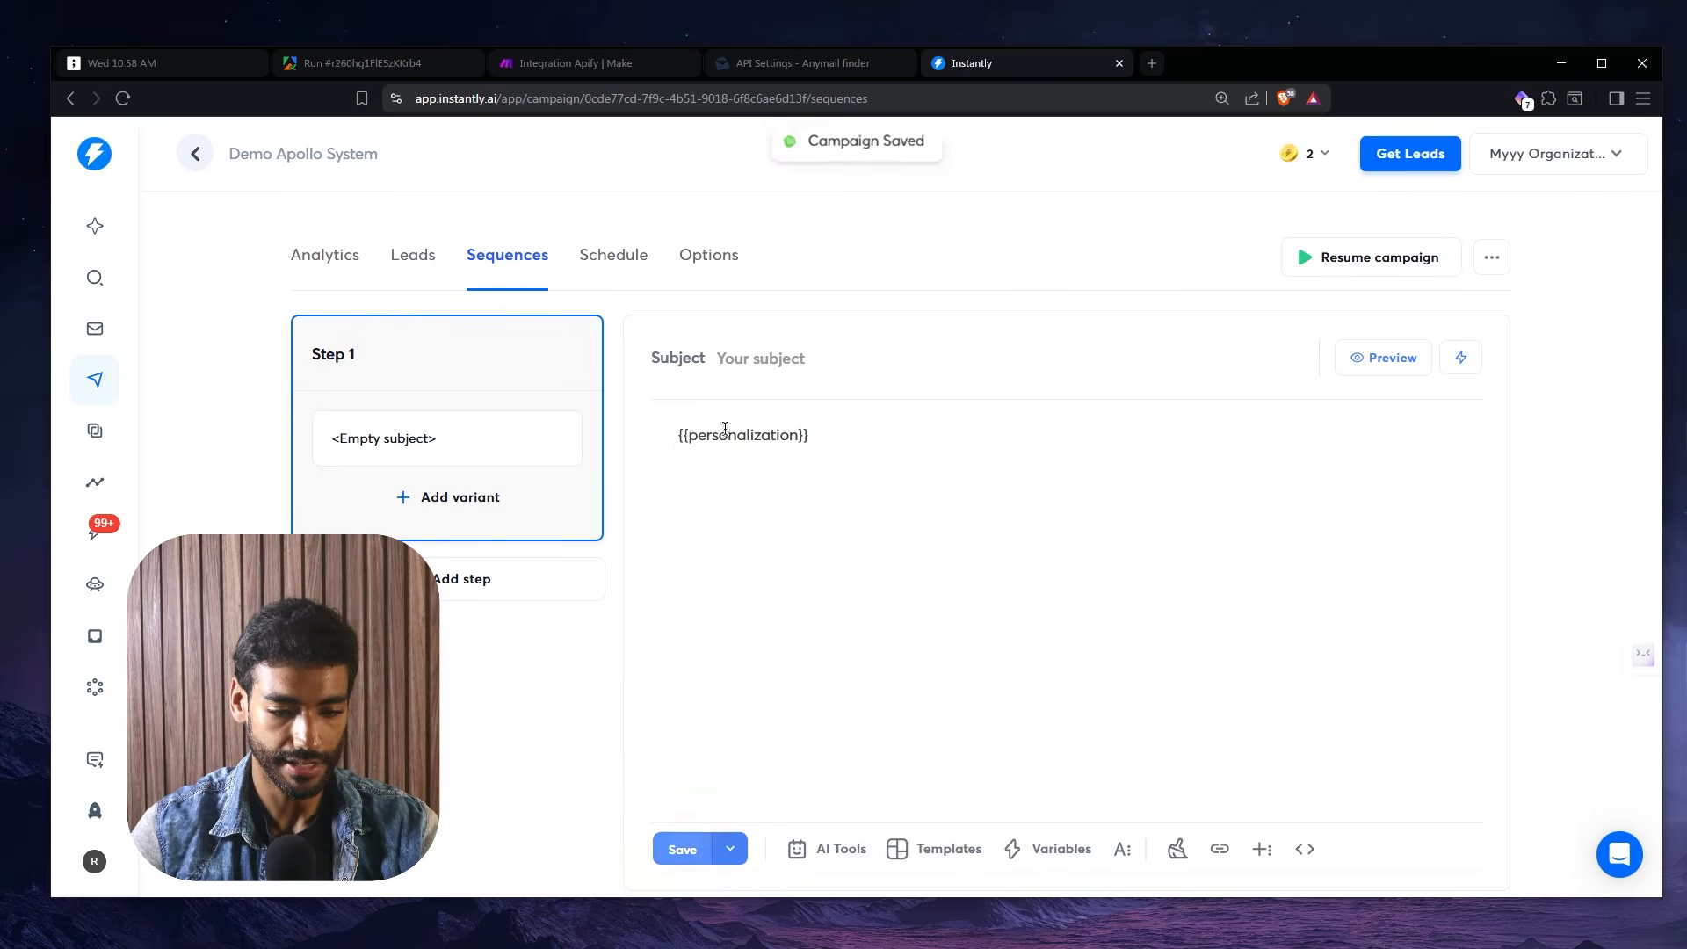
Set the Step 1 email subject to "intro for {{companyName}}" and save the campaign sequence
{"action": "left_click", "coordinate": [751, 356]}
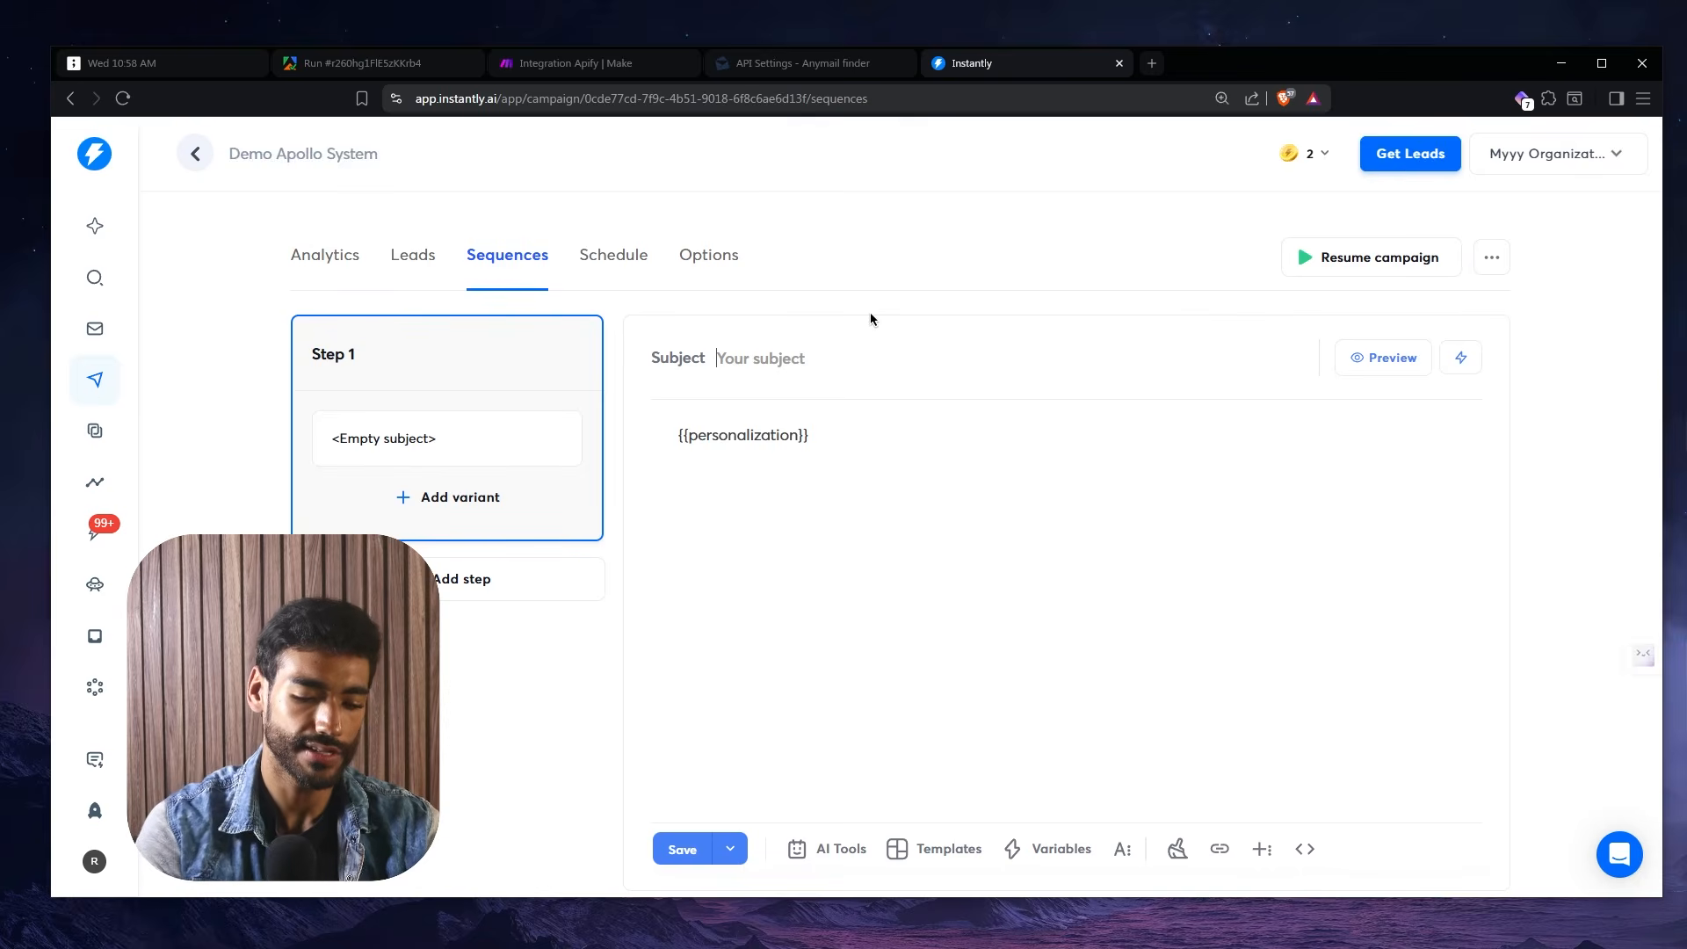
{"action": "type", "text": "intro for {{comp"}
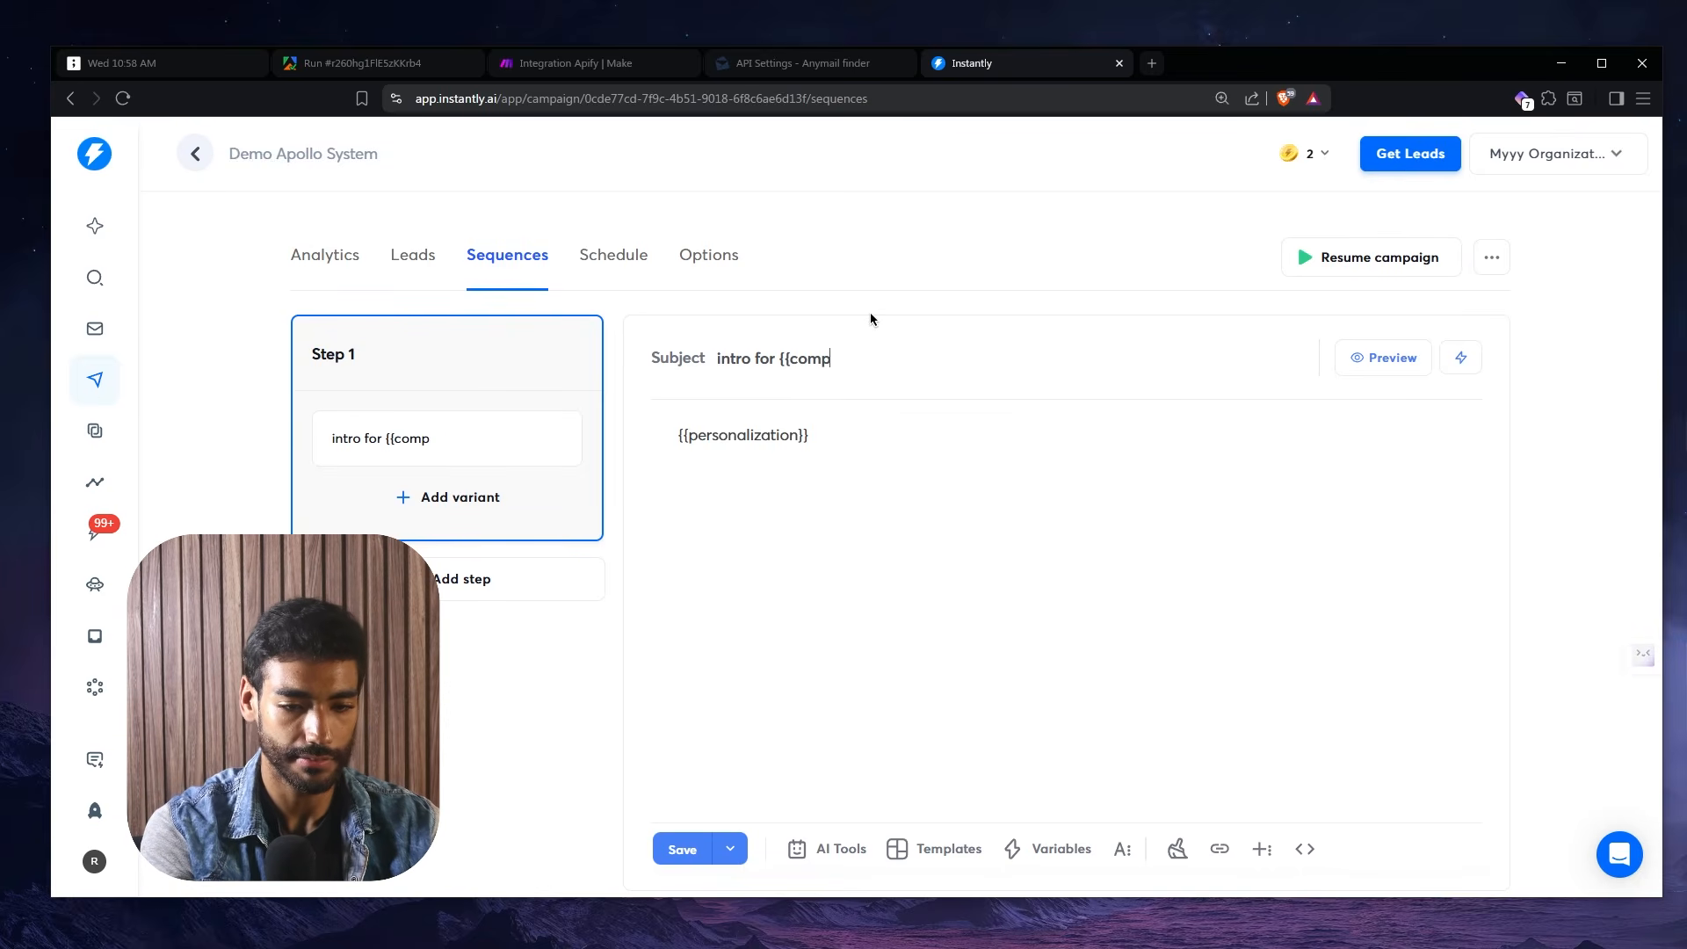
{"action": "type", "text": "anyName}}"}
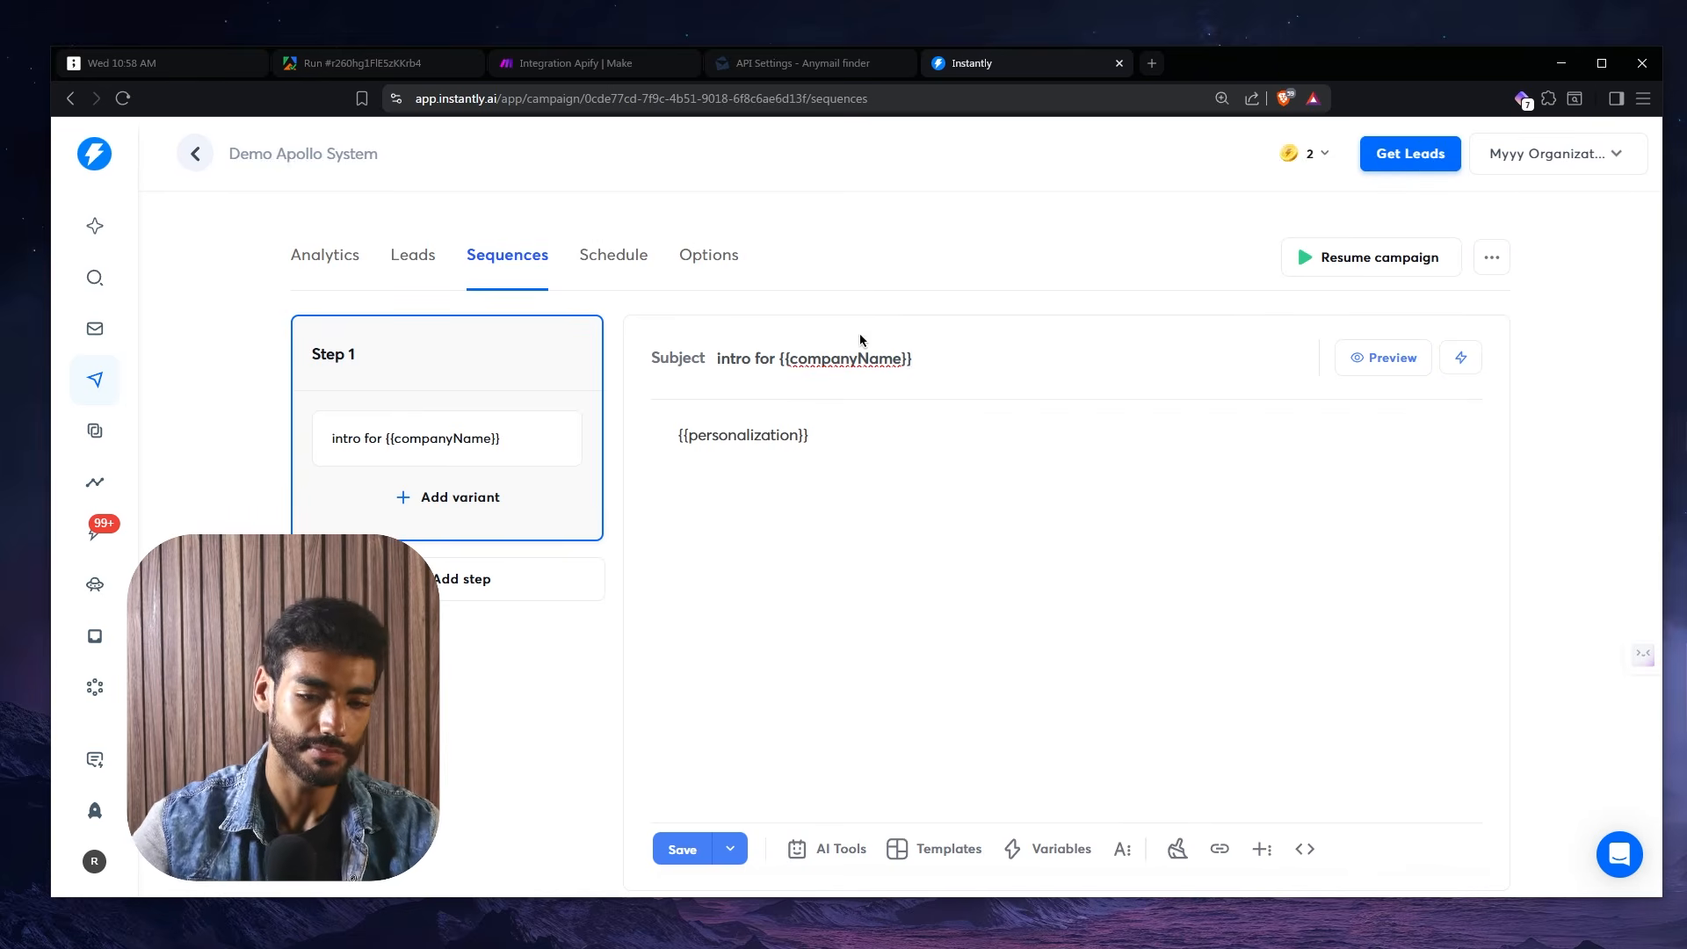
{"action": "left_click", "coordinate": [683, 849]}
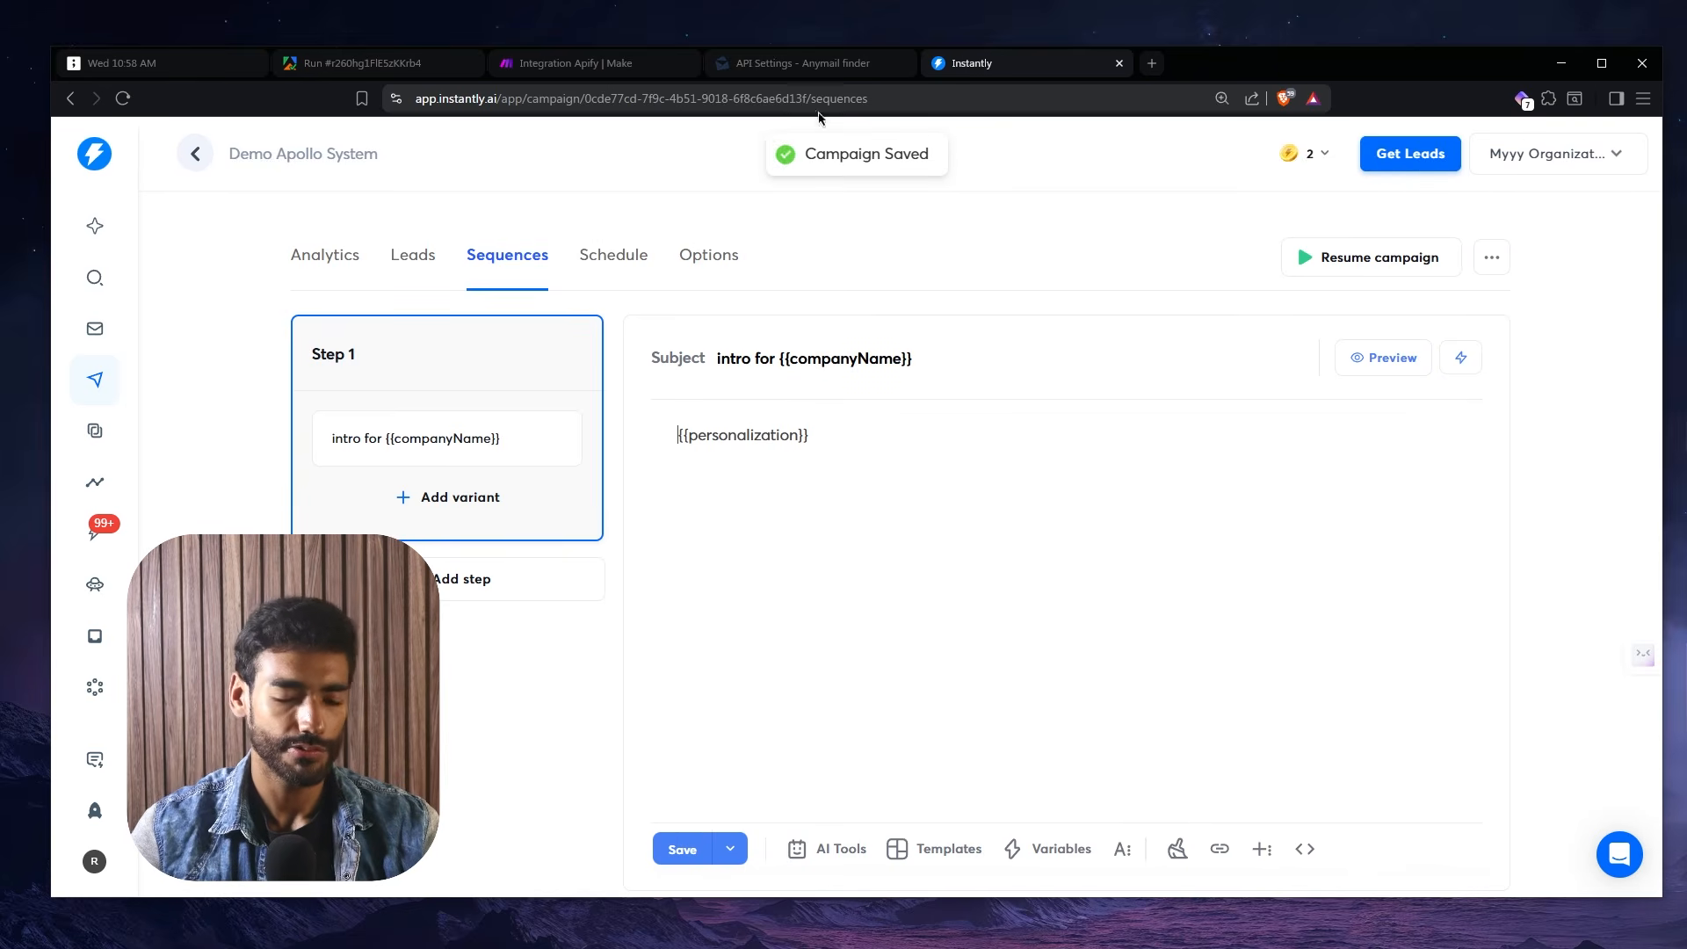
Switch back to the Make scenario and set Allow storing of Incomplete Executions to Yes in the scenario settings
{"action": "left_click", "coordinate": [580, 63]}
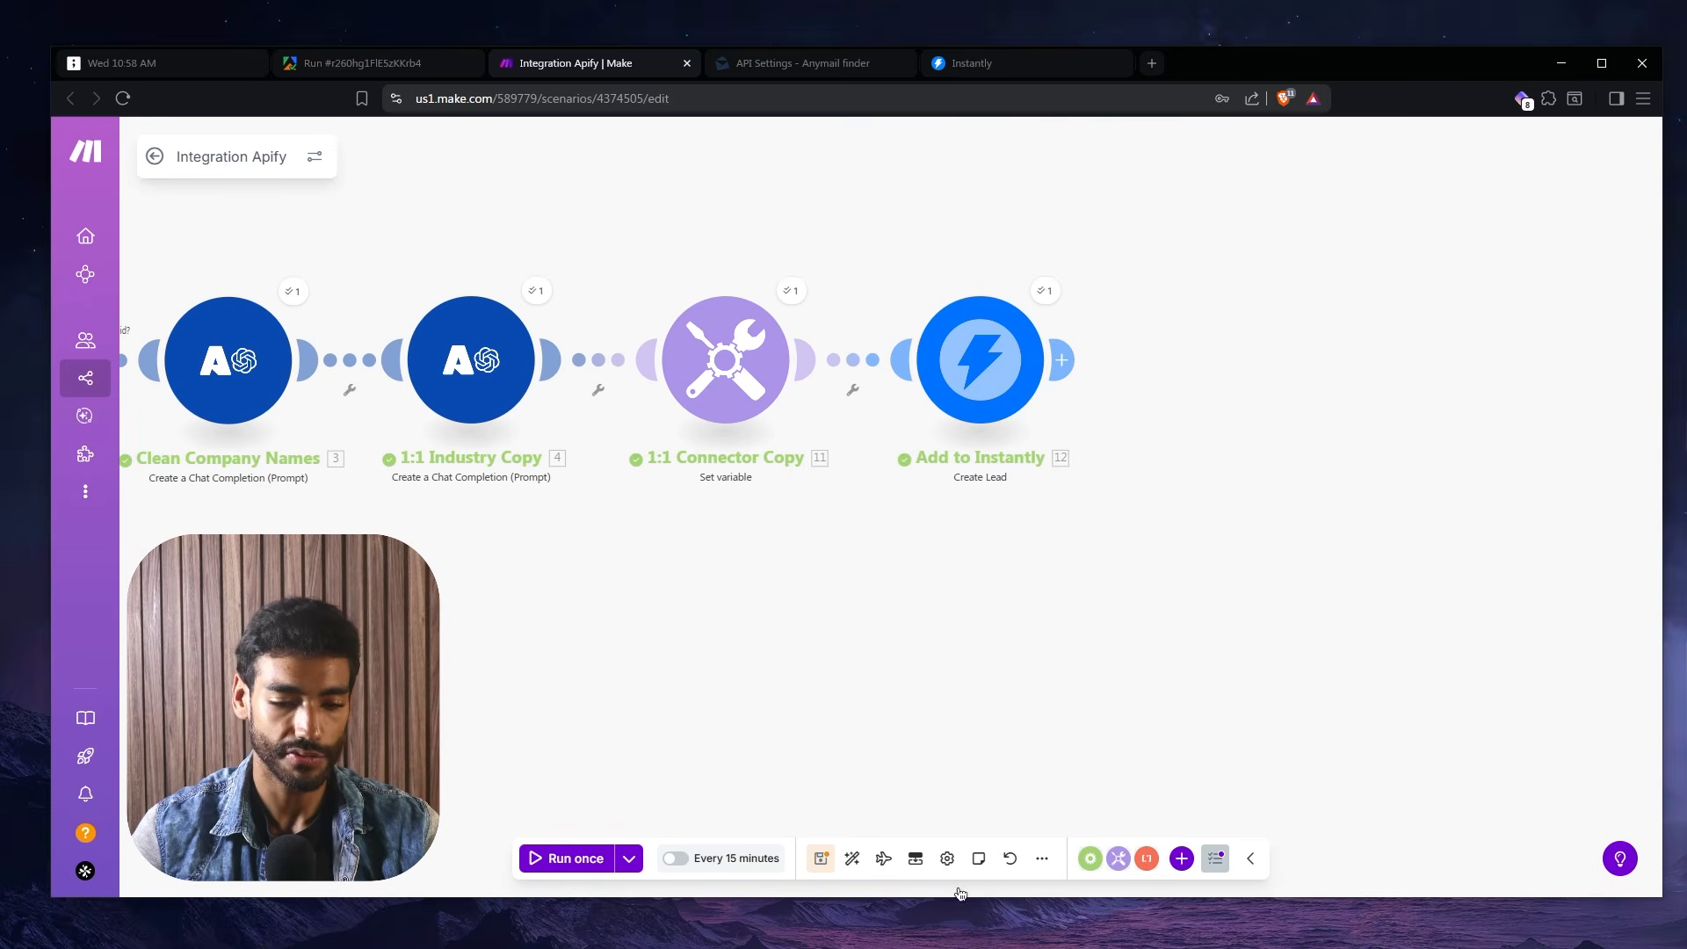
{"action": "left_click", "coordinate": [947, 859]}
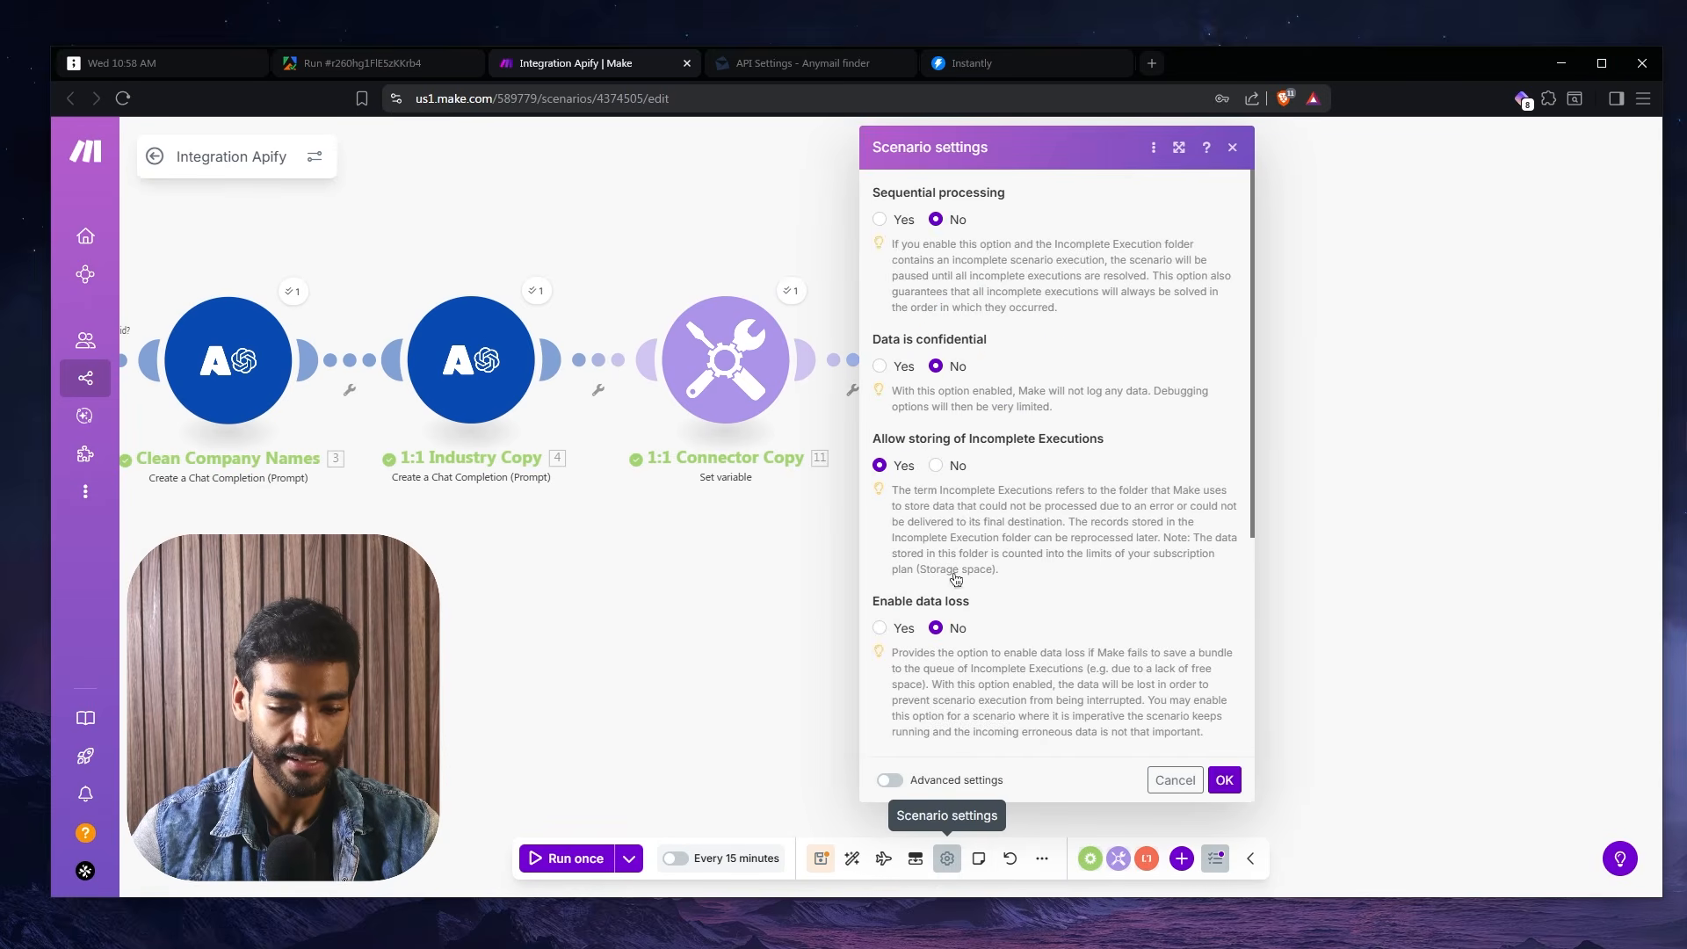
{"action": "left_click", "coordinate": [957, 470]}
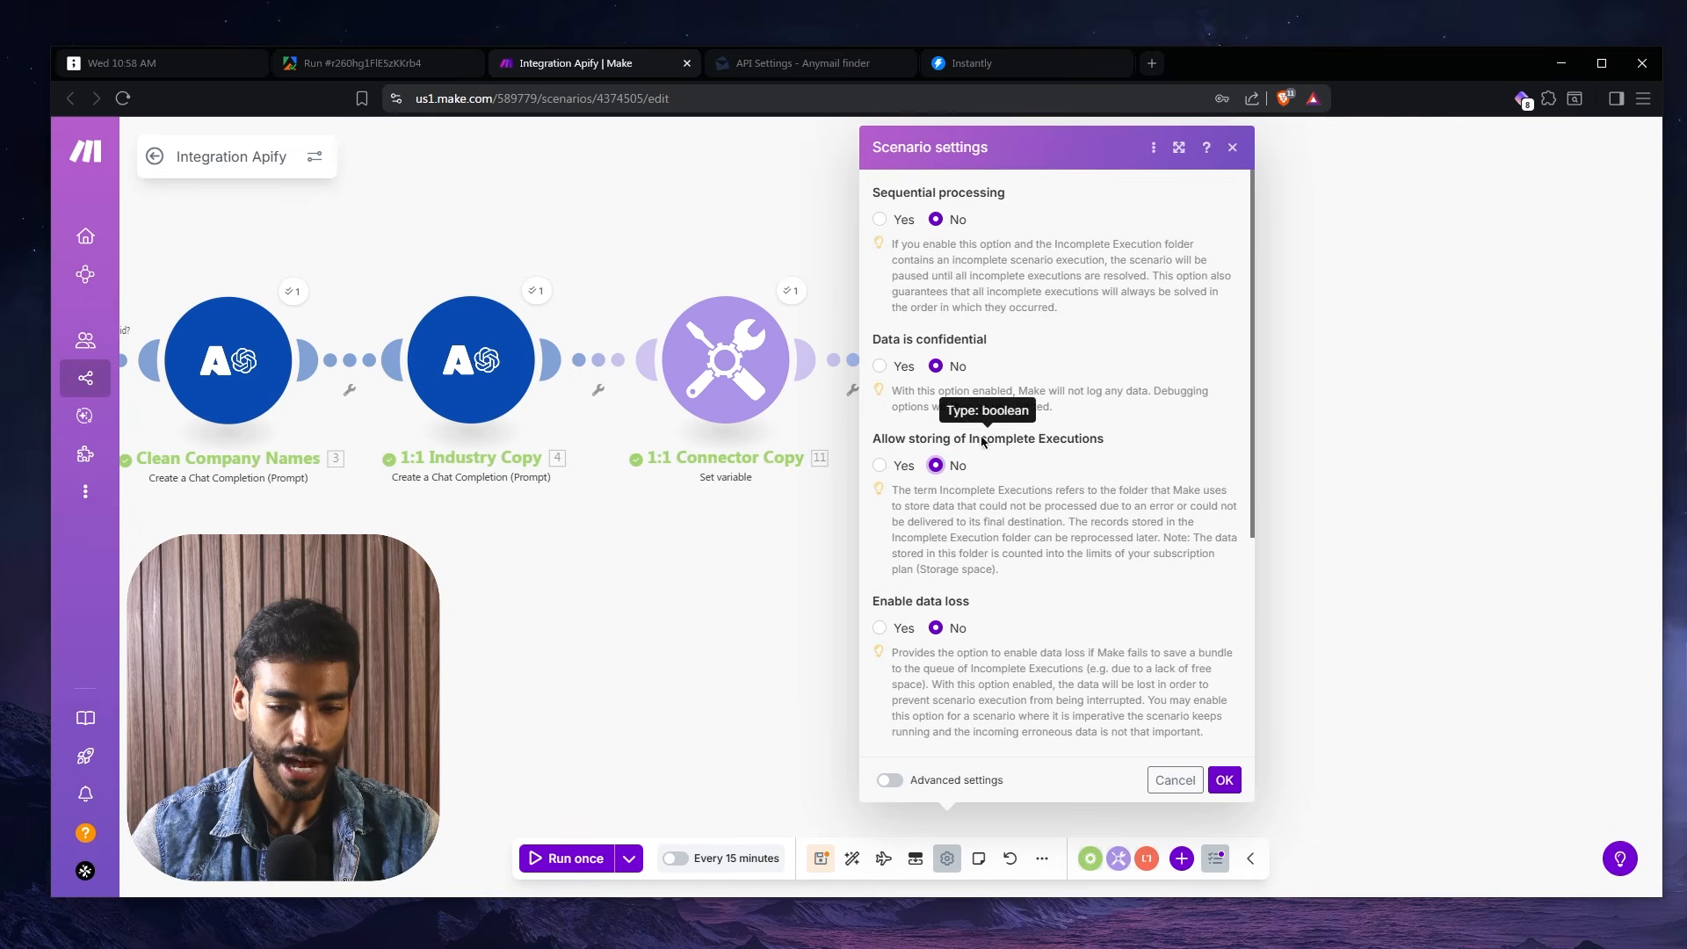
{"action": "left_click", "coordinate": [880, 465]}
{"action": "left_click", "coordinate": [1224, 780]}
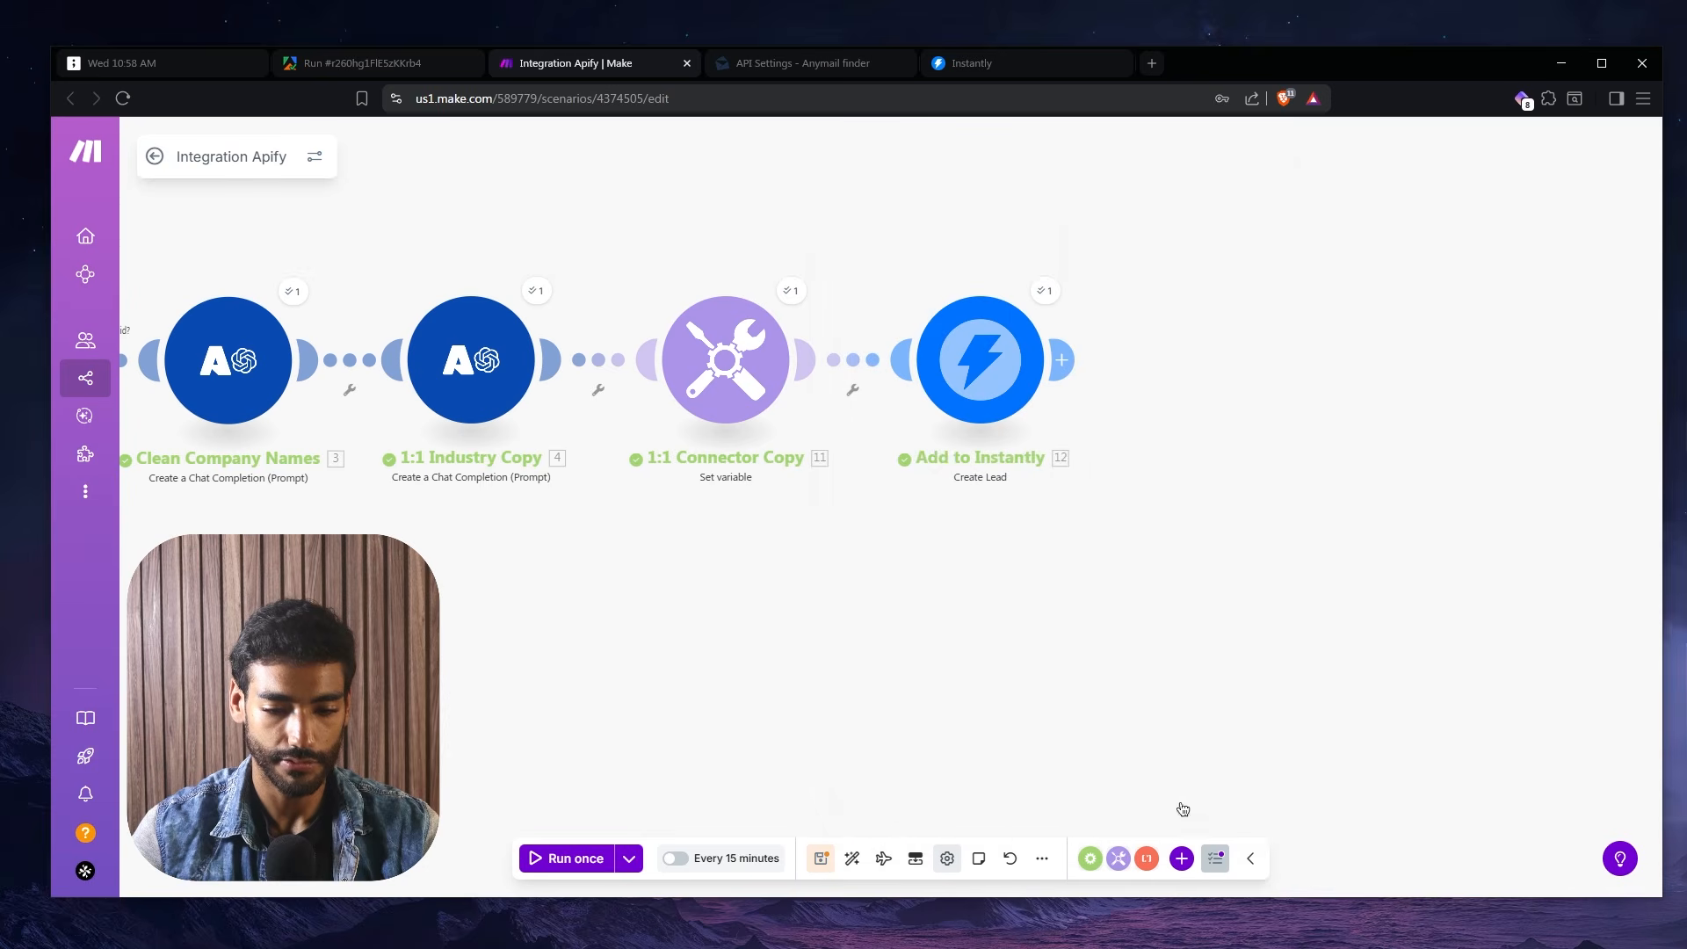
Add a Flow Control Break directive below the Add to Instantly module and attach it as that module's error handler
{"action": "left_click", "coordinate": [1090, 858]}
{"action": "scroll", "coordinate": [1109, 695], "scroll_direction": "down", "scroll_amount": 3}
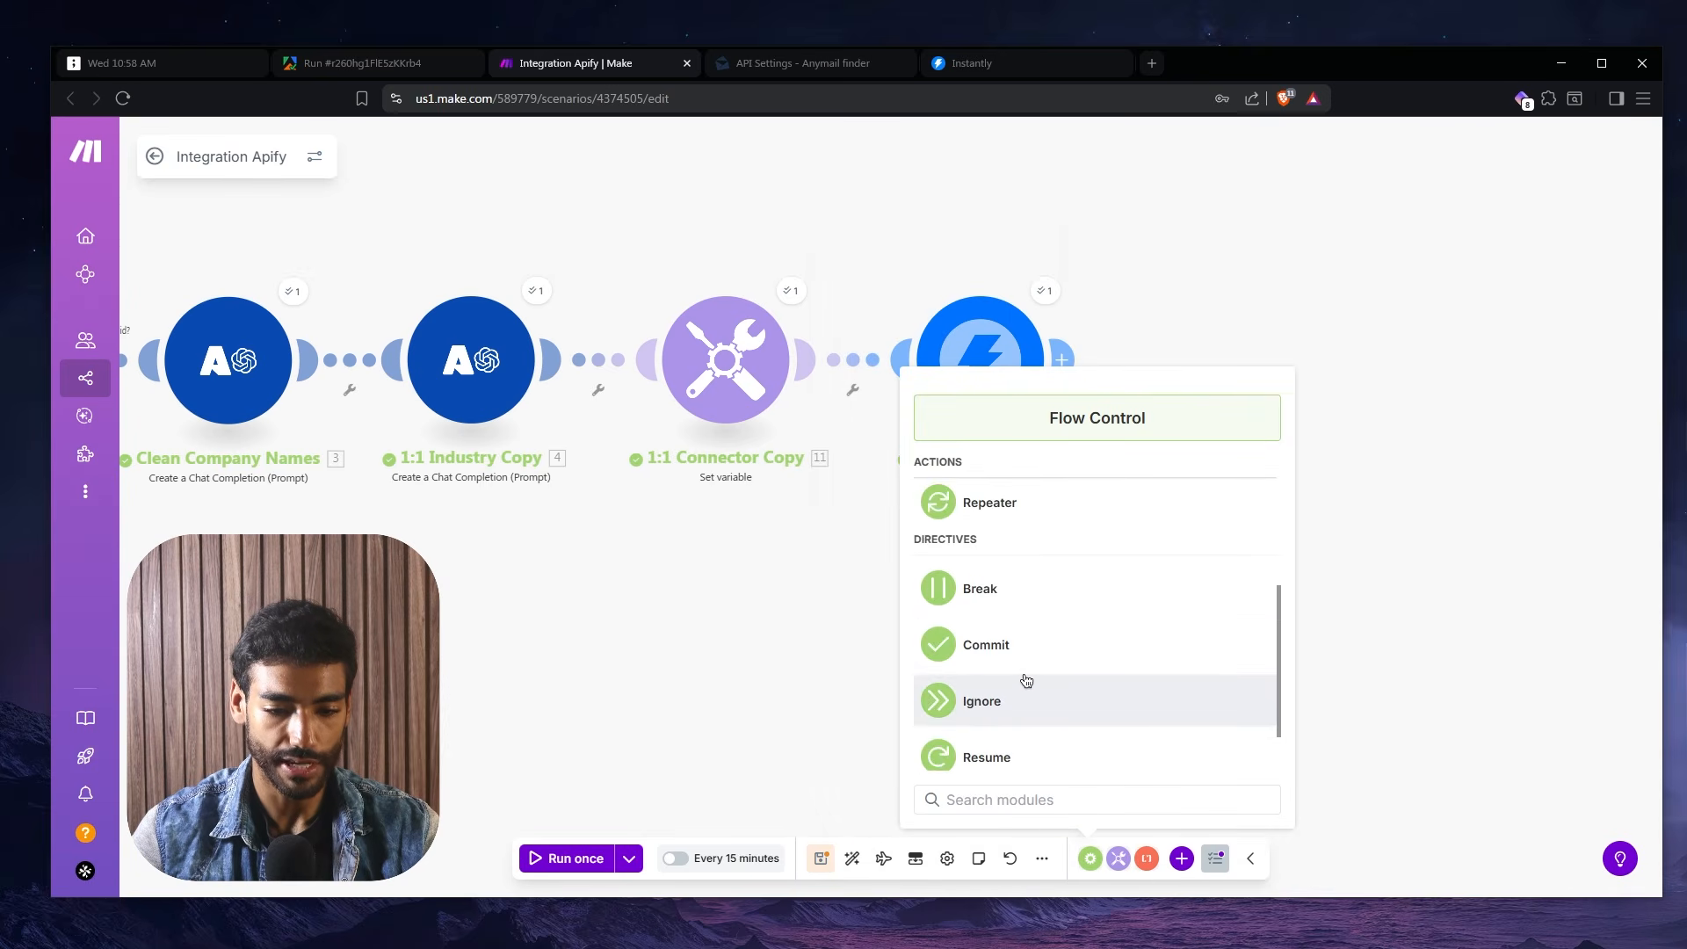
{"action": "left_click", "coordinate": [1004, 597]}
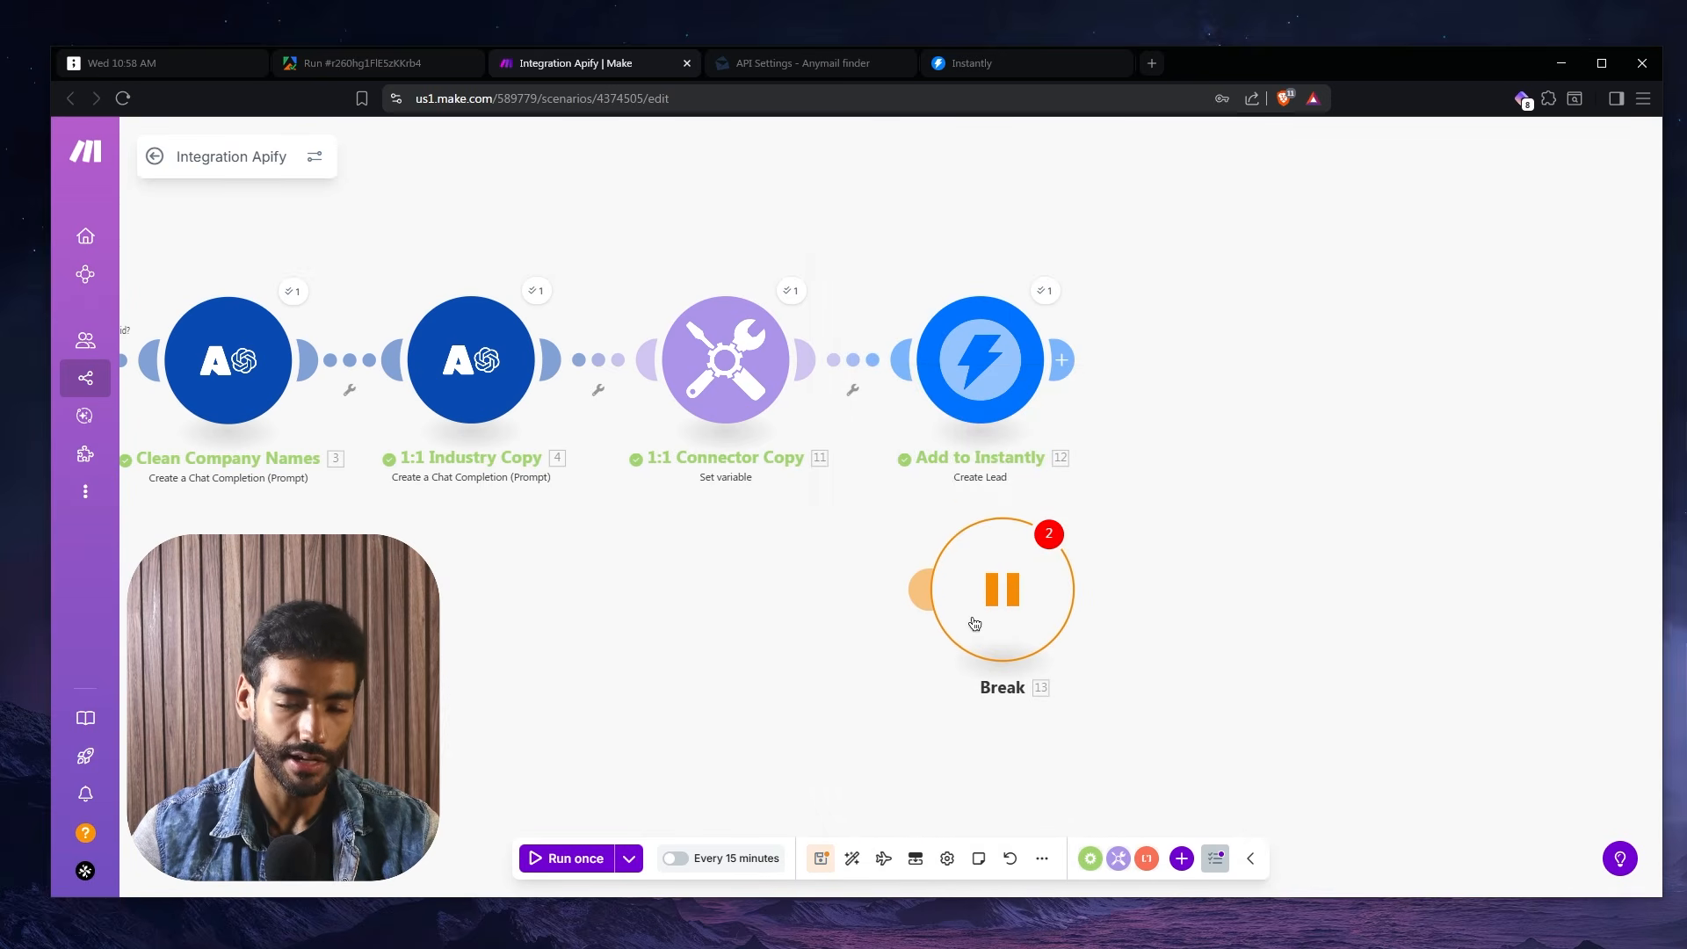
{"action": "left_click_drag", "start_coordinate": [974, 624], "coordinate": [972, 664]}
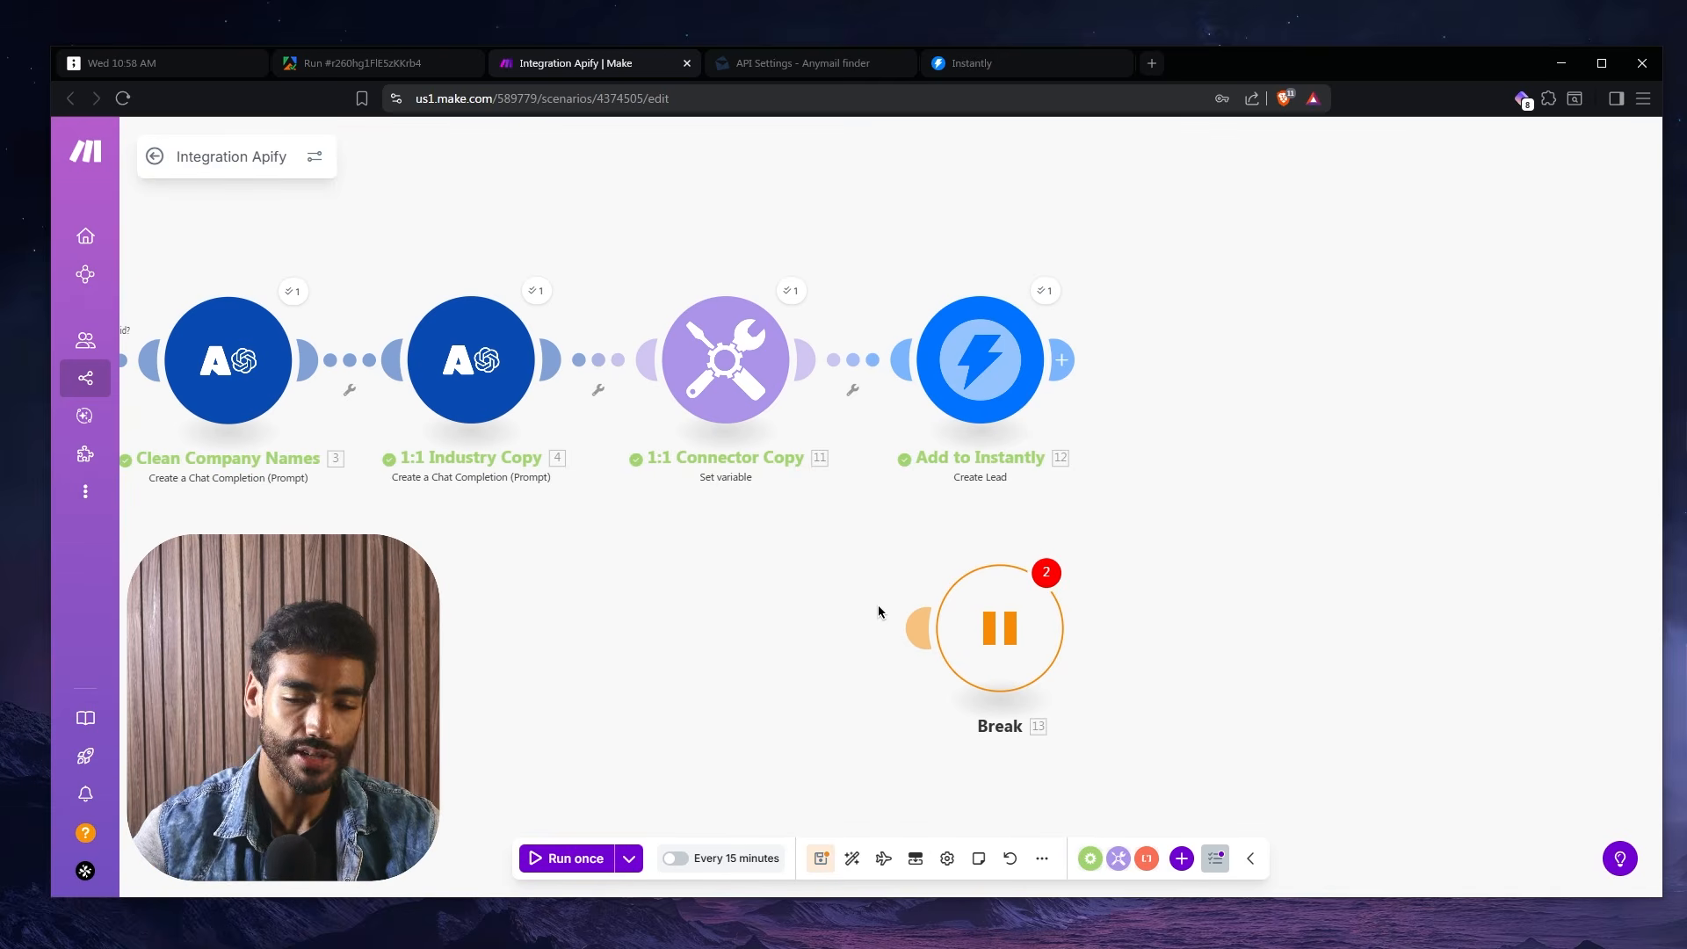
{"action": "left_click_drag", "start_coordinate": [946, 548], "coordinate": [956, 395]}
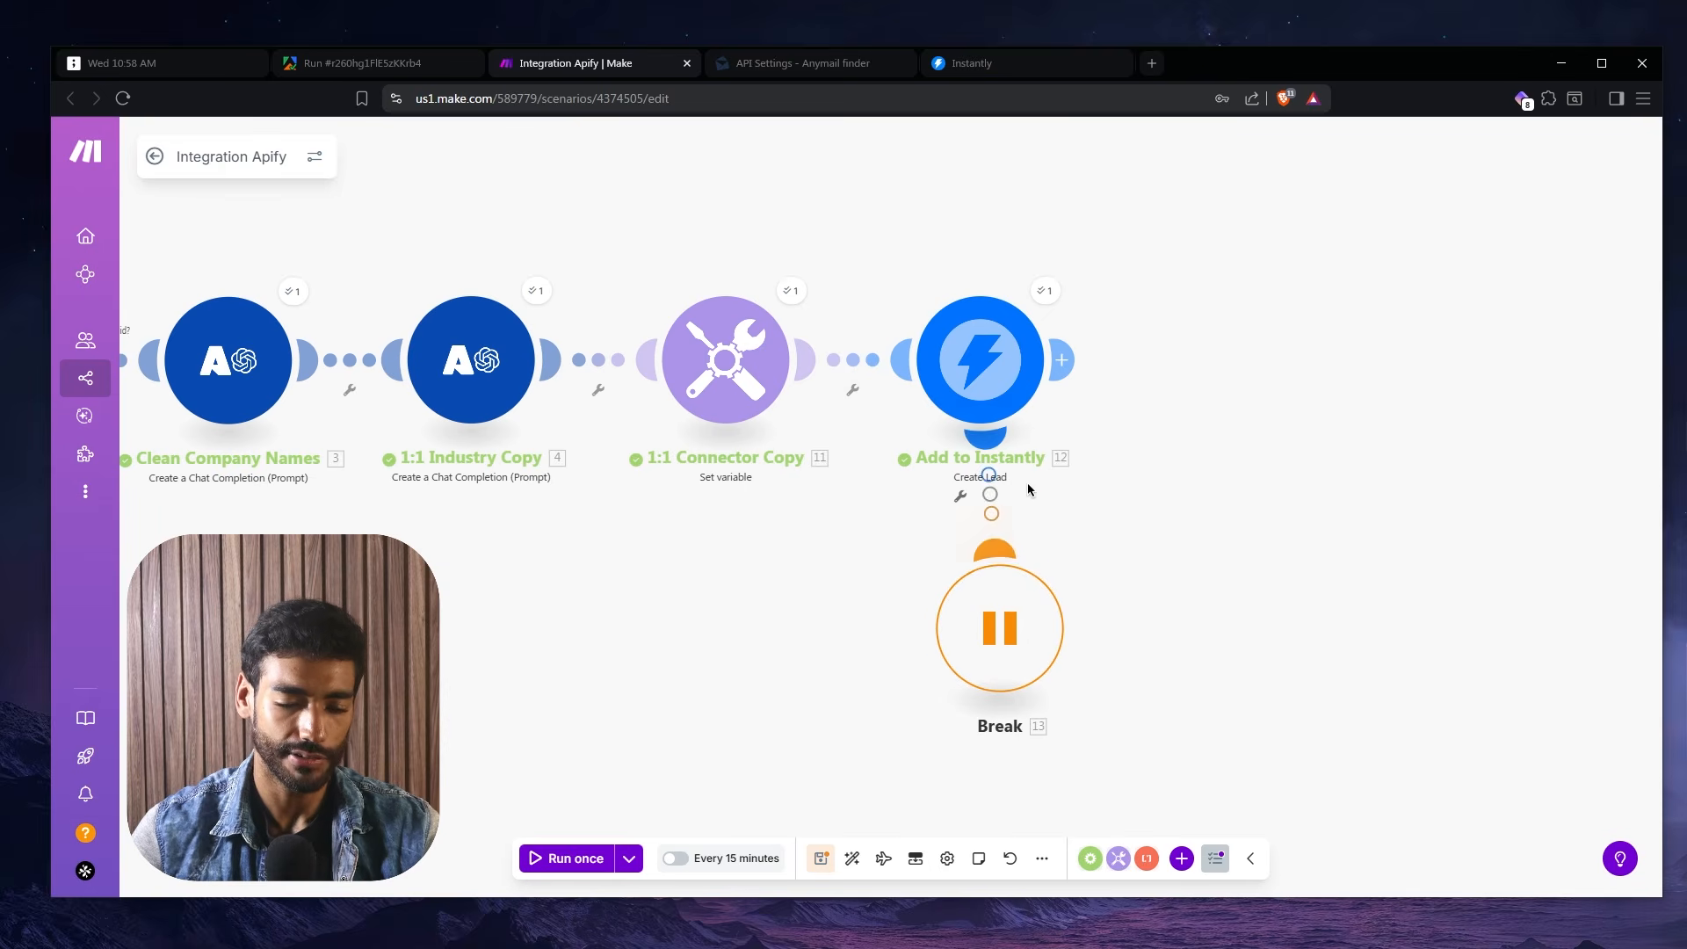
Set the Break handler's interval between attempts to 1 minute and save its settings
{"action": "left_click", "coordinate": [1001, 629]}
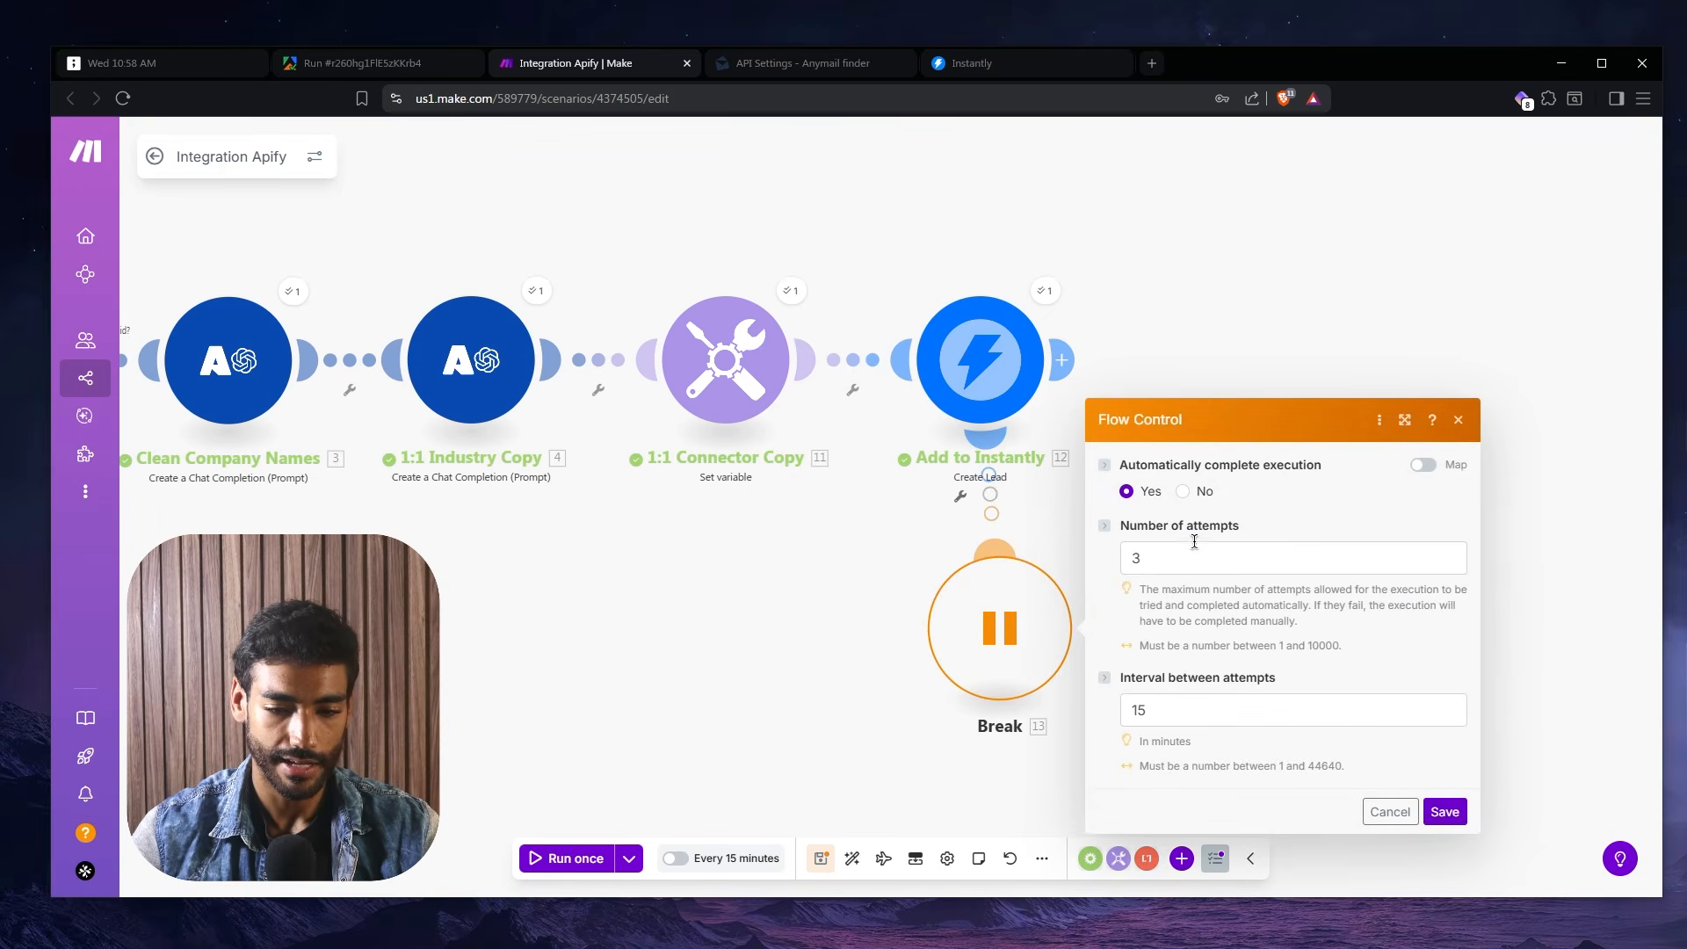
{"action": "left_click", "coordinate": [1181, 716]}
{"action": "type", "text": "1"}
{"action": "left_click", "coordinate": [1444, 811]}
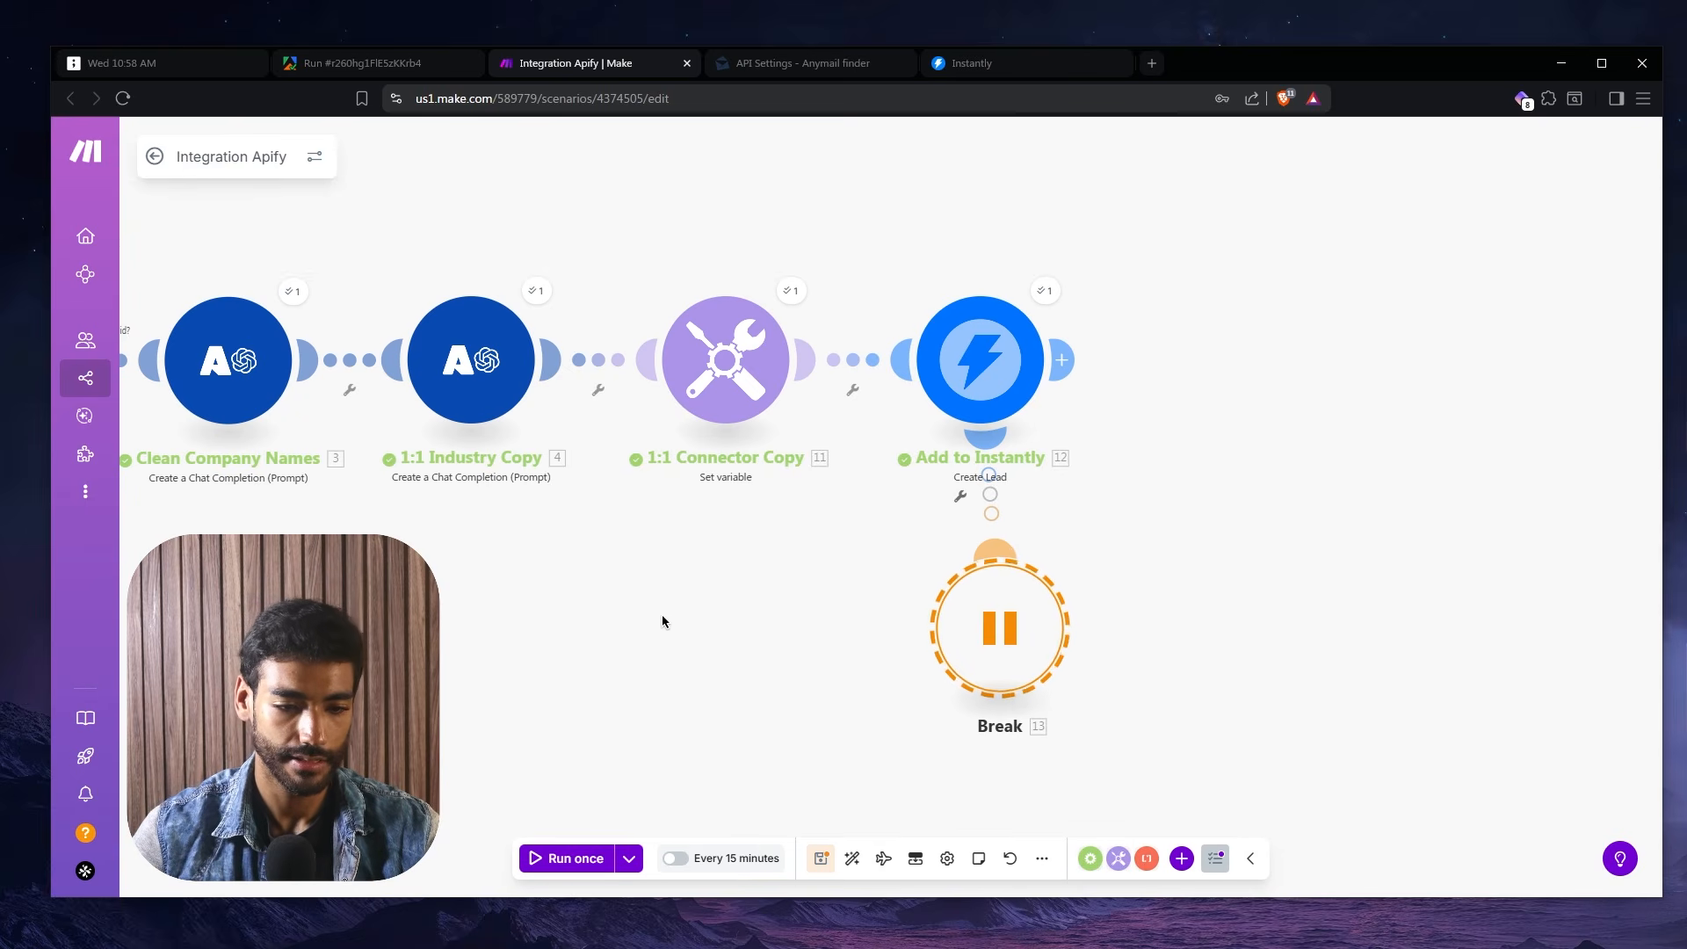
{"action": "left_click_drag", "start_coordinate": [595, 644], "coordinate": [829, 651]}
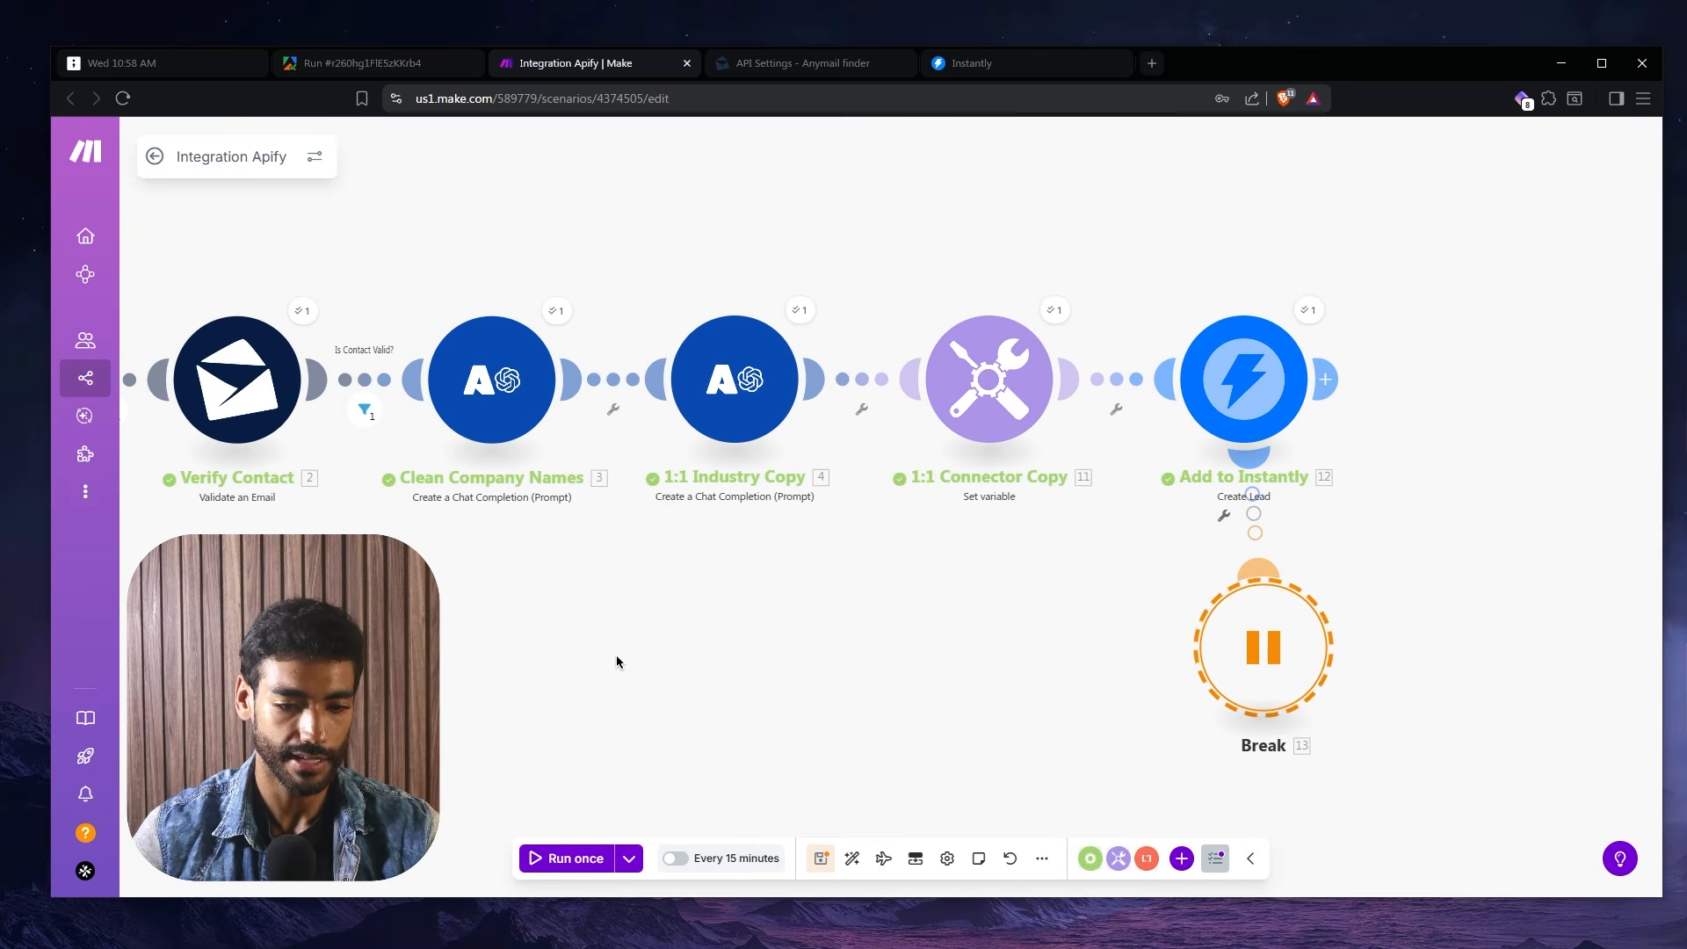
{"action": "left_click", "coordinate": [1380, 722]}
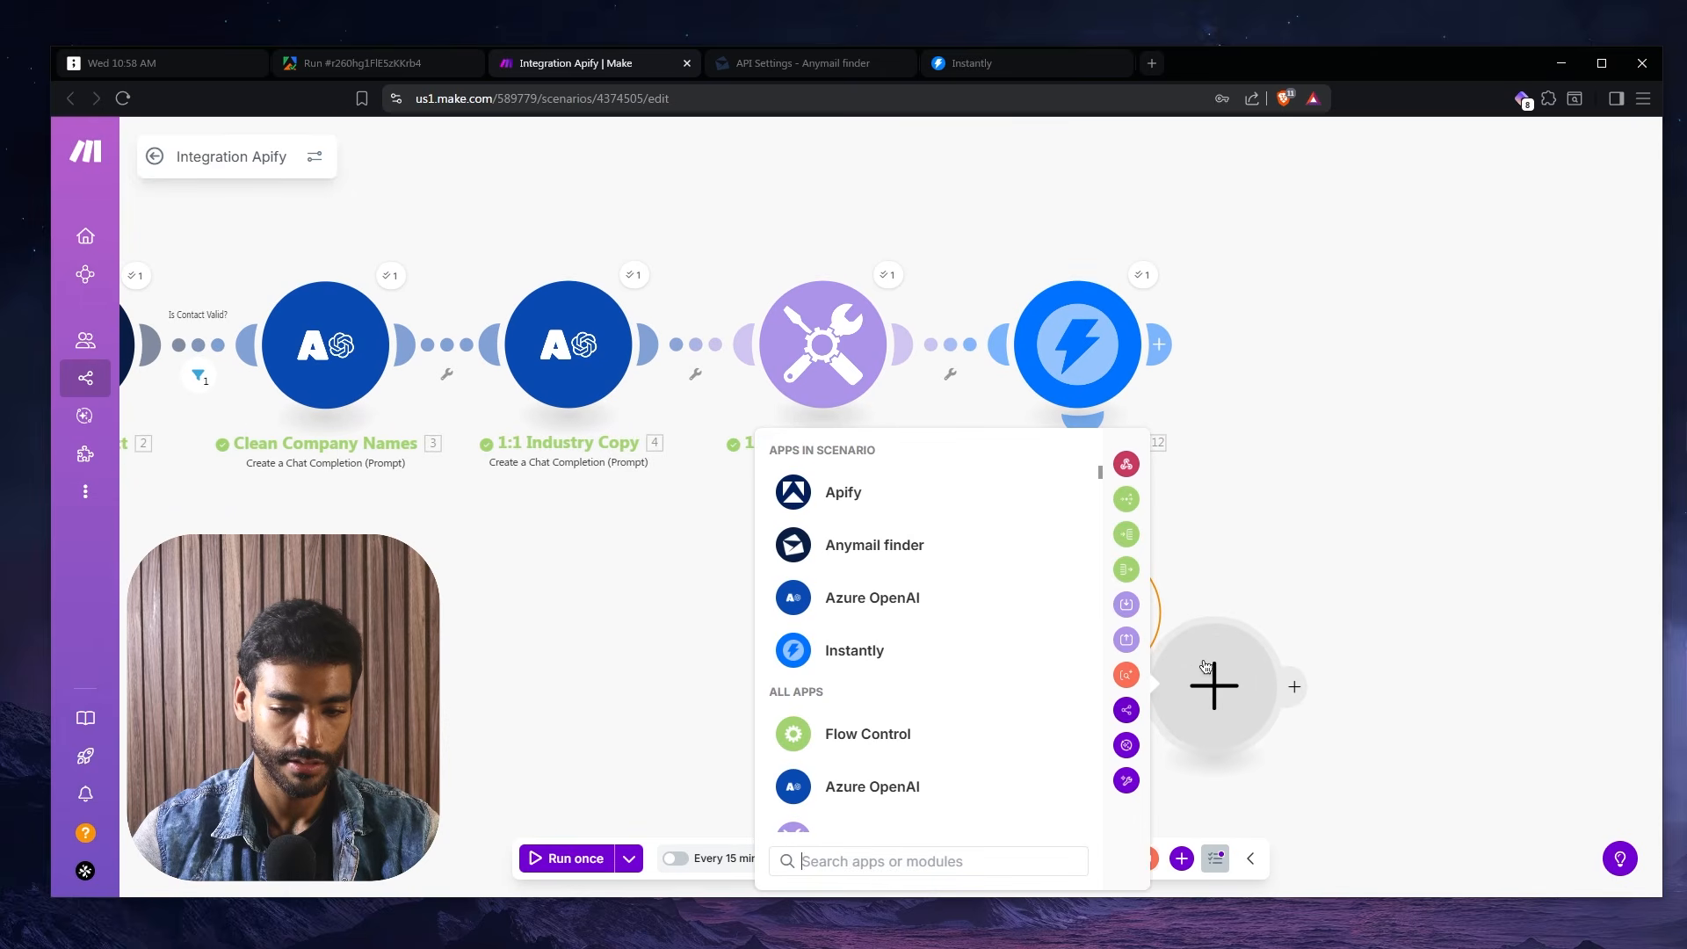
{"action": "left_click", "coordinate": [1330, 556]}
{"action": "right_click", "coordinate": [1224, 725]}
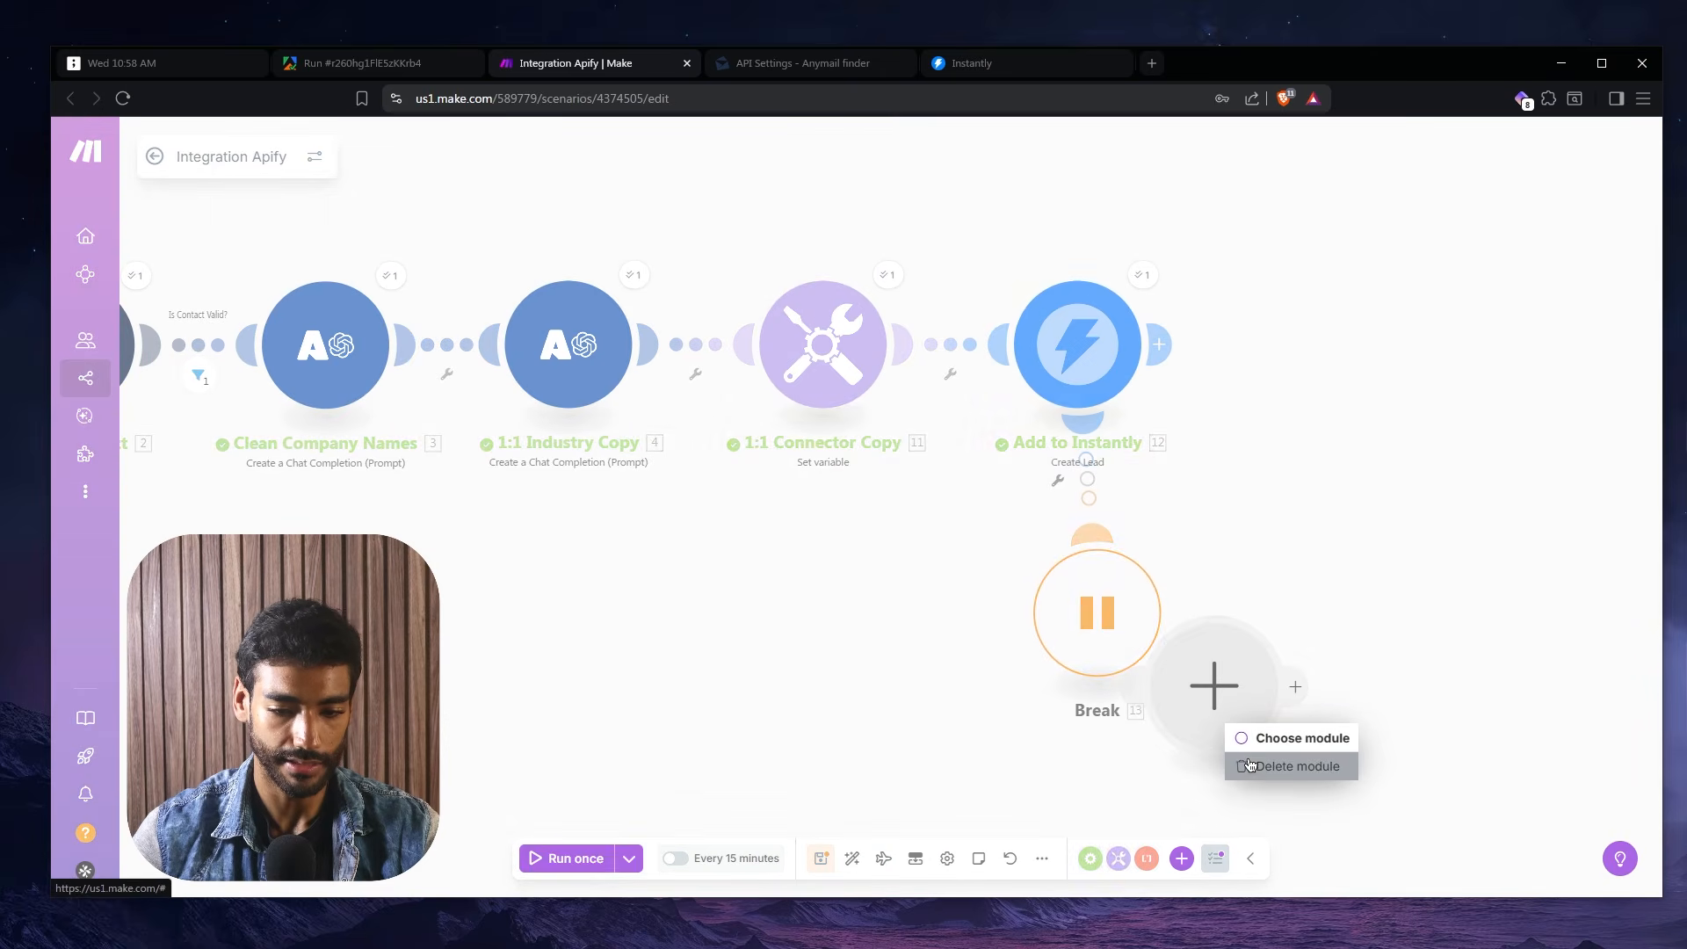
{"action": "left_click", "coordinate": [1265, 765]}
Paste two copies of the Break handler and attach them to the 1:1 Industry Copy and Verify Contact modules
{"action": "key", "text": "ctrl+v"}
{"action": "left_click_drag", "start_coordinate": [698, 579], "coordinate": [576, 677]}
{"action": "left_click_drag", "start_coordinate": [510, 624], "coordinate": [584, 388]}
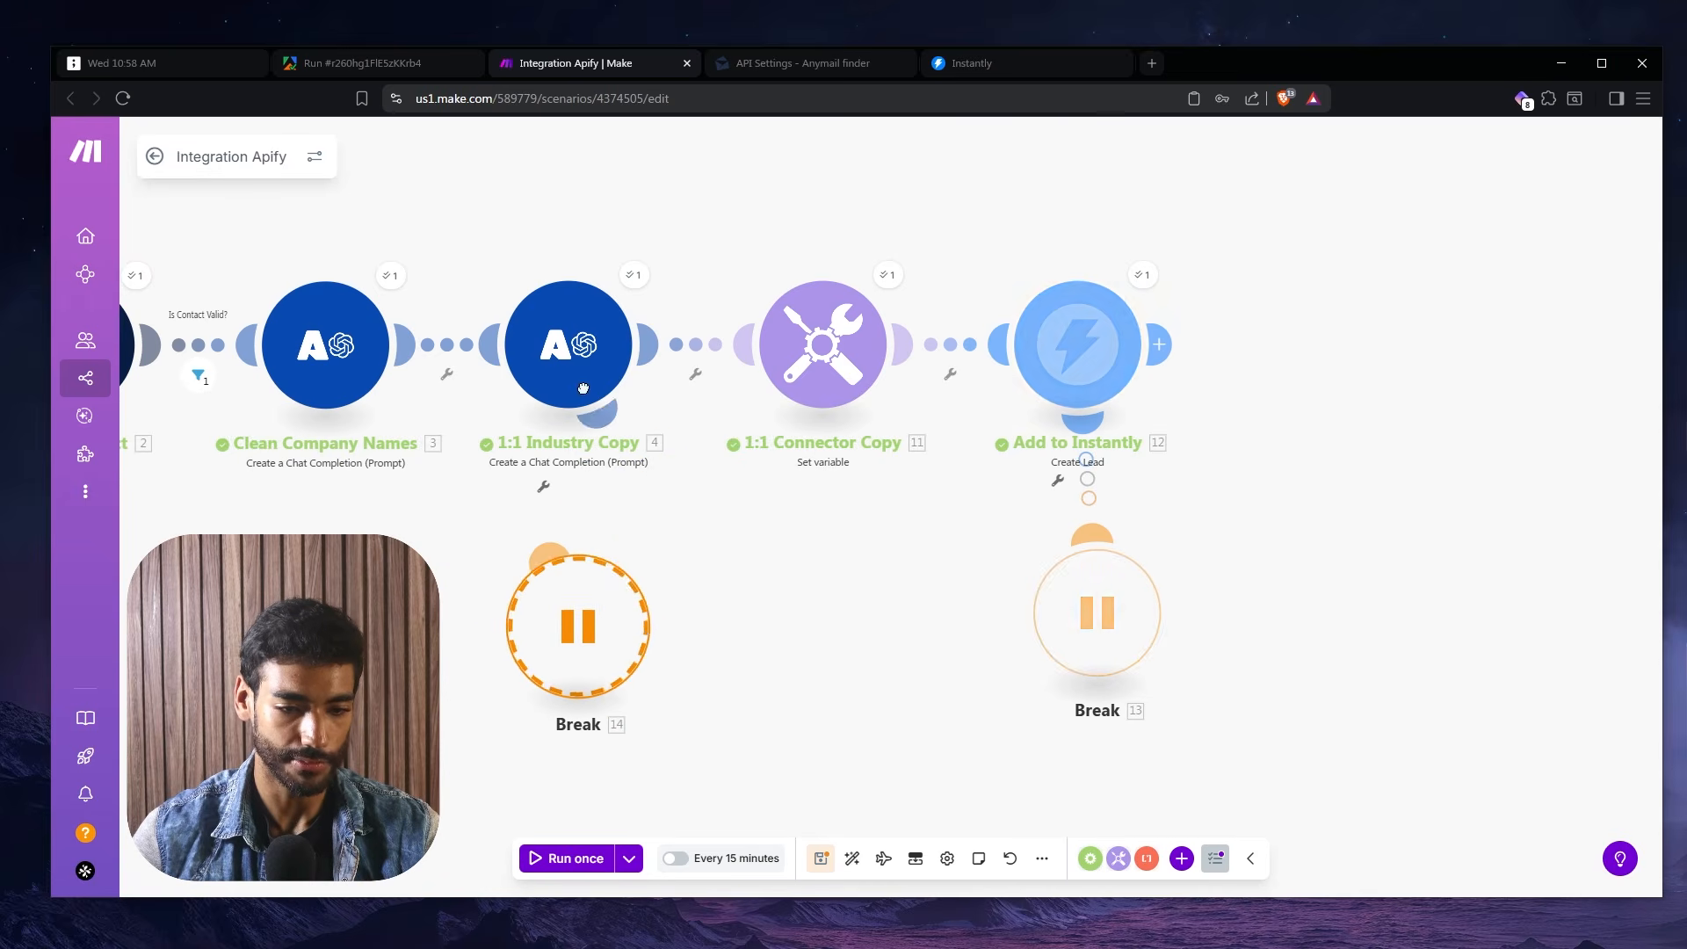
{"action": "left_click_drag", "start_coordinate": [506, 679], "coordinate": [577, 696]}
{"action": "key", "text": "ctrl+v"}
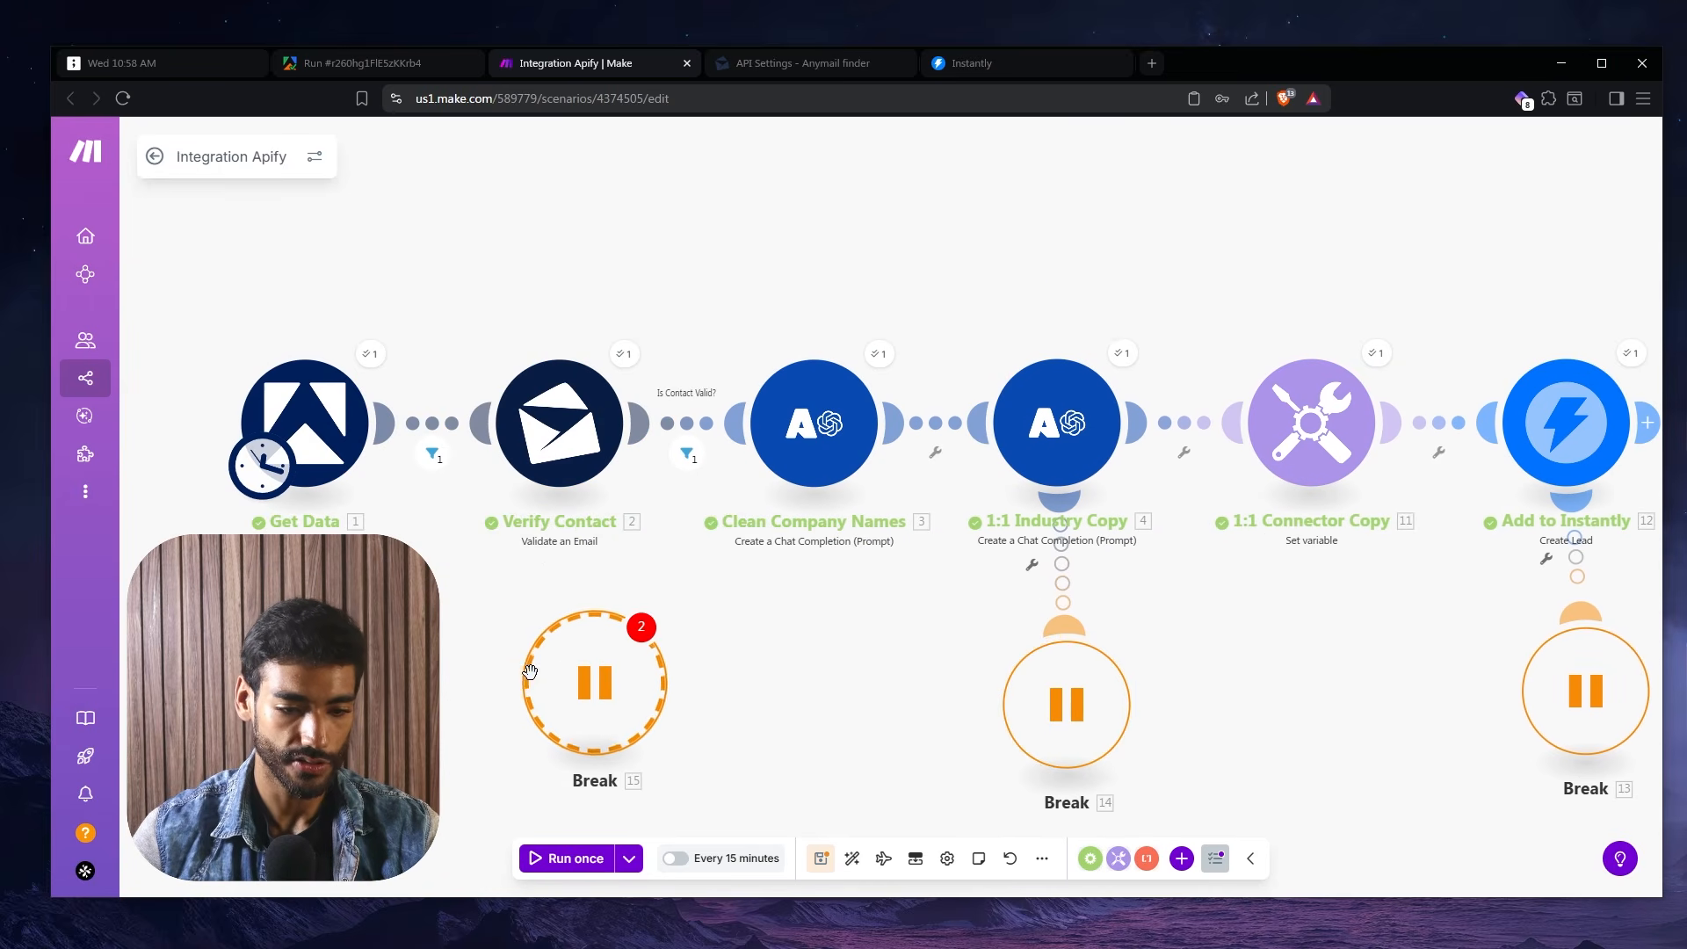
{"action": "left_click_drag", "start_coordinate": [580, 439], "coordinate": [581, 438]}
Auto-align the scenario's modules and save the scenario
{"action": "left_click", "coordinate": [852, 859]}
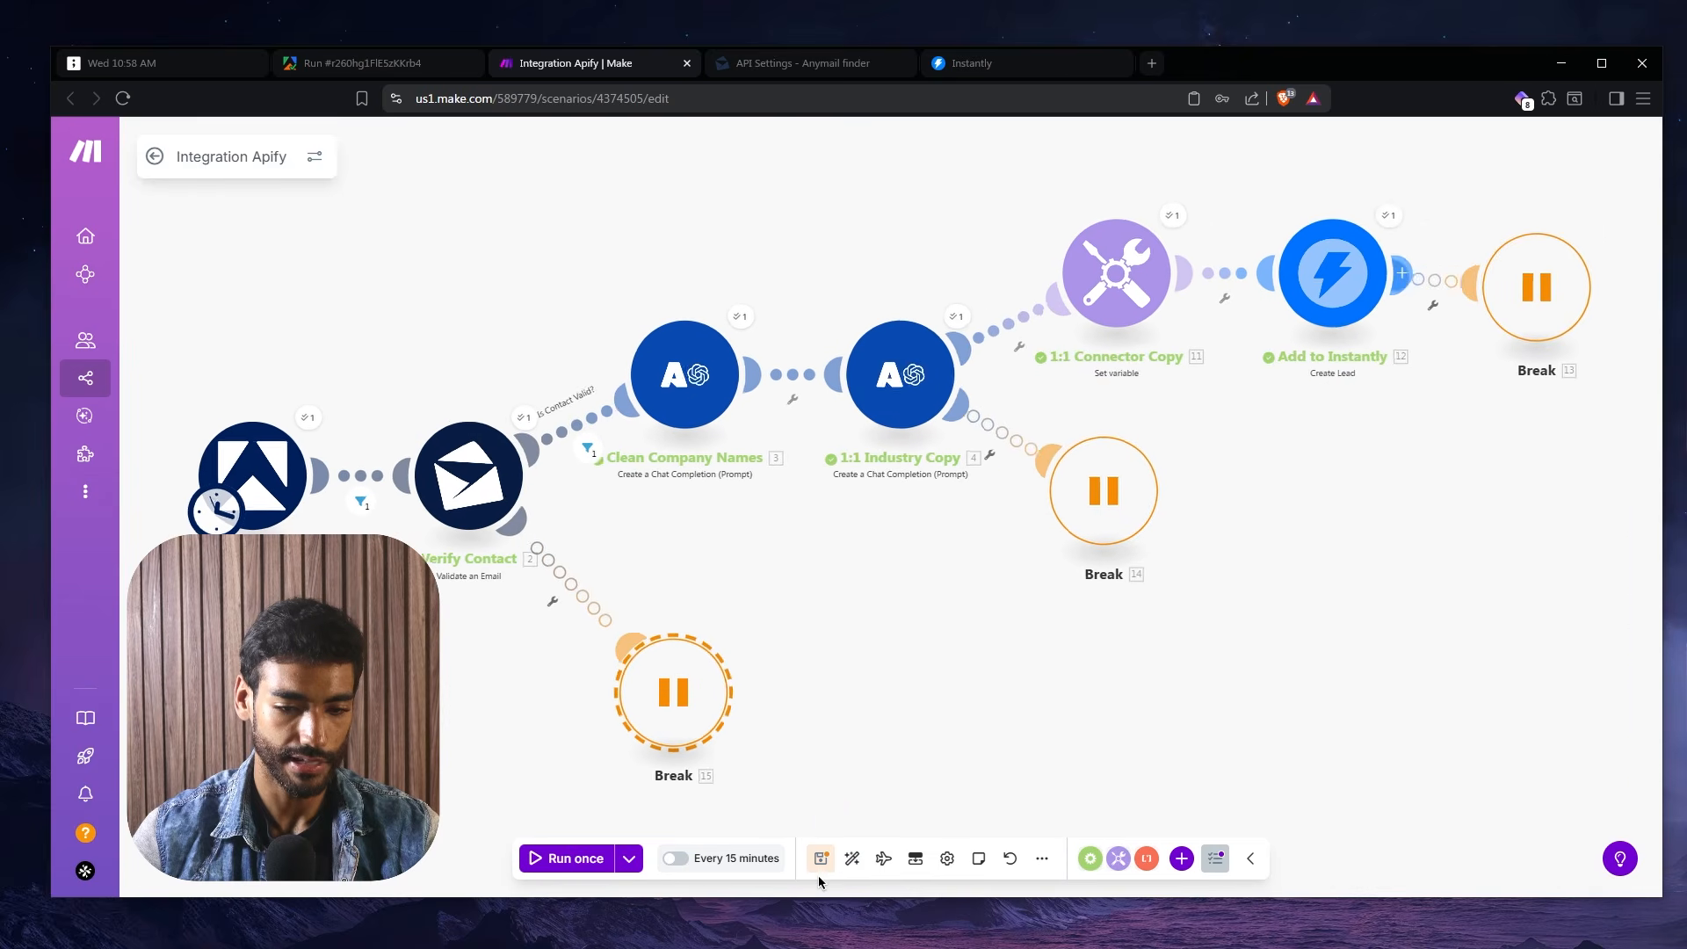
{"action": "left_click", "coordinate": [821, 858]}
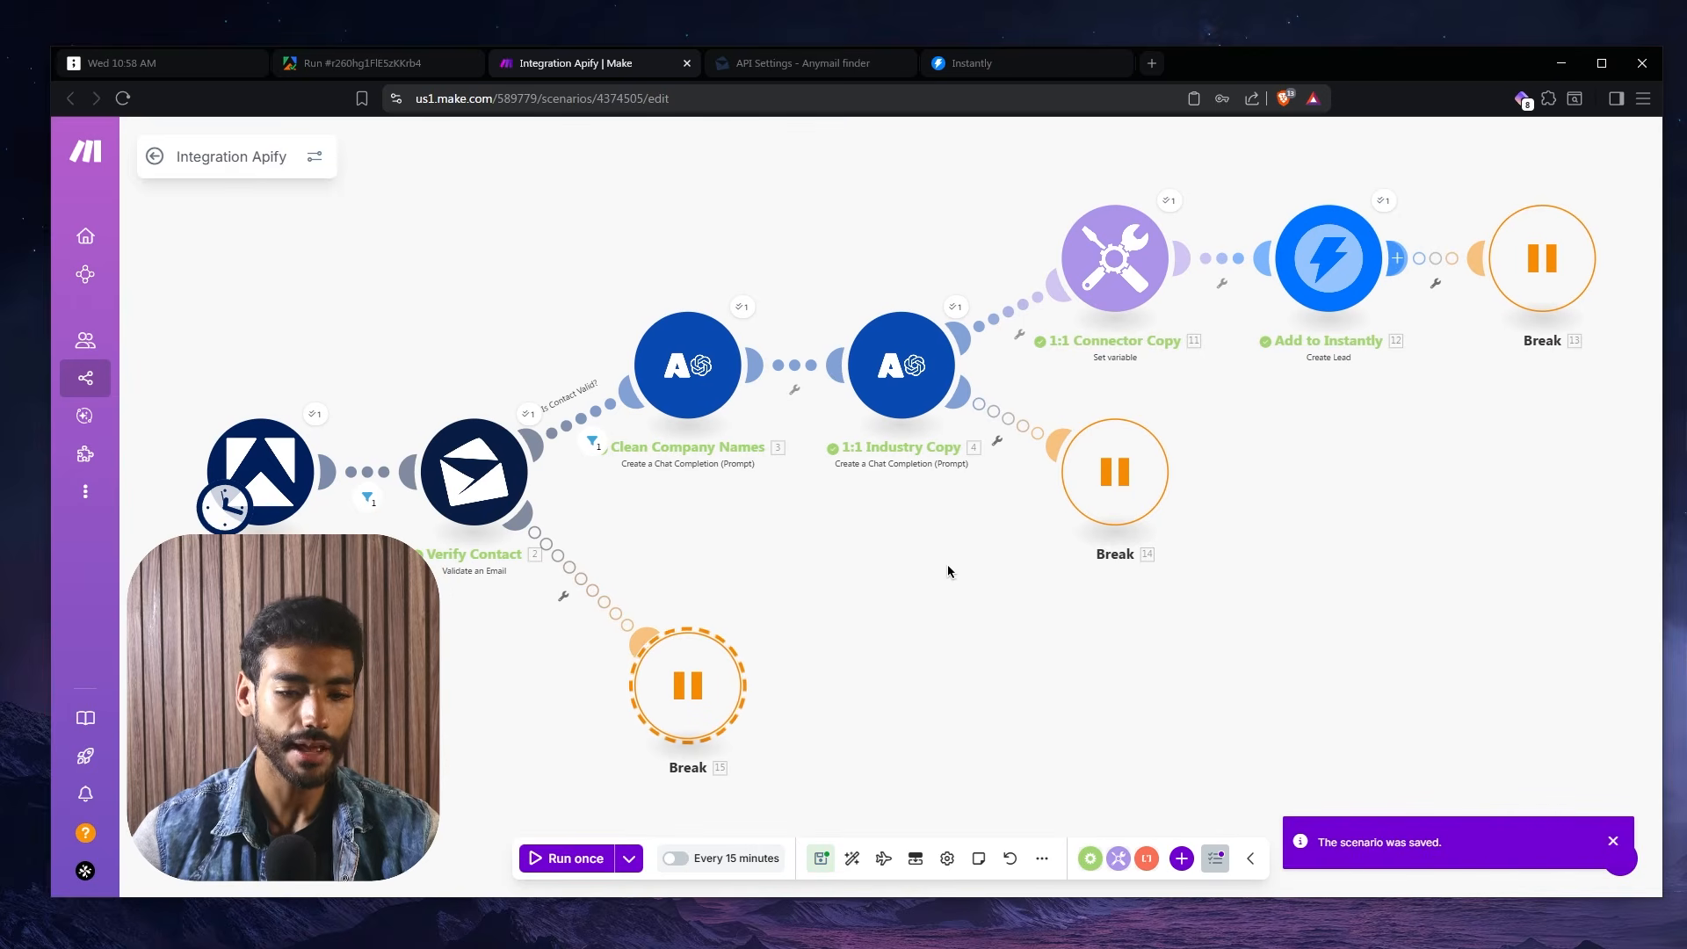
{"action": "left_click_drag", "start_coordinate": [950, 570], "coordinate": [1042, 617]}
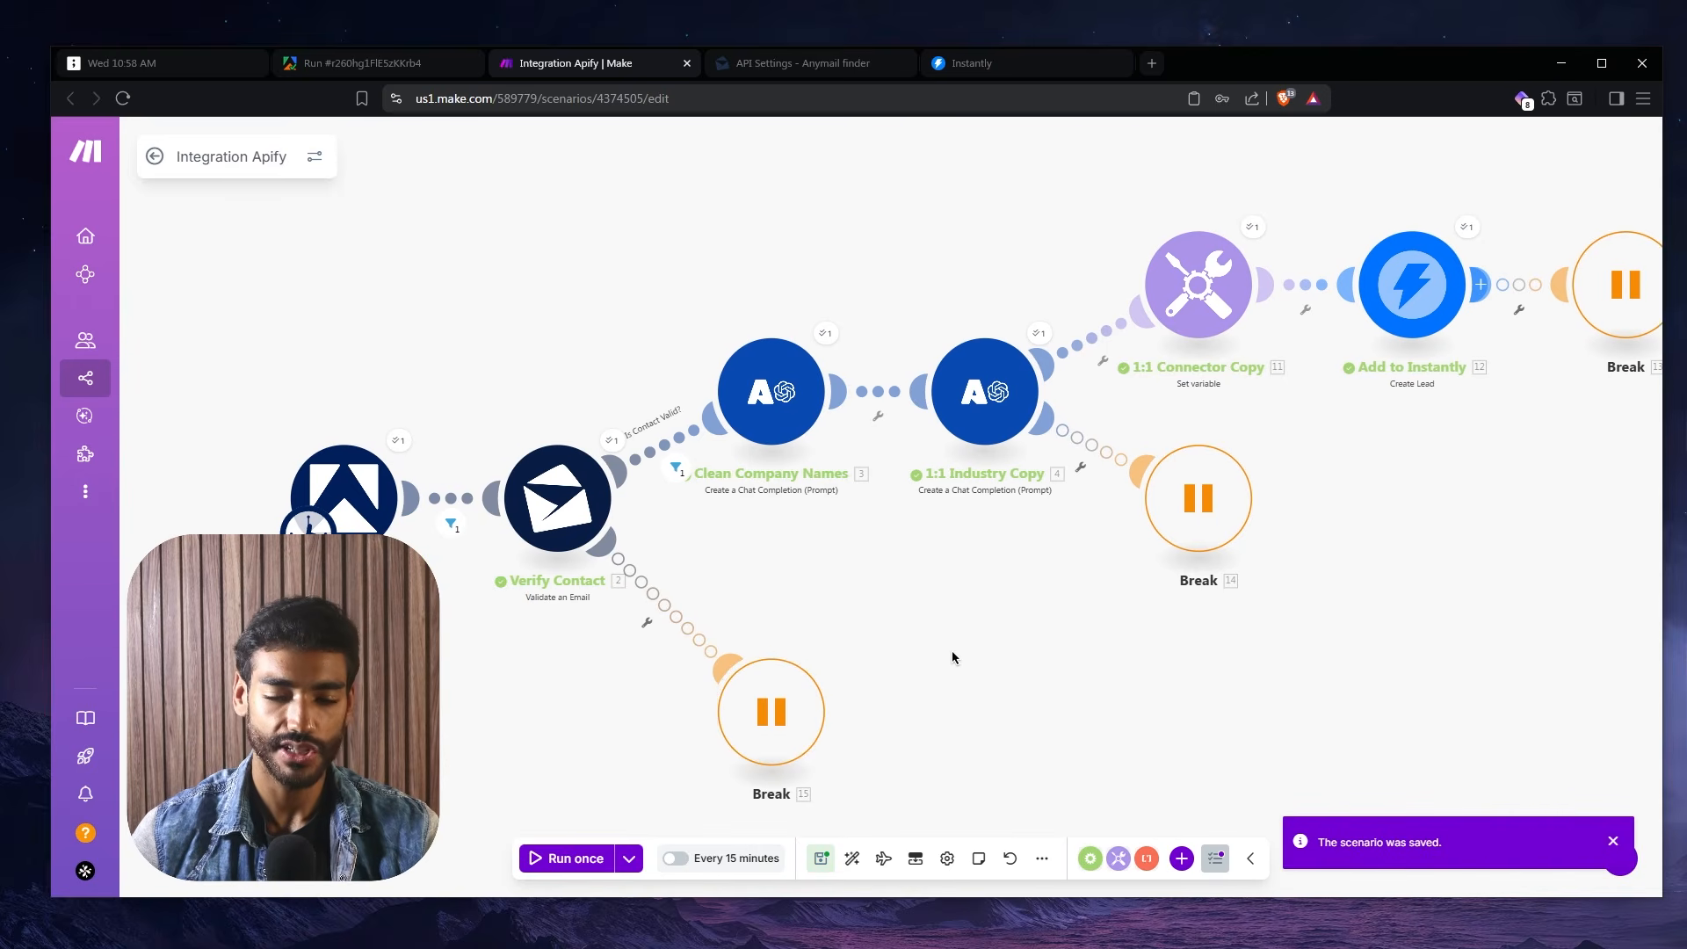
{"action": "left_click_drag", "start_coordinate": [918, 599], "coordinate": [1116, 610]}
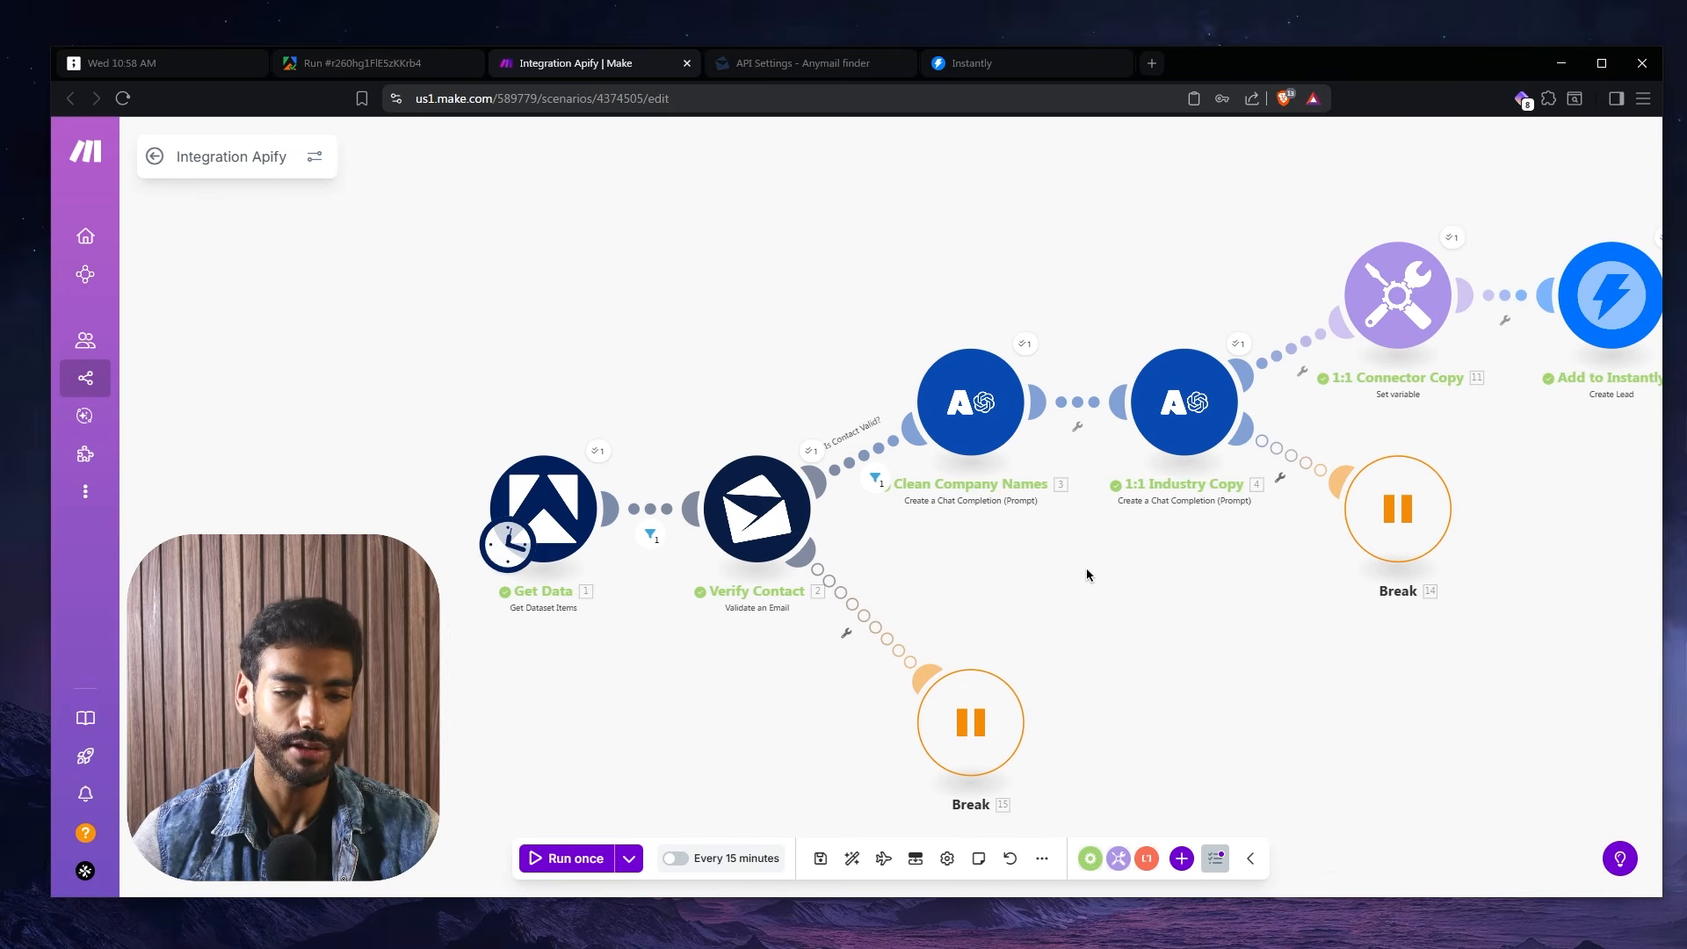
Switch to Apify and open the Leads Finder actor's page from the run
{"action": "left_click", "coordinate": [347, 63]}
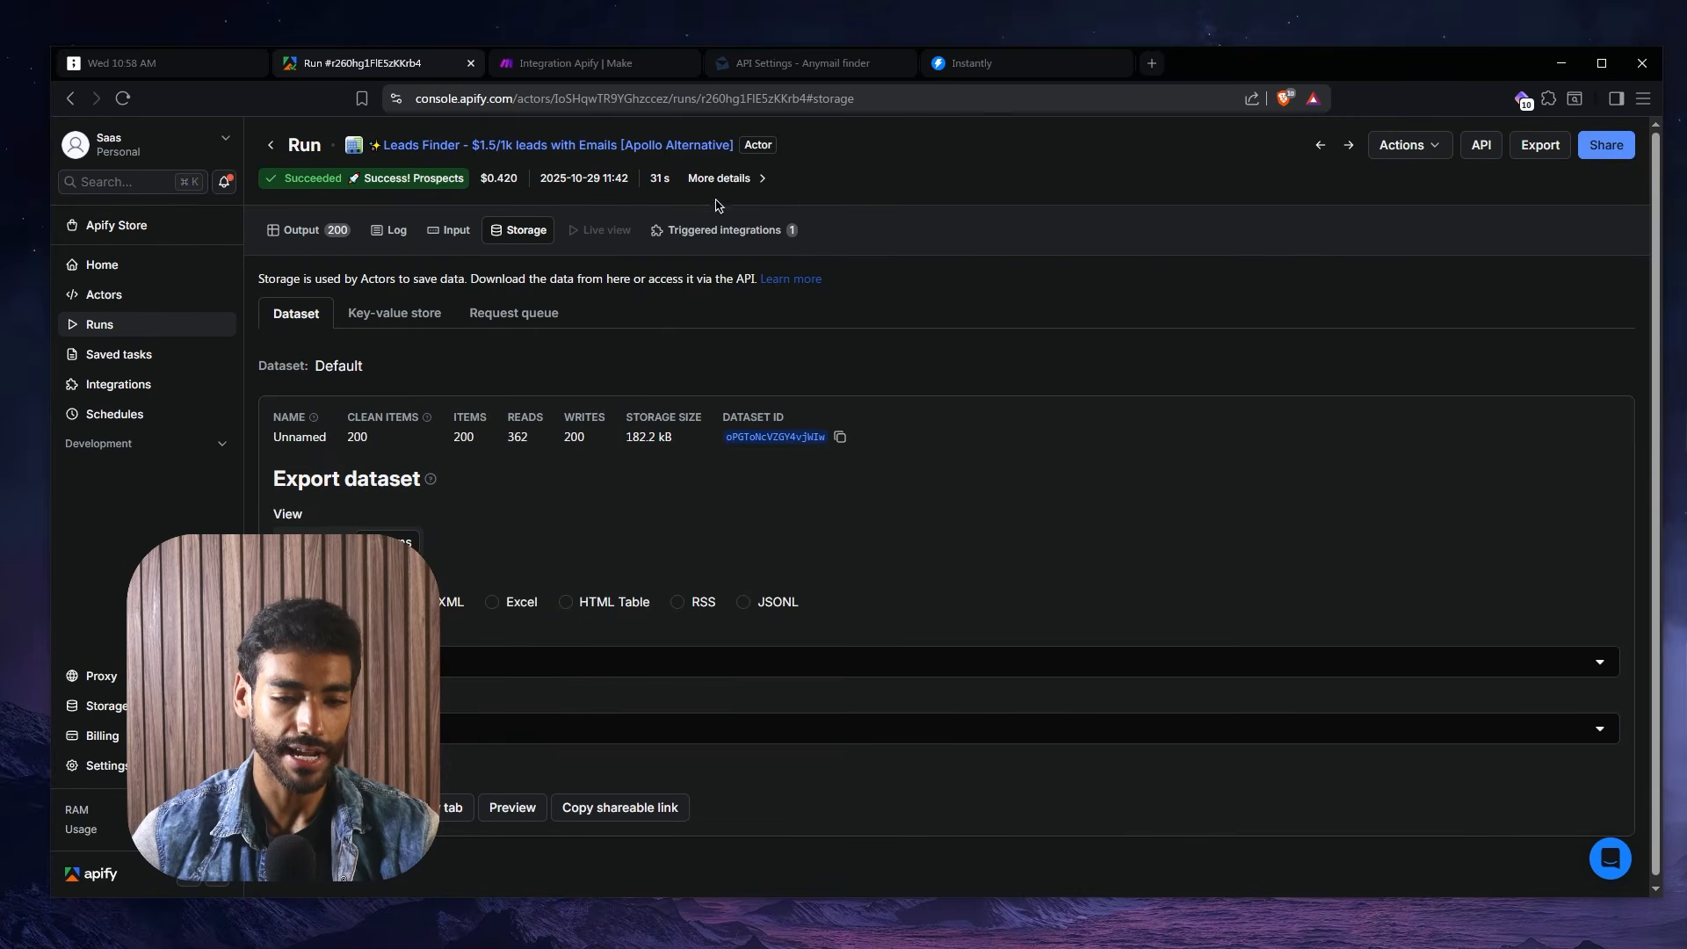
{"action": "left_click", "coordinate": [575, 66]}
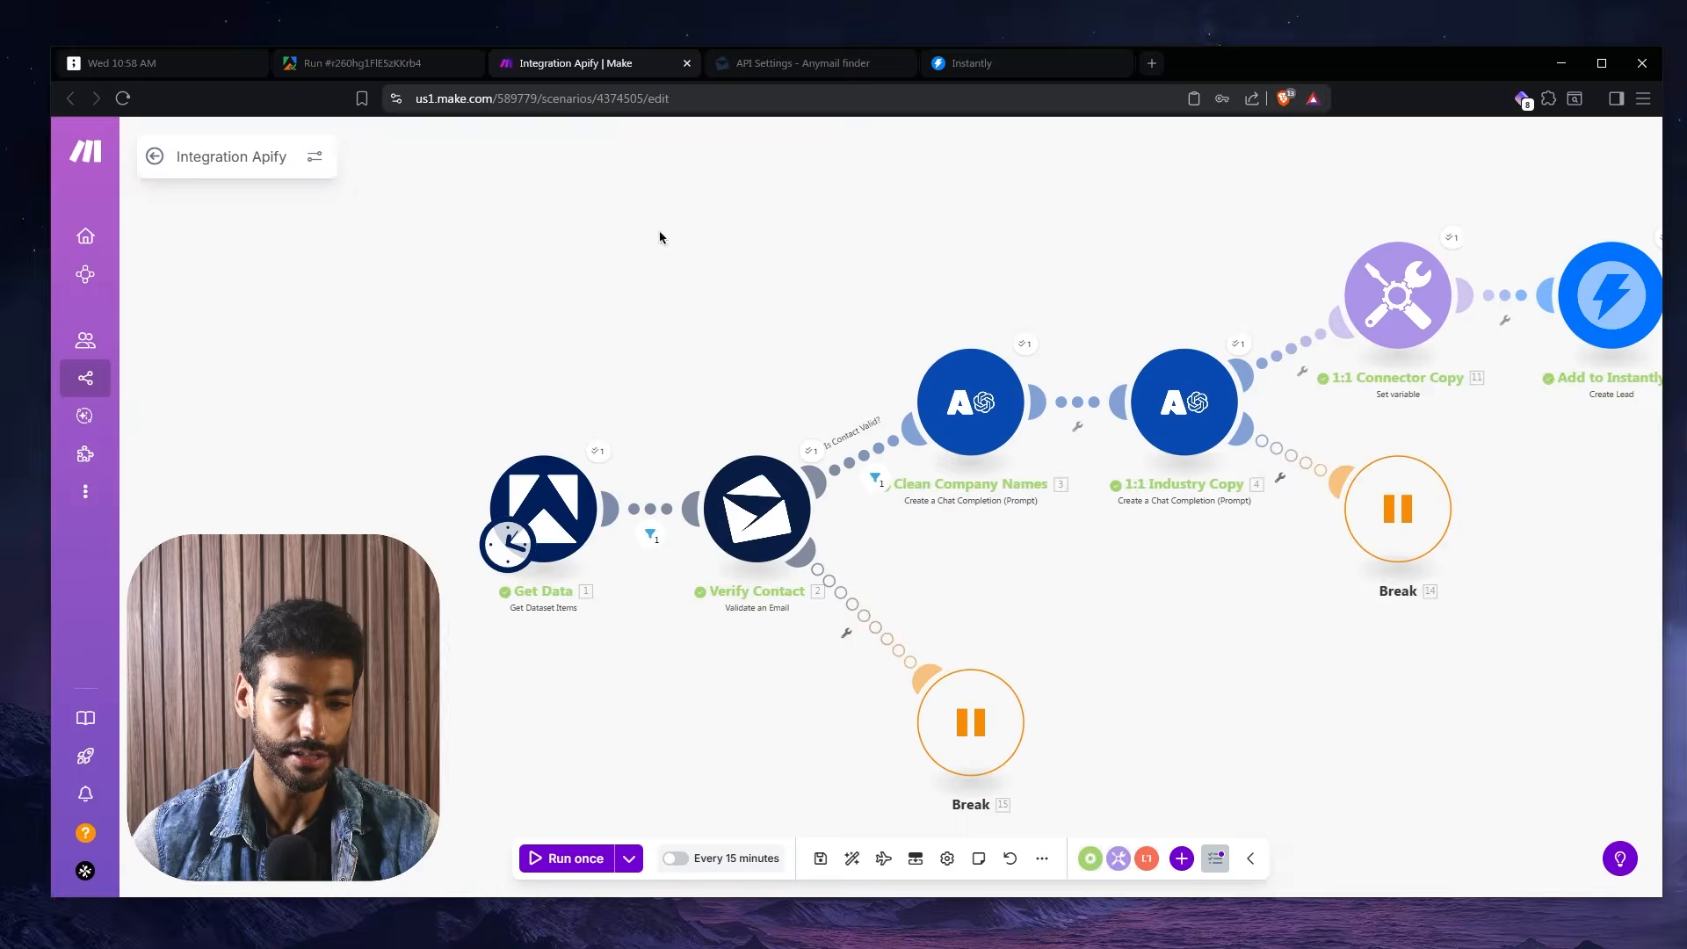
{"action": "left_click", "coordinate": [383, 66]}
{"action": "left_click", "coordinate": [472, 148]}
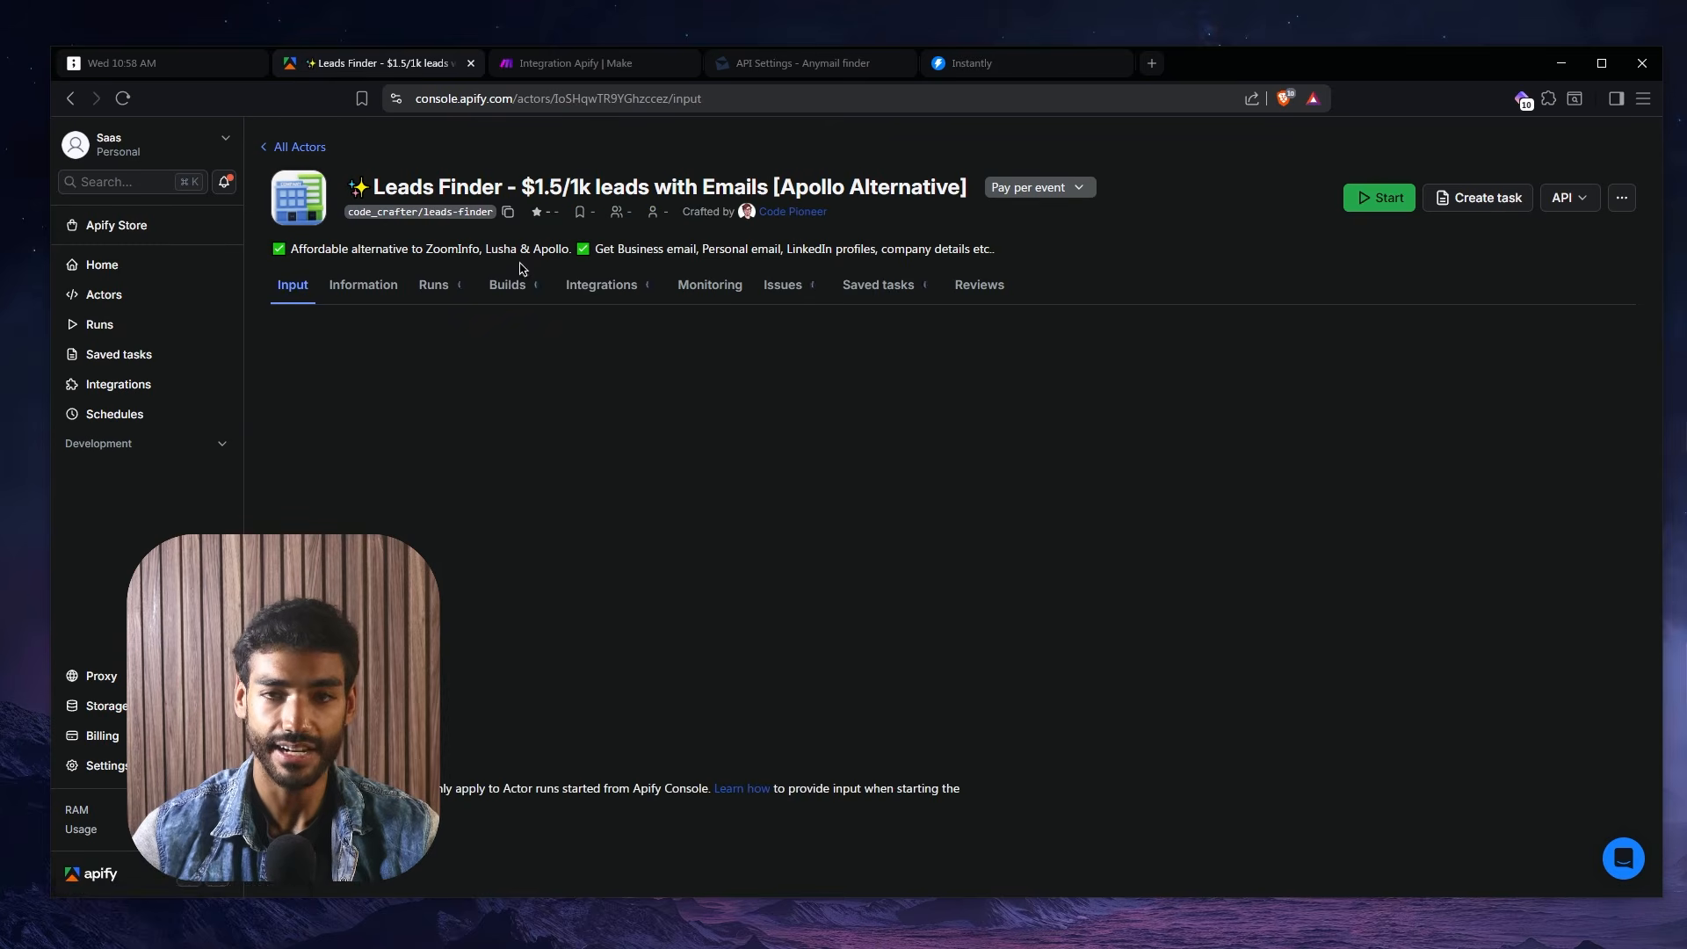
Switch back to the Make scenario, add an Apify Watch Actor Runs trigger and connect it ahead of Get Data
{"action": "left_click", "coordinate": [571, 68]}
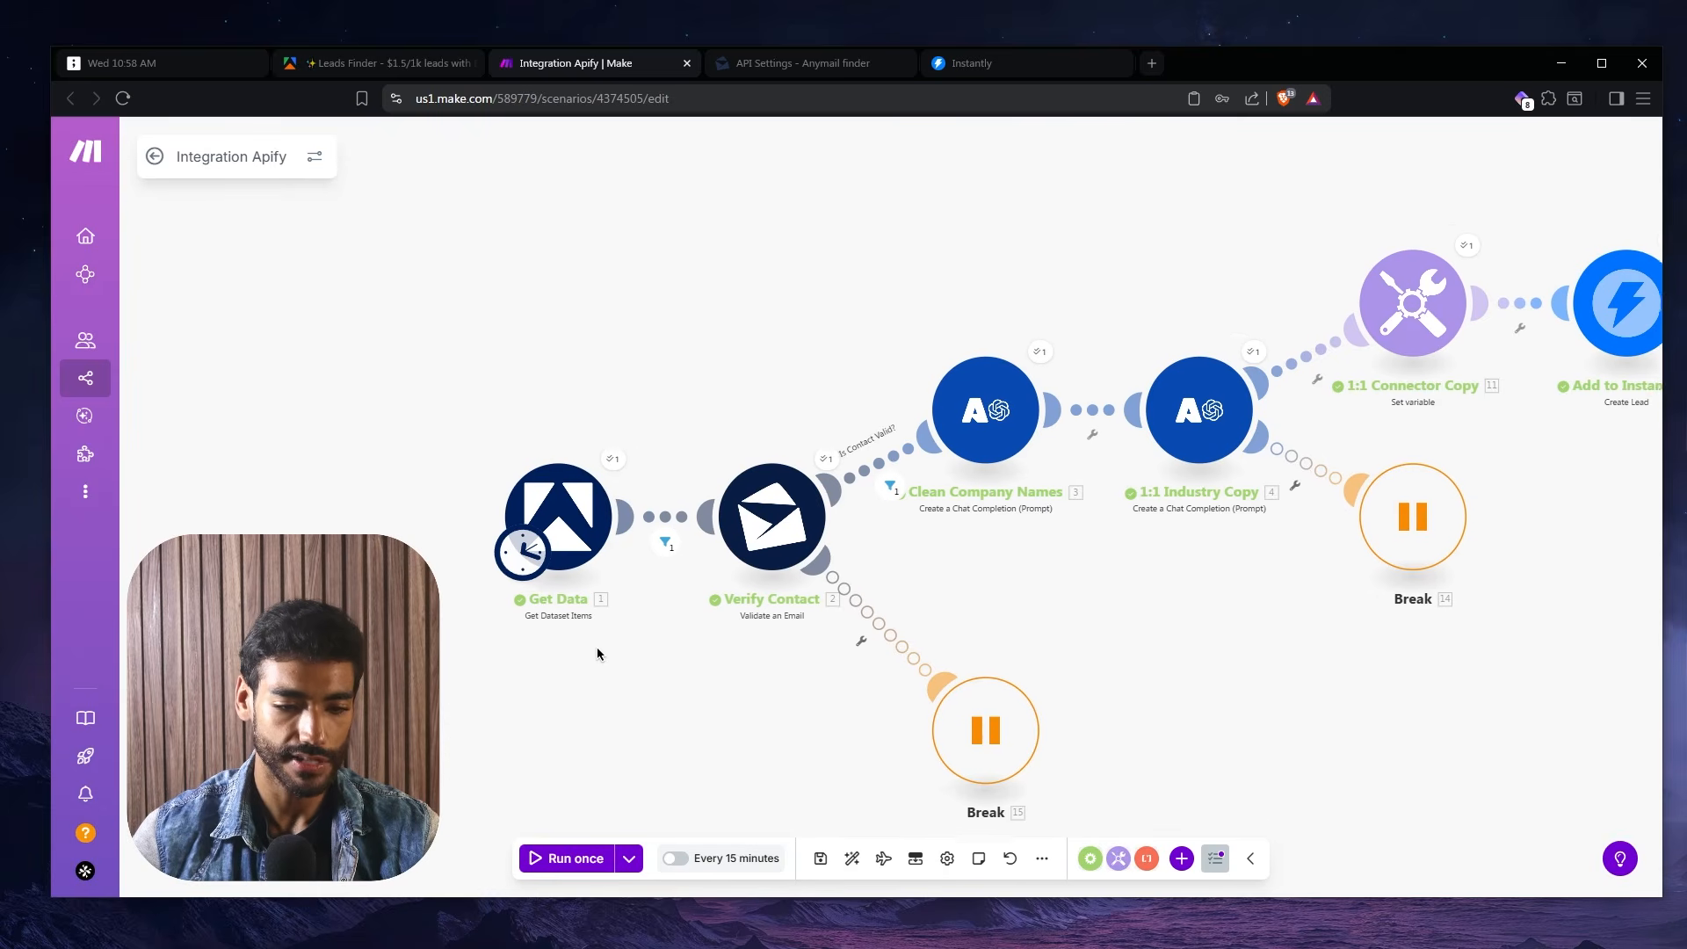
{"action": "left_click", "coordinate": [1182, 859]}
{"action": "left_click", "coordinate": [1129, 439]}
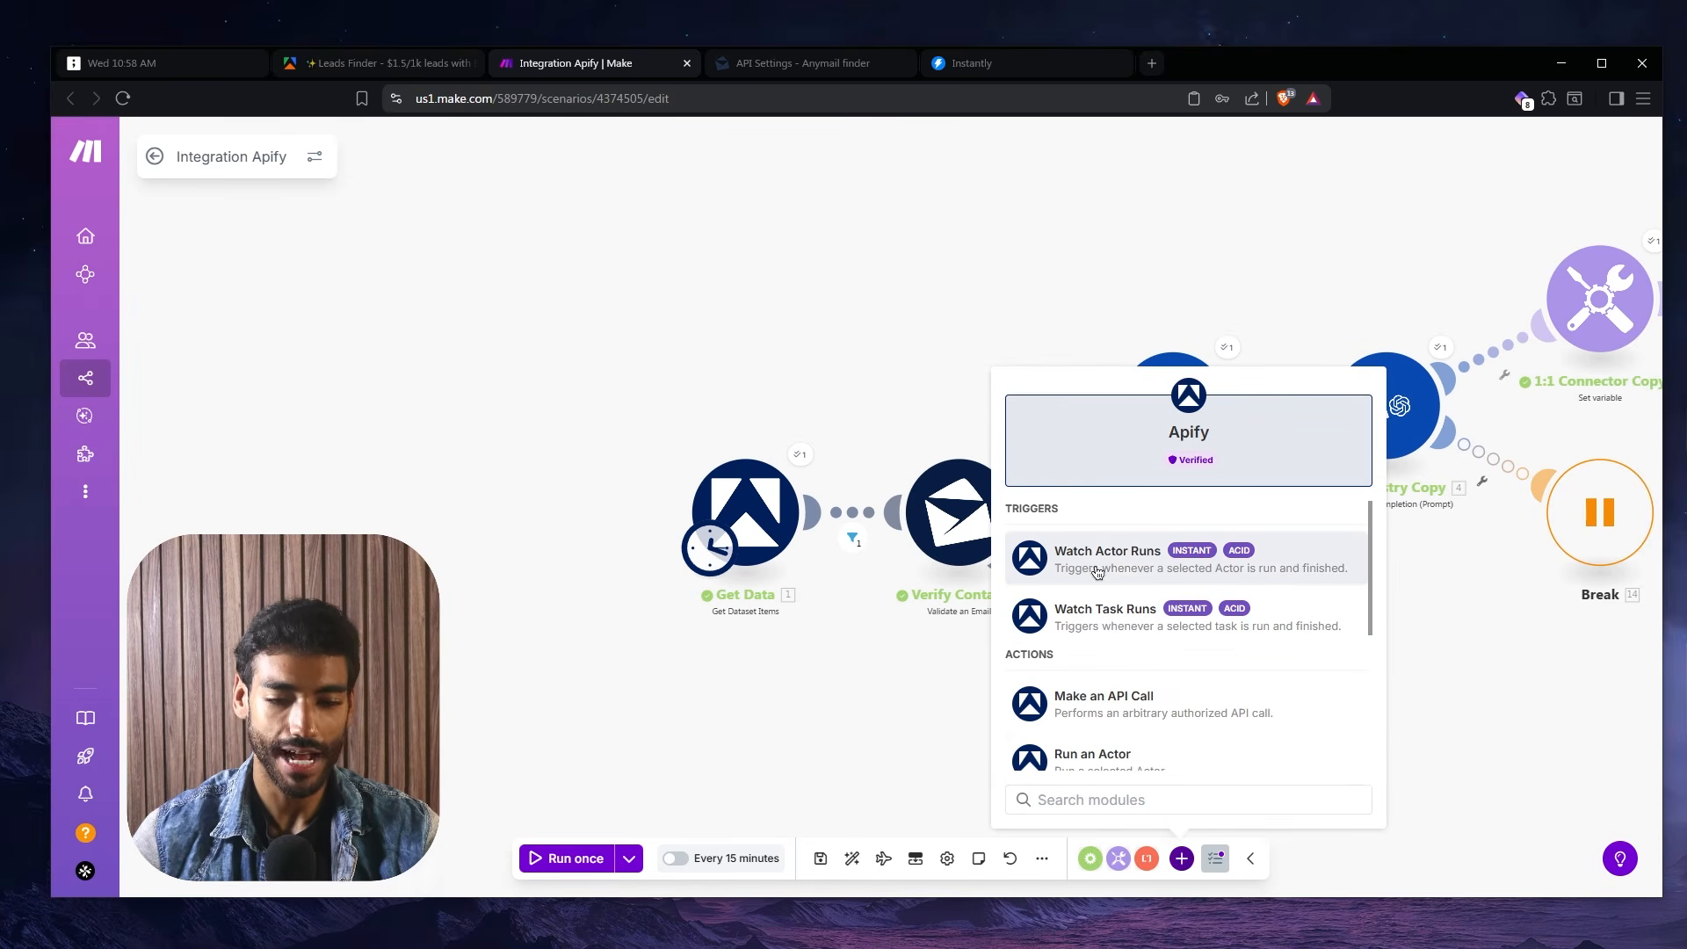
{"action": "left_click", "coordinate": [1127, 569]}
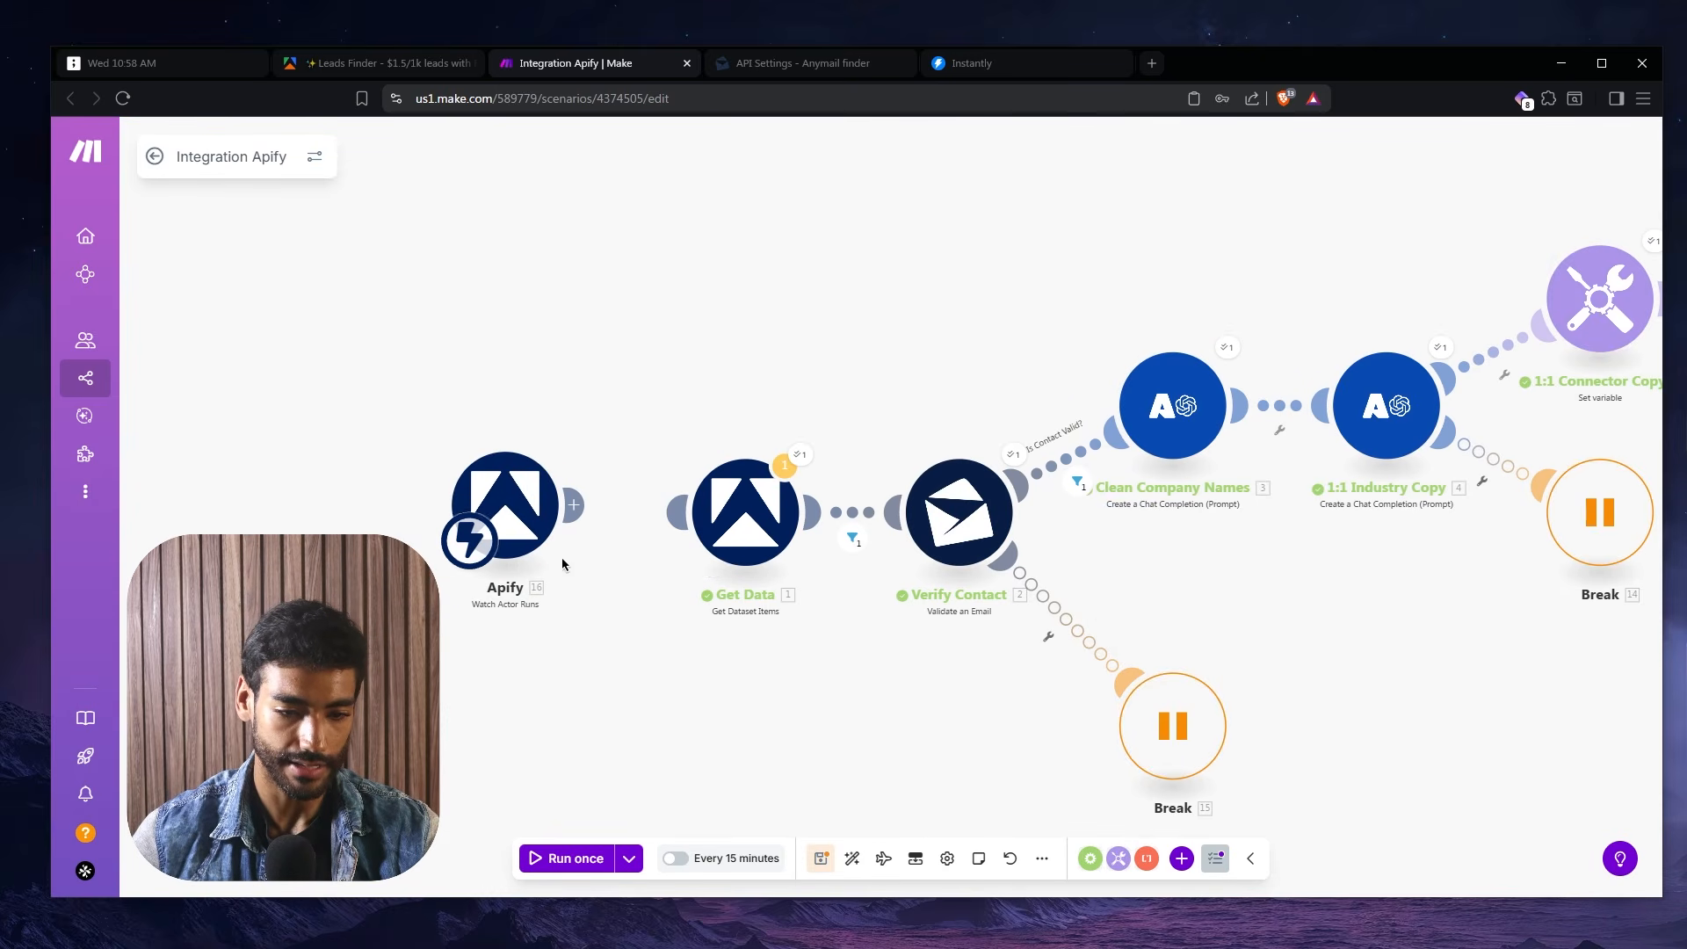
Replace the fixed Dataset ID in the Get Data module with the trigger's defaultDatasetId variable
{"action": "left_click", "coordinate": [754, 539]}
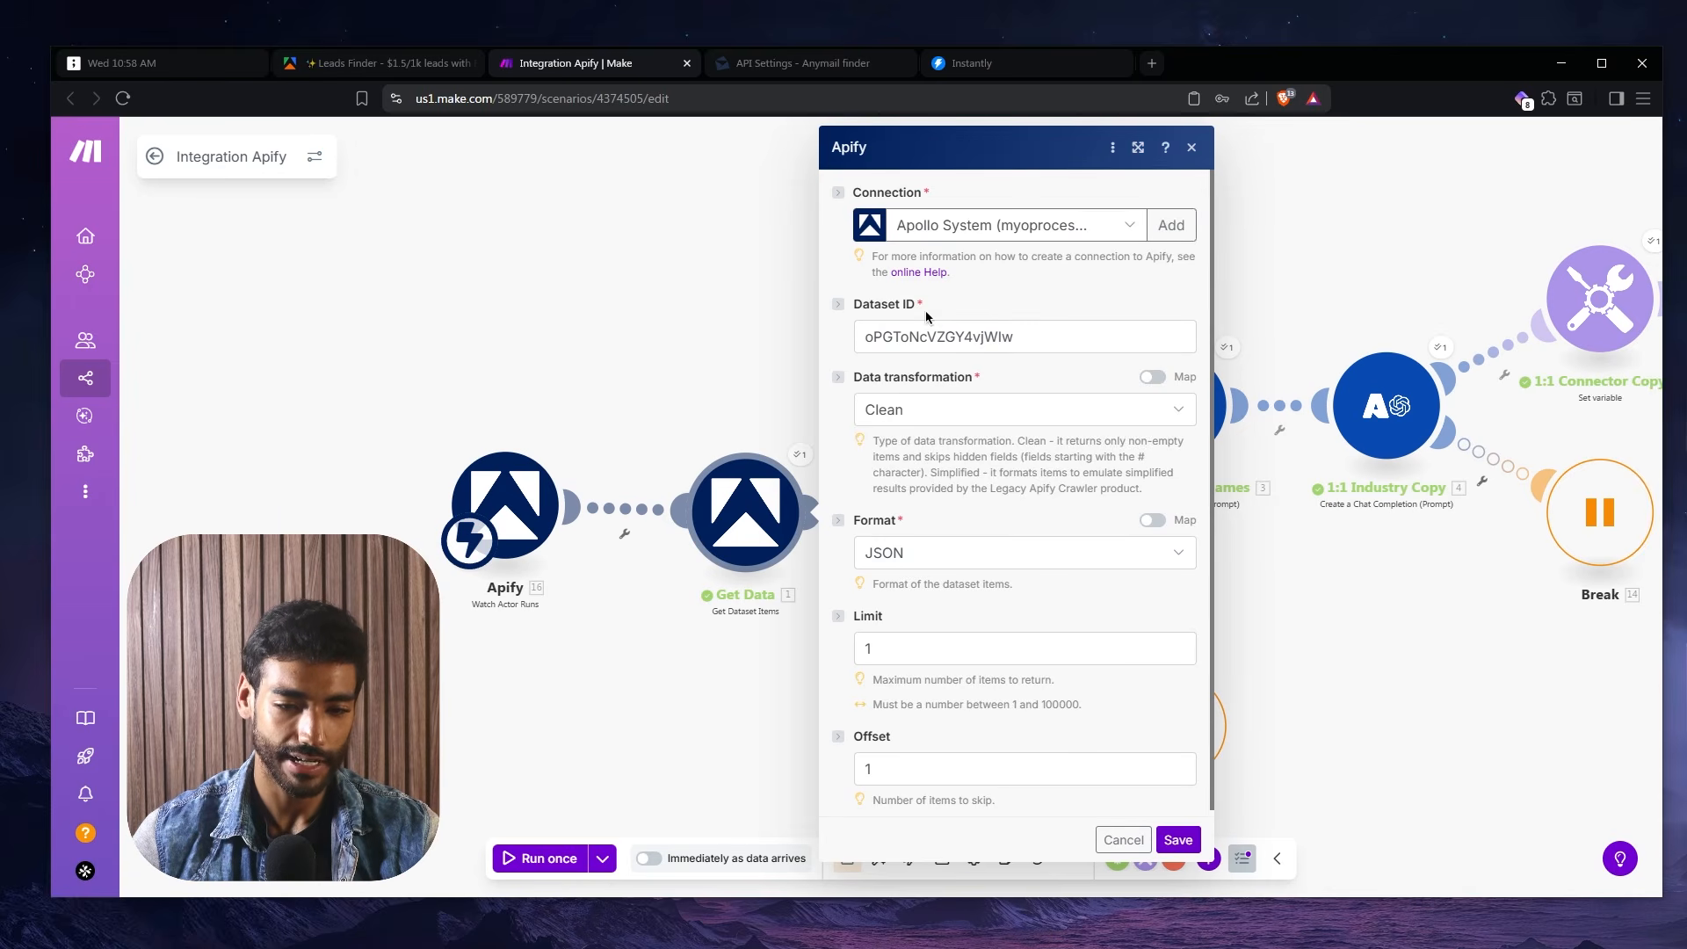
{"action": "left_click", "coordinate": [937, 351]}
{"action": "double_click", "coordinate": [992, 340]}
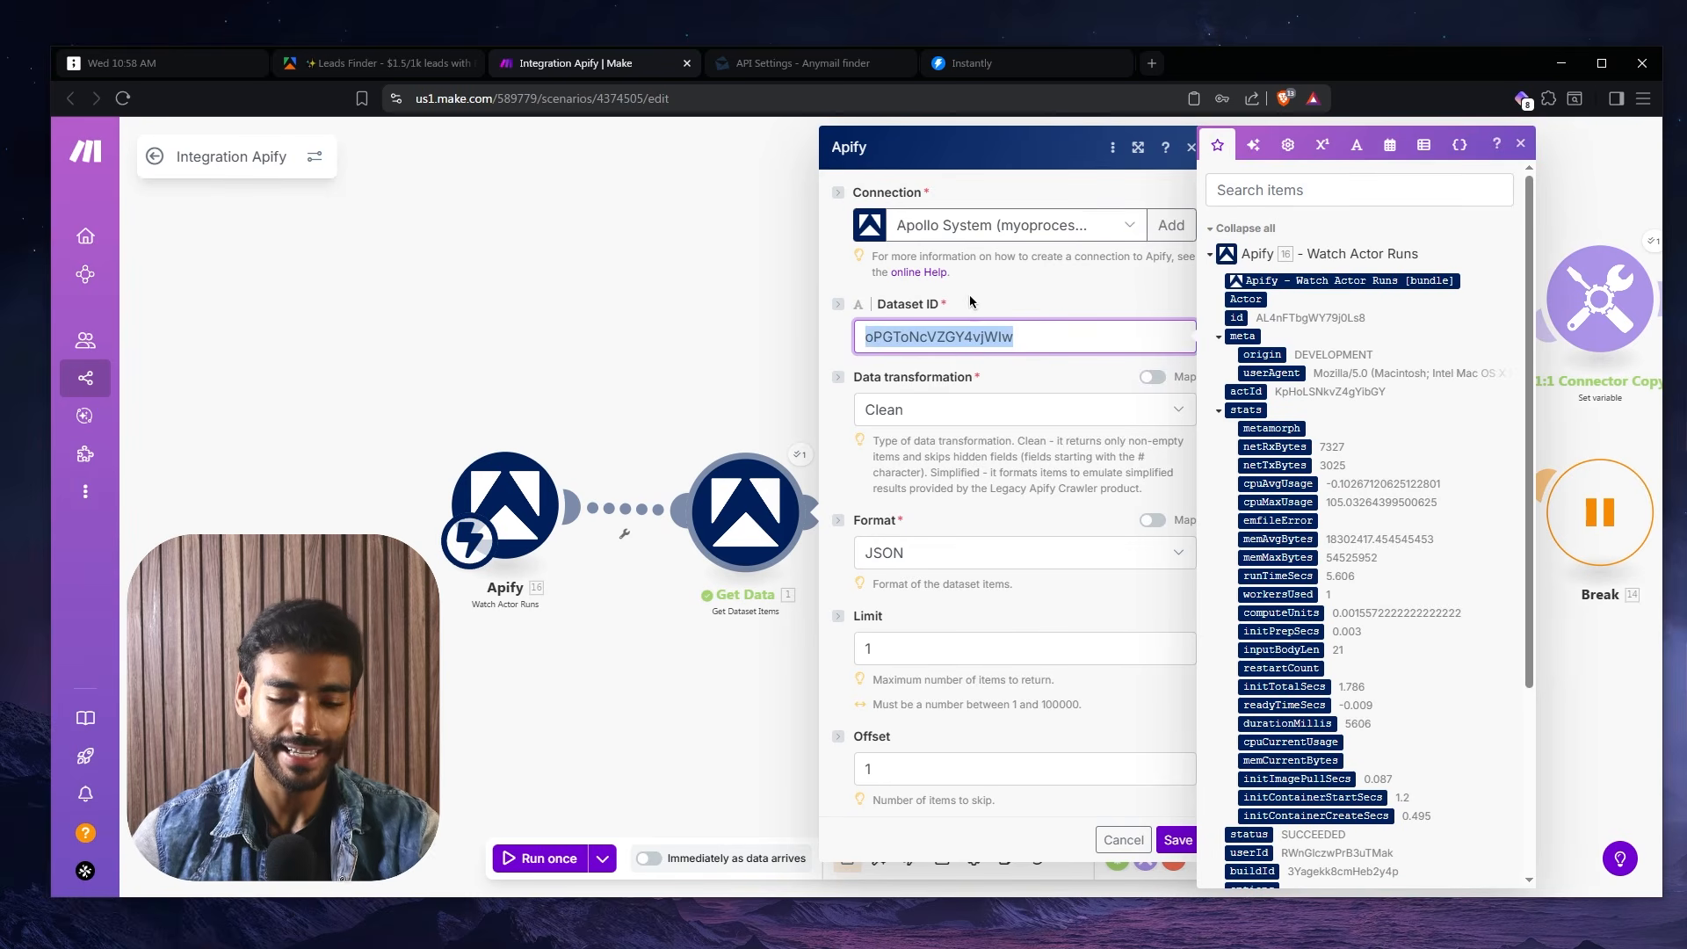
{"action": "key", "text": "BackSpace"}
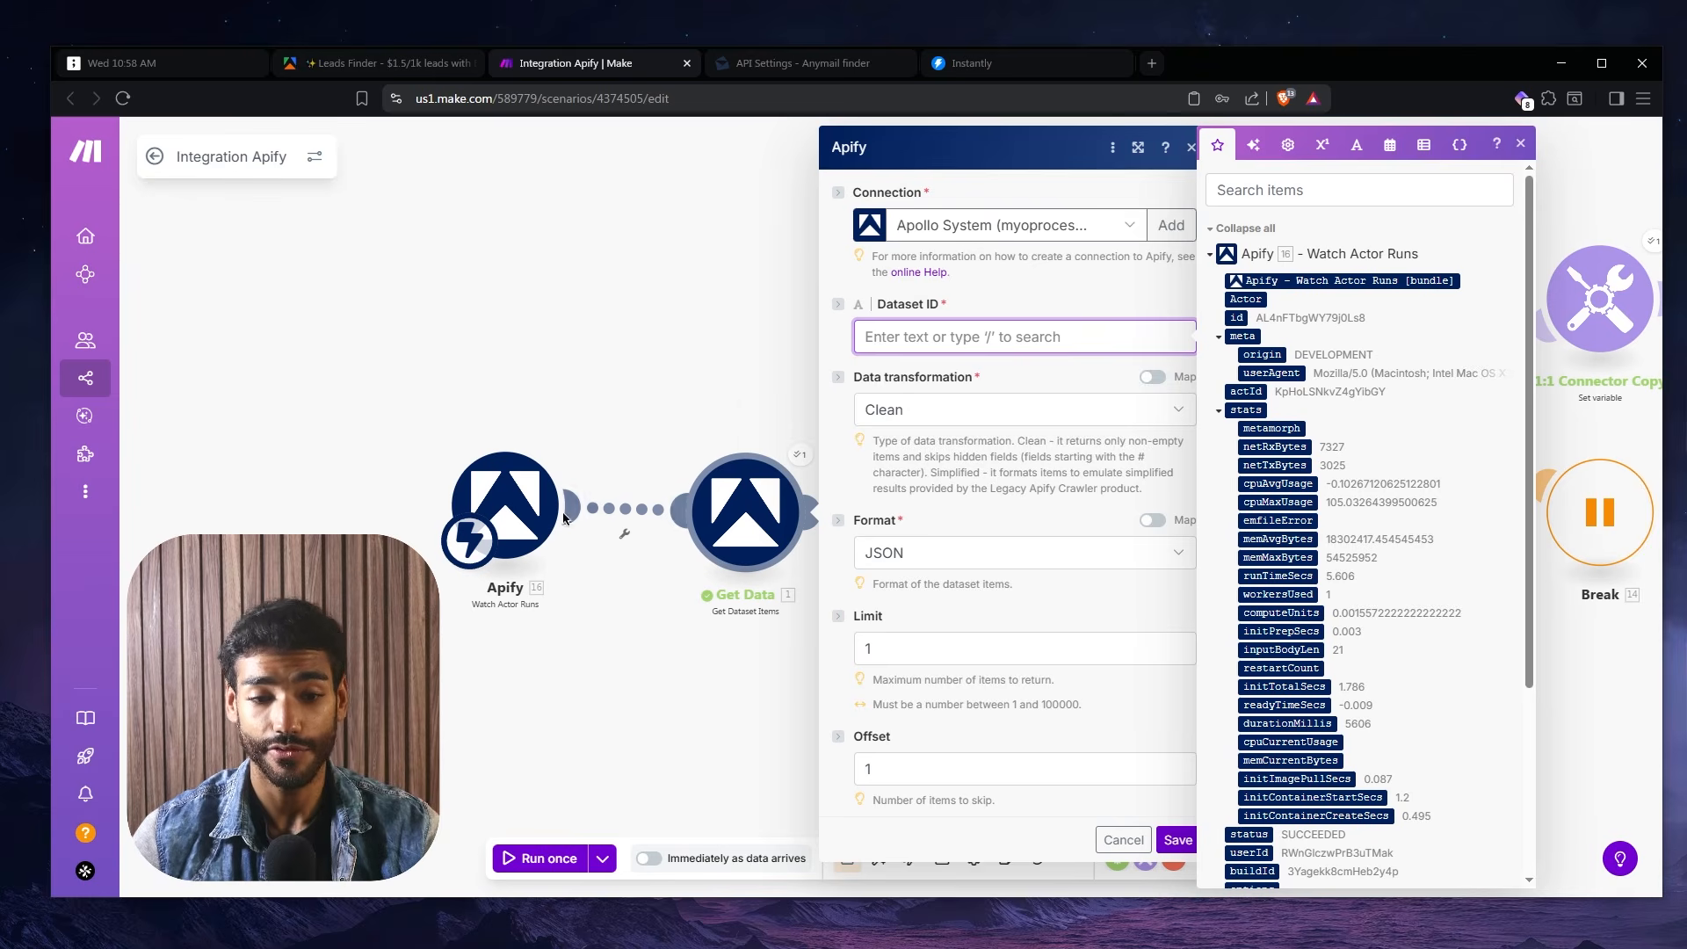
{"action": "left_click", "coordinate": [1330, 195]}
{"action": "type", "text": "data"}
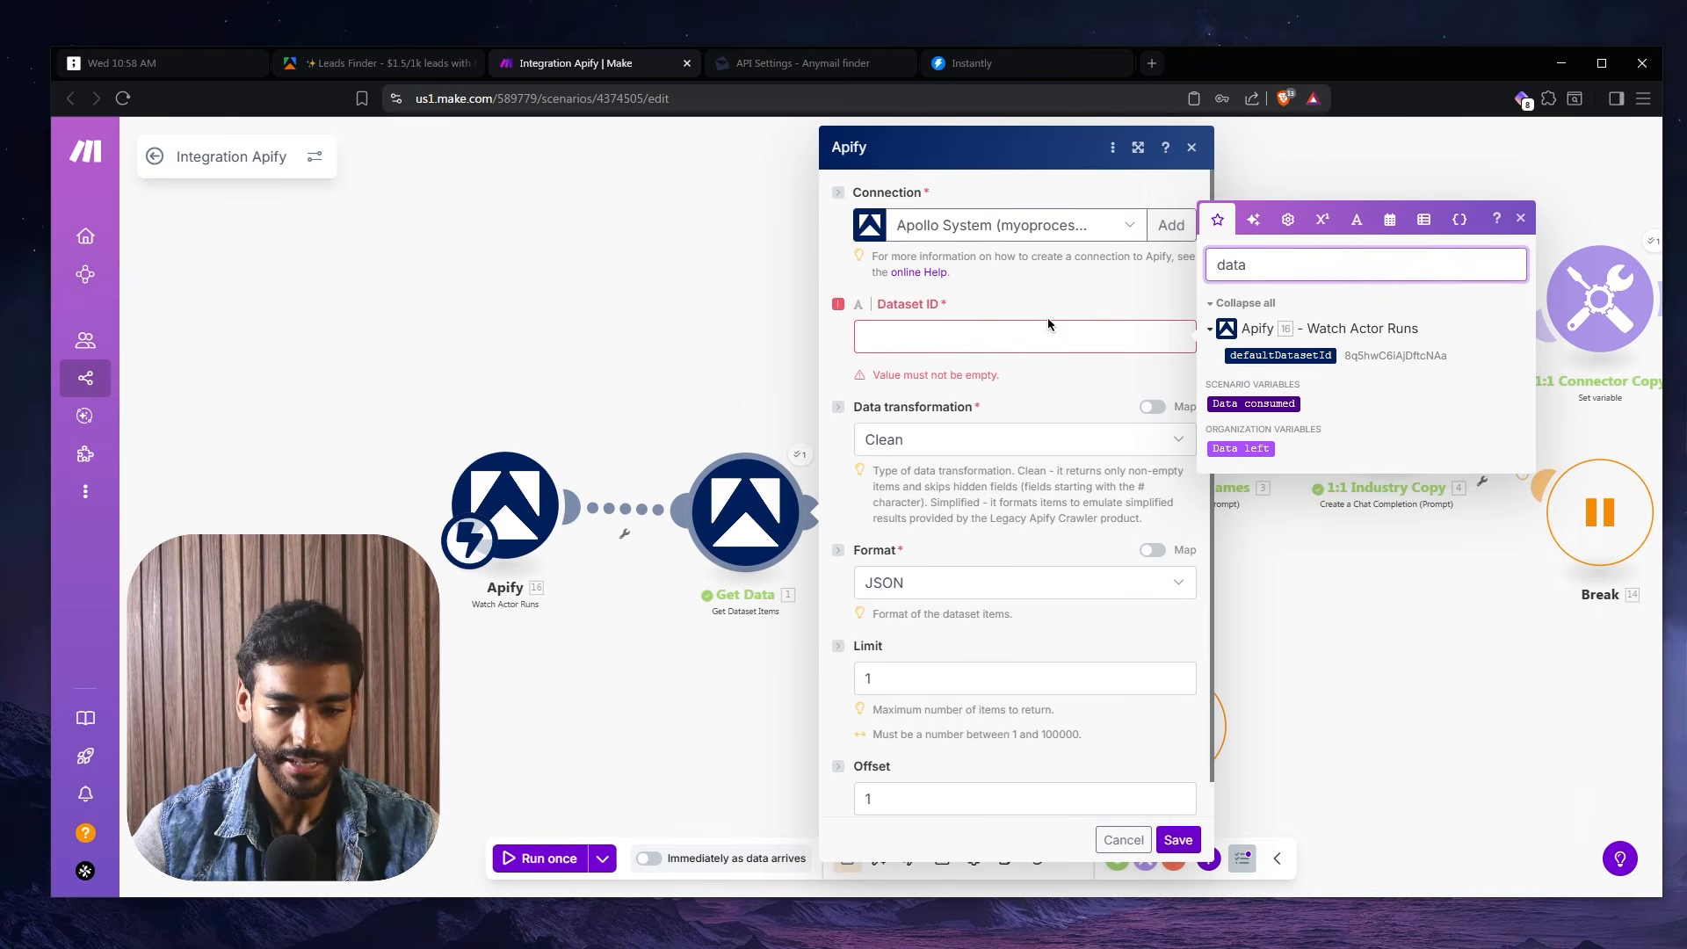
{"action": "left_click", "coordinate": [1094, 342]}
{"action": "left_click", "coordinate": [1309, 354]}
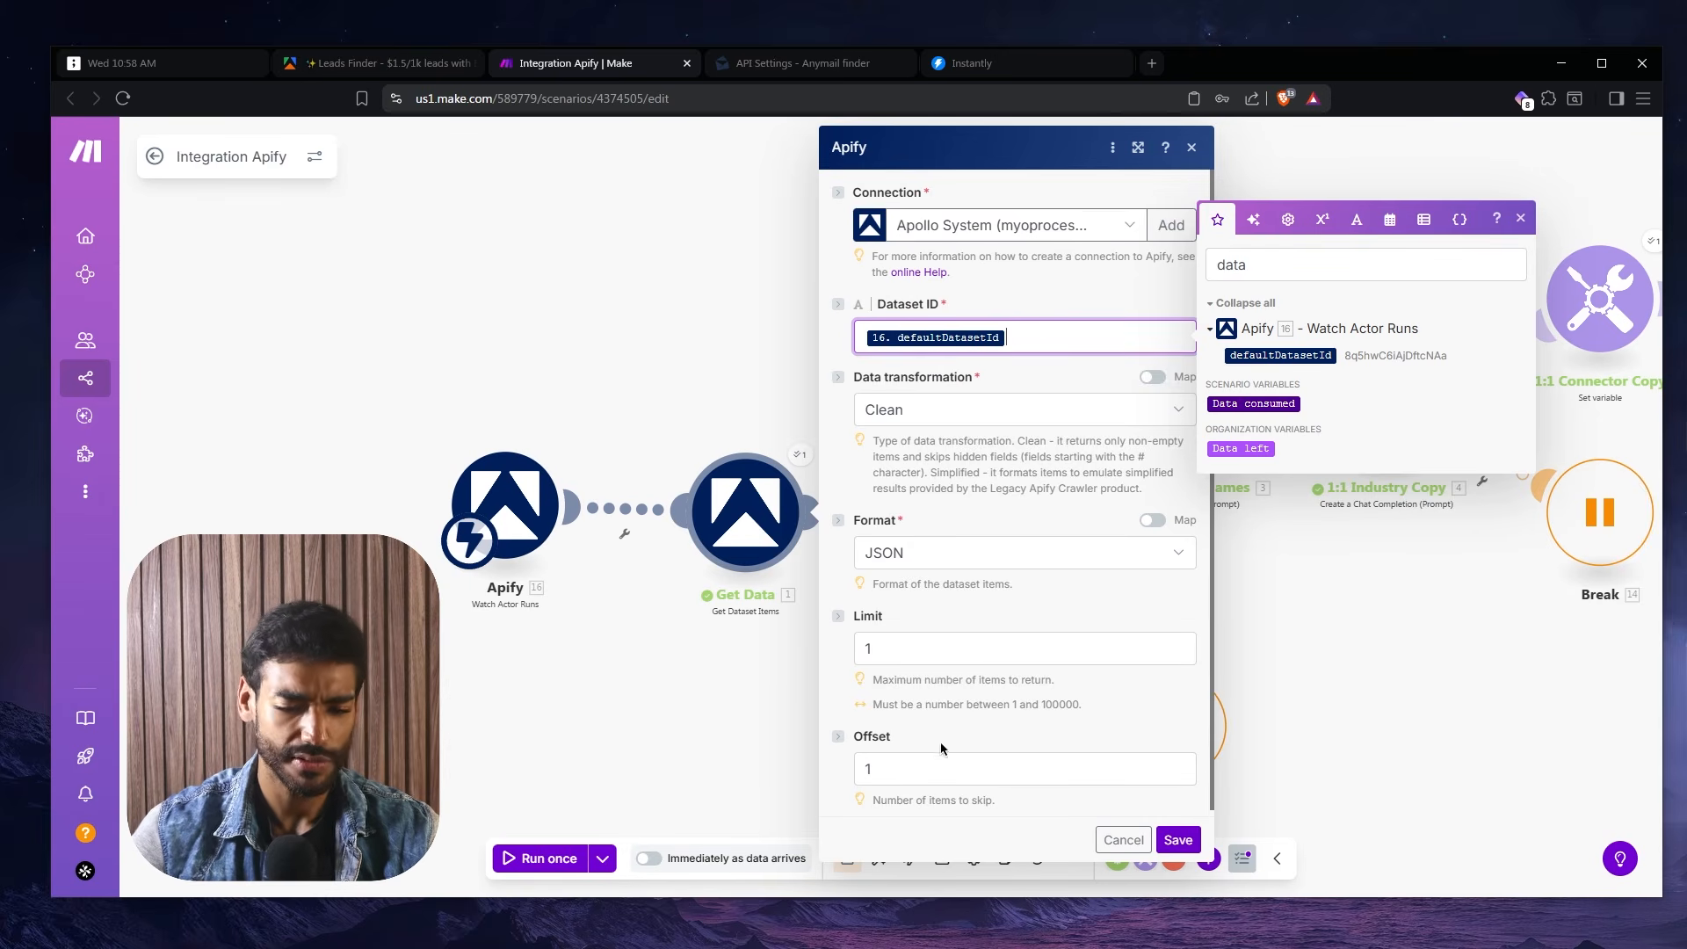
Clear the Offset and Limit values of the Get Data module and save its settings
{"action": "left_click", "coordinate": [942, 766]}
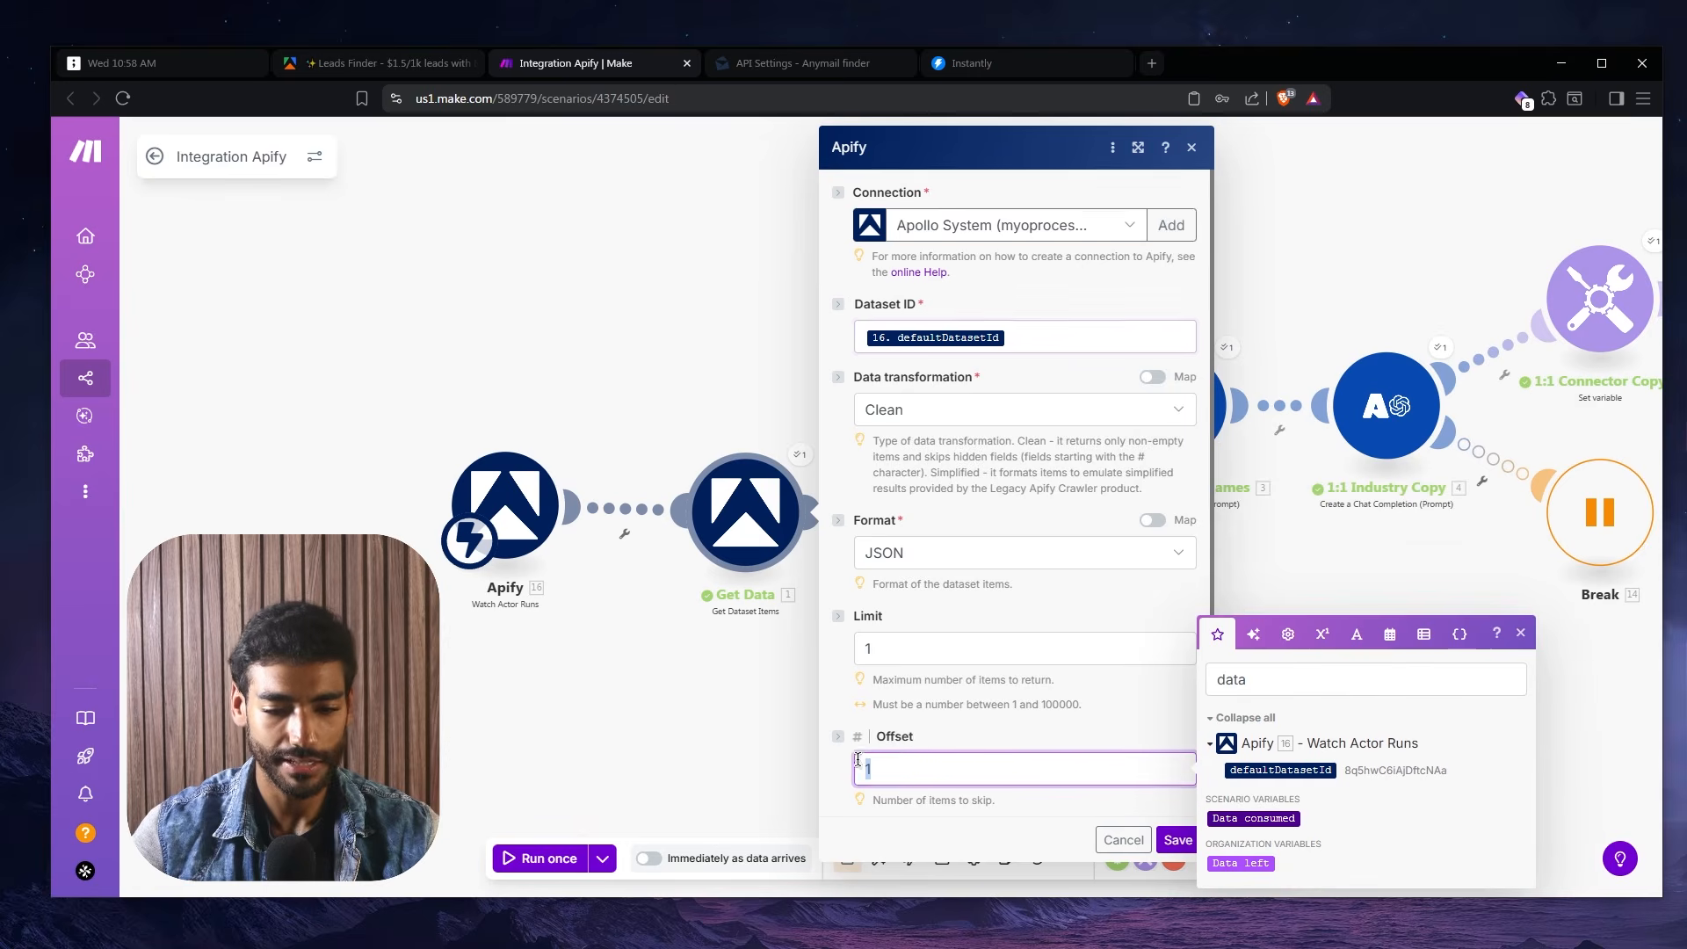
{"action": "key", "text": "BackSpace"}
{"action": "left_click", "coordinate": [985, 655]}
{"action": "key", "text": "BackSpace"}
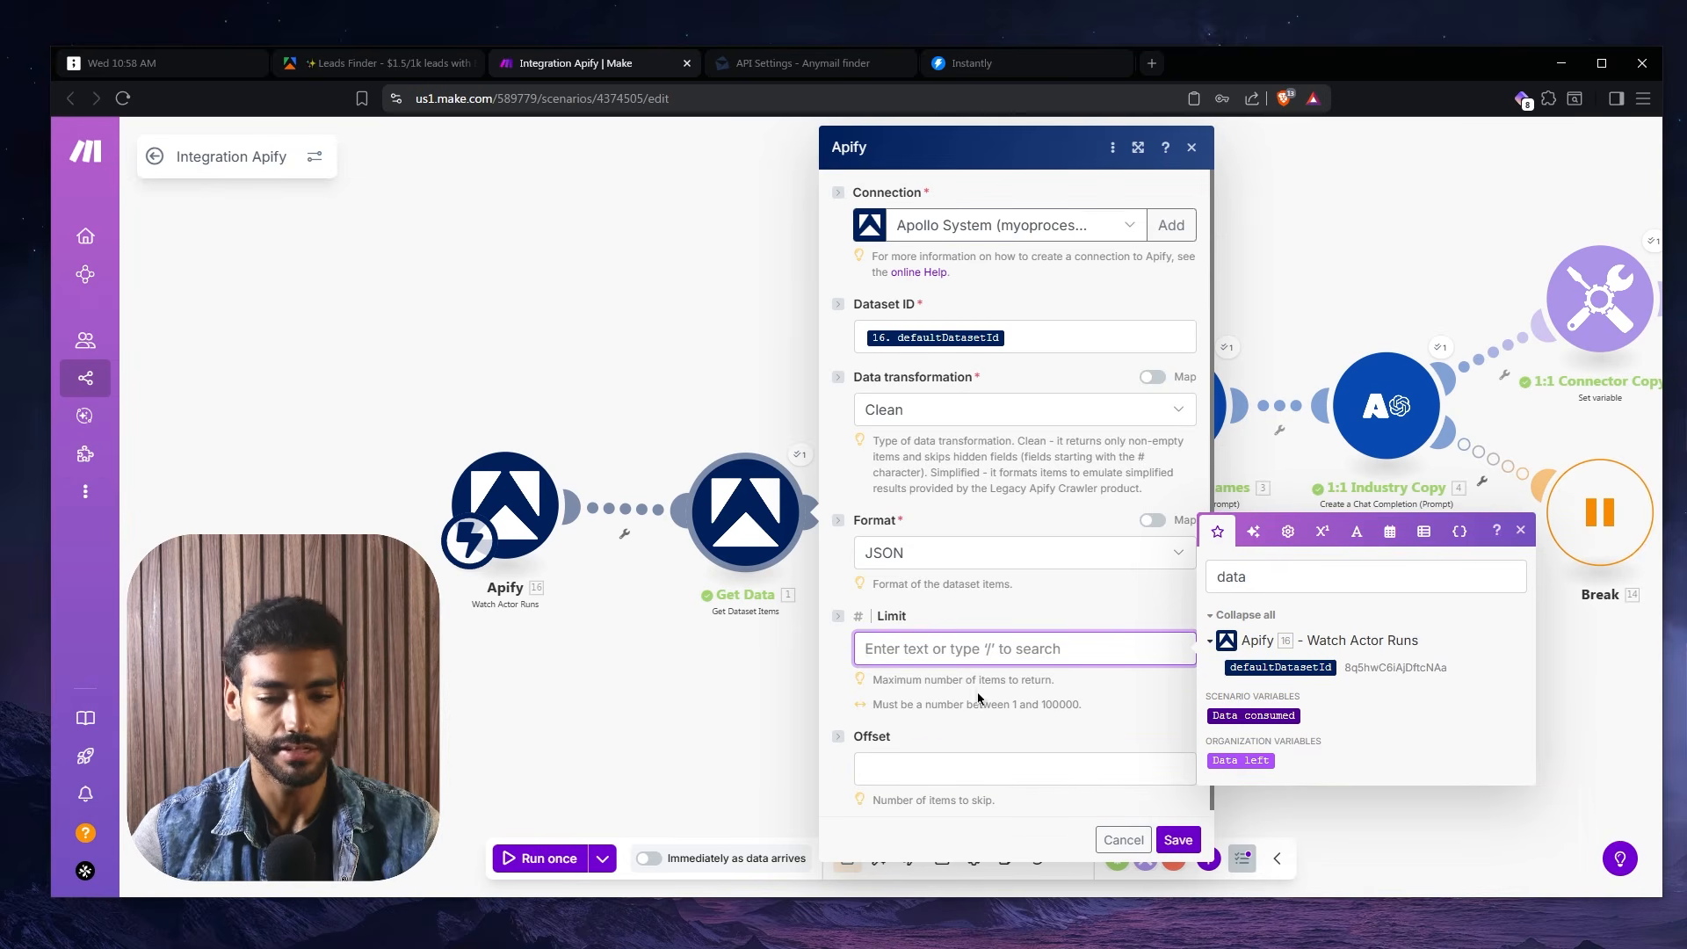
{"action": "left_click", "coordinate": [1178, 839]}
Rename the Watch Actor Runs trigger as Watch Scraper, and auto-align and save the scenario
{"action": "right_click", "coordinate": [492, 506]}
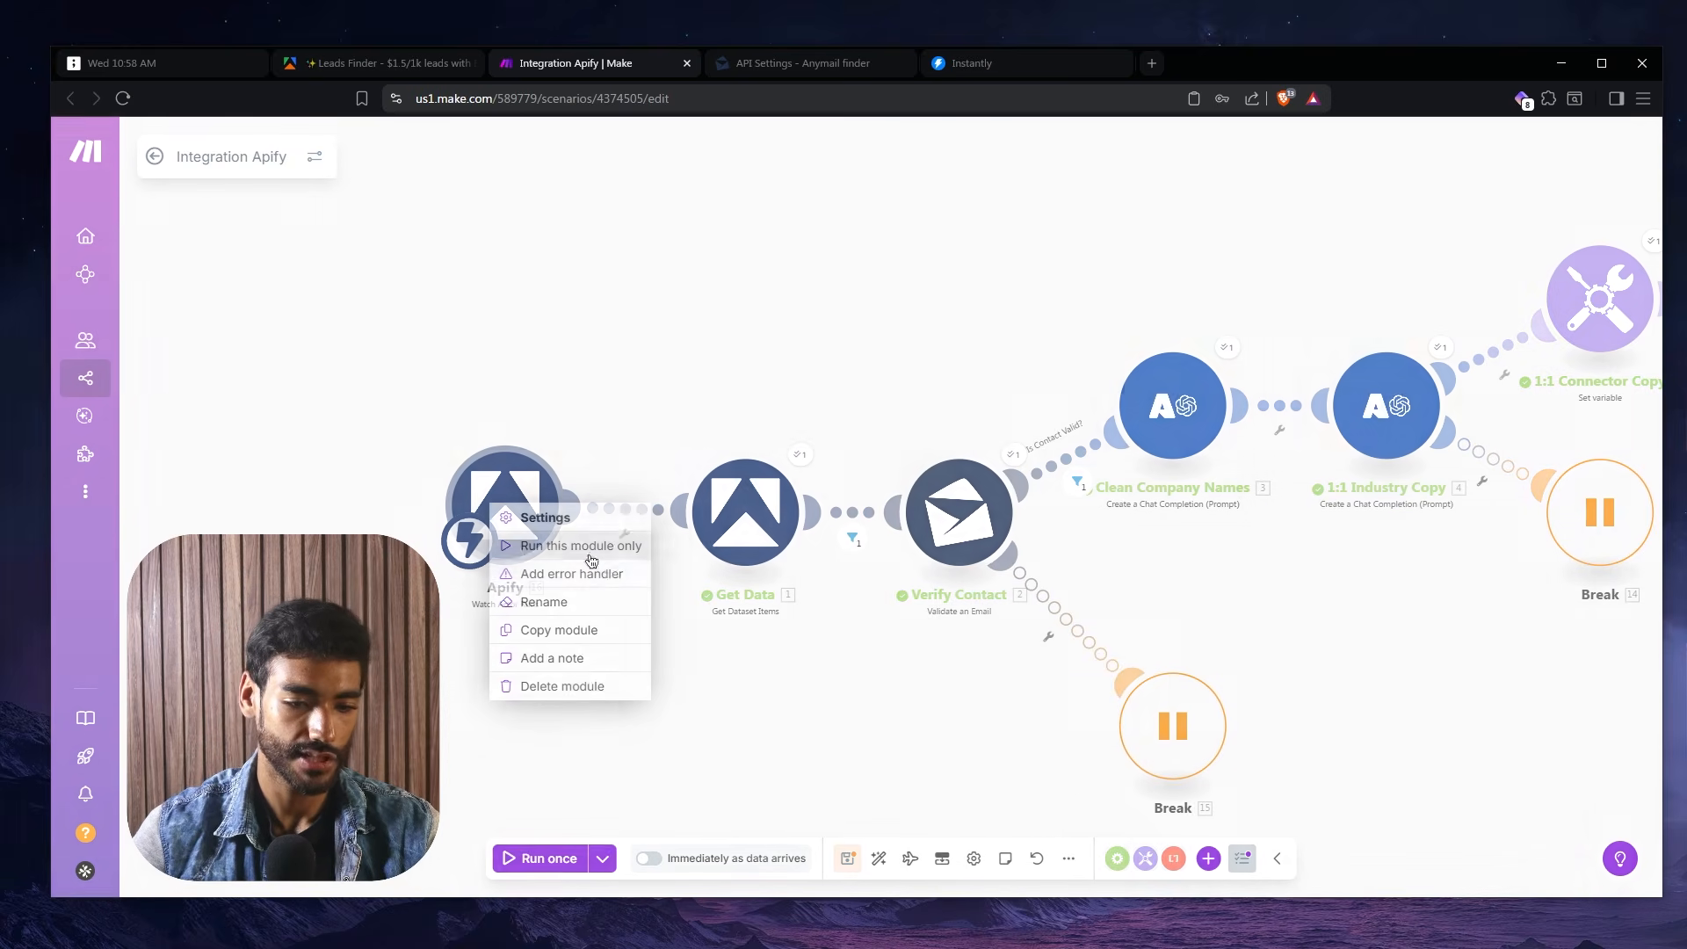
{"action": "left_click", "coordinate": [562, 598]}
{"action": "type", "text": "Watch Scraper"}
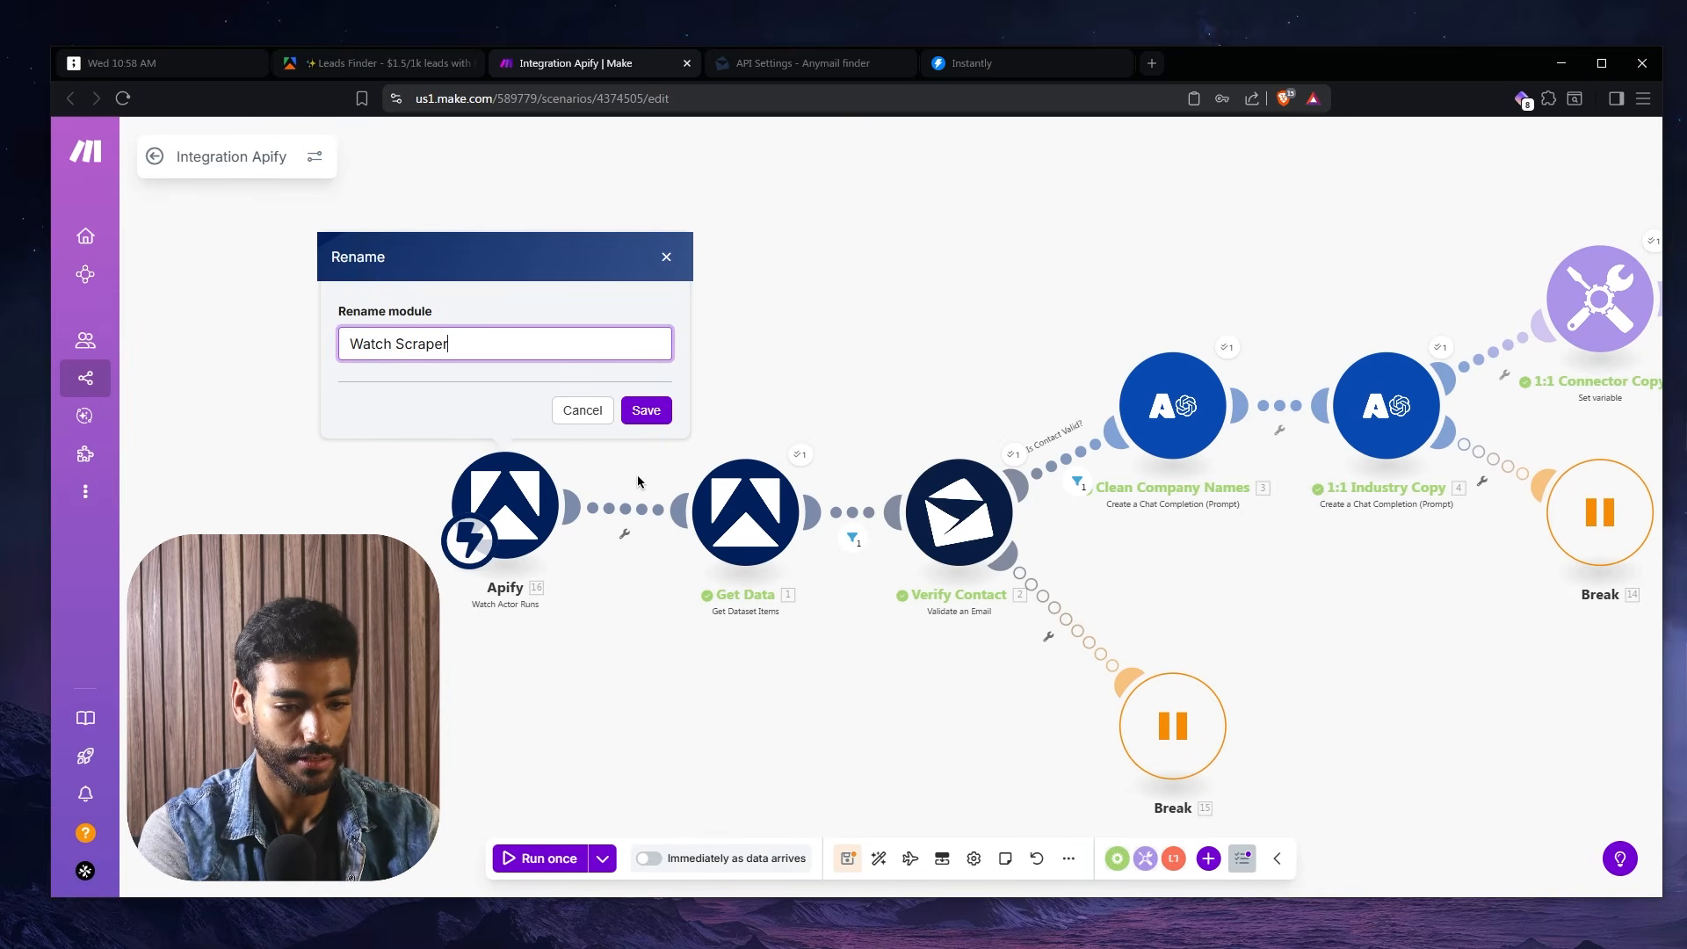
{"action": "key", "text": "Return"}
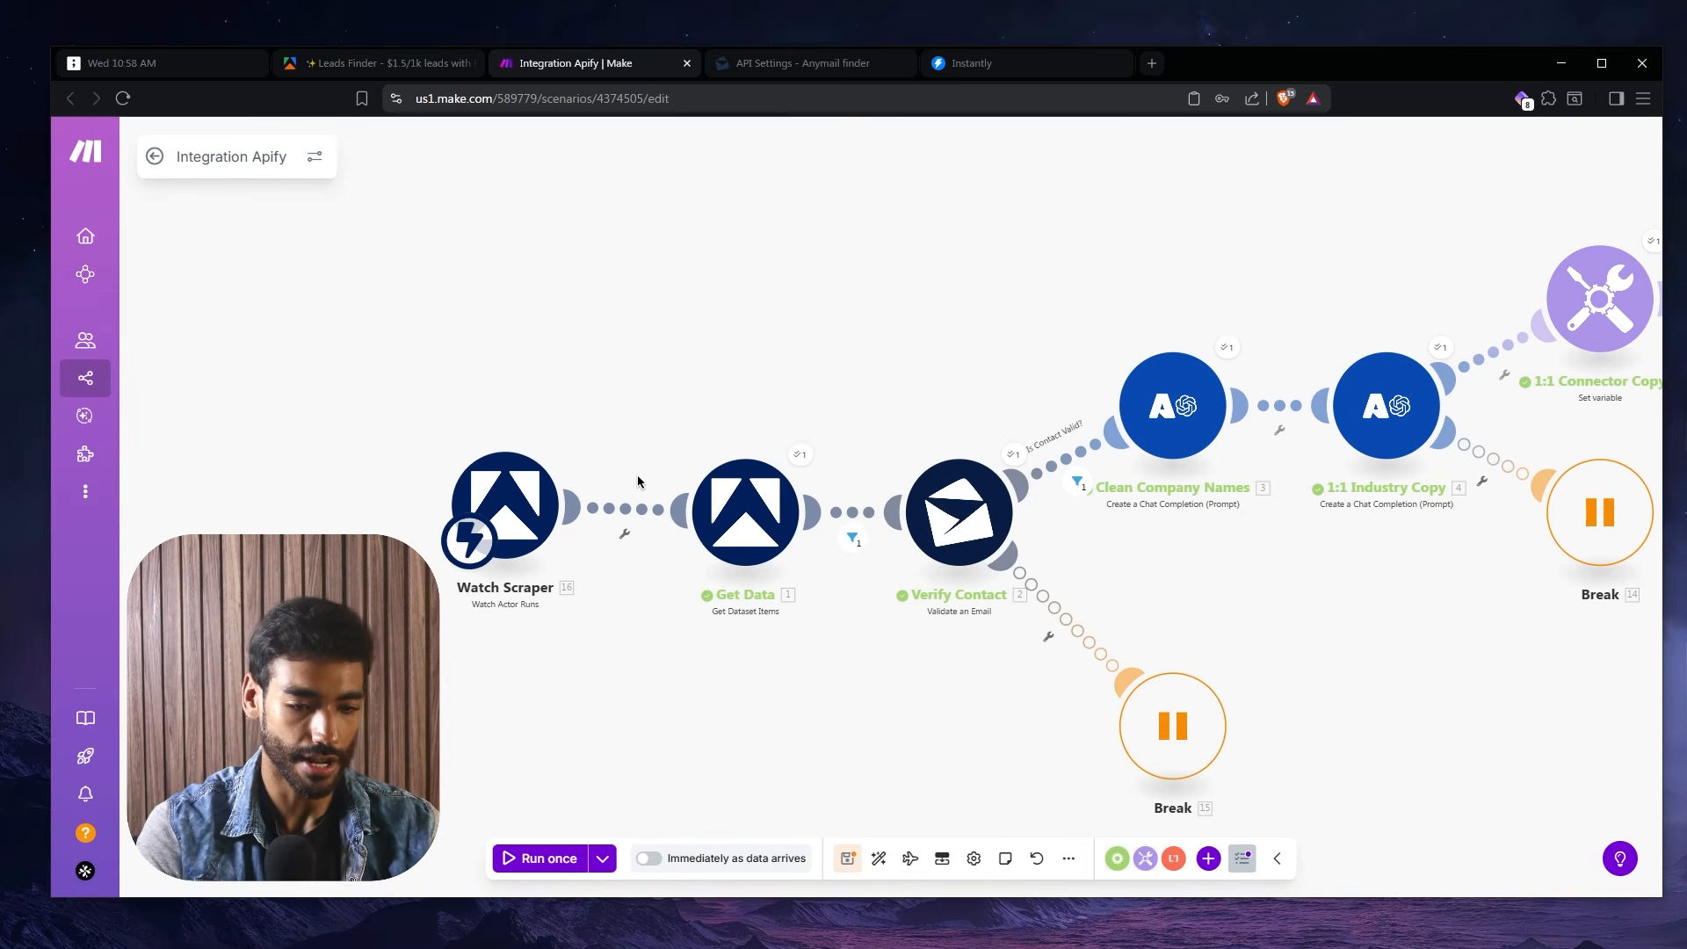
{"action": "left_click", "coordinate": [879, 859]}
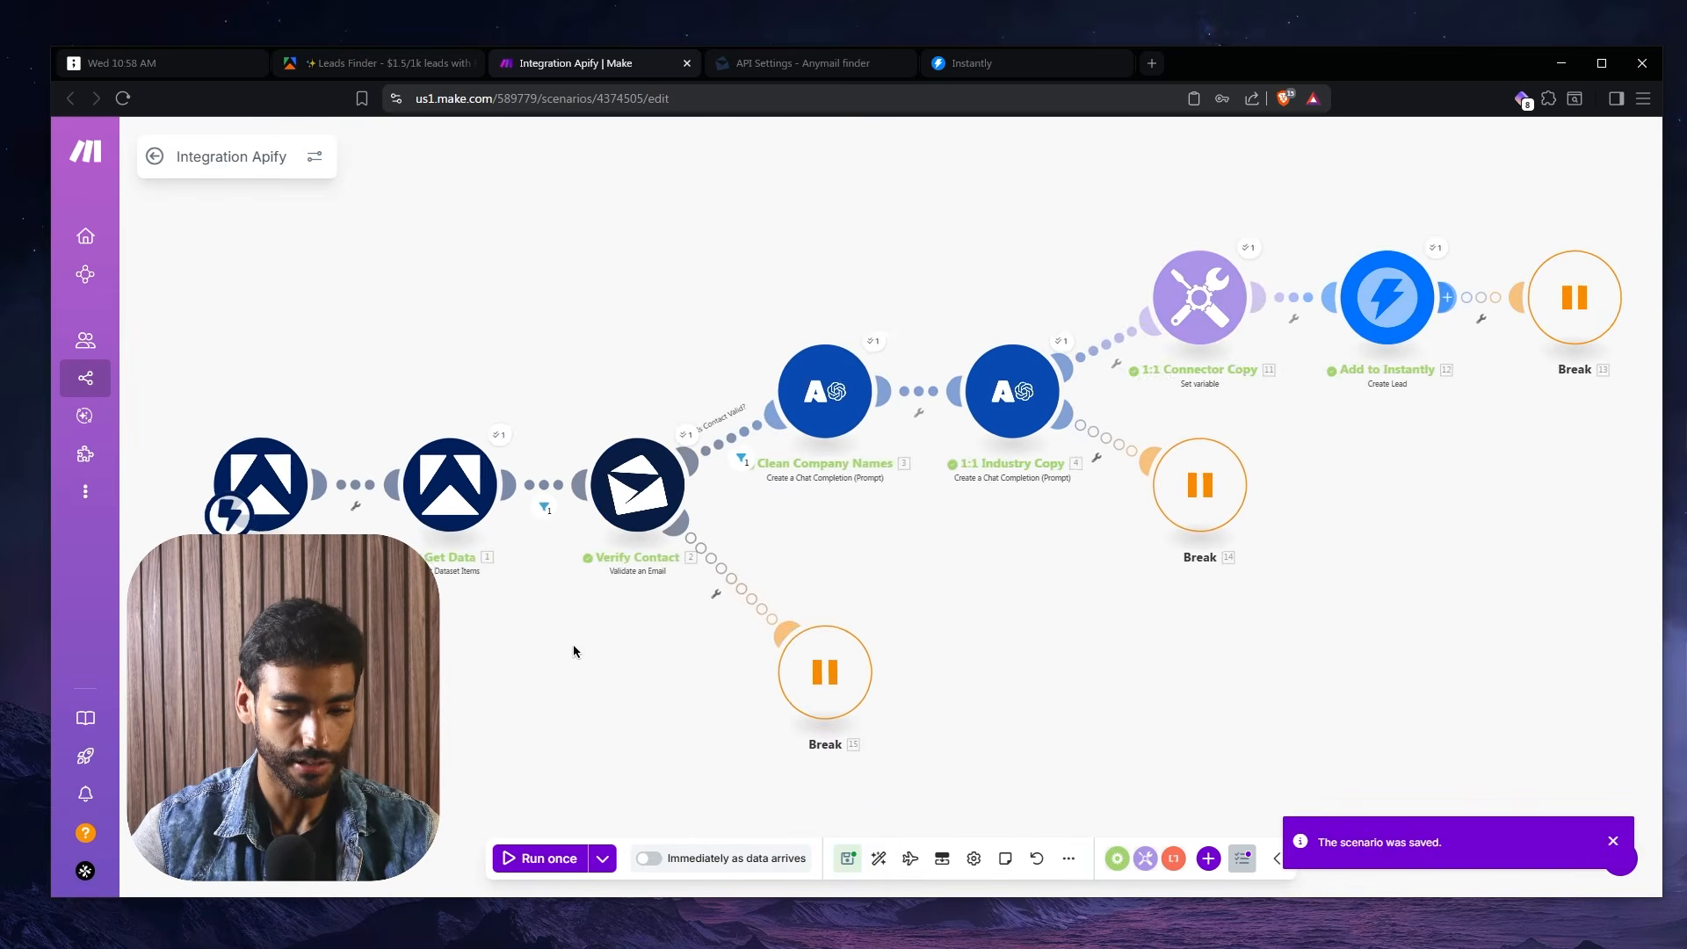
Add a new webhook for the Watch Scraper trigger and name it Apollo System V2
{"action": "left_click", "coordinate": [316, 492]}
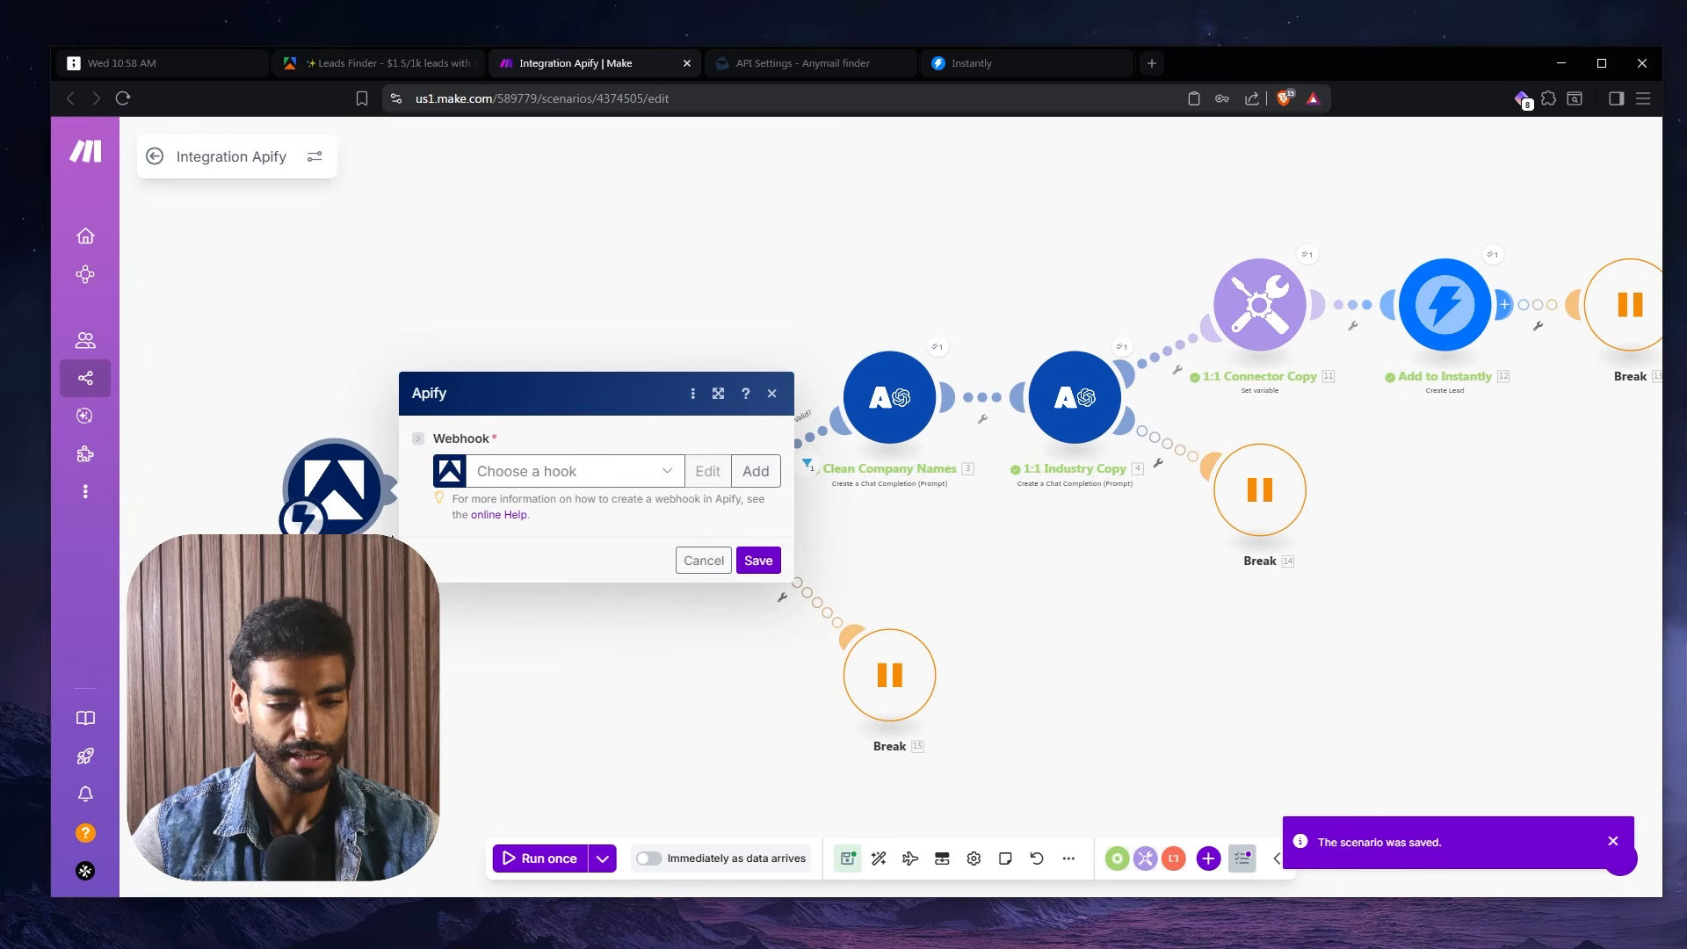
{"action": "left_click", "coordinate": [754, 471]}
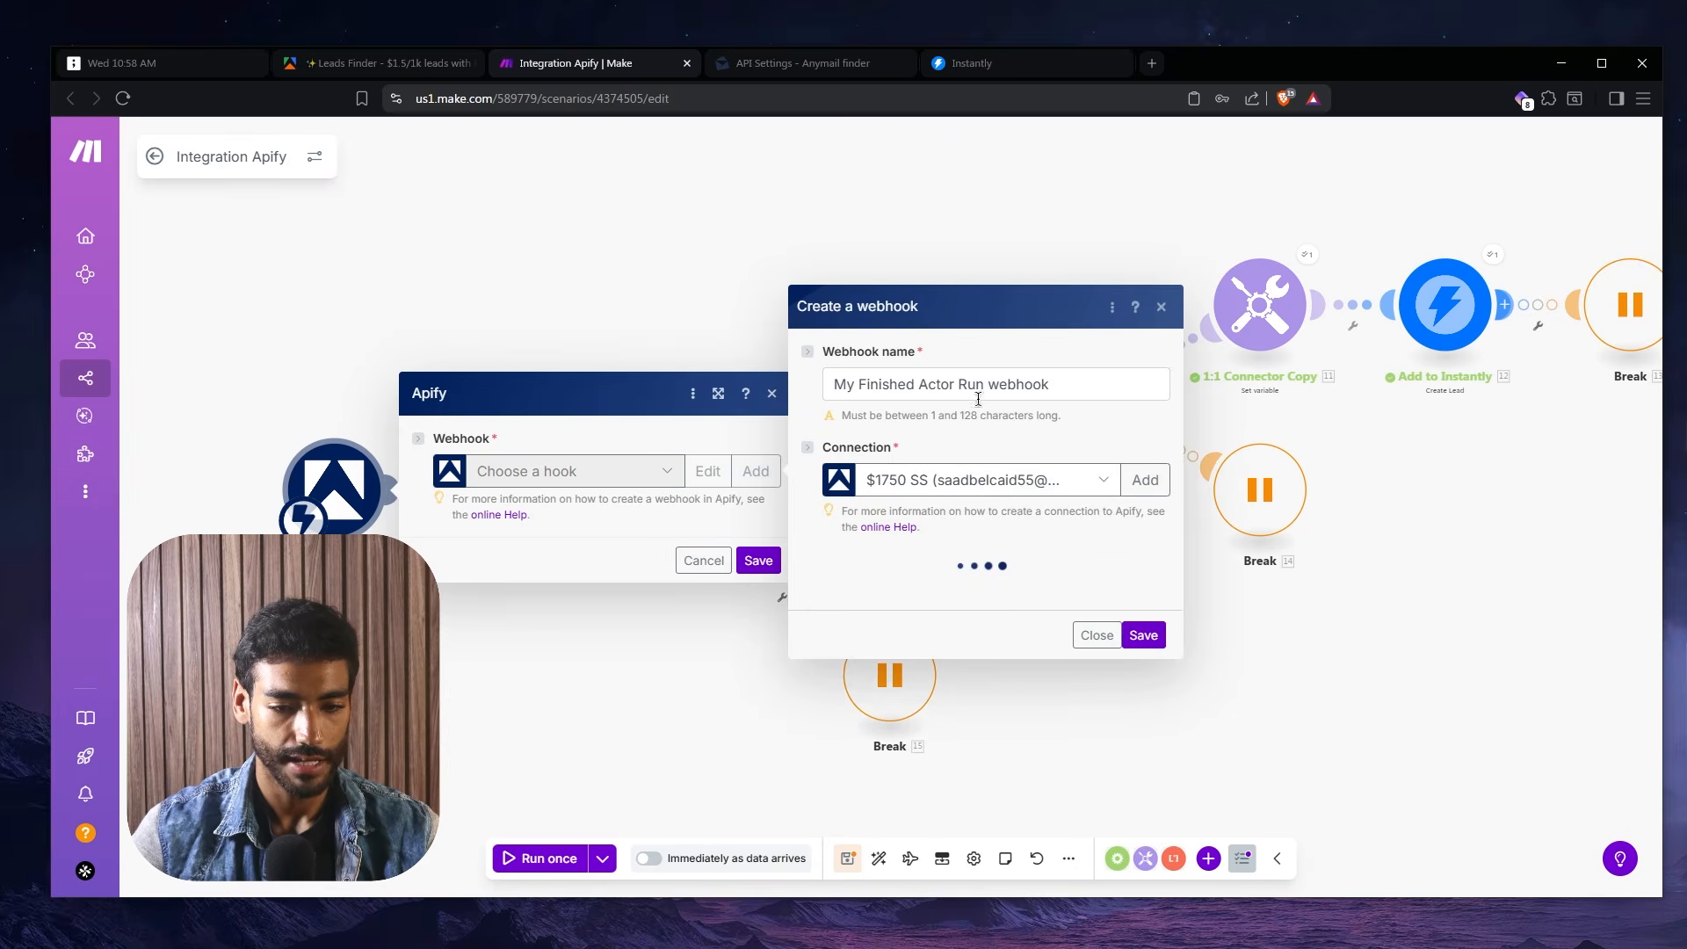
{"action": "triple_click", "coordinate": [1110, 372]}
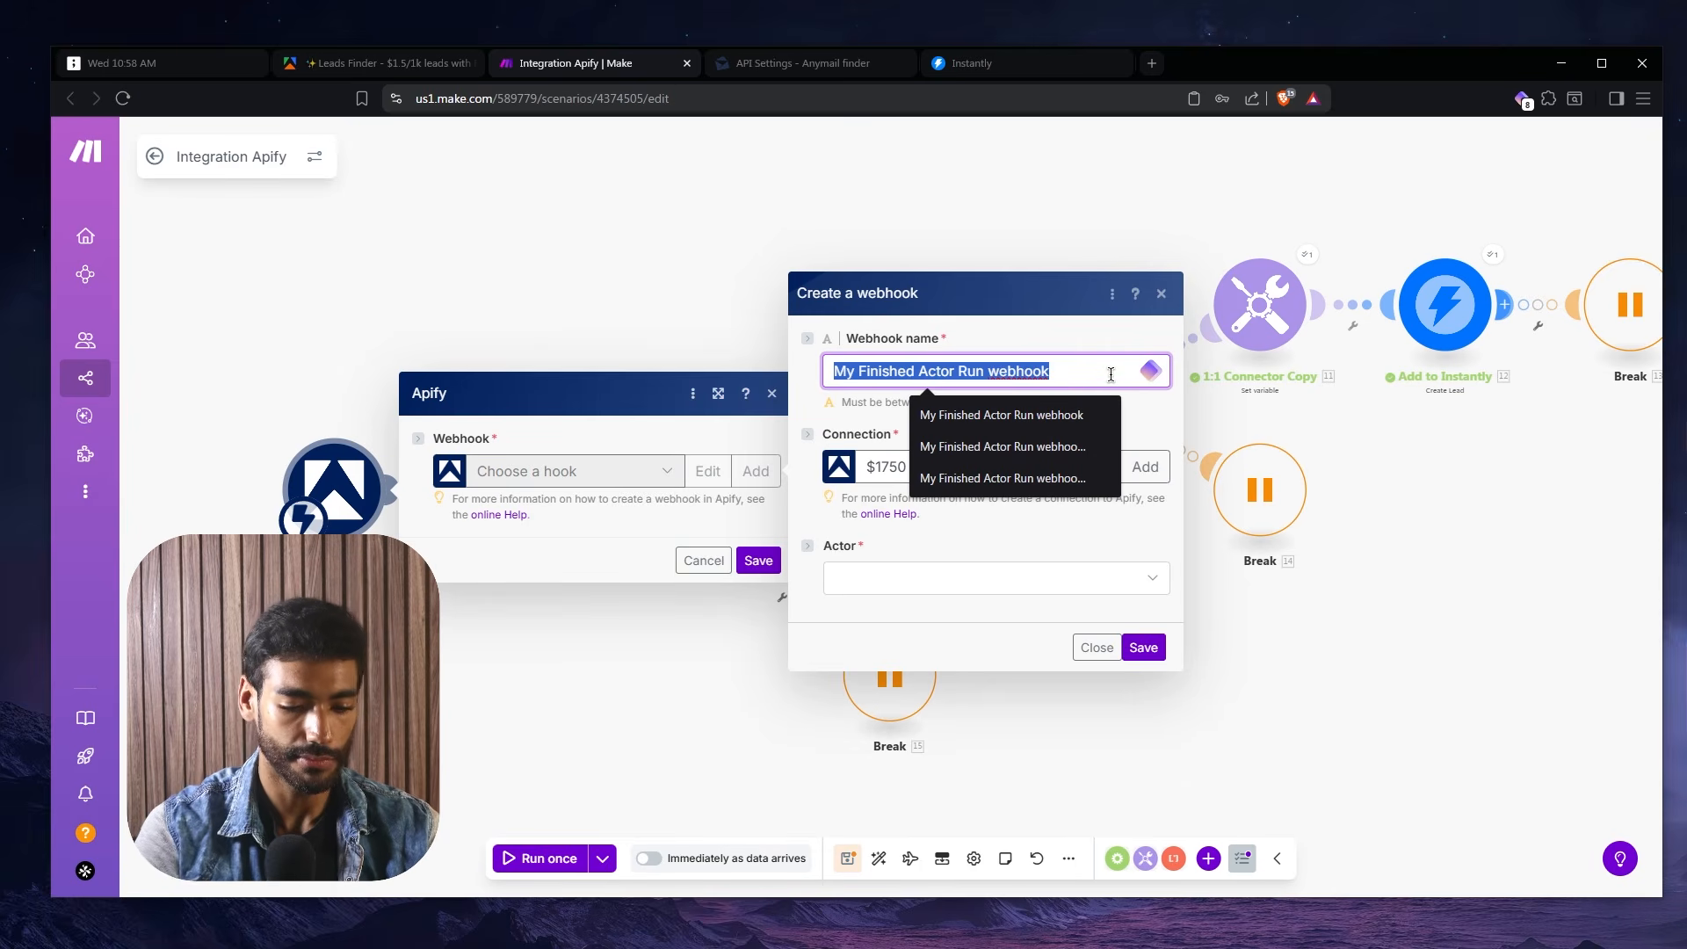
{"action": "type", "text": "Apollo System V2"}
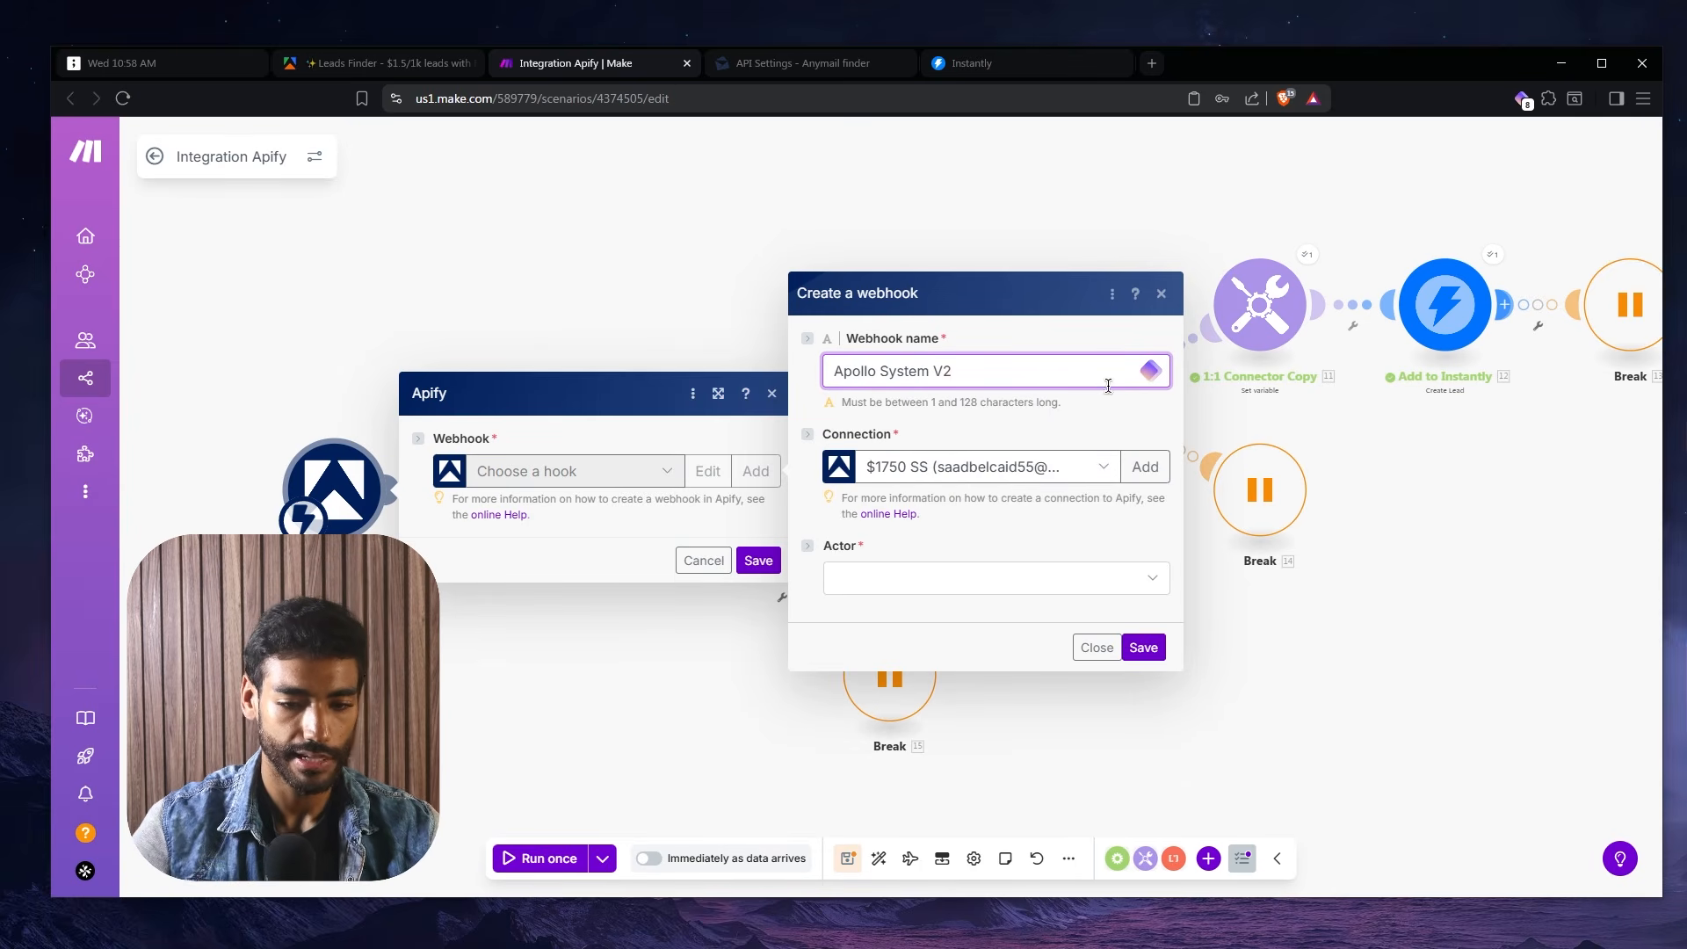
Start a new connection for the webhook with the connection type Apify API Token
{"action": "left_click", "coordinate": [1144, 467]}
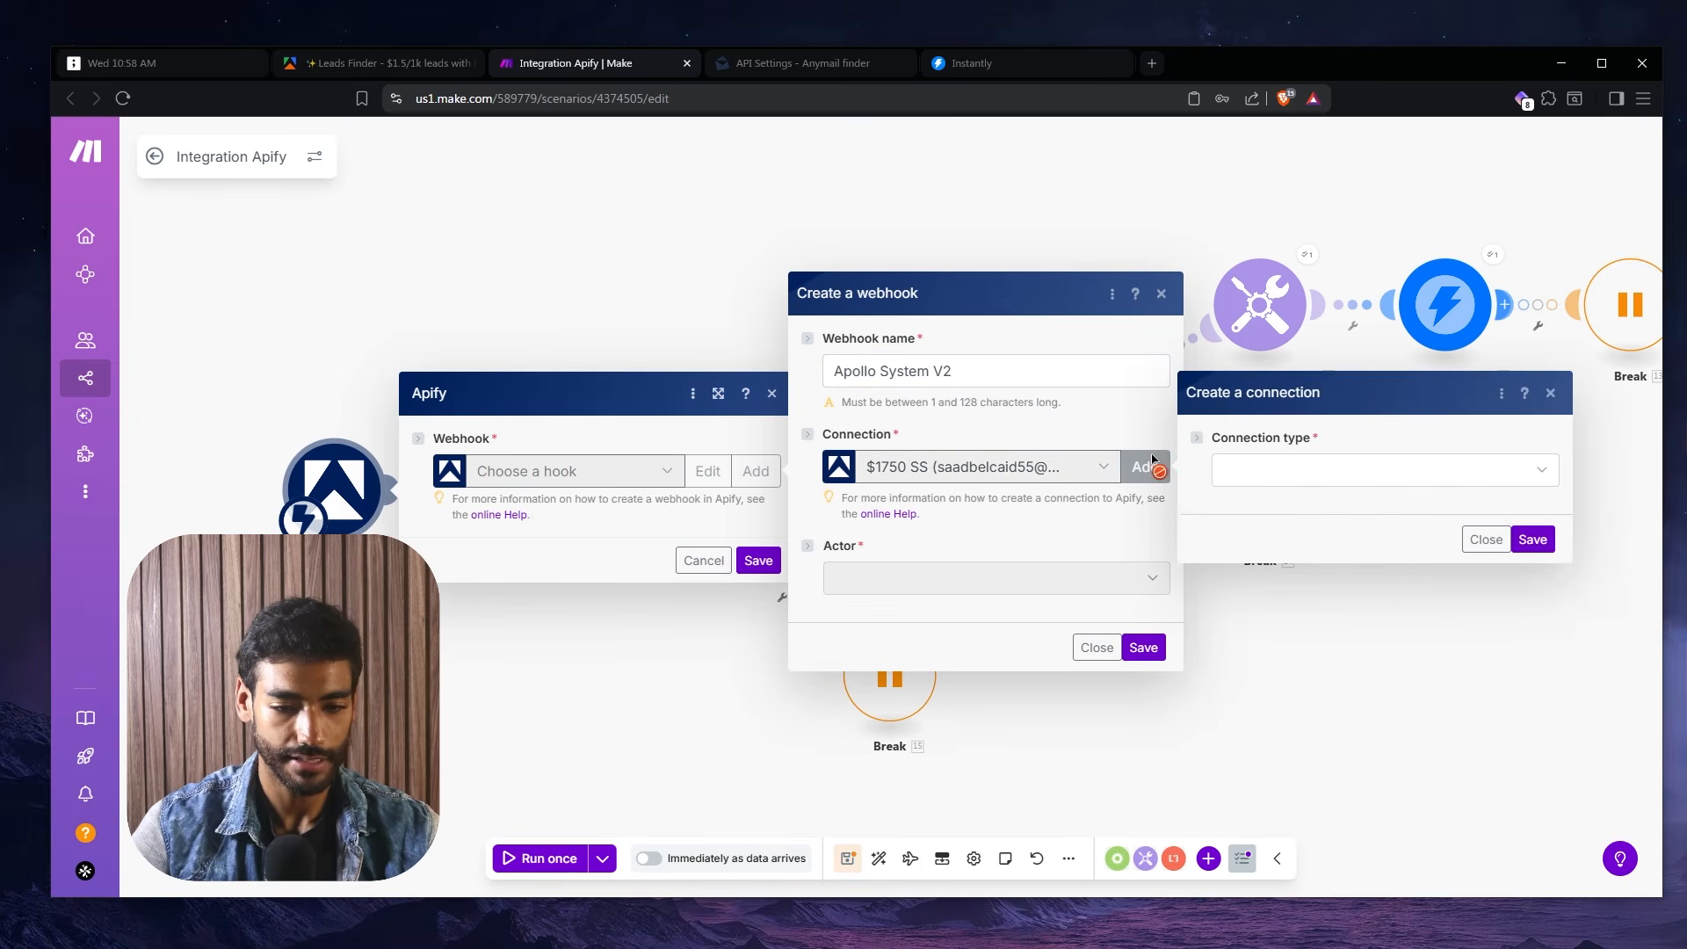
{"action": "left_click", "coordinate": [1260, 466]}
{"action": "left_click", "coordinate": [1305, 533]}
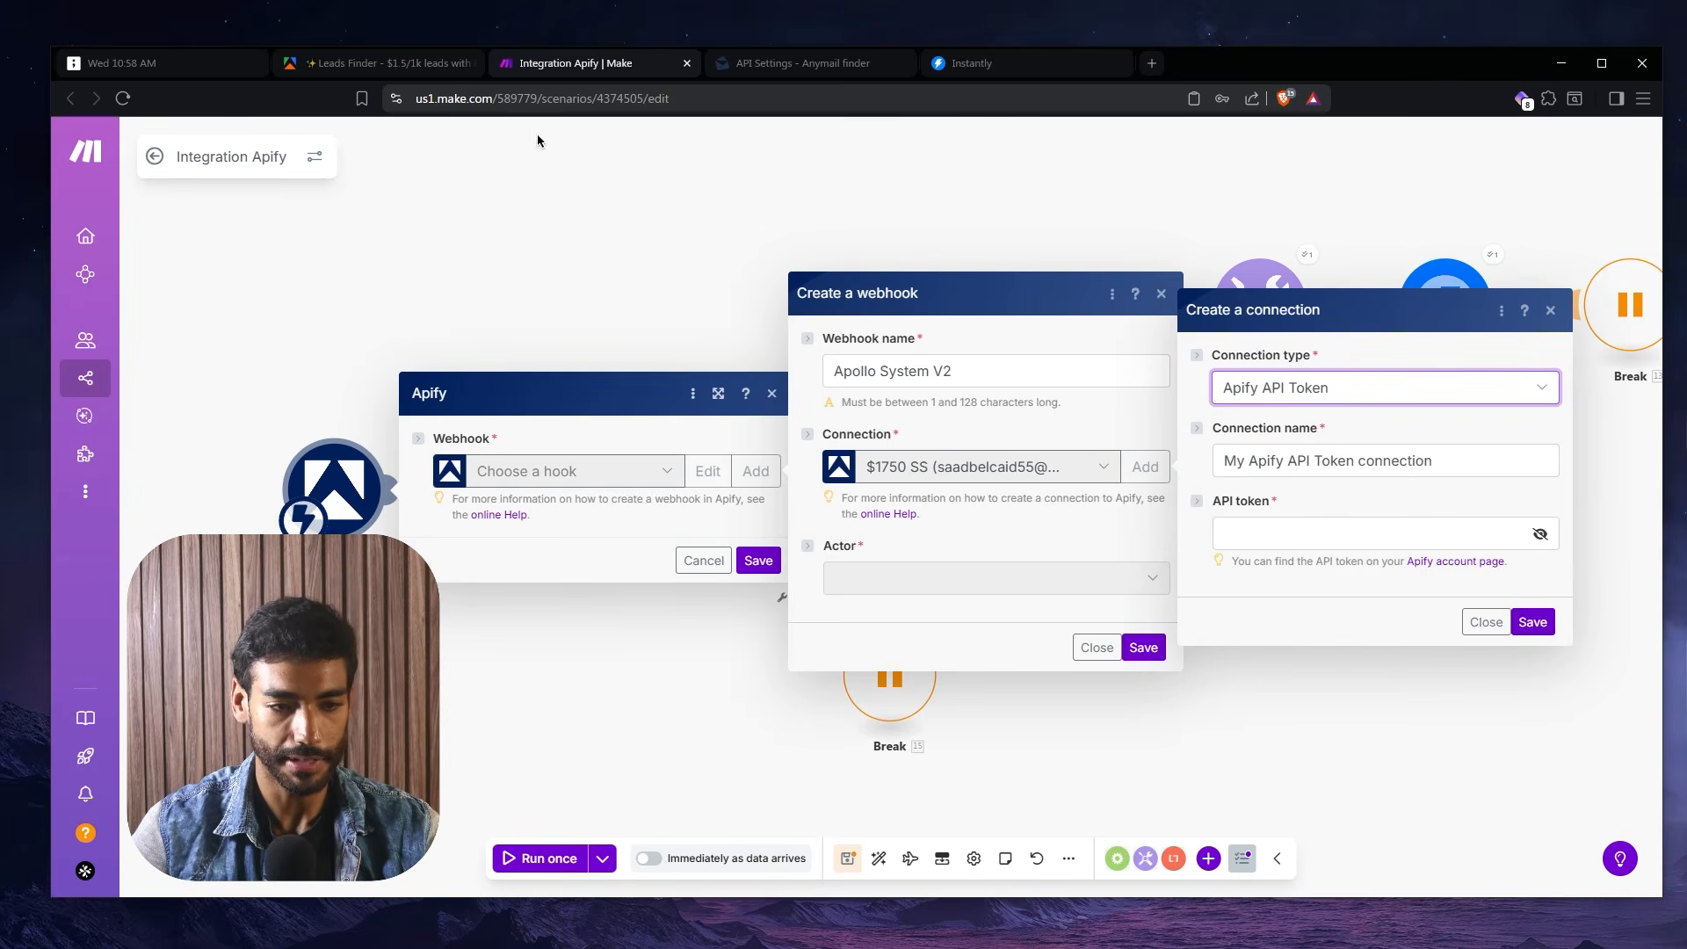
Copy the personal API token from Apify's API & Integrations settings and paste it into the API token field of the Make connection
{"action": "left_click", "coordinate": [400, 64]}
{"action": "left_click", "coordinate": [98, 765]}
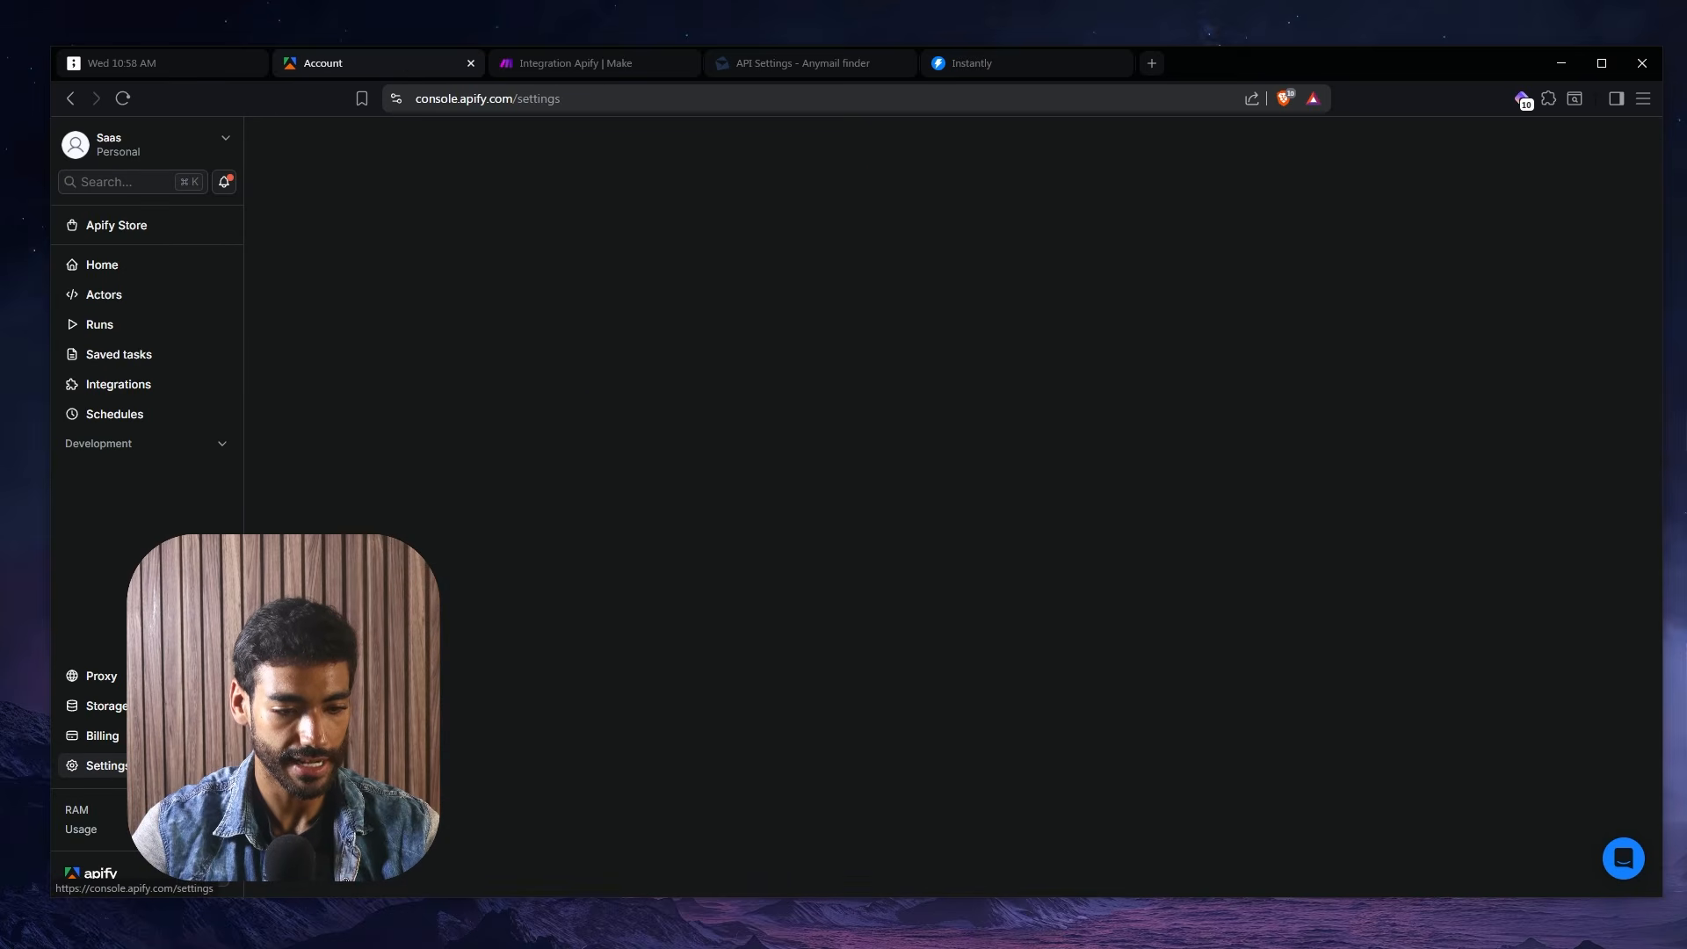
{"action": "left_click", "coordinate": [502, 197]}
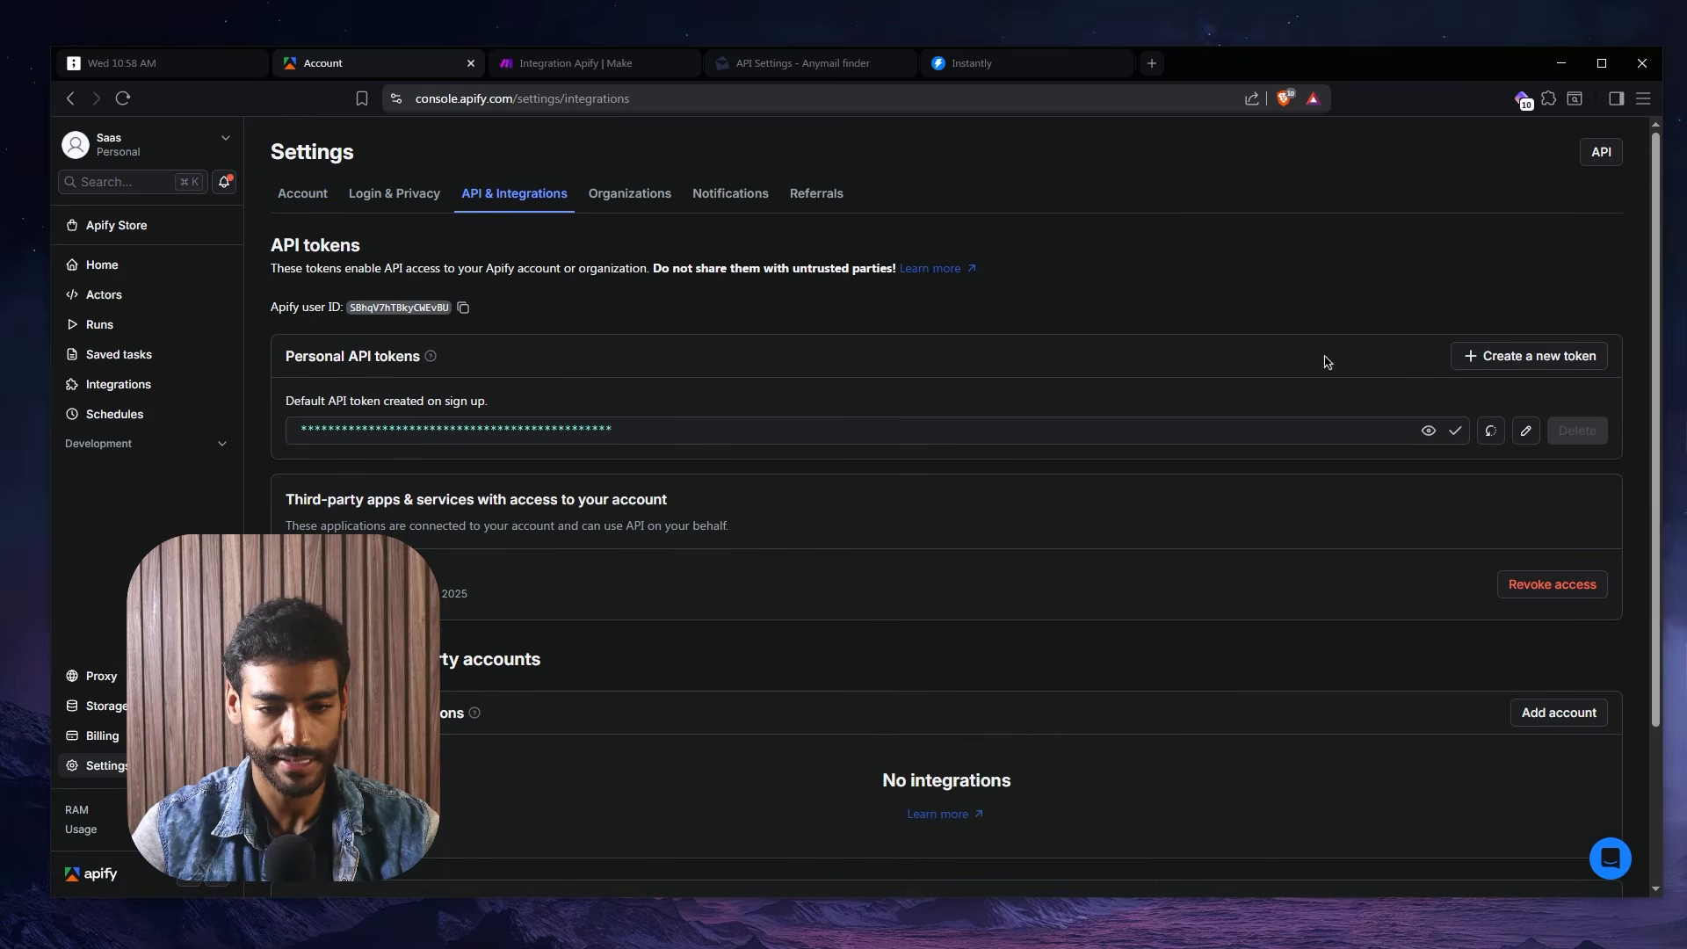
{"action": "left_click", "coordinate": [635, 58]}
{"action": "left_click", "coordinate": [1322, 527]}
{"action": "key", "text": "ctrl+v"}
Name the connection Apollo System V2 and save it
{"action": "double_click", "coordinate": [1320, 462]}
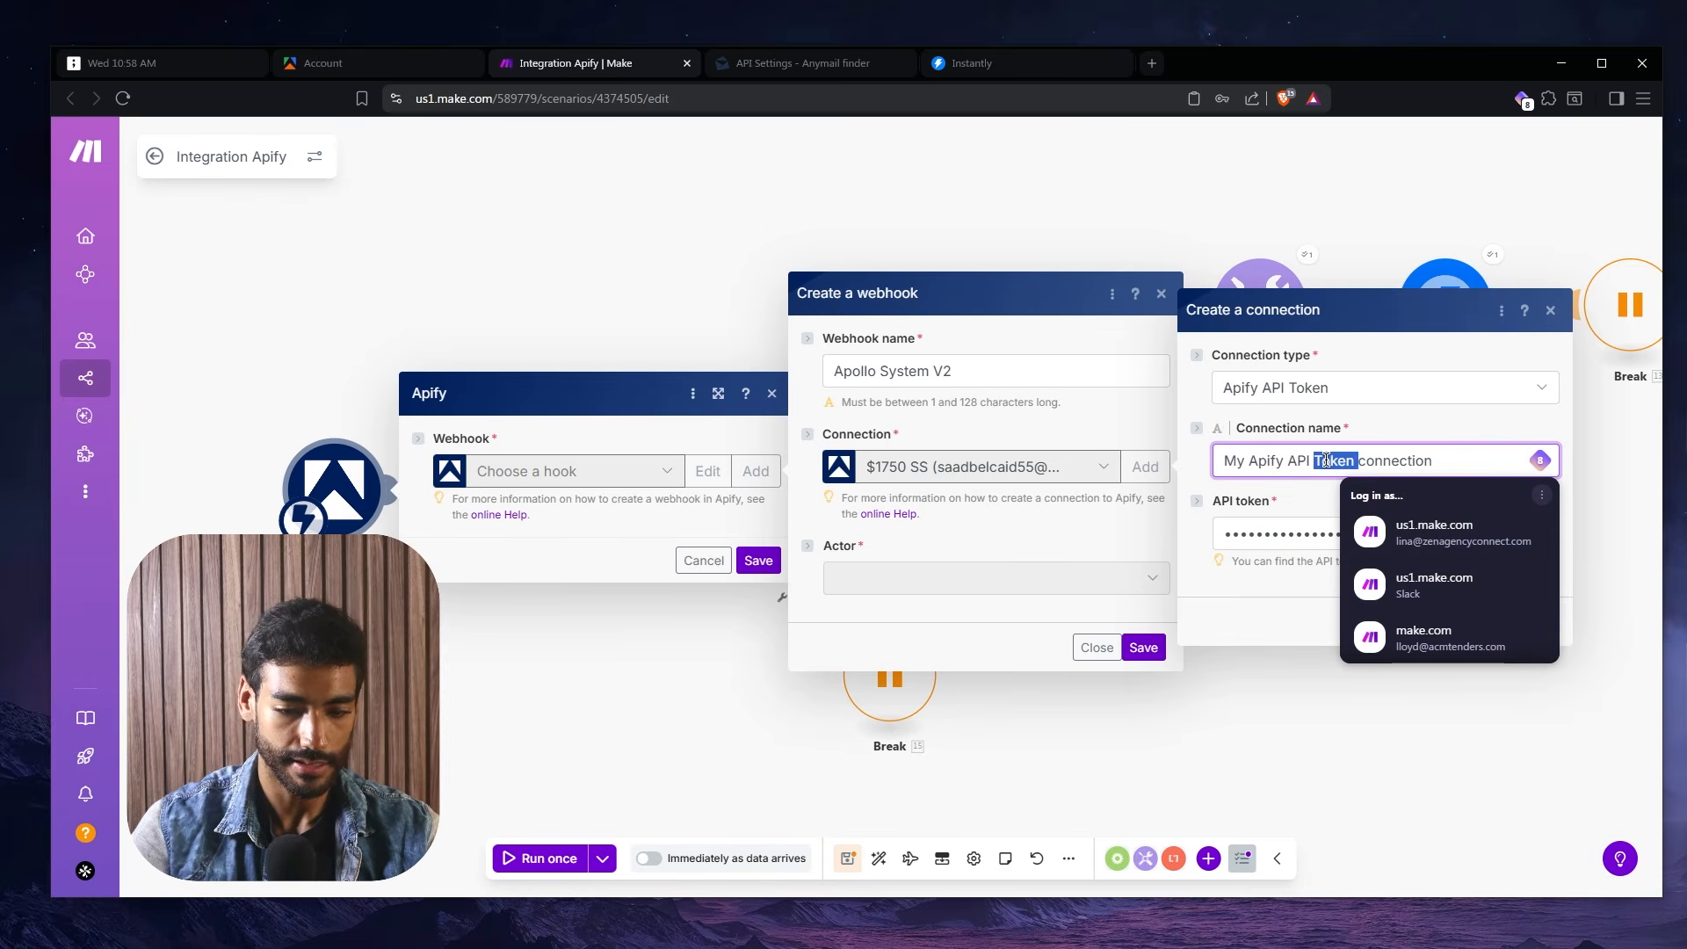
{"action": "type", "text": "V2"}
{"action": "key", "text": "BackSpace"}
{"action": "key", "text": "BackSpace"}
{"action": "key", "text": "ctrl+BackSpace"}
{"action": "key", "text": "ctrl+a"}
{"action": "key", "text": "BackSpace"}
{"action": "type", "text": "aPO"}
{"action": "key", "text": "BackSpace"}
{"action": "key", "text": "BackSpace"}
{"action": "key", "text": "BackSpace"}
{"action": "type", "text": "Apol"}
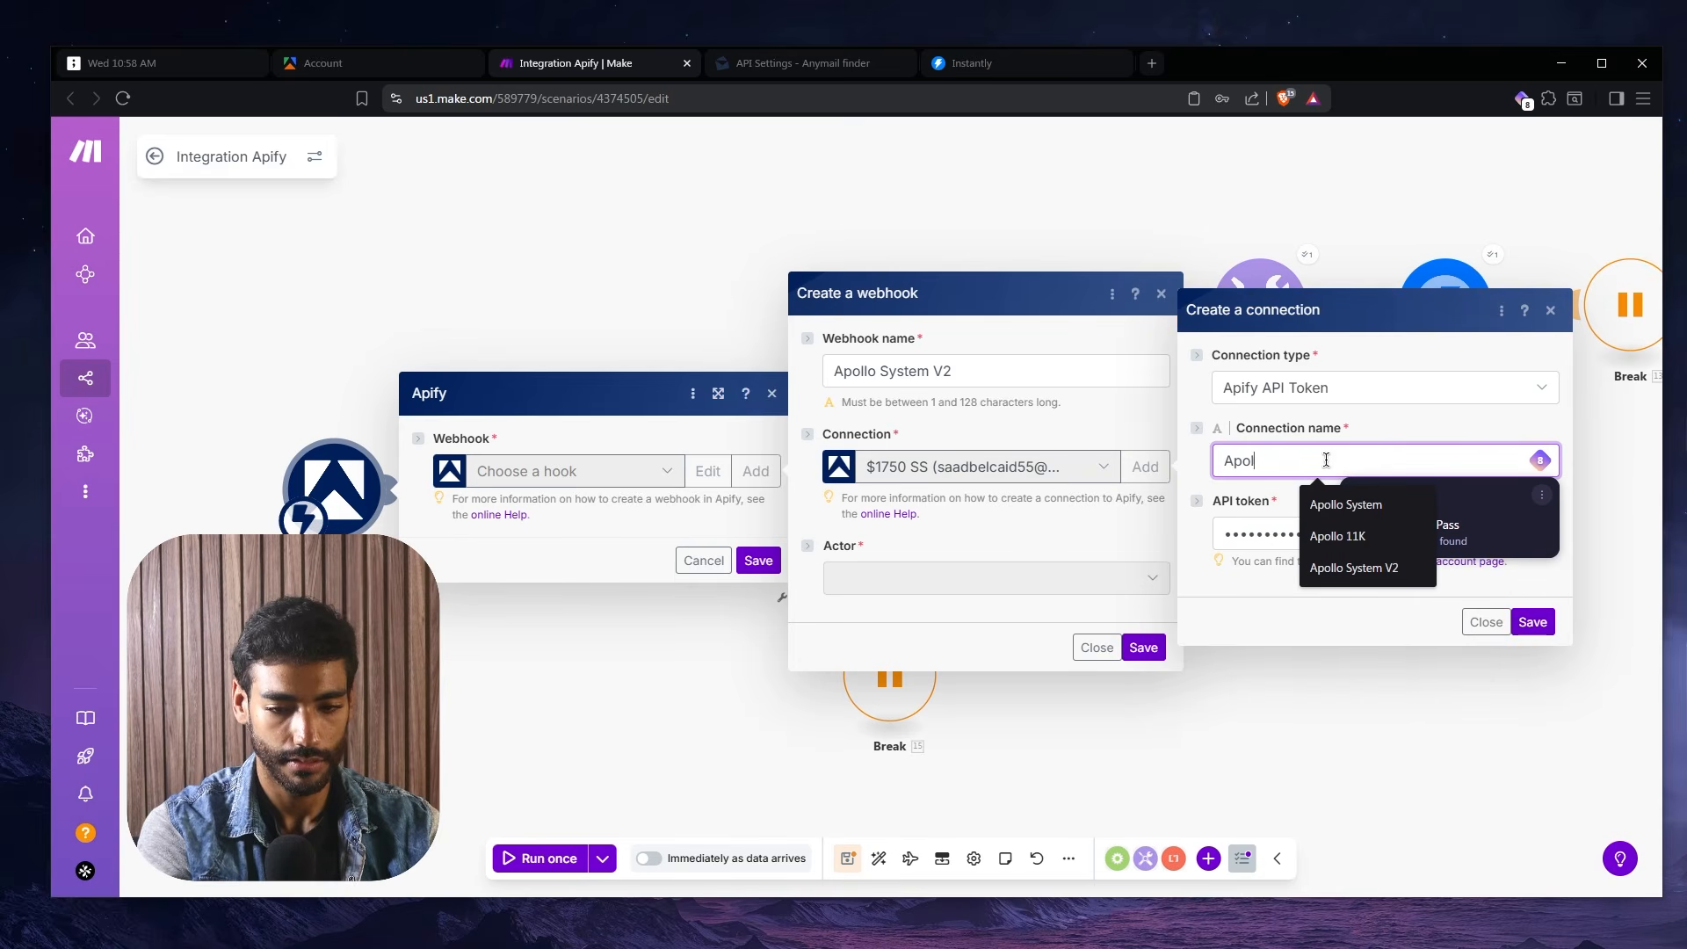
{"action": "type", "text": "lo"}
{"action": "key", "text": "Down"}
{"action": "key", "text": "Down"}
{"action": "key", "text": "Down"}
{"action": "key", "text": "Return"}
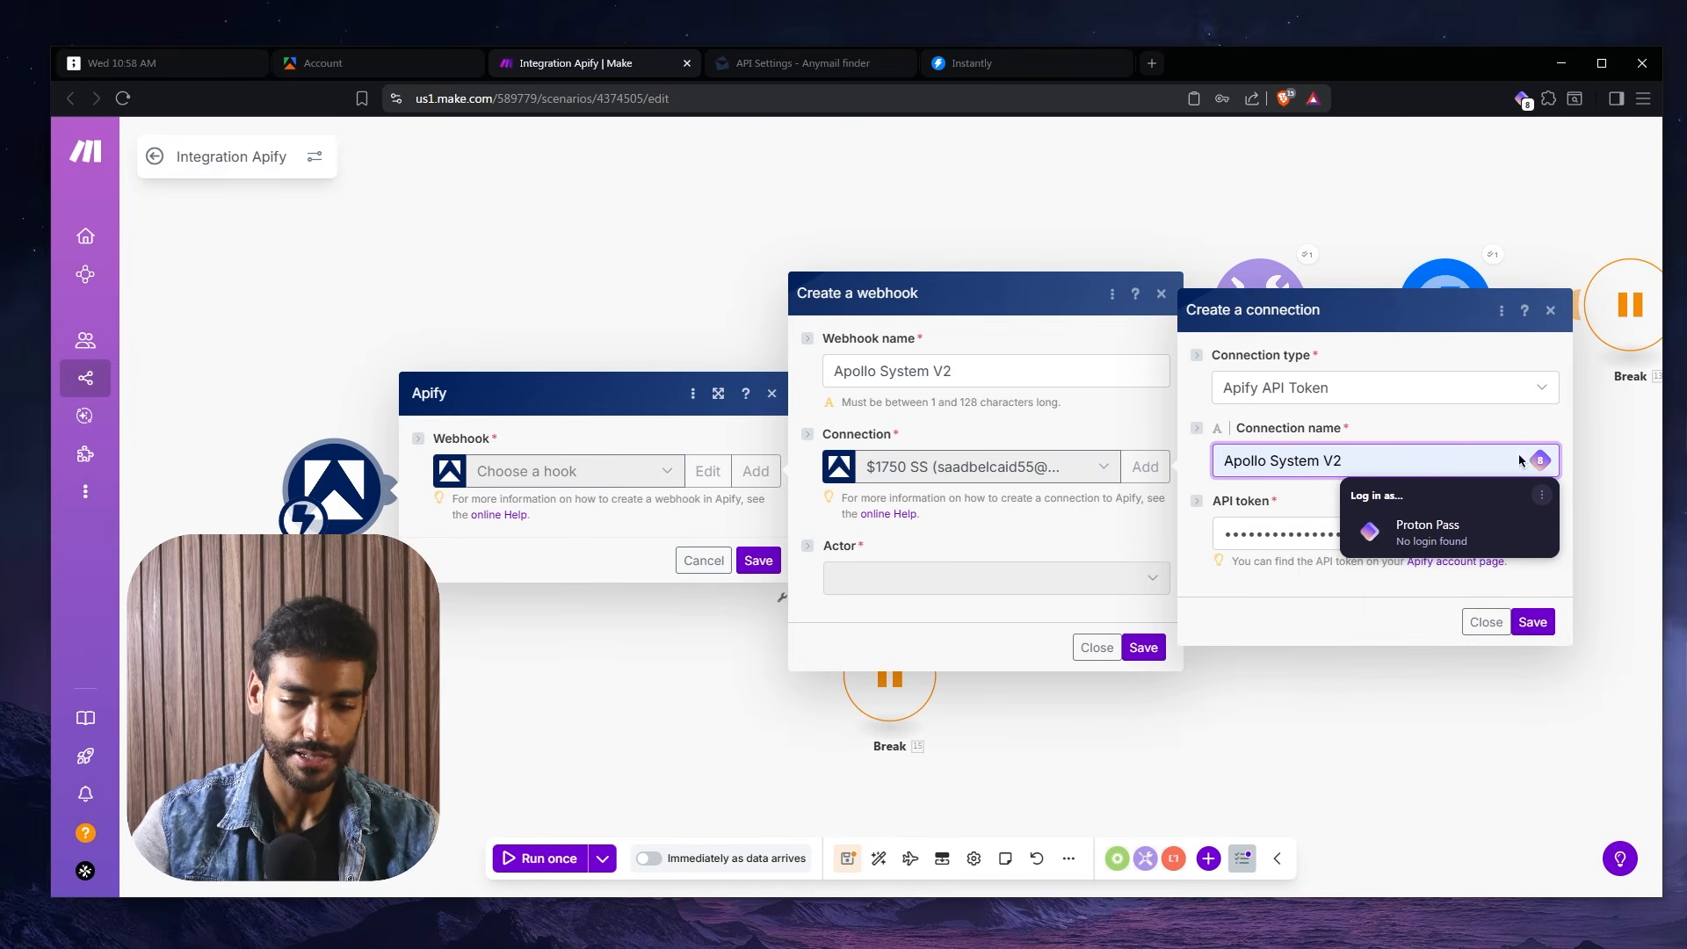
{"action": "left_click", "coordinate": [1545, 624]}
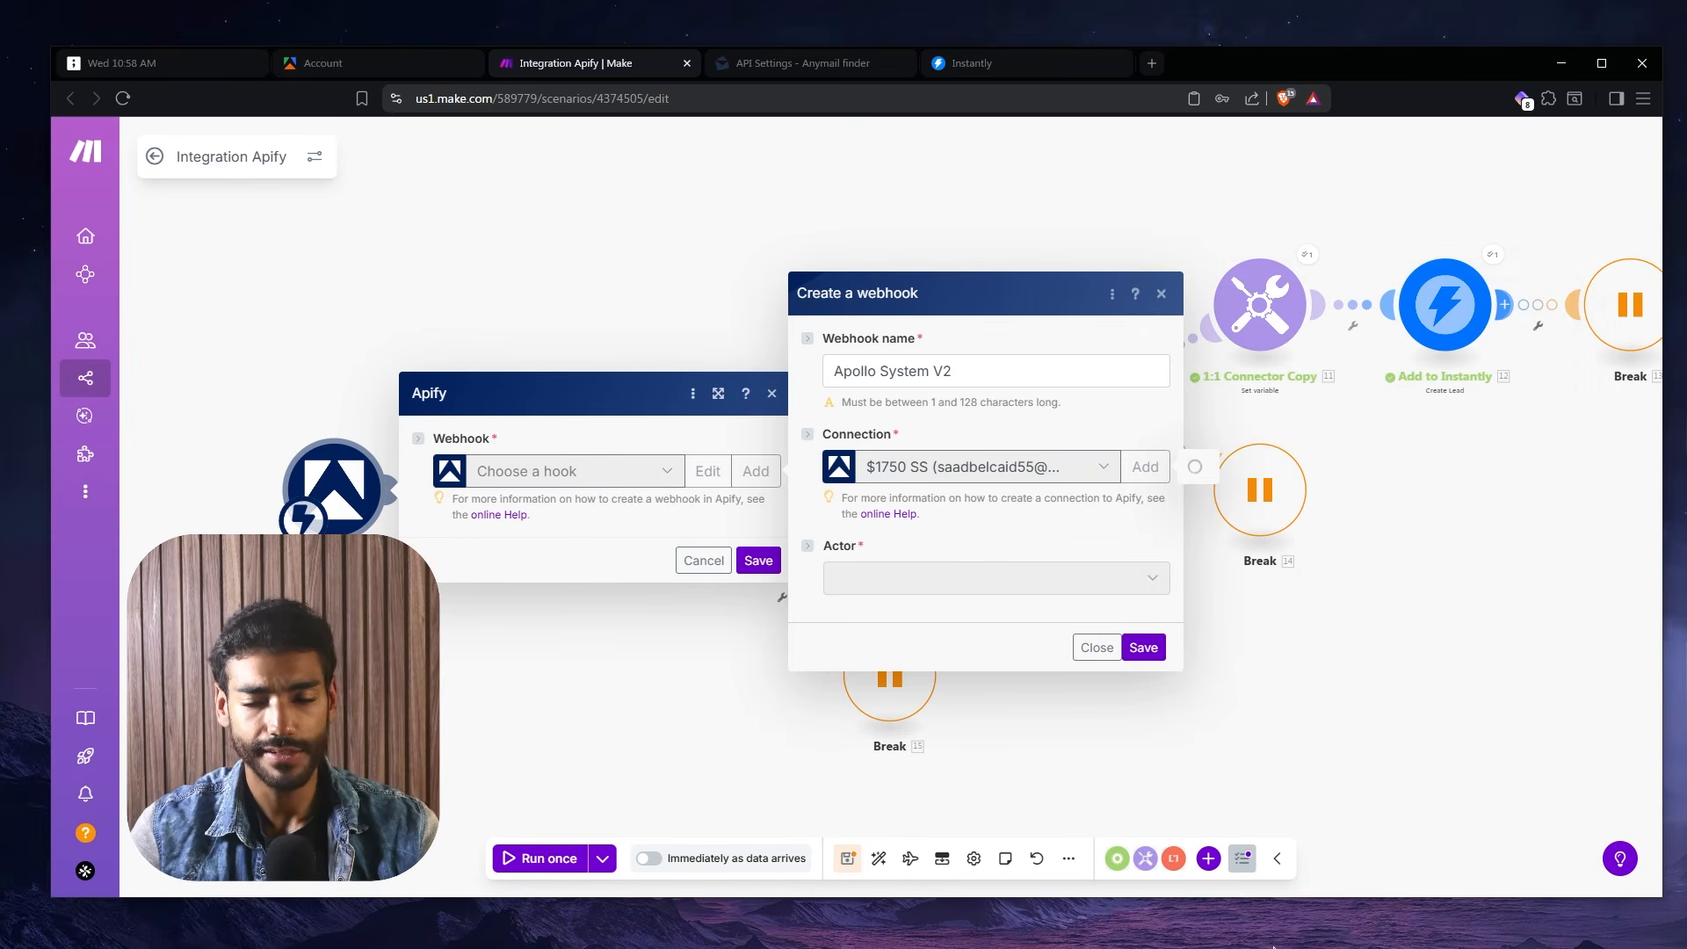
Set the webhook's actor to Leads Finder after checking it in Apify, and save the webhook and the trigger
{"action": "left_click", "coordinate": [962, 578]}
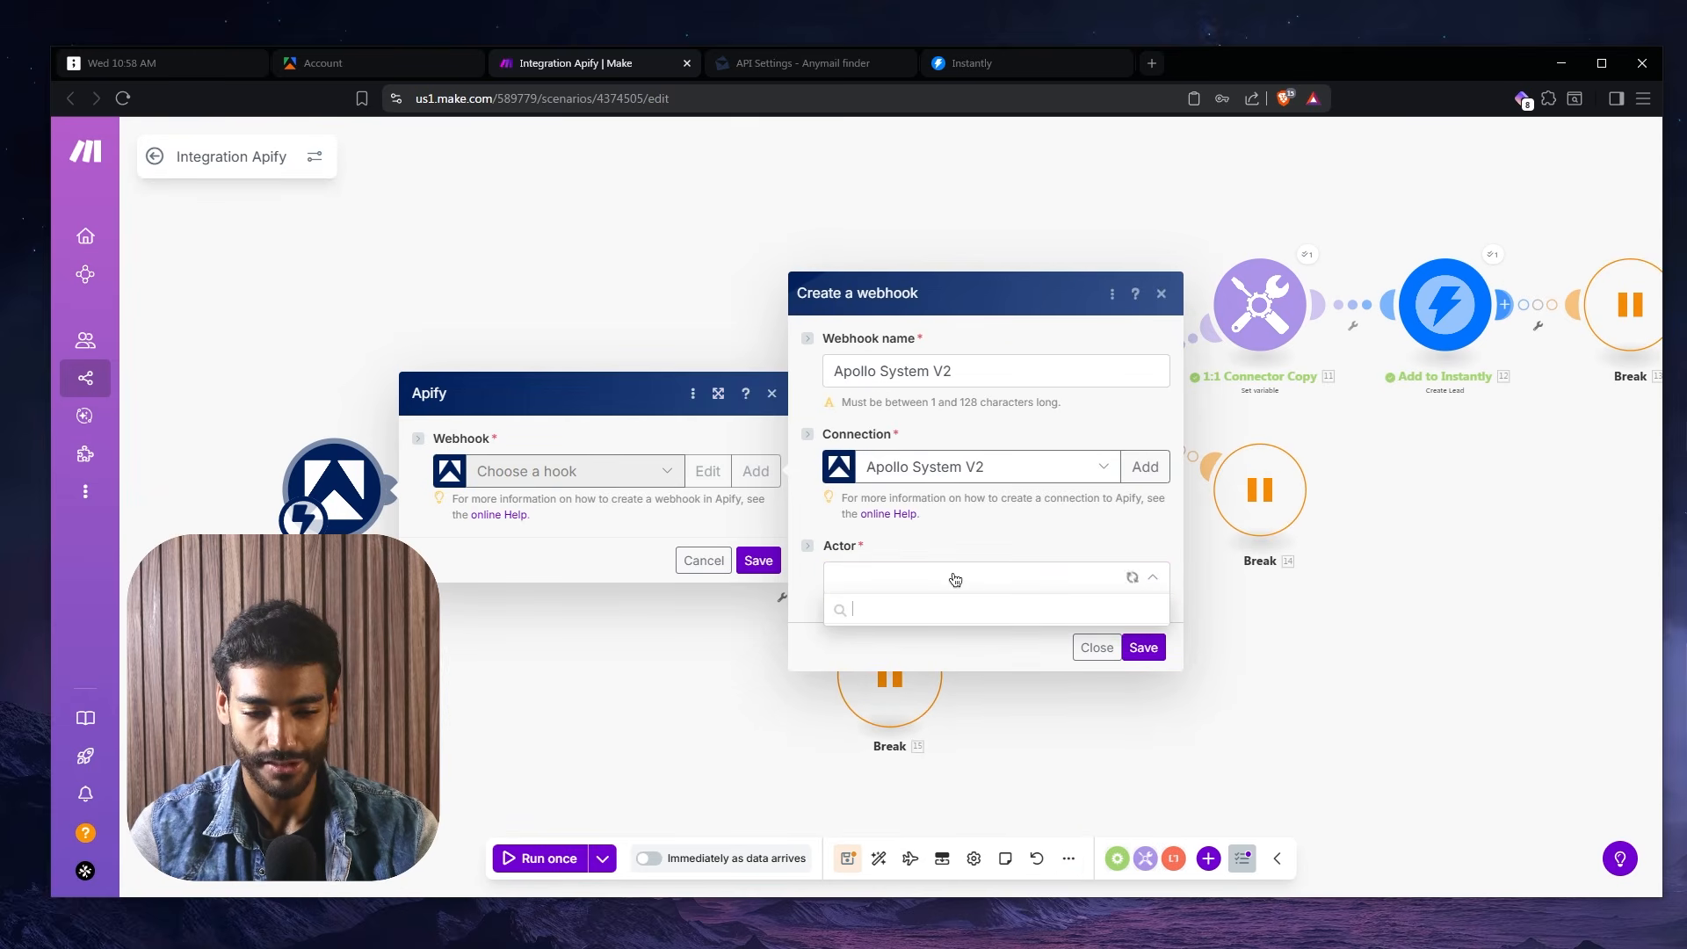
{"action": "left_click", "coordinate": [862, 639]}
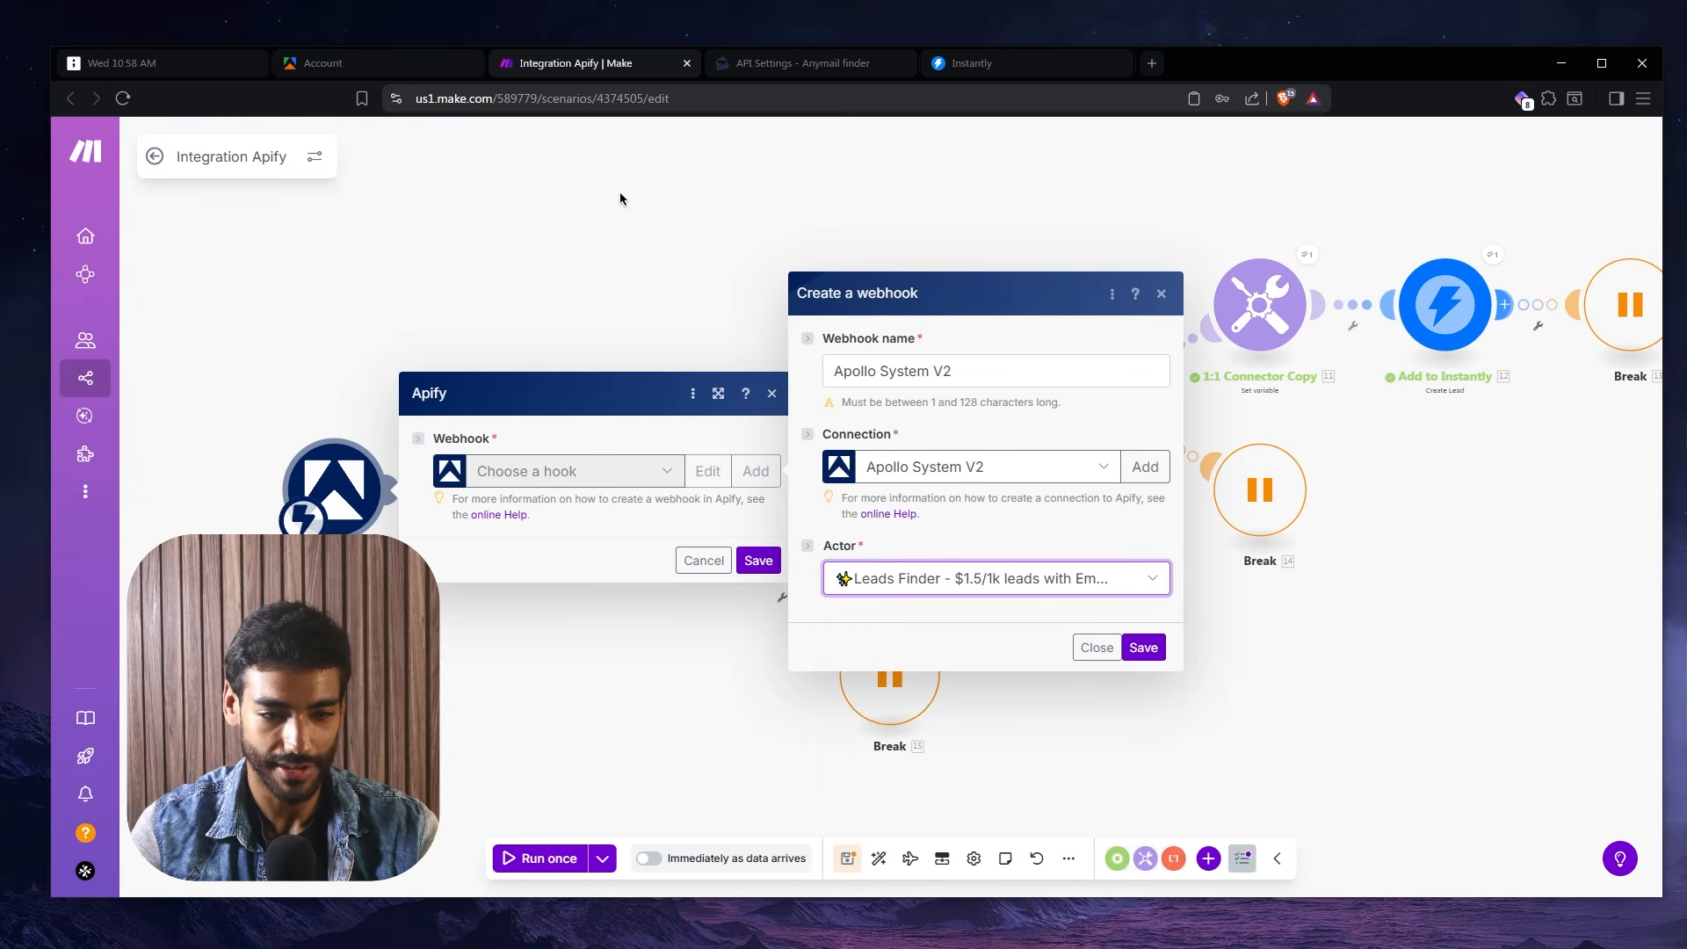
{"action": "left_click", "coordinate": [323, 64]}
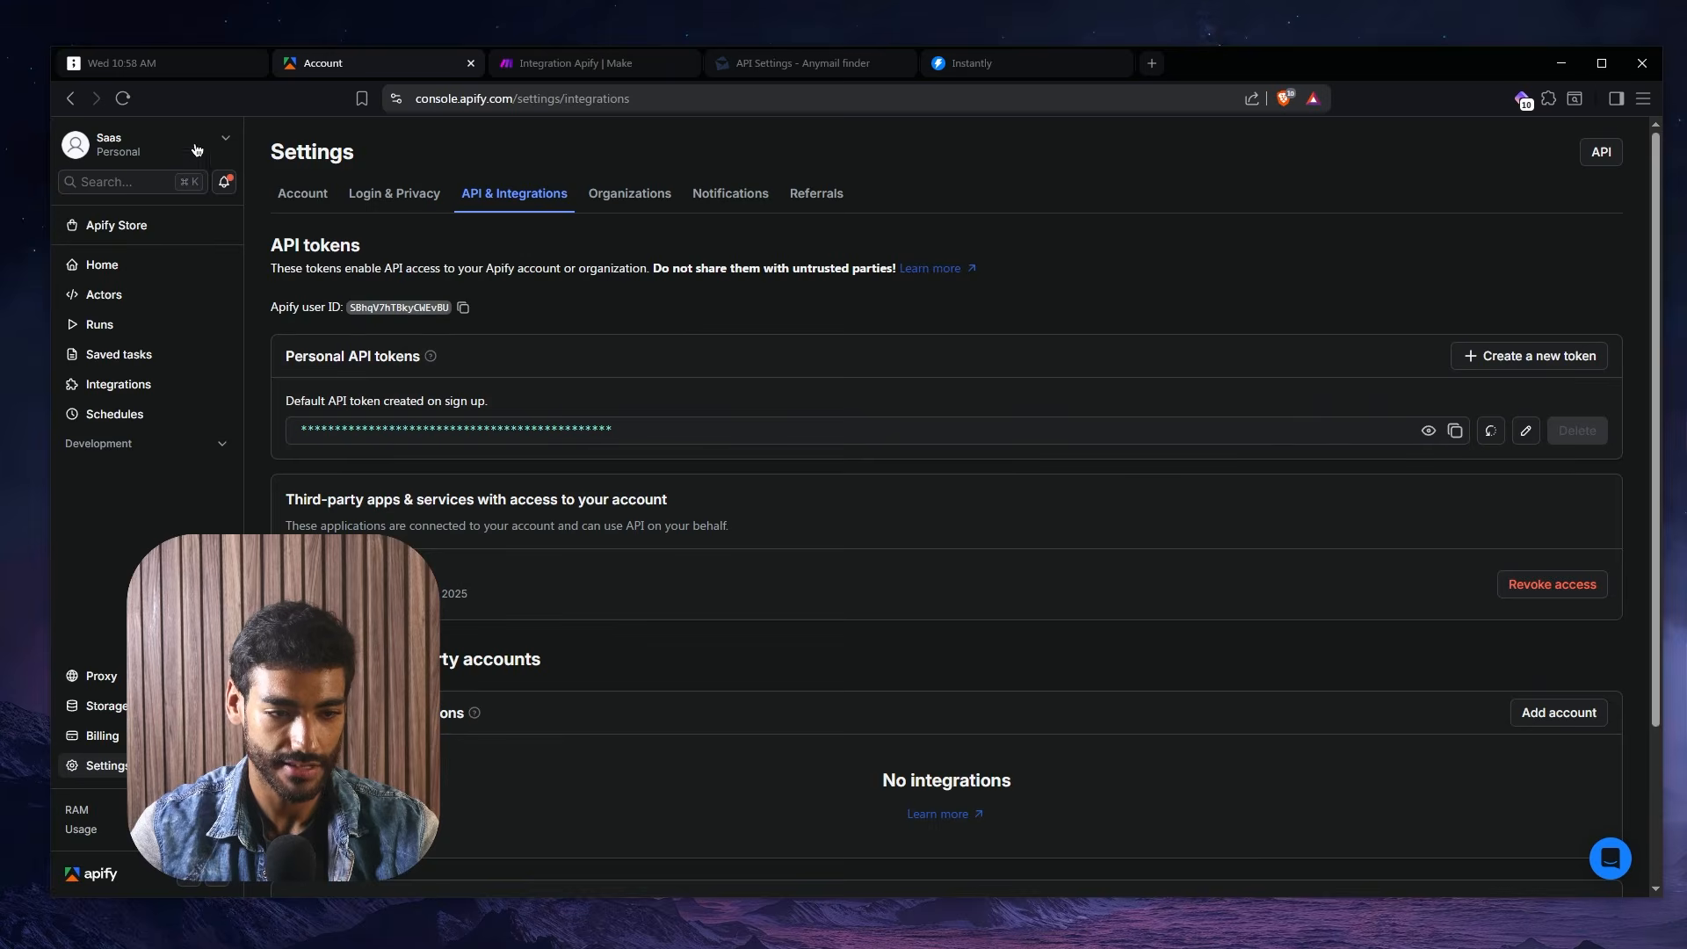
{"action": "left_click", "coordinate": [66, 98]}
{"action": "left_click", "coordinate": [67, 99]}
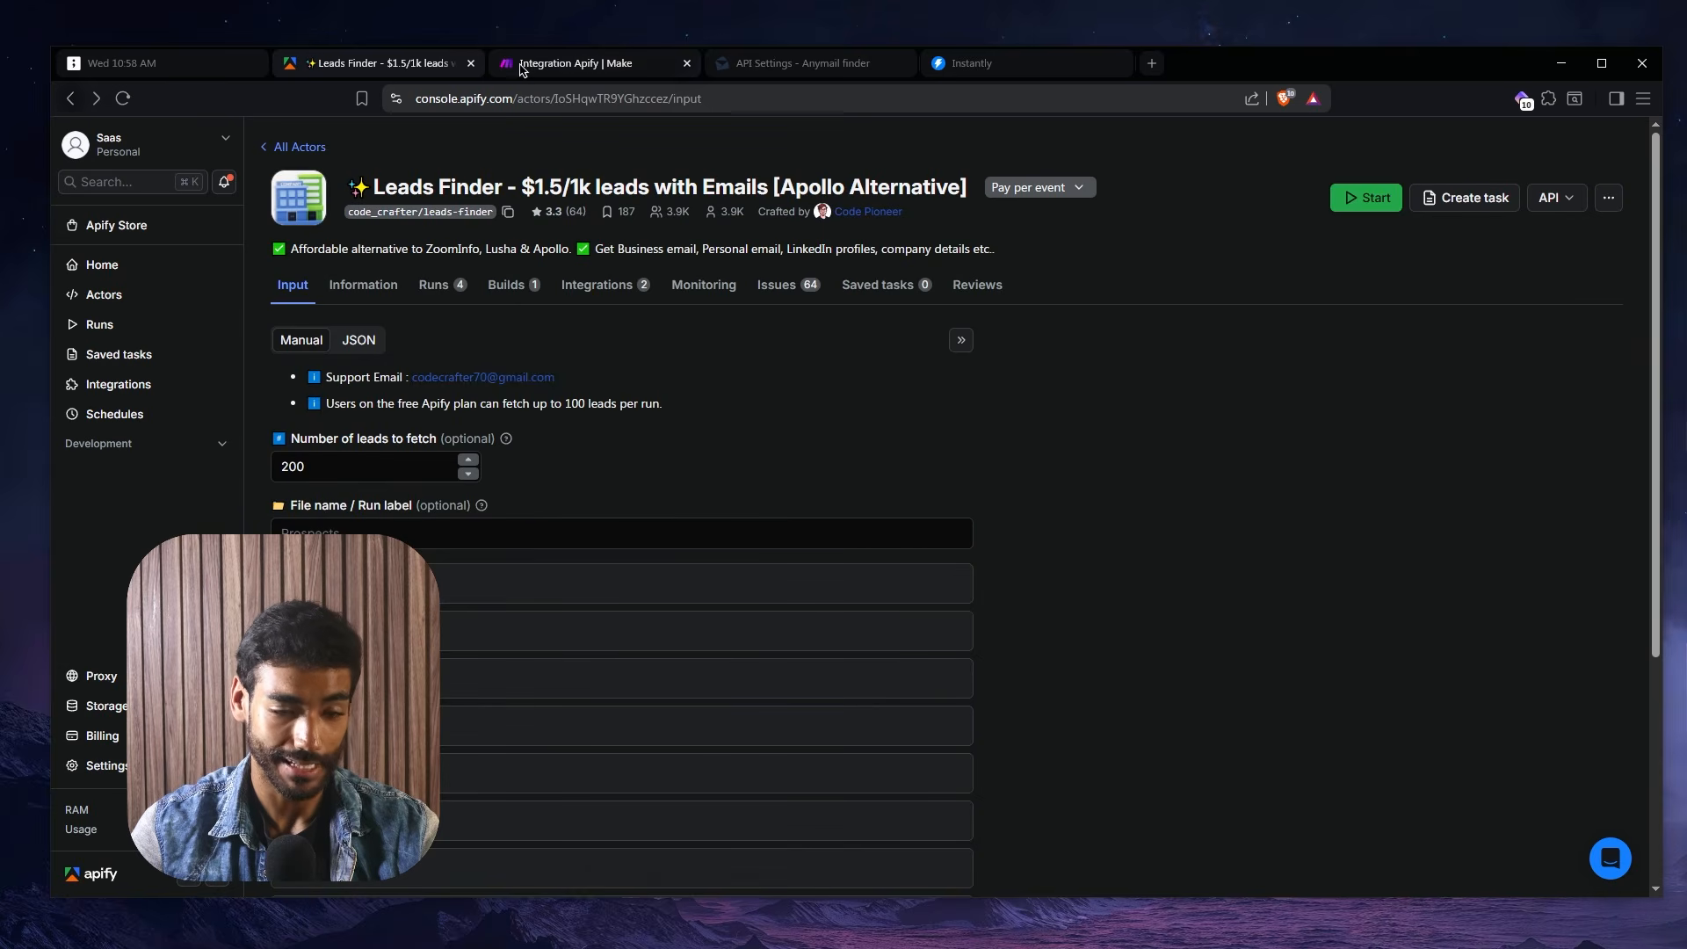
{"action": "left_click", "coordinate": [514, 68]}
{"action": "left_click", "coordinate": [1079, 650]}
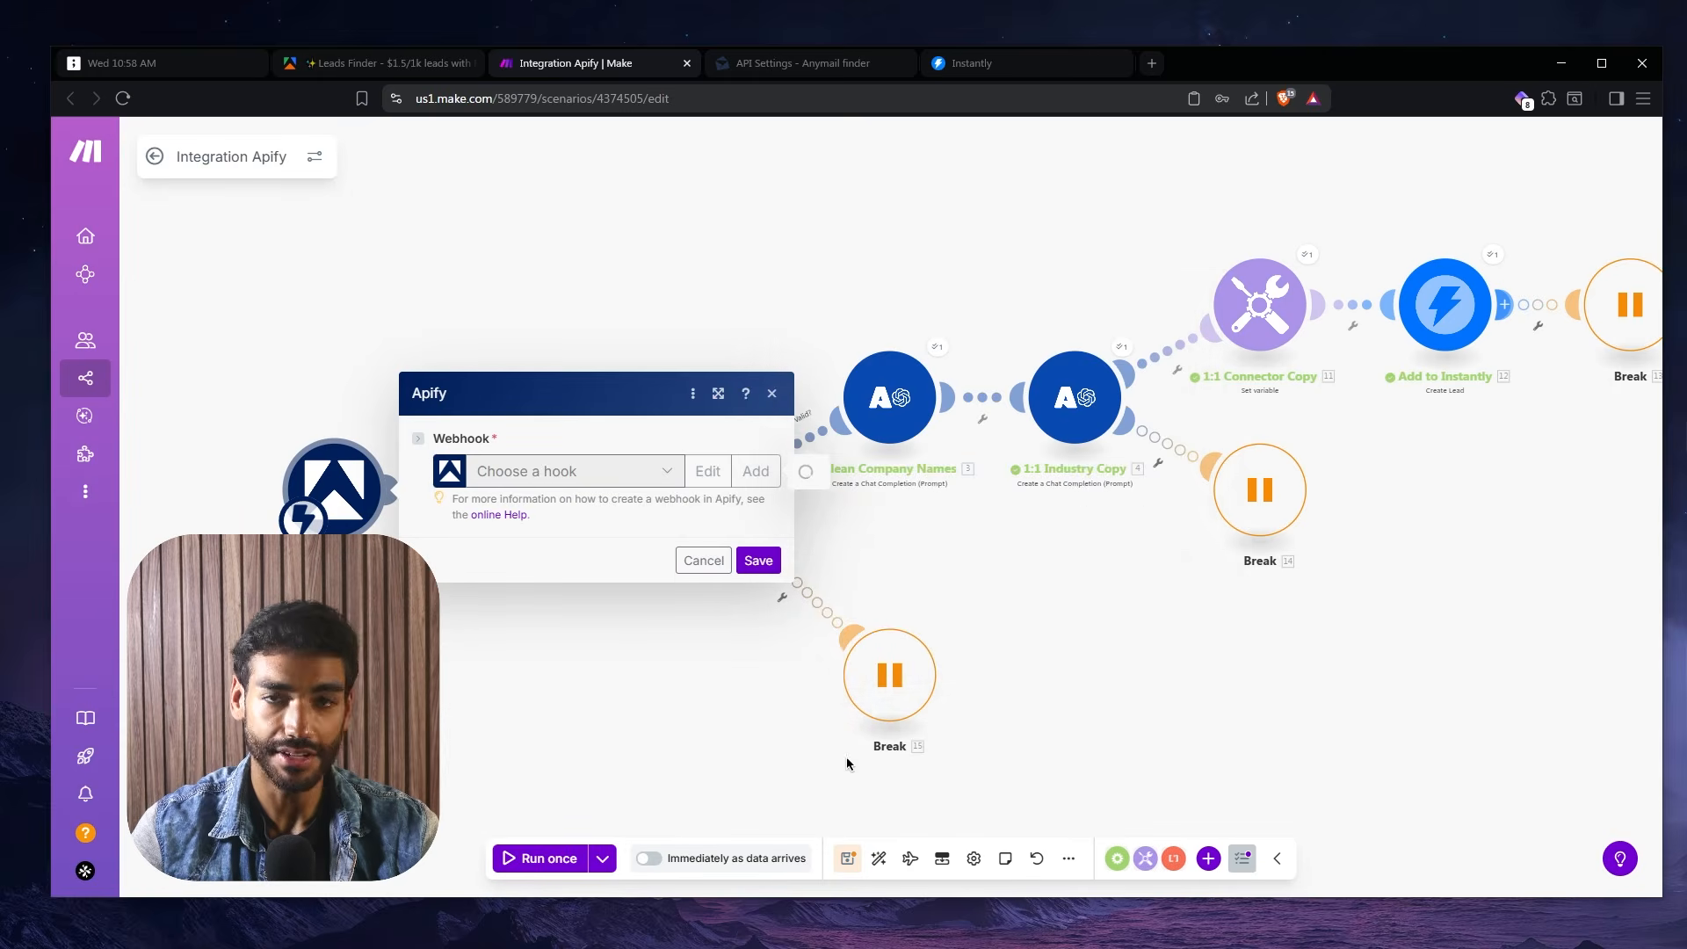
{"action": "left_click", "coordinate": [759, 559]}
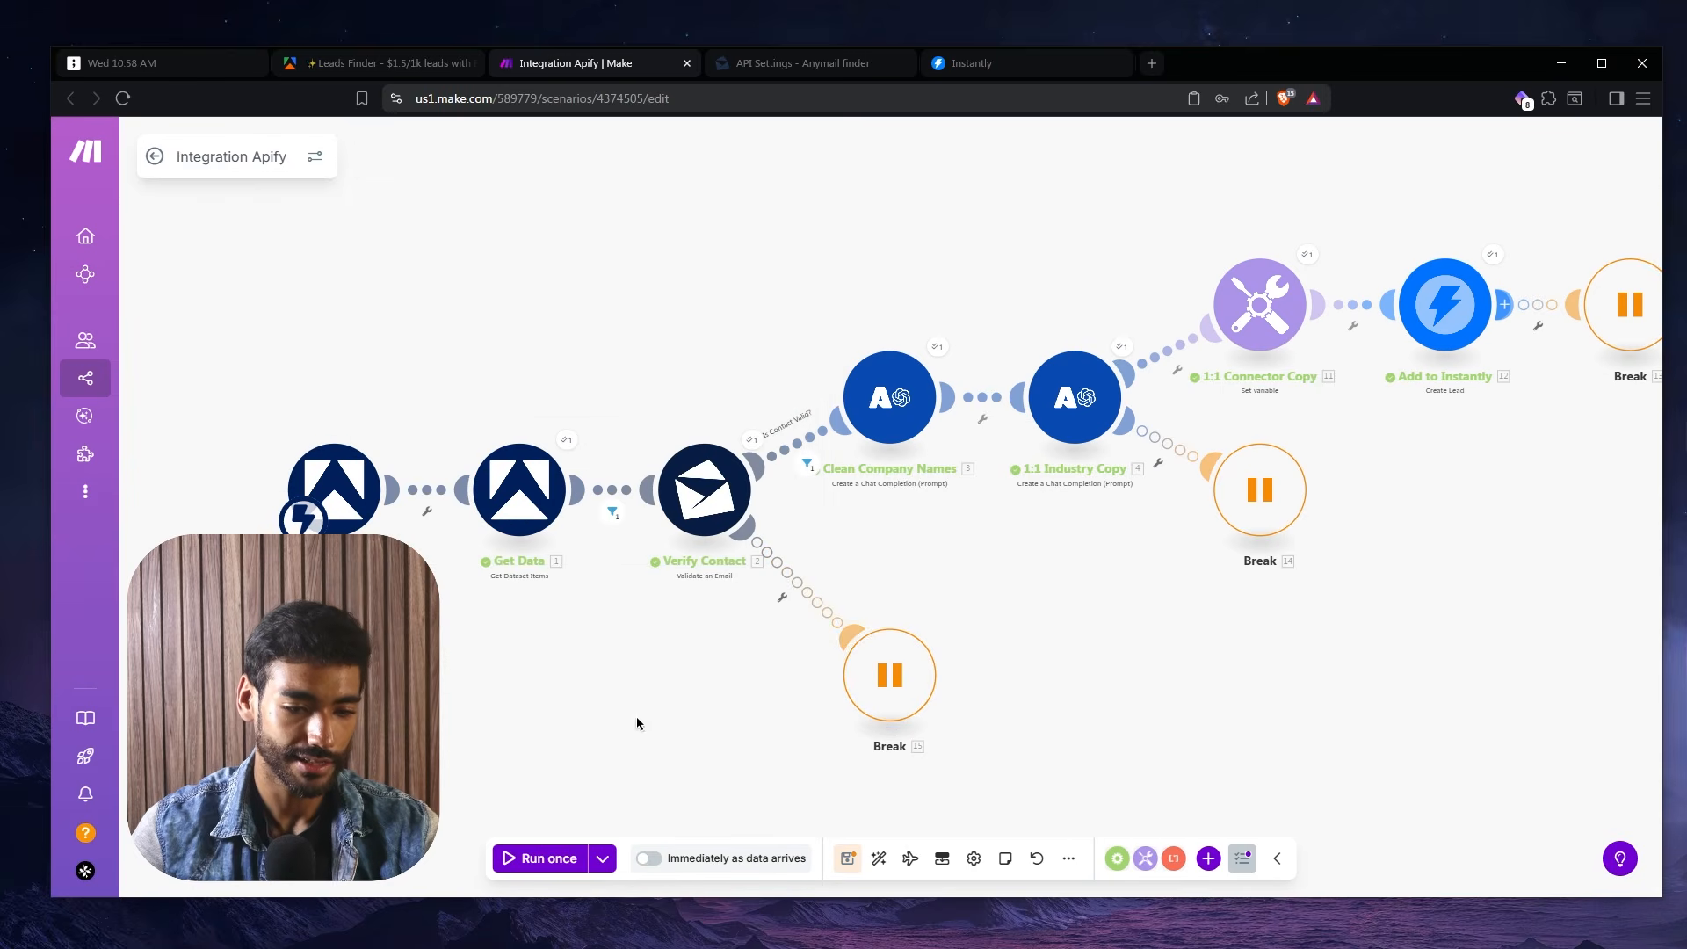
Save the scenario, activate it to run immediately as data arrives, and save it again
{"action": "left_click", "coordinate": [848, 859]}
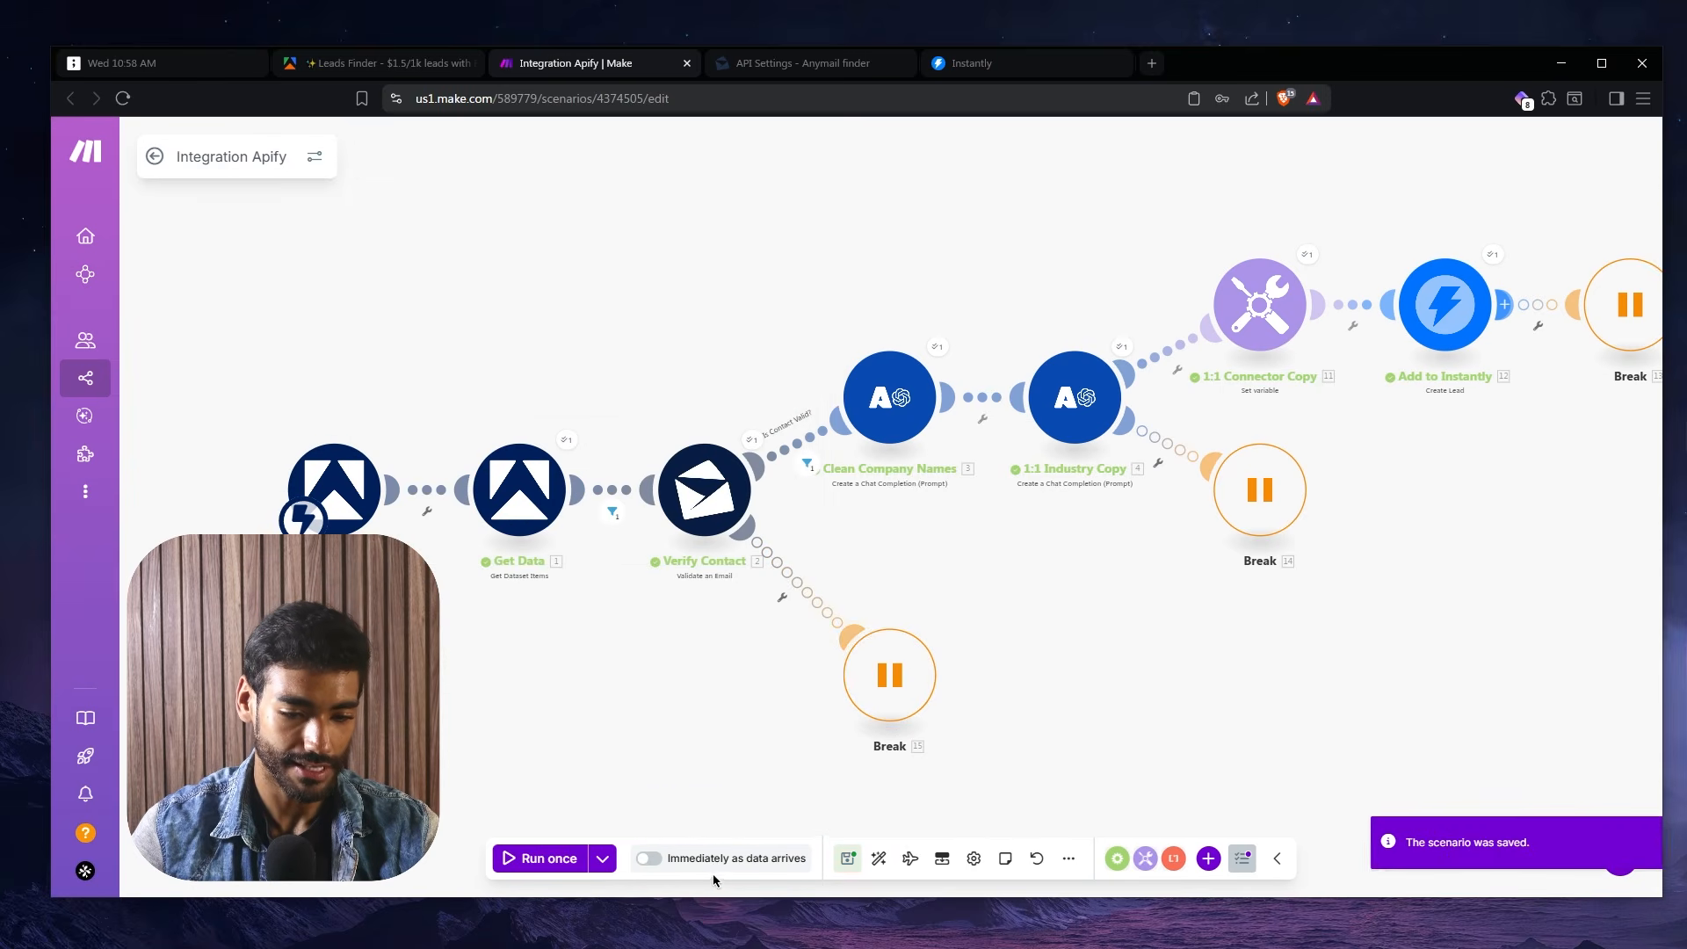
{"action": "left_click", "coordinate": [647, 859]}
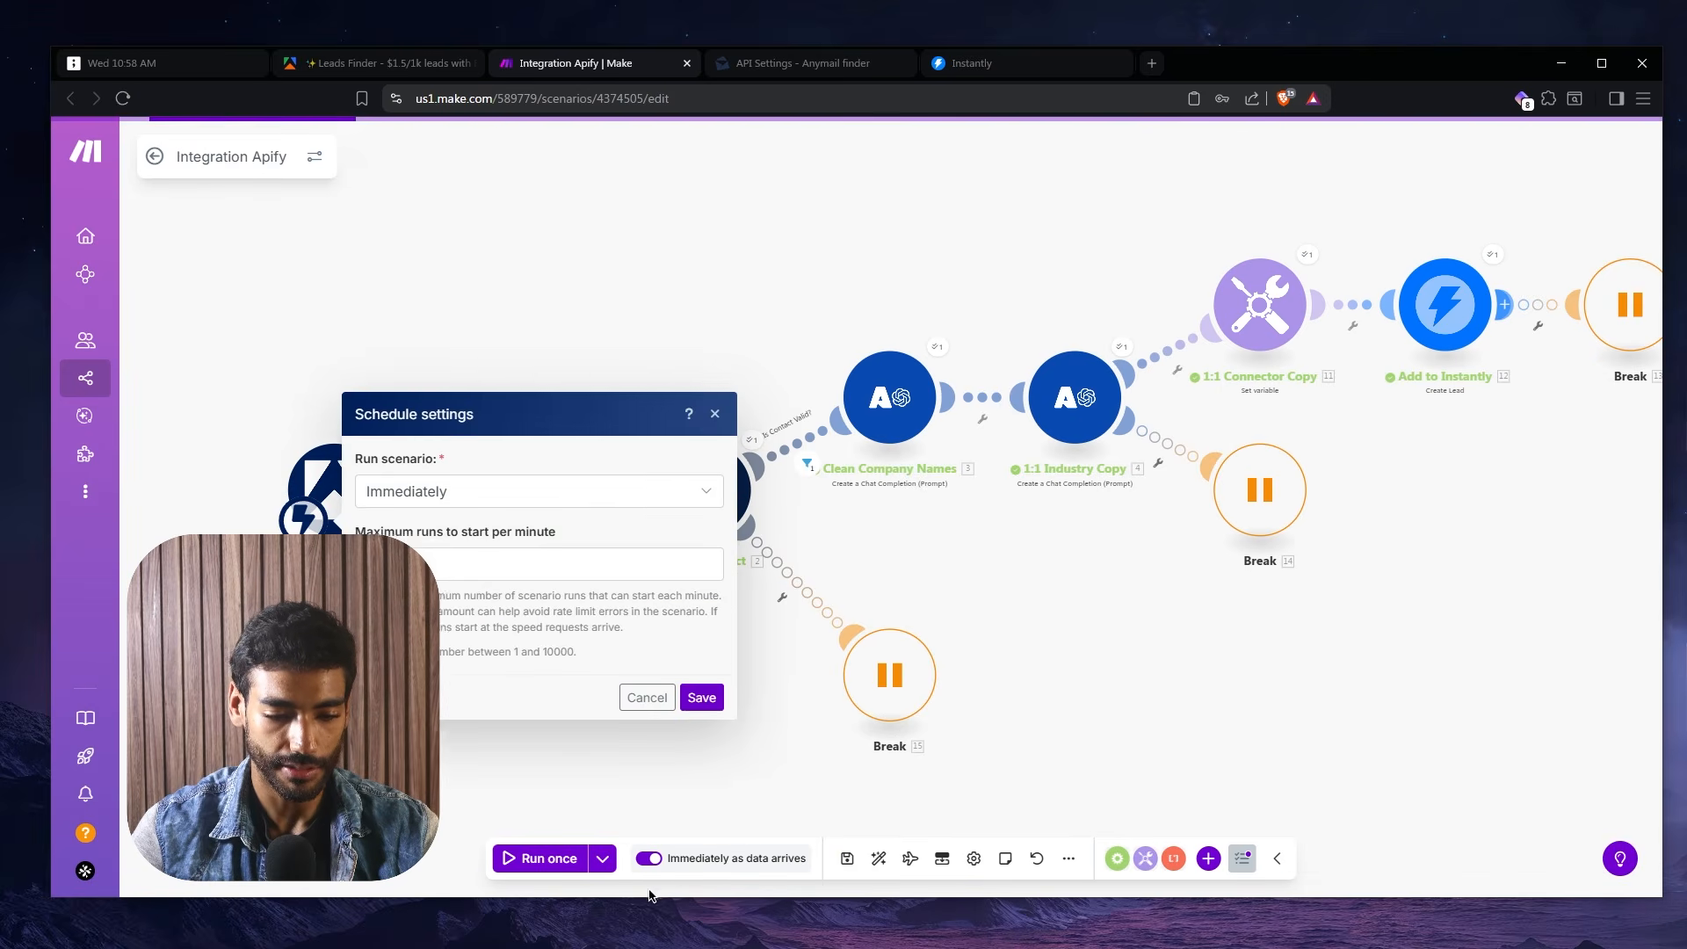
{"action": "left_click", "coordinate": [712, 650]}
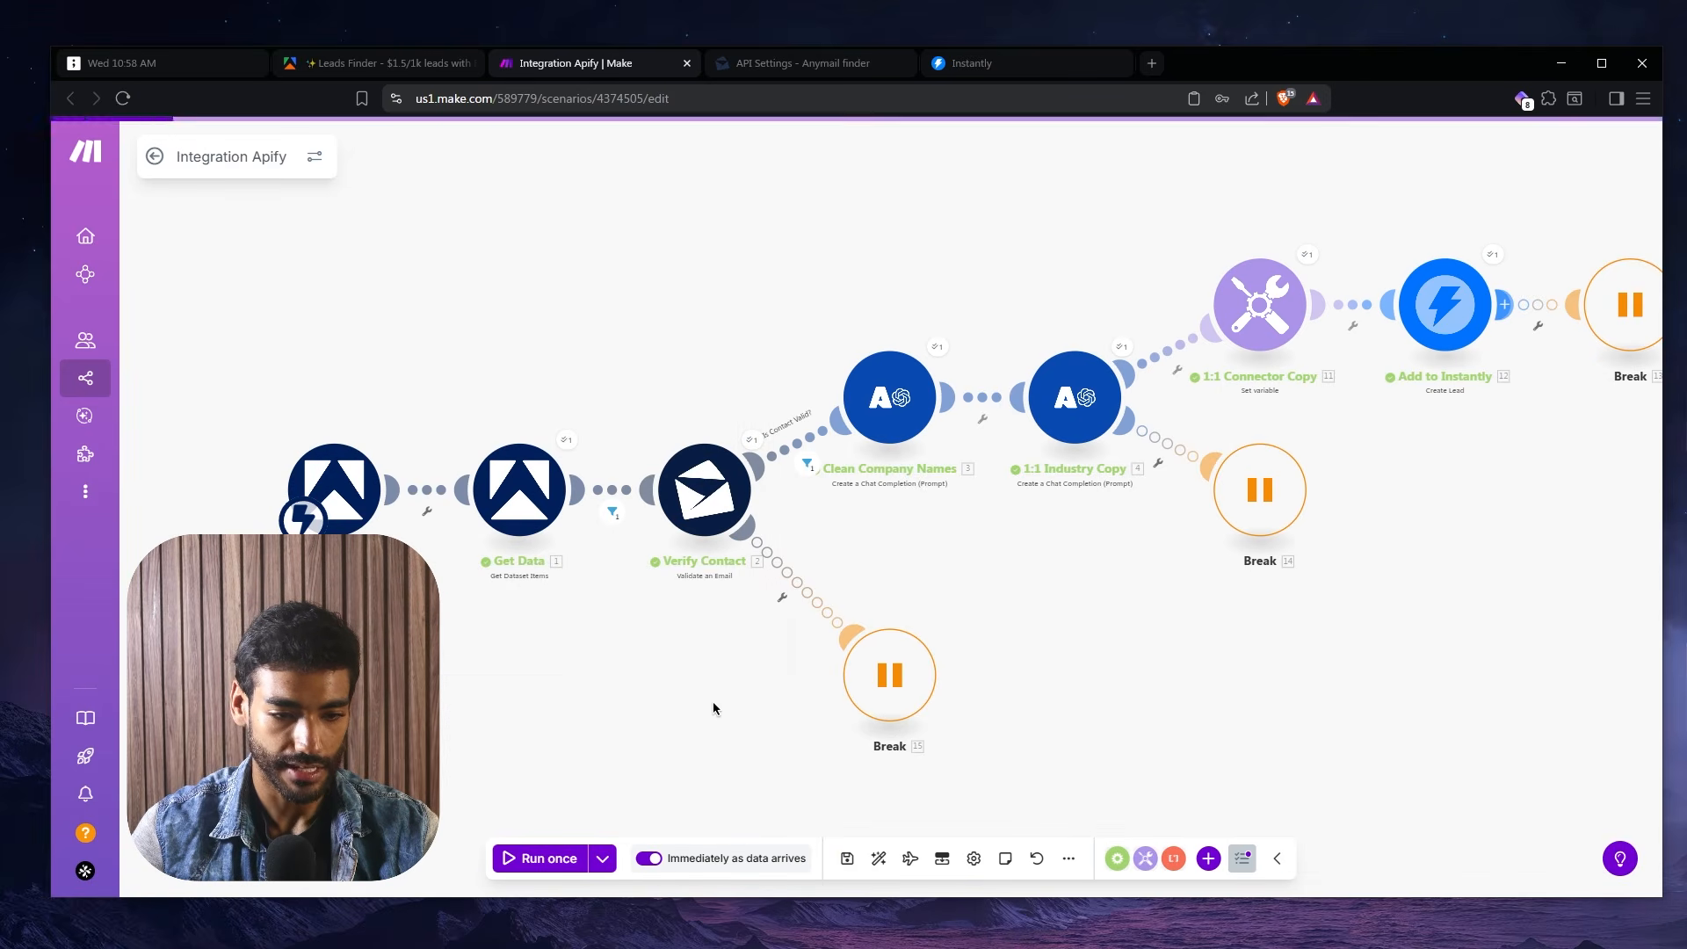
{"action": "left_click", "coordinate": [848, 858]}
Rename the scenario as 1-Click Apollo System To Get Contacts & Generate High Quality 1:1 Connector Copy, save it and leave the editor
{"action": "left_click", "coordinate": [248, 154]}
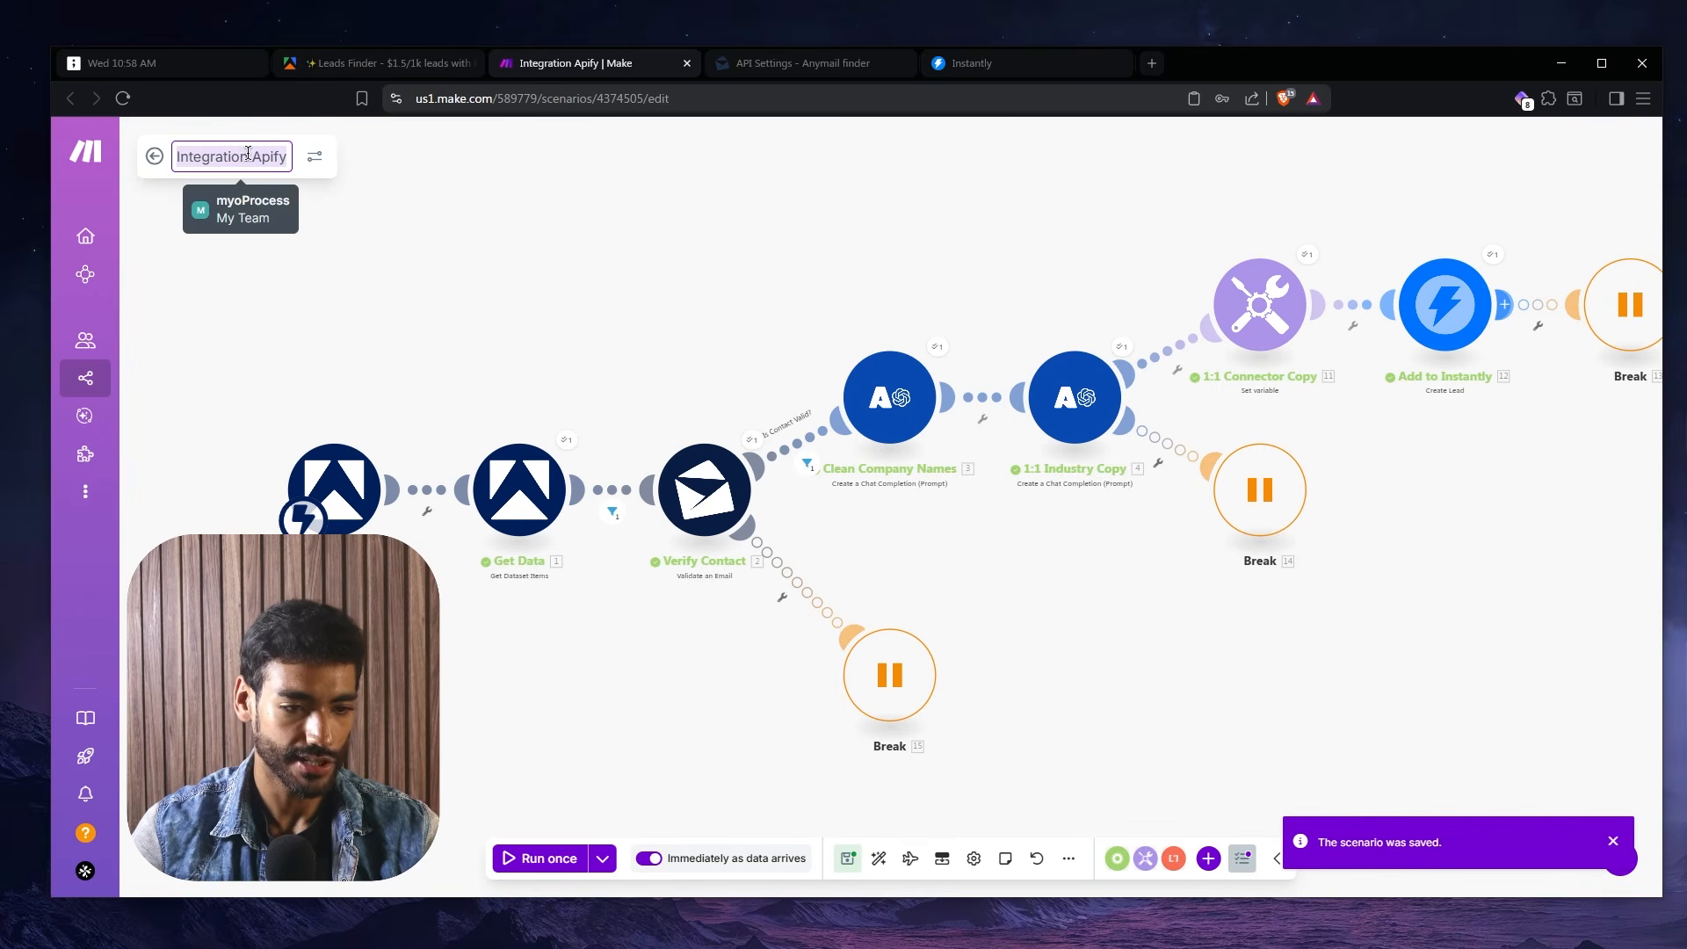
{"action": "type", "text": "Apollo System To Get Contacts & Gene"}
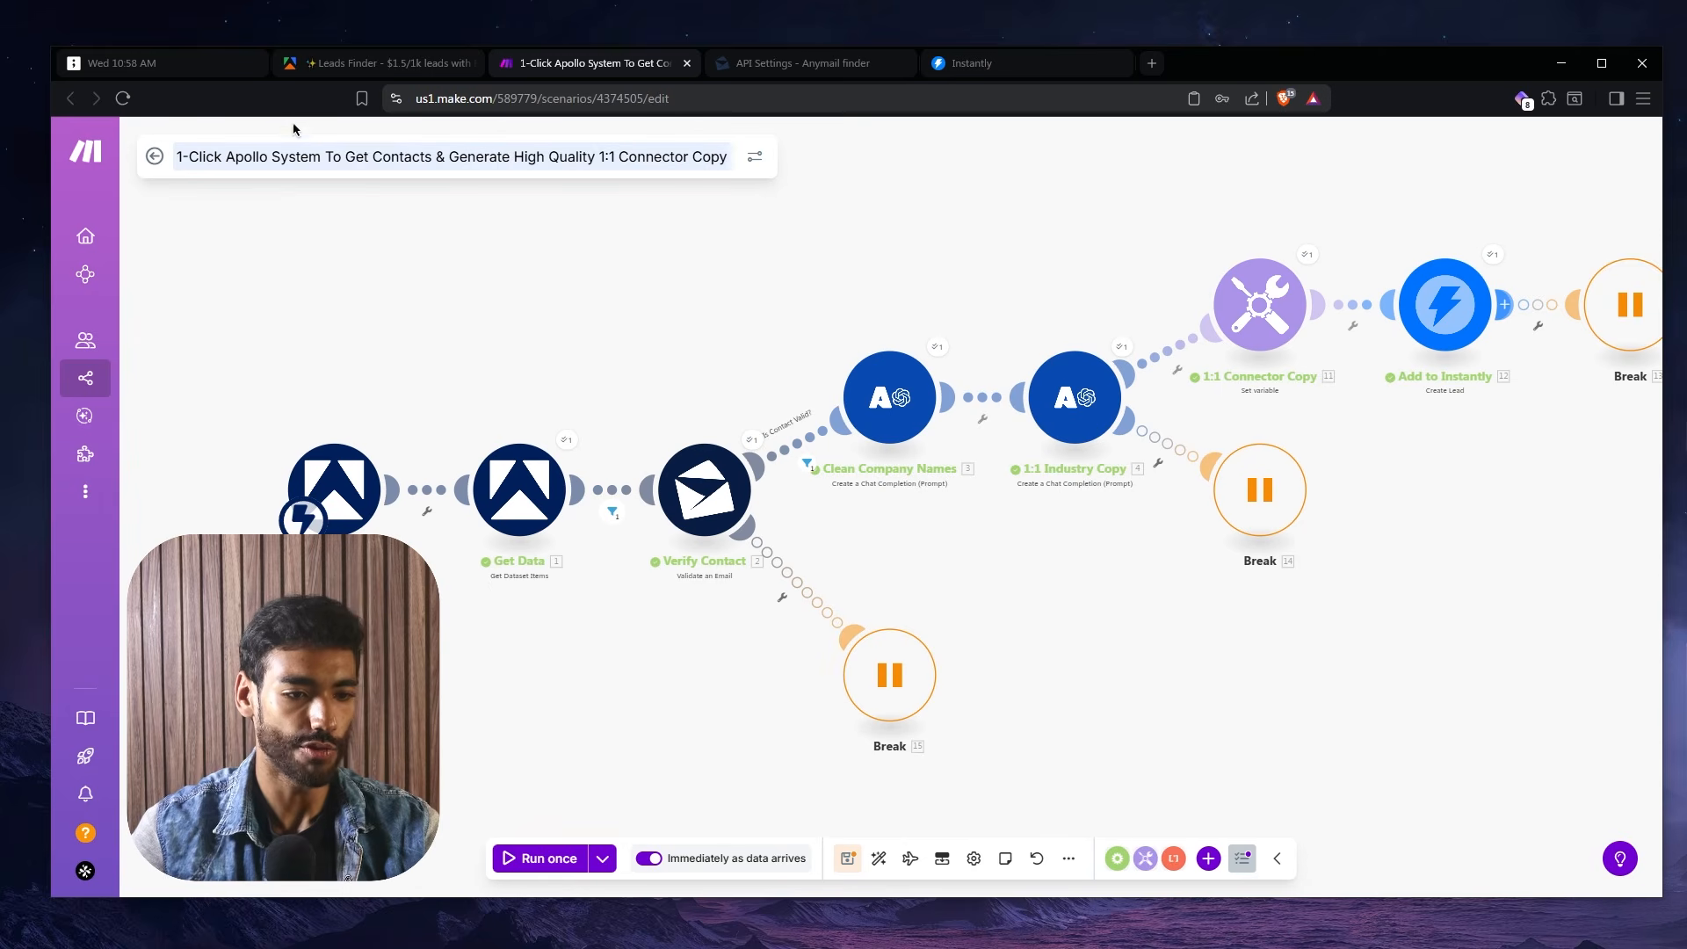
{"action": "left_click", "coordinate": [442, 146]}
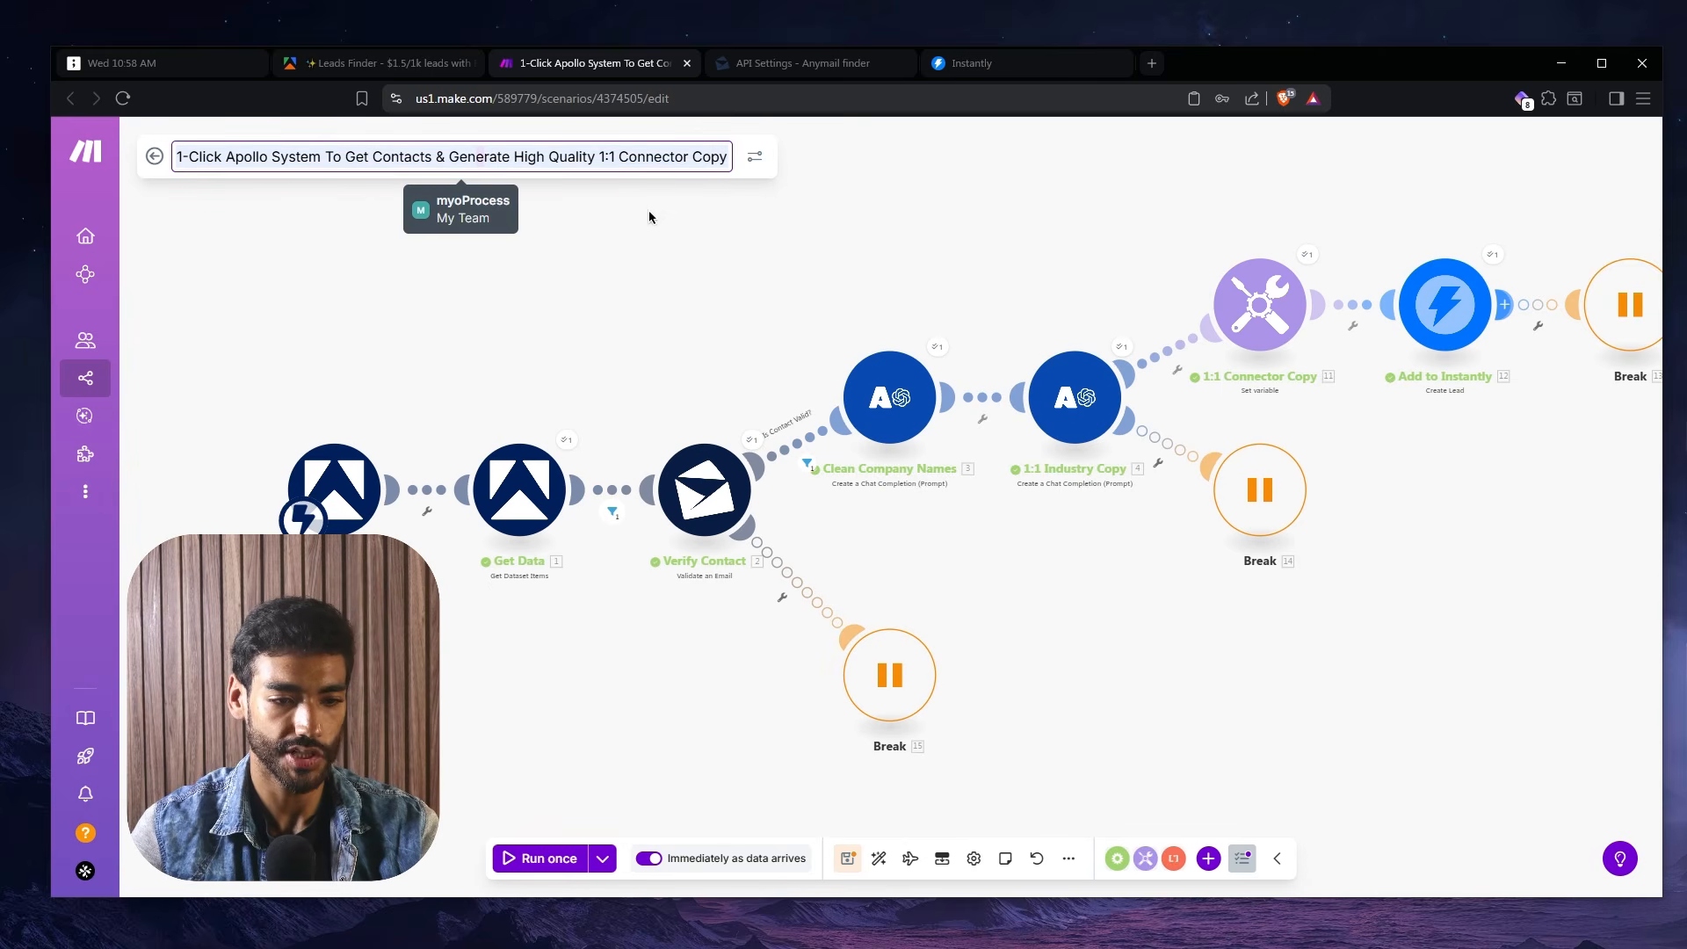
{"action": "left_click", "coordinate": [847, 858]}
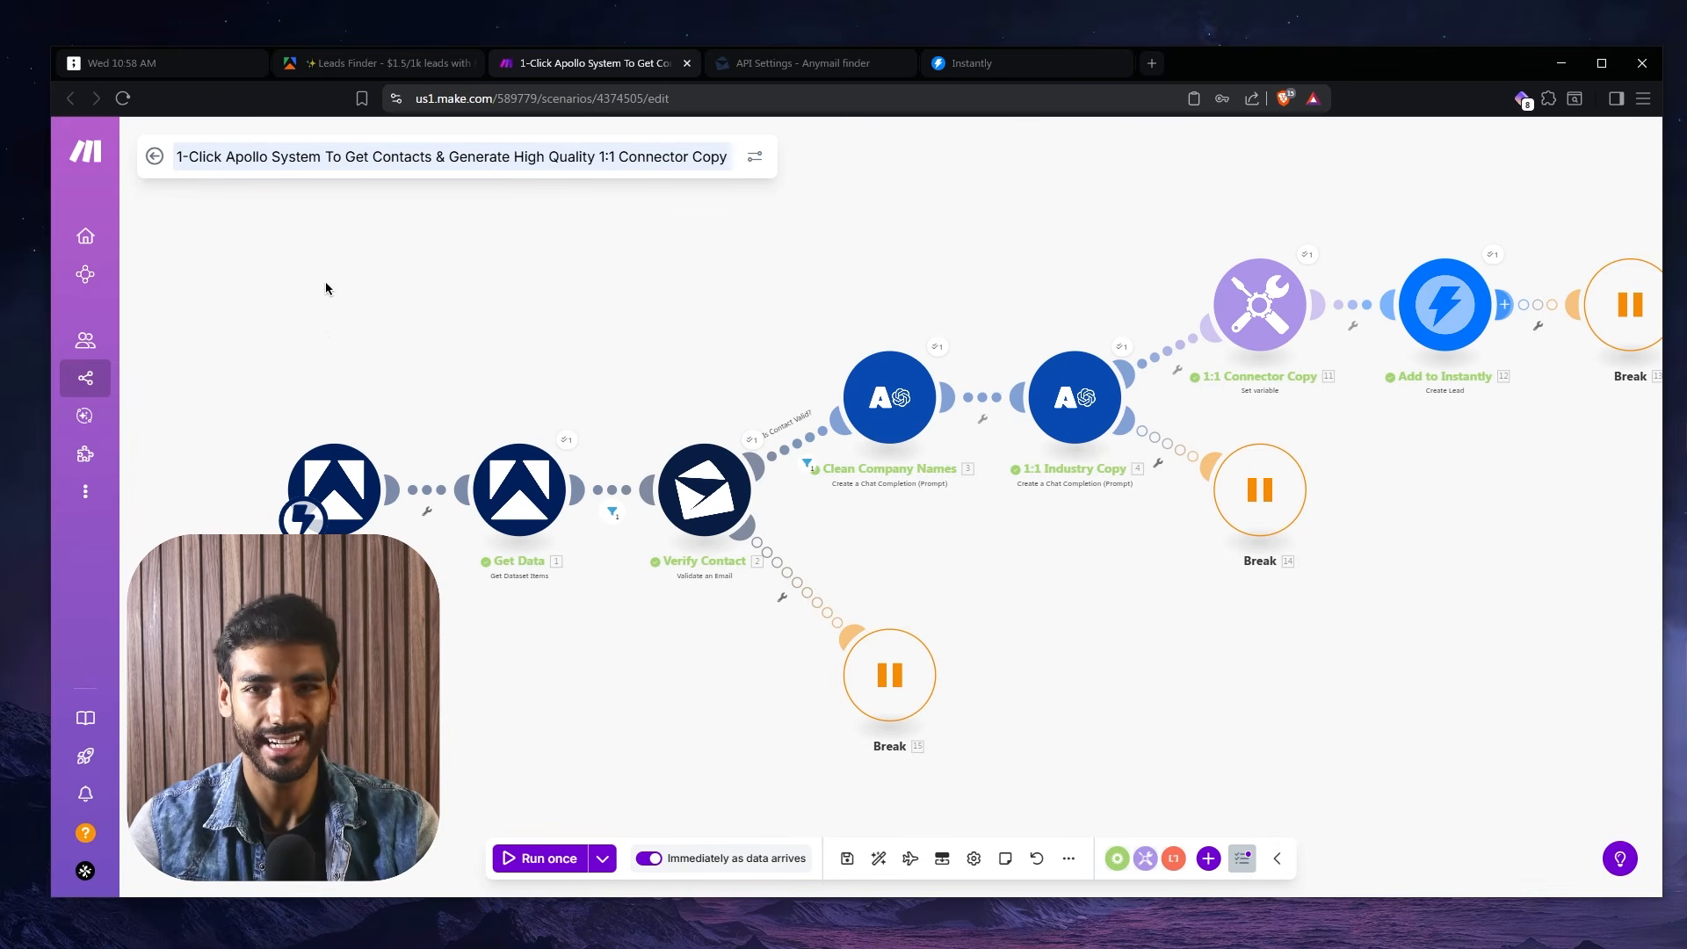
{"action": "left_click", "coordinate": [151, 155]}
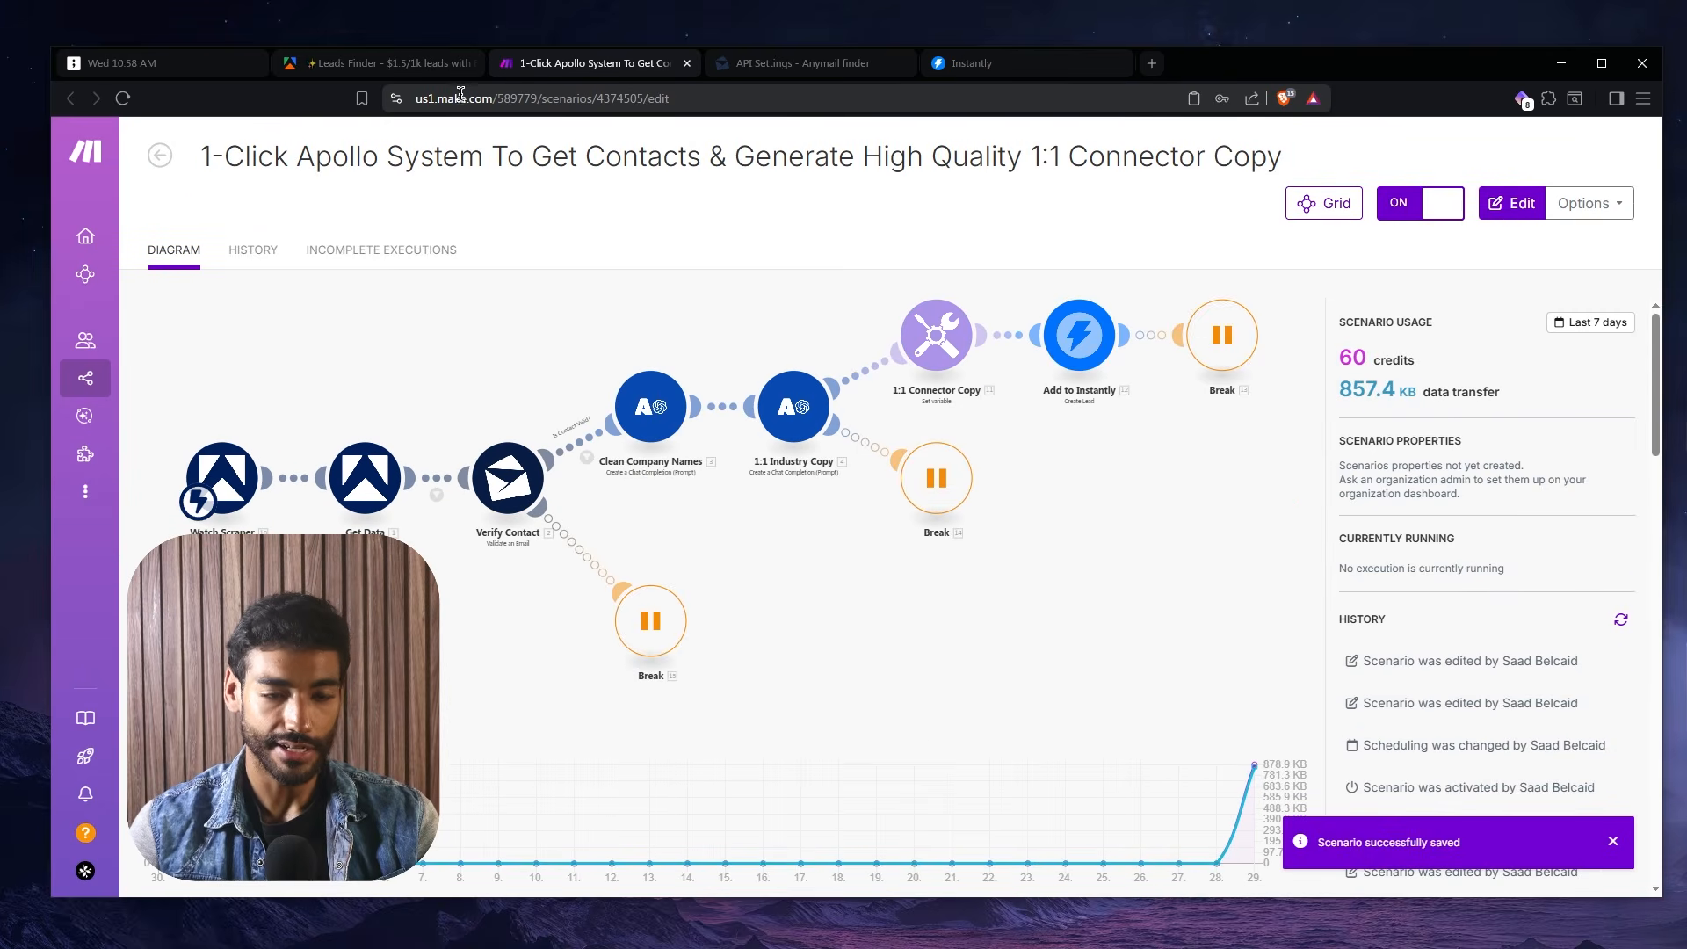
Switch to Apify, review the Leads Finder input including the Job Title filter, and start a run
{"action": "left_click", "coordinate": [444, 67]}
{"action": "left_click", "coordinate": [530, 527]}
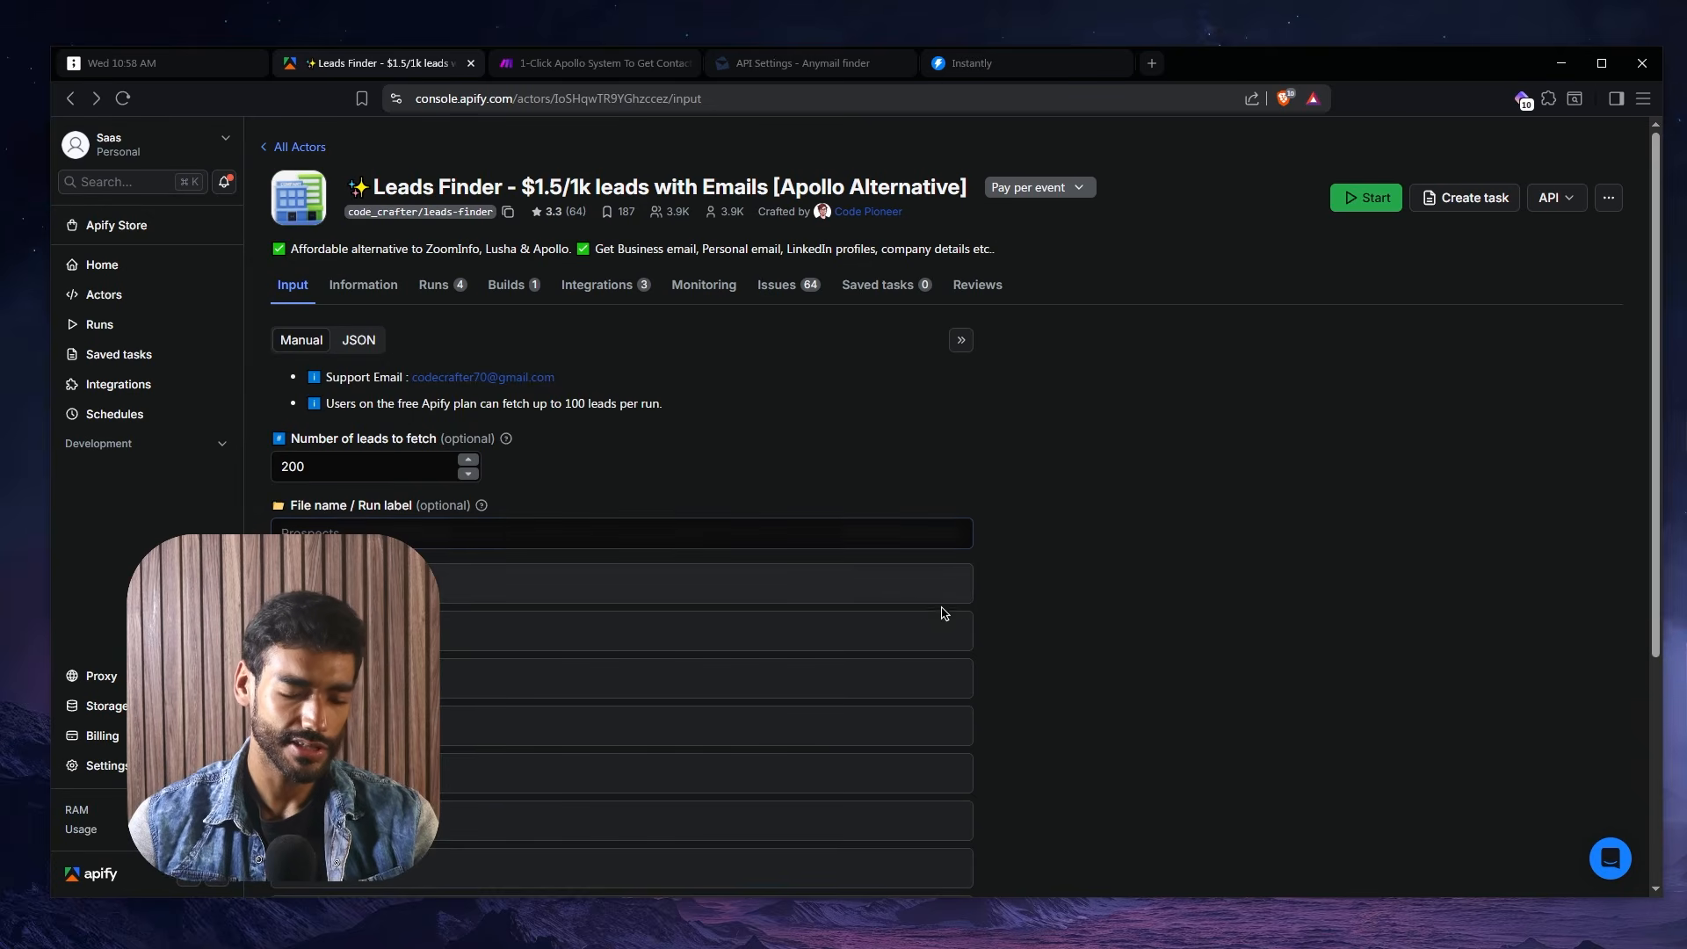
{"action": "scroll", "coordinate": [1145, 616], "scroll_direction": "down", "scroll_amount": 4}
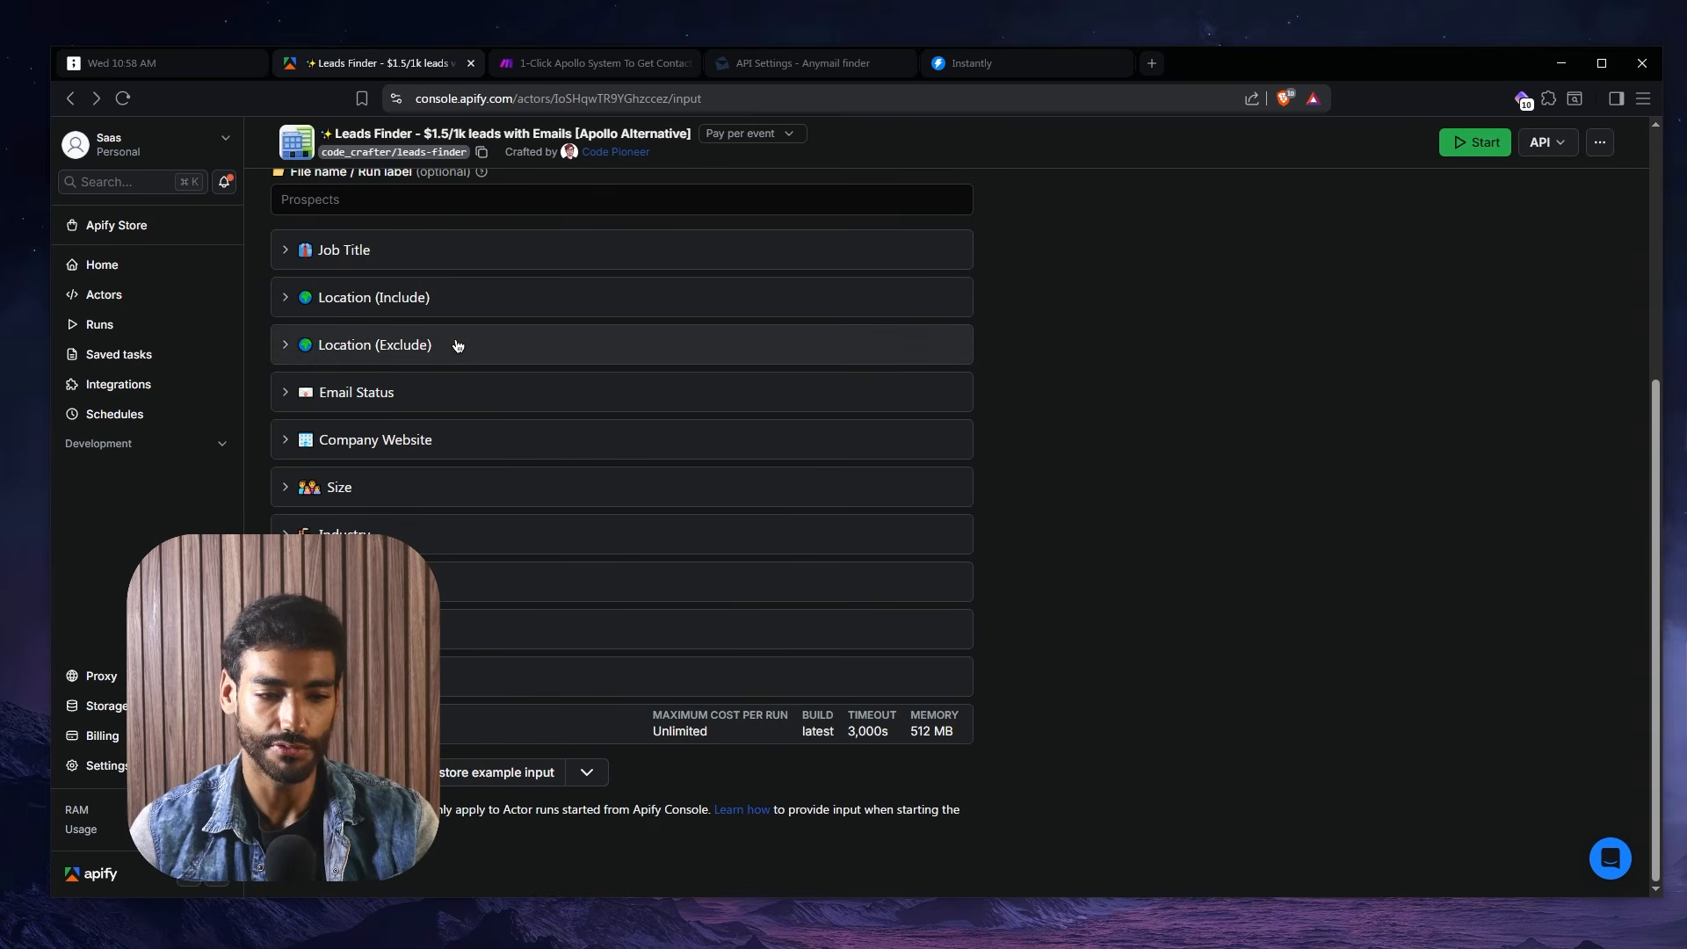
{"action": "scroll", "coordinate": [475, 343], "scroll_direction": "up", "scroll_amount": 4}
{"action": "scroll", "coordinate": [523, 606], "scroll_direction": "down", "scroll_amount": 4}
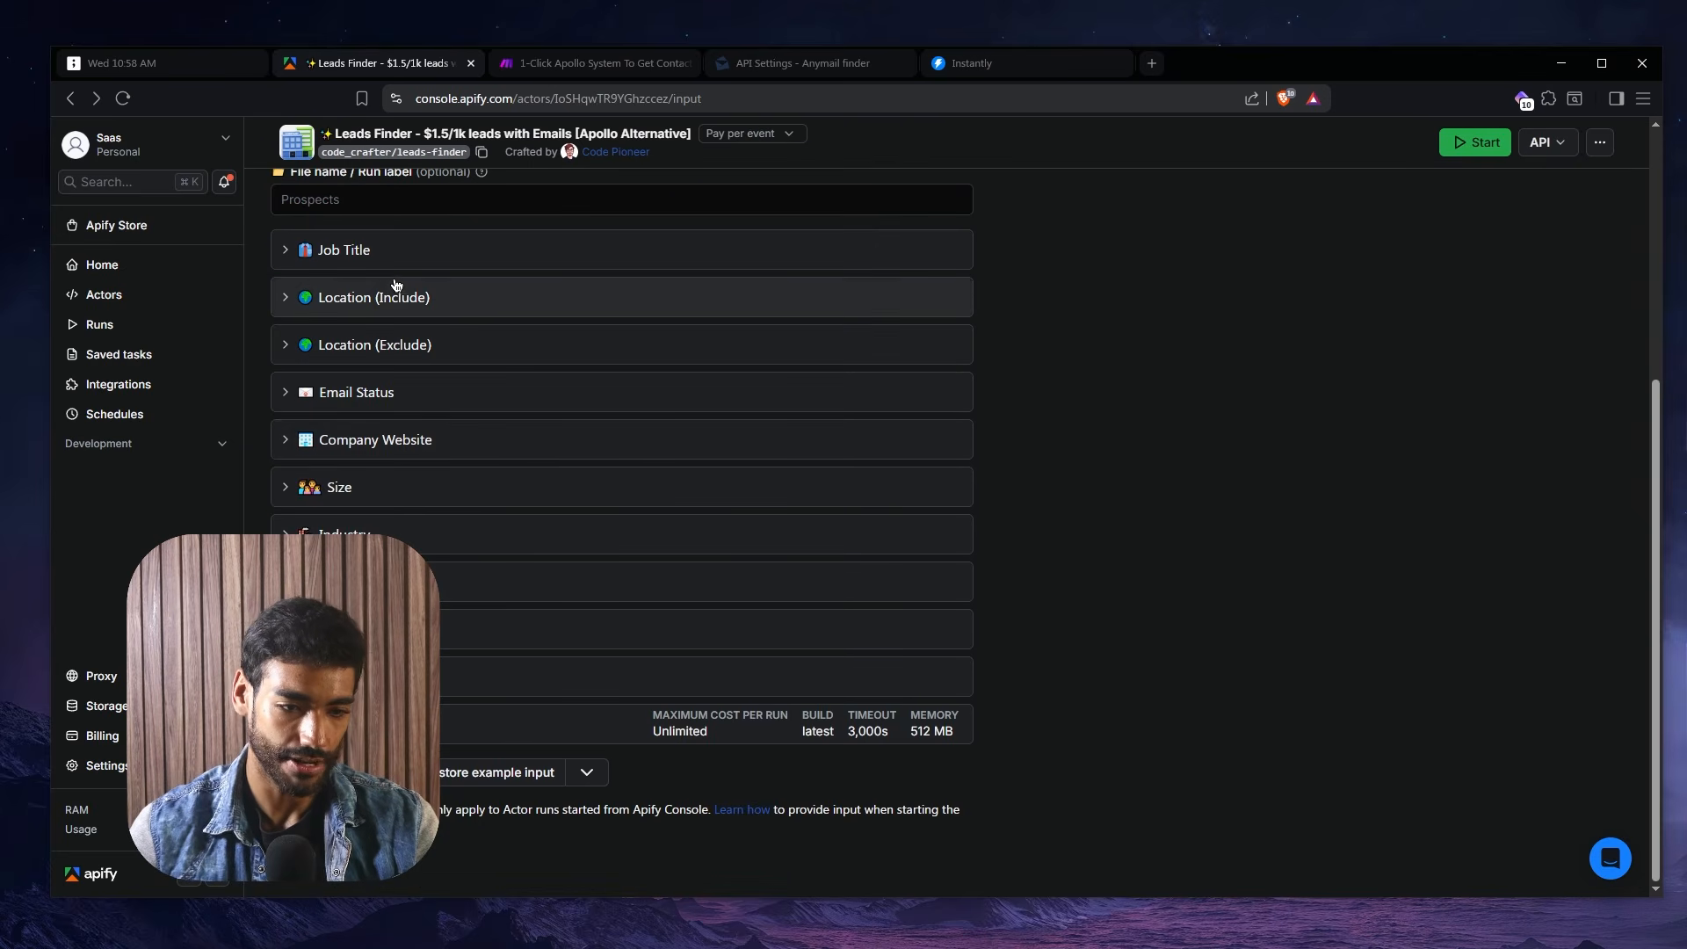
{"action": "left_click", "coordinate": [391, 253]}
{"action": "scroll", "coordinate": [887, 479], "scroll_direction": "up", "scroll_amount": 4}
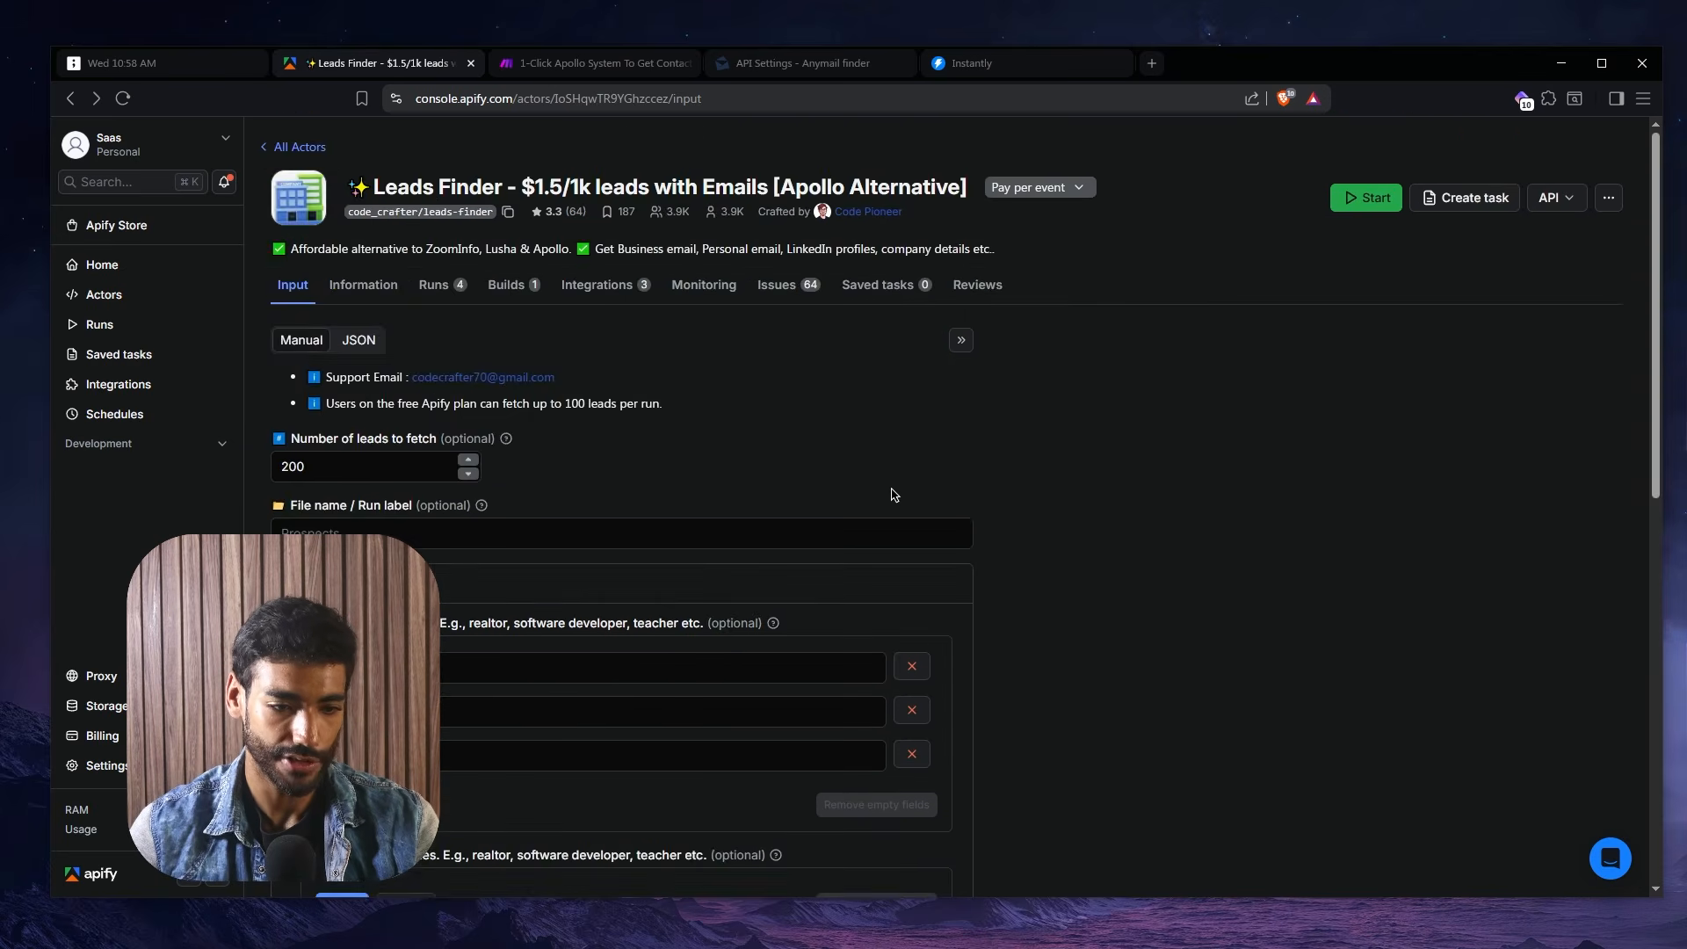
{"action": "left_click", "coordinate": [1365, 198]}
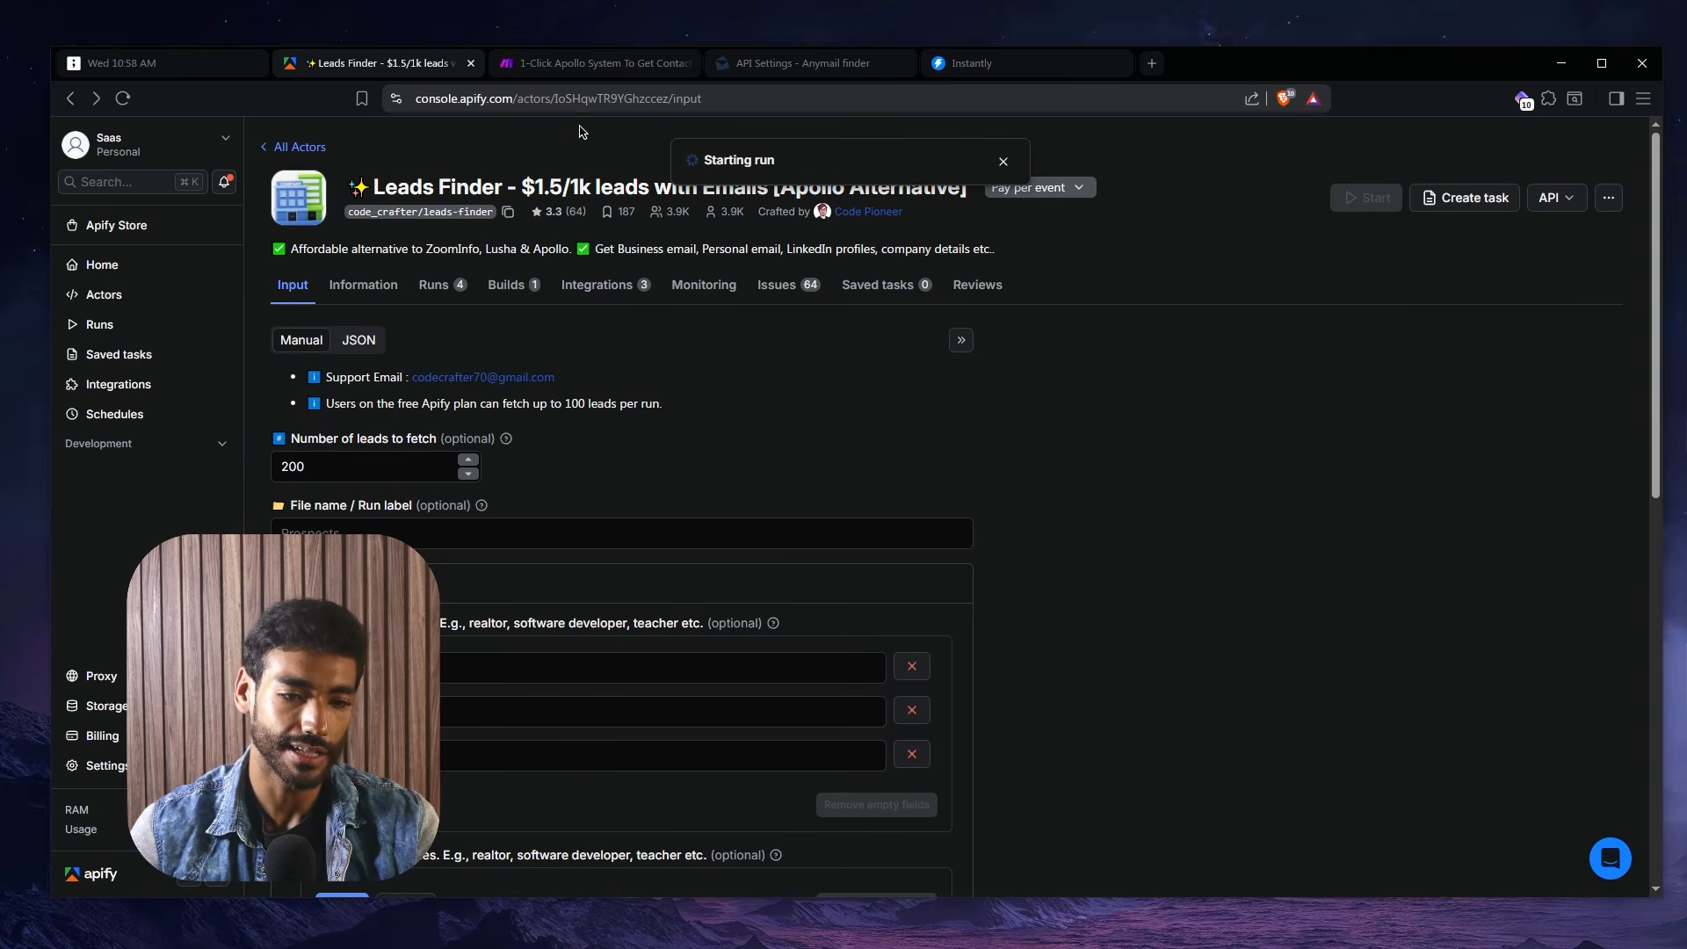
Check the Make scenario overview and the output of the Leads Finder run in Apify
{"action": "left_click", "coordinate": [598, 64]}
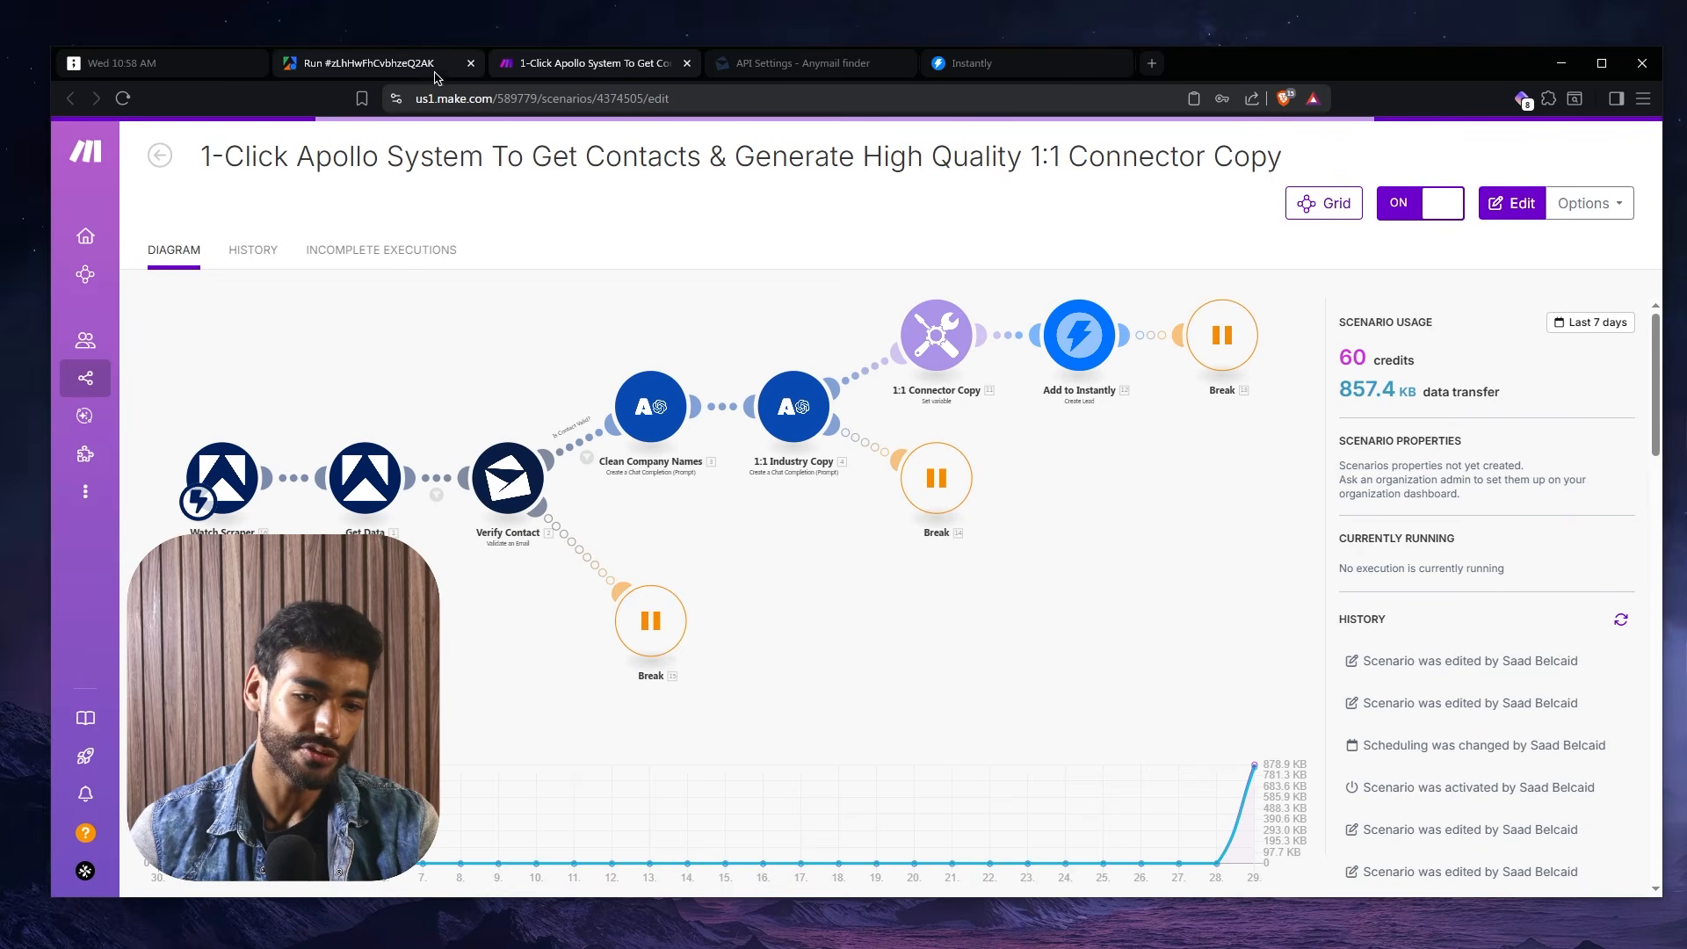
{"action": "left_click", "coordinate": [378, 63]}
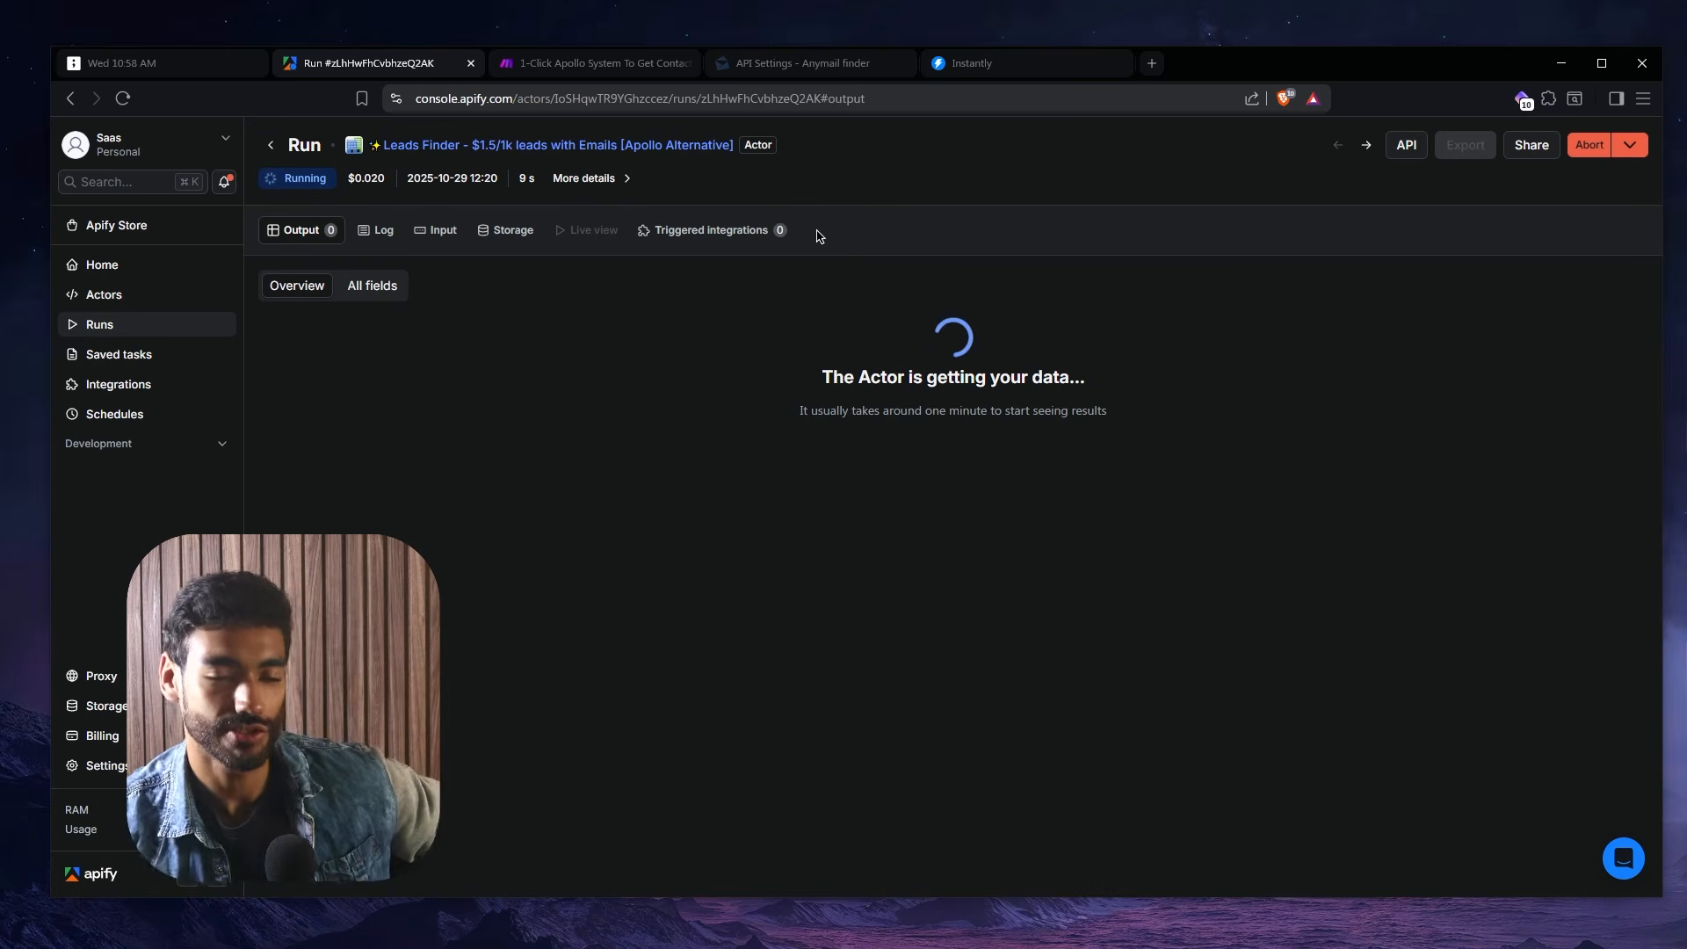
{"action": "left_click", "coordinate": [563, 65]}
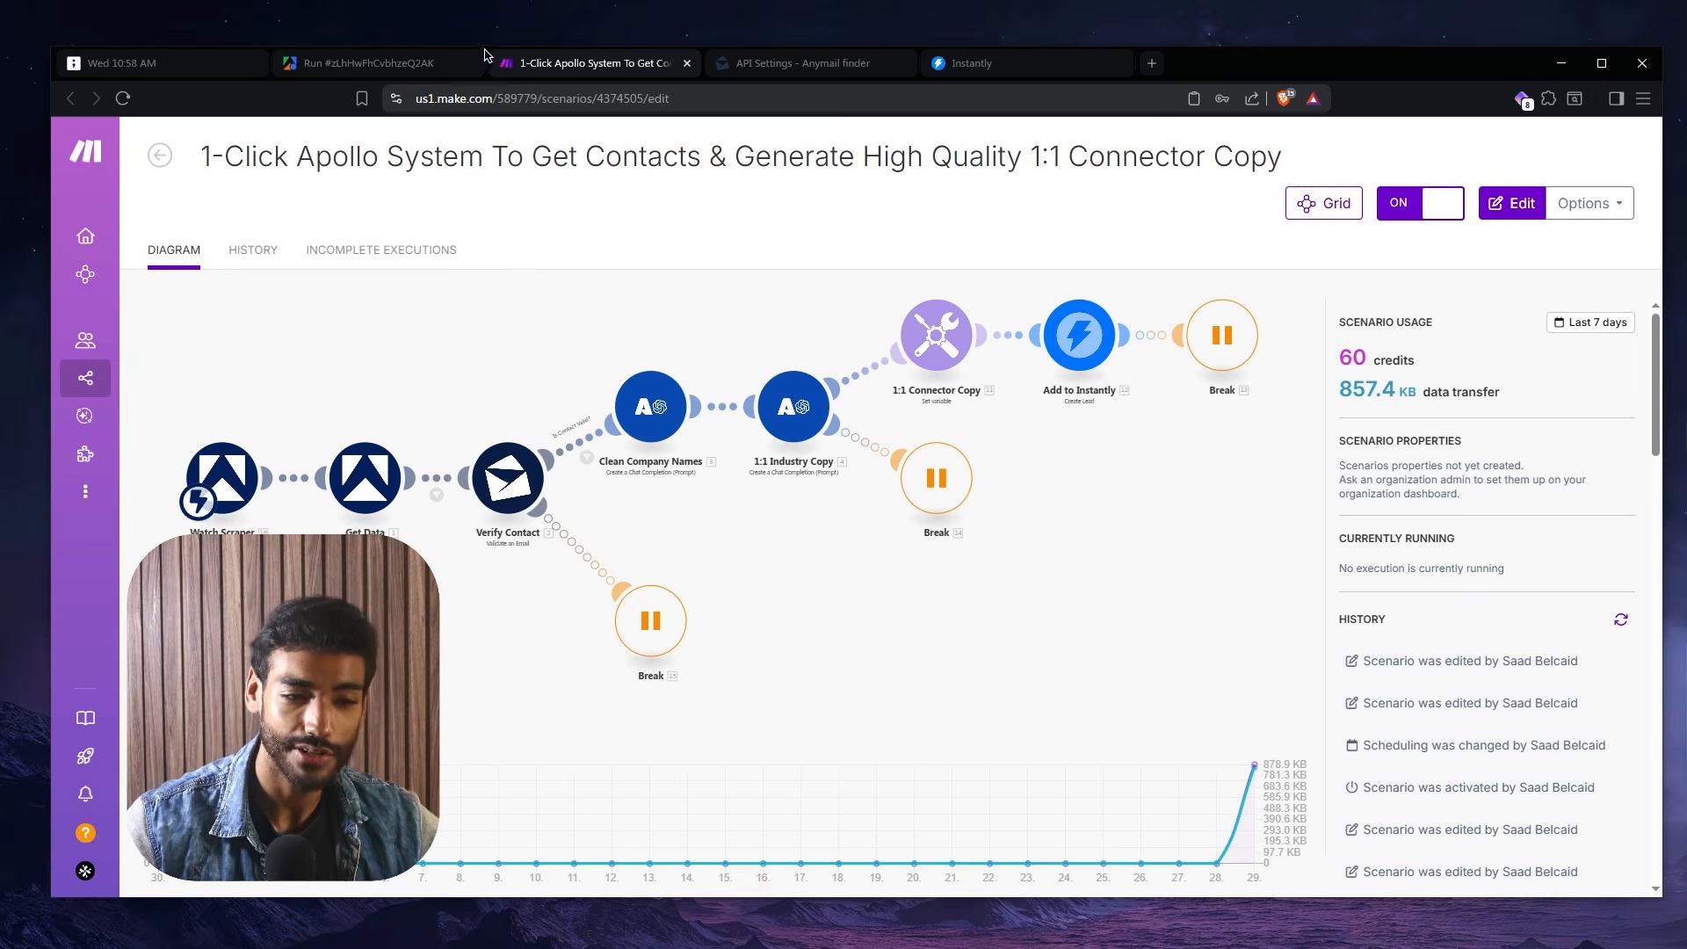
{"action": "left_click", "coordinate": [389, 65]}
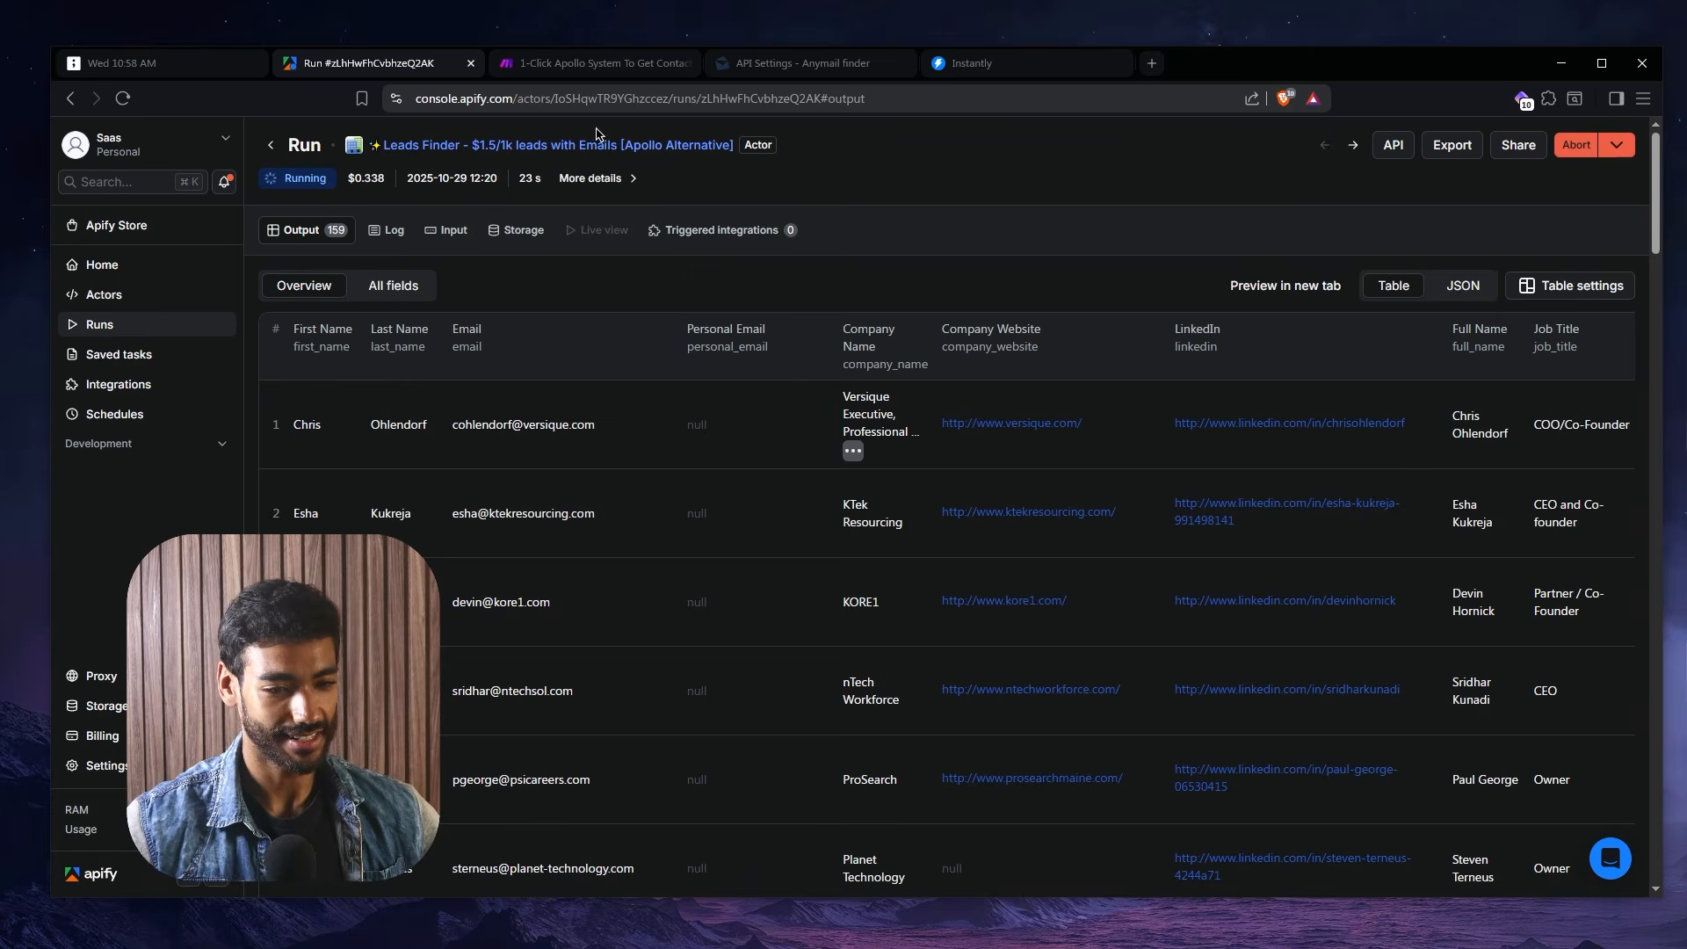
Check the Make scenario's execution status against the progress of the Leads Finder run in Apify
{"action": "left_click", "coordinate": [588, 72]}
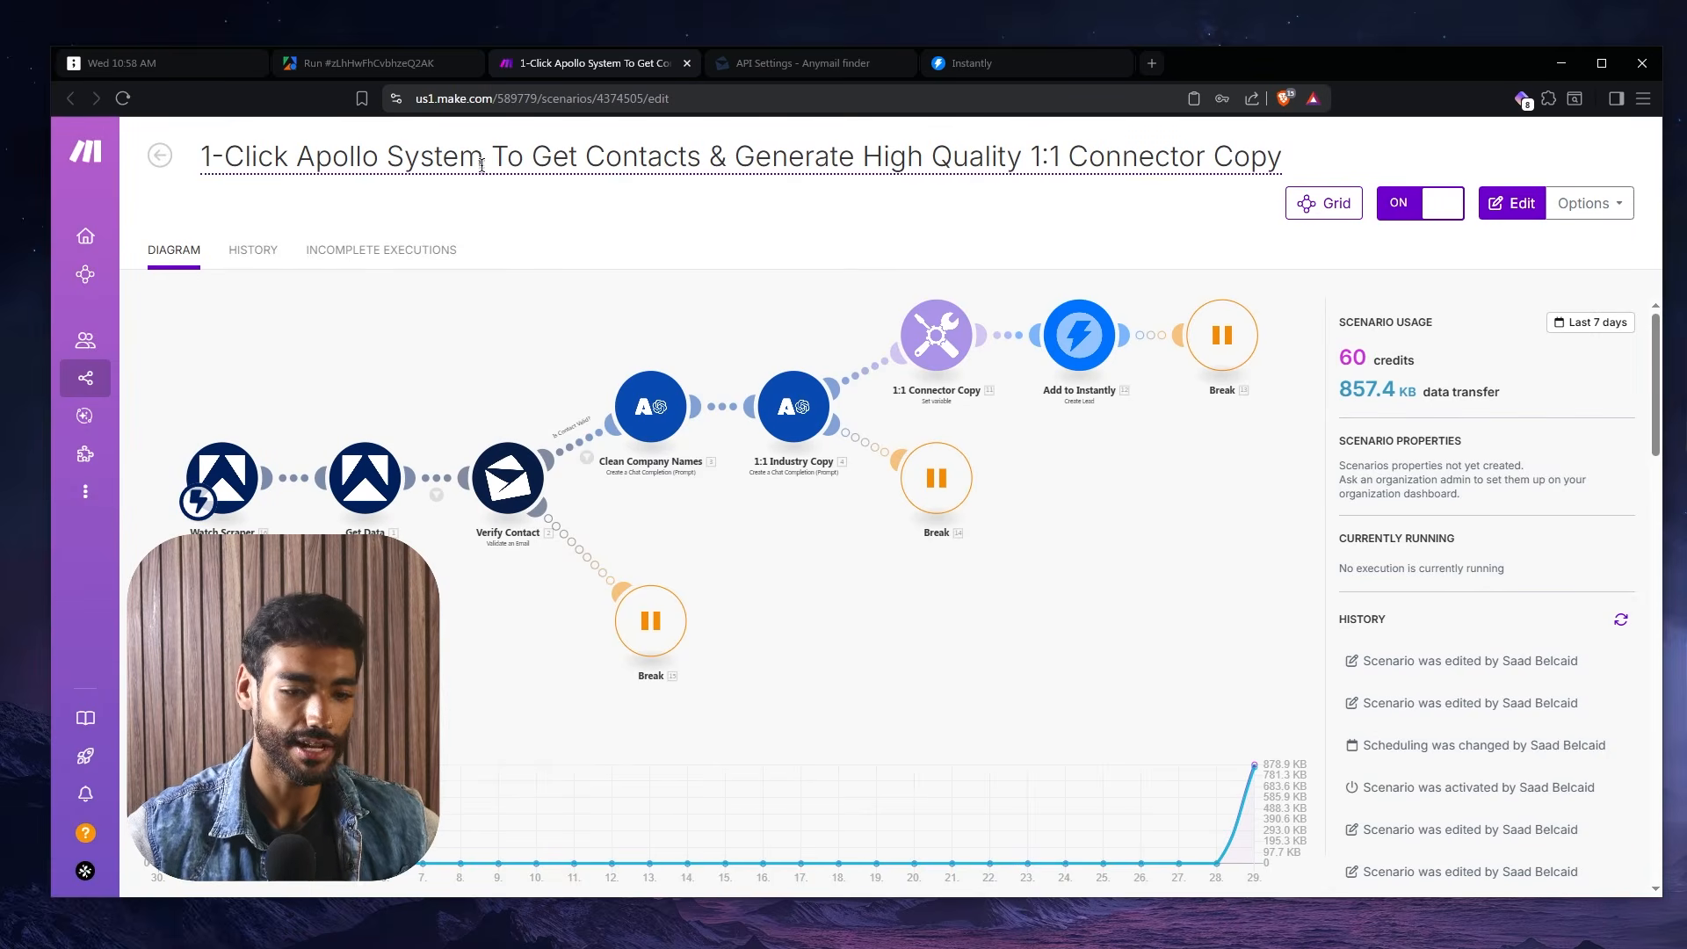
{"action": "left_click", "coordinate": [370, 65]}
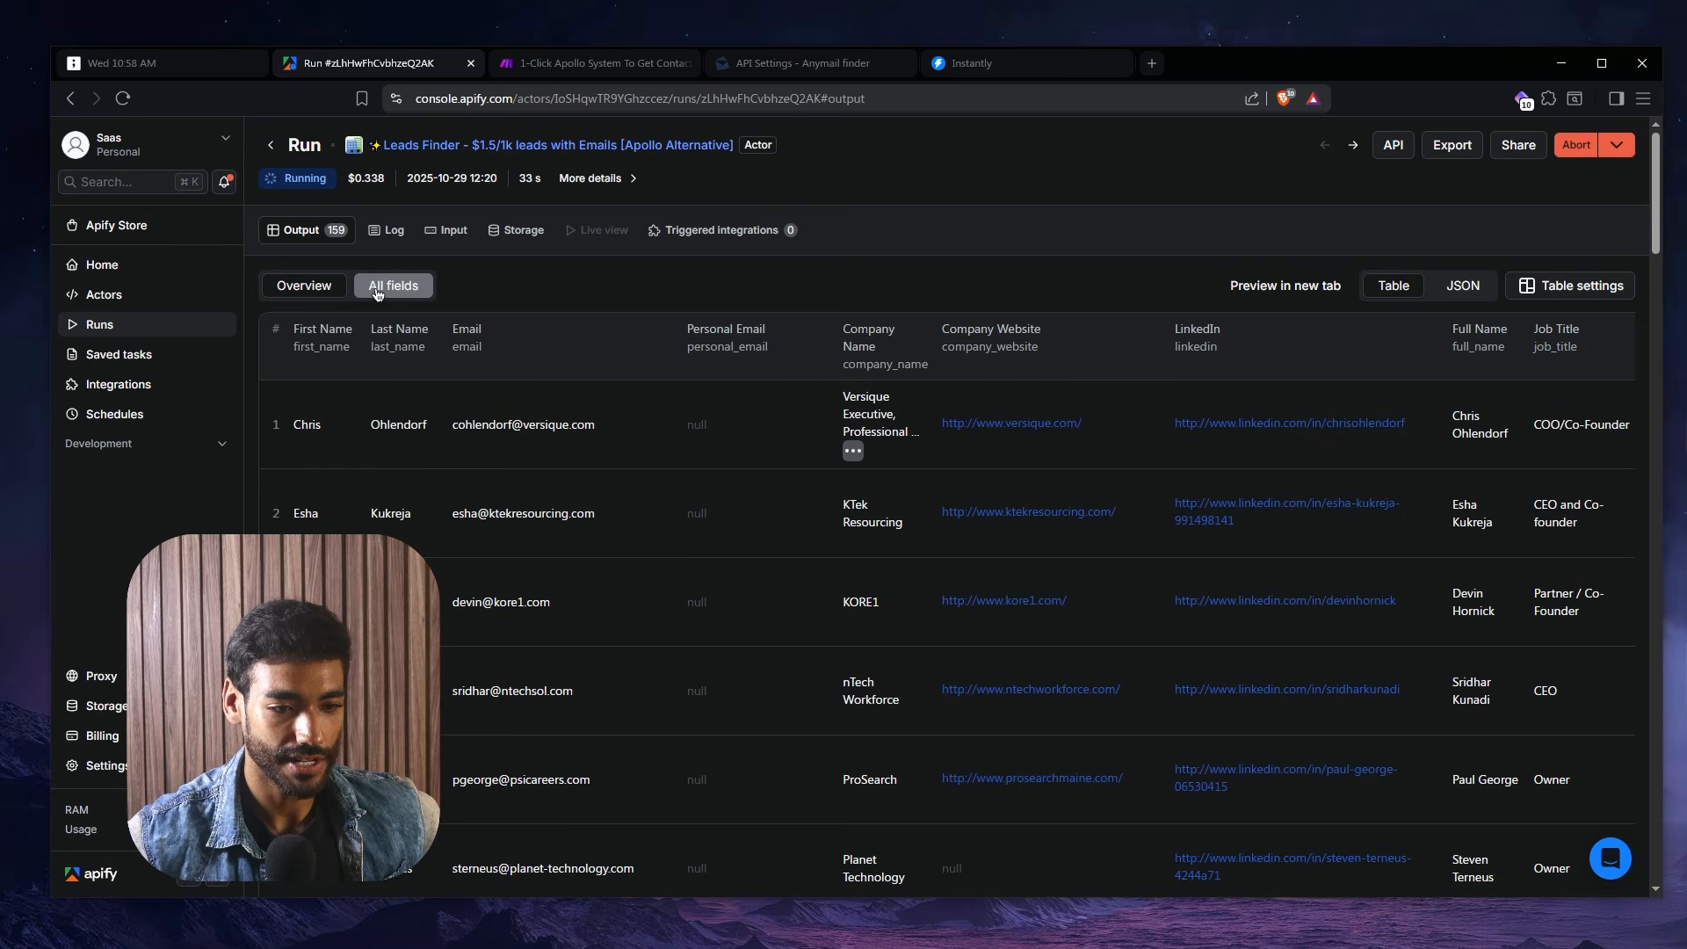
{"action": "left_click", "coordinate": [540, 69]}
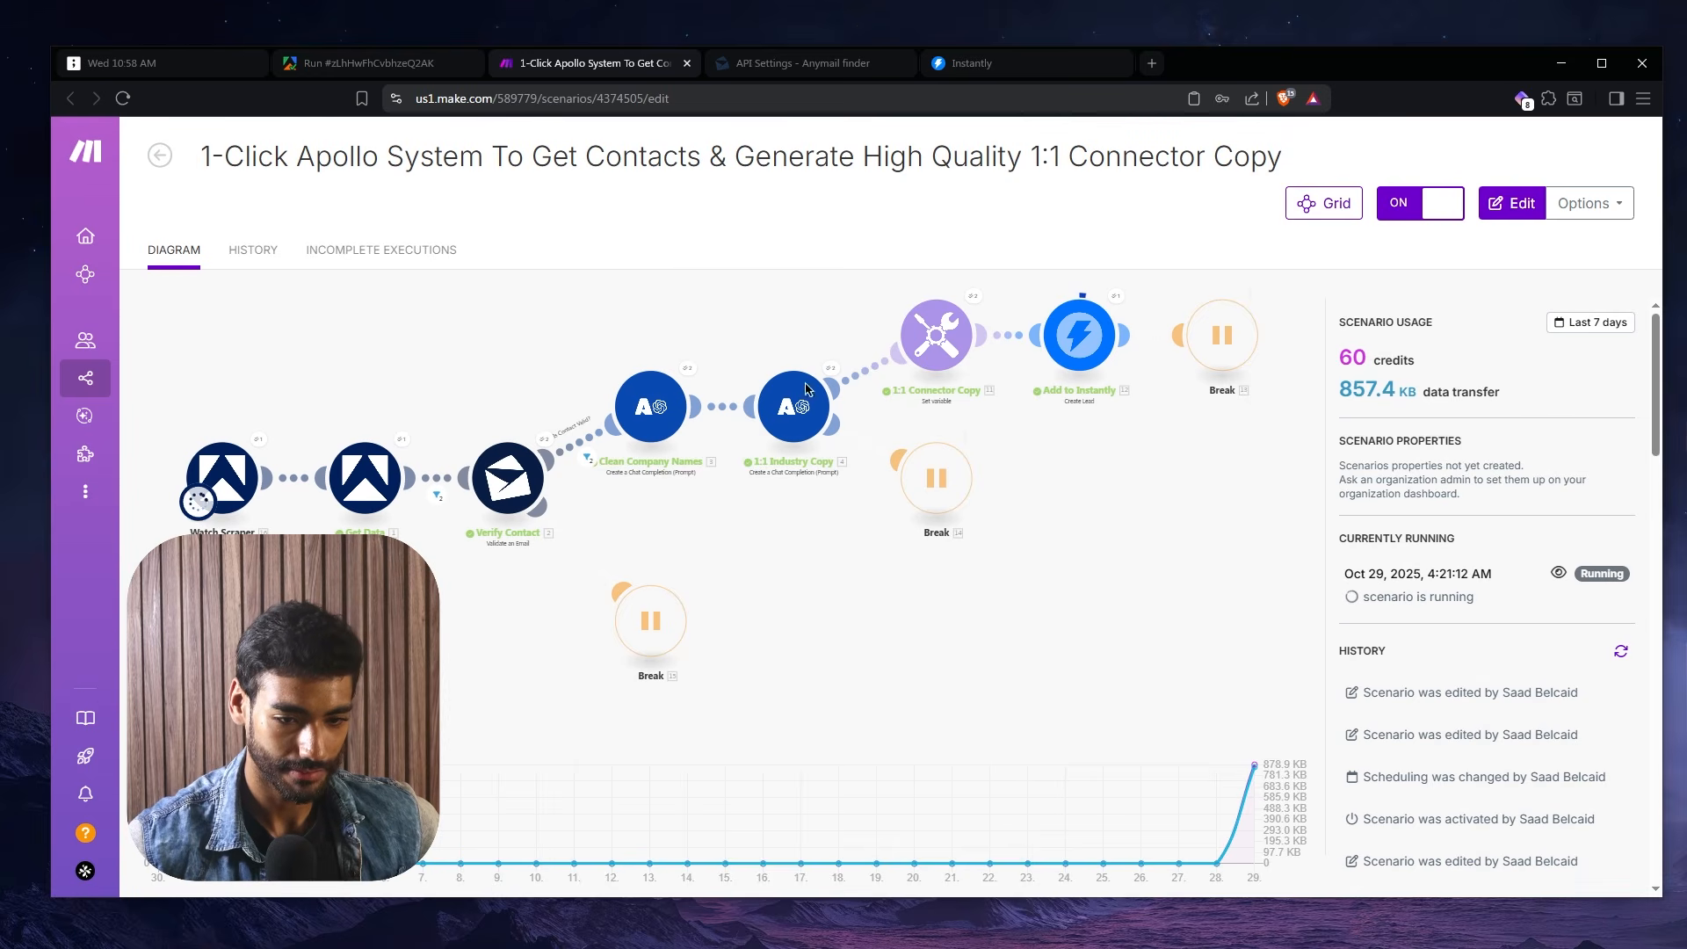
Switch to Instantly and review the Demo Apollo System campaign's lead list and email sequence
{"action": "left_click", "coordinate": [971, 64]}
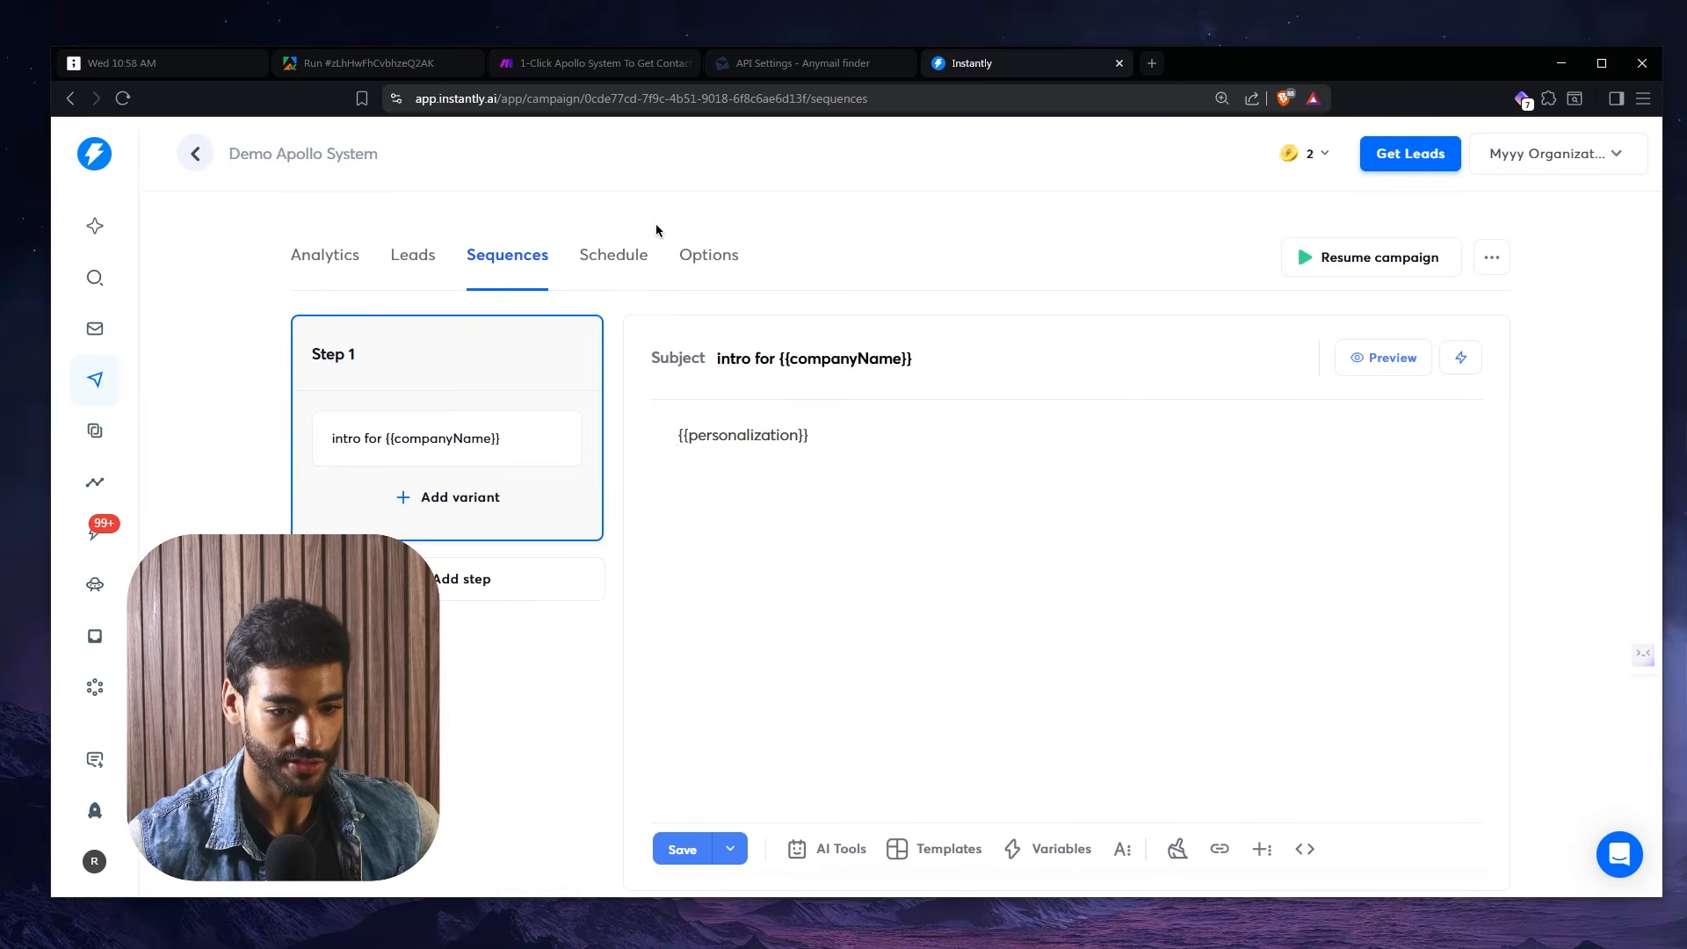
{"action": "left_click", "coordinate": [403, 263]}
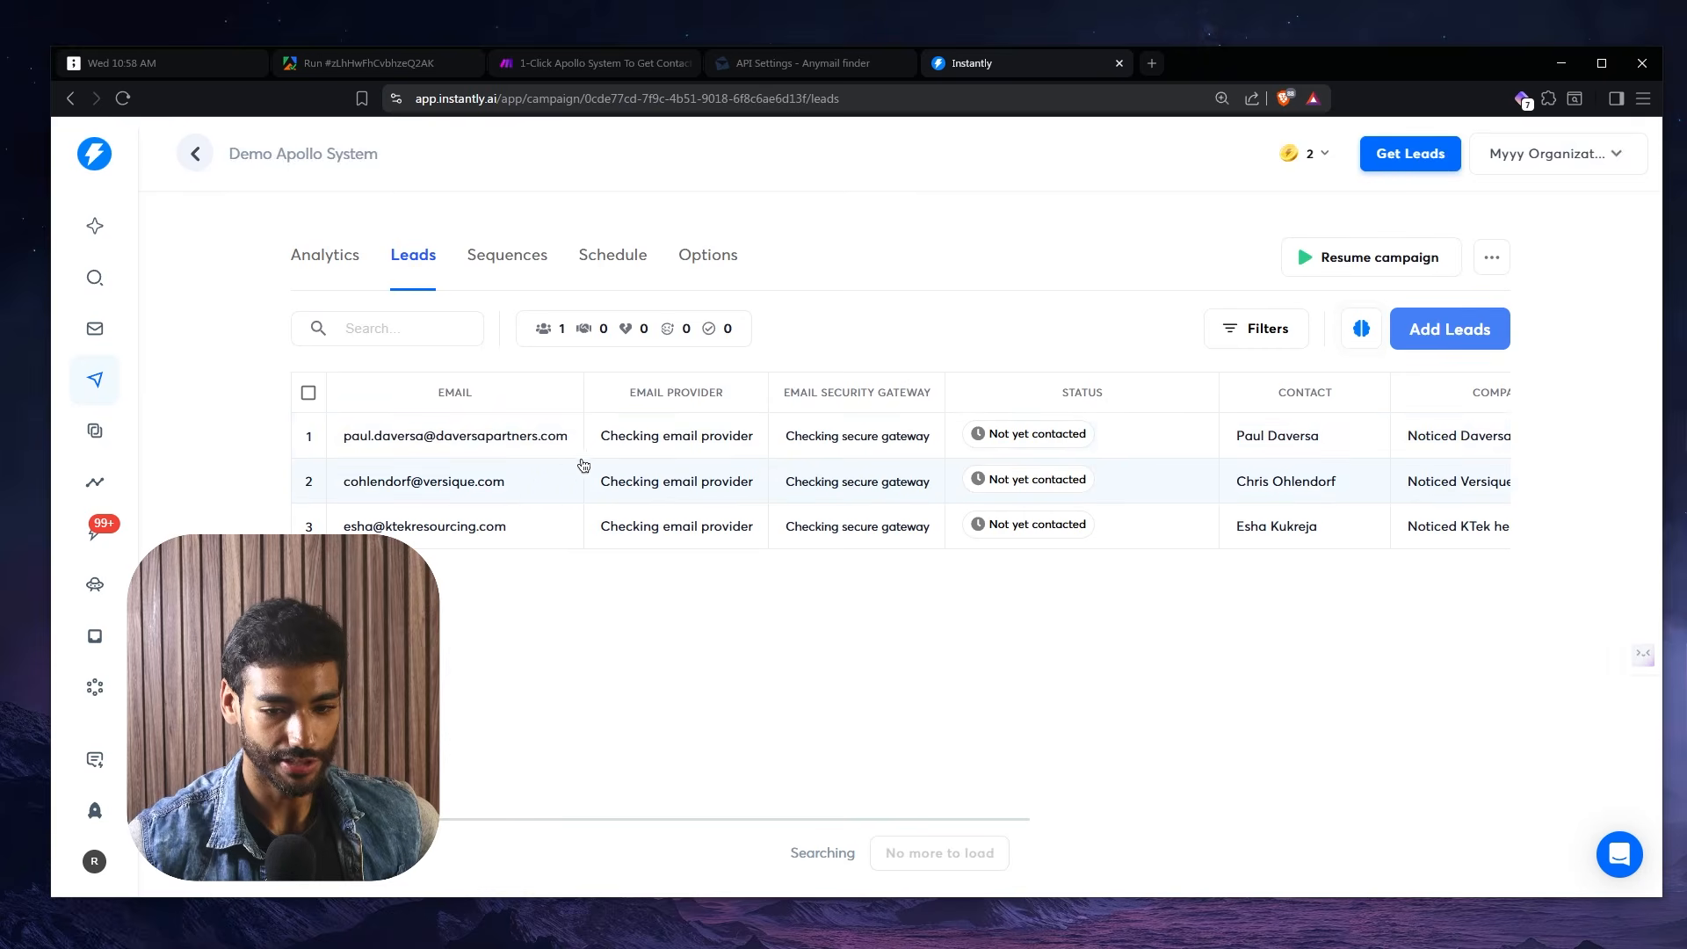
{"action": "left_click", "coordinate": [501, 258]}
{"action": "left_click", "coordinate": [1376, 360]}
{"action": "left_click", "coordinate": [1445, 416]}
{"action": "left_click", "coordinate": [416, 259]}
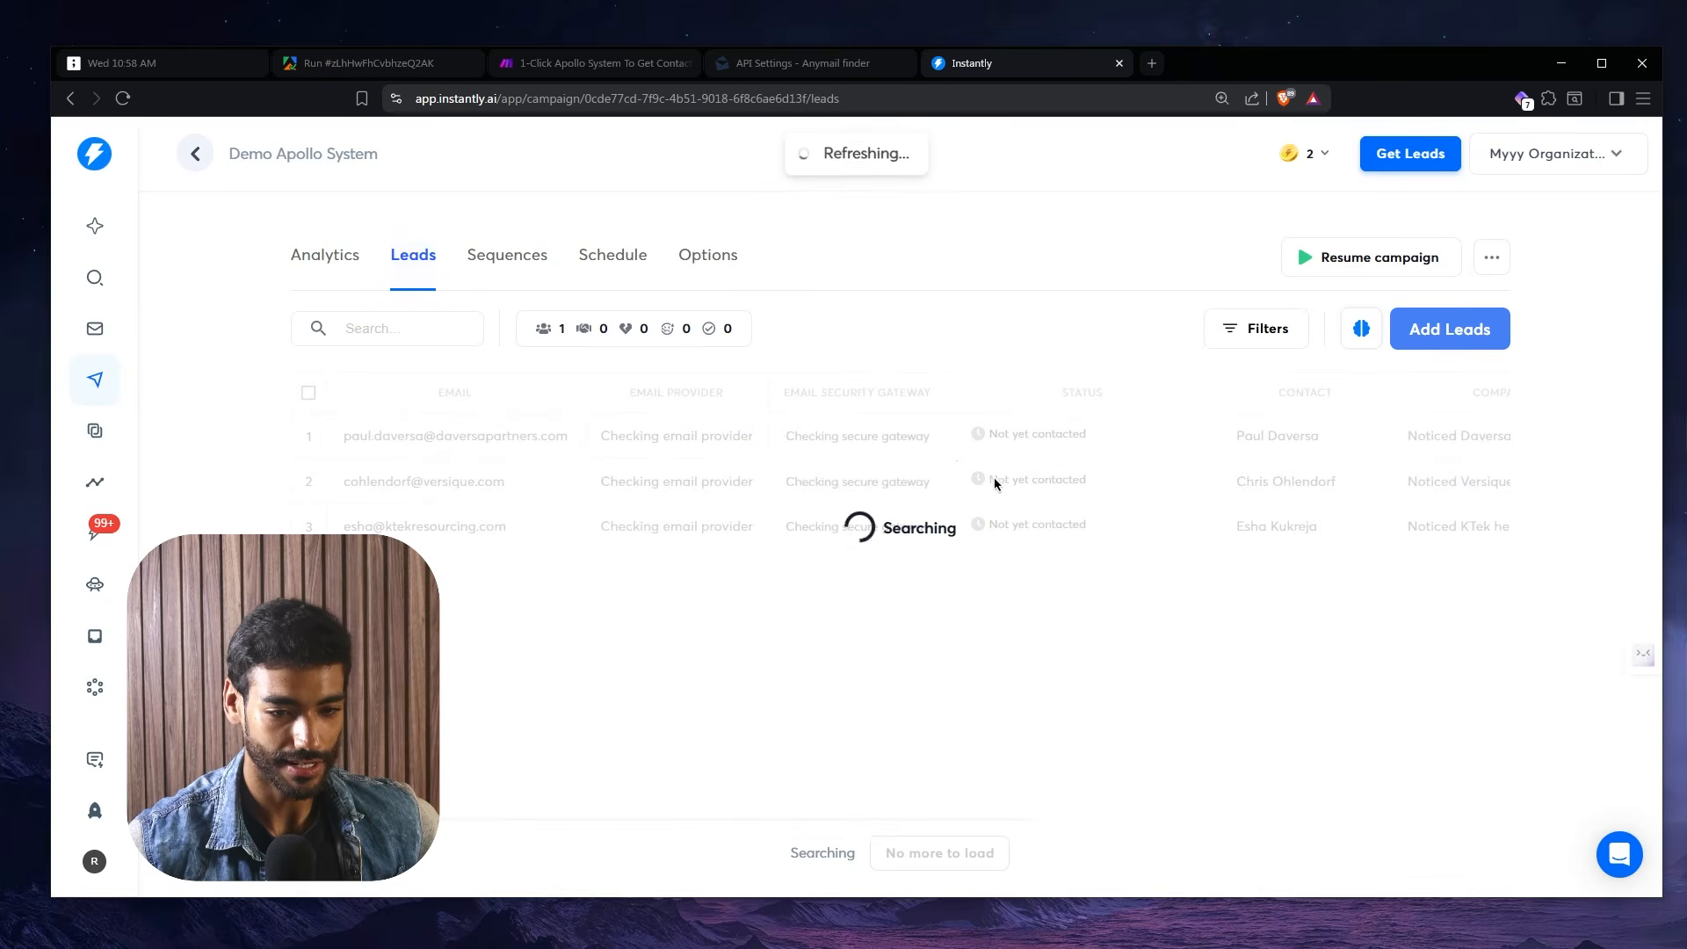
Read the personalized connector copy of the campaign's leads and reload the lead list via the sequence view
{"action": "left_click", "coordinate": [1411, 525]}
{"action": "left_click", "coordinate": [1409, 557]}
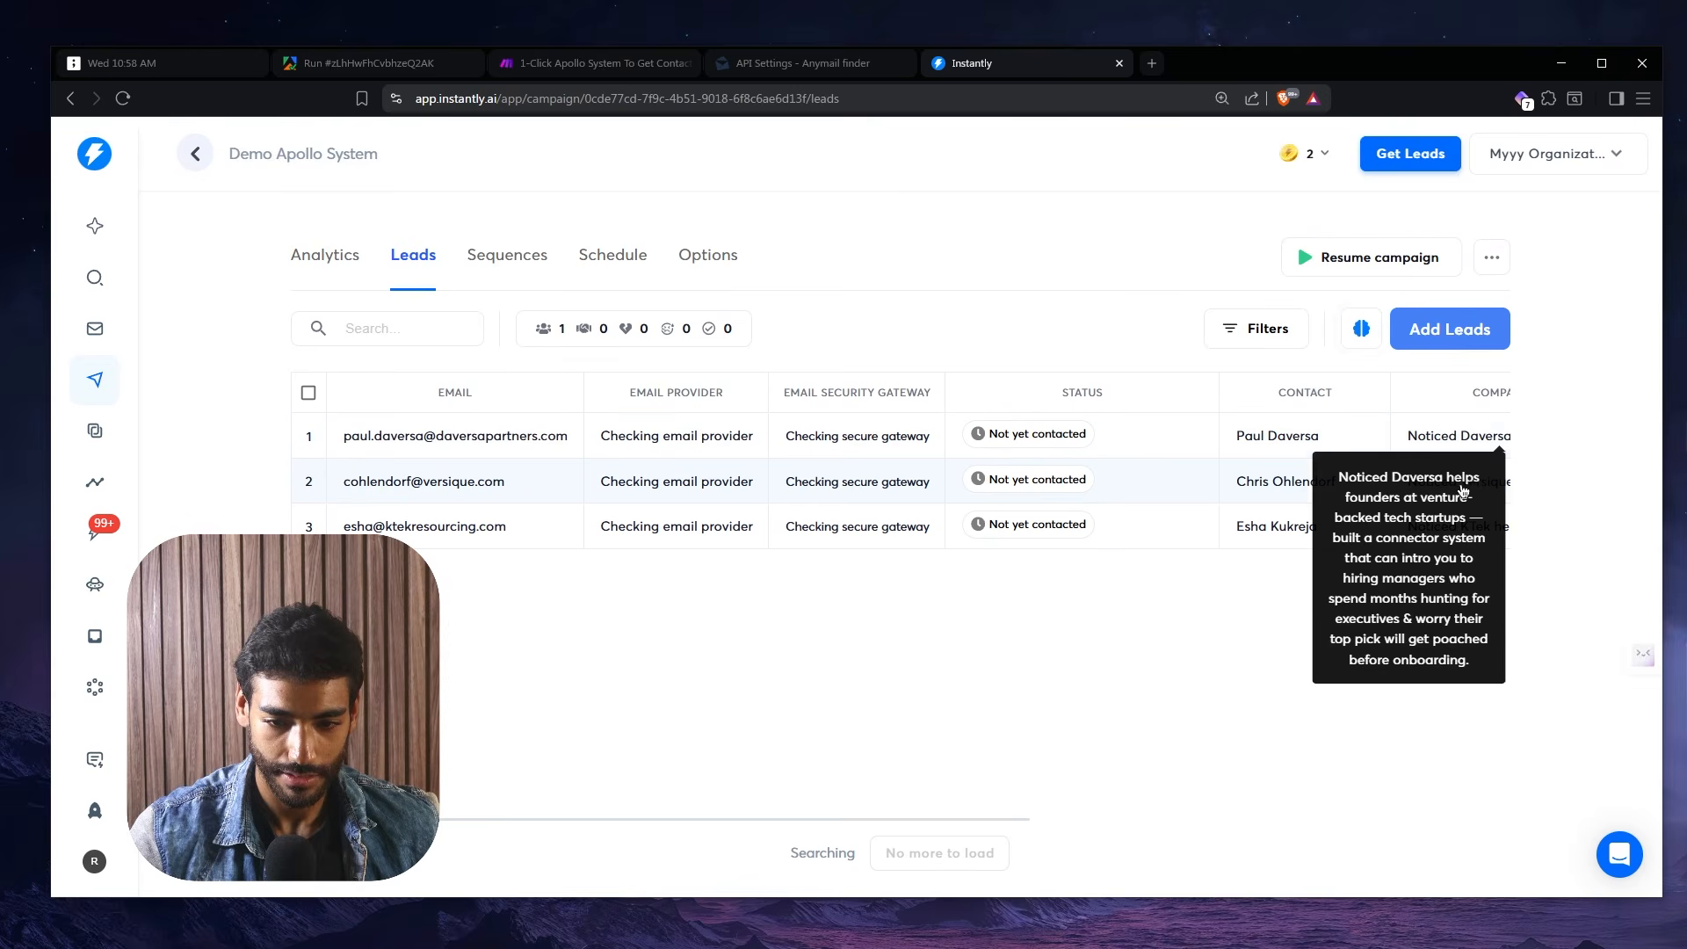
{"action": "mouse_move", "coordinate": [1468, 481]}
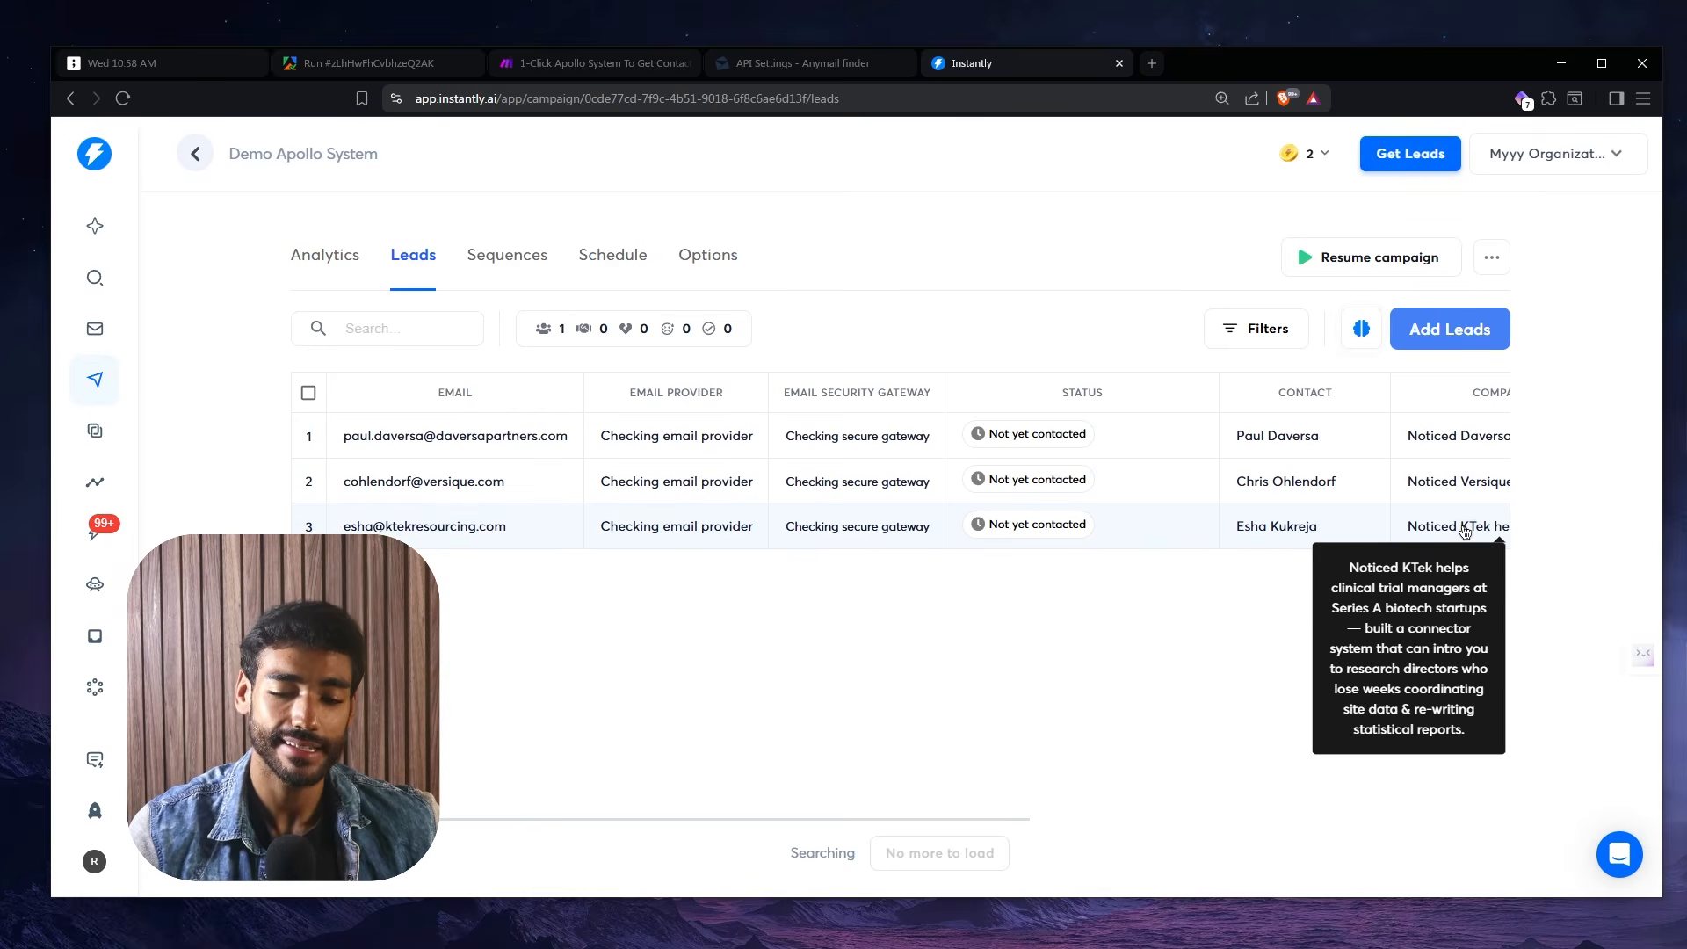
{"action": "left_click", "coordinate": [473, 259]}
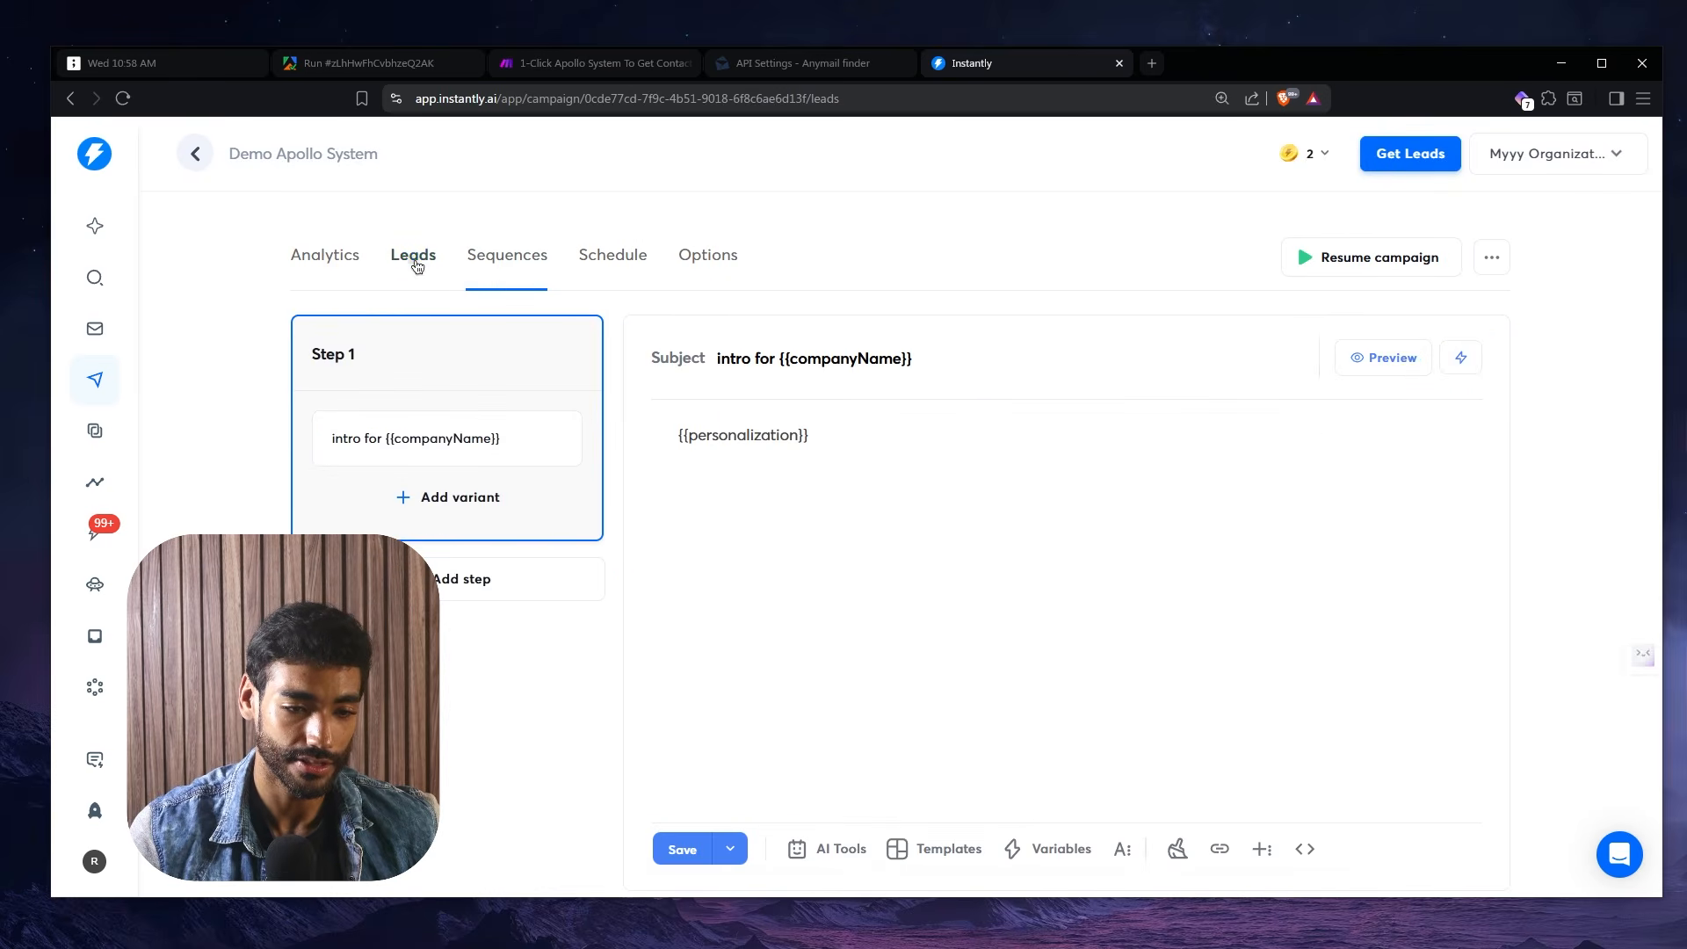
{"action": "left_click", "coordinate": [416, 266]}
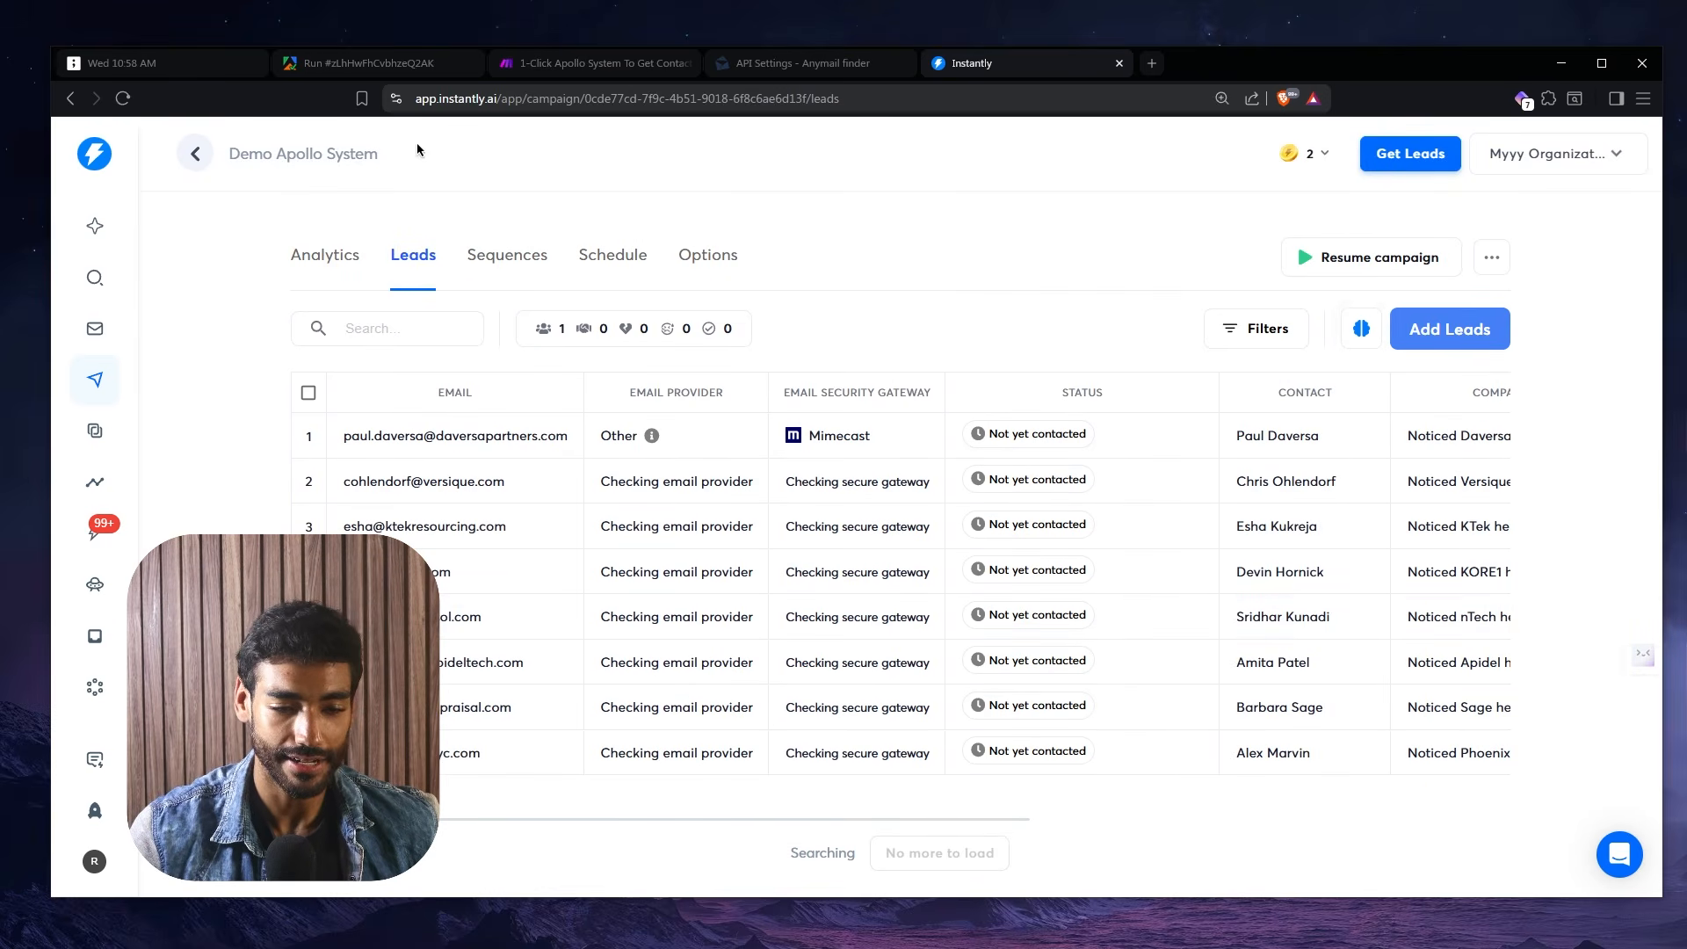
Switch back to Make and Apify to compare the scenario's execution with the Leads Finder run's output
{"action": "left_click", "coordinate": [576, 63]}
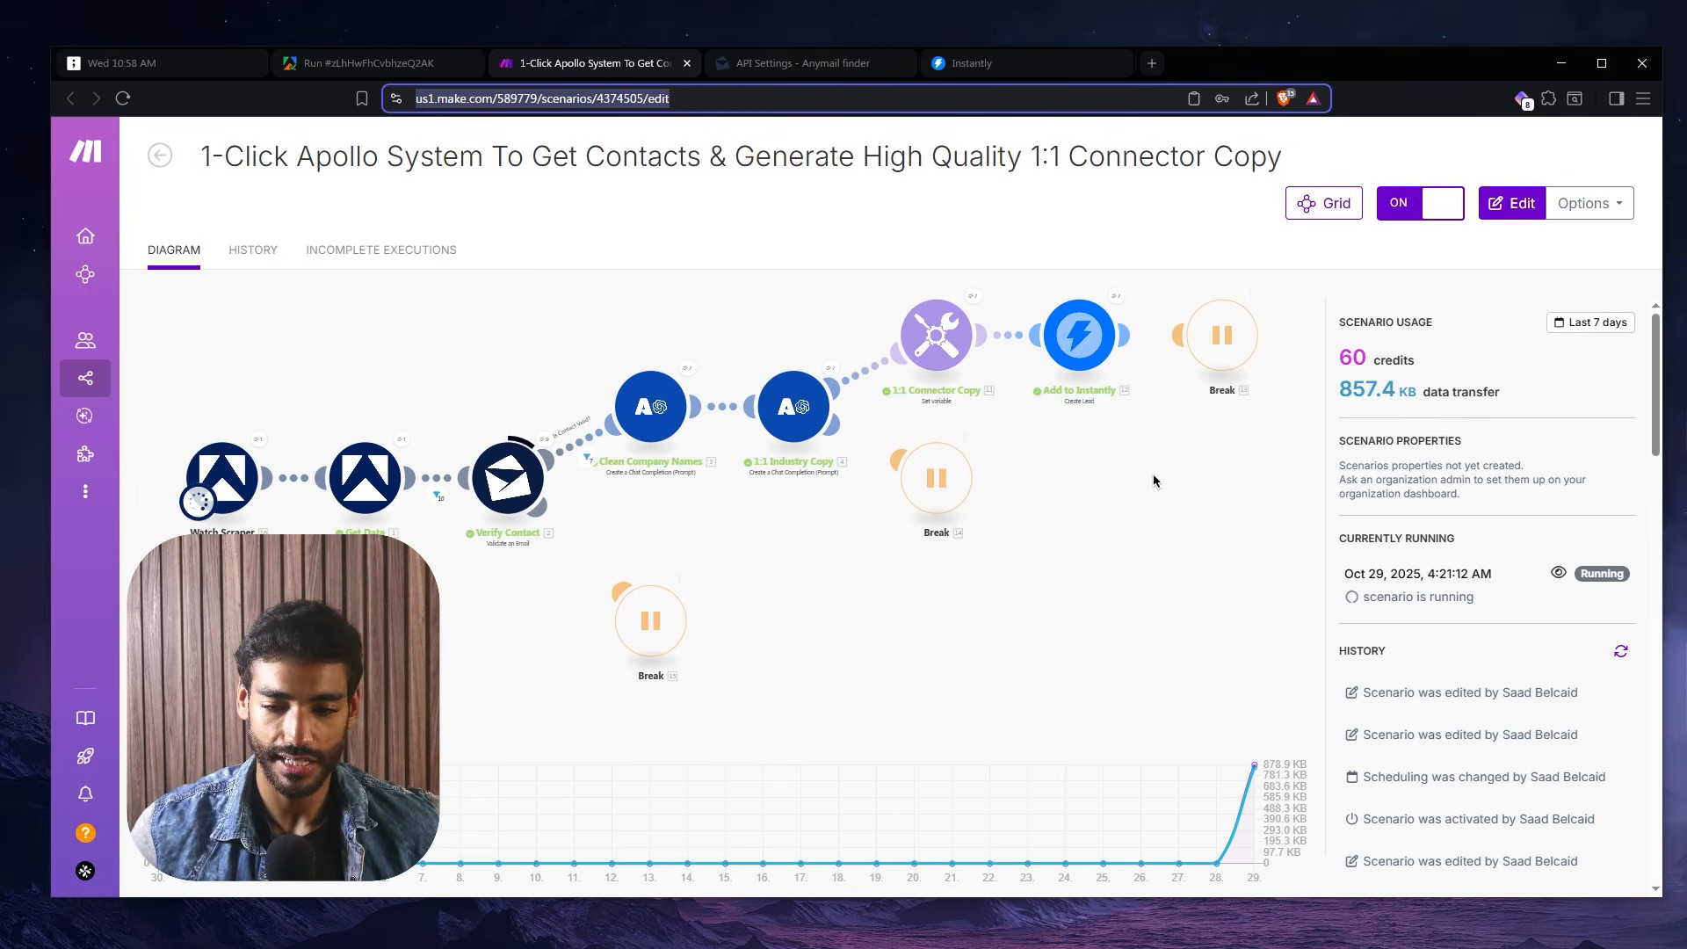
{"action": "left_click", "coordinate": [372, 65]}
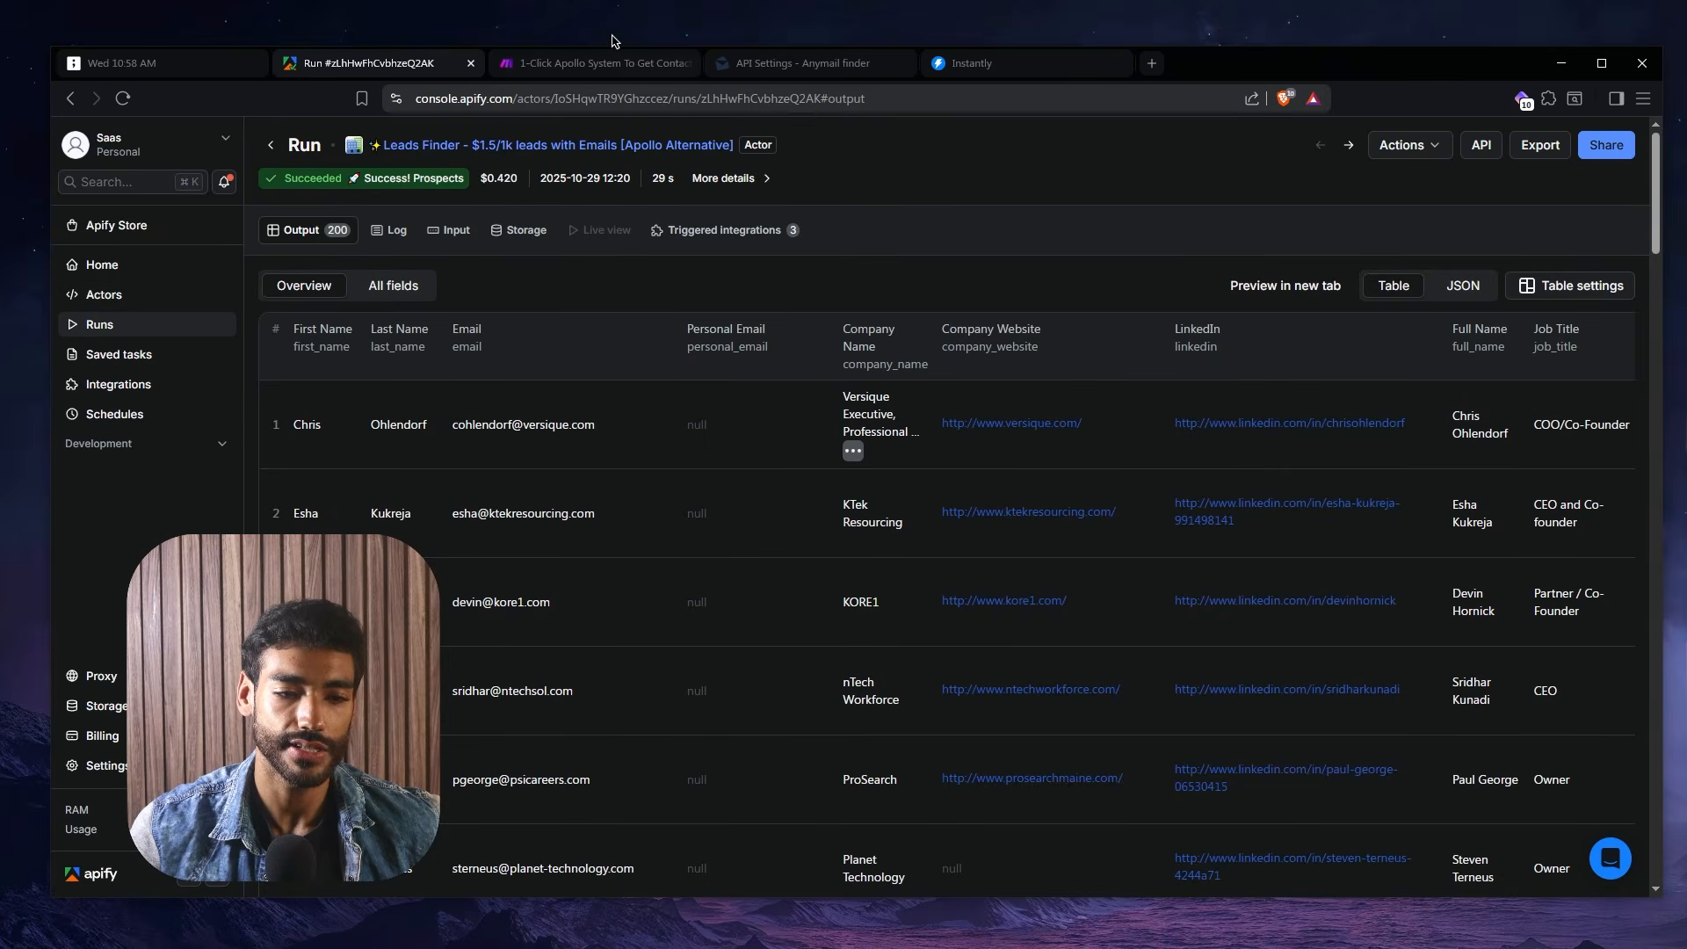
{"action": "left_click", "coordinate": [563, 65]}
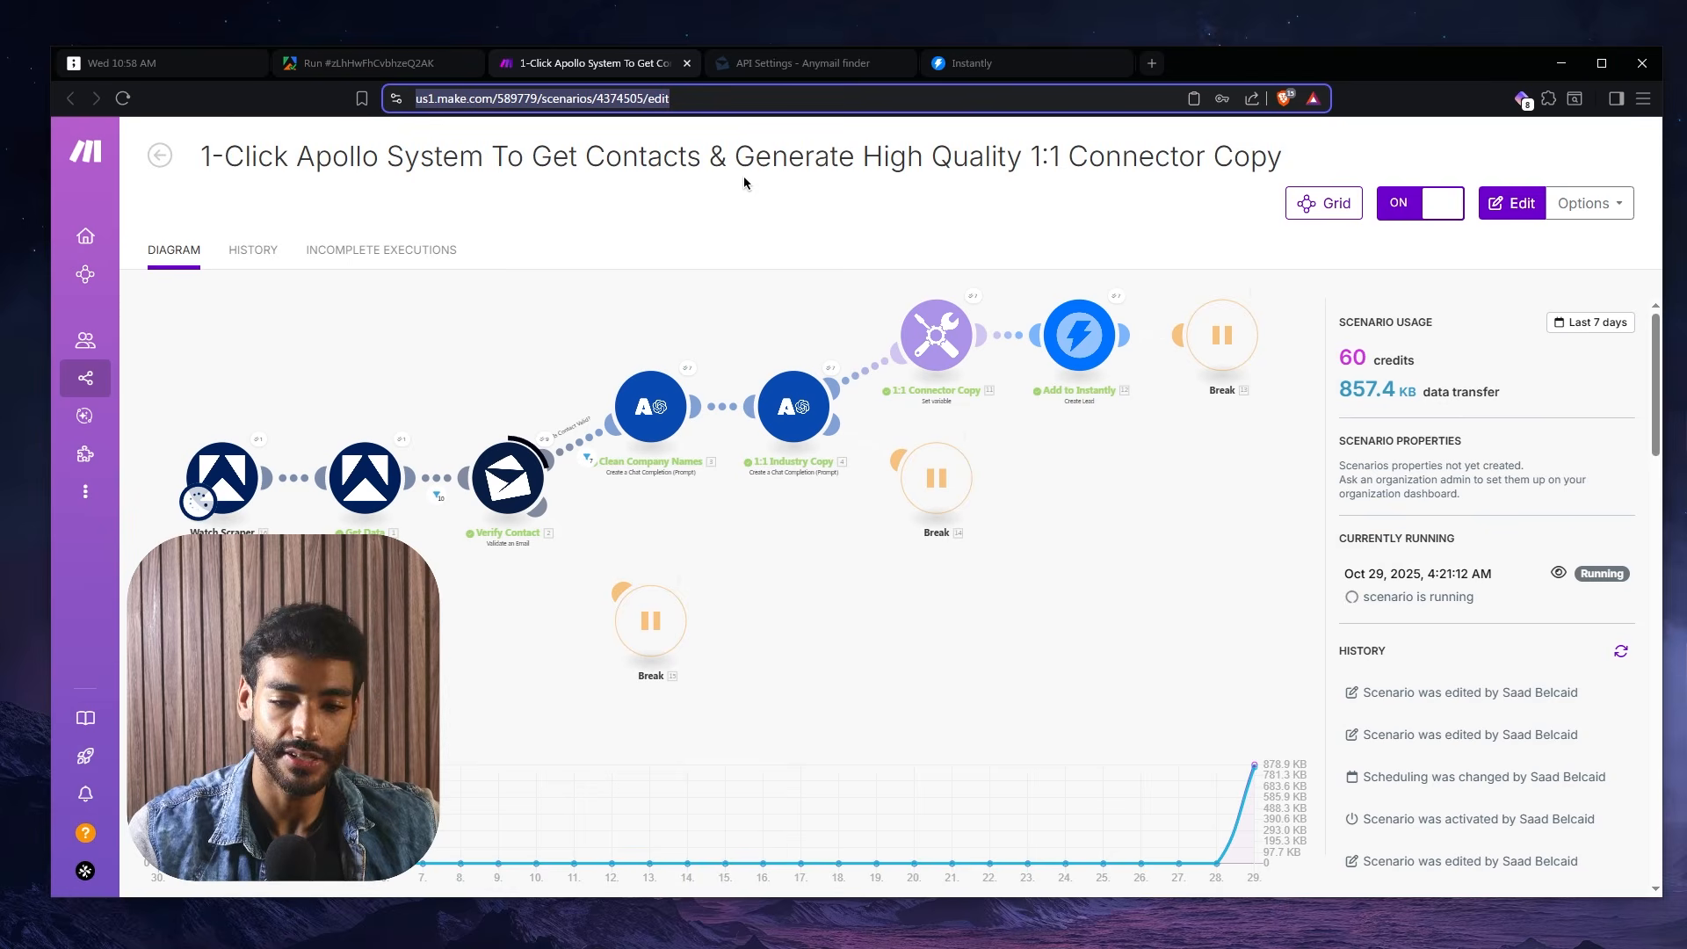
{"action": "left_click", "coordinate": [357, 60]}
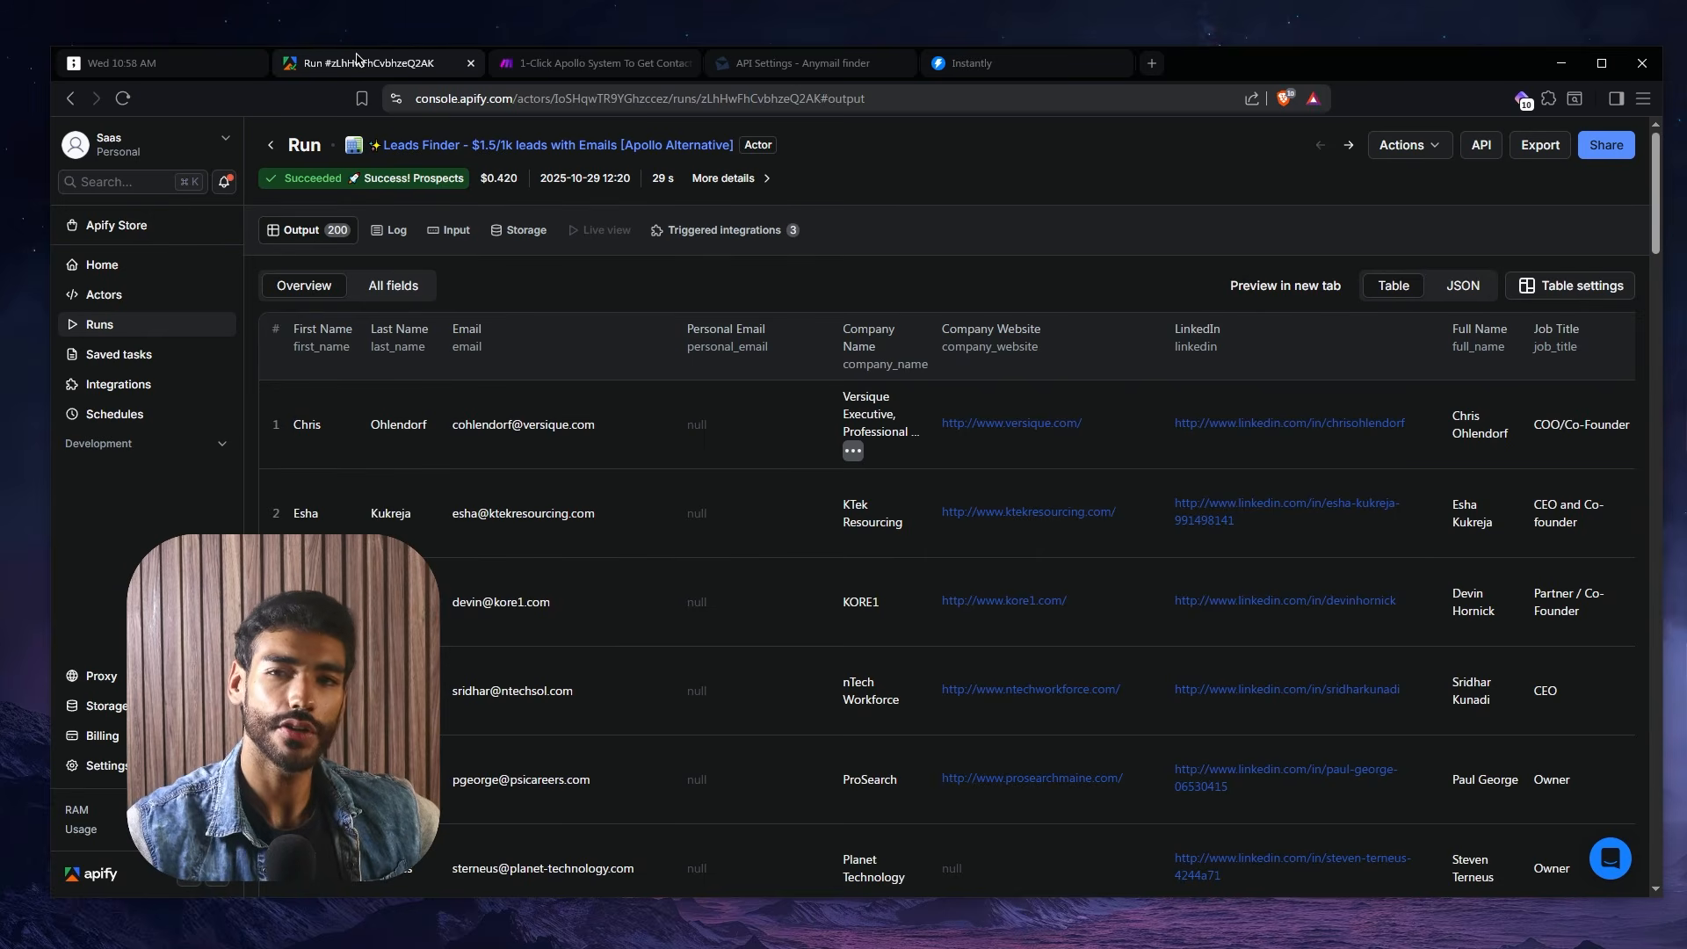